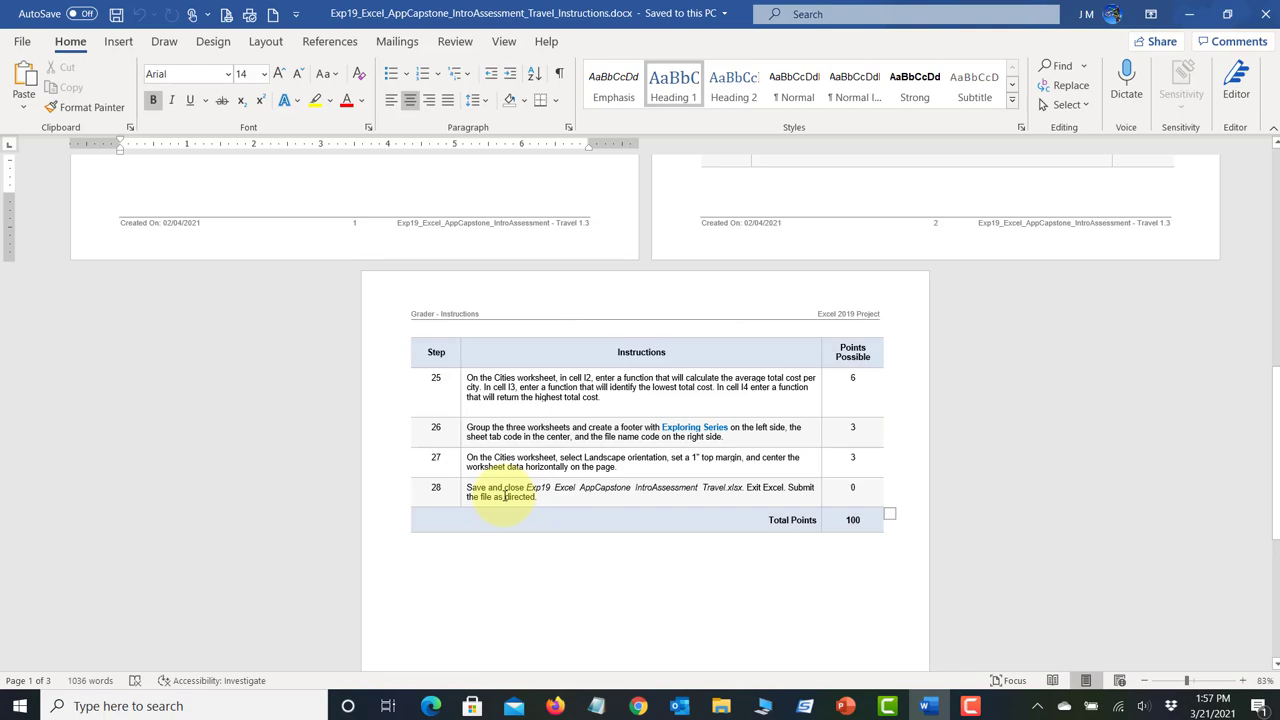
# Step: Enlarge the Word instructions document to 170% zoom and read the project description and first steps to perform
pyautogui.scroll(10, 505, 496)
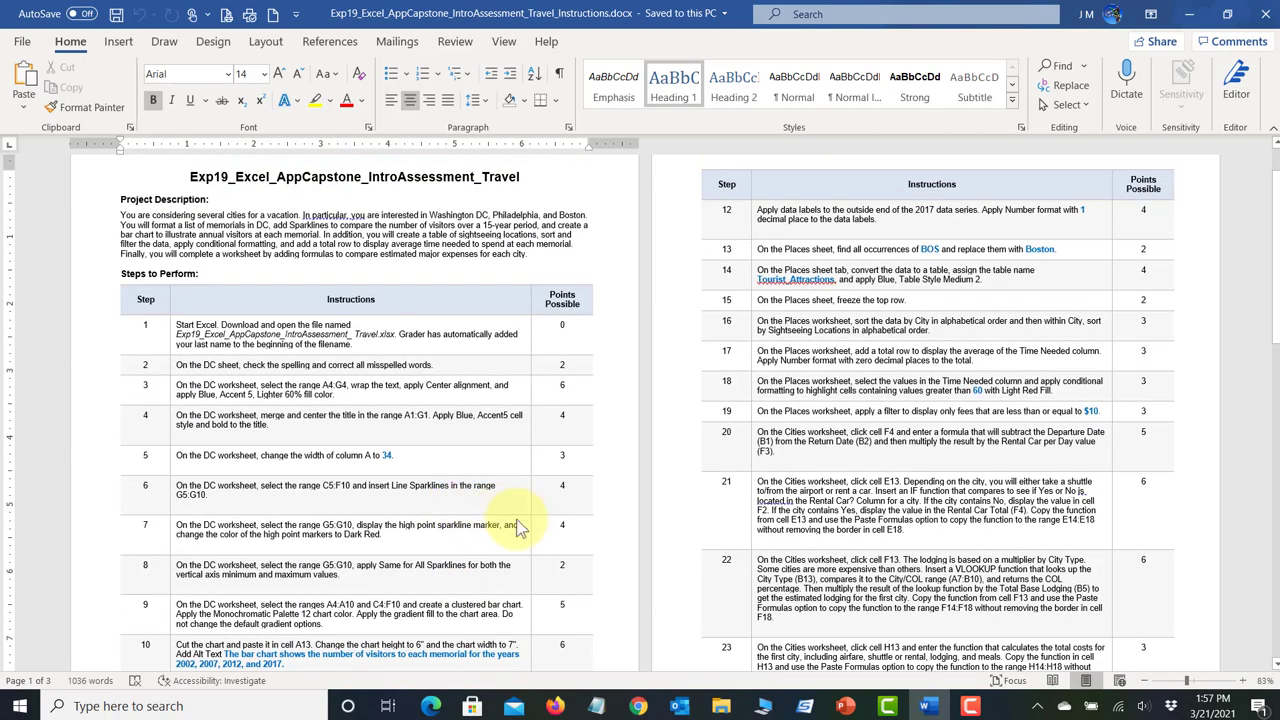
pyautogui.moveTo(1188, 684); pyautogui.dragTo(1203, 686)
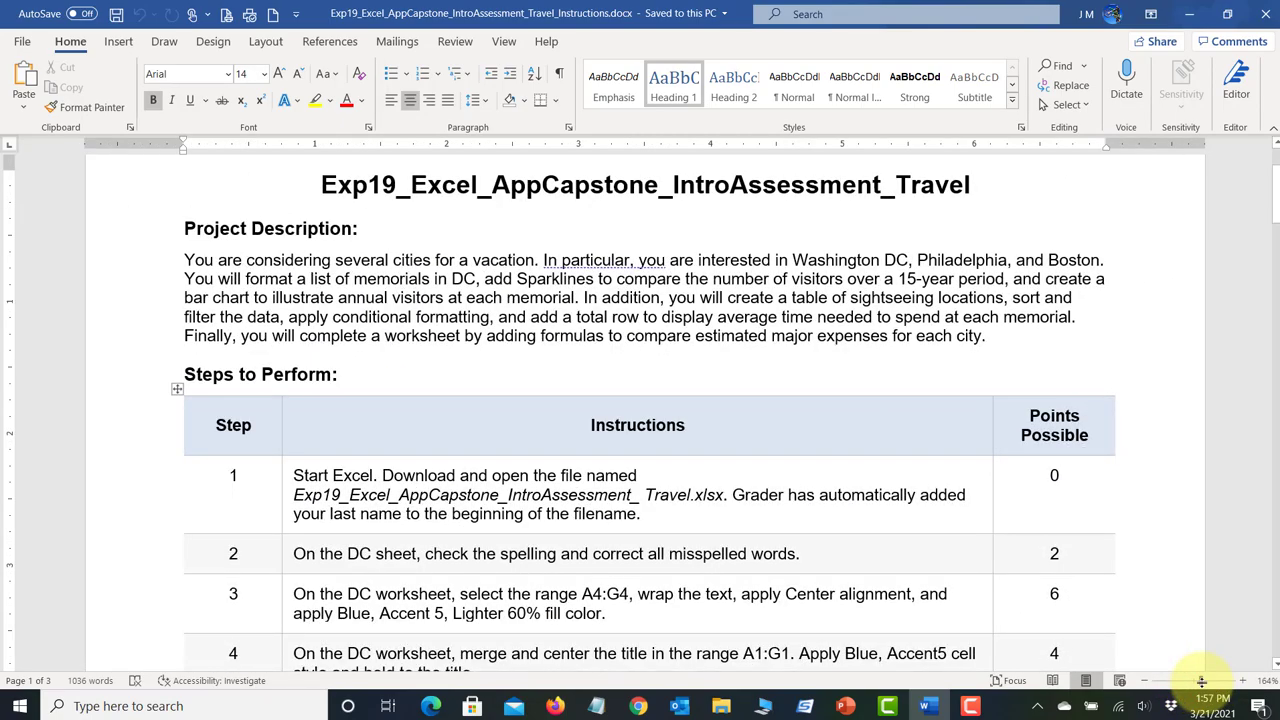
pyautogui.click(1242, 681)
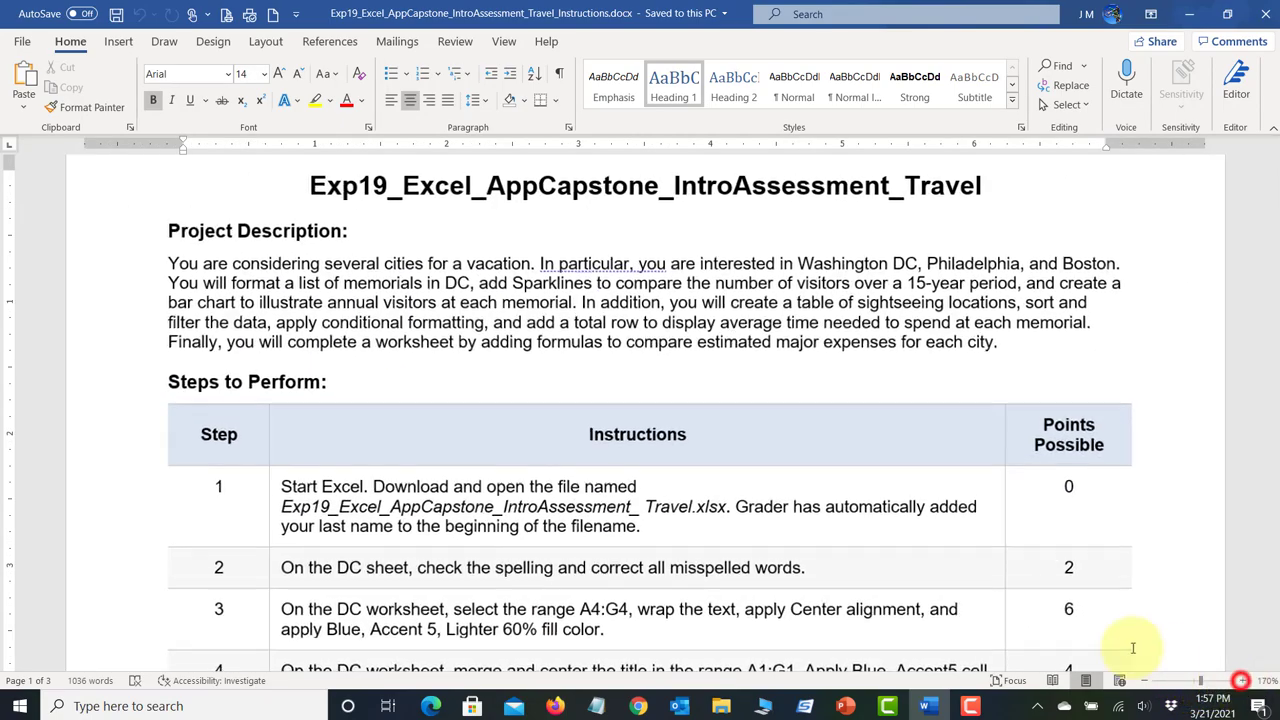
pyautogui.scroll(-3, 986, 604)
pyautogui.scroll(-2, 986, 604)
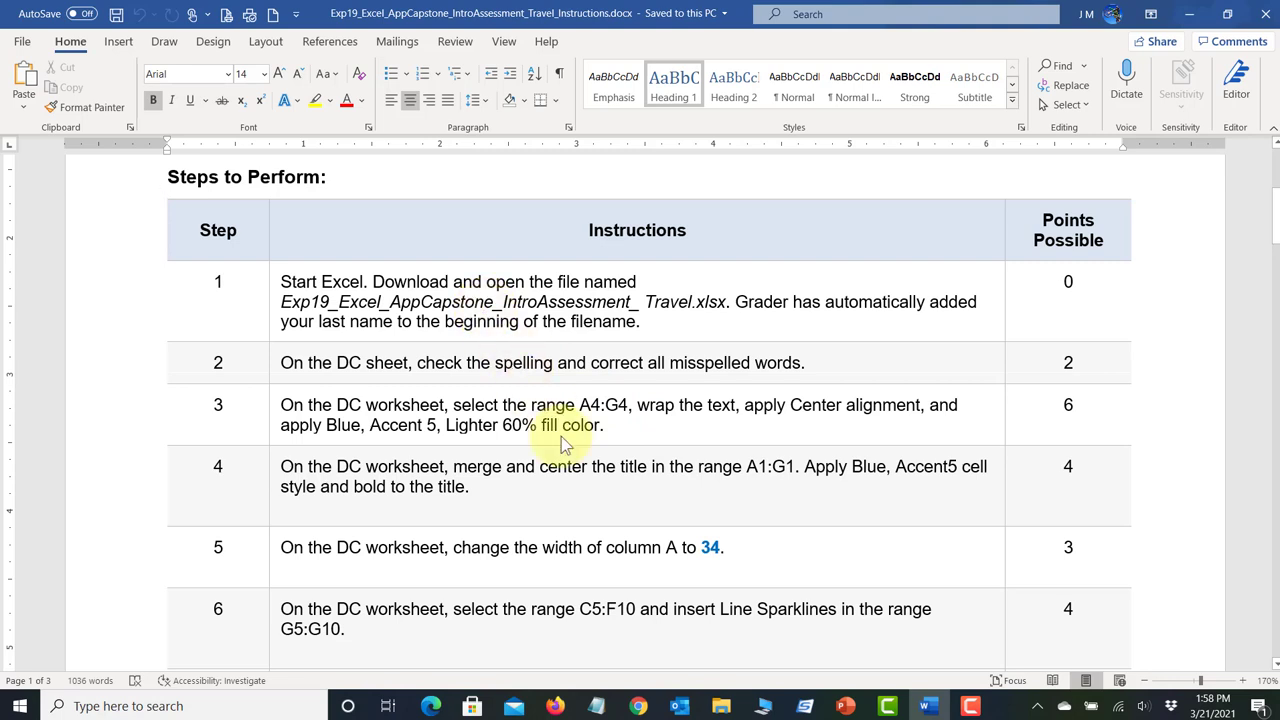
# Step: Open the Exp19_Excel_AppCapstone_IntroAssessment_Travel workbook from the Excel-Capstone folder in File Explorer
pyautogui.click(721, 706)
pyautogui.click(364, 258)
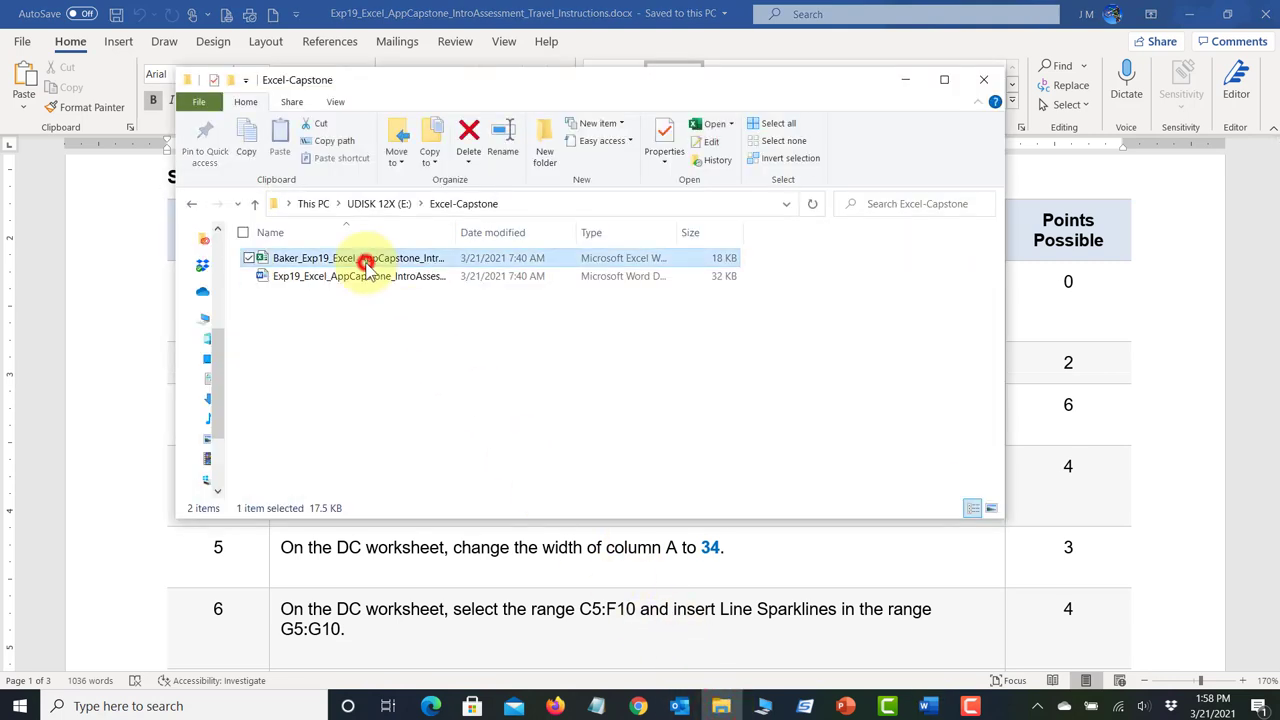
pyautogui.doubleClick(367, 262)
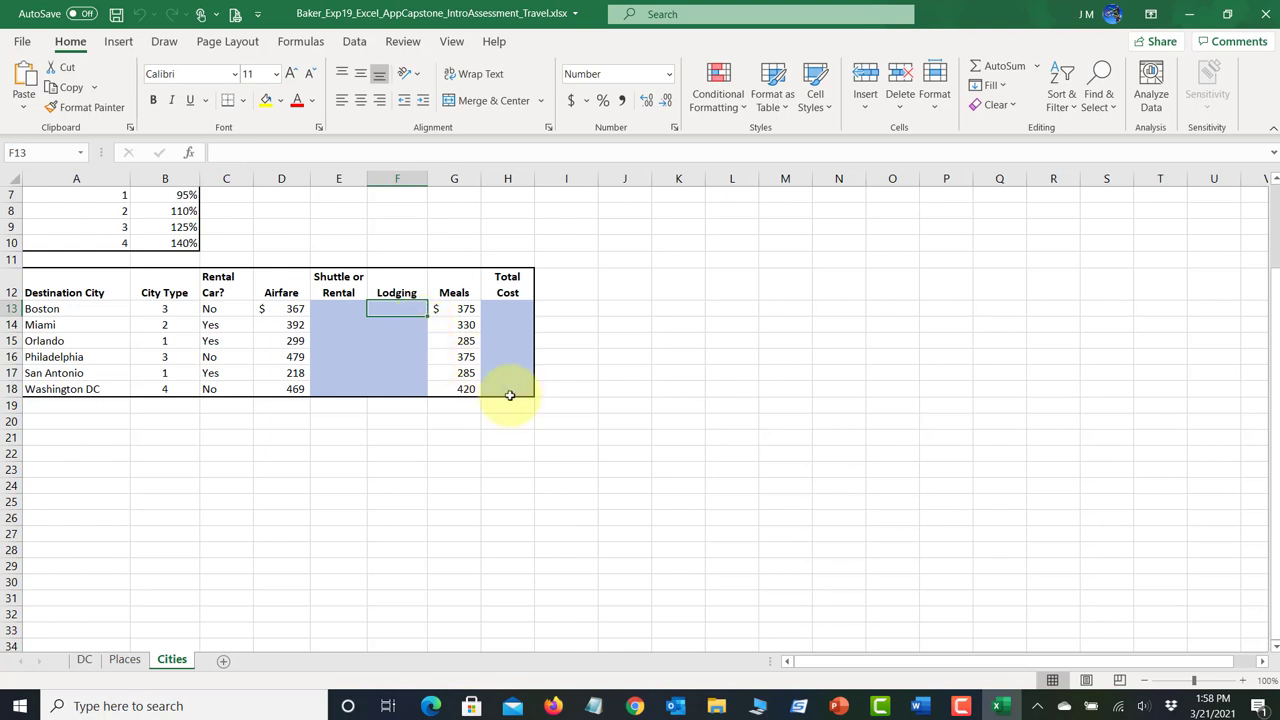
# Step: Read the first steps in the Word instructions and look over the Cities worksheet in the Excel workbook
pyautogui.click(920, 707)
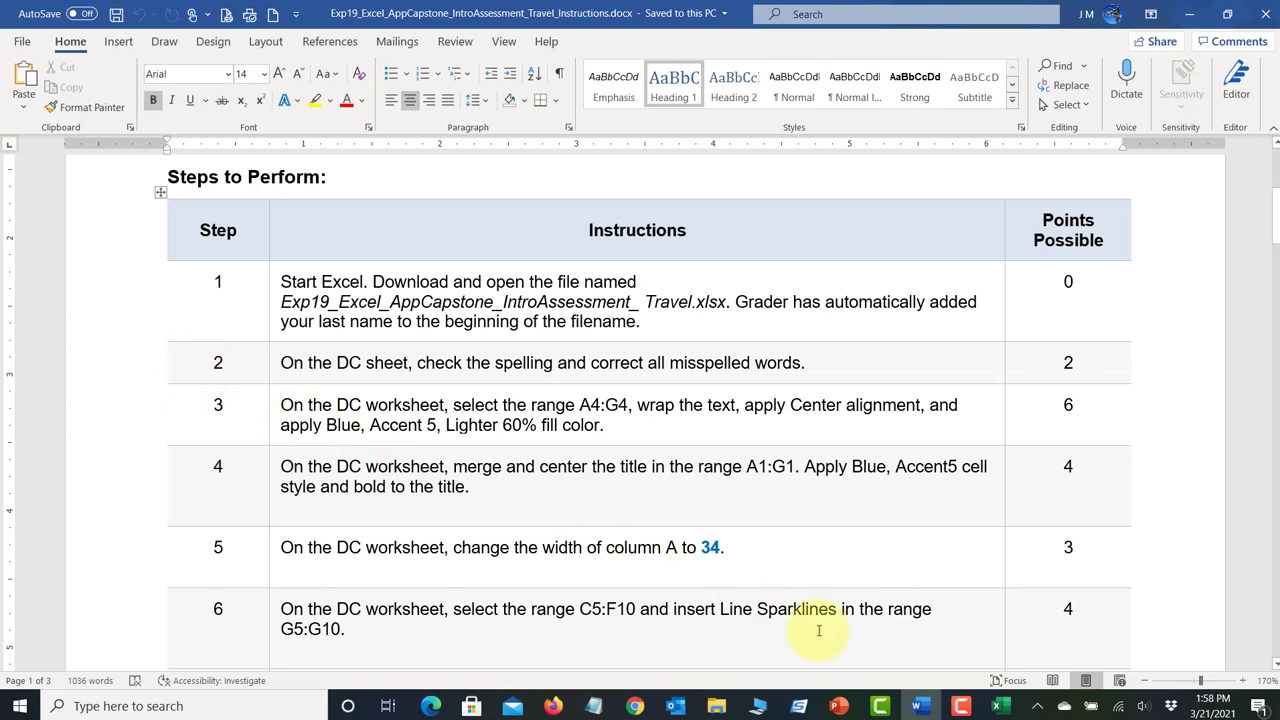
pyautogui.click(997, 707)
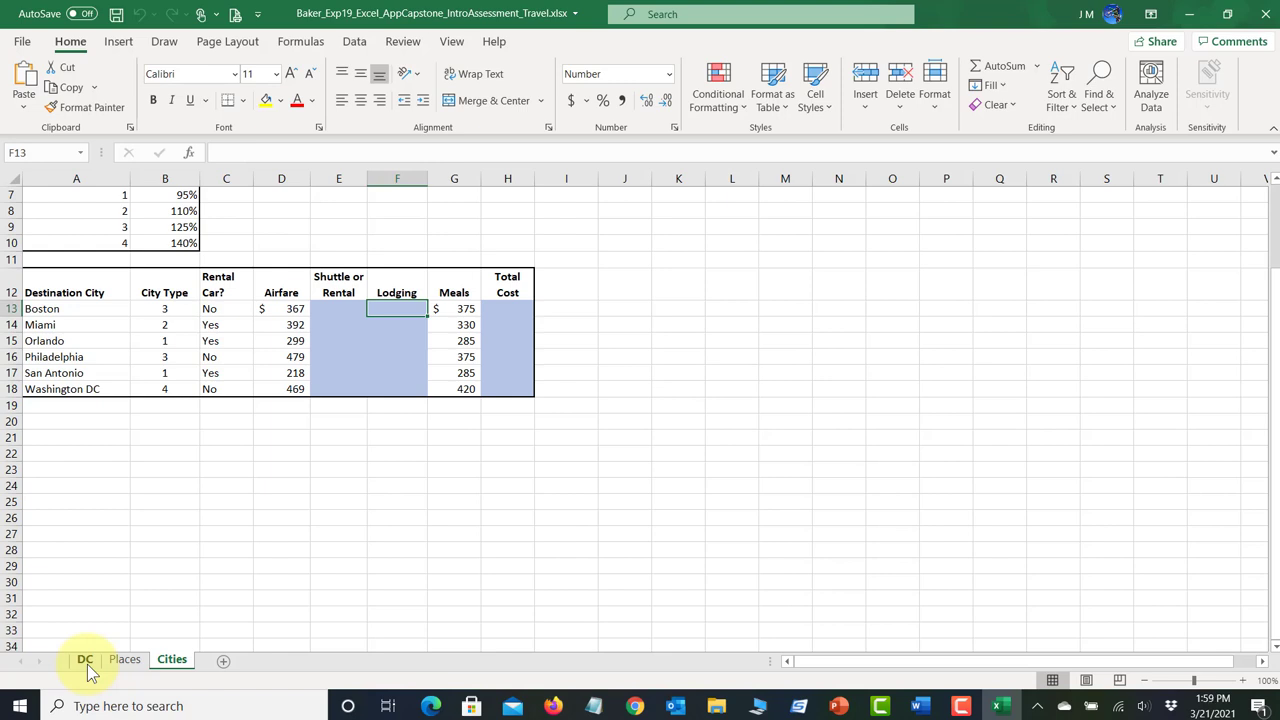
pyautogui.click(172, 666)
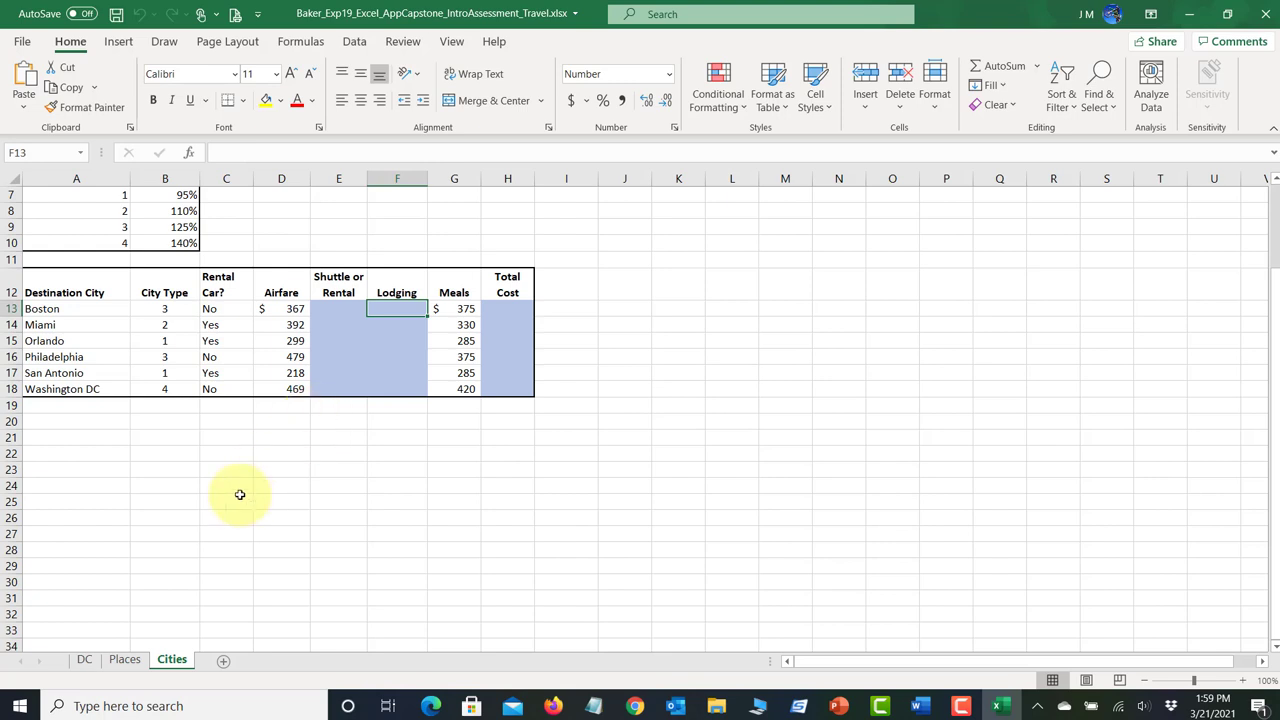
# Step: Spell-check the DC sheet, accepting Memorial and Visitors as the corrections in the title, and save the workbook
pyautogui.click(85, 660)
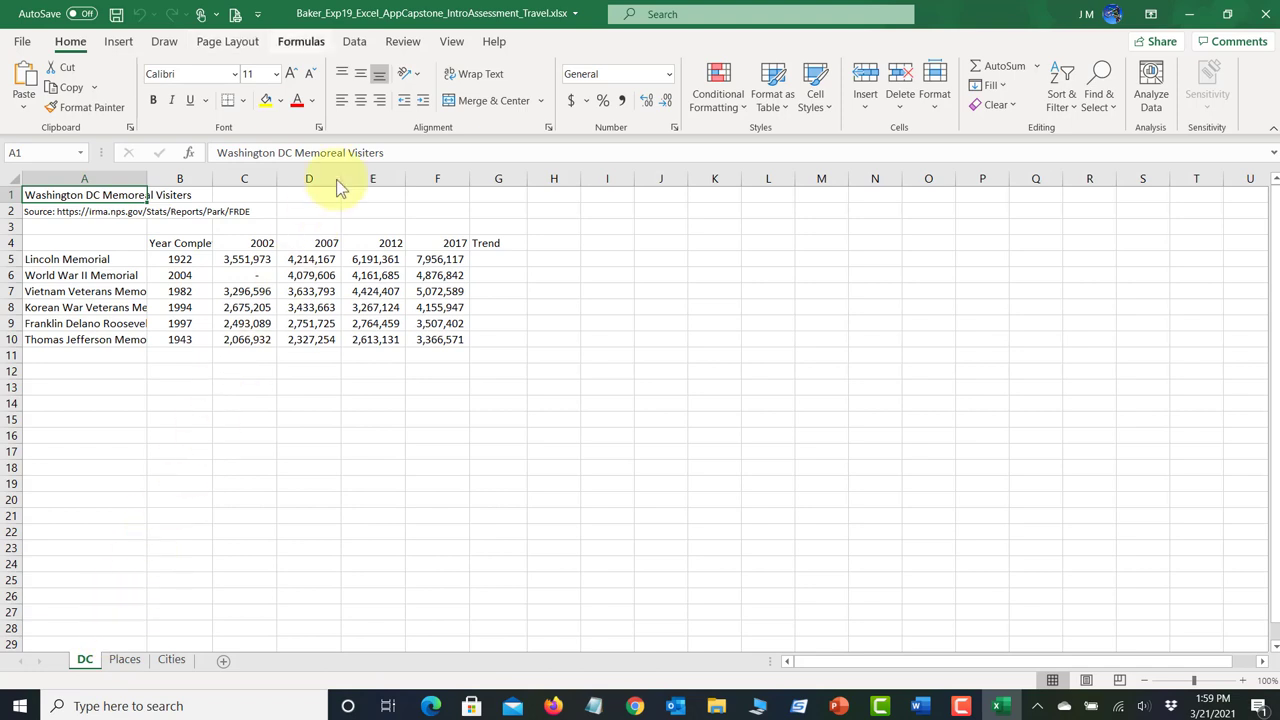
pyautogui.click(406, 44)
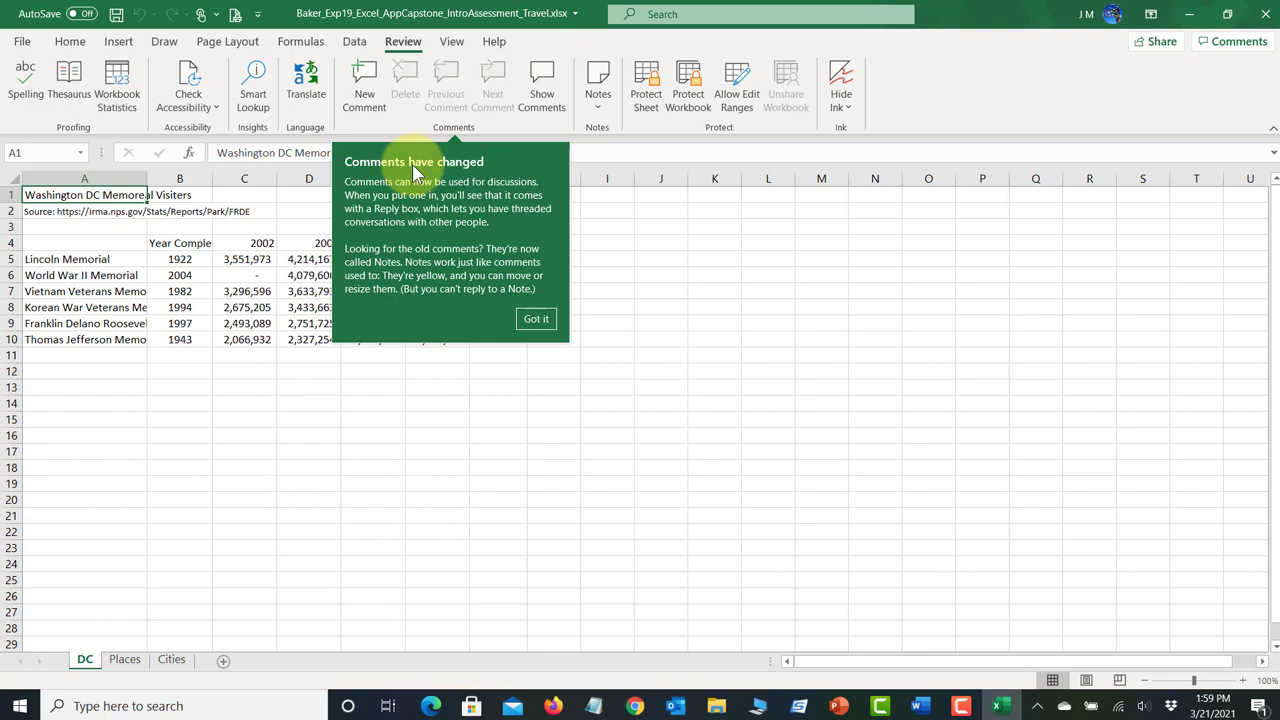
pyautogui.click(538, 320)
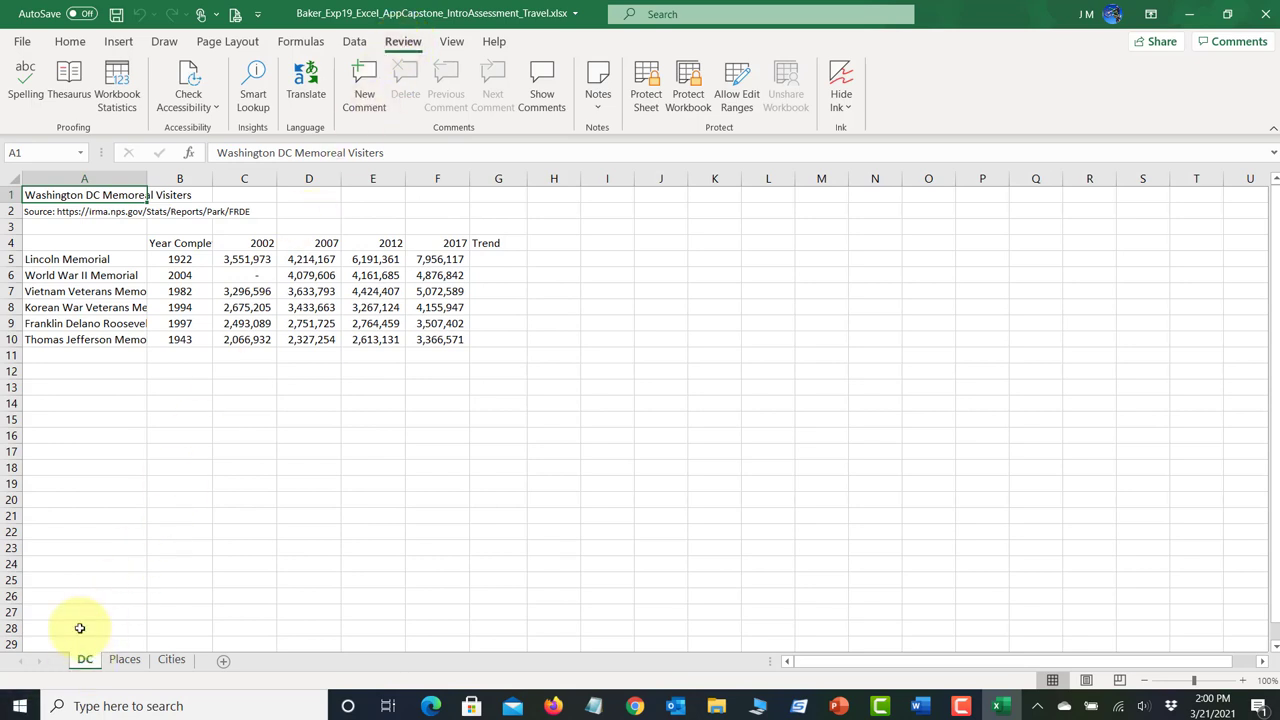
pyautogui.click(26, 95)
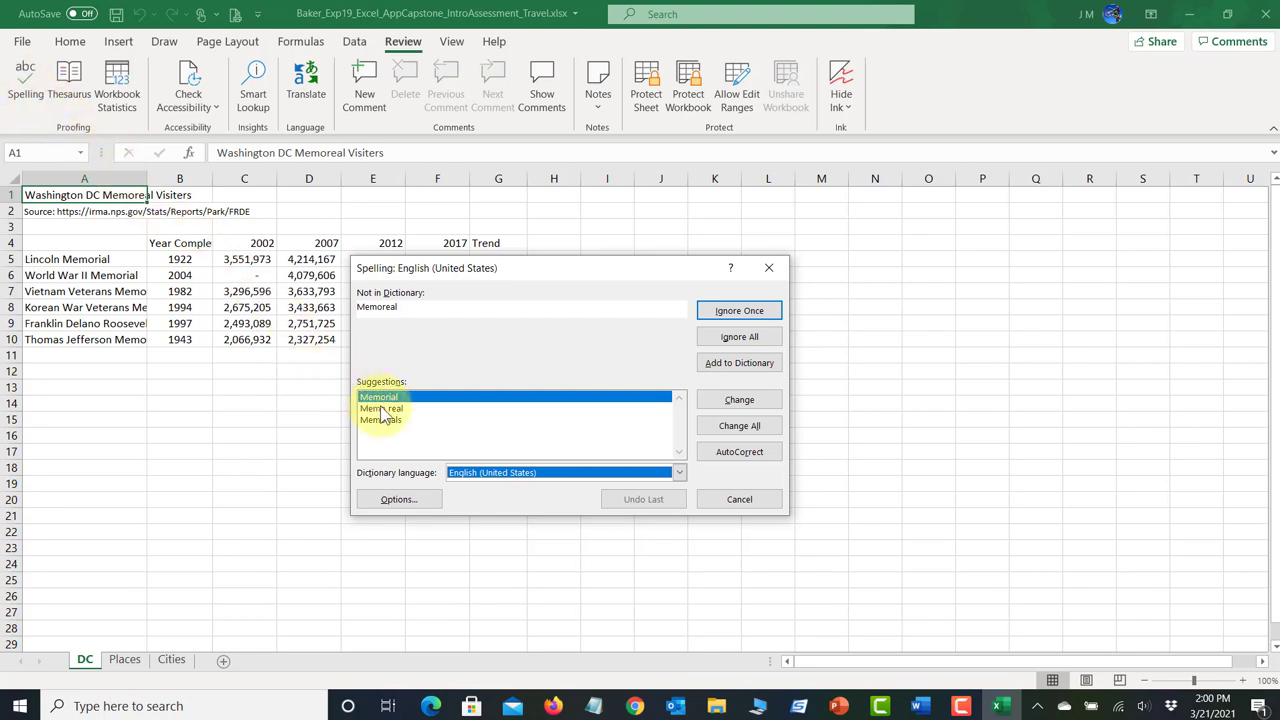
pyautogui.click(740, 400)
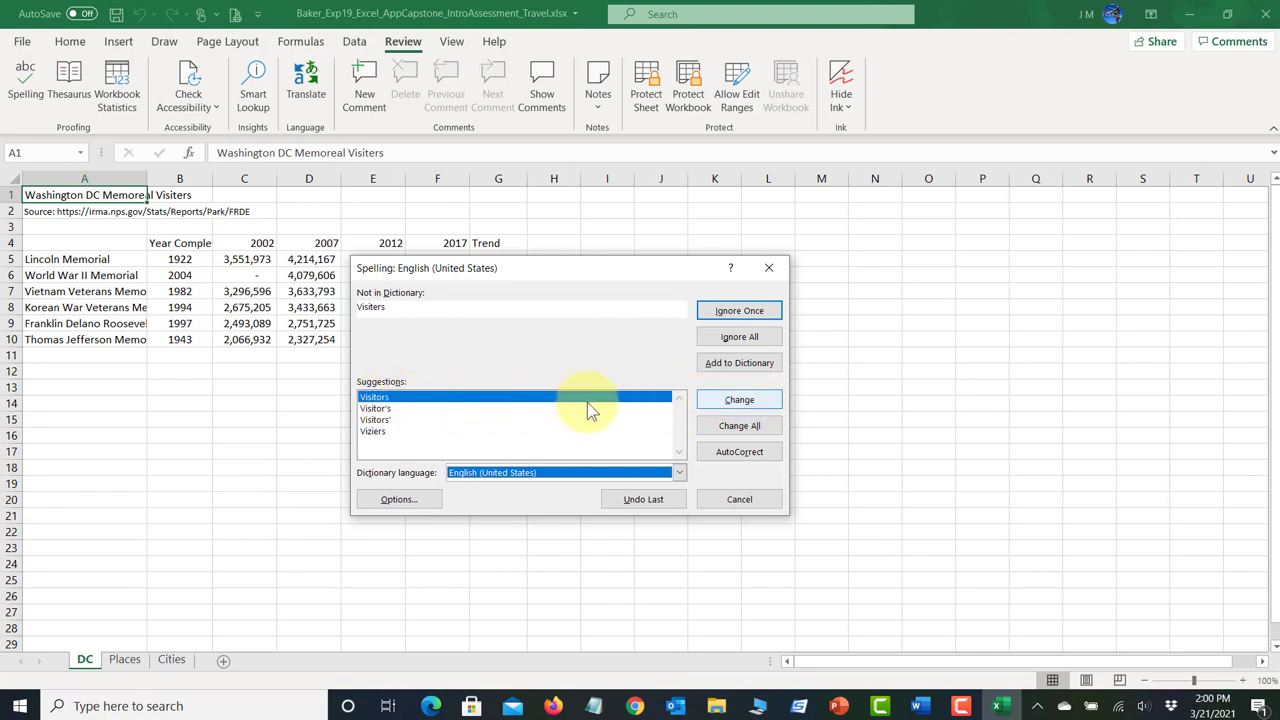
pyautogui.click(740, 400)
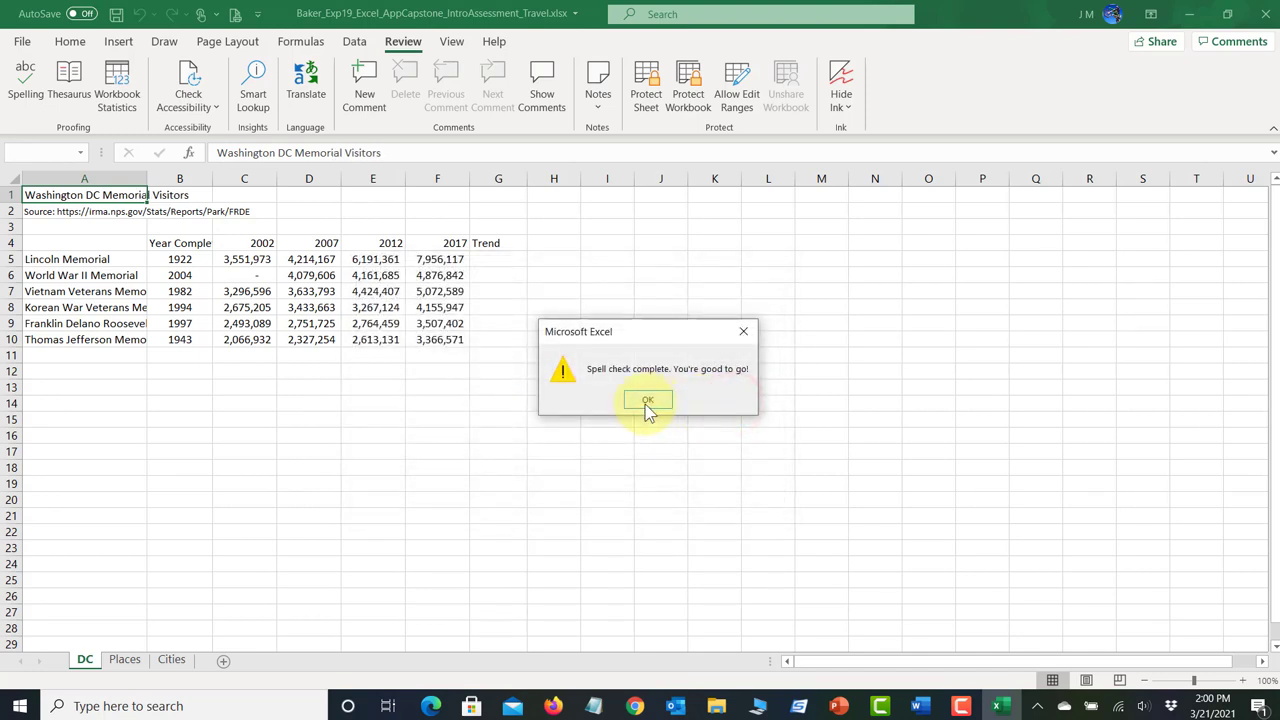
pyautogui.click(646, 402)
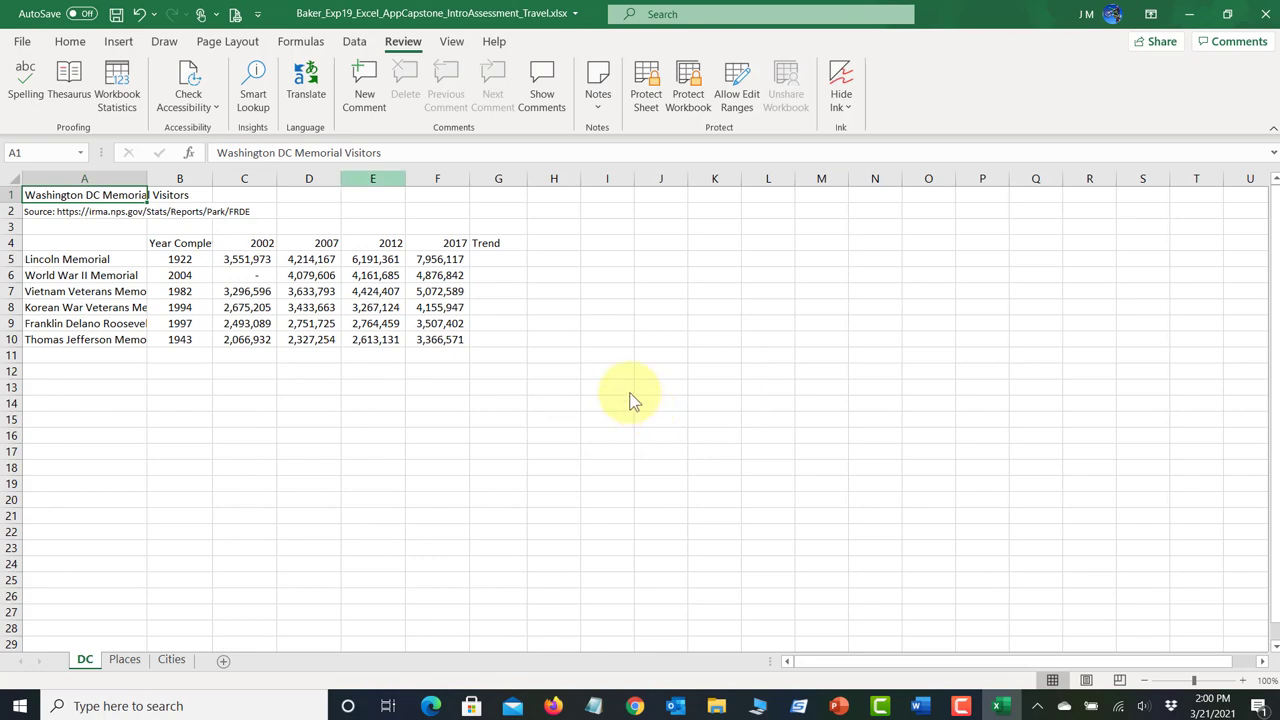
pyautogui.click(117, 15)
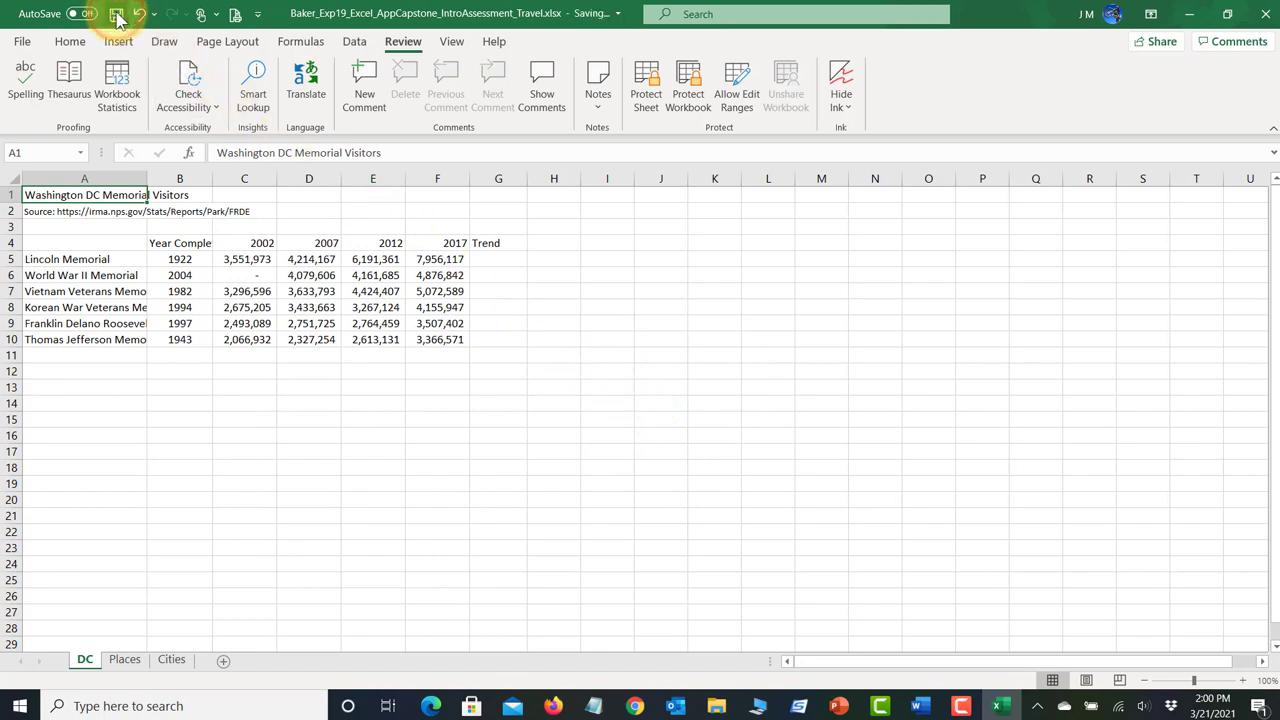
# Step: Following step 3 of the Word instructions, wrap the text and center-align the range A4:G4 on the DC sheet, and save the workbook
pyautogui.click(922, 708)
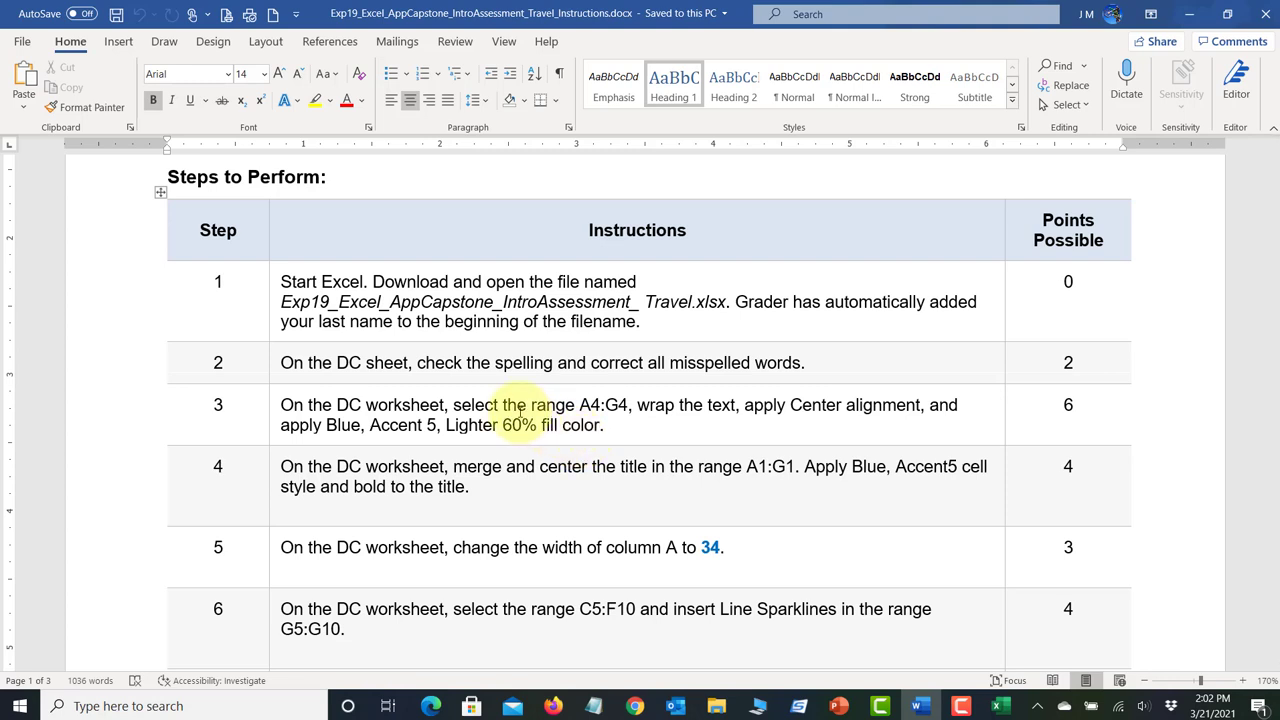
pyautogui.click(1001, 710)
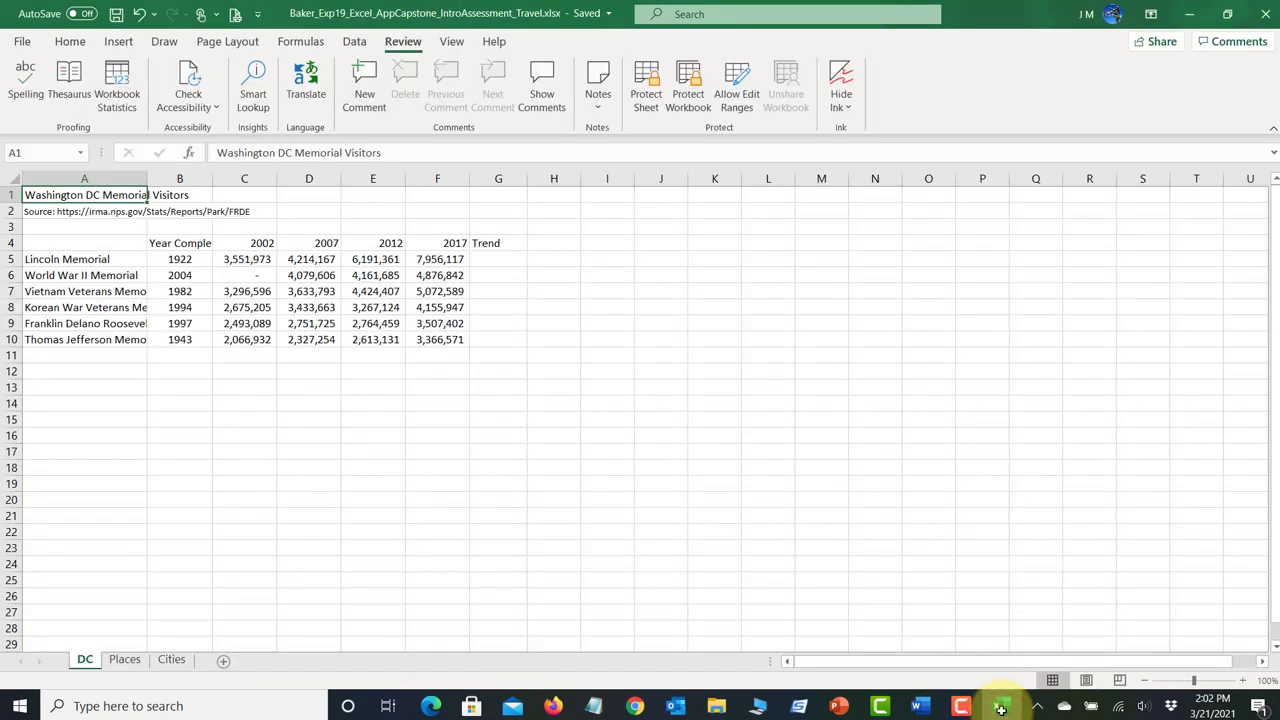
pyautogui.click(51, 243)
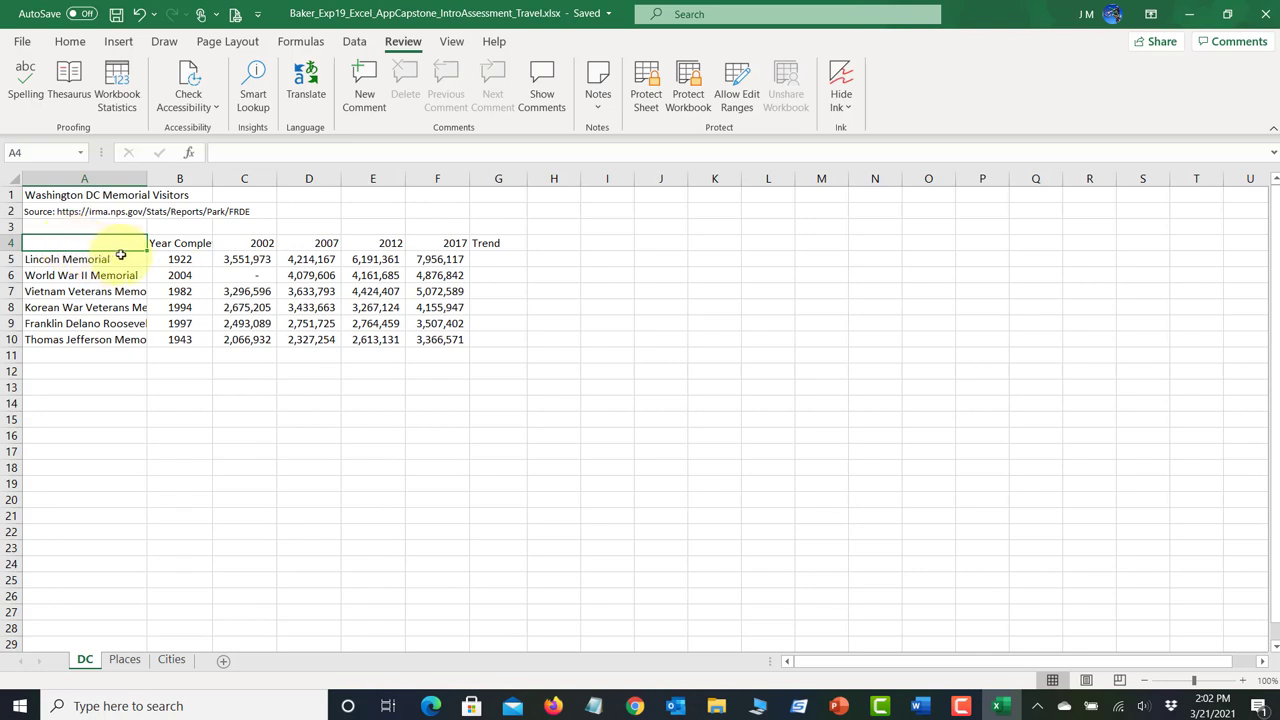
pyautogui.keyDown('shift'); pyautogui.click(489, 244); pyautogui.keyUp('shift')
pyautogui.moveTo(489, 244); pyautogui.dragTo(489, 244)
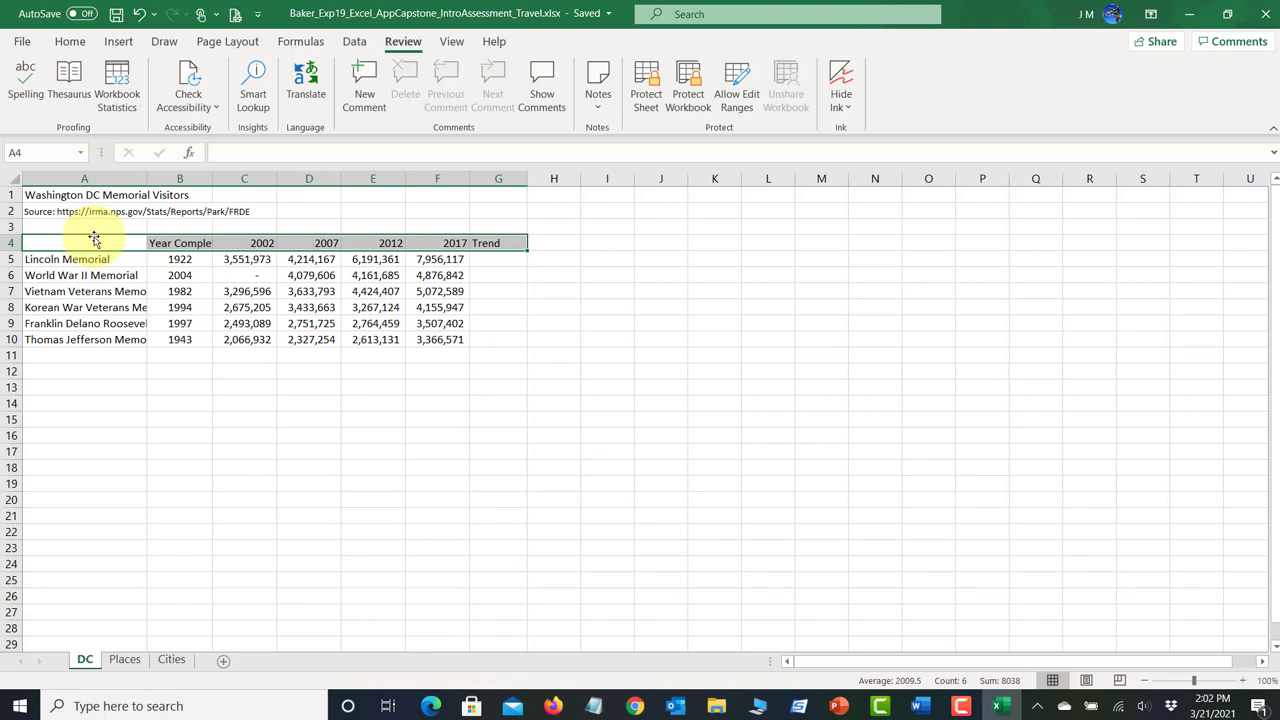
pyautogui.click(73, 45)
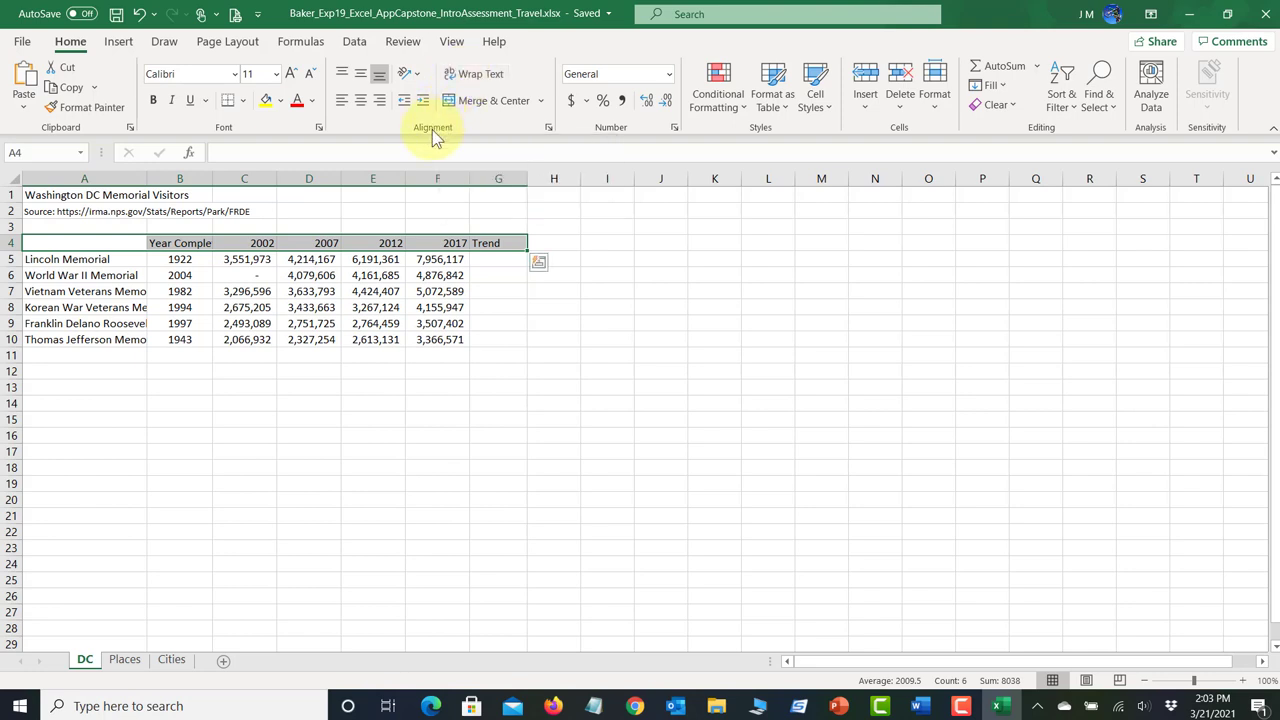
pyautogui.click(481, 76)
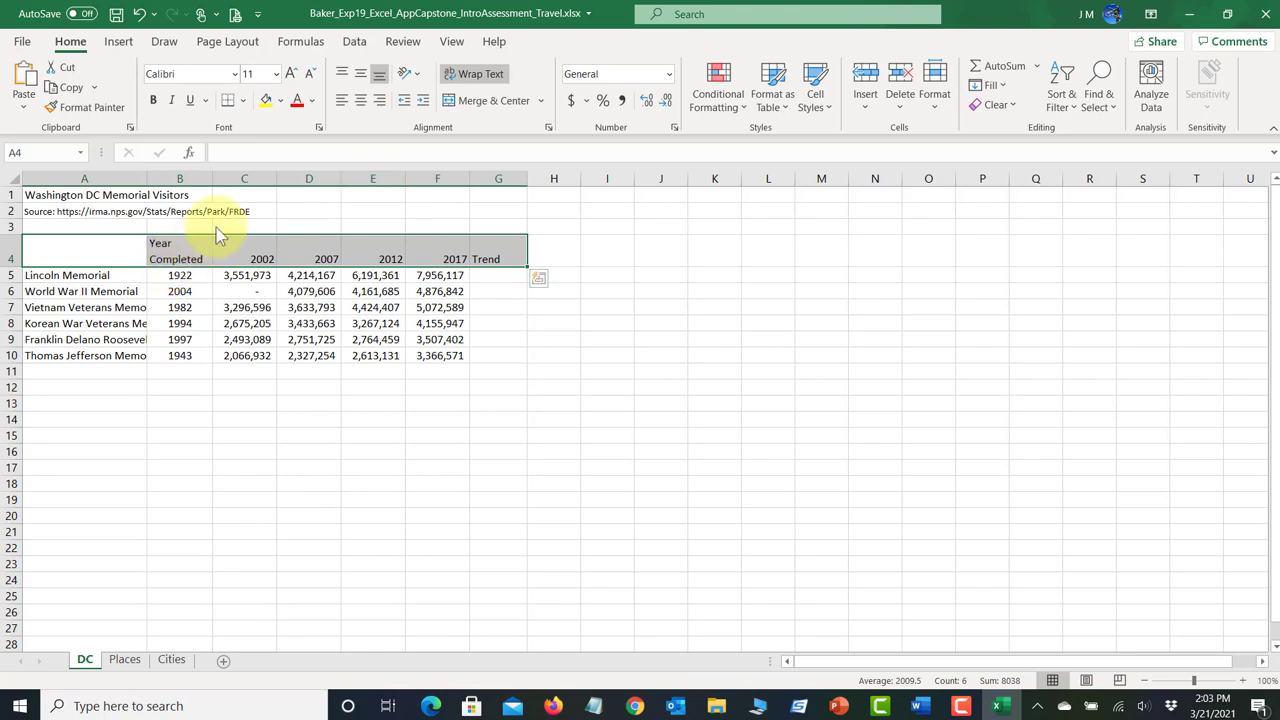
pyautogui.click(361, 104)
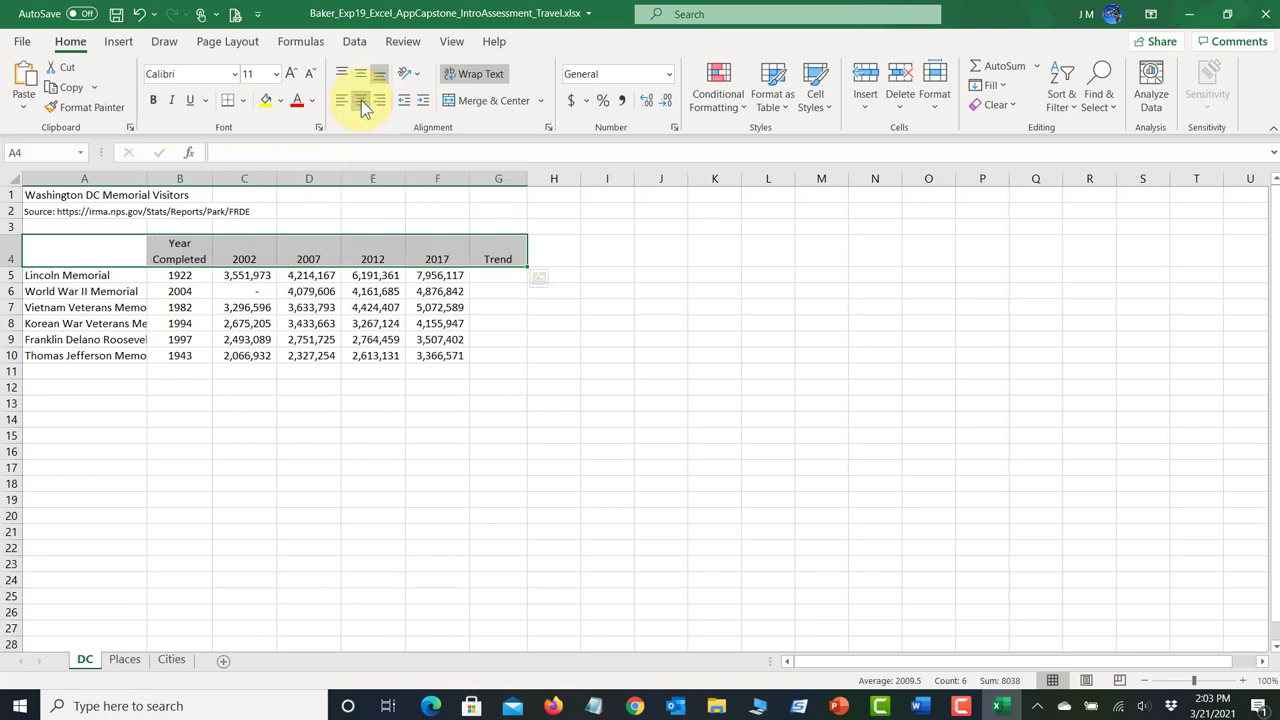
pyautogui.click(117, 15)
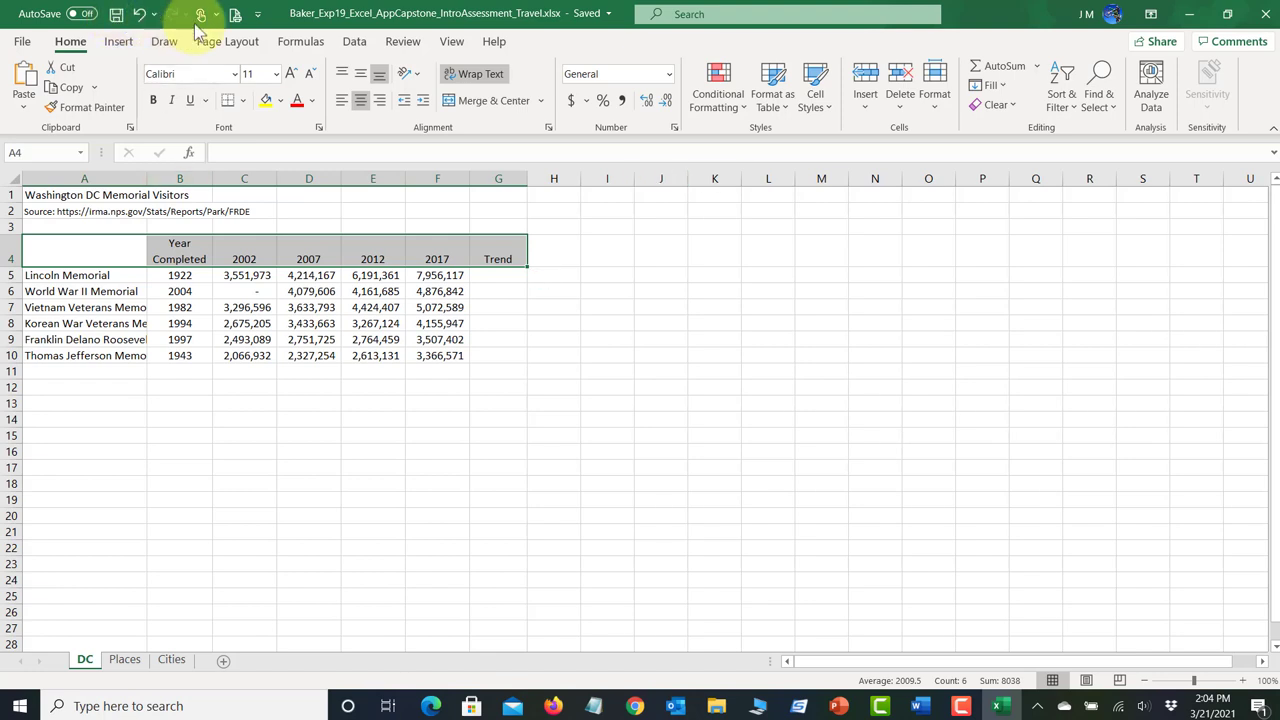
# Step: Apply the 60% - Accent5 cell style to the header range A4:G4 and save the workbook
pyautogui.click(820, 100)
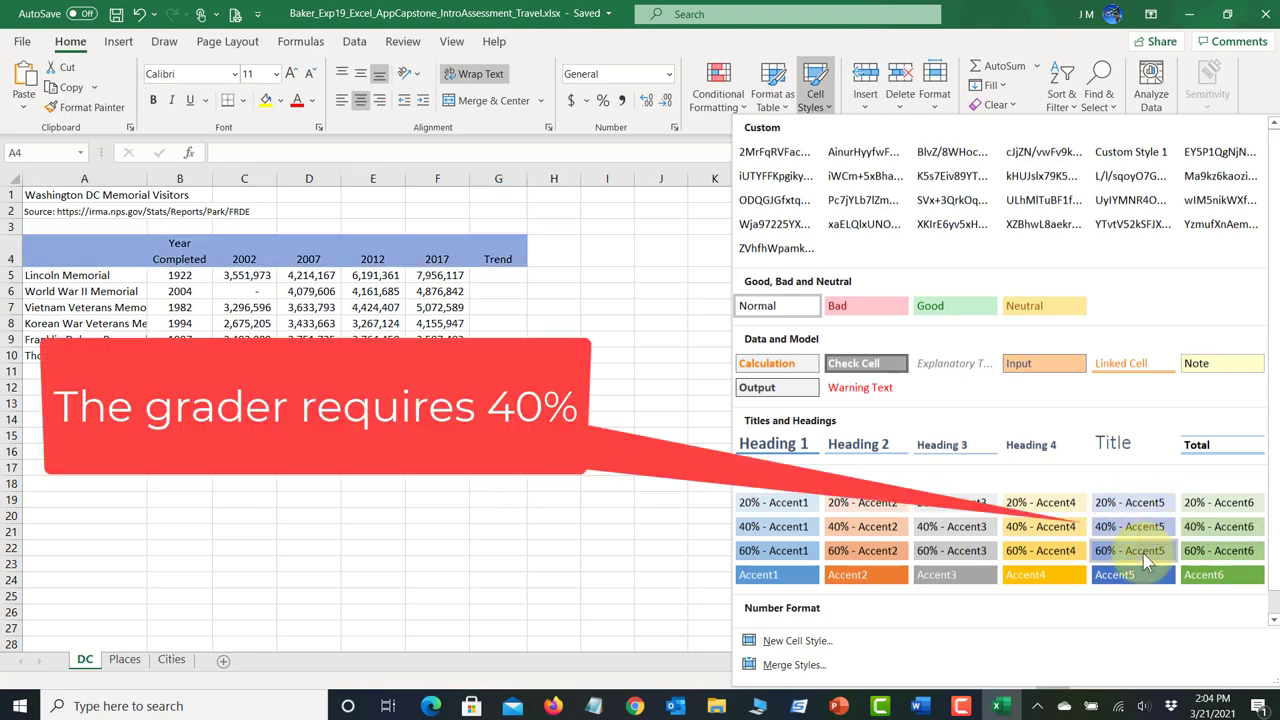
pyautogui.click(1143, 554)
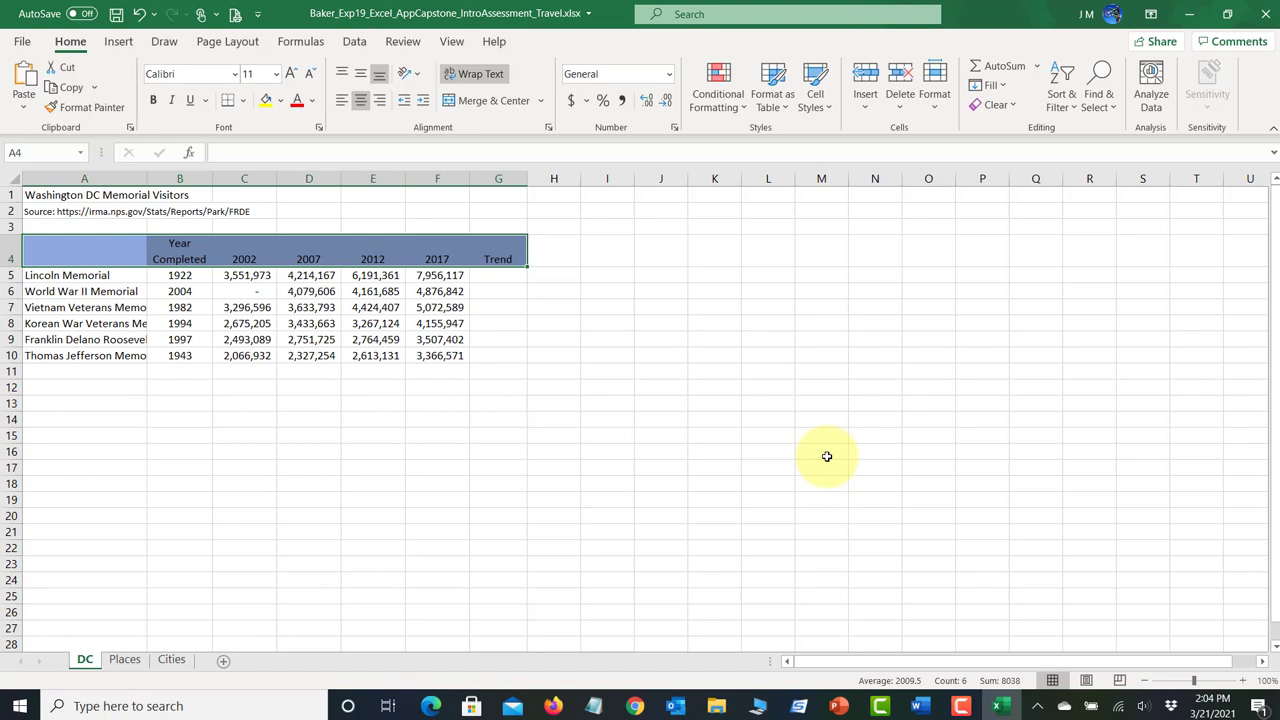
pyautogui.click(117, 15)
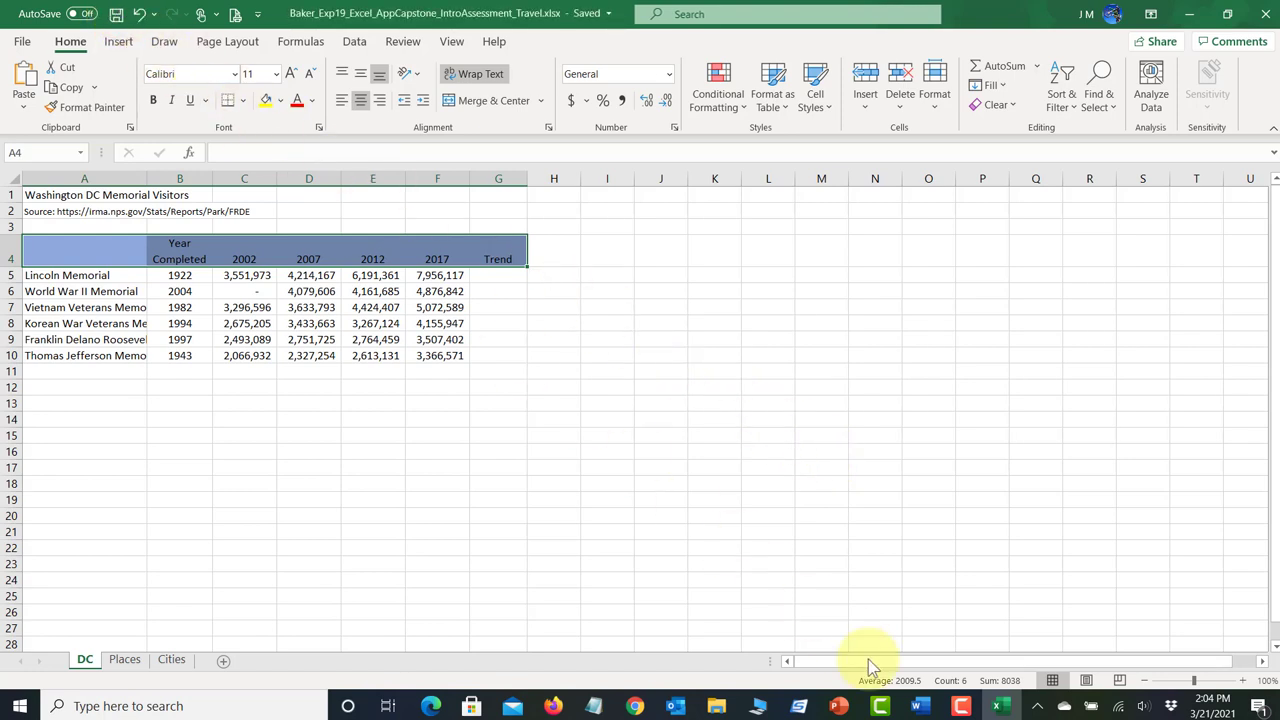
# Step: Following step 4 of the Word instructions, merge and center the DC sheet title across A1:G1 and apply the Accent5 cell style
pyautogui.click(921, 706)
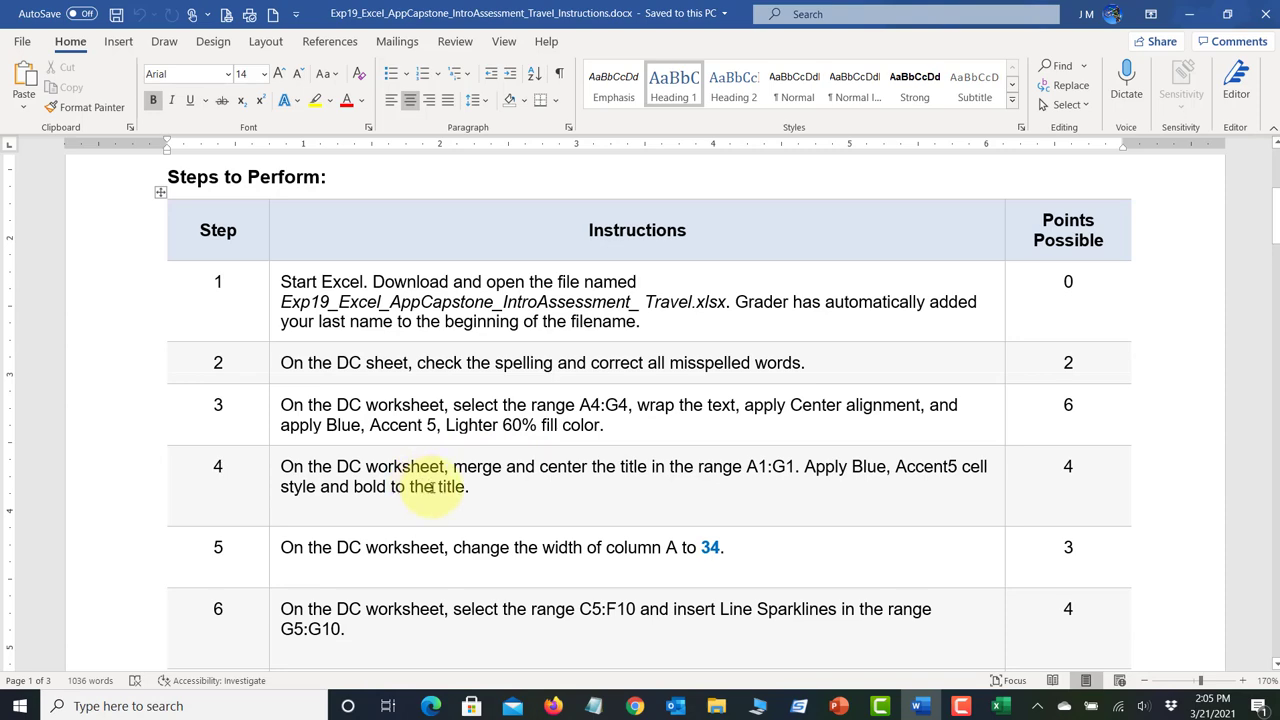
pyautogui.click(997, 706)
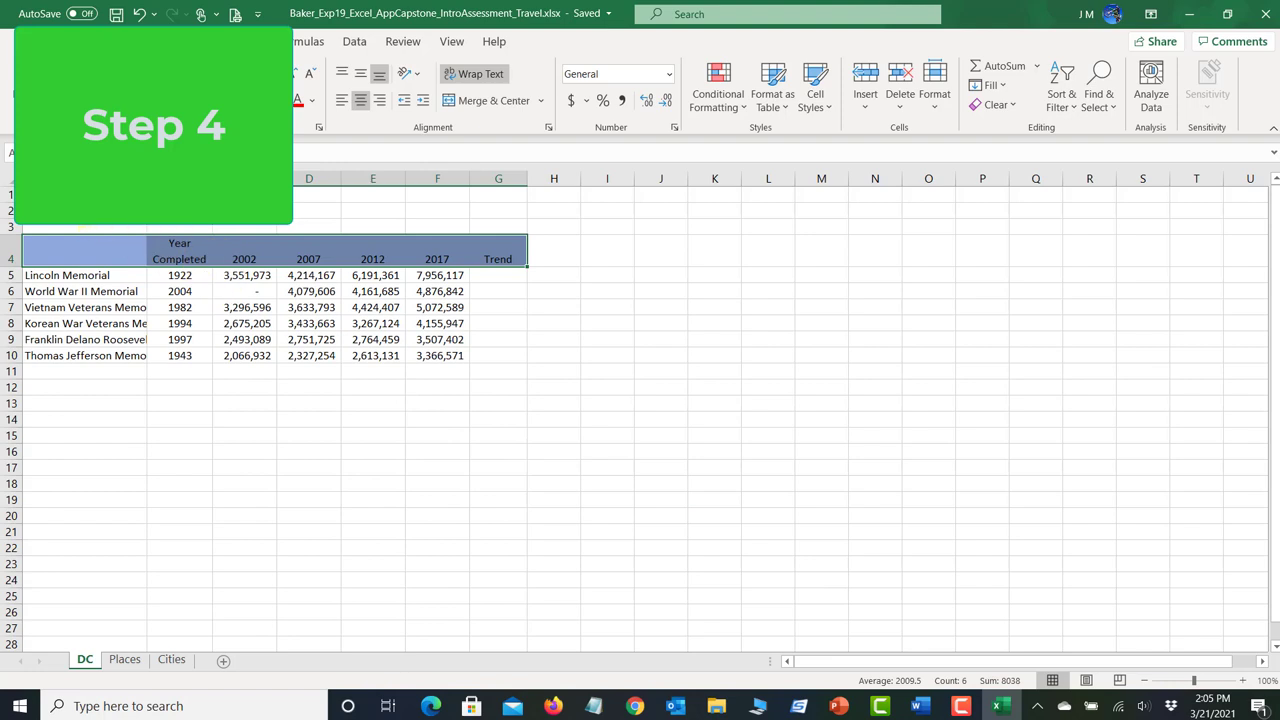
pyautogui.click(85, 195)
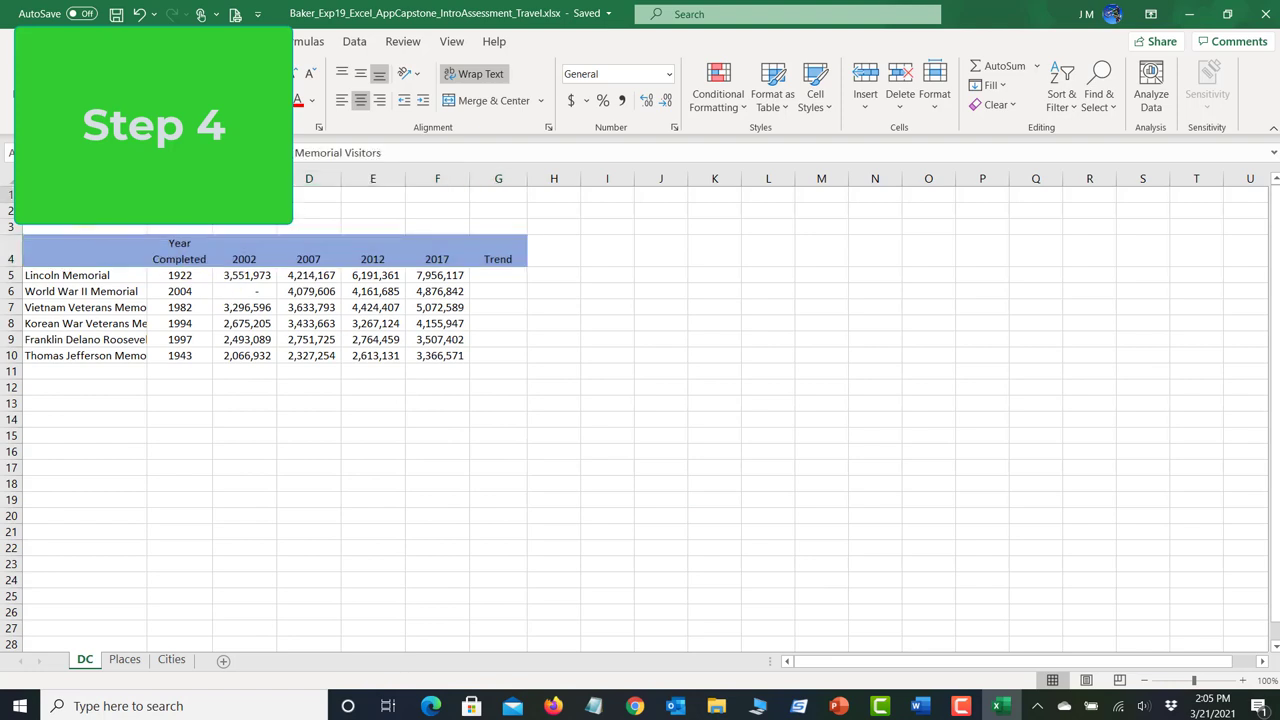
pyautogui.moveTo(85, 195); pyautogui.dragTo(495, 198)
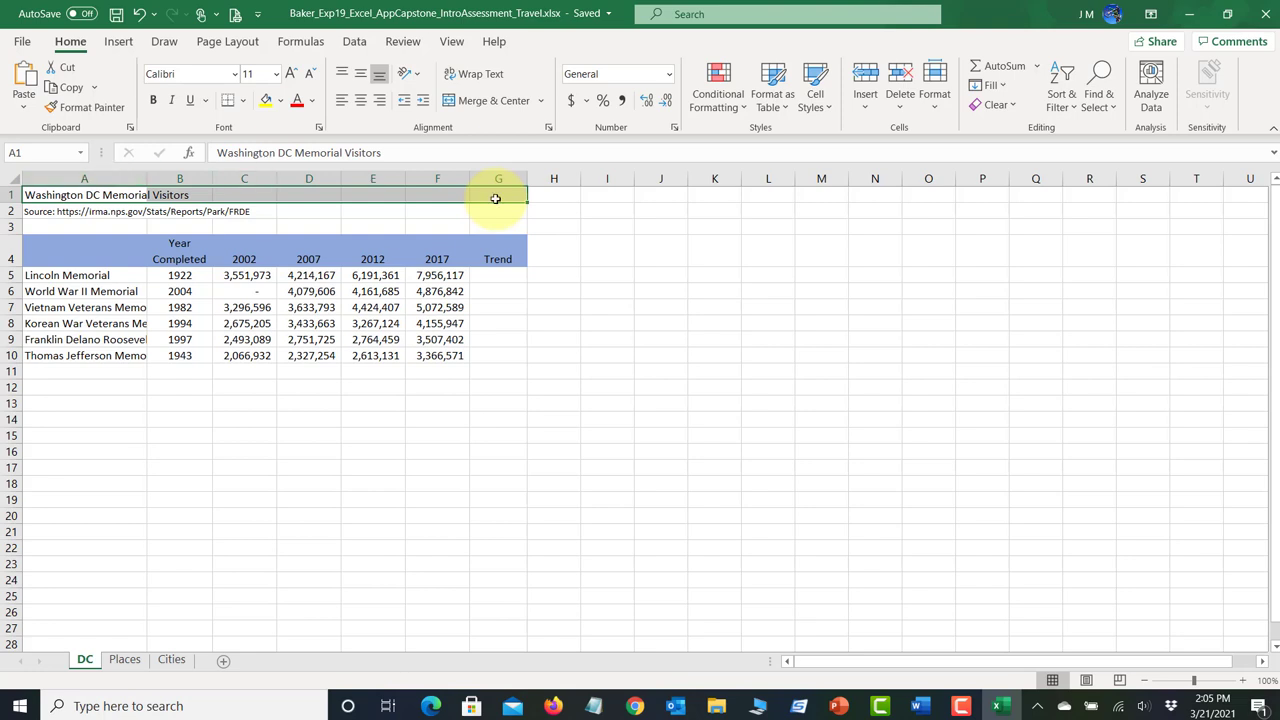
pyautogui.click(488, 110)
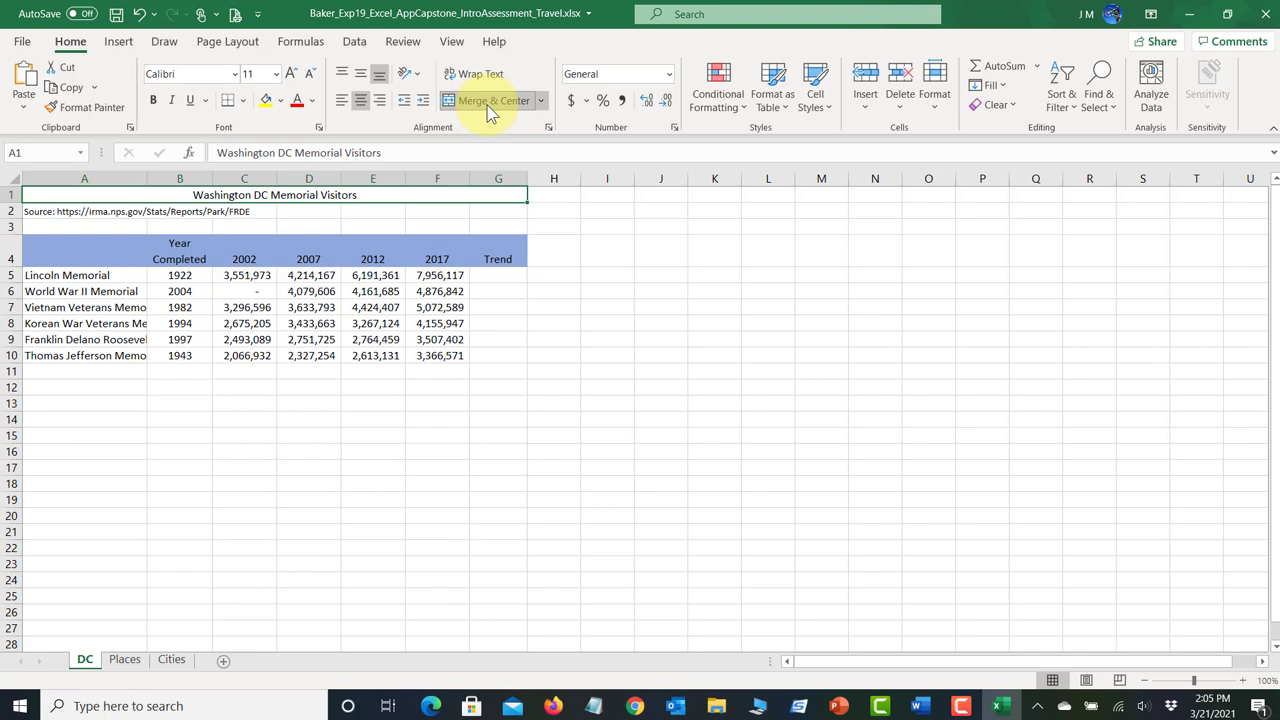
pyautogui.click(816, 100)
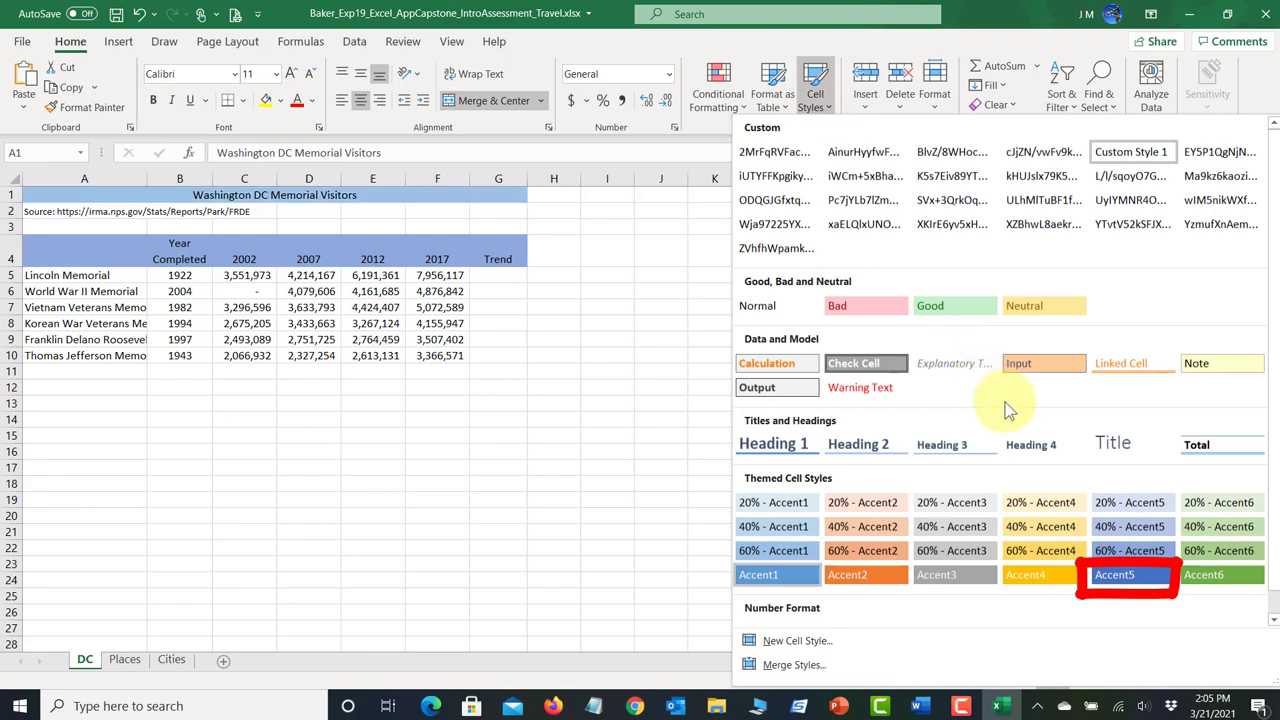
pyautogui.click(1151, 584)
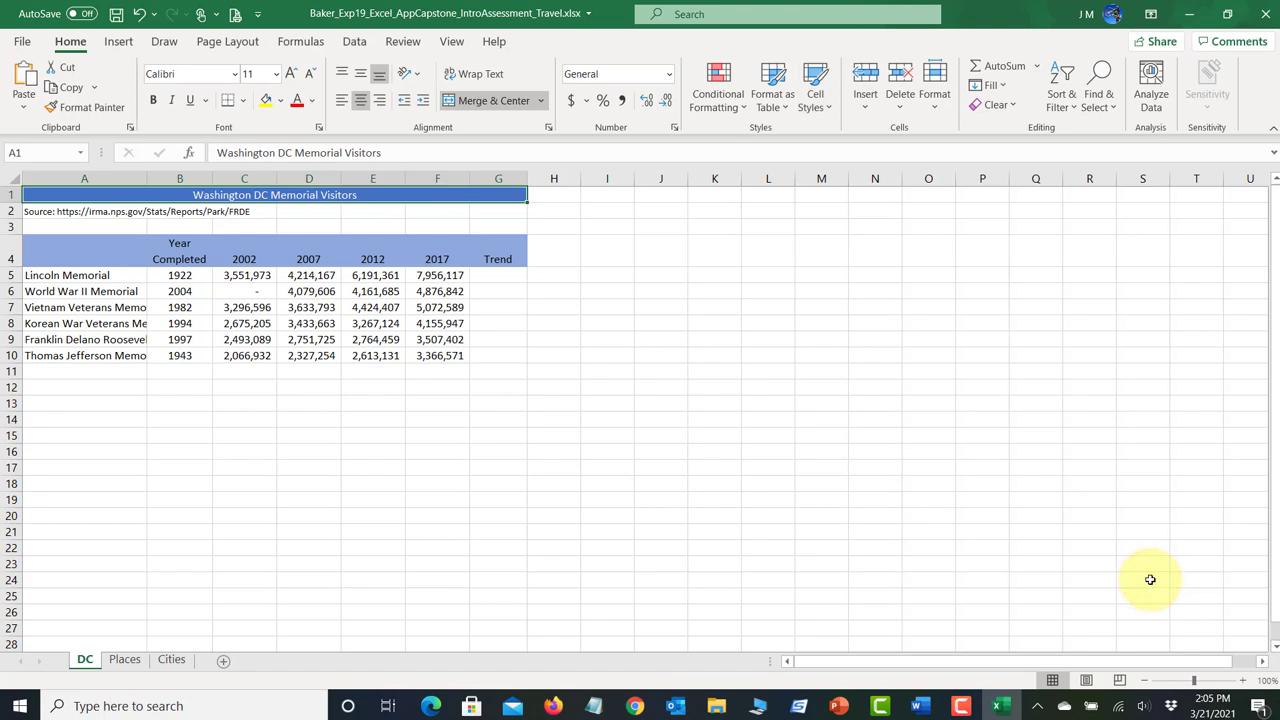
# Step: Bold the merged title of the DC sheet and save the workbook
pyautogui.click(154, 101)
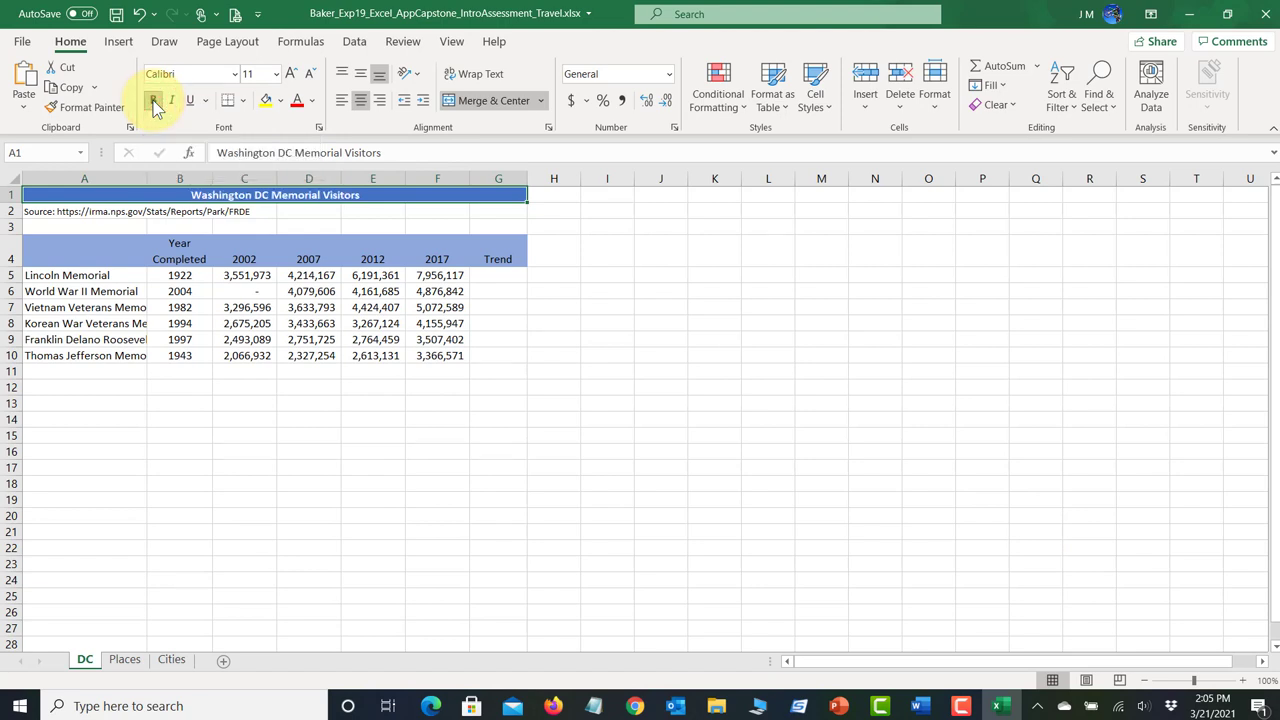
pyautogui.click(116, 14)
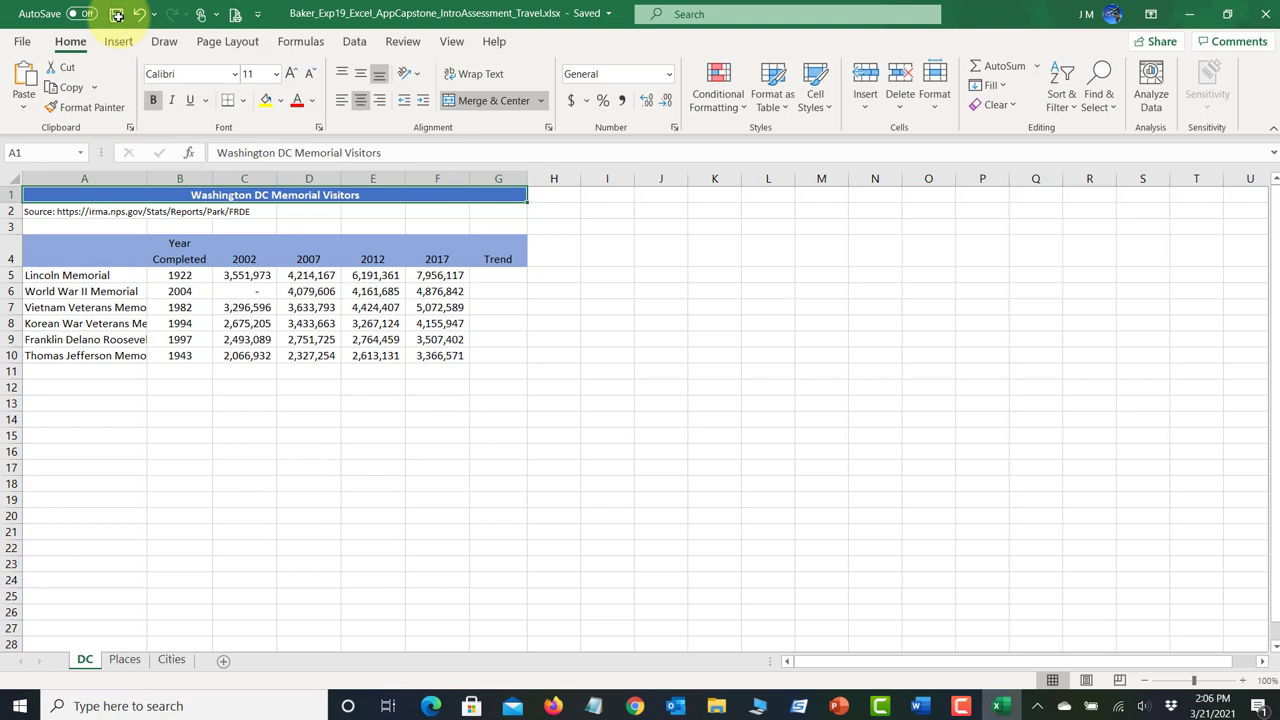
# Step: Following step 5 of the Word instructions, set the width of column A on the DC sheet to 34 and save the workbook
pyautogui.click(928, 708)
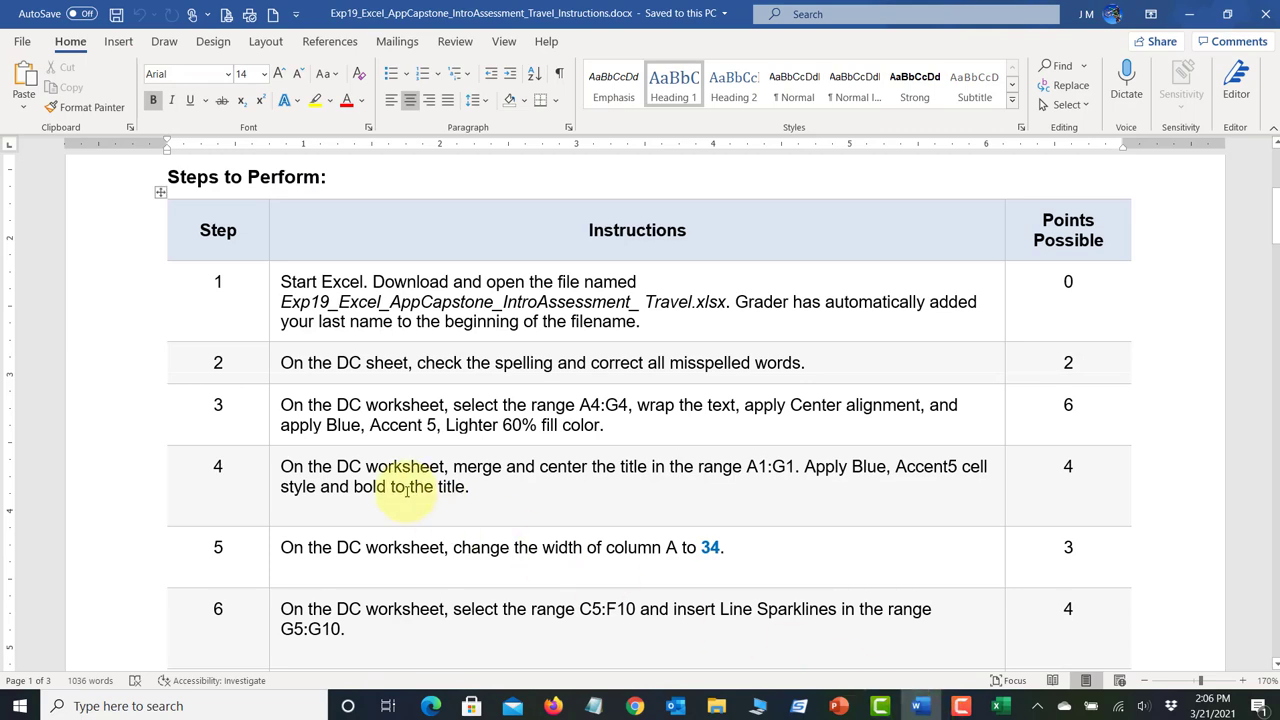
pyautogui.scroll(-5, 407, 490)
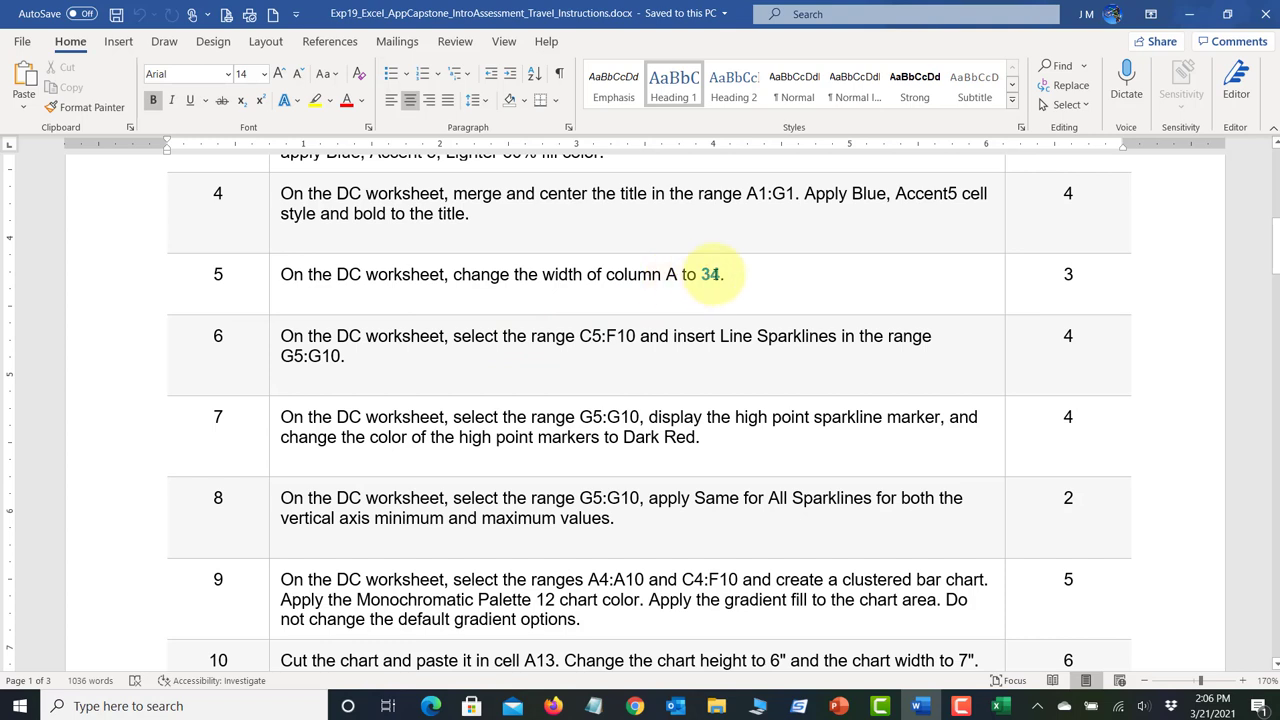
pyautogui.click(1004, 708)
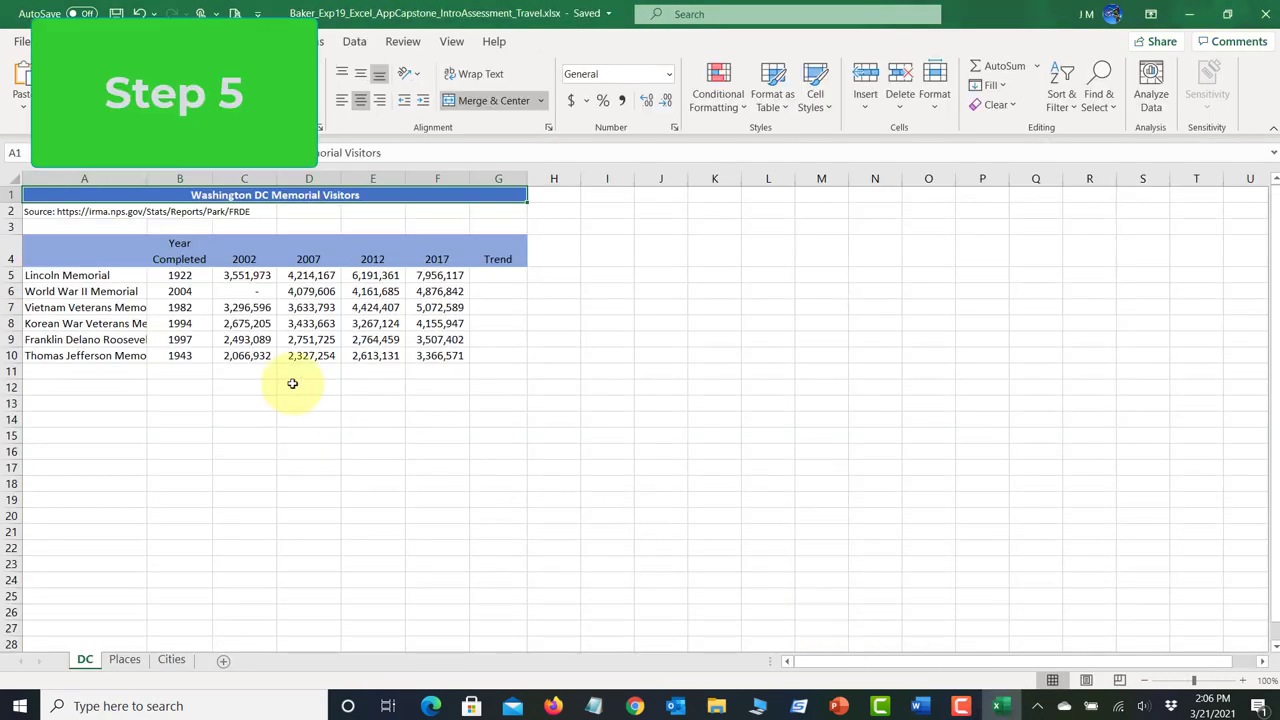
pyautogui.click(88, 290)
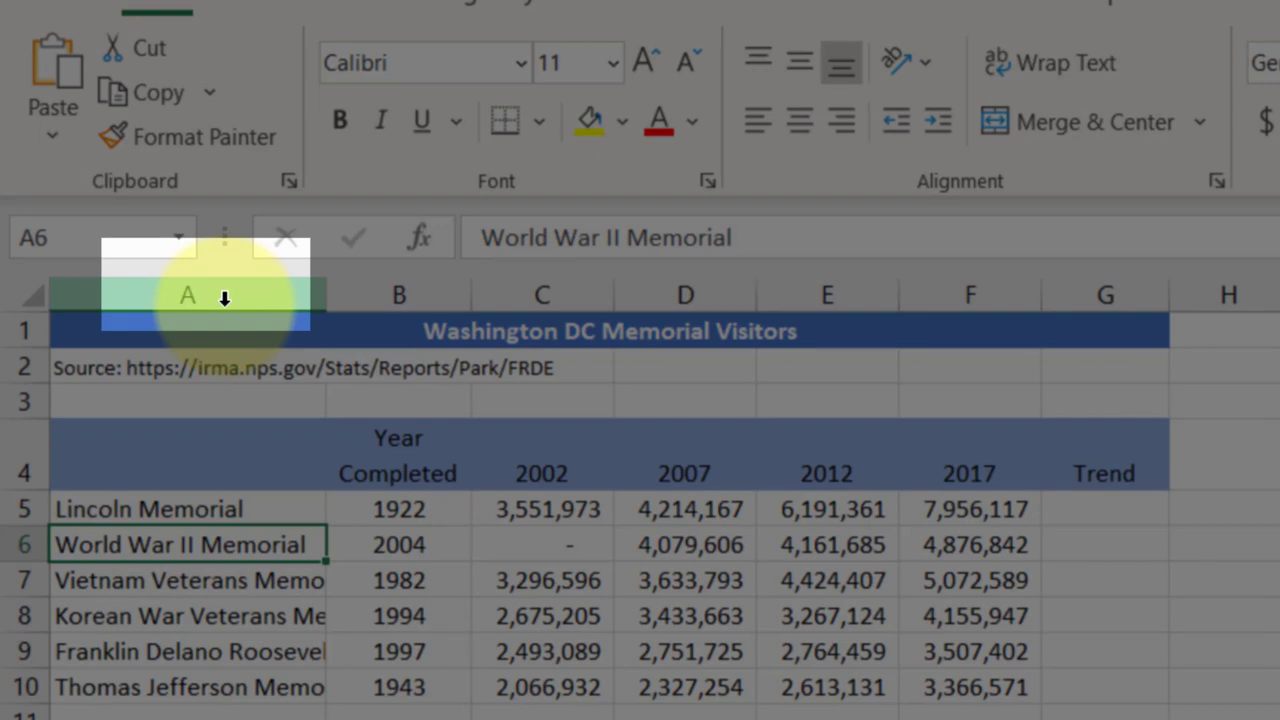
pyautogui.click(225, 297)
pyautogui.rightClick(226, 297)
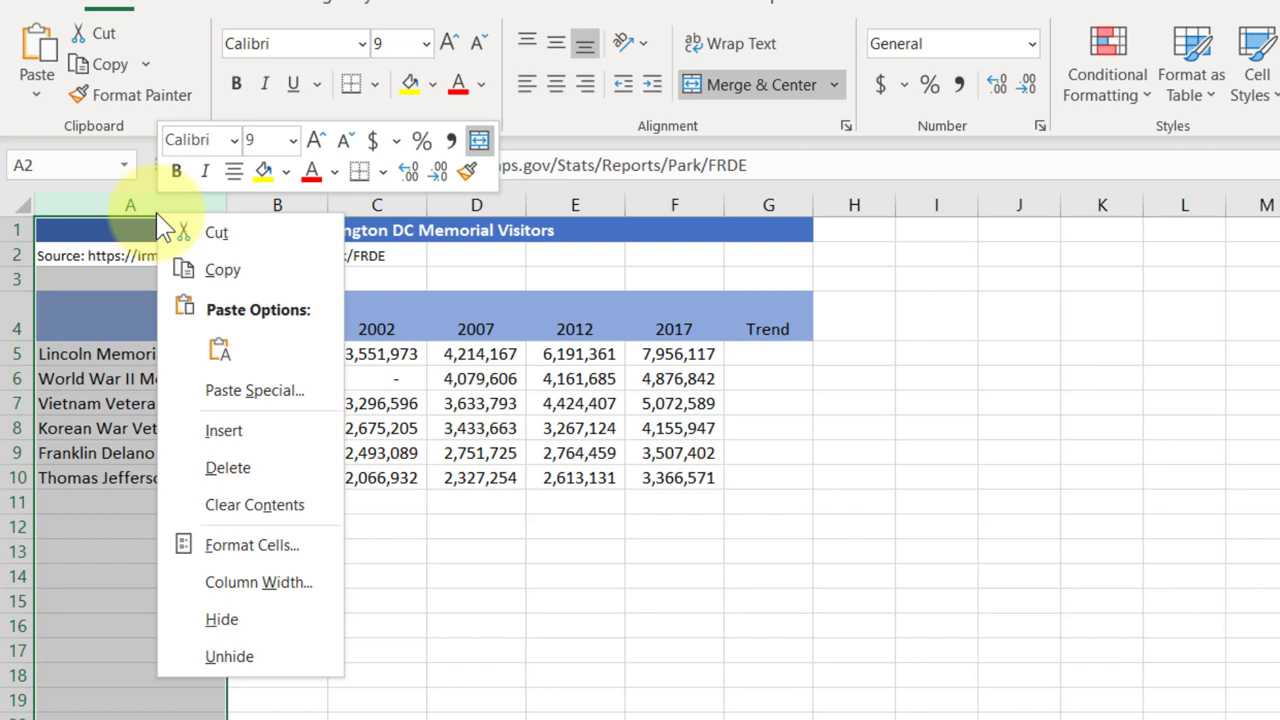
pyautogui.click(272, 590)
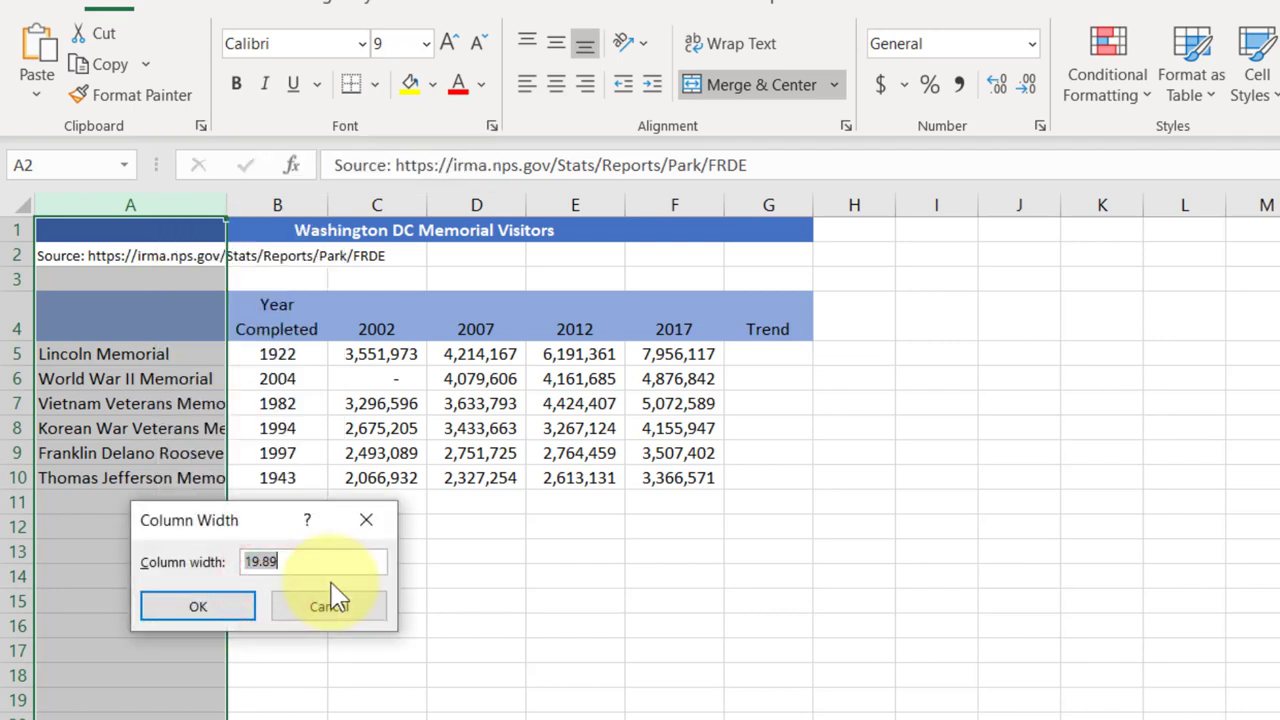
pyautogui.write('34')
pyautogui.click(201, 612)
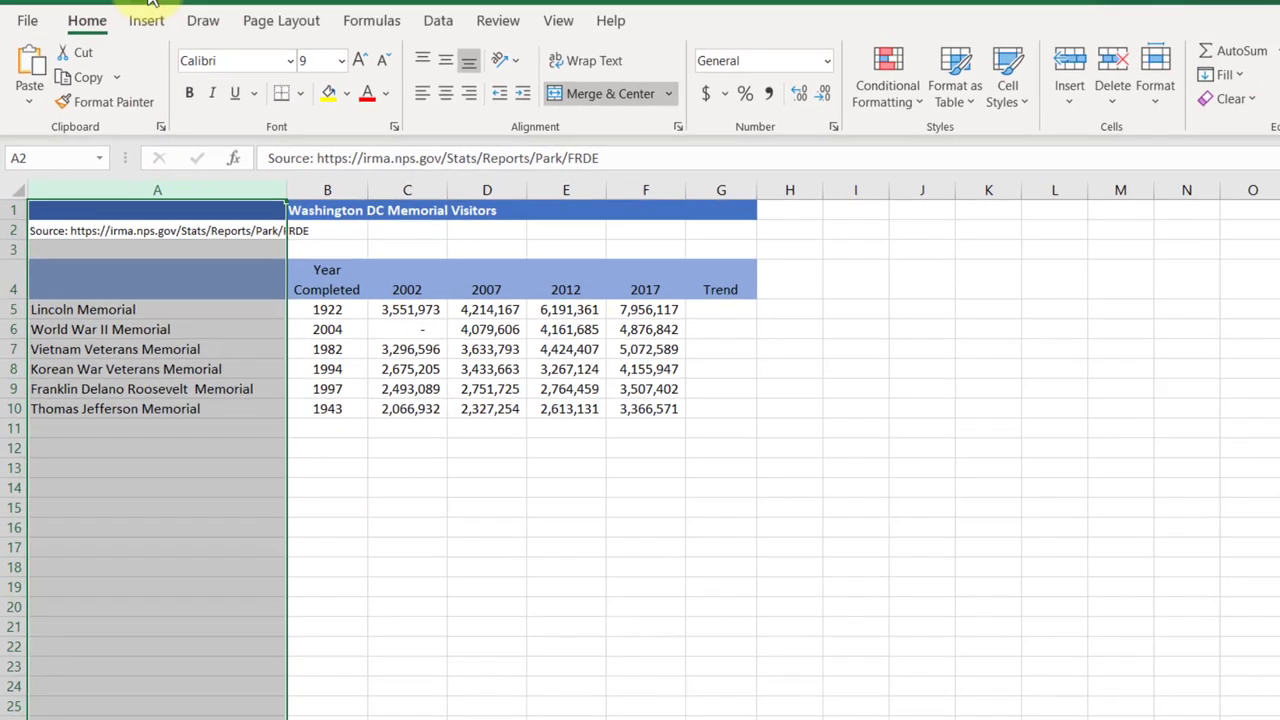
pyautogui.click(116, 14)
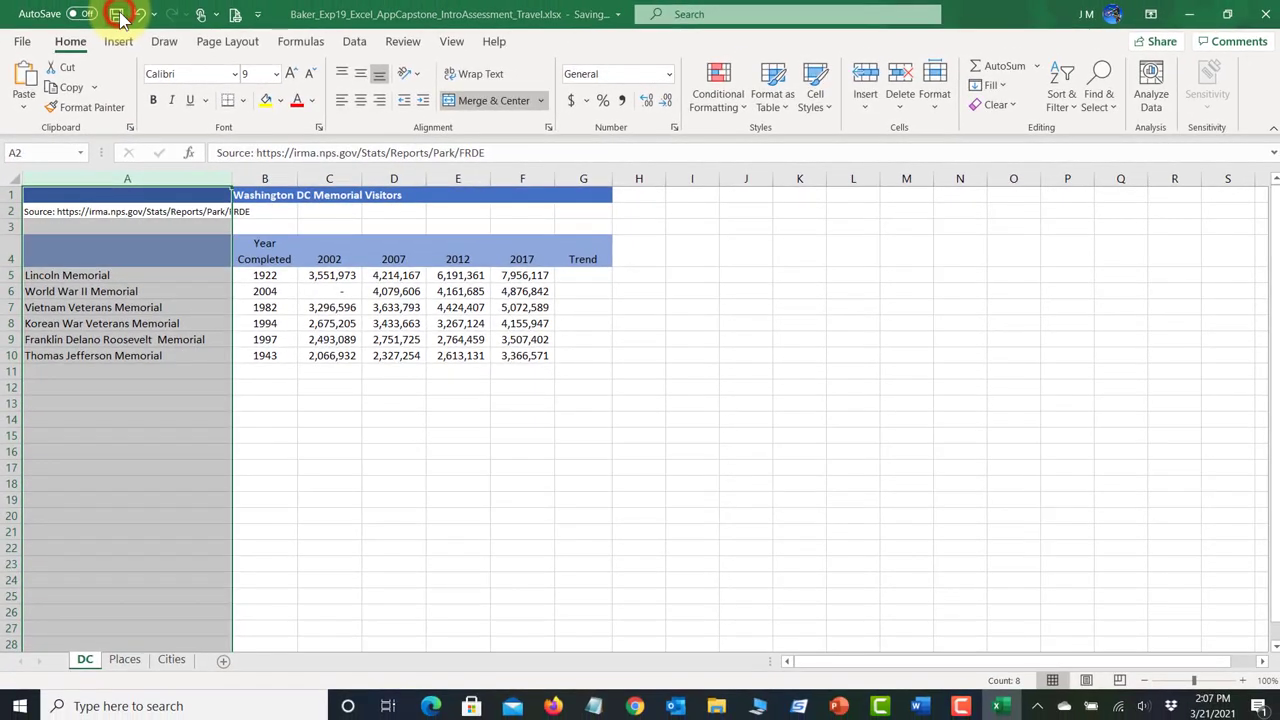
# Step: Following step 6 of the Word instructions, insert Line sparklines for the data range C5:F10 in G5:G10 and save the workbook
pyautogui.click(922, 707)
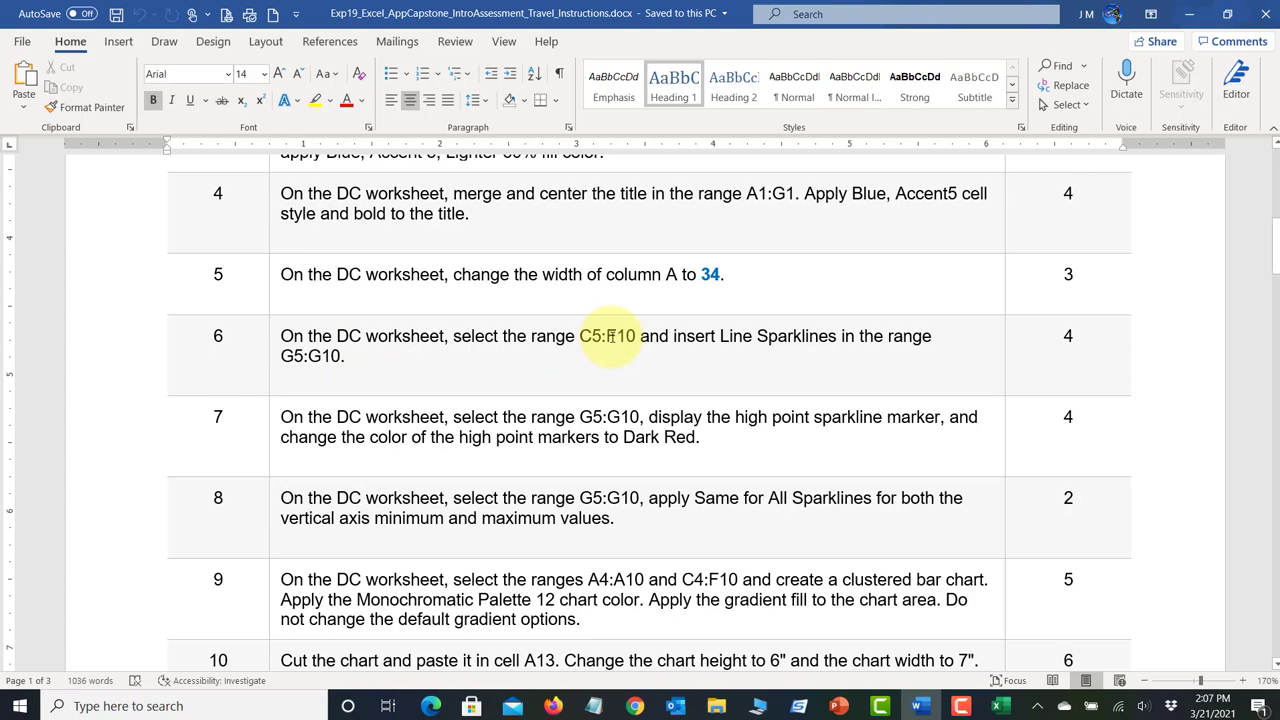
pyautogui.click(999, 707)
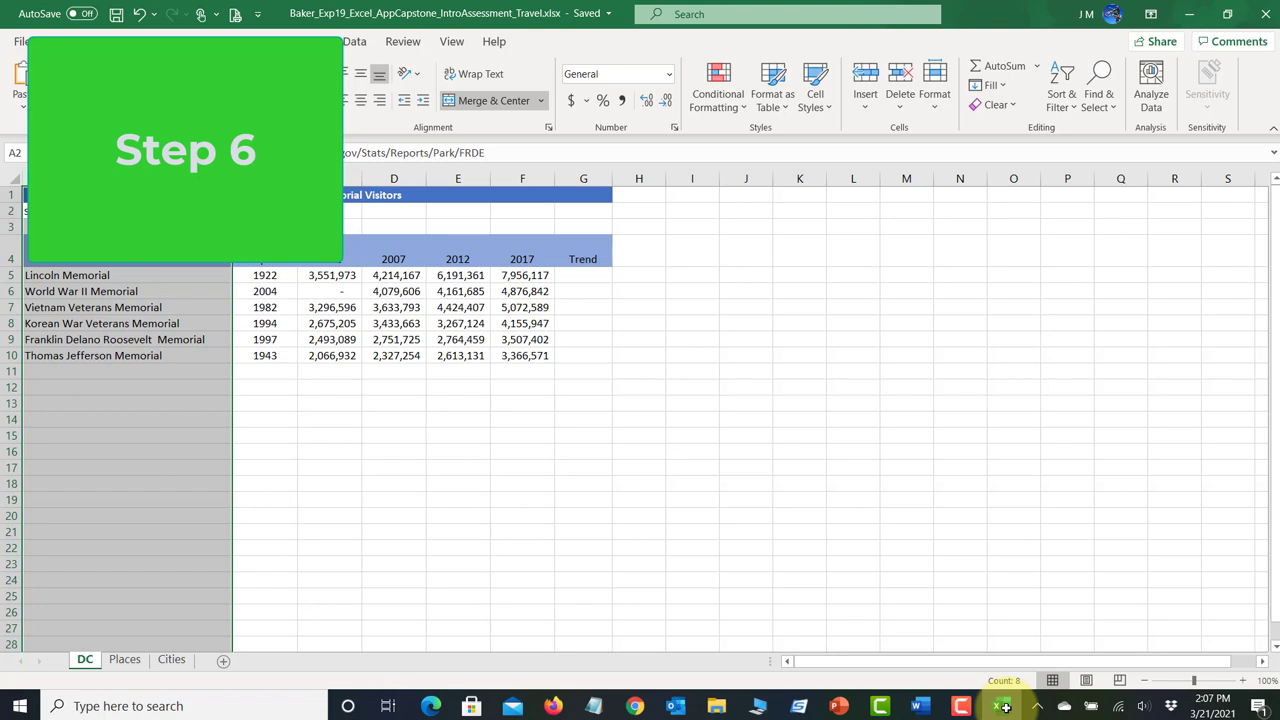
pyautogui.click(328, 275)
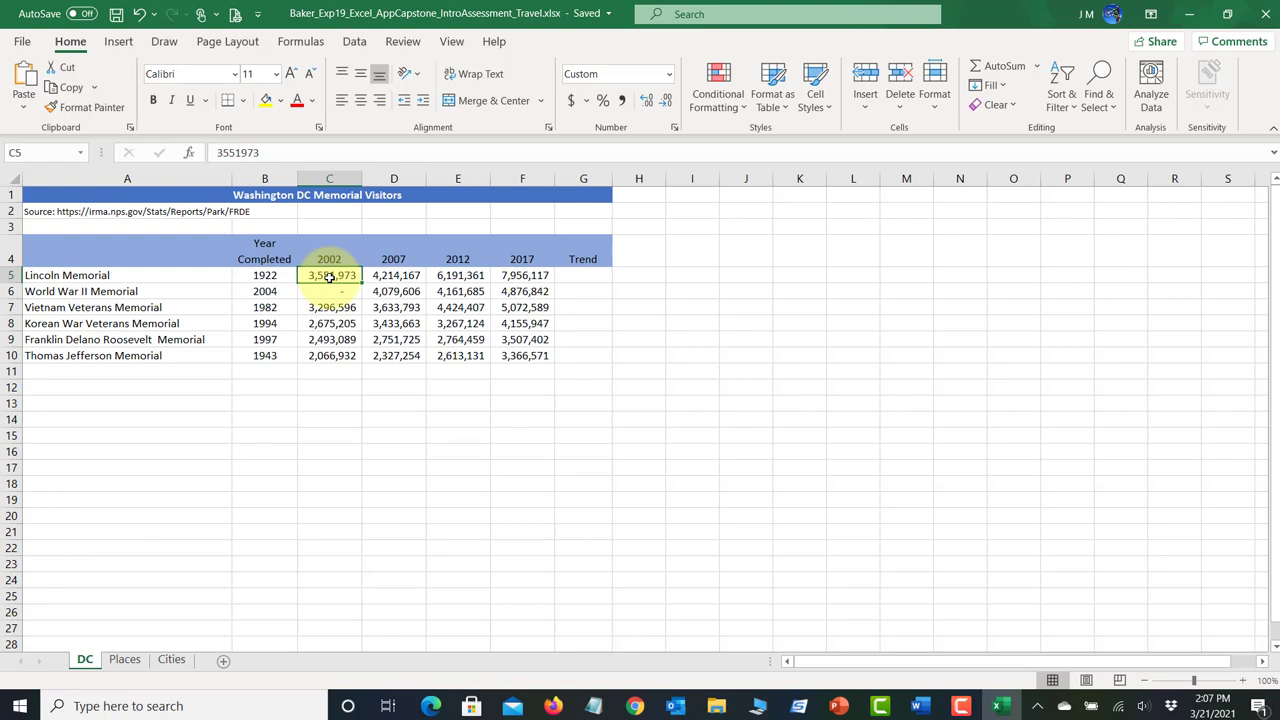
pyautogui.press('shift')
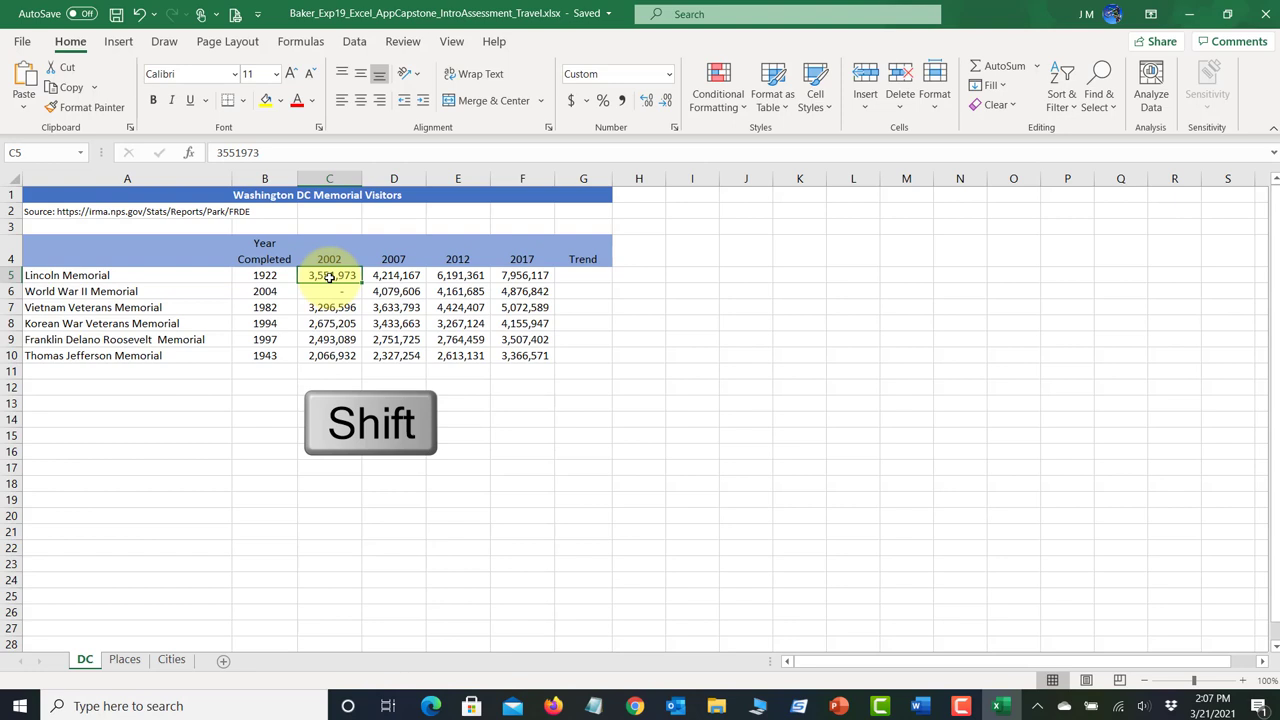
pyautogui.keyDown('shift'); pyautogui.click(532, 358); pyautogui.keyUp('shift')
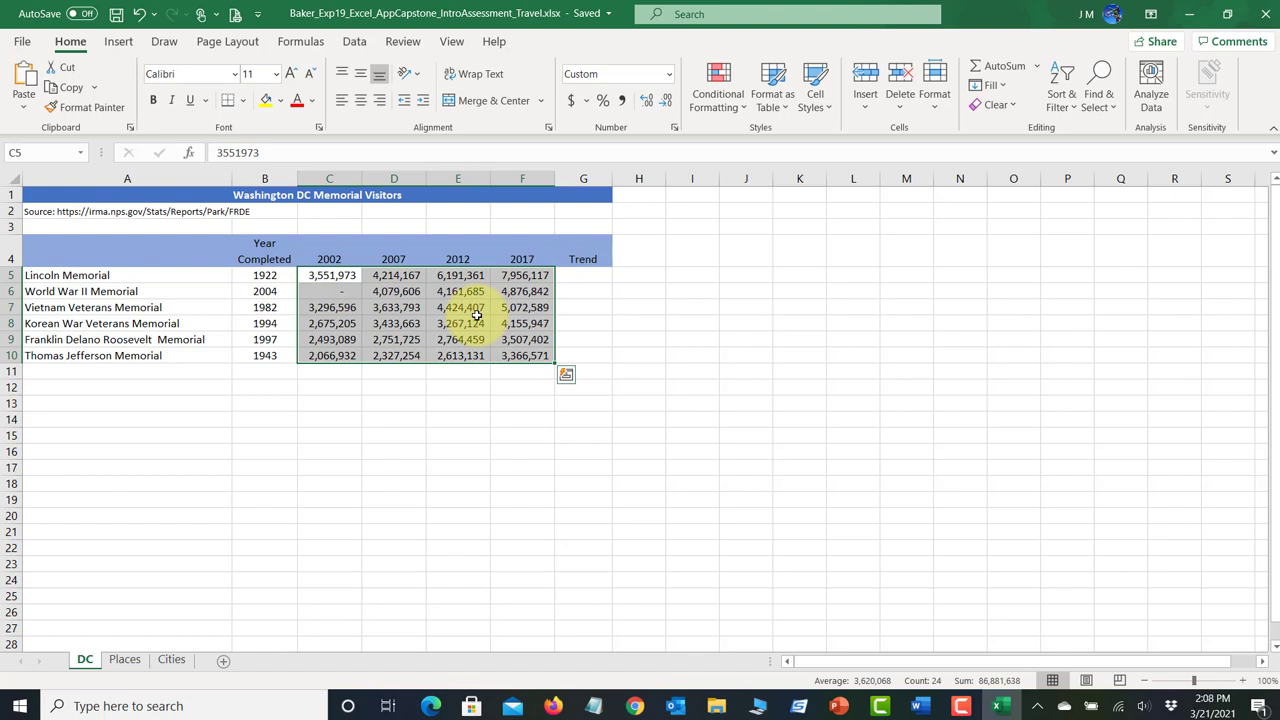
pyautogui.click(120, 44)
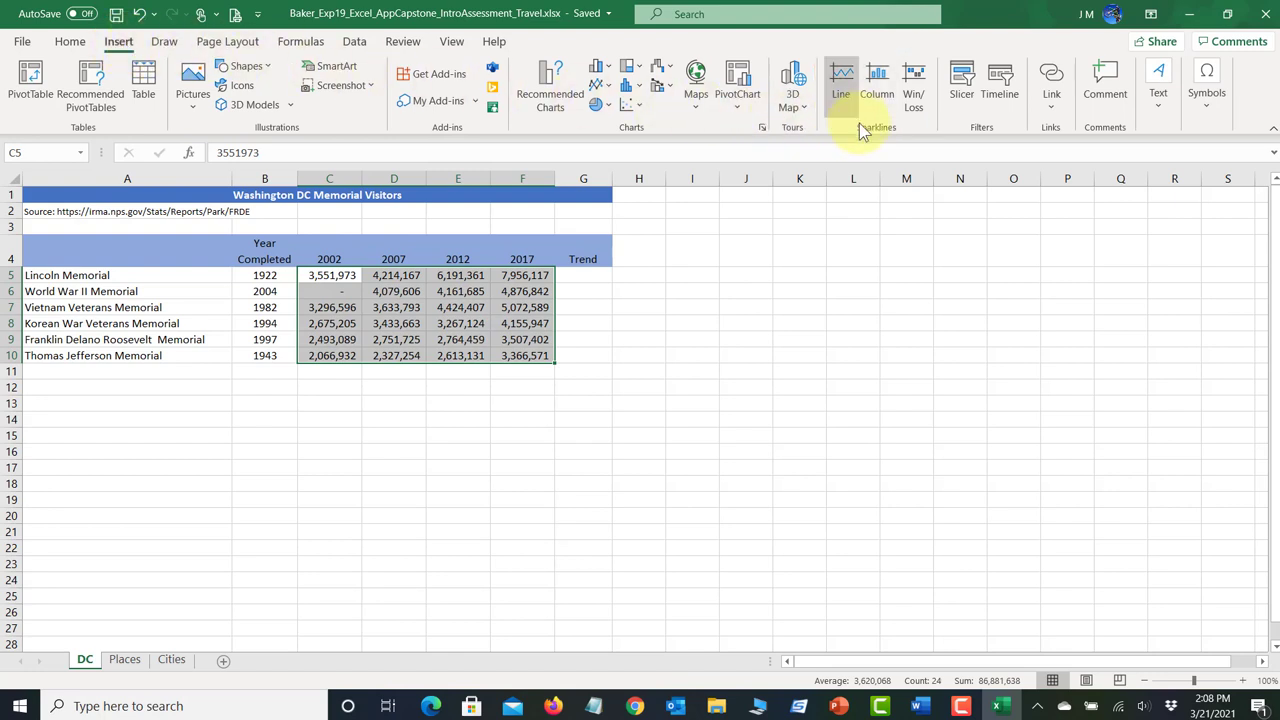
pyautogui.click(843, 92)
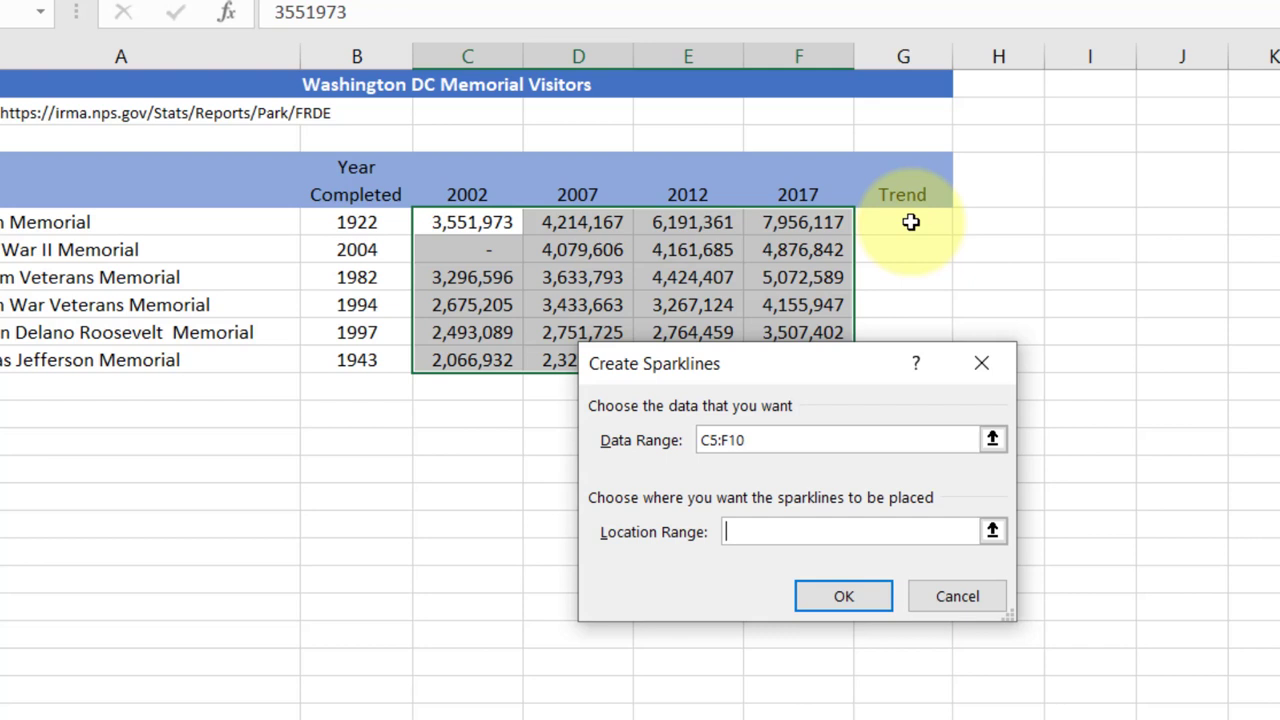
pyautogui.moveTo(910, 222); pyautogui.dragTo(911, 360)
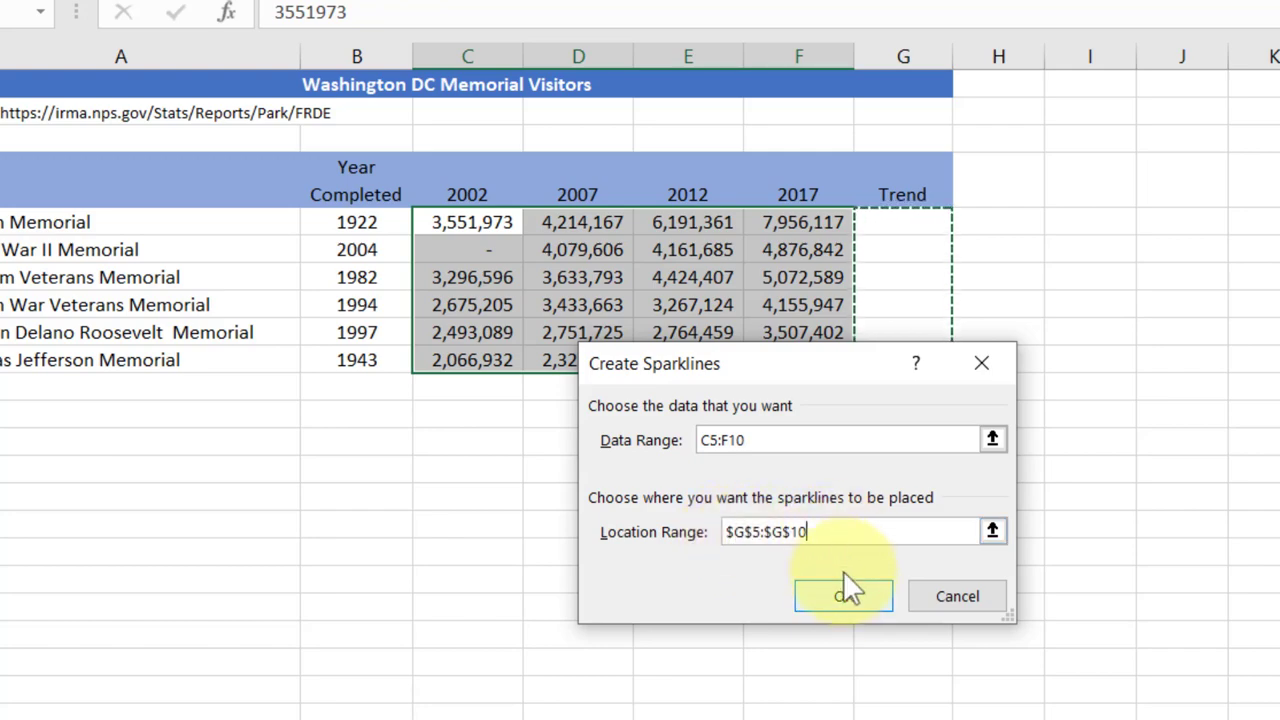
pyautogui.click(846, 597)
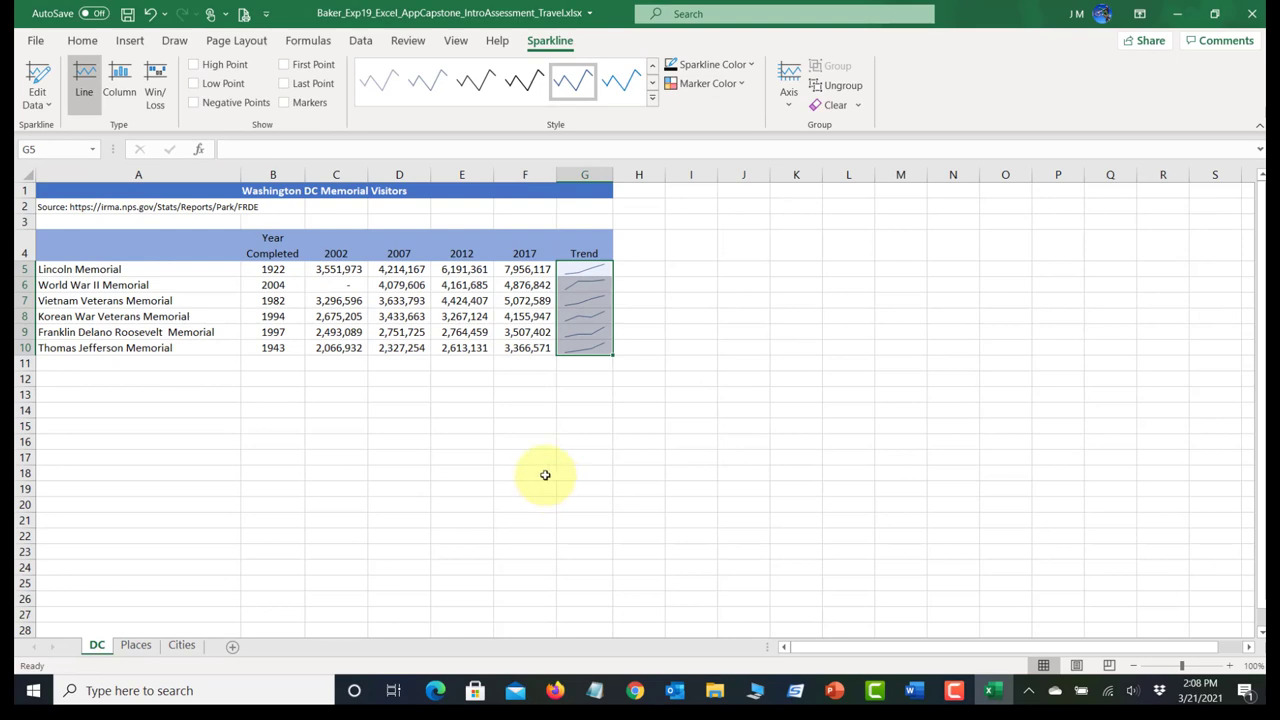
pyautogui.click(127, 13)
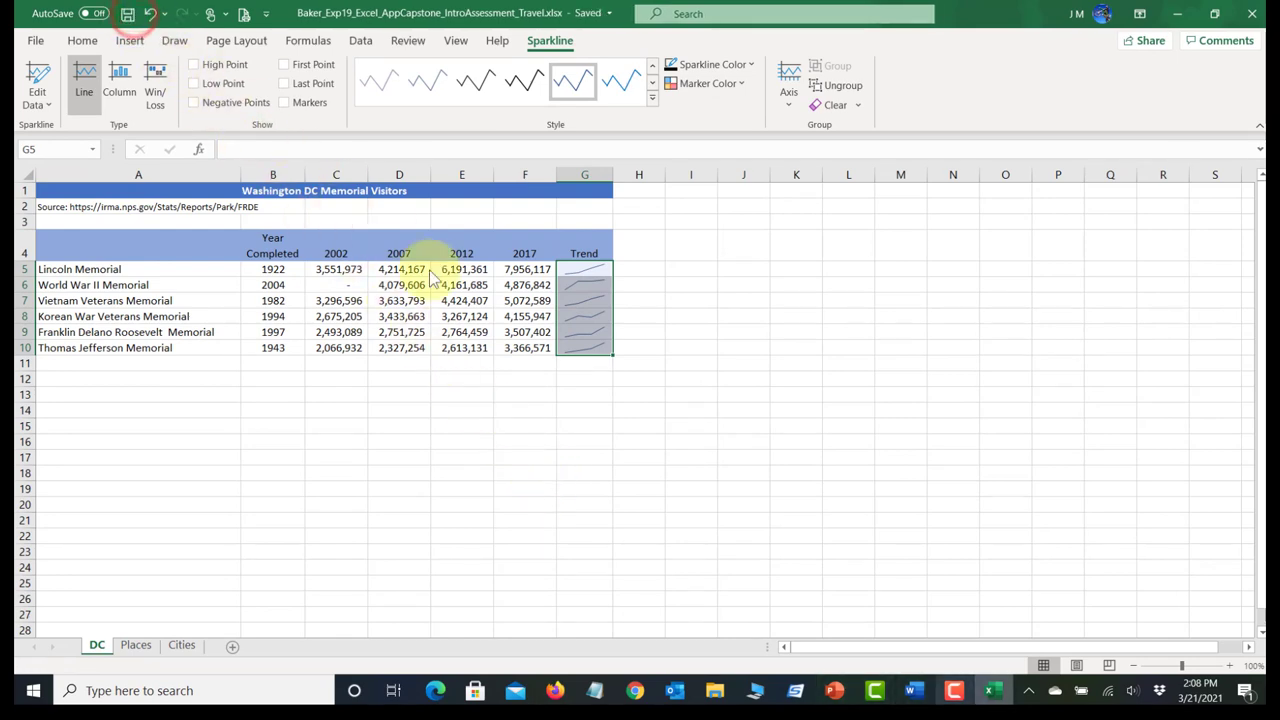
# Step: Following step 7 of the Word instructions, show the high point markers on the G5:G10 sparklines, color them Dark Red, and save the workbook
pyautogui.click(912, 690)
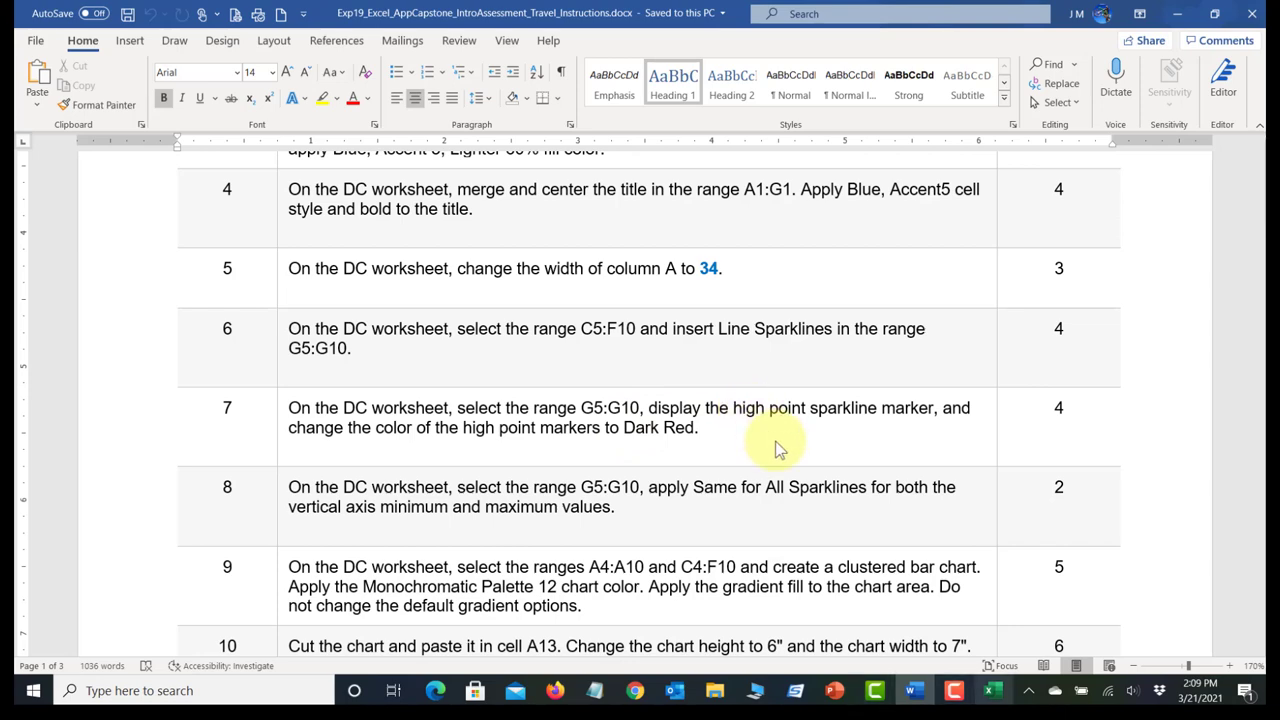
pyautogui.click(993, 690)
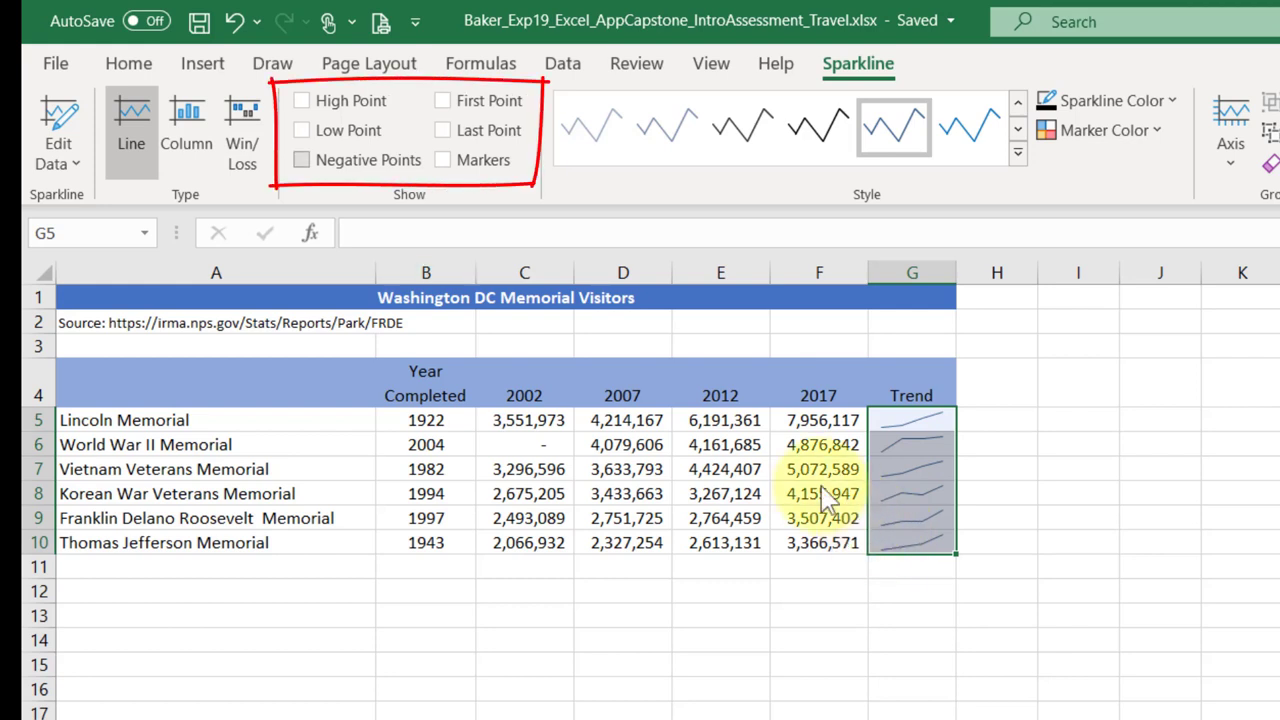
pyautogui.click(301, 101)
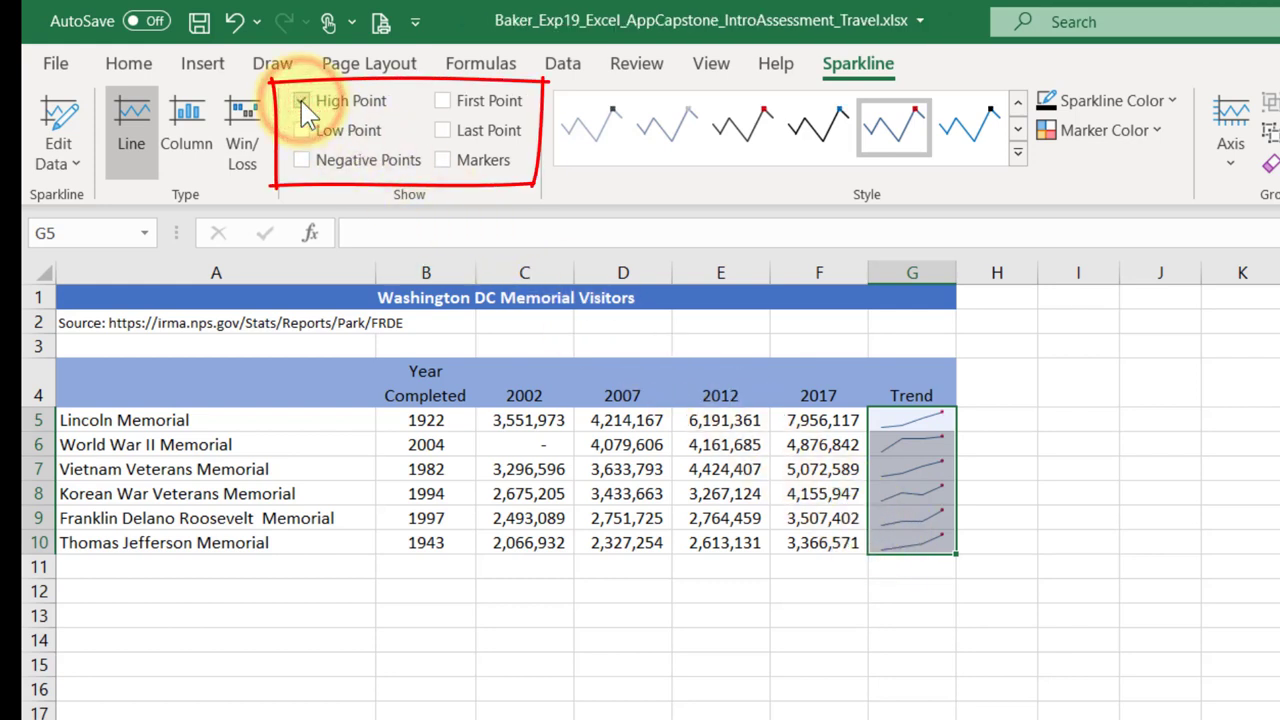
pyautogui.click(1140, 143)
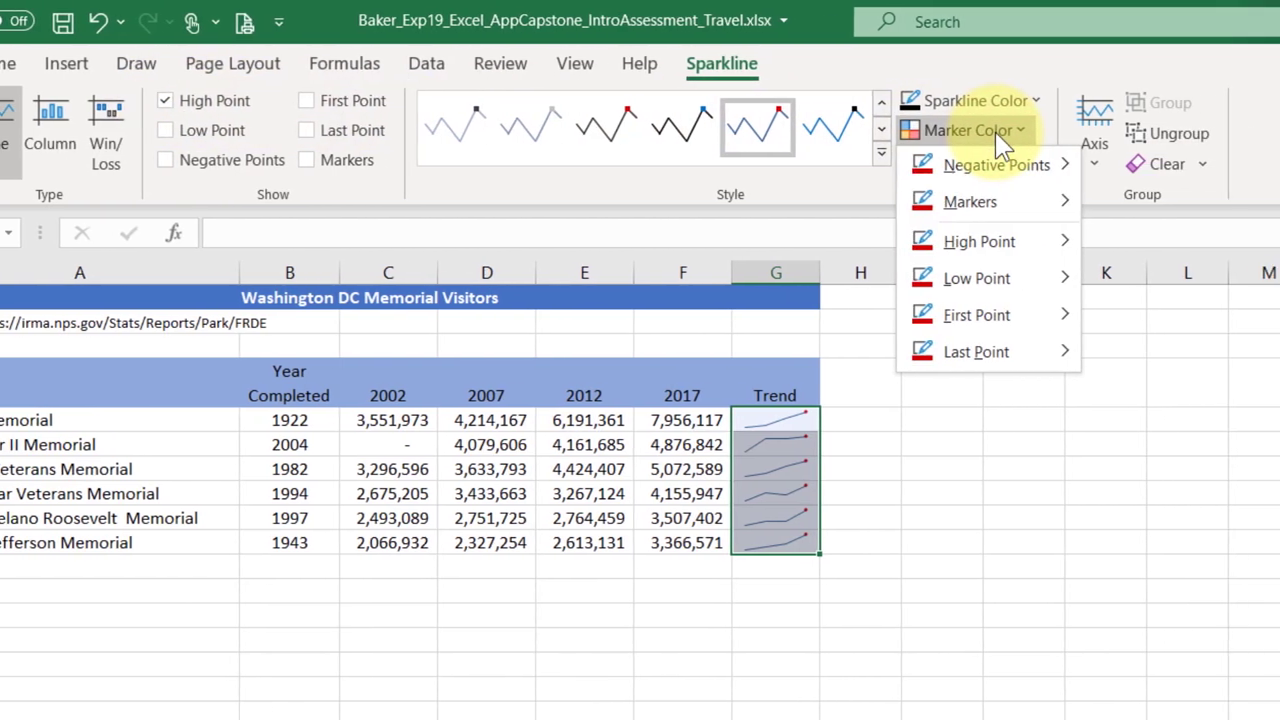
pyautogui.moveTo(1021, 245)
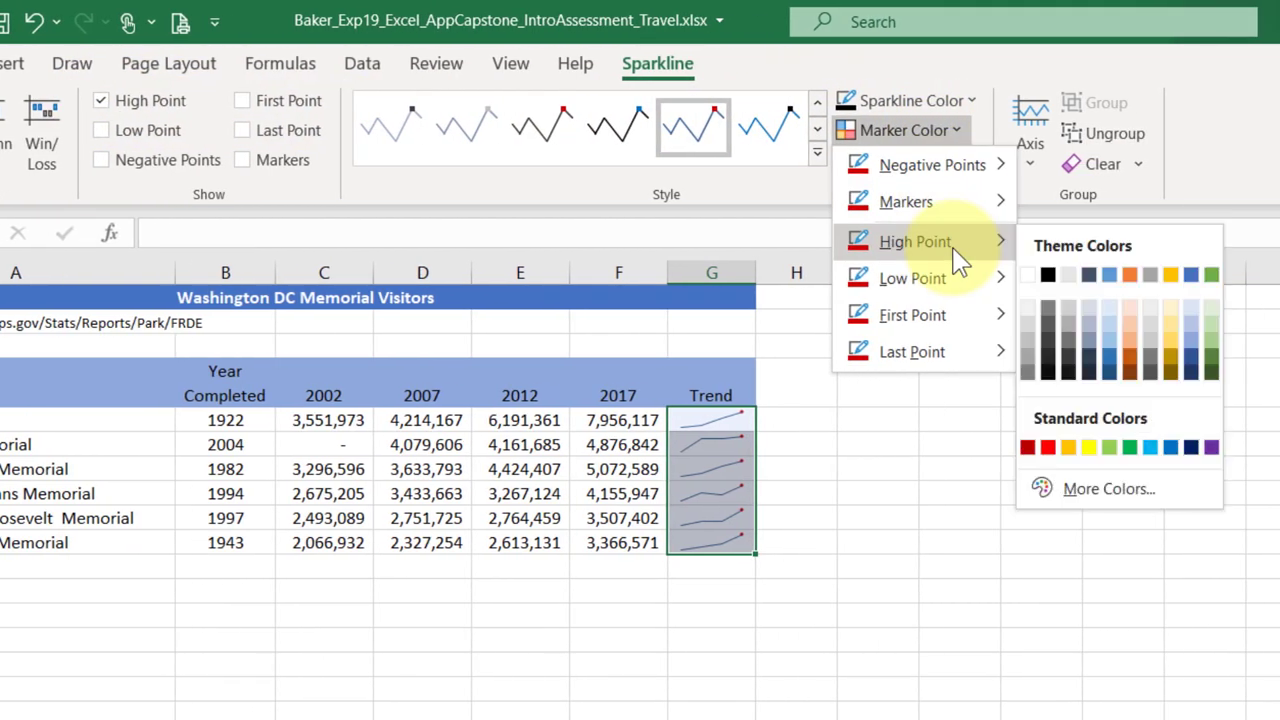
pyautogui.click(1028, 447)
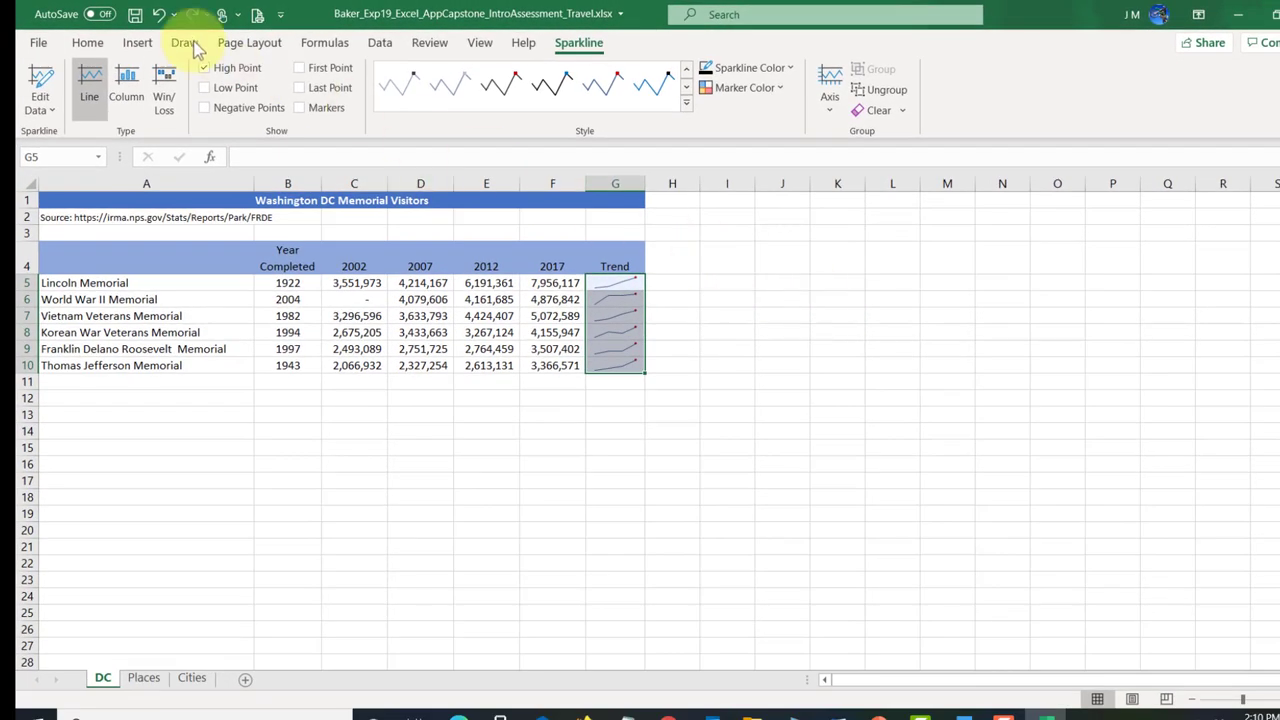
pyautogui.click(135, 15)
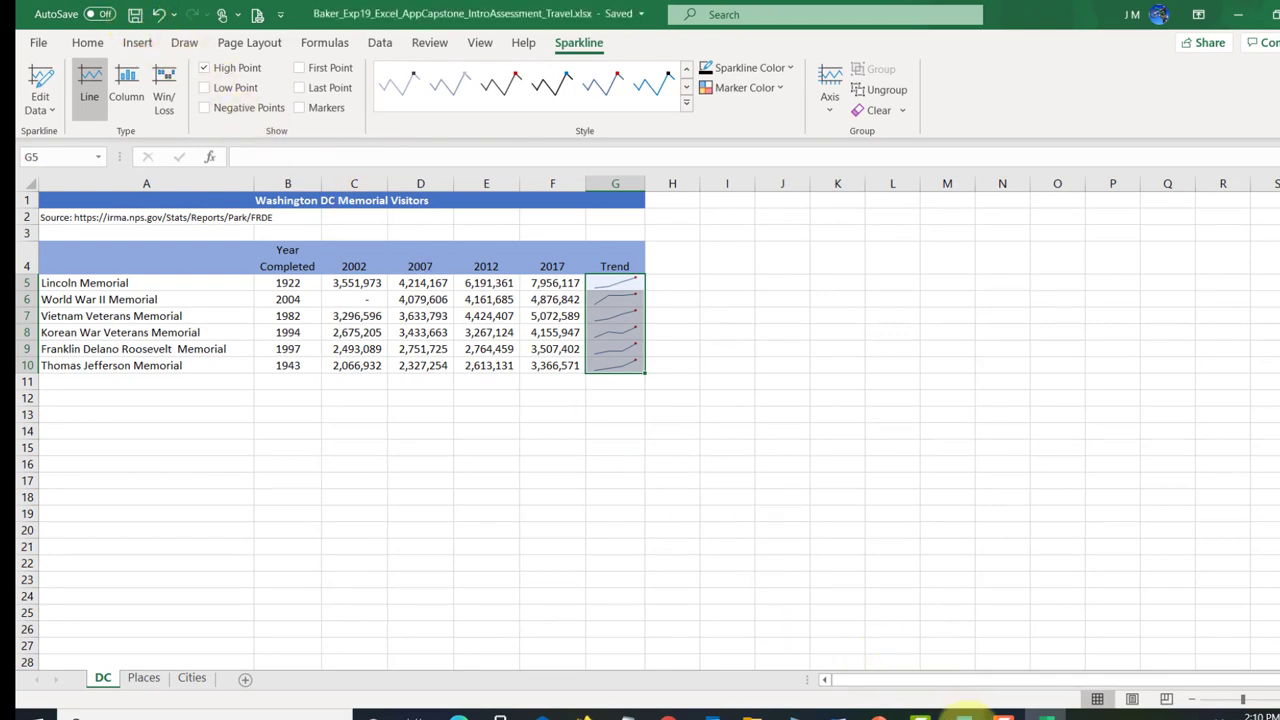
# Step: Following step 8 of the Word instructions, set the sparklines' vertical axis minimum and maximum values to Same for All Sparklines
pyautogui.click(965, 715)
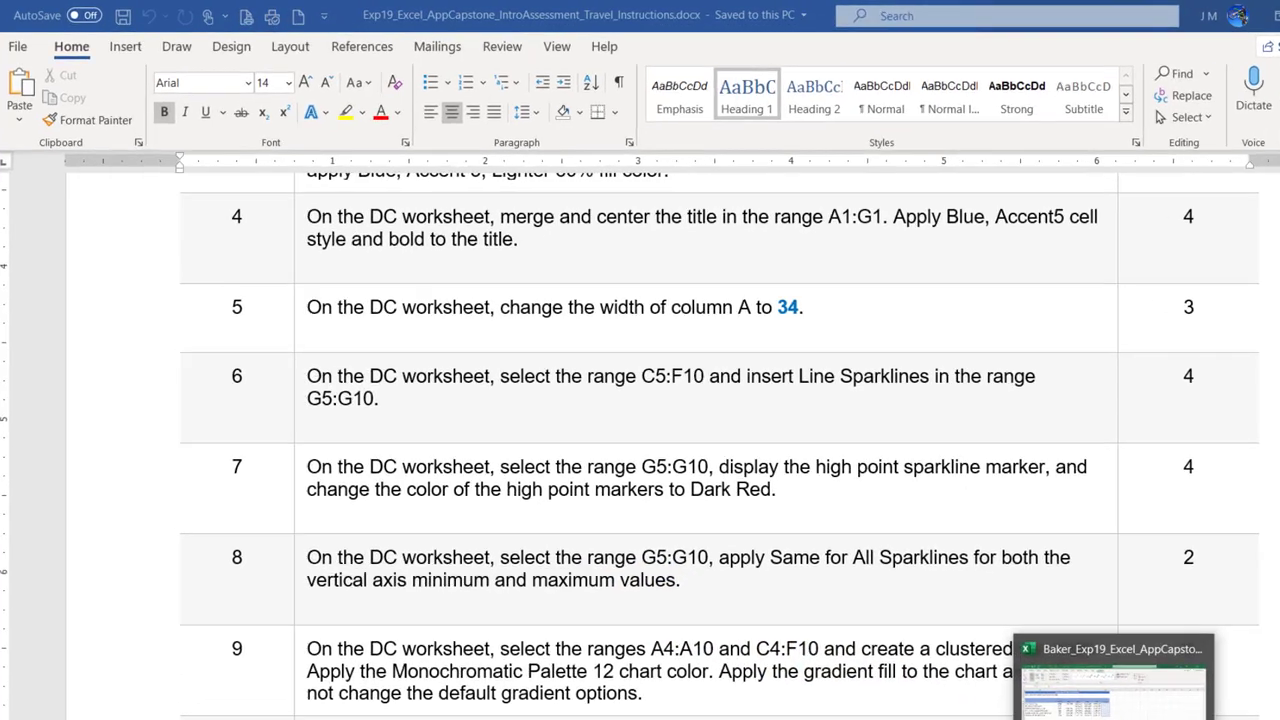
pyautogui.click(1047, 712)
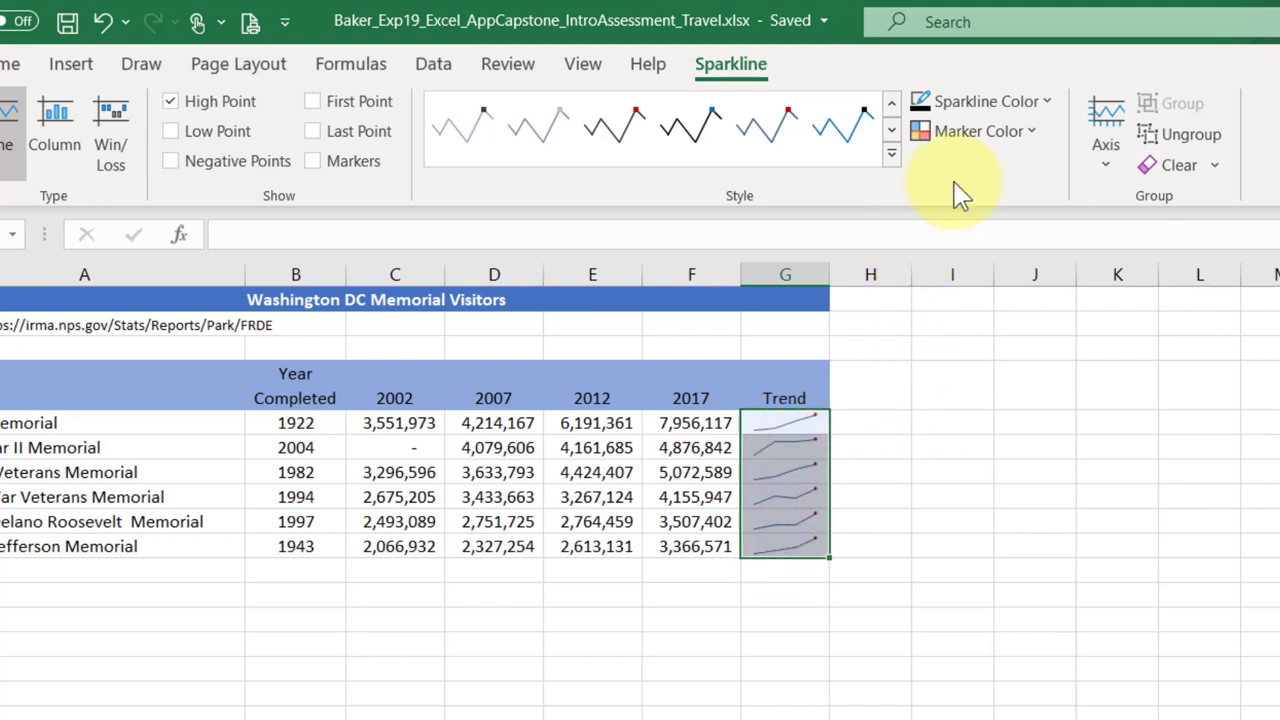
pyautogui.click(1106, 160)
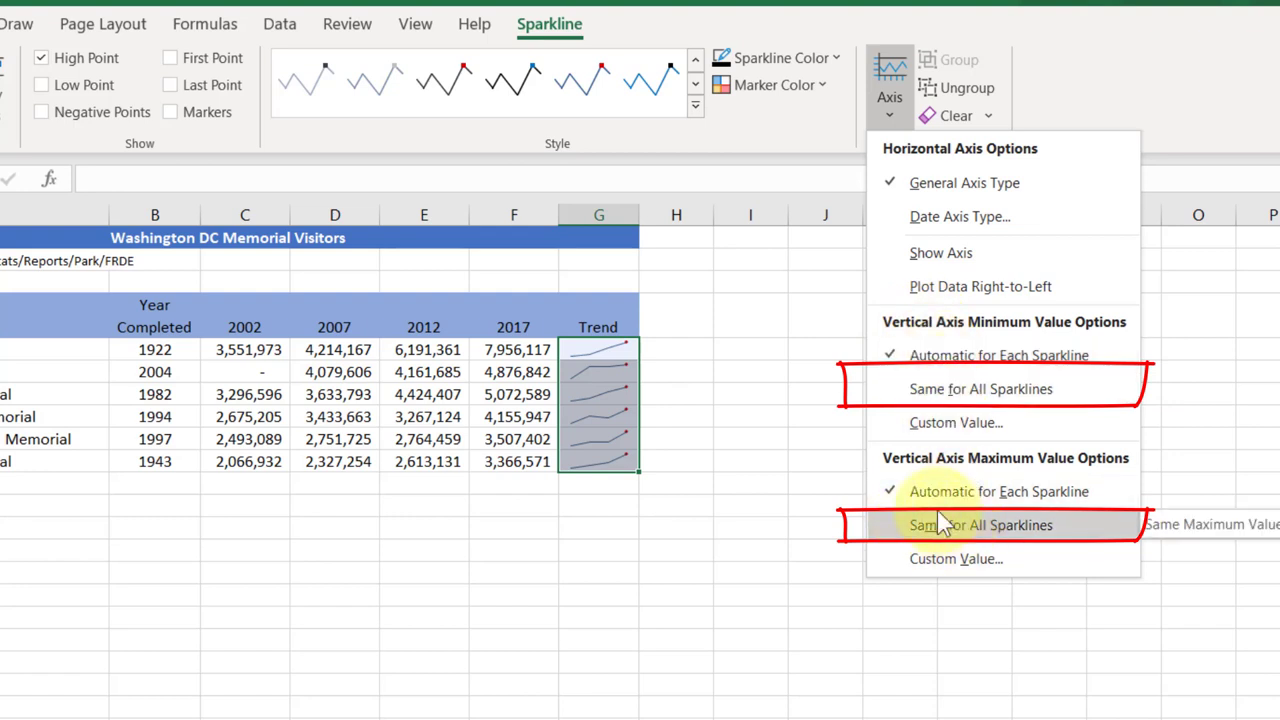
pyautogui.click(998, 397)
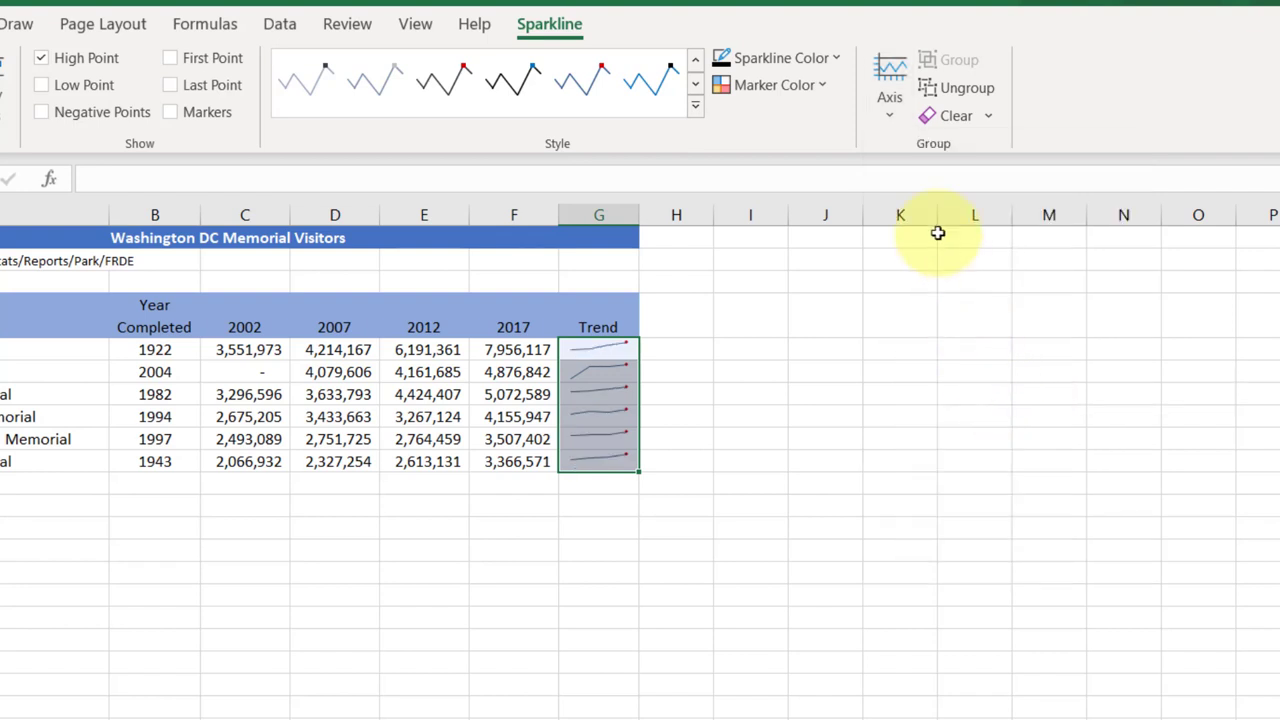
pyautogui.click(893, 112)
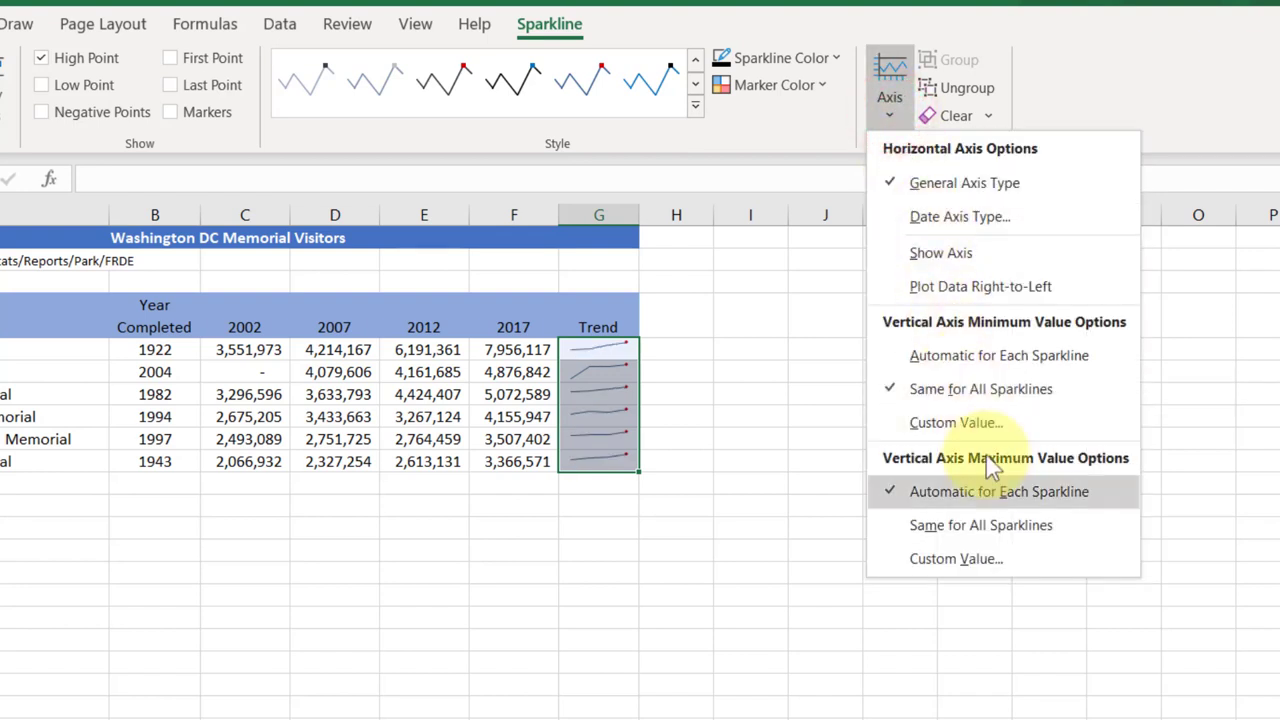
pyautogui.click(1006, 528)
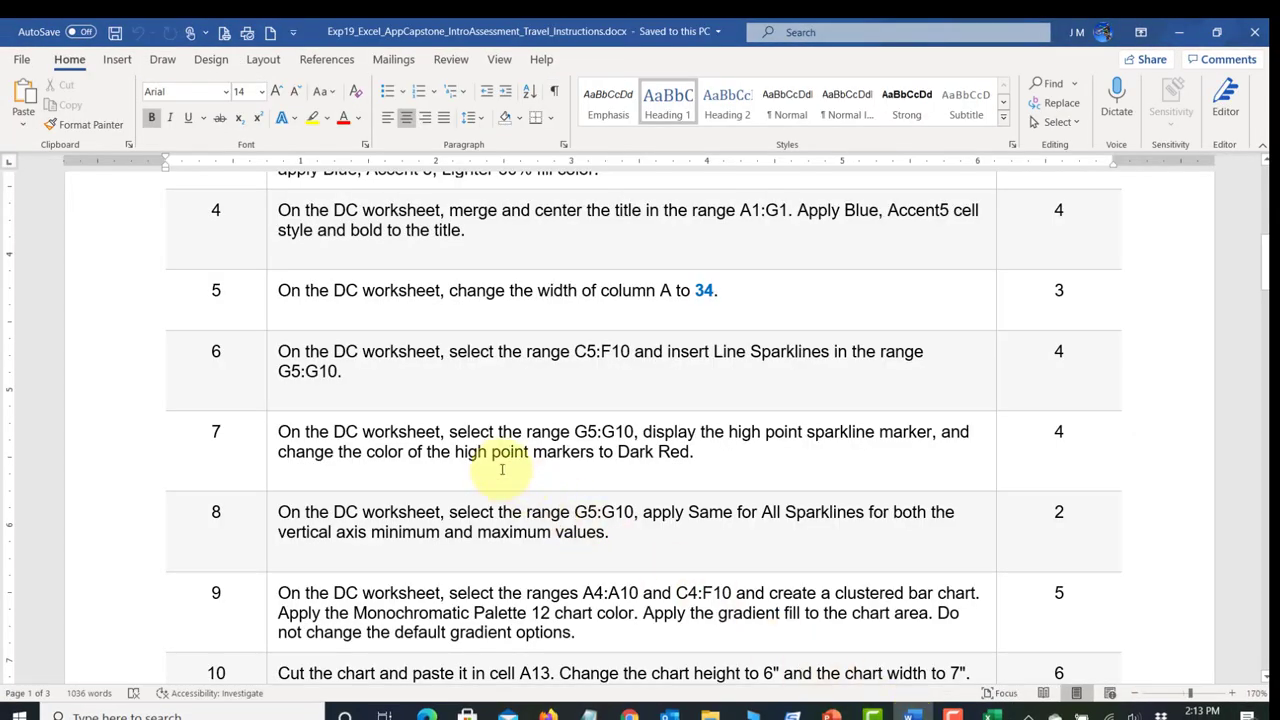
# Step: Following step 9 of the Word instructions, insert a 2-D clustered bar chart from ranges A4:A10 and C4:F10 on the DC sheet in Excel
pyautogui.scroll(-5, 502, 469)
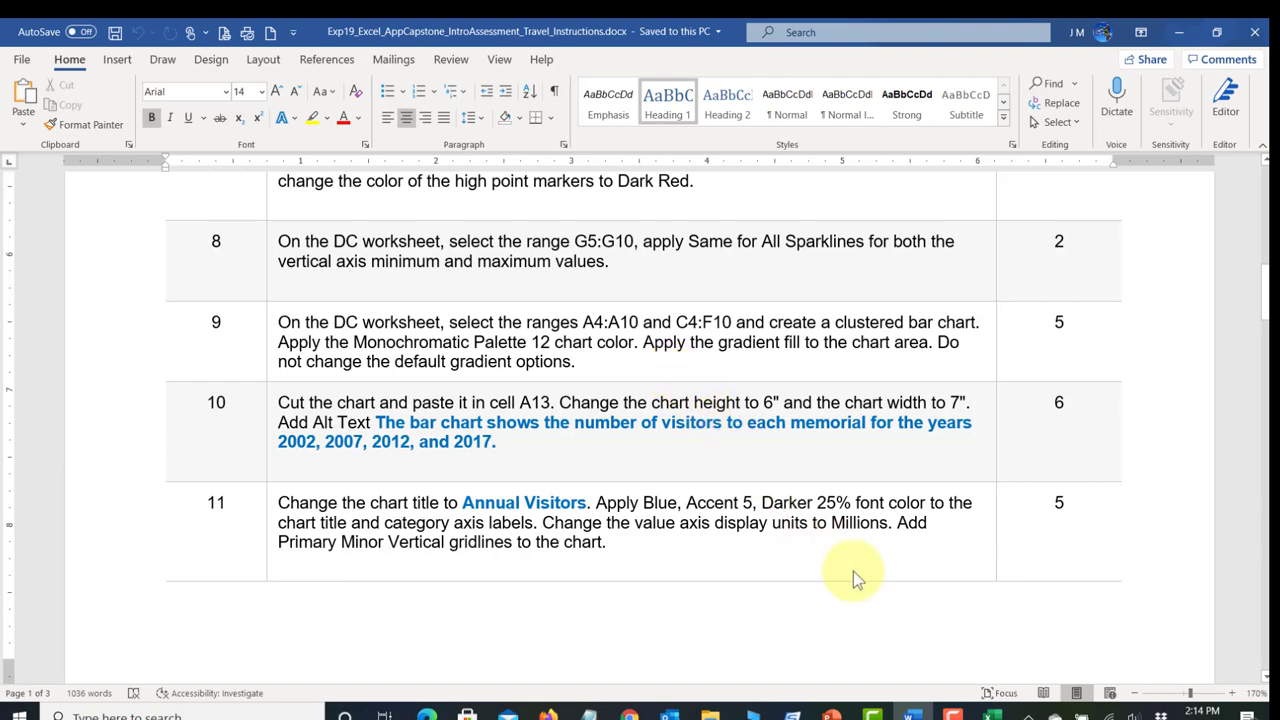
pyautogui.click(992, 714)
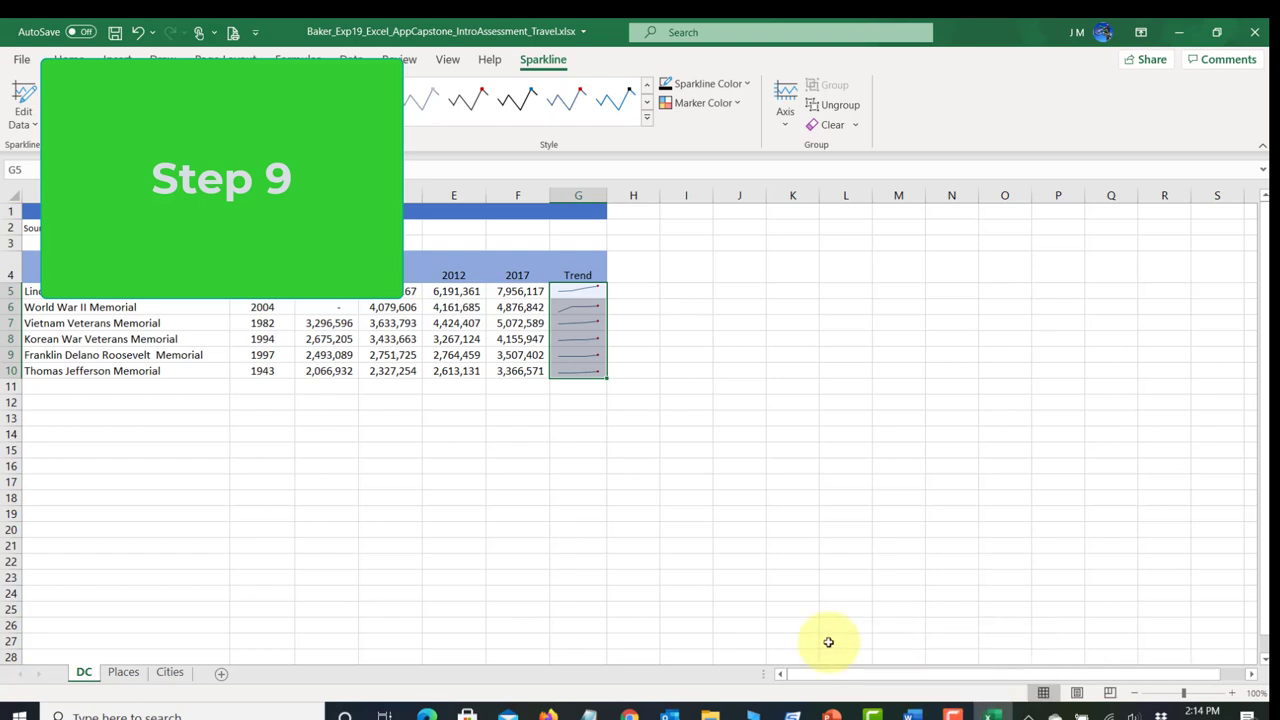
pyautogui.click(89, 268)
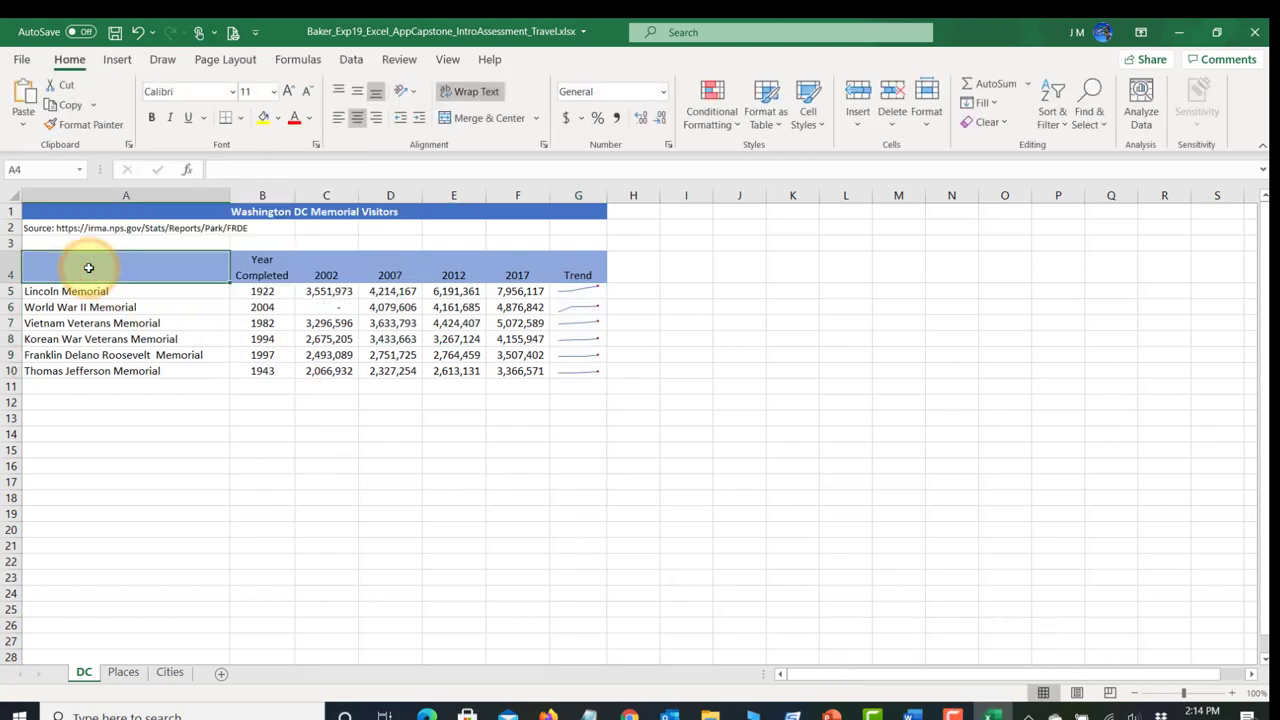
pyautogui.keyDown('shift'); pyautogui.click(123, 371); pyautogui.keyUp('shift')
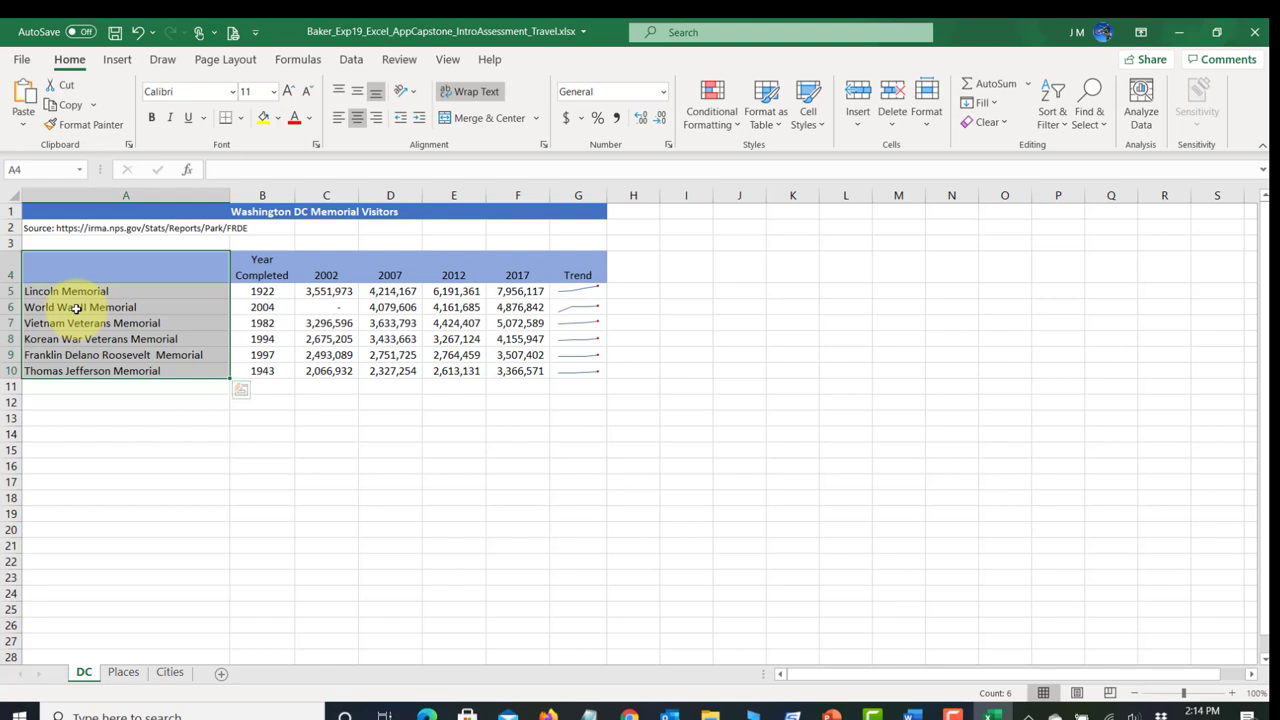
pyautogui.press('ctrl')
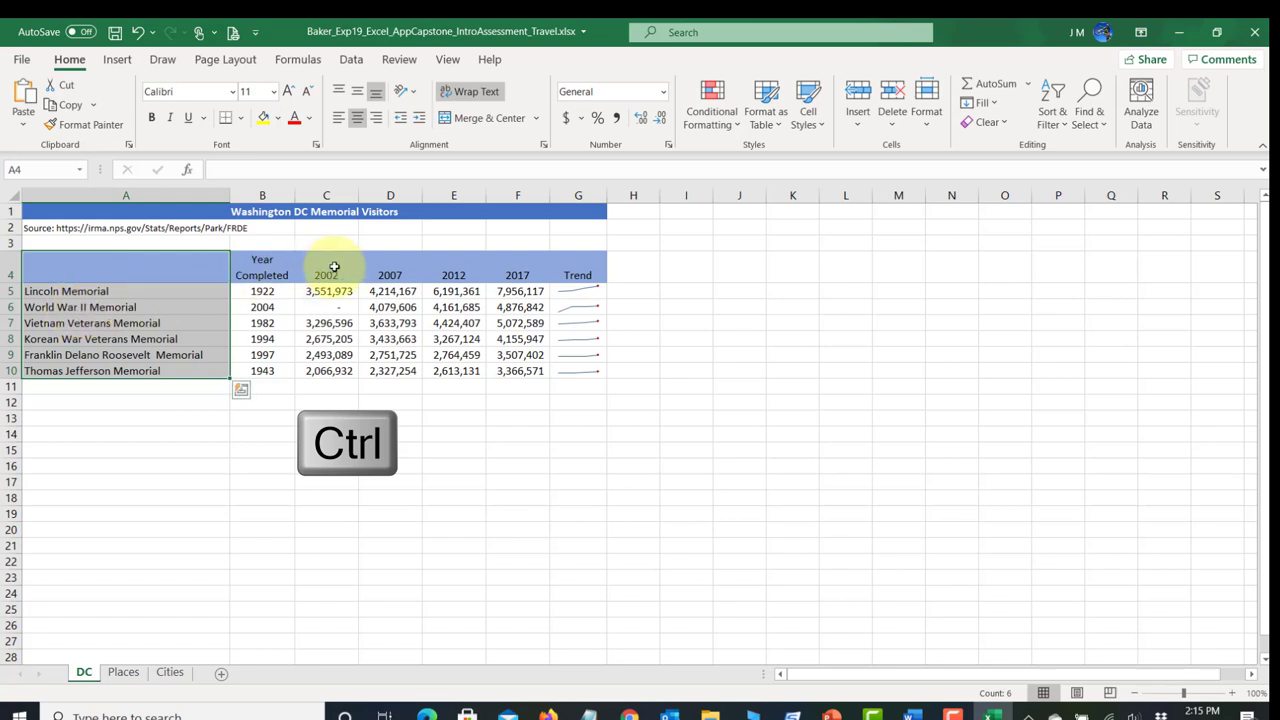
pyautogui.moveTo(334, 267); pyautogui.dragTo(514, 366)
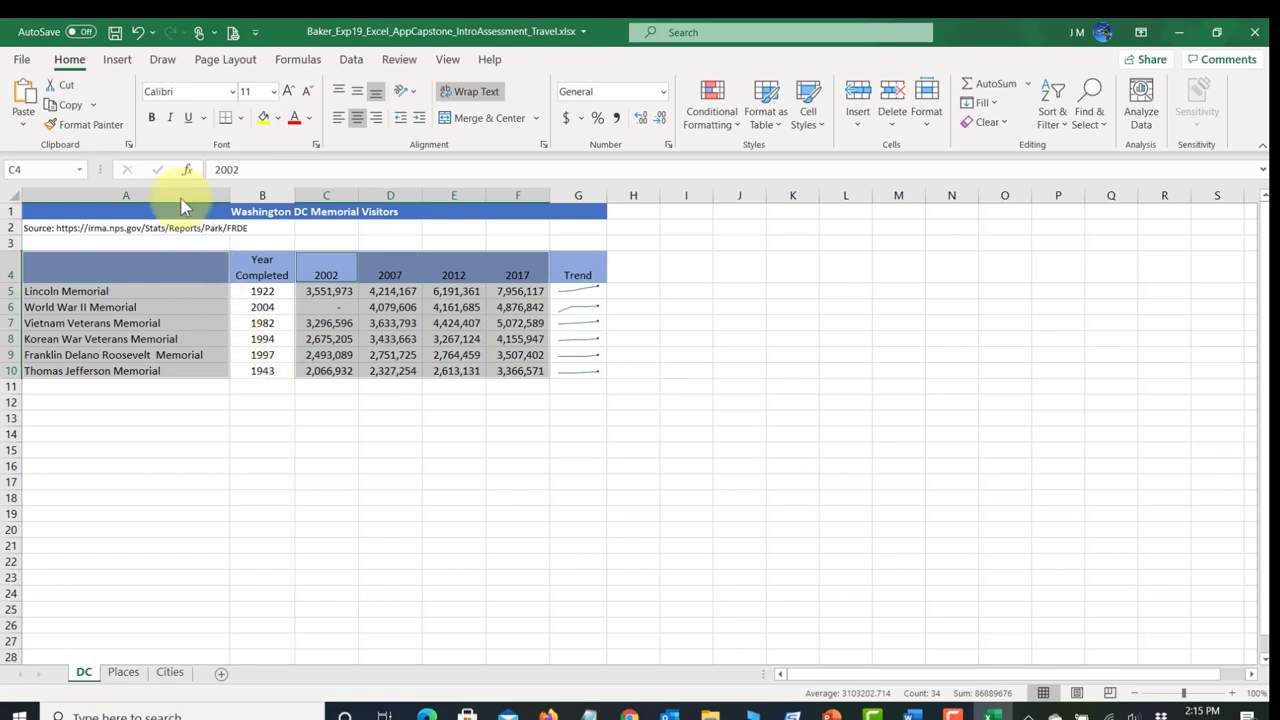
pyautogui.click(117, 60)
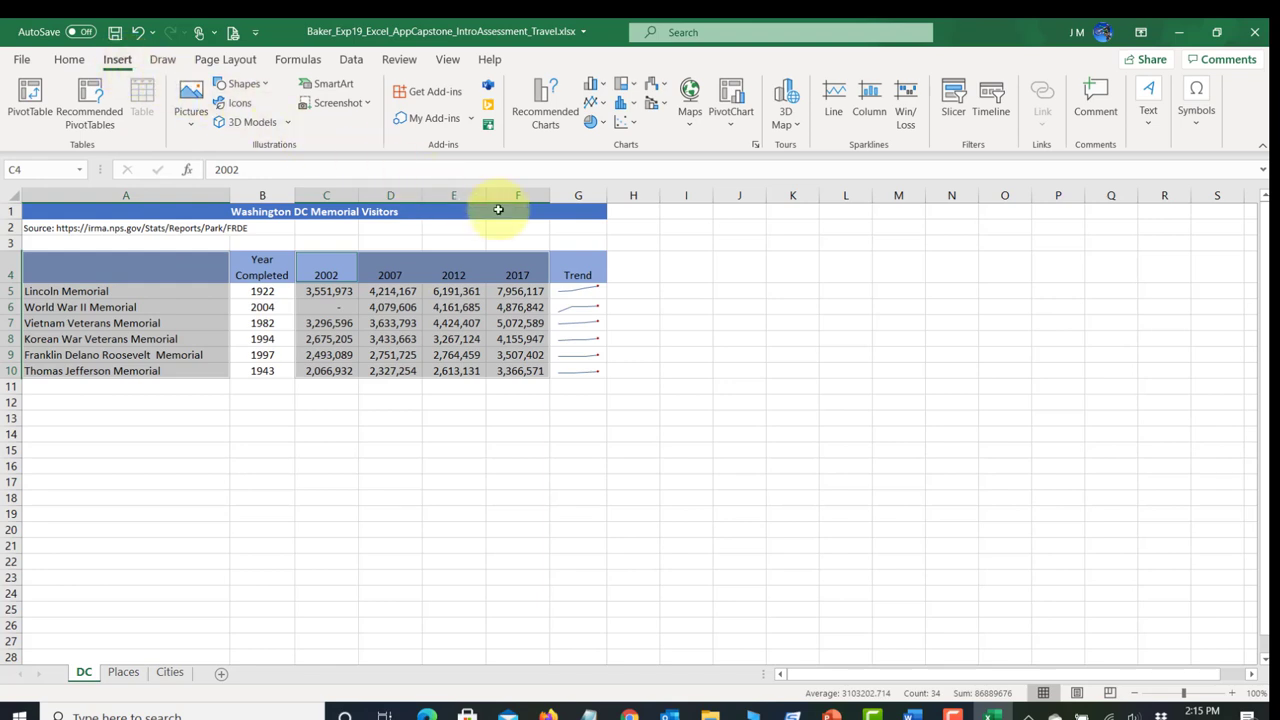
pyautogui.click(604, 92)
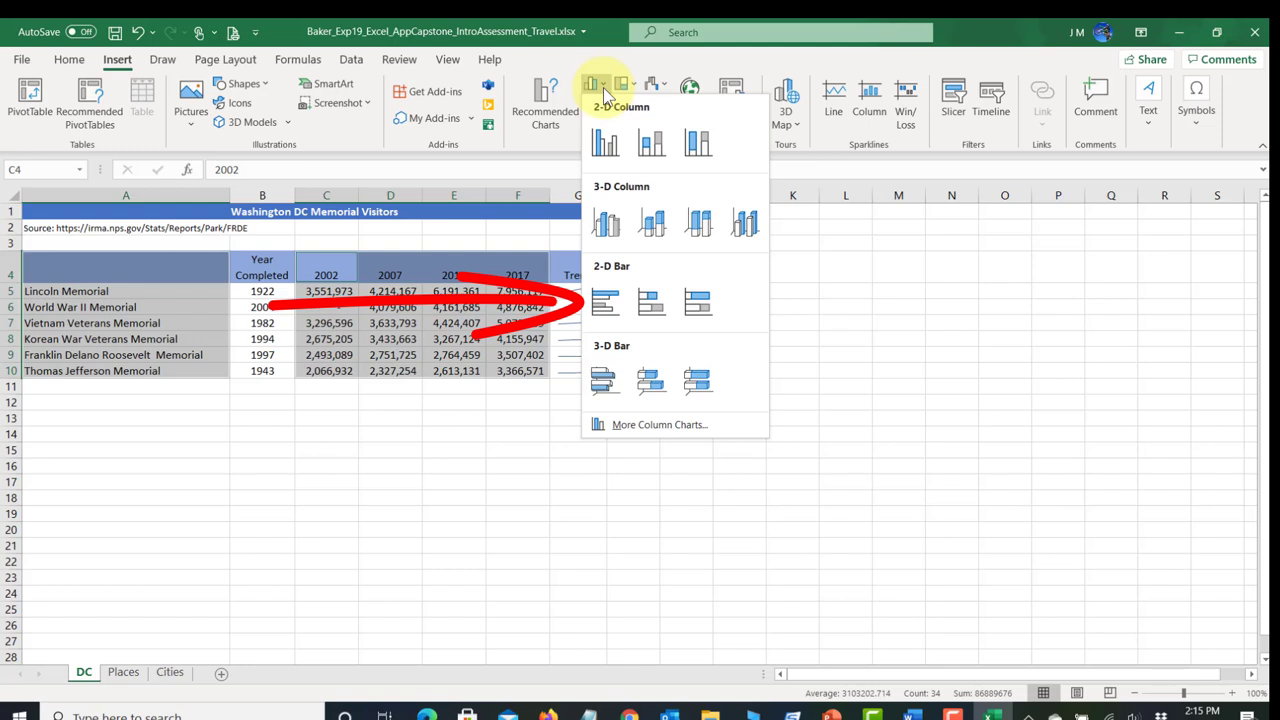
pyautogui.click(607, 302)
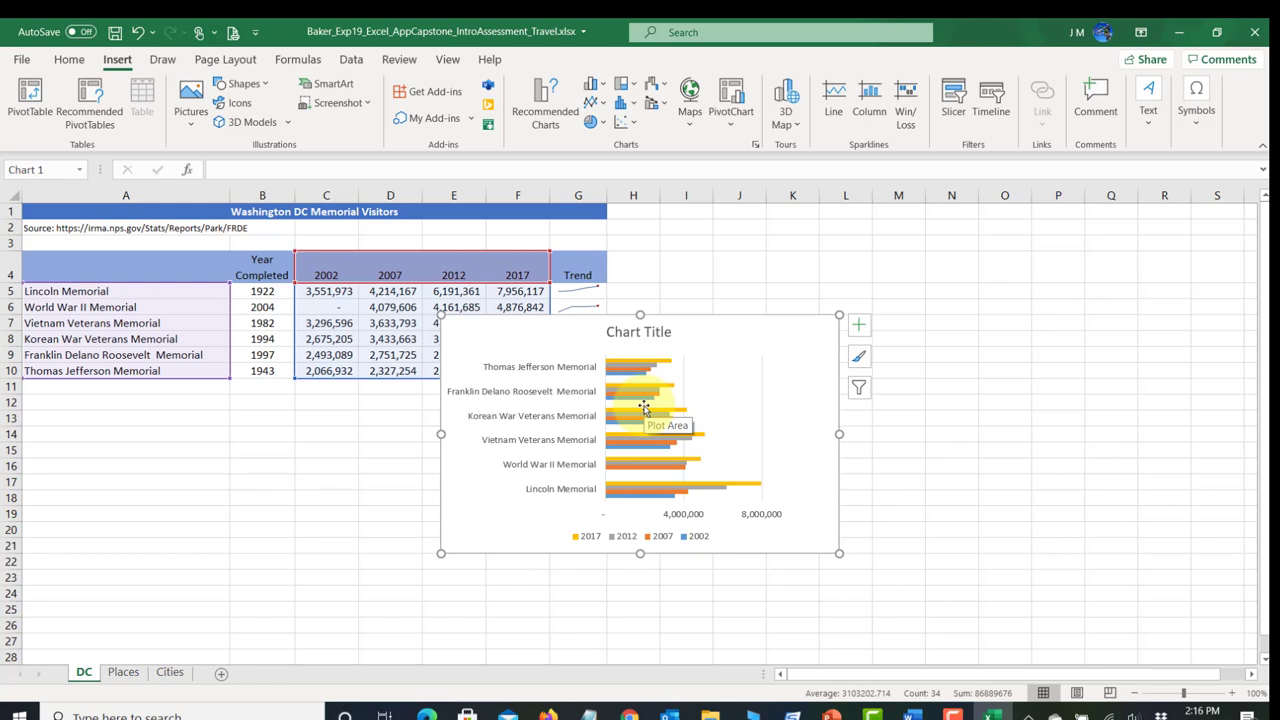
# Step: Apply the Monochromatic Palette 12 colors to the clustered bar chart on the DC sheet
pyautogui.click(288, 450)
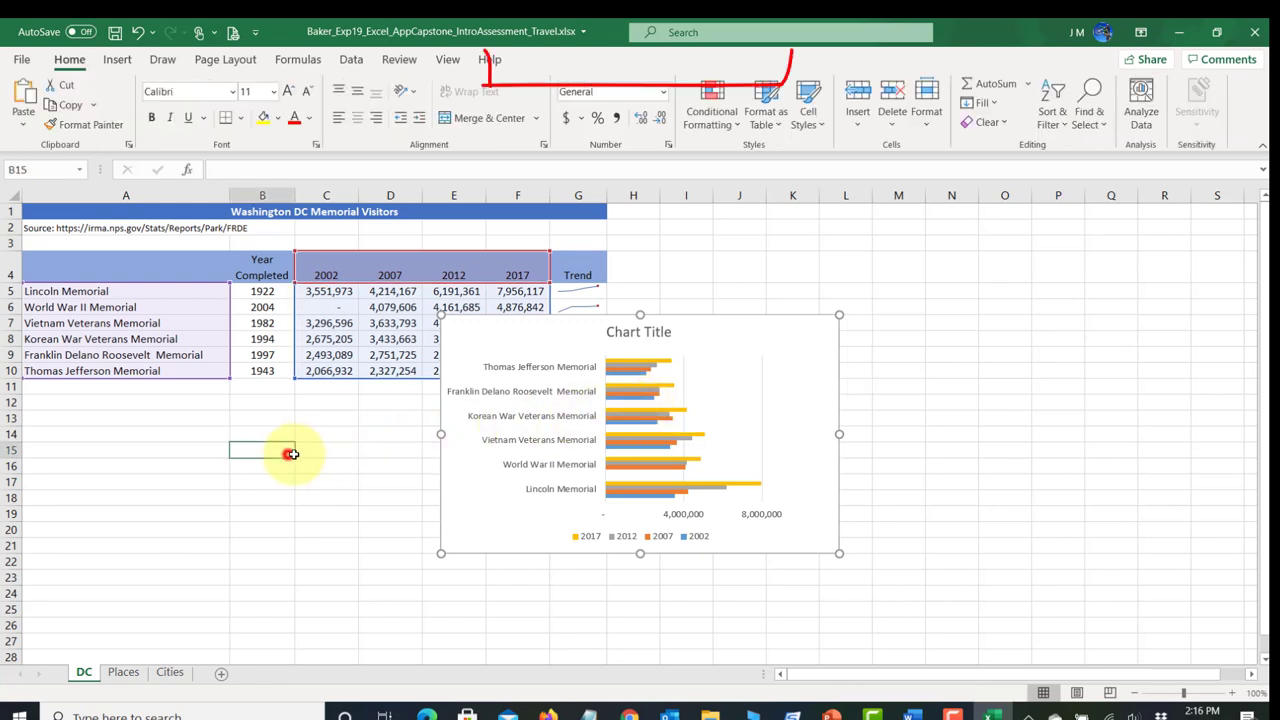
pyautogui.click(763, 331)
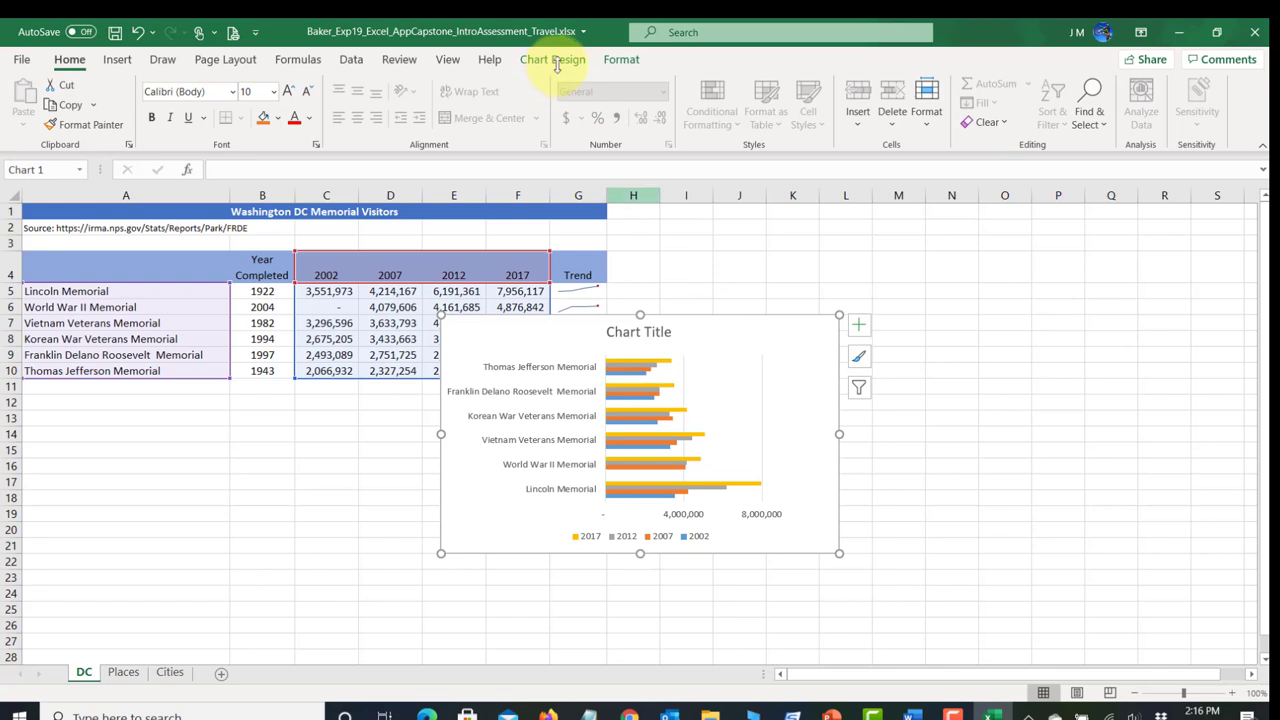
pyautogui.click(560, 62)
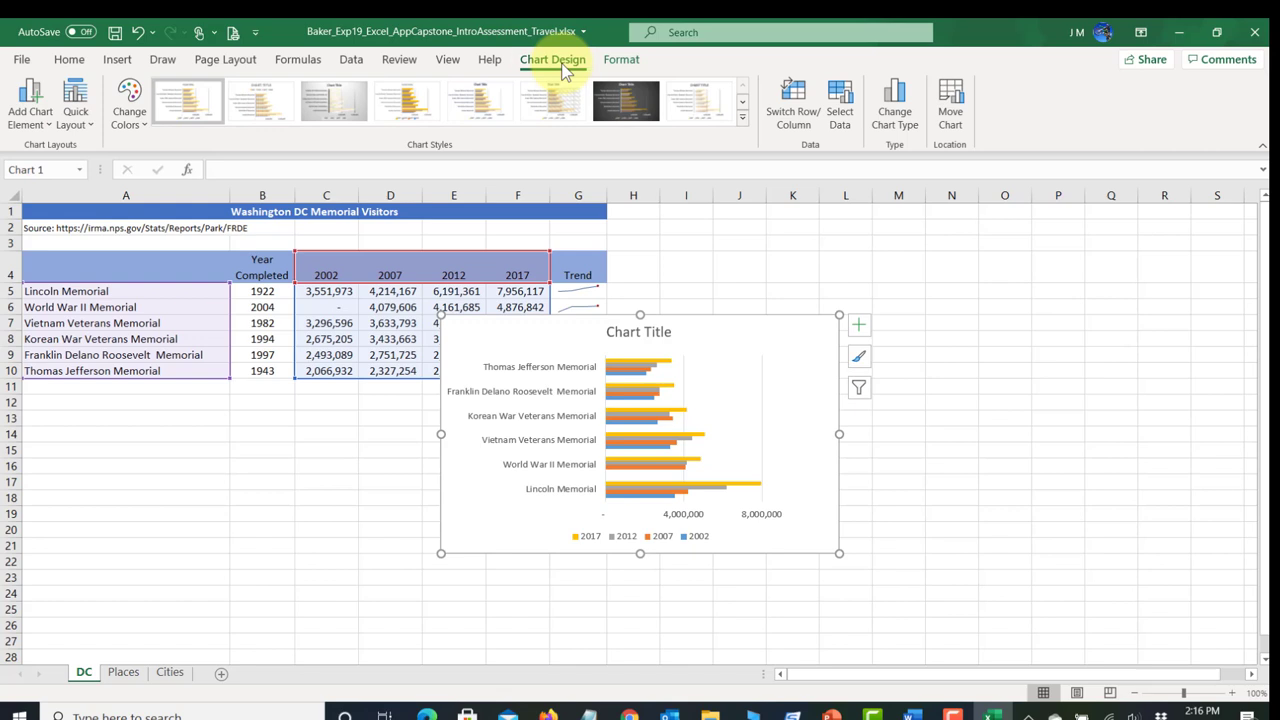
pyautogui.click(144, 134)
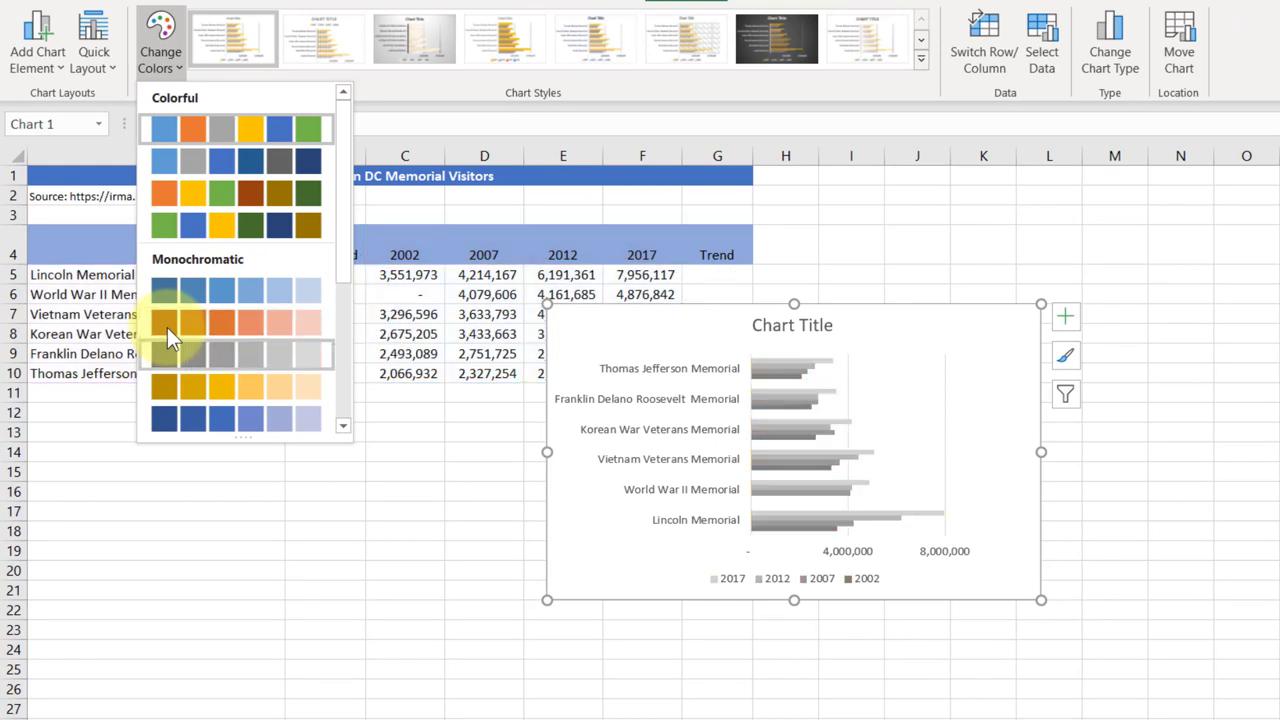
pyautogui.moveTo(345, 267); pyautogui.dragTo(341, 334)
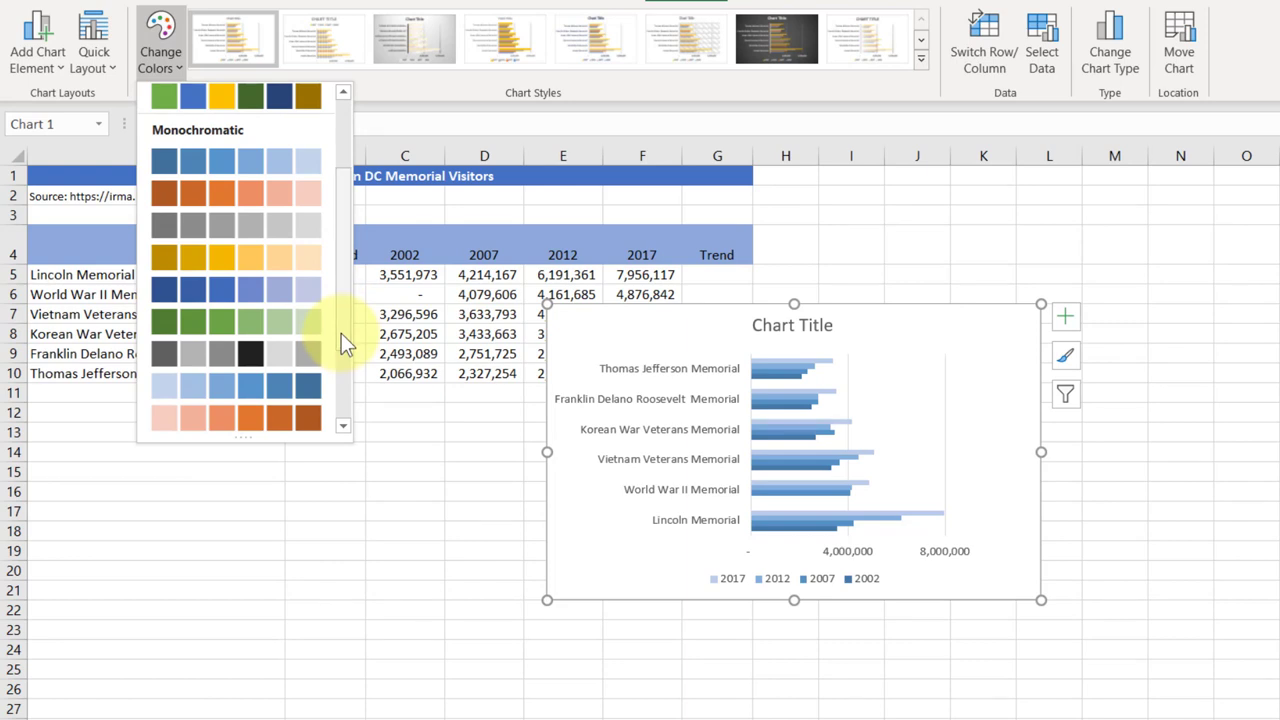
pyautogui.click(340, 302)
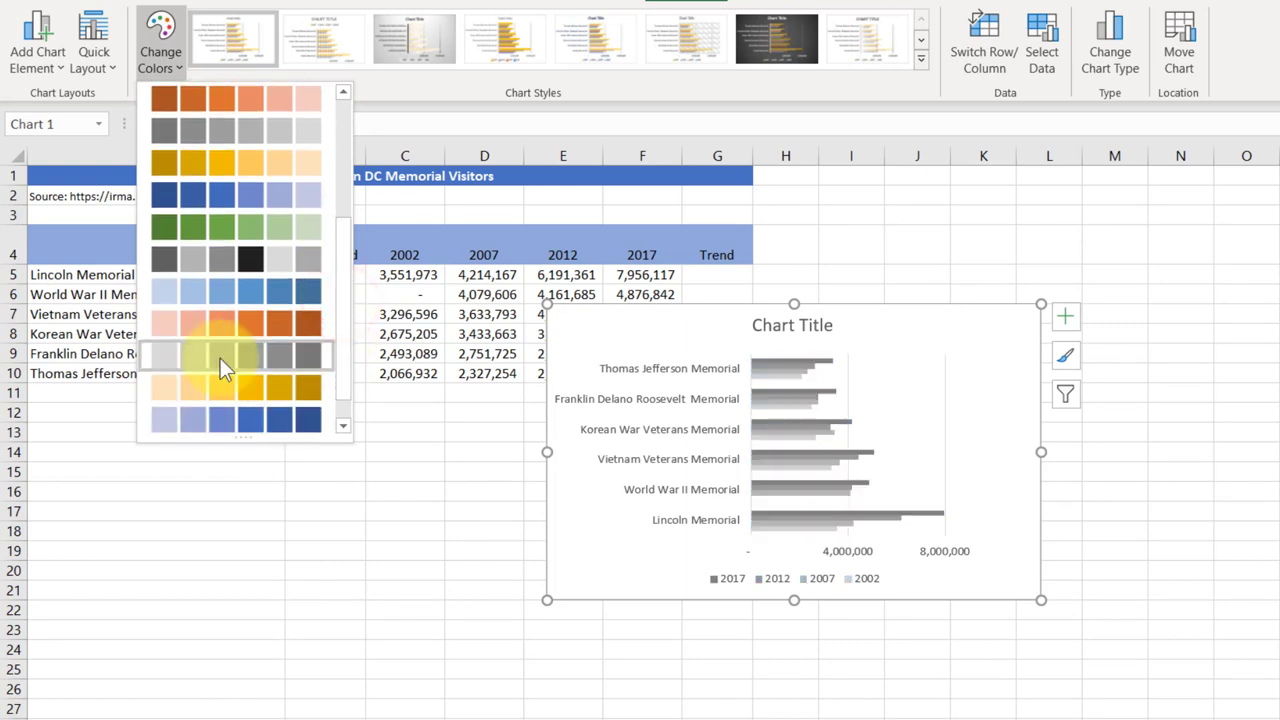
pyautogui.click(203, 414)
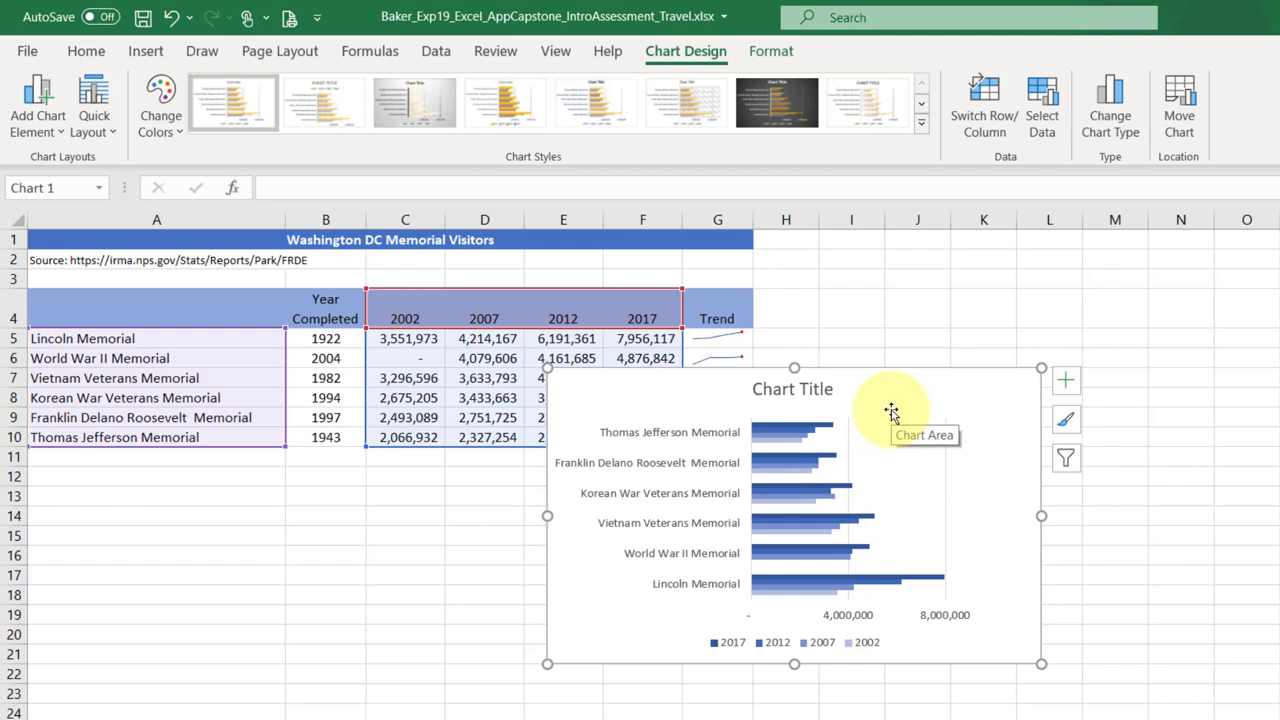
# Step: Apply a gradient fill with its default options to the chart area and save the workbook
pyautogui.click(890, 411)
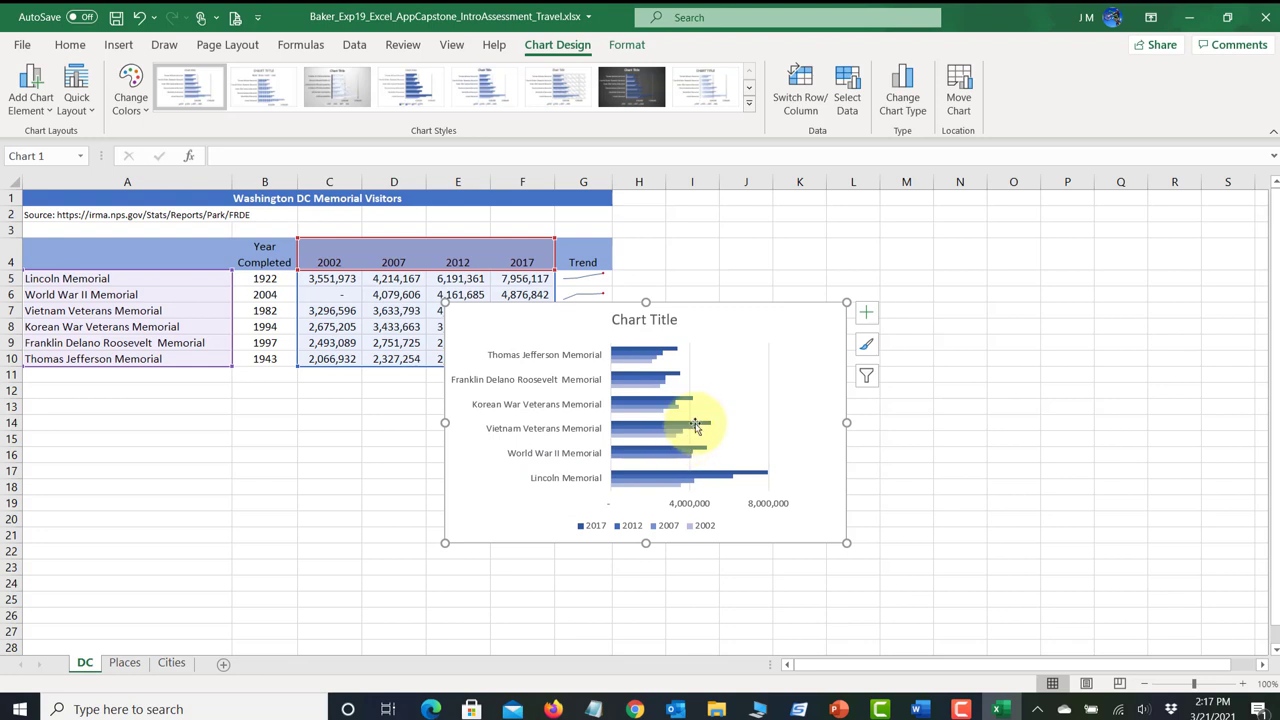
pyautogui.rightClick(756, 333)
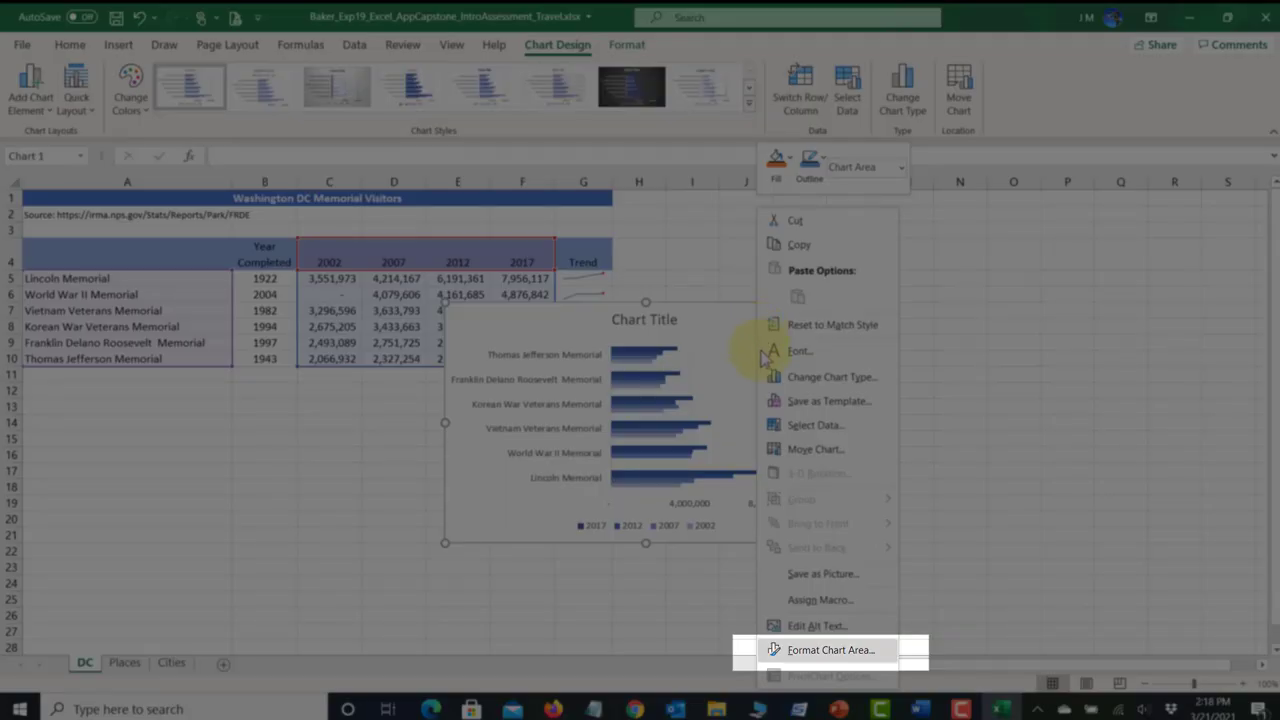
pyautogui.click(838, 651)
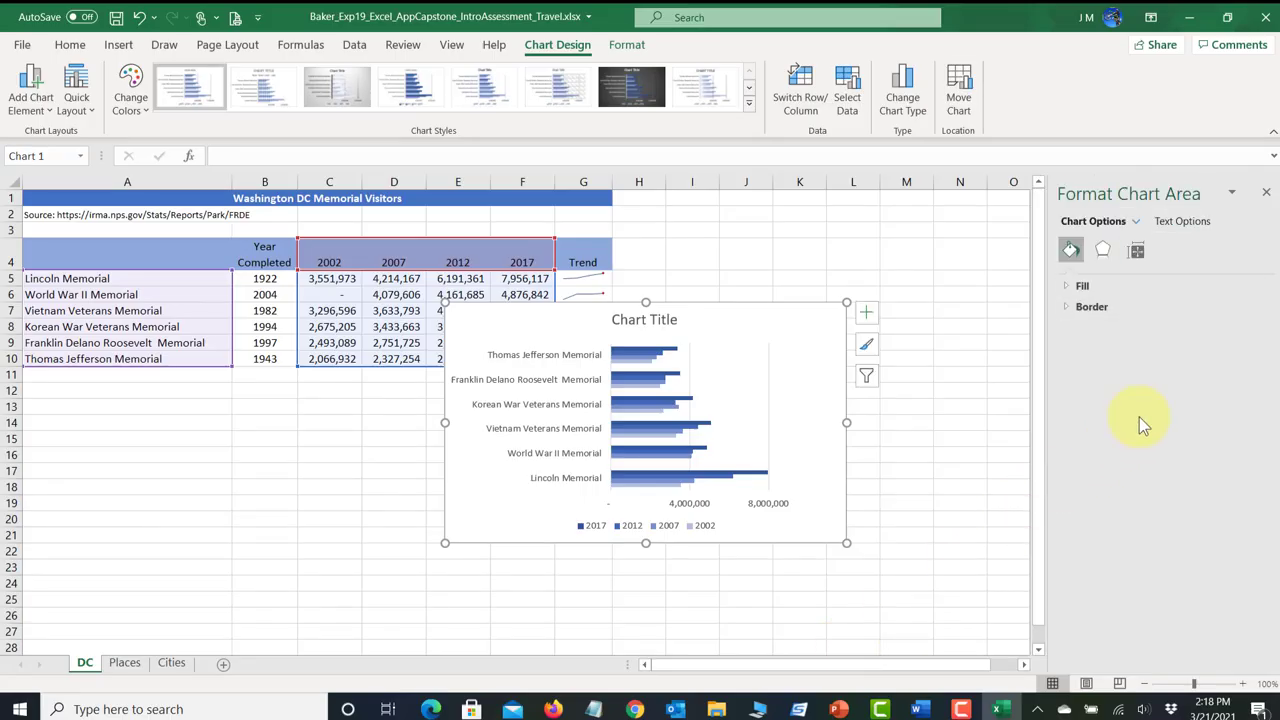
pyautogui.click(1065, 288)
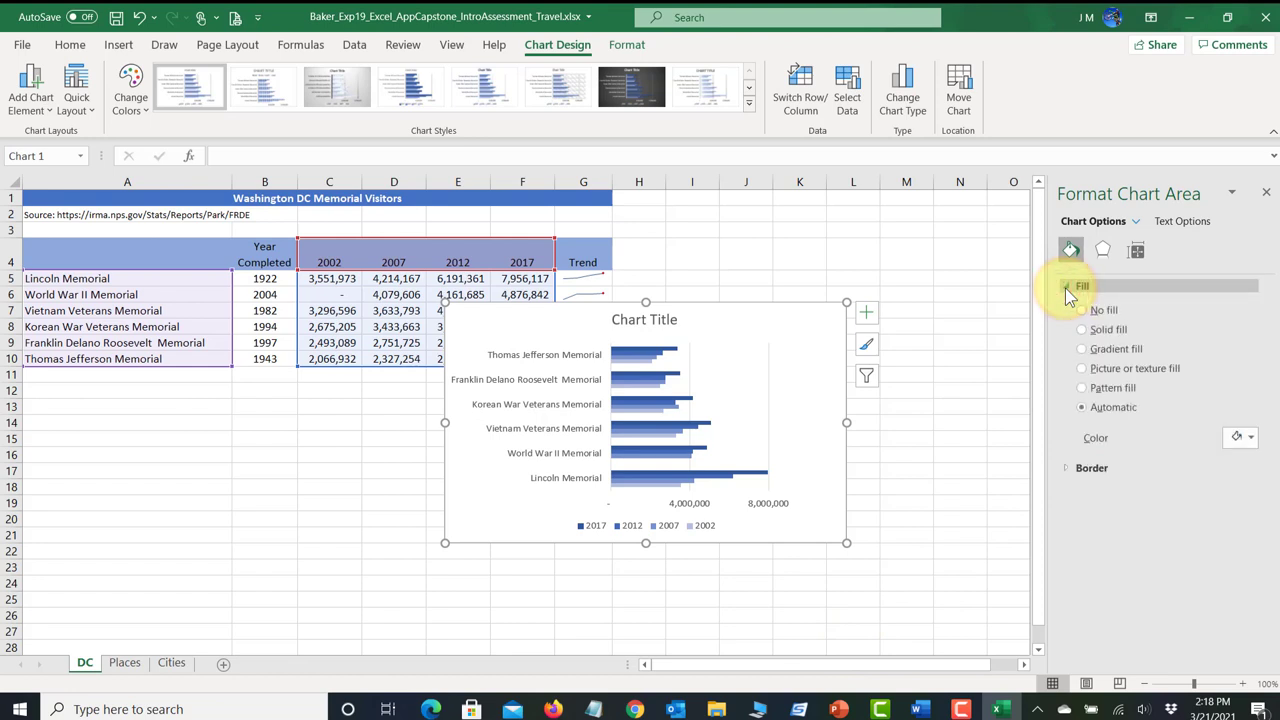
pyautogui.click(1084, 350)
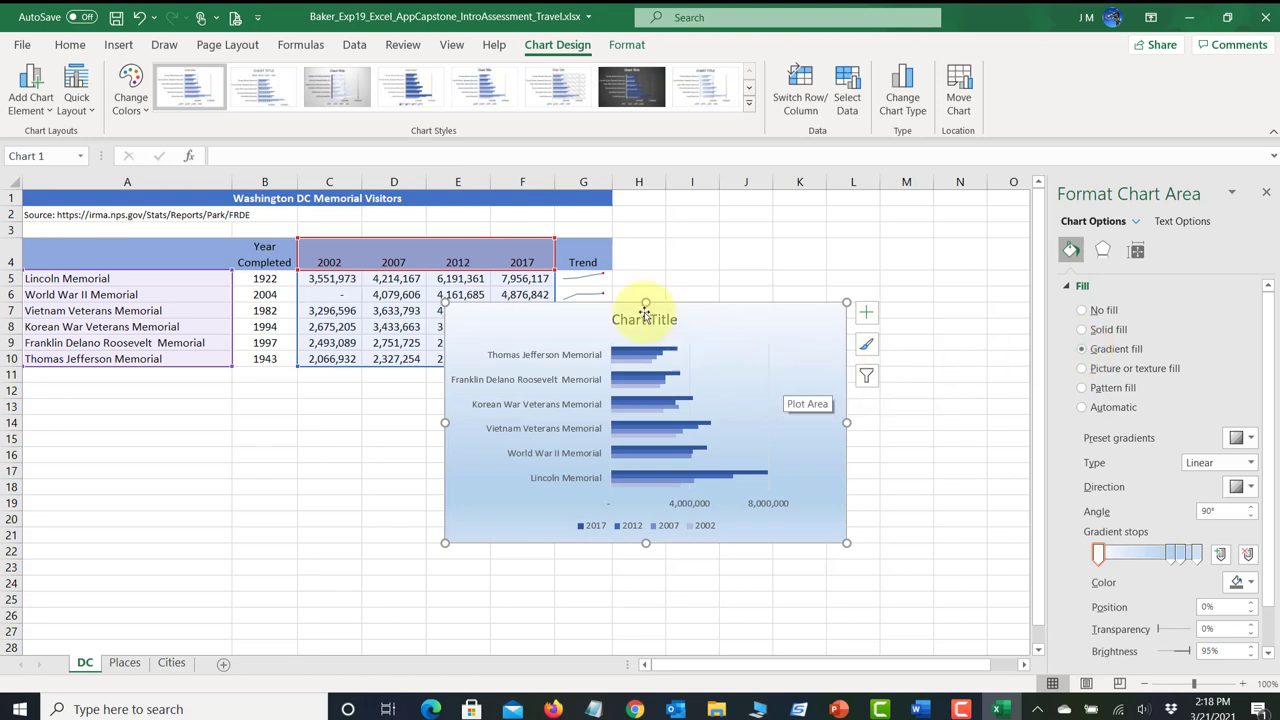
pyautogui.click(117, 19)
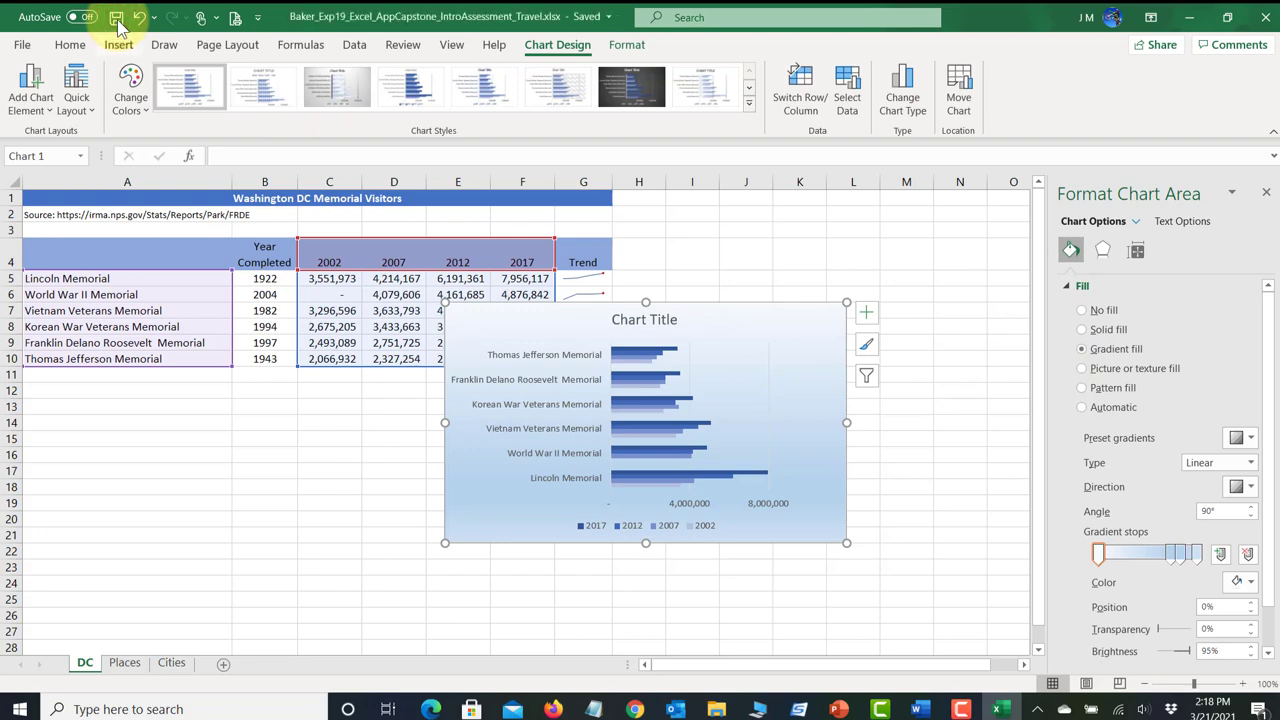
# Step: Switch to the Word instructions and copy the blue alt text sentence in step 10, from "The bar chart shows" to "2017"
pyautogui.click(921, 709)
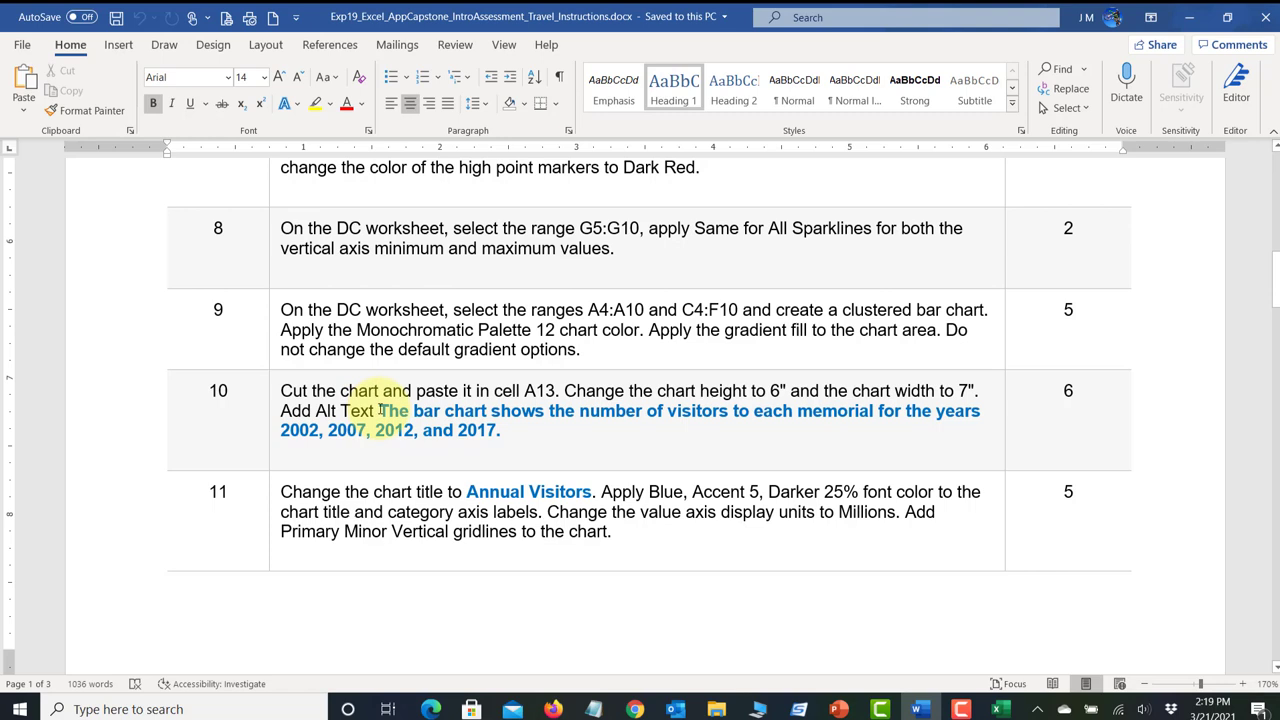
pyautogui.moveTo(379, 411); pyautogui.dragTo(497, 432)
pyautogui.hotkey('ctrl', 'c')
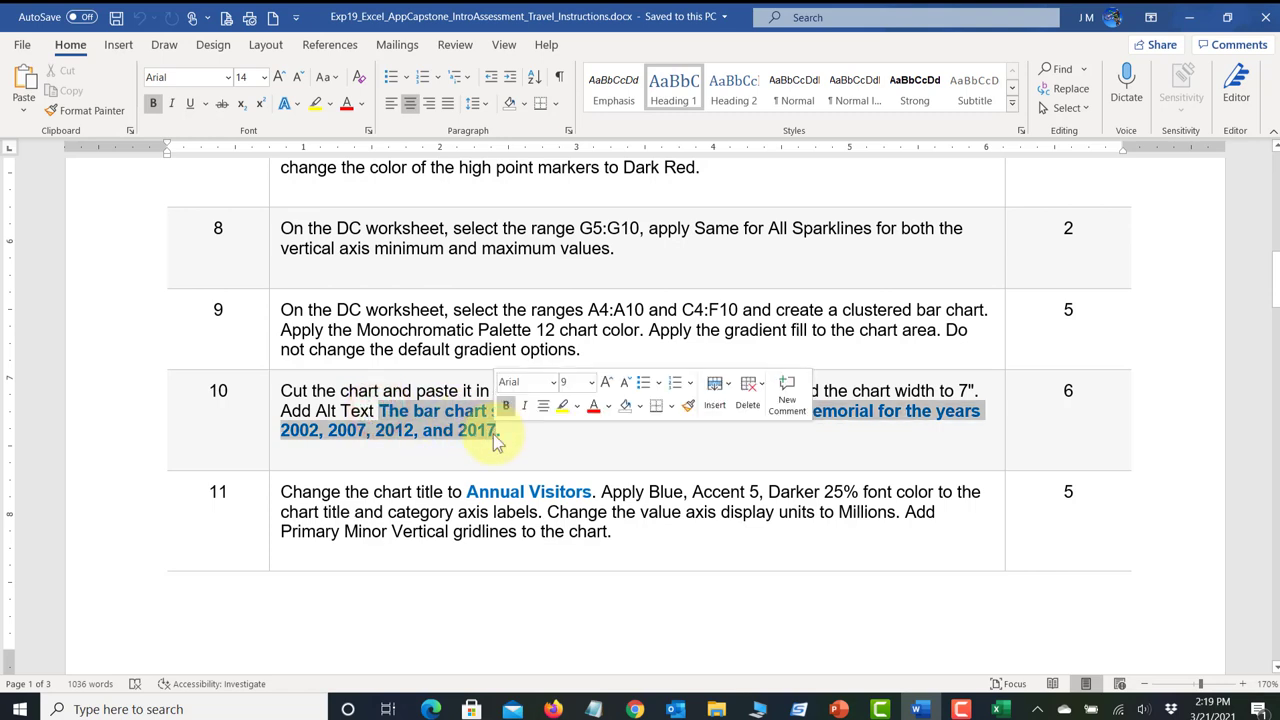
pyautogui.rightClick(462, 430)
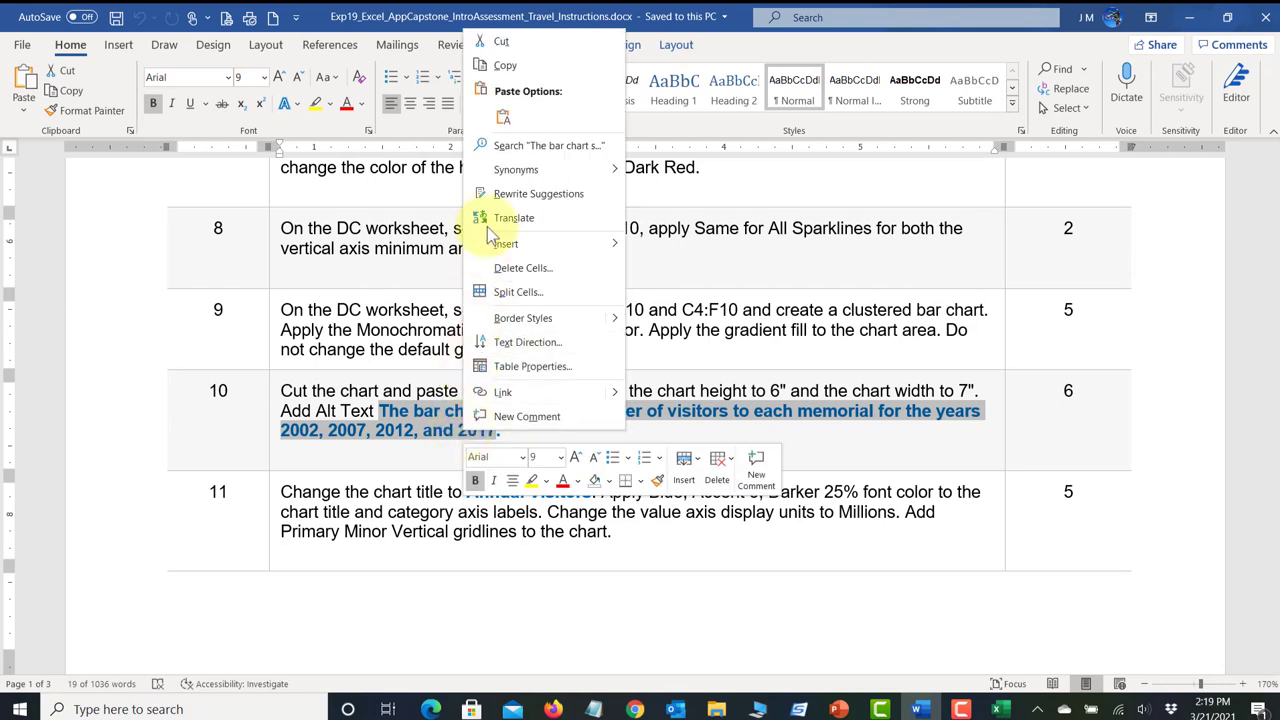
pyautogui.click(505, 65)
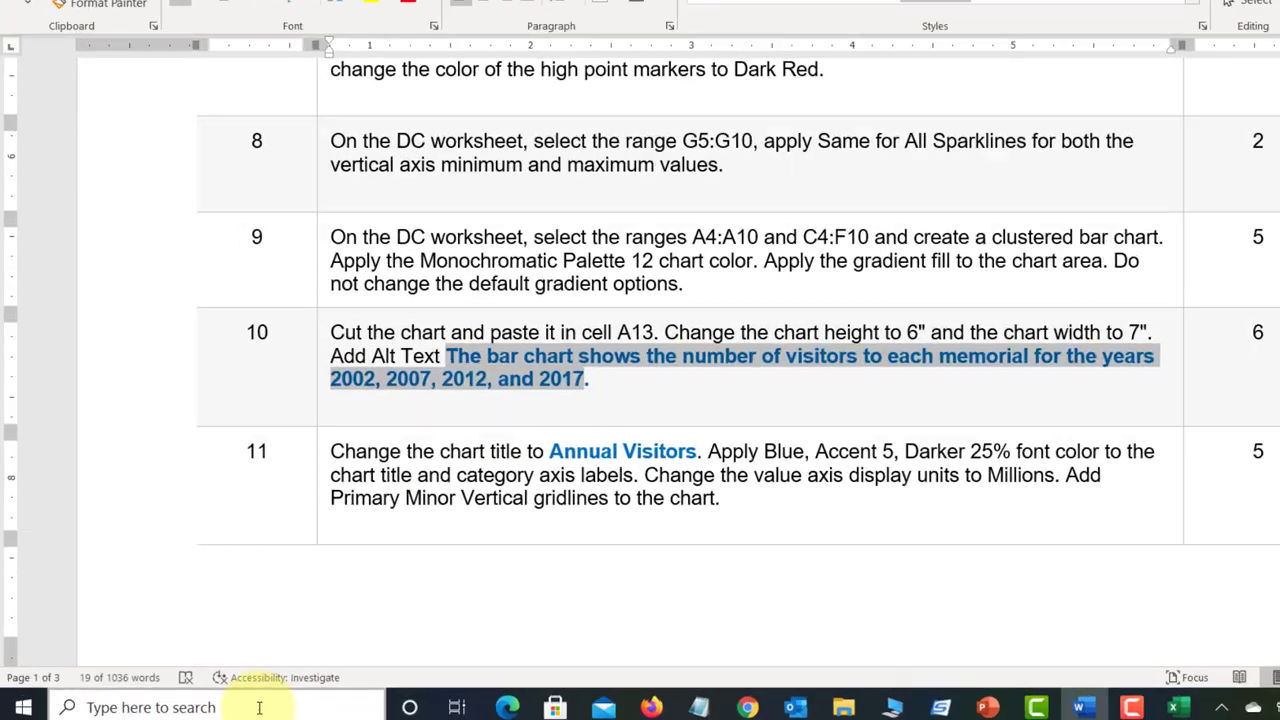
# Step: Open Notepad, paste the copied alt text sentence into the blank document, and add a period after 2017
pyautogui.click(224, 709)
pyautogui.write('notepa')
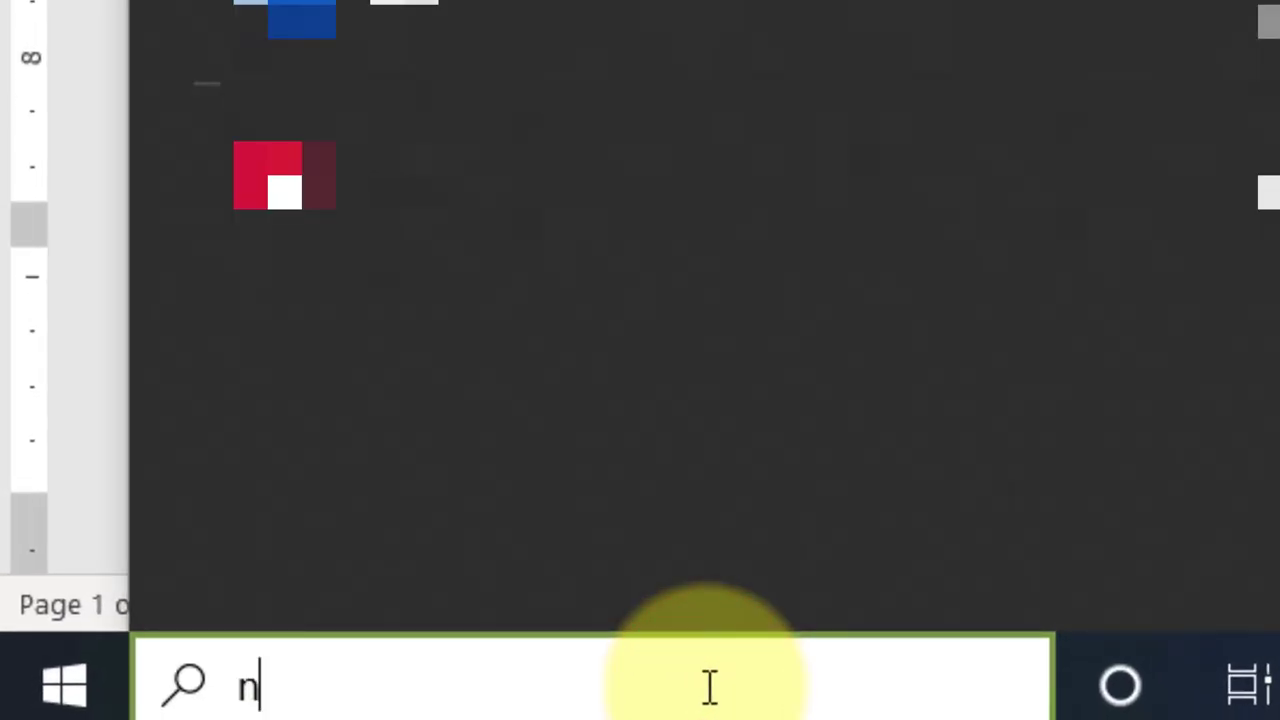
pyautogui.write('d')
pyautogui.press('Return')
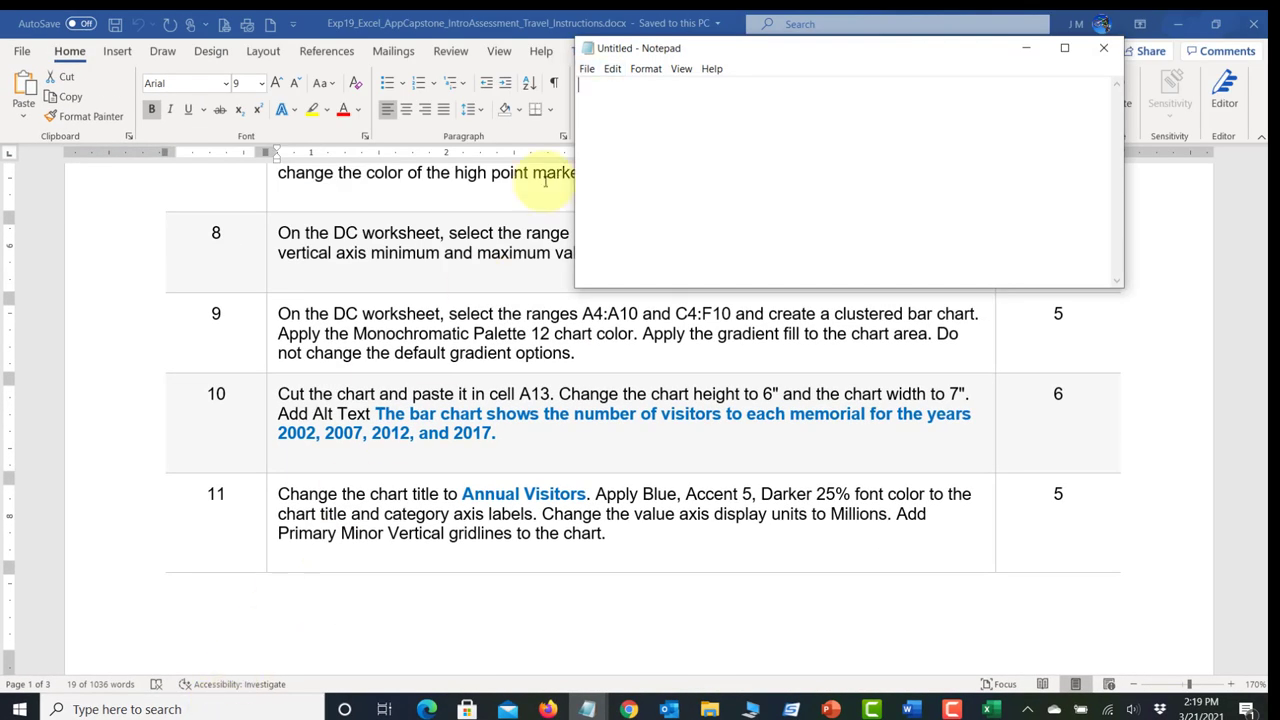
pyautogui.click(612, 69)
pyautogui.click(631, 139)
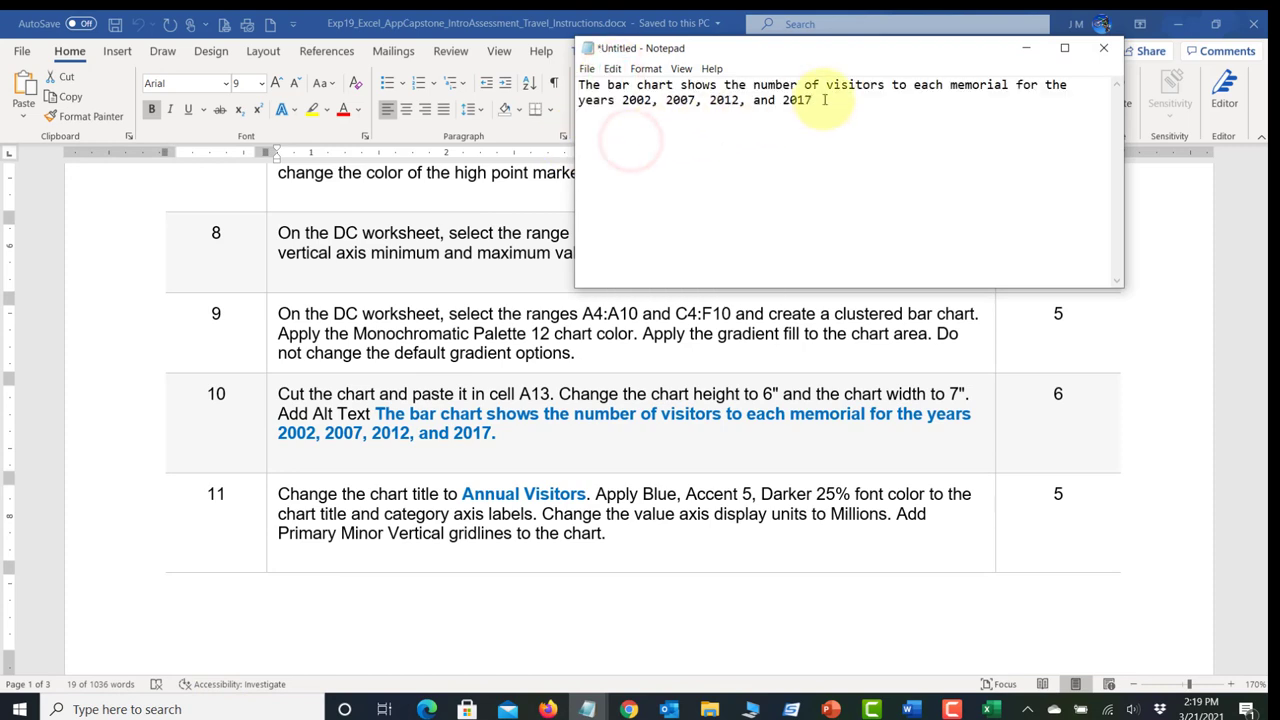
pyautogui.write('.')
# Step: Copy the complete alt text sentence, including its period, from Notepad and minimize the Notepad window
pyautogui.moveTo(824, 99); pyautogui.dragTo(531, 80)
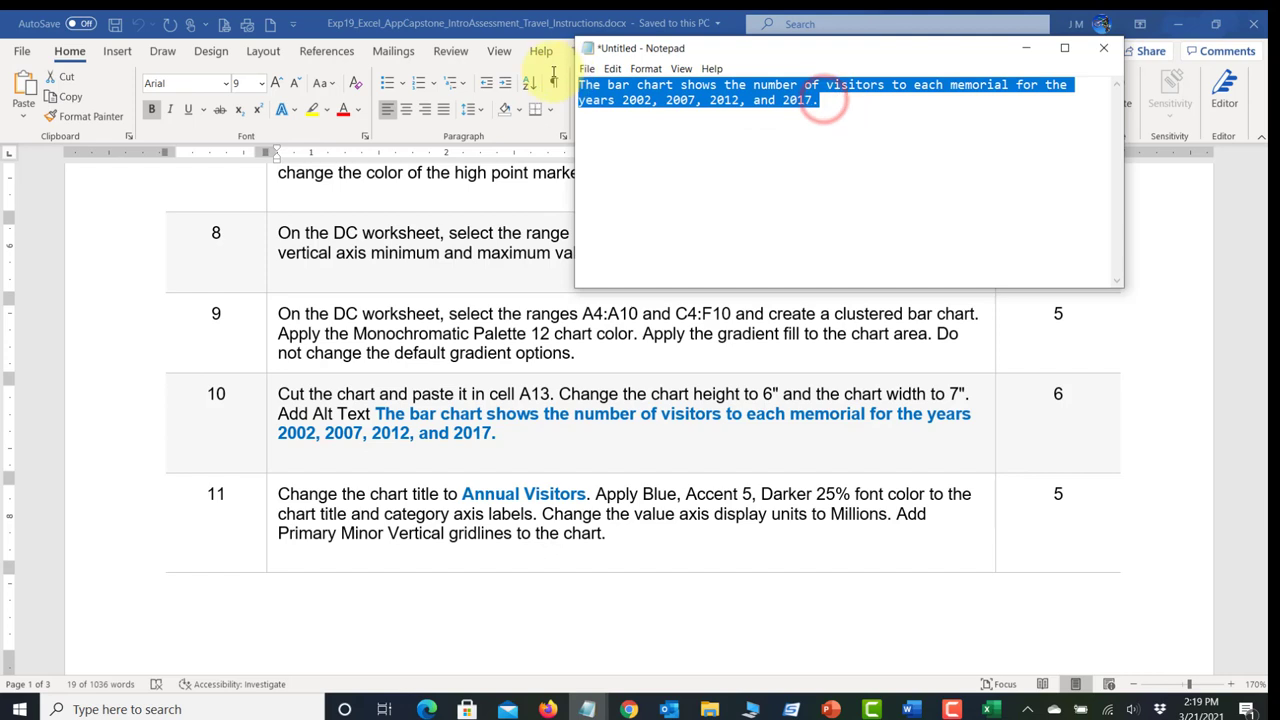
pyautogui.click(612, 70)
pyautogui.click(638, 125)
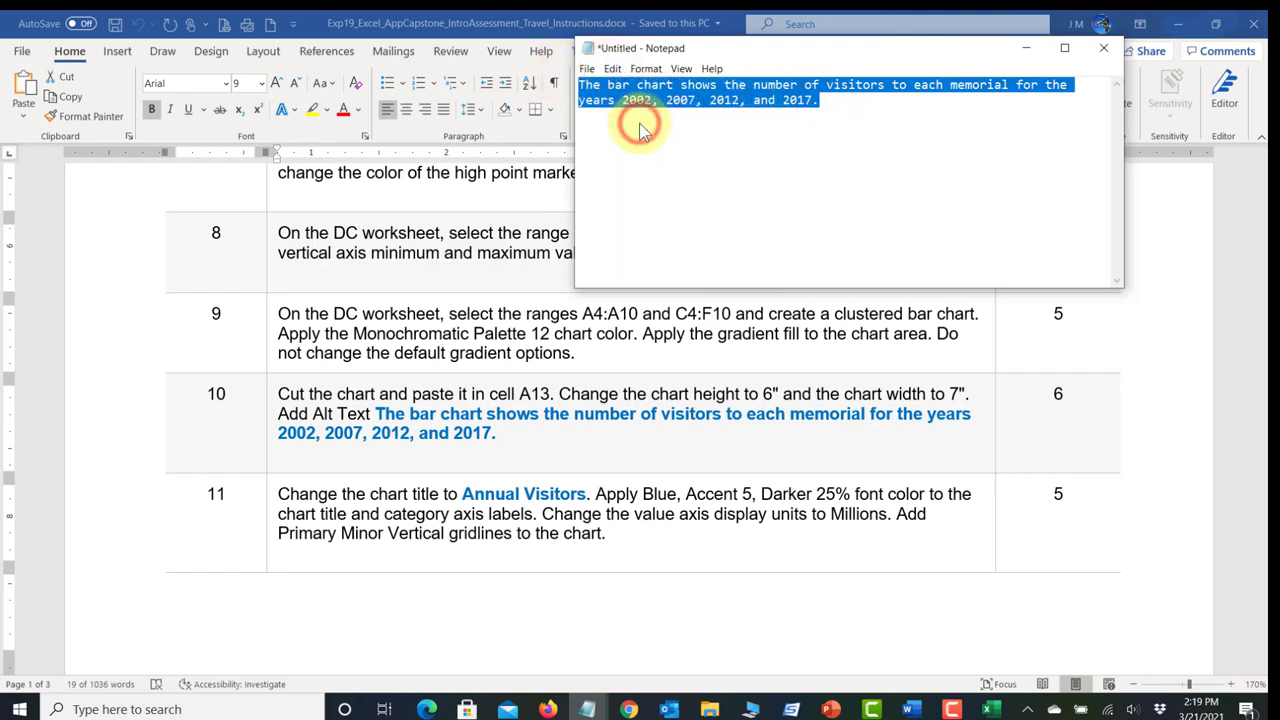
pyautogui.click(1026, 52)
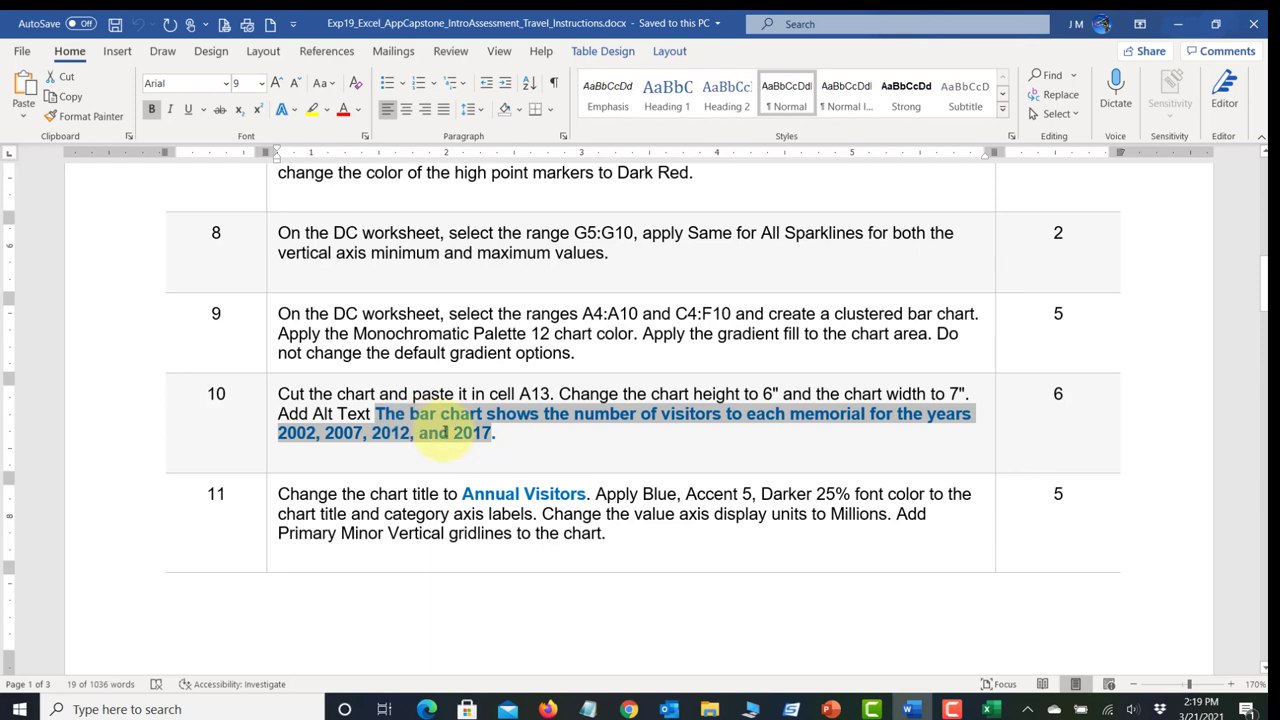
# Step: Switch to the Excel workbook and cut the clustered bar chart from the DC worksheet
pyautogui.click(492, 440)
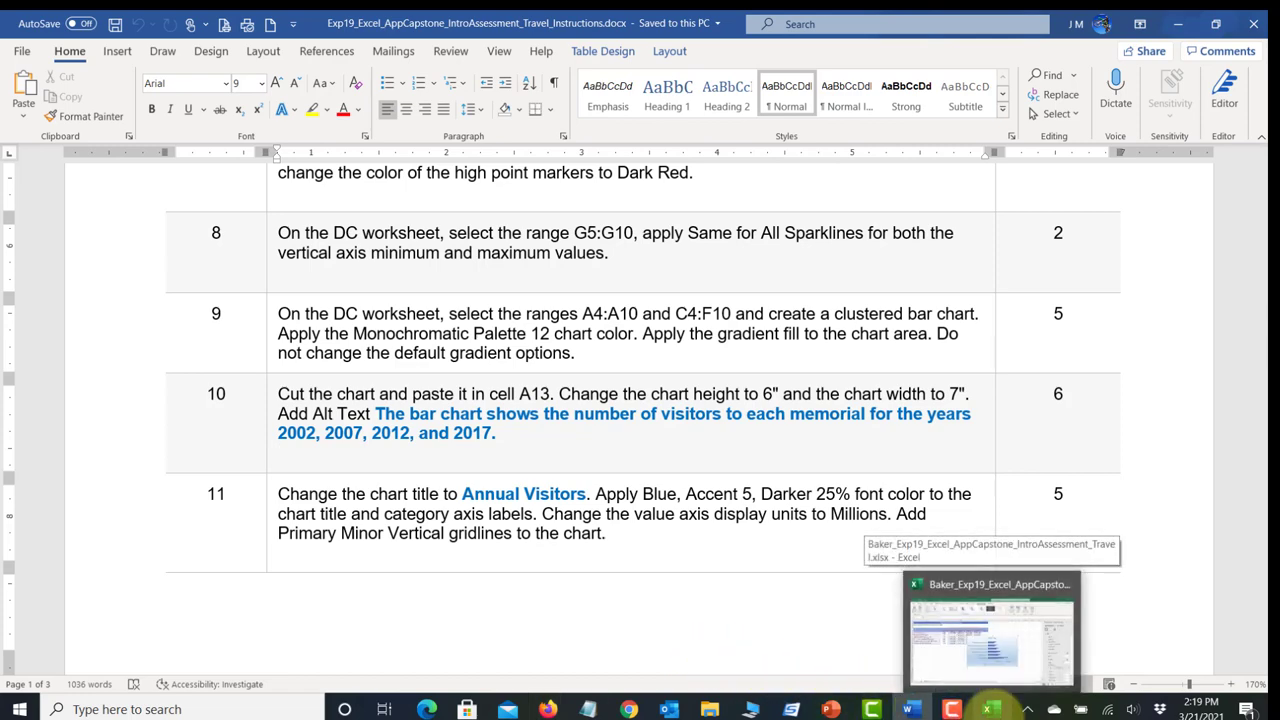
pyautogui.click(988, 709)
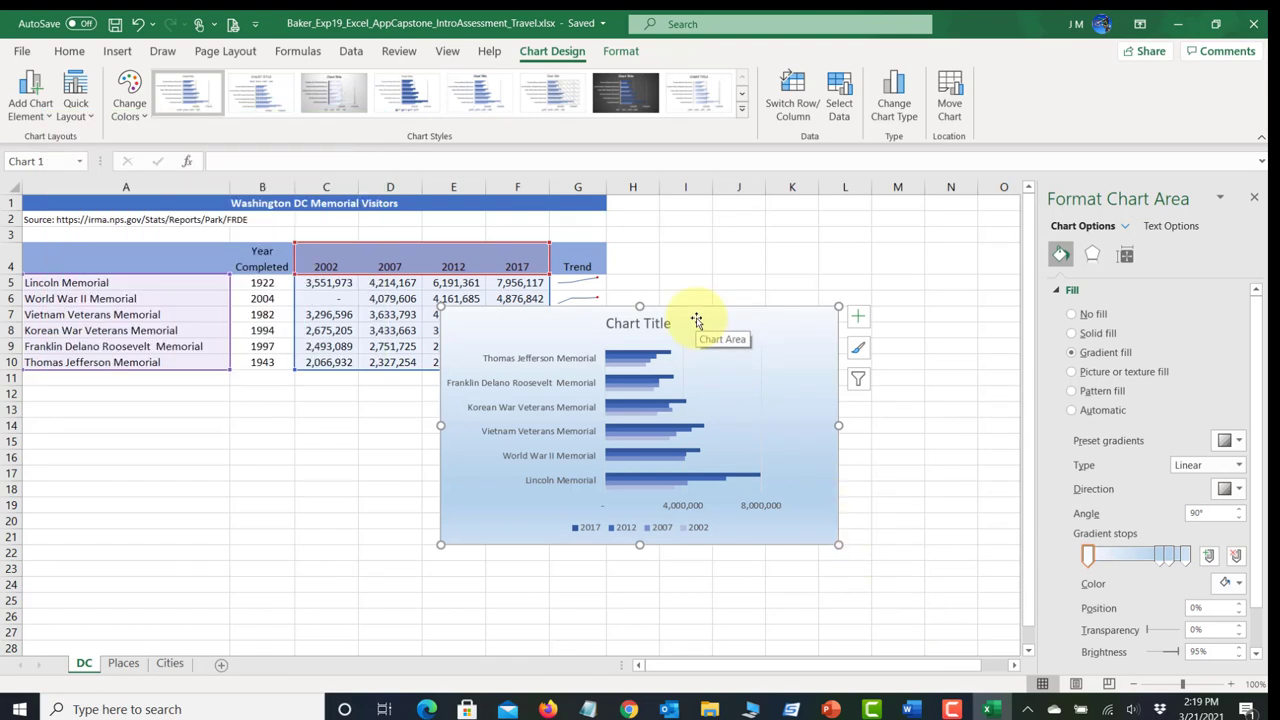
pyautogui.rightClick(696, 321)
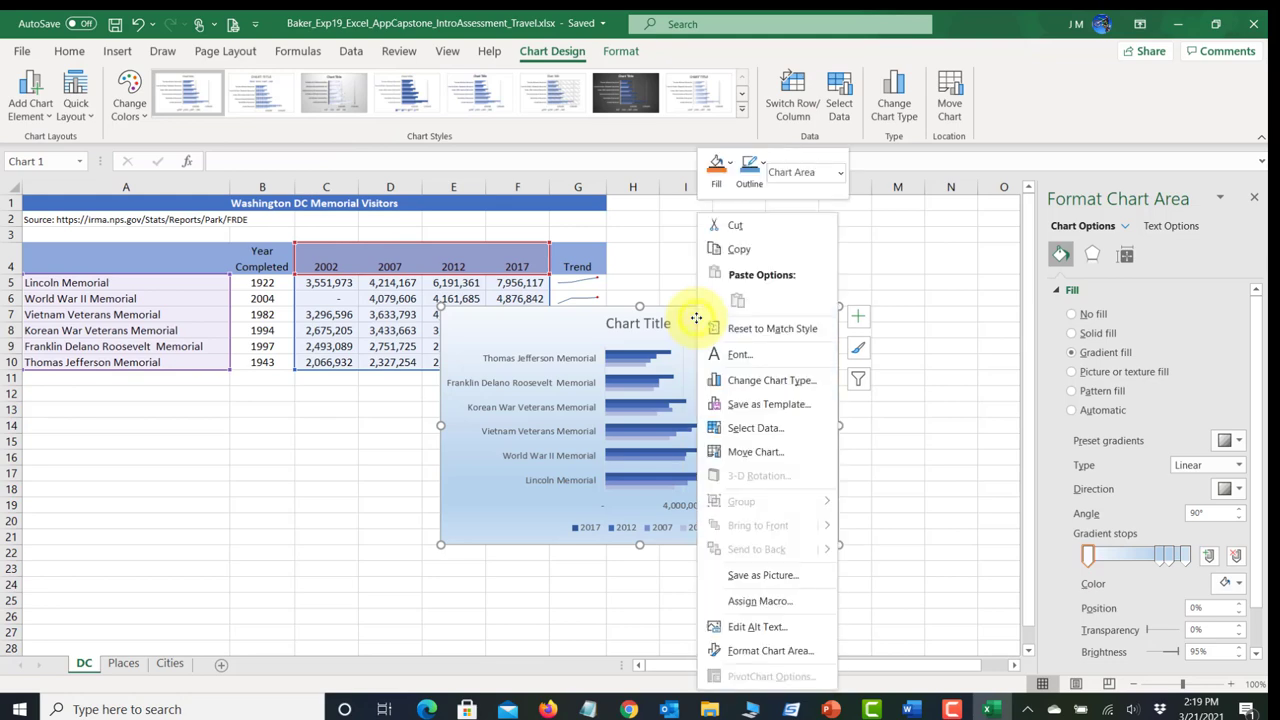
pyautogui.click(727, 229)
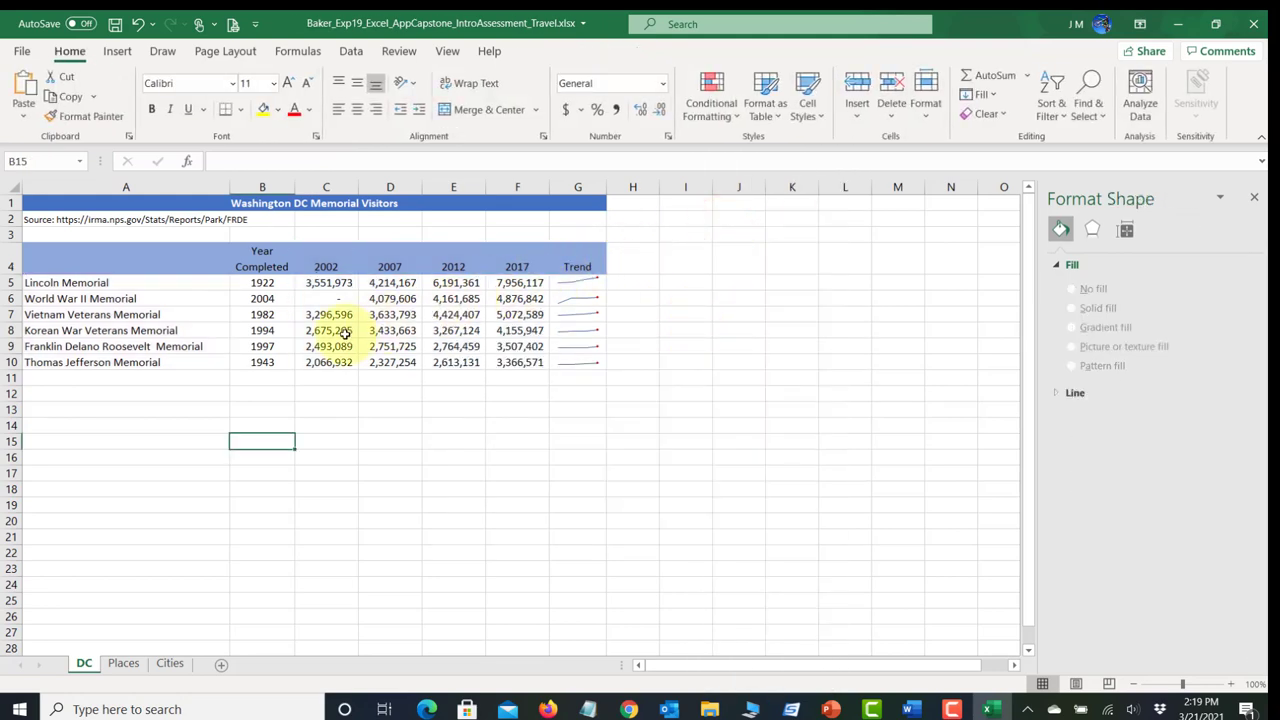
# Step: Paste the cut bar chart in cell A13 and save the workbook
pyautogui.click(43, 409)
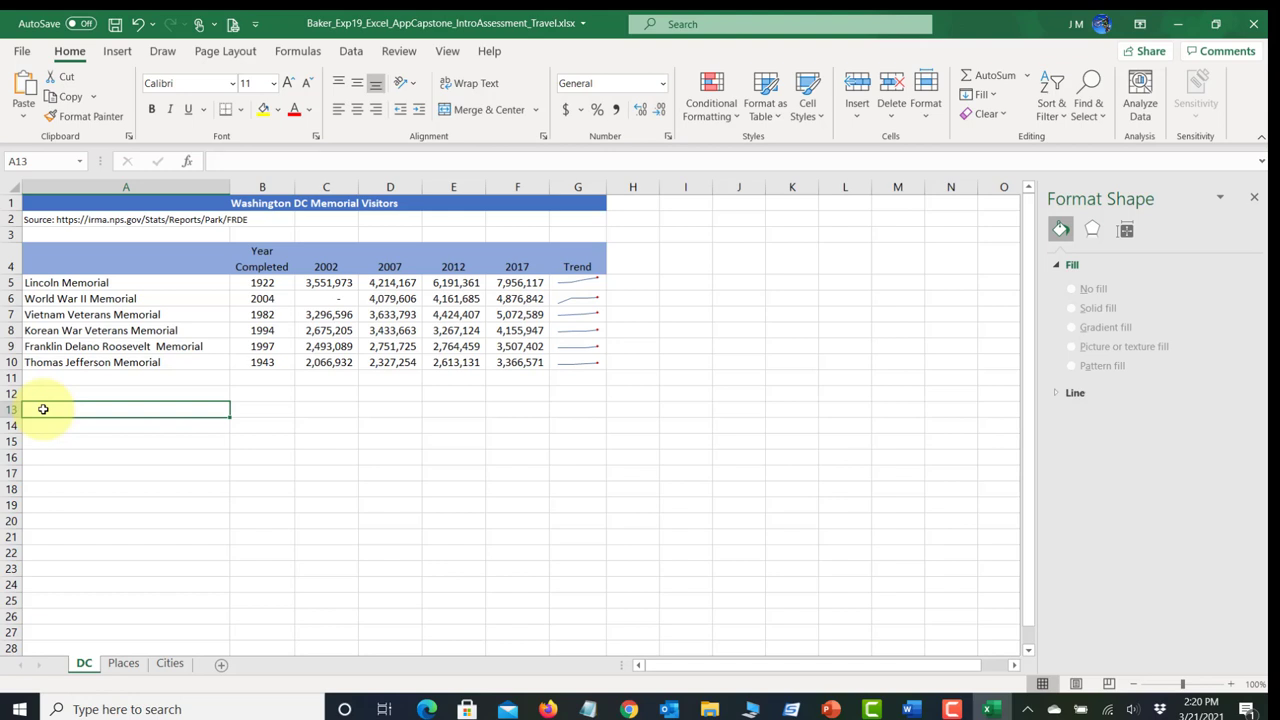
pyautogui.rightClick(43, 409)
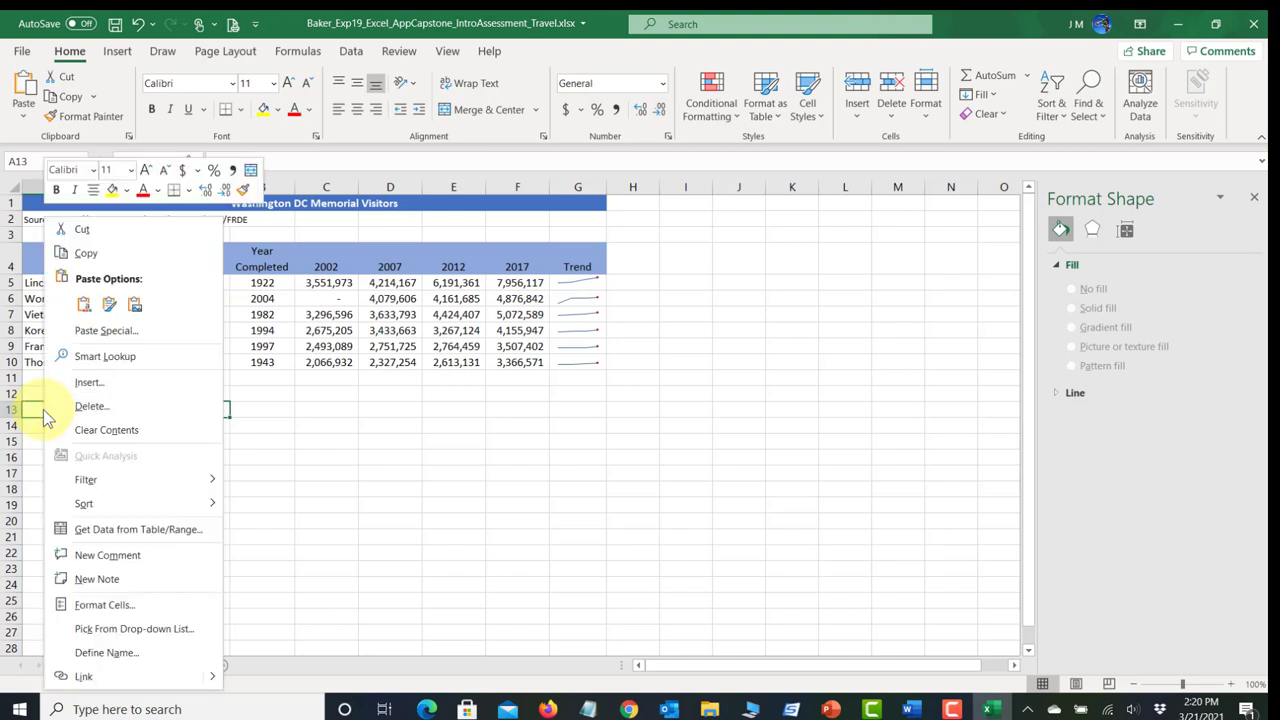
pyautogui.click(84, 304)
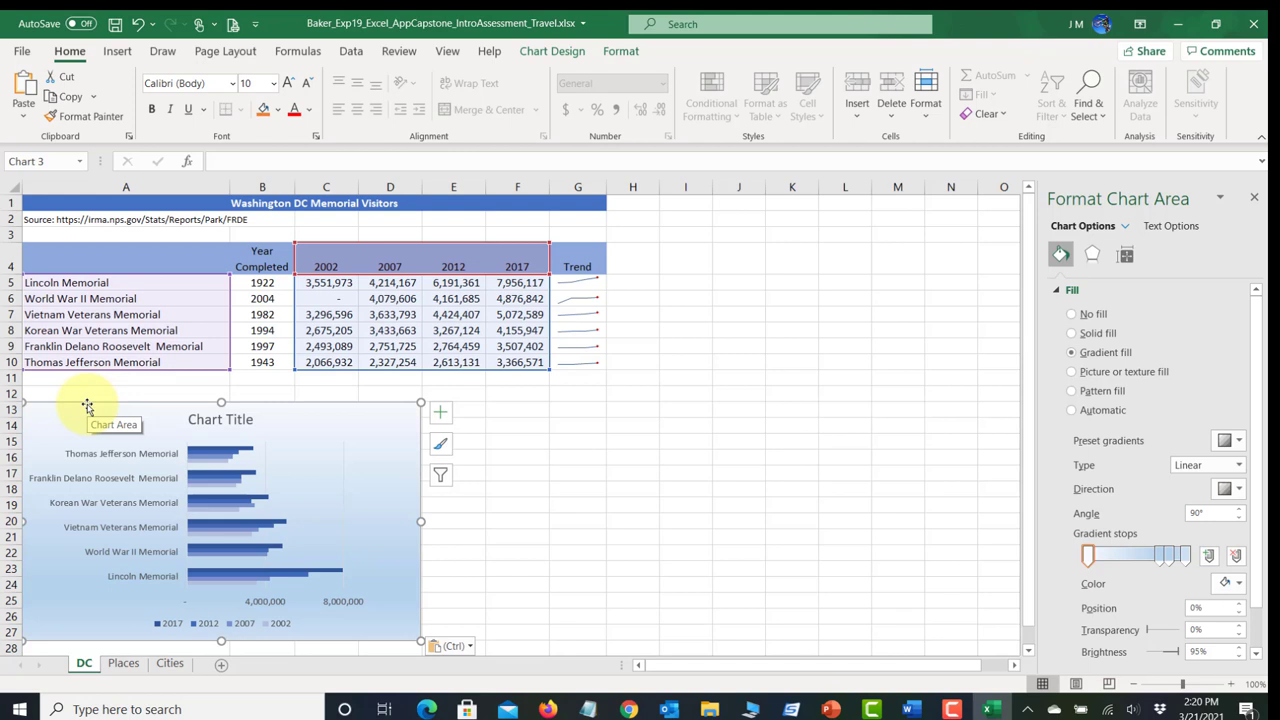
pyautogui.click(116, 24)
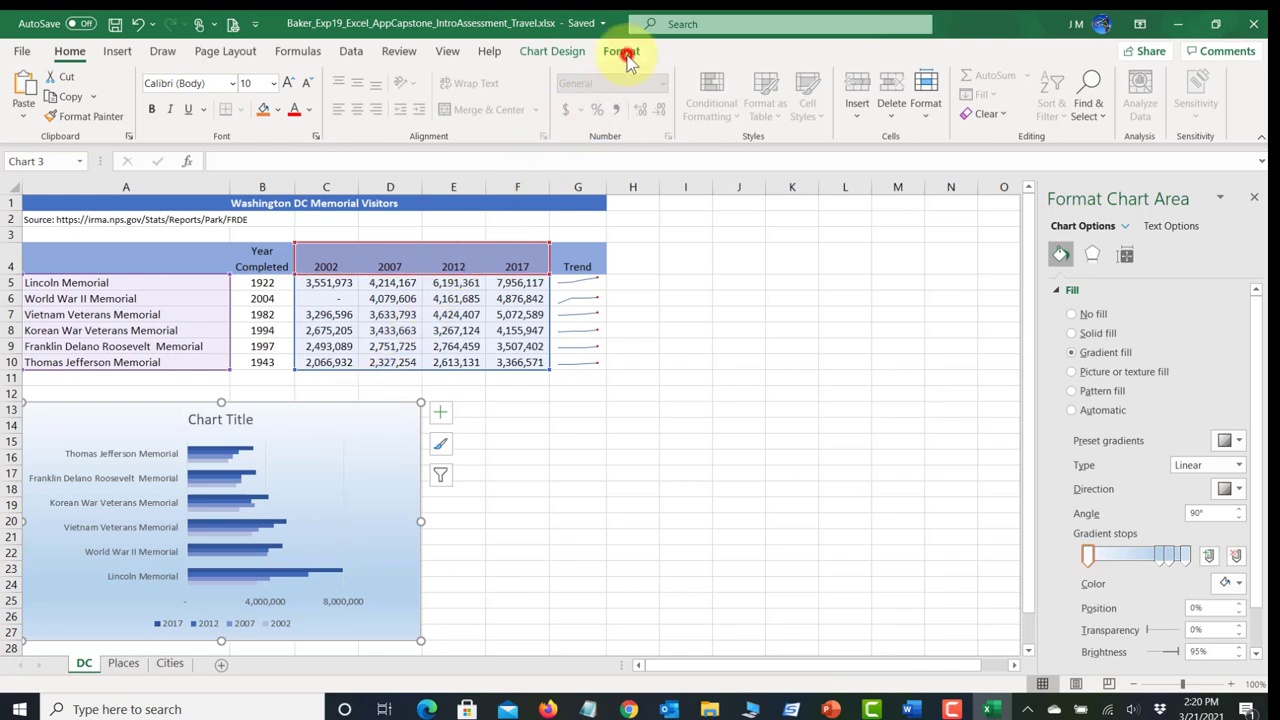
# Step: Set the chart height to 6" and the chart width to 7", and save the workbook
pyautogui.click(625, 55)
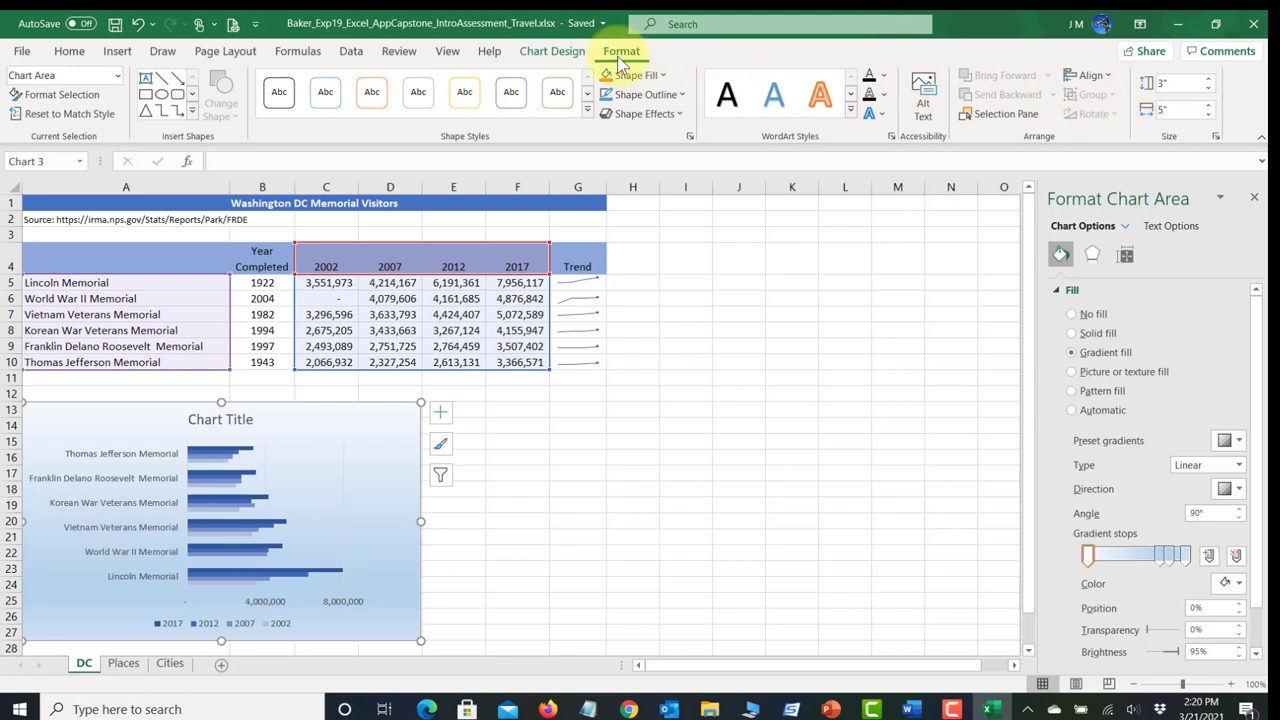
pyautogui.click(1171, 79)
pyautogui.write('6')
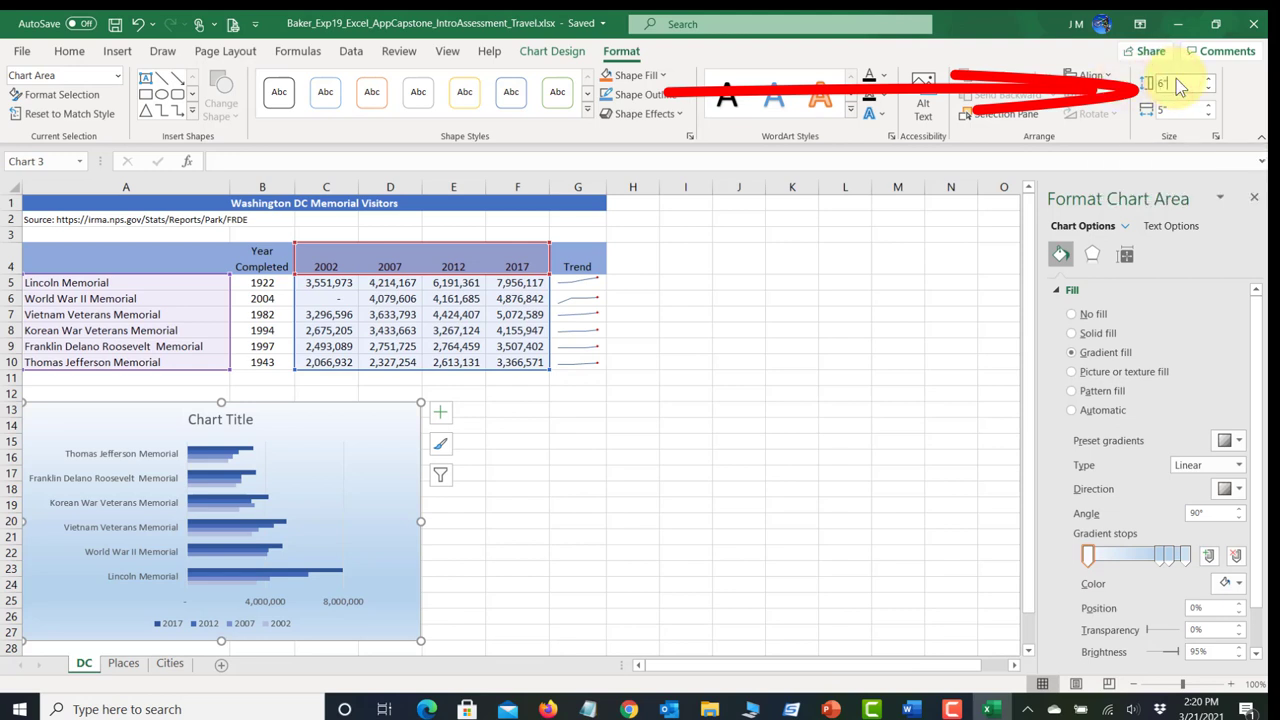
pyautogui.press('Return')
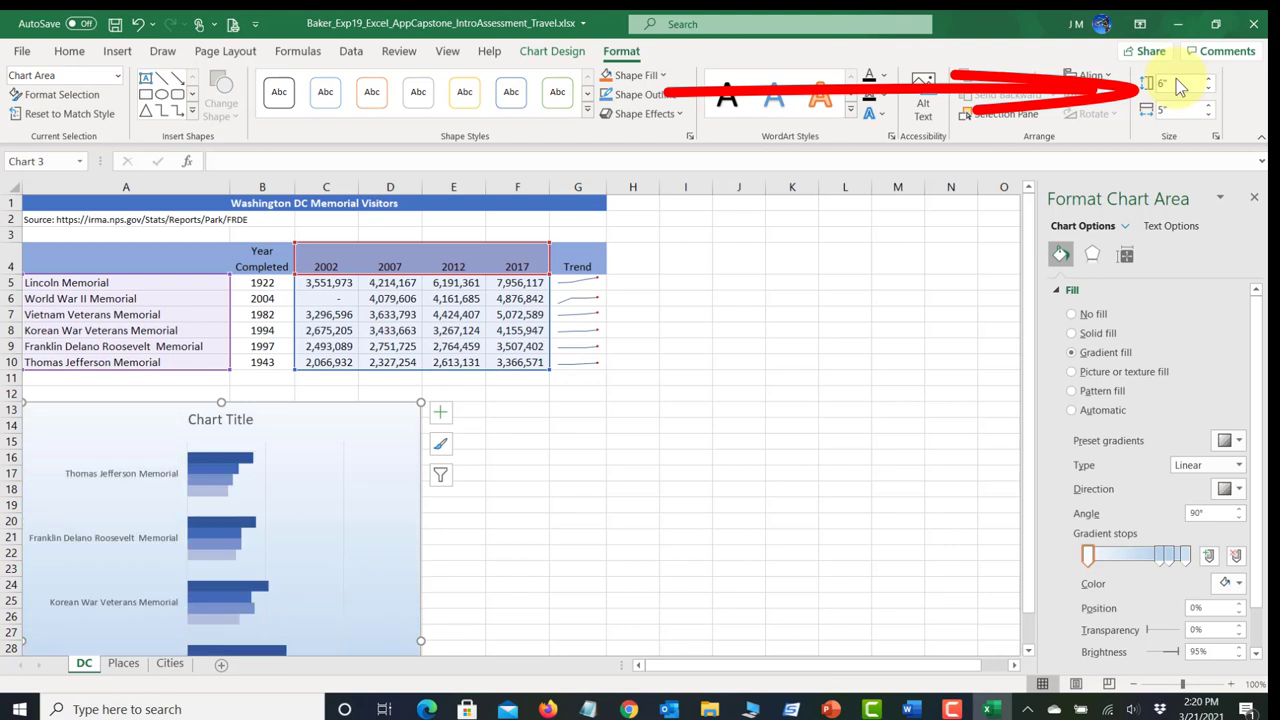
pyautogui.click(1180, 112)
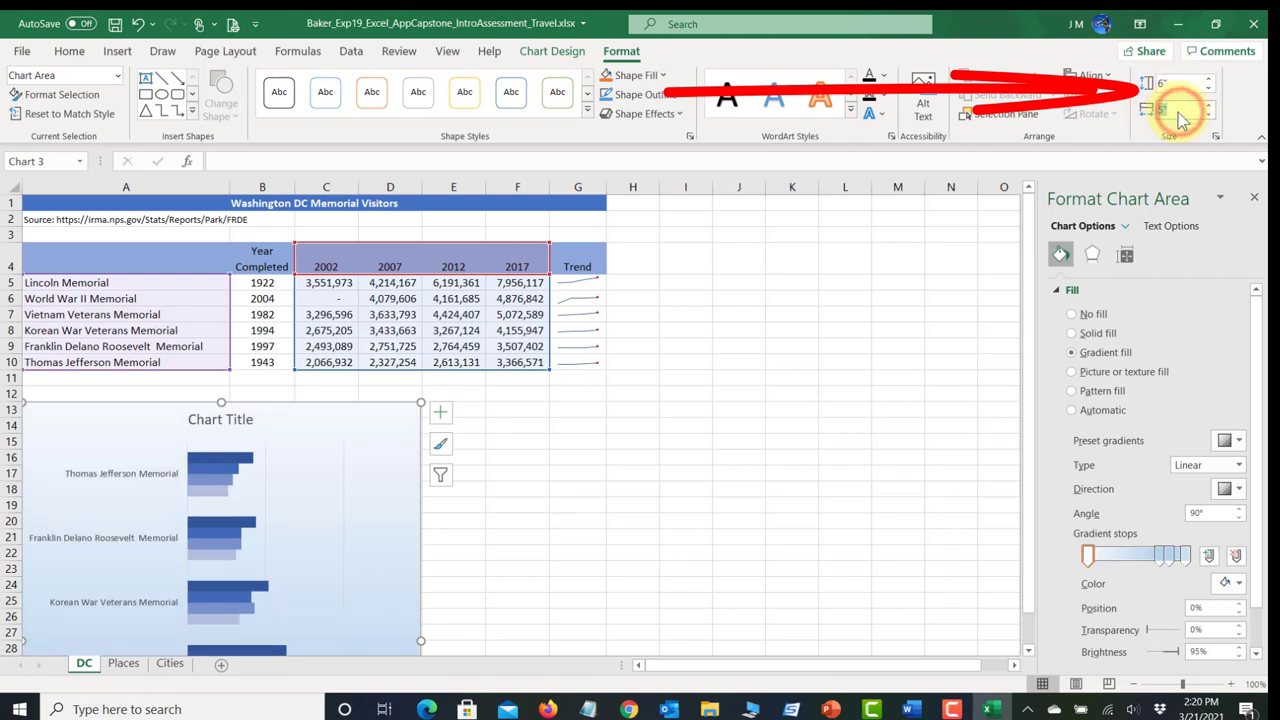
pyautogui.write('7')
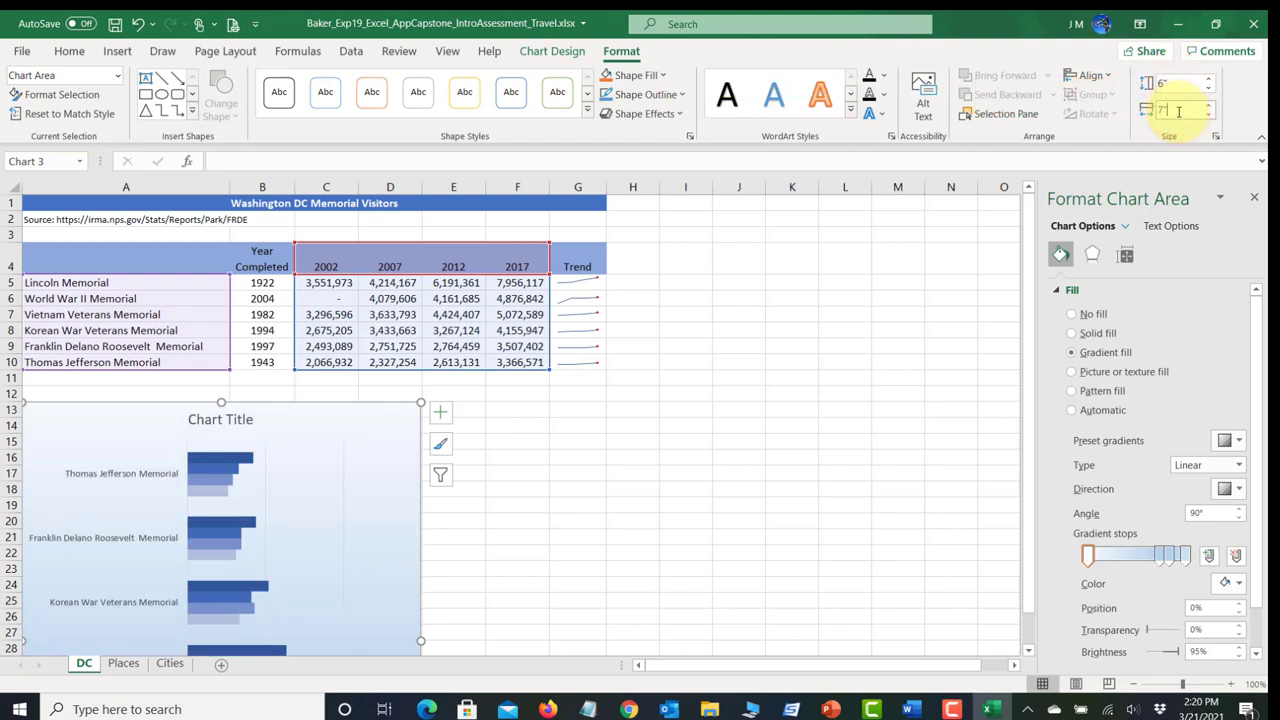
pyautogui.press('Return')
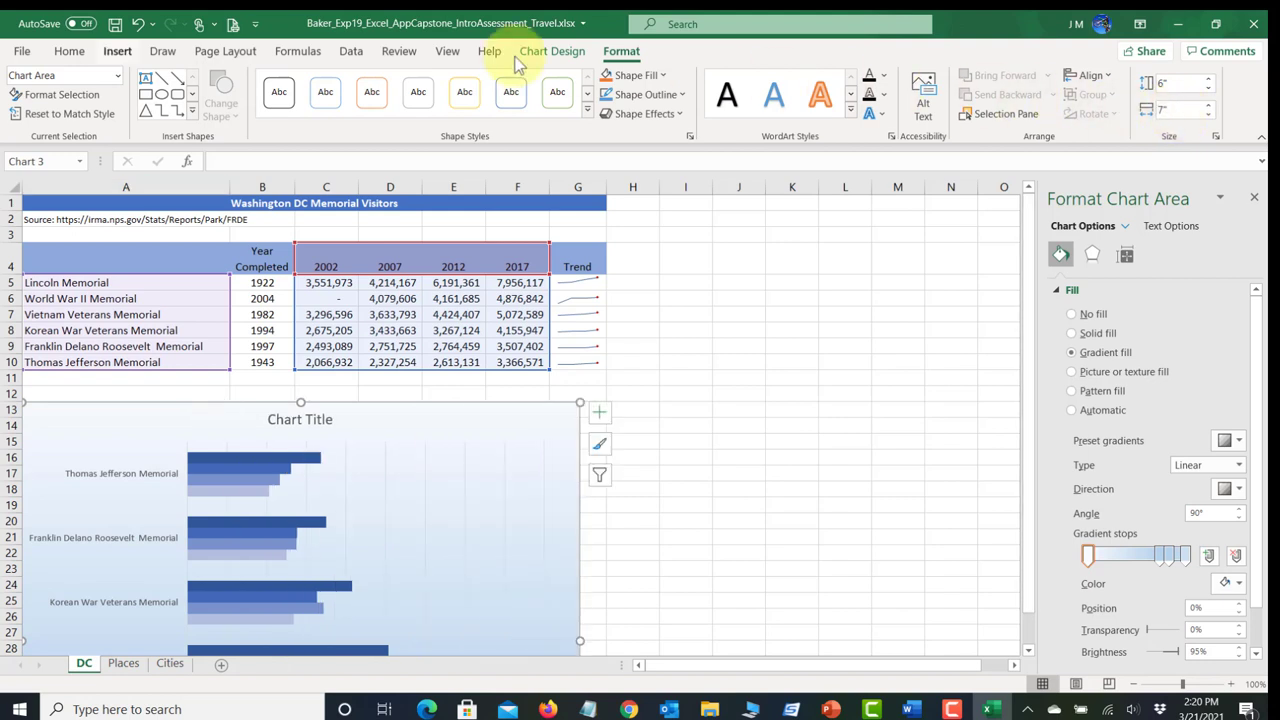
pyautogui.click(116, 24)
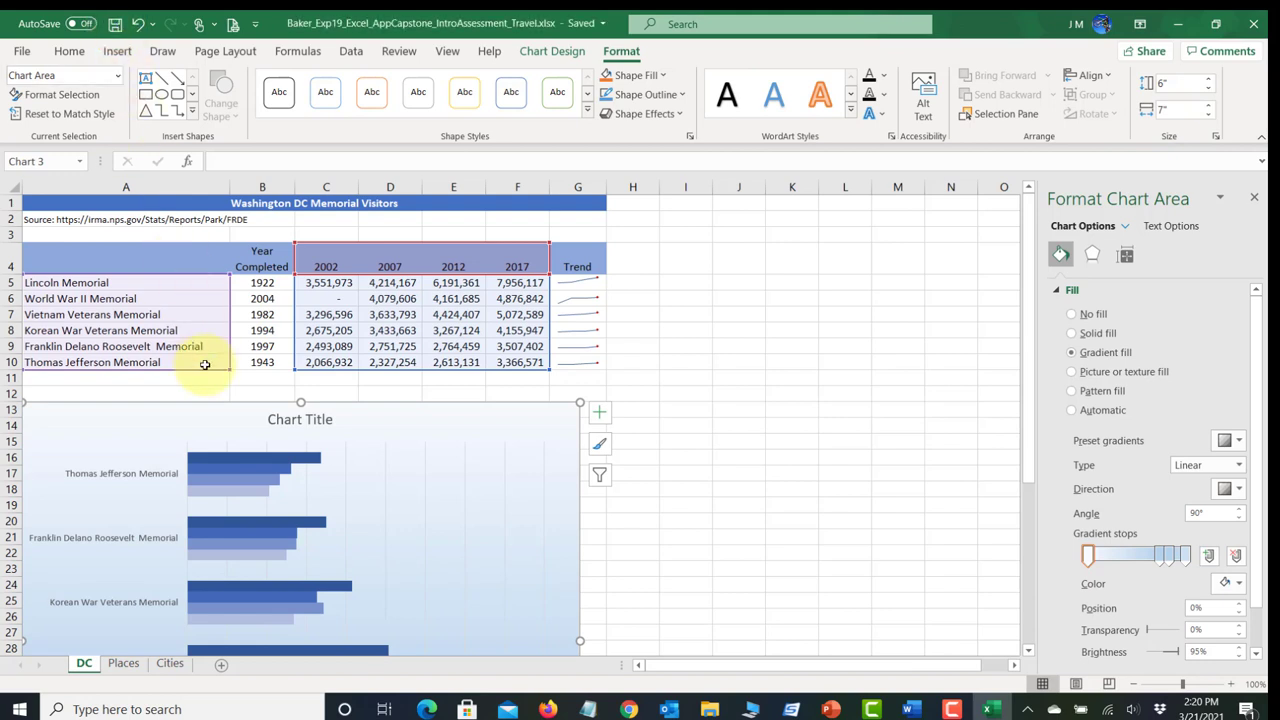
# Step: Open the chart's alt text for editing and copy the complete bar chart description from the Notepad document
pyautogui.rightClick(493, 422)
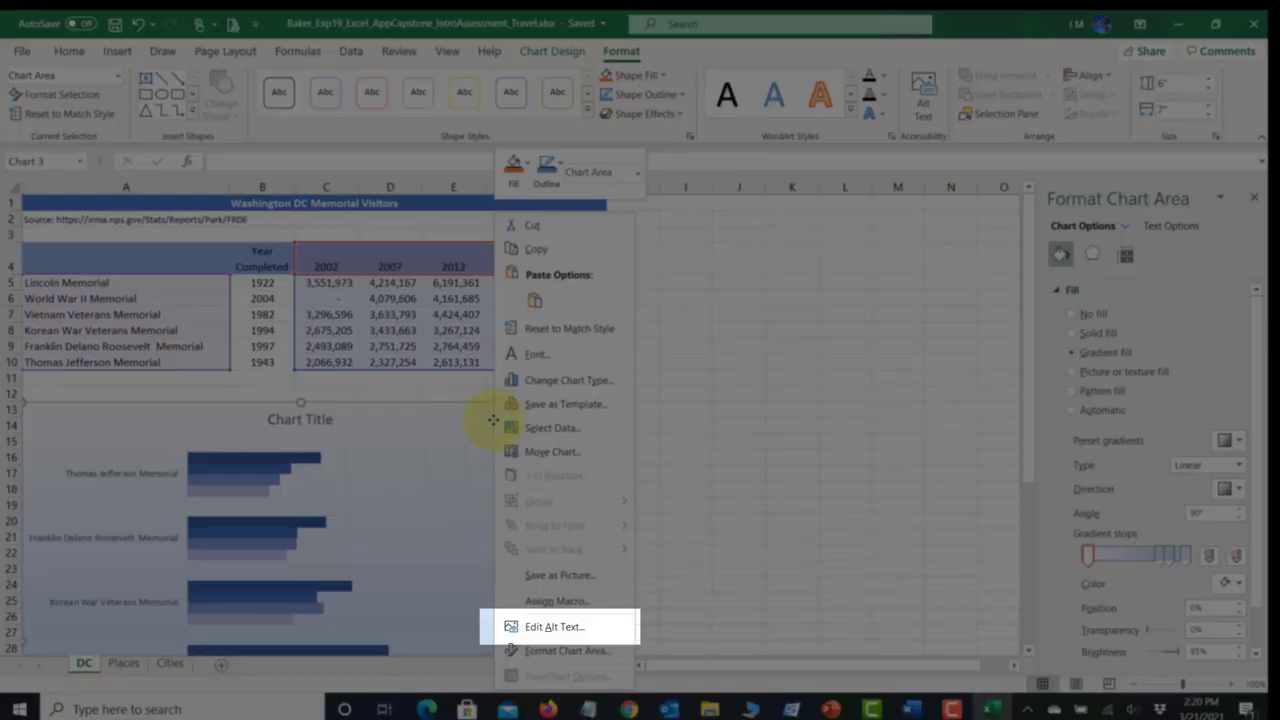
pyautogui.click(567, 630)
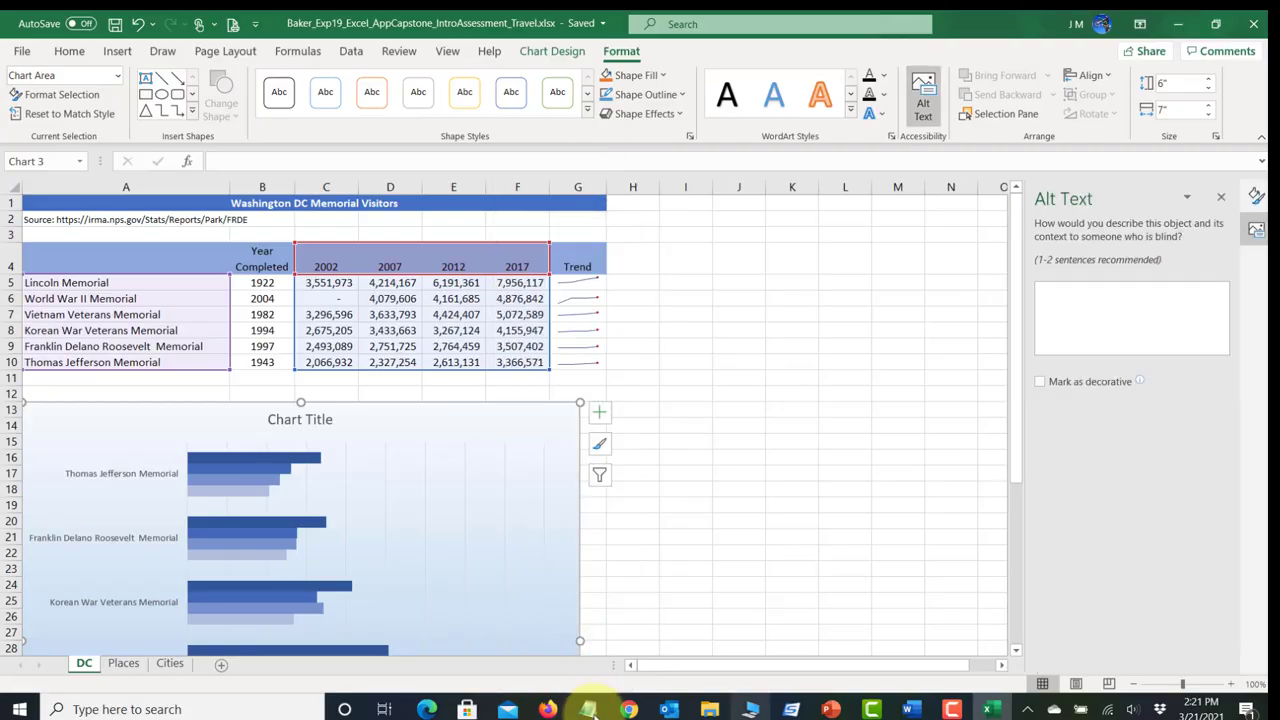
pyautogui.moveTo(588, 708)
pyautogui.click(675, 645)
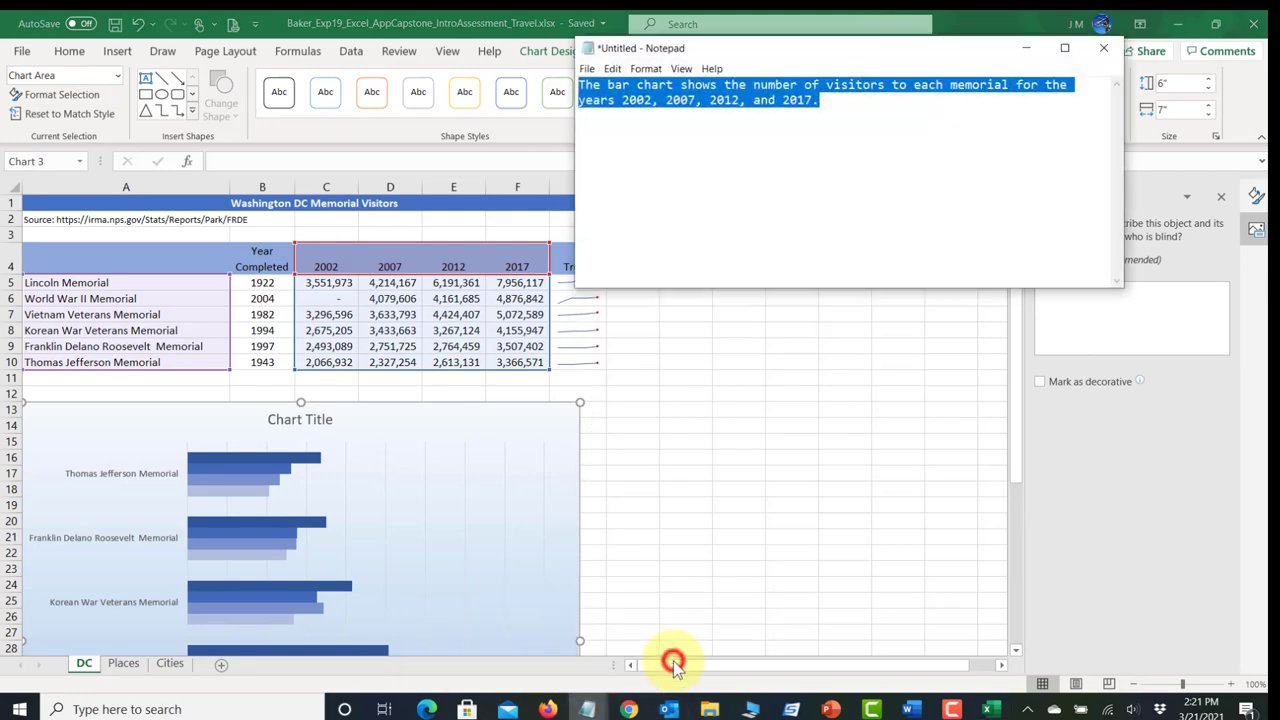
pyautogui.rightClick(765, 107)
pyautogui.click(666, 145)
# Step: Paste the copied sentence, ending in "2012, and 2017.", as the bar chart's alt text and save the workbook
pyautogui.click(1120, 327)
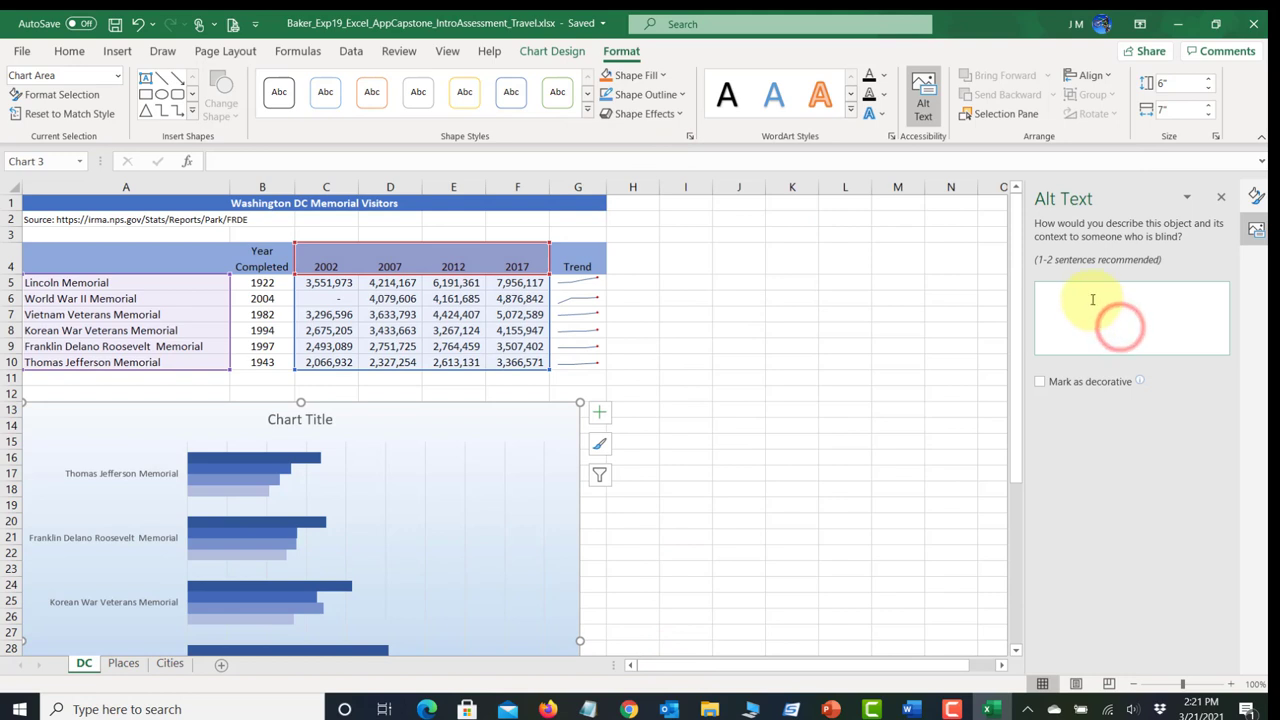
pyautogui.rightClick(1094, 298)
pyautogui.click(1129, 360)
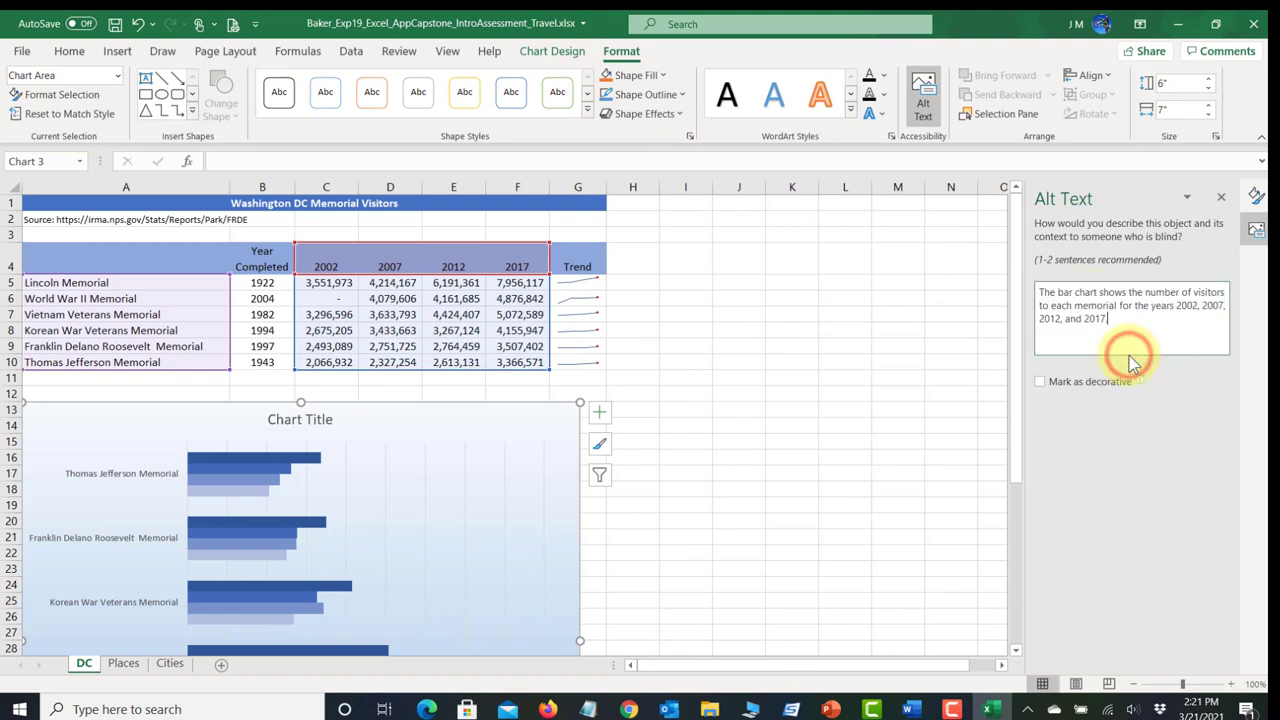
pyautogui.click(115, 23)
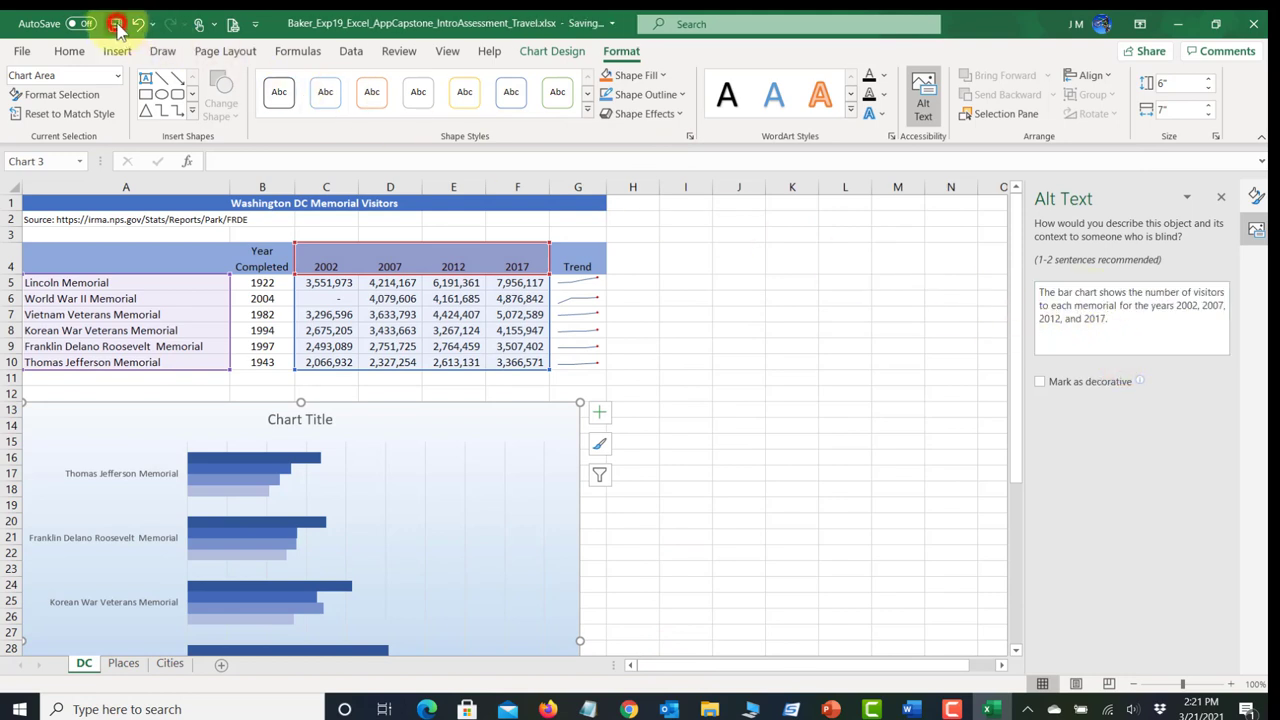
pyautogui.click(646, 406)
pyautogui.click(470, 418)
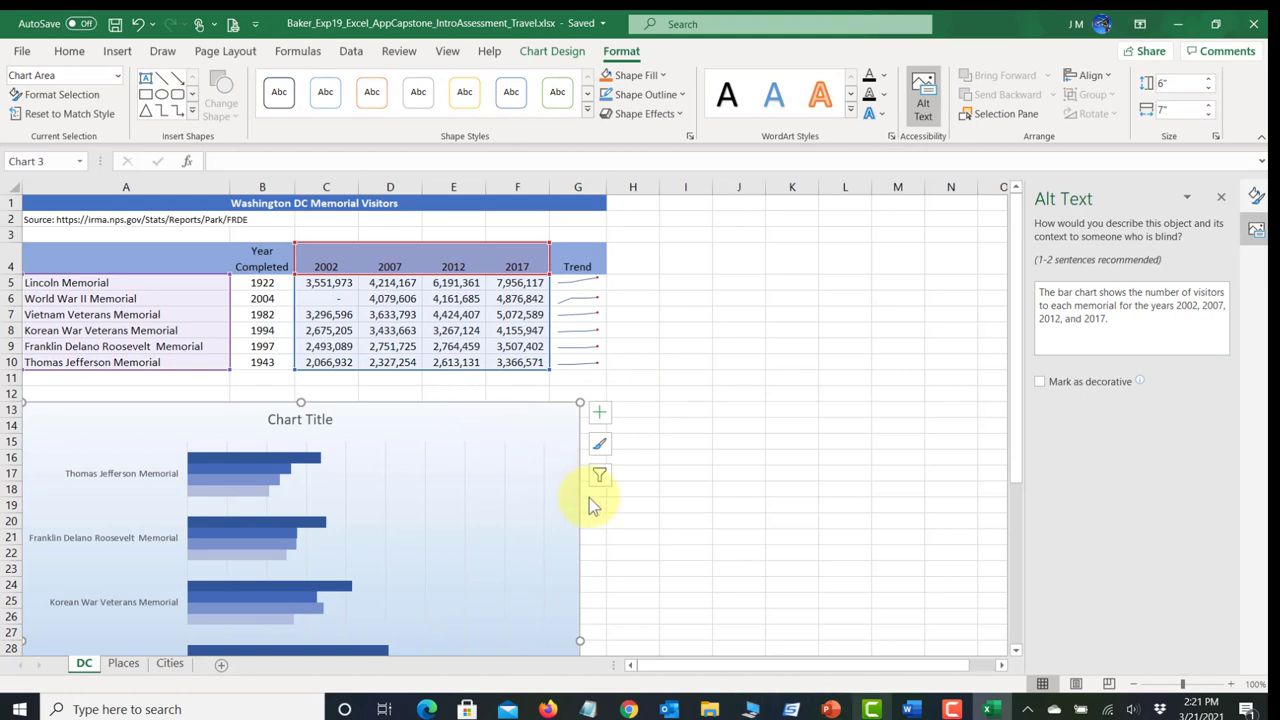
# Step: Check step 11 in the Word instructions, change the Excel chart's title to Annual Visitors, and save the workbook
pyautogui.click(909, 708)
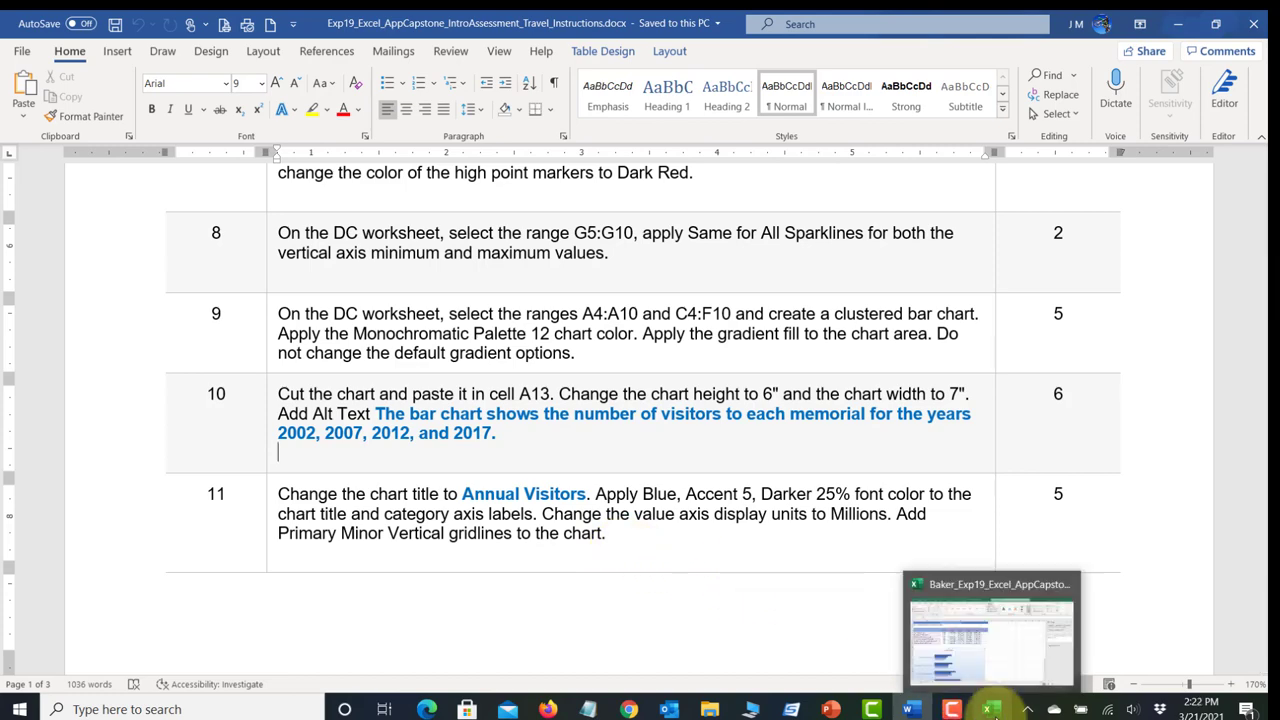
pyautogui.click(993, 710)
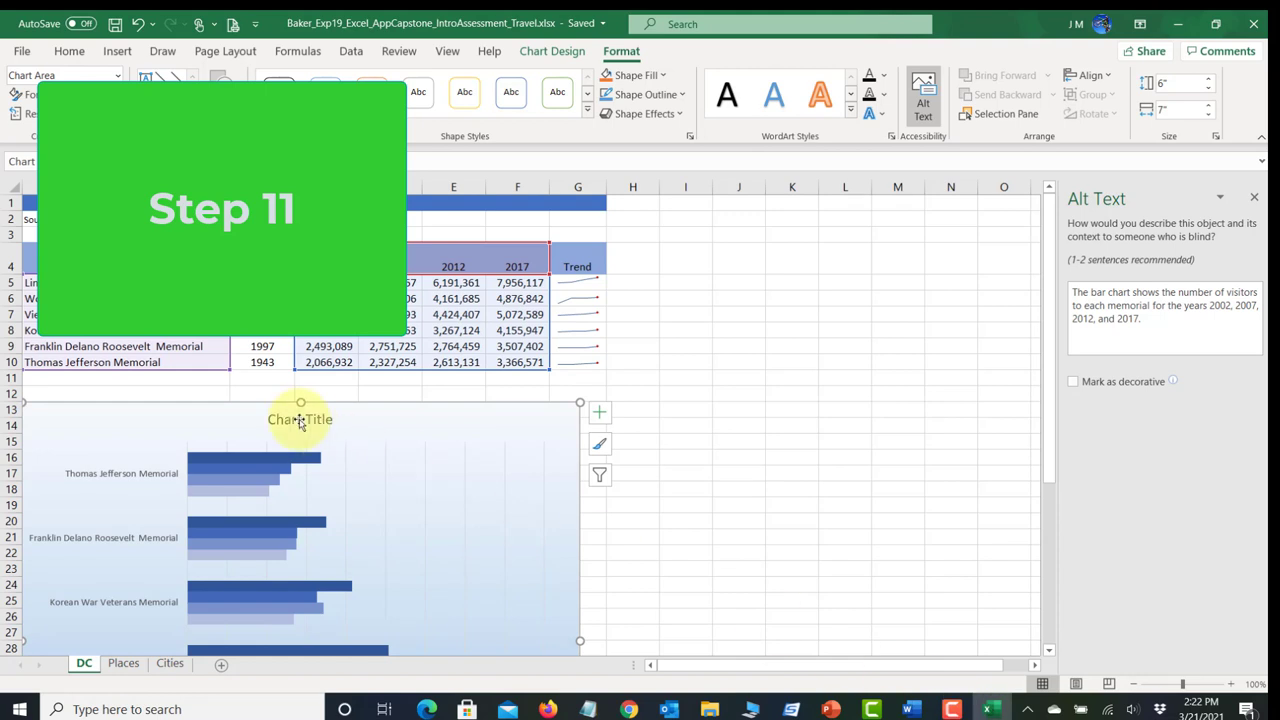
pyautogui.click(300, 420)
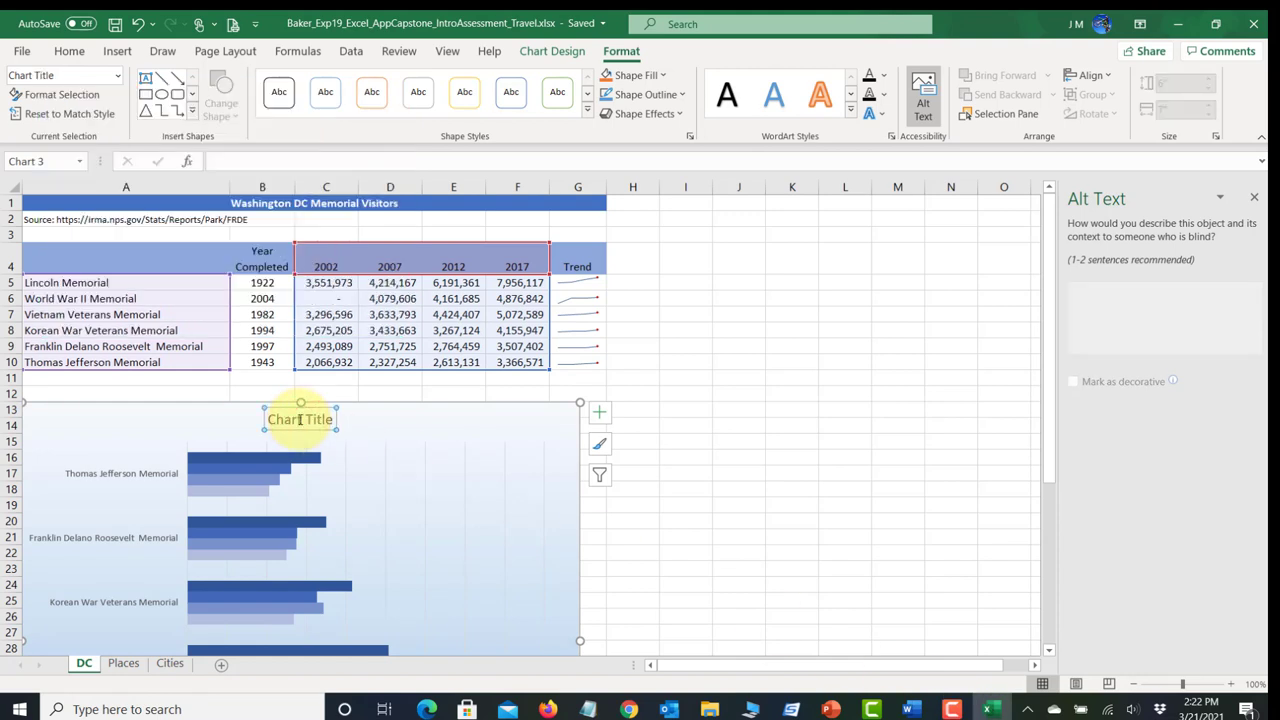
pyautogui.write('An ')
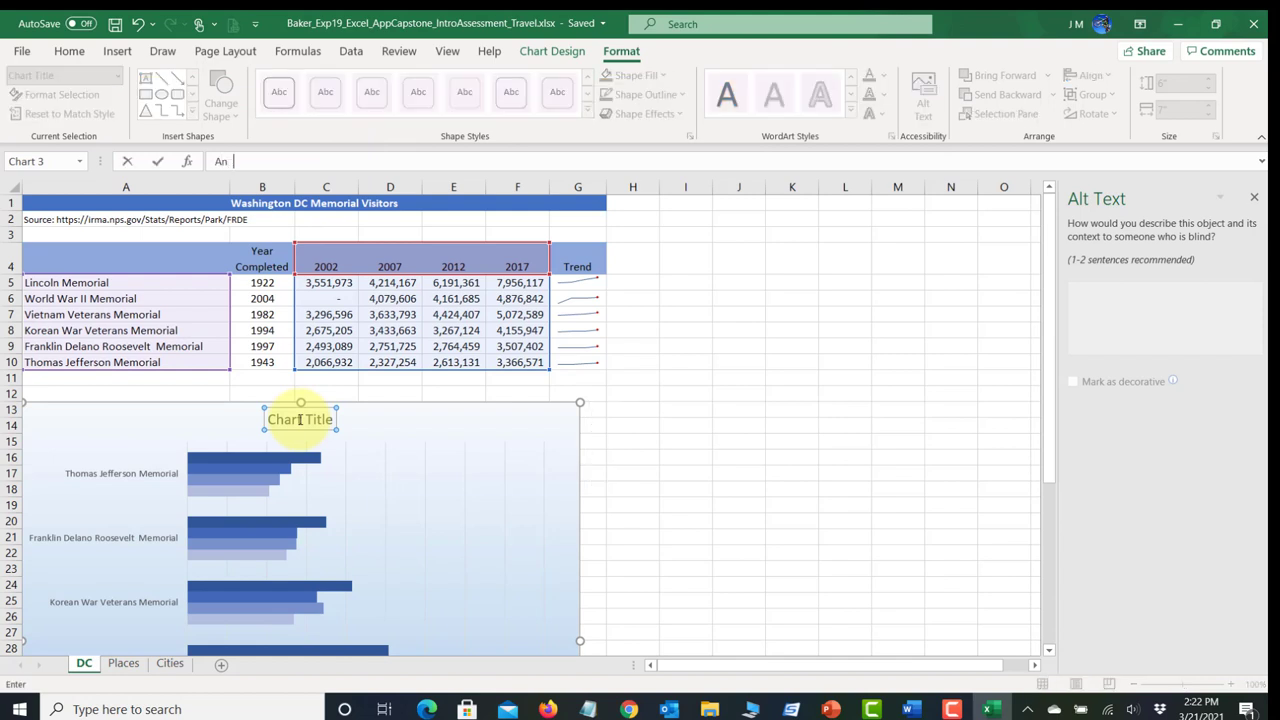
pyautogui.write('ual')
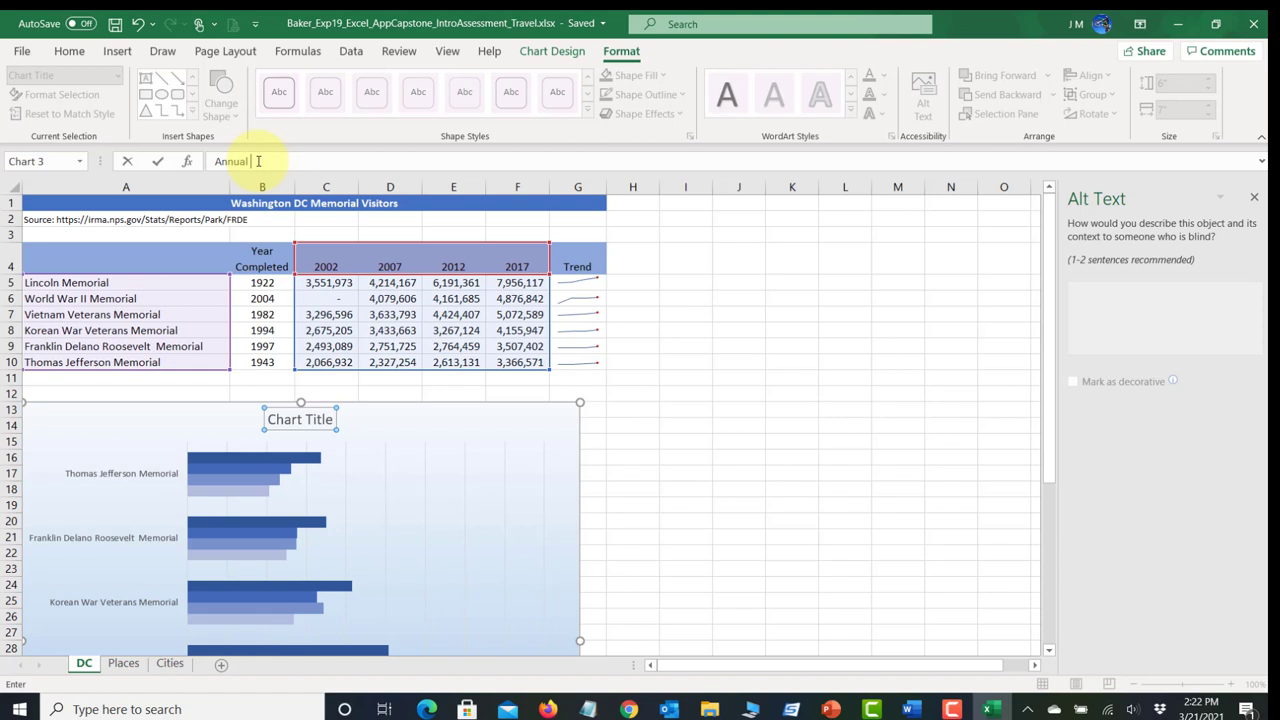
pyautogui.write('Visitors')
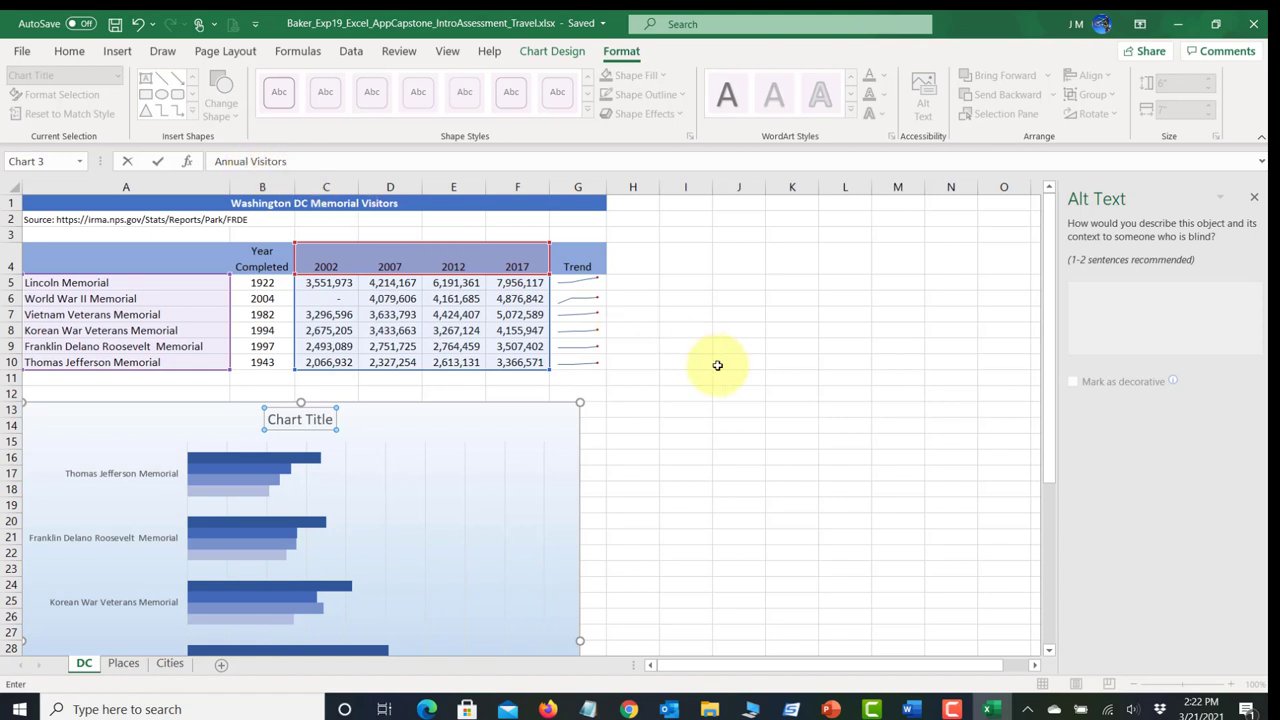
pyautogui.press('Return')
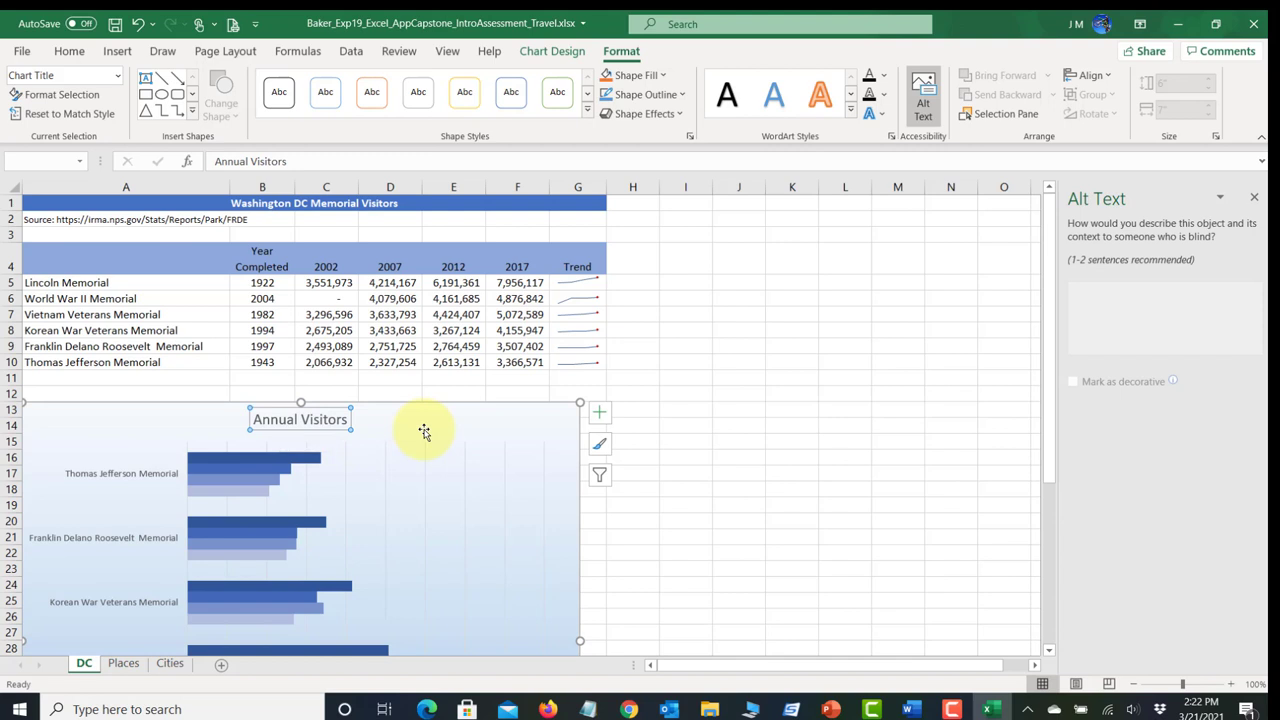
pyautogui.click(116, 25)
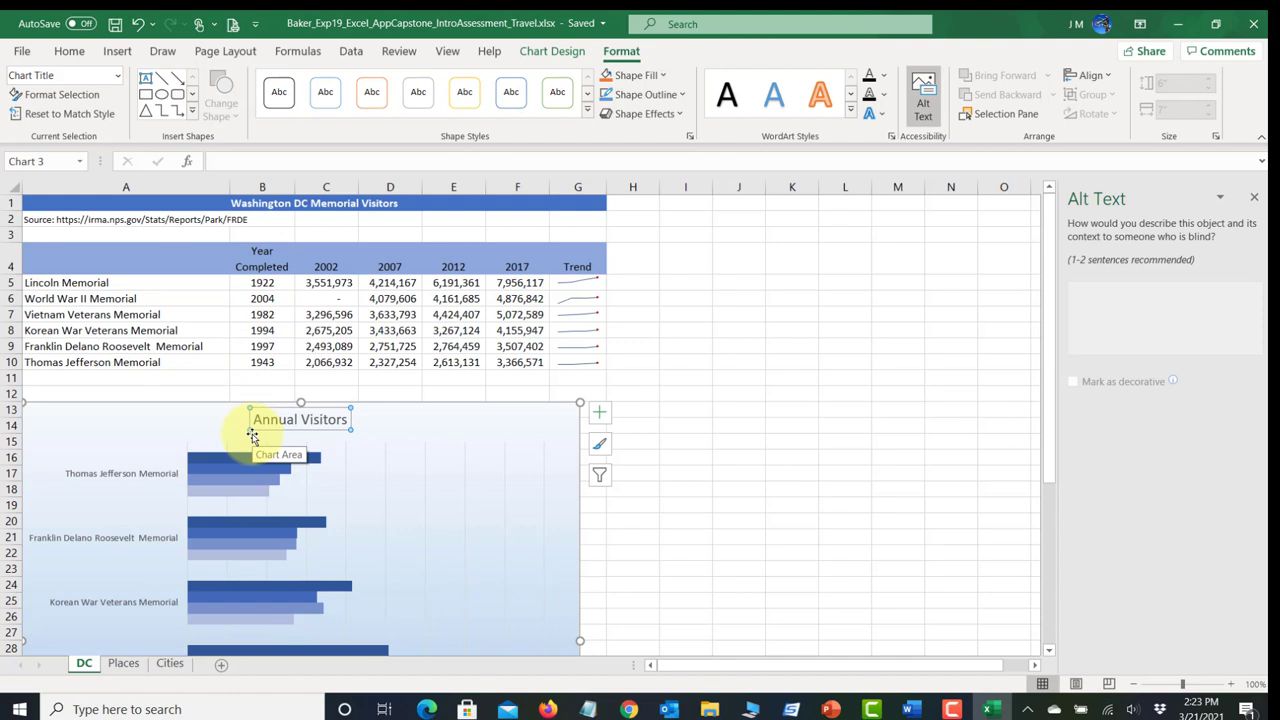
pyautogui.rightClick(326, 412)
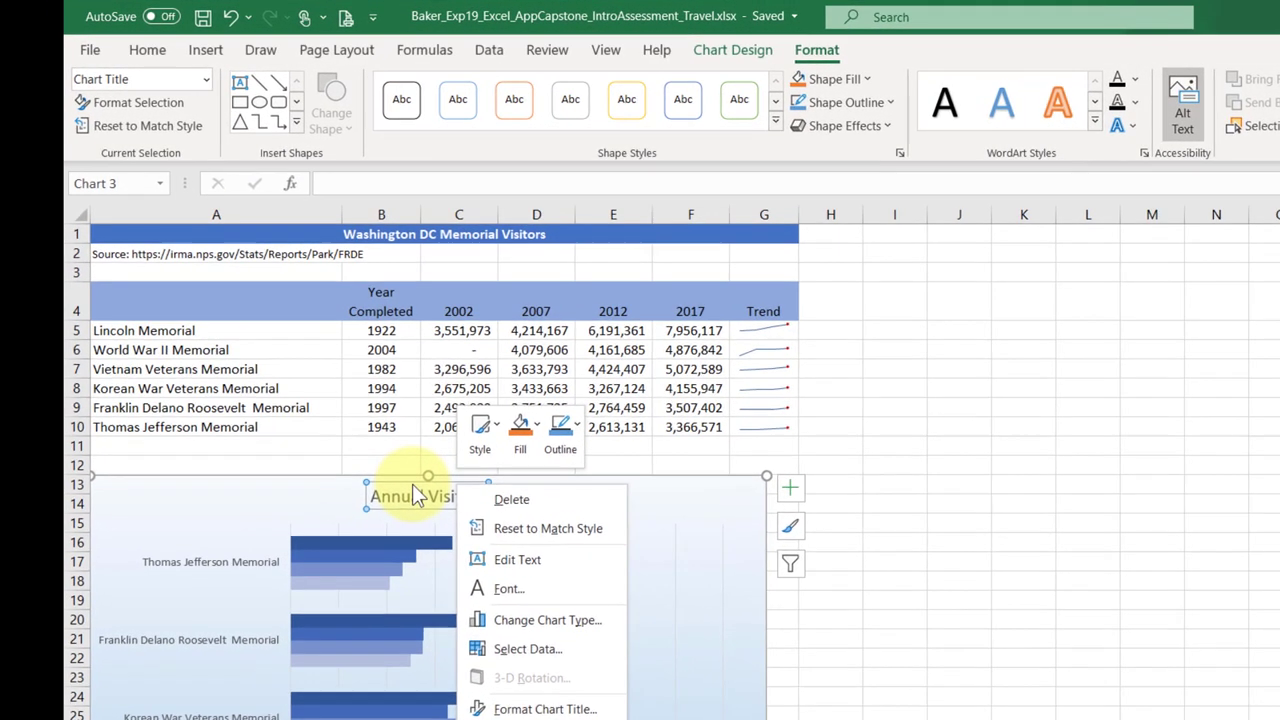
pyautogui.rightClick(338, 447)
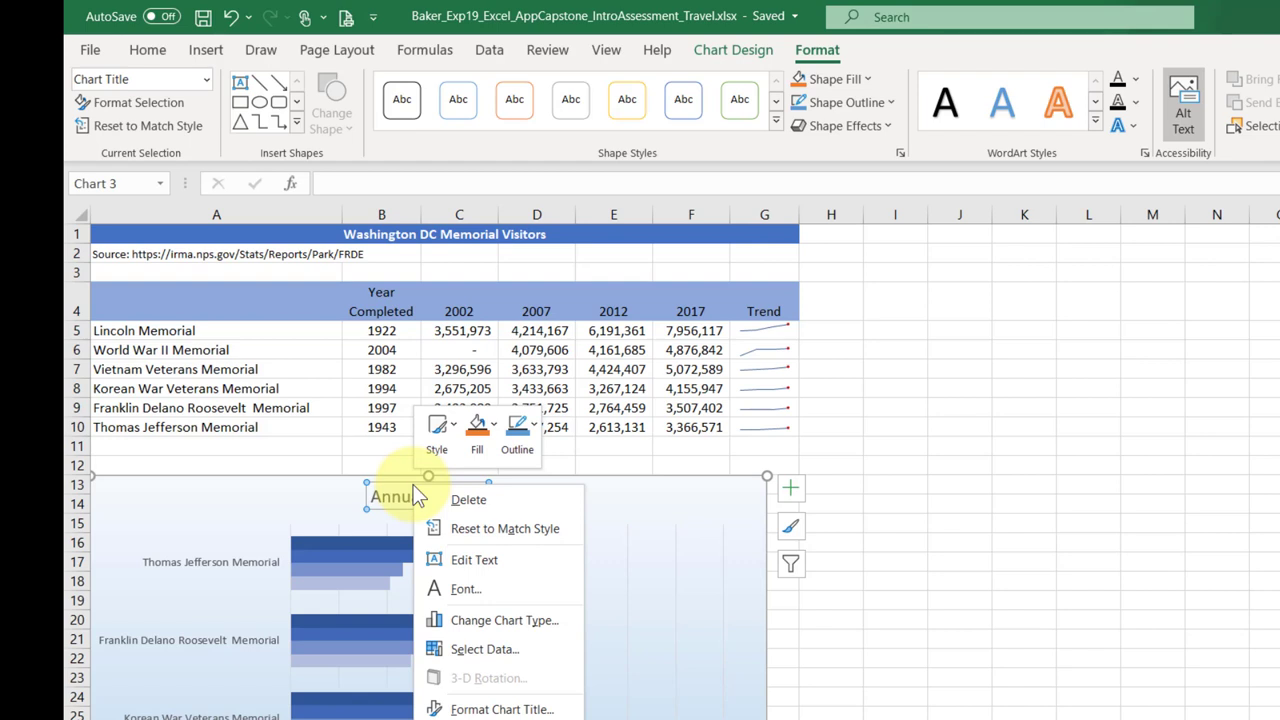
pyautogui.click(343, 500)
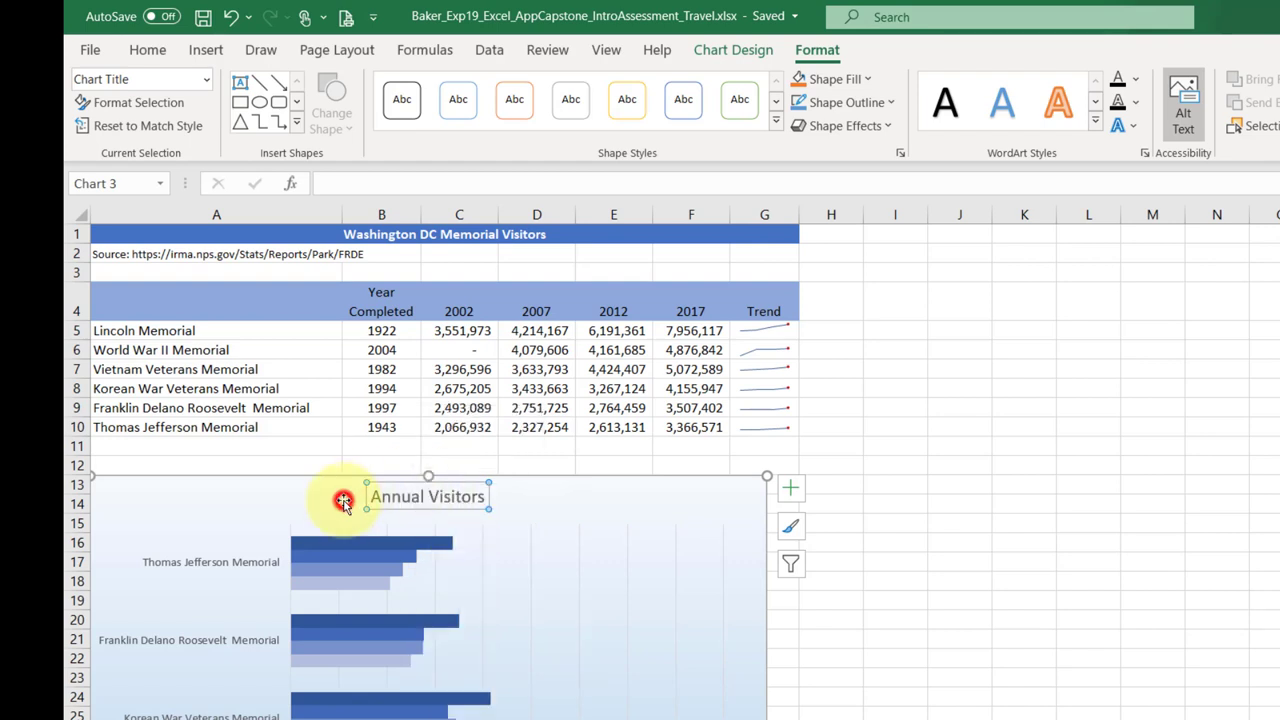
pyautogui.click(334, 499)
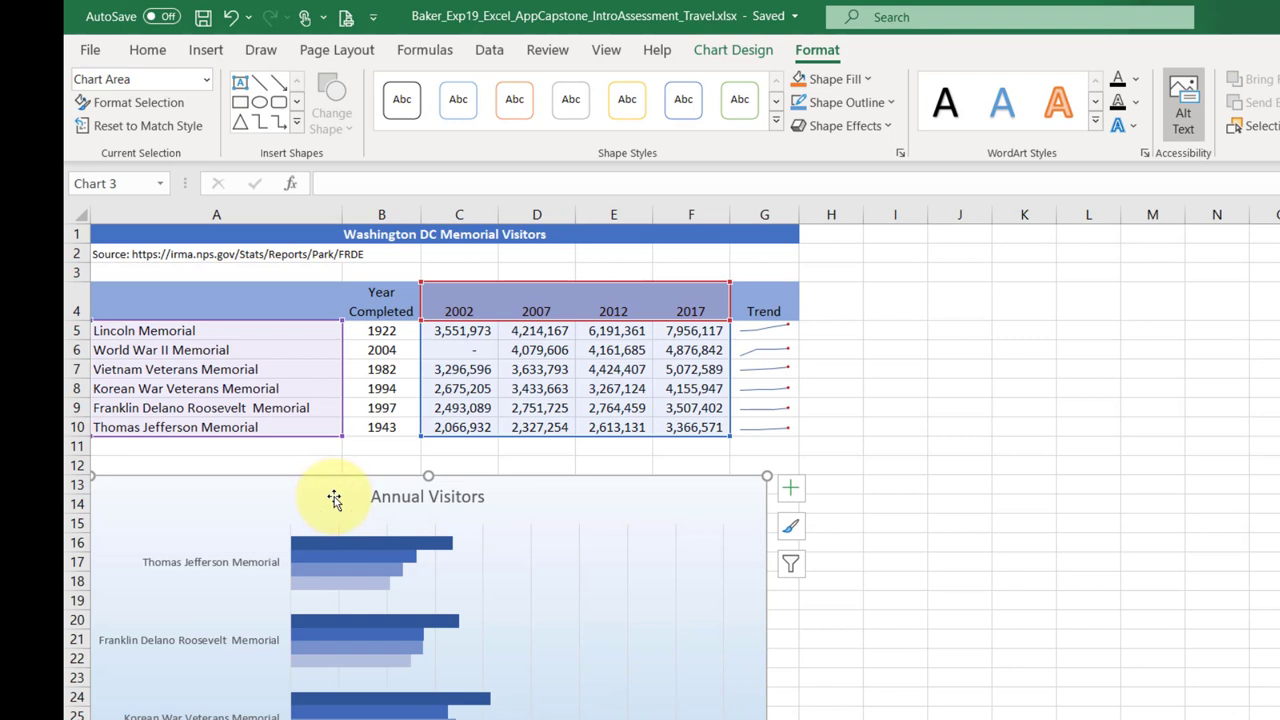
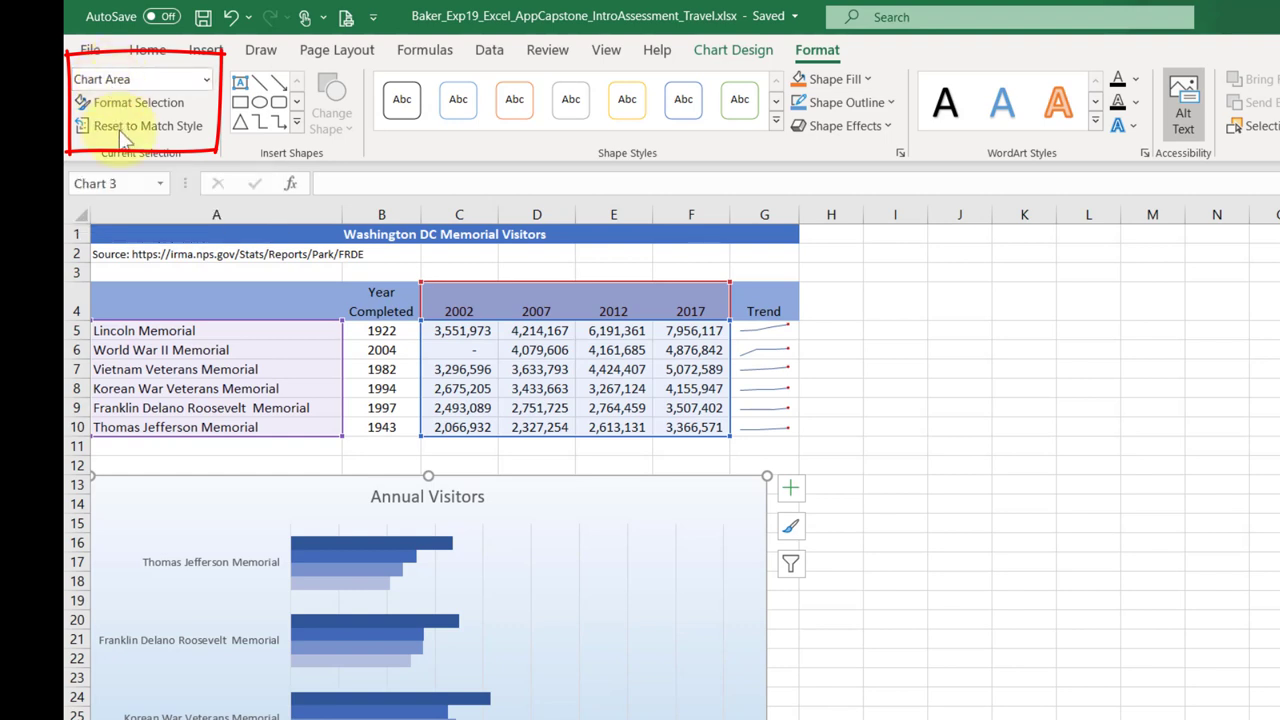
# Step: Apply the Blue, Accent 5, Darker 25% font color to the Annual Visitors chart title and save the workbook
pyautogui.click(200, 567)
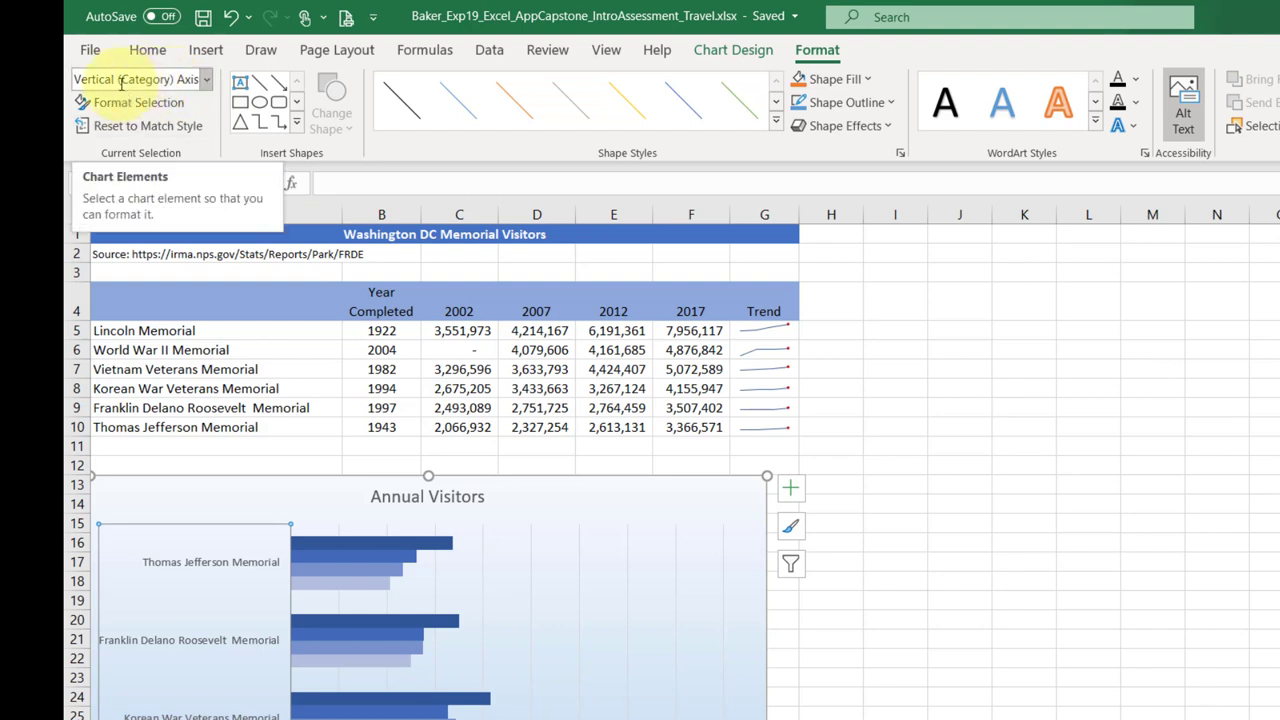
pyautogui.click(207, 80)
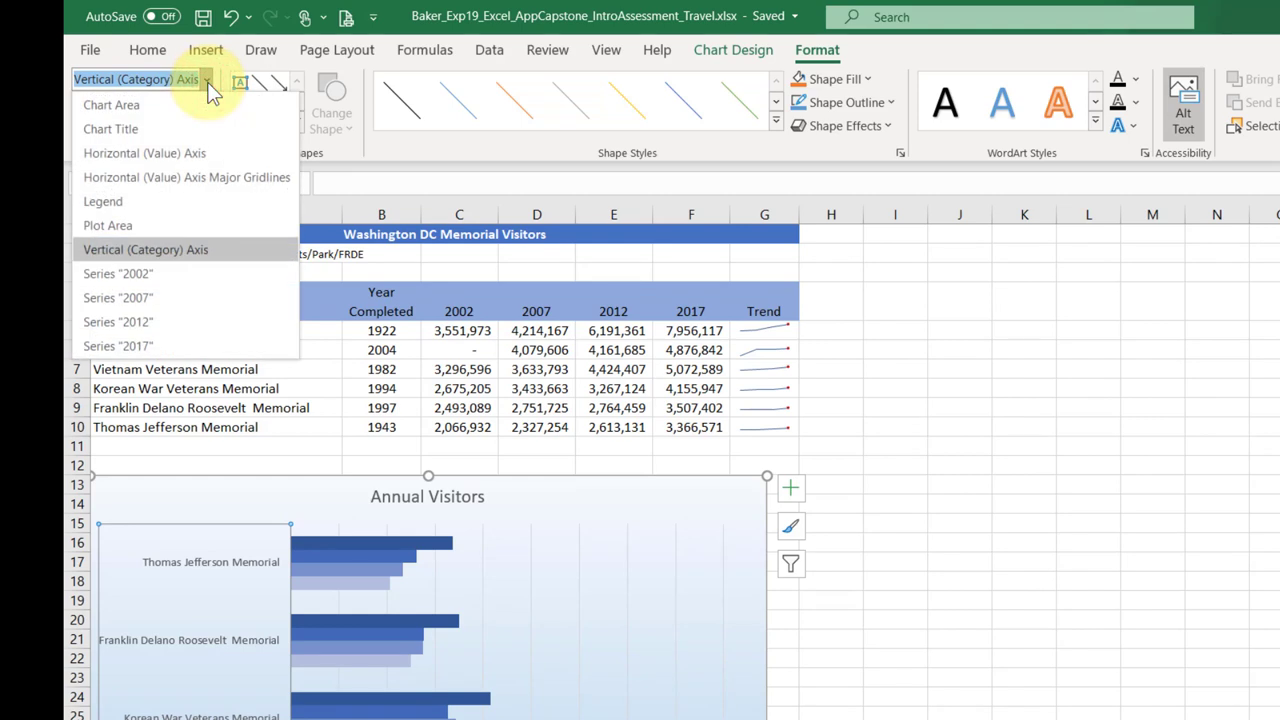
pyautogui.click(104, 134)
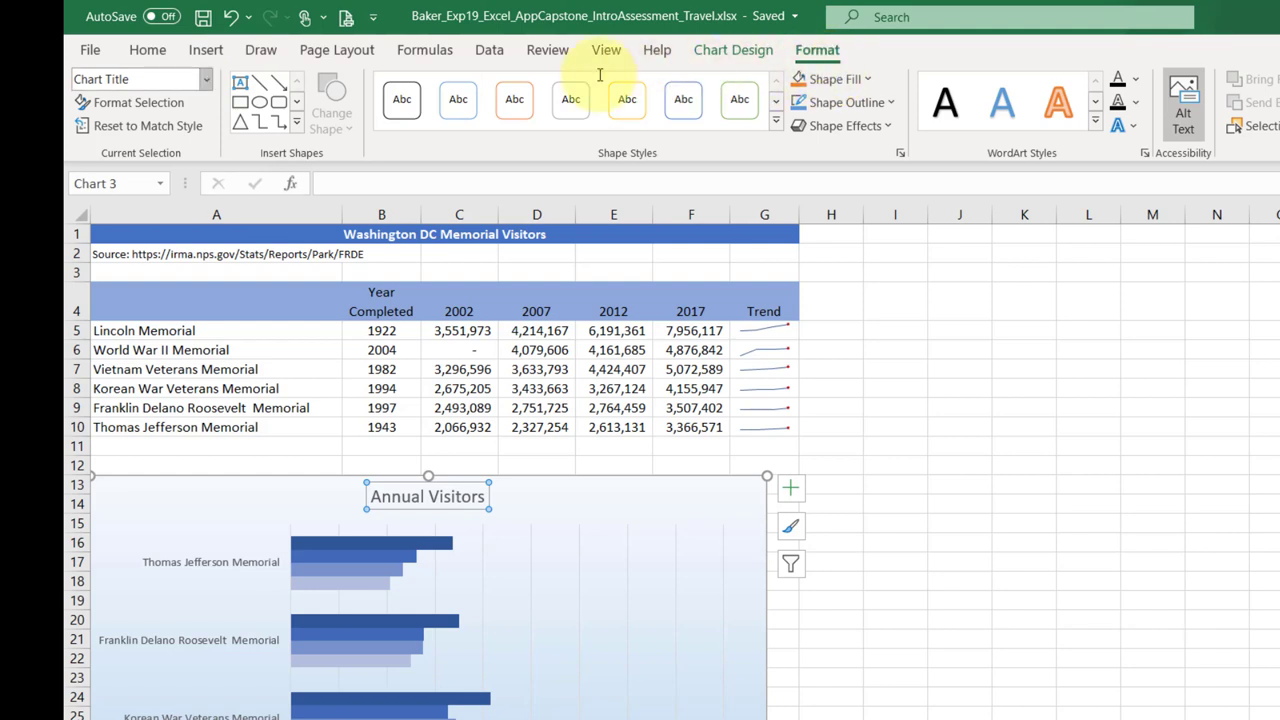
pyautogui.click(206, 82)
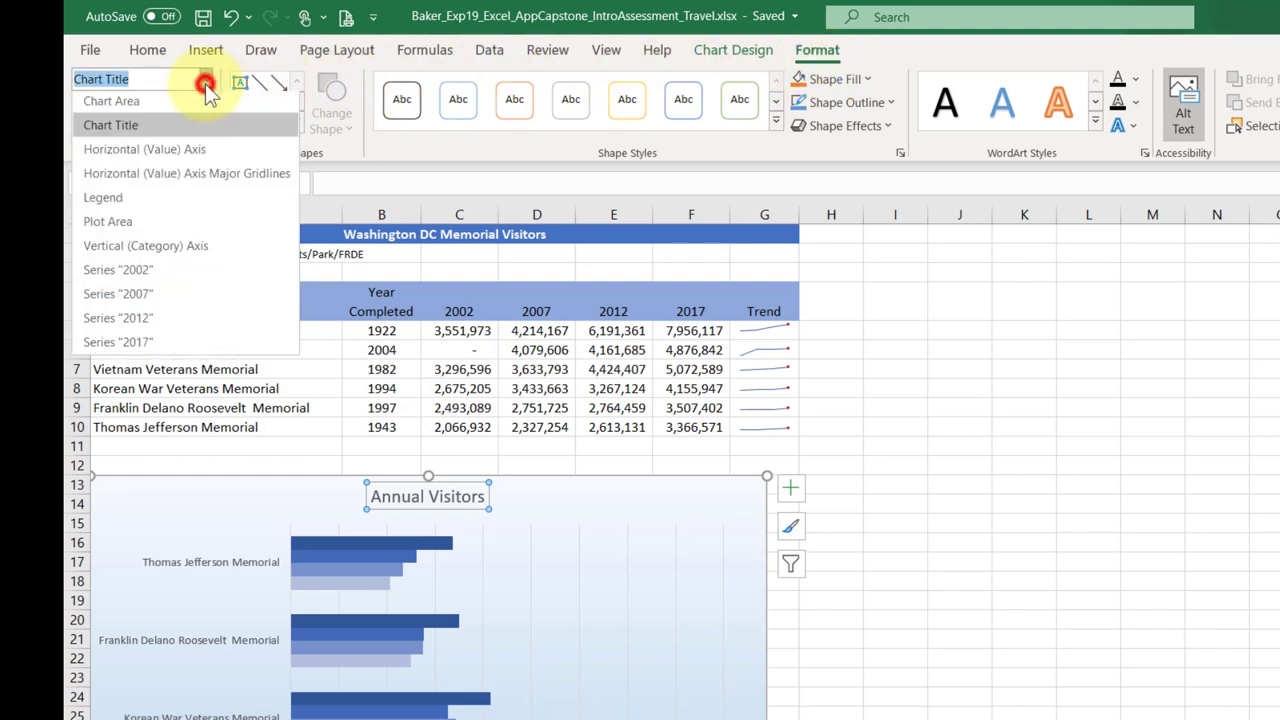
pyautogui.click(147, 128)
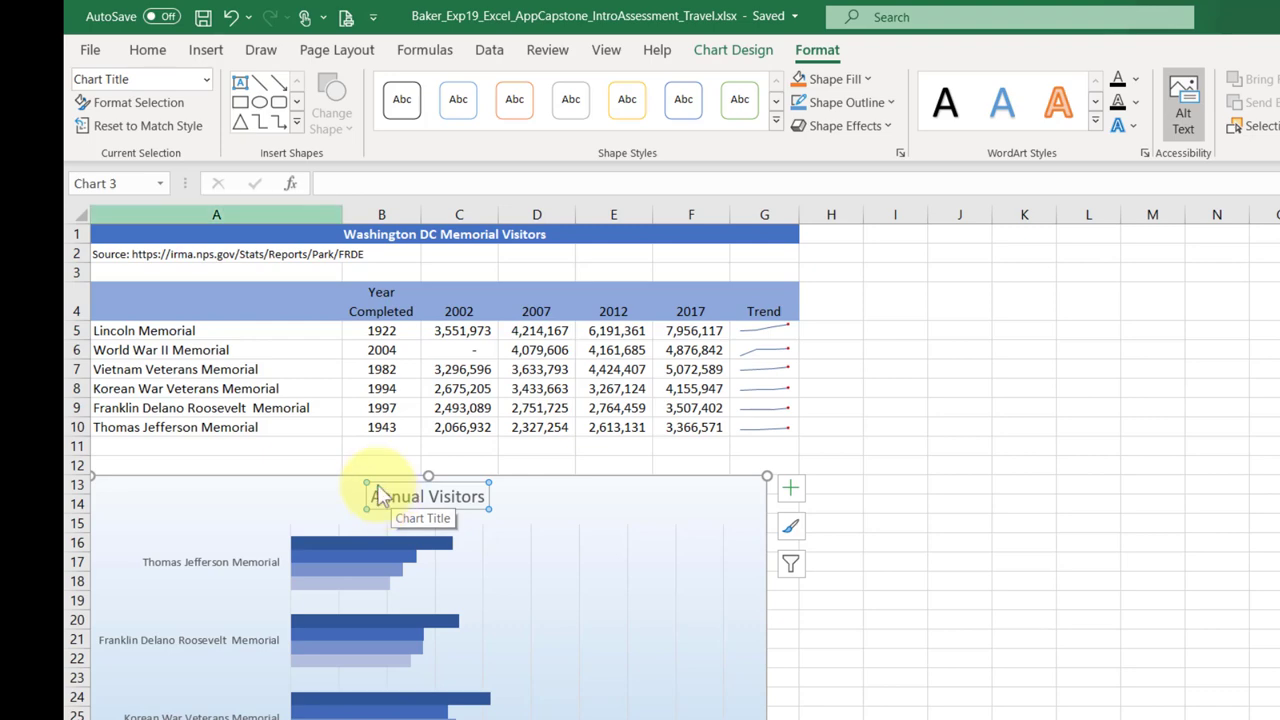
pyautogui.click(117, 112)
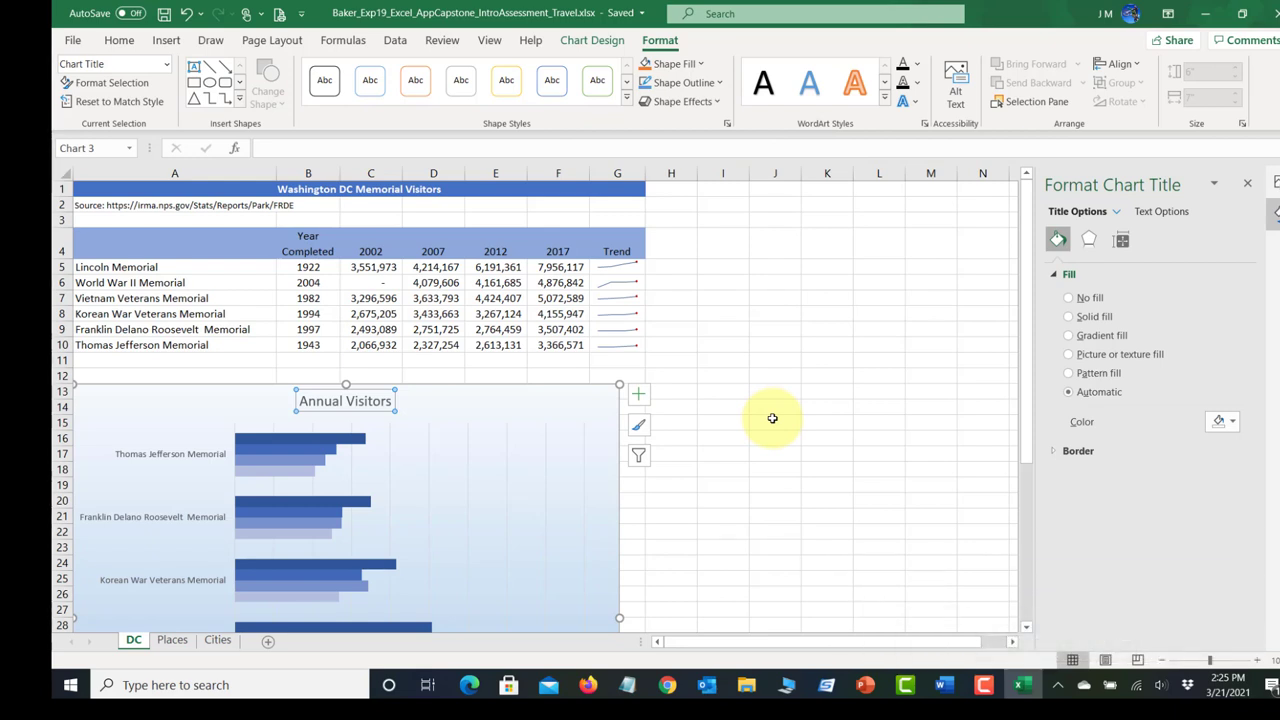
pyautogui.click(1172, 215)
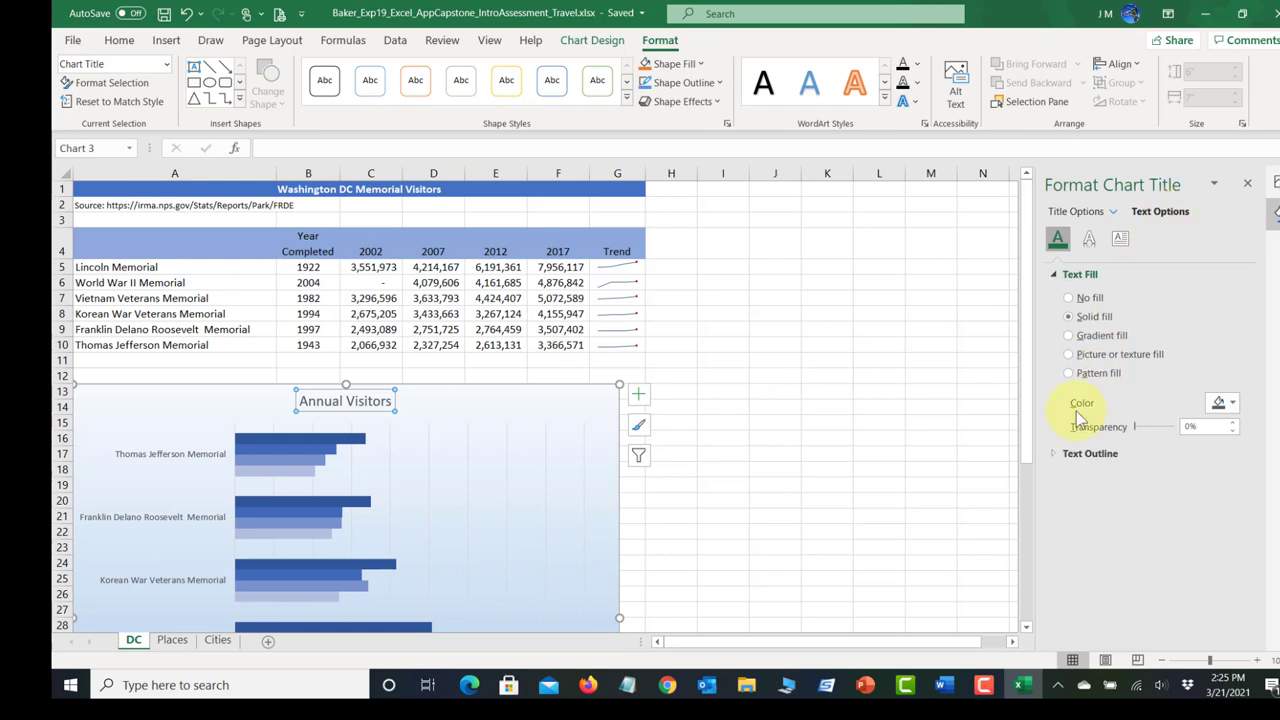
pyautogui.click(1232, 403)
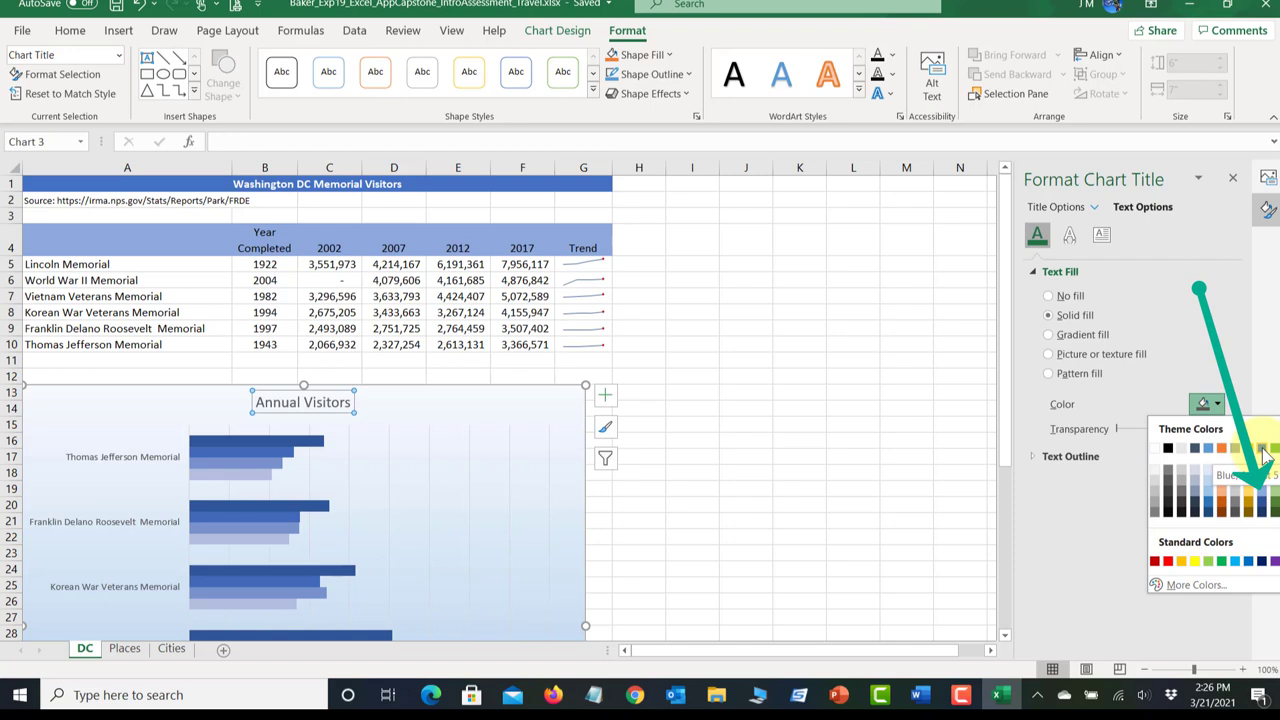
pyautogui.click(1265, 512)
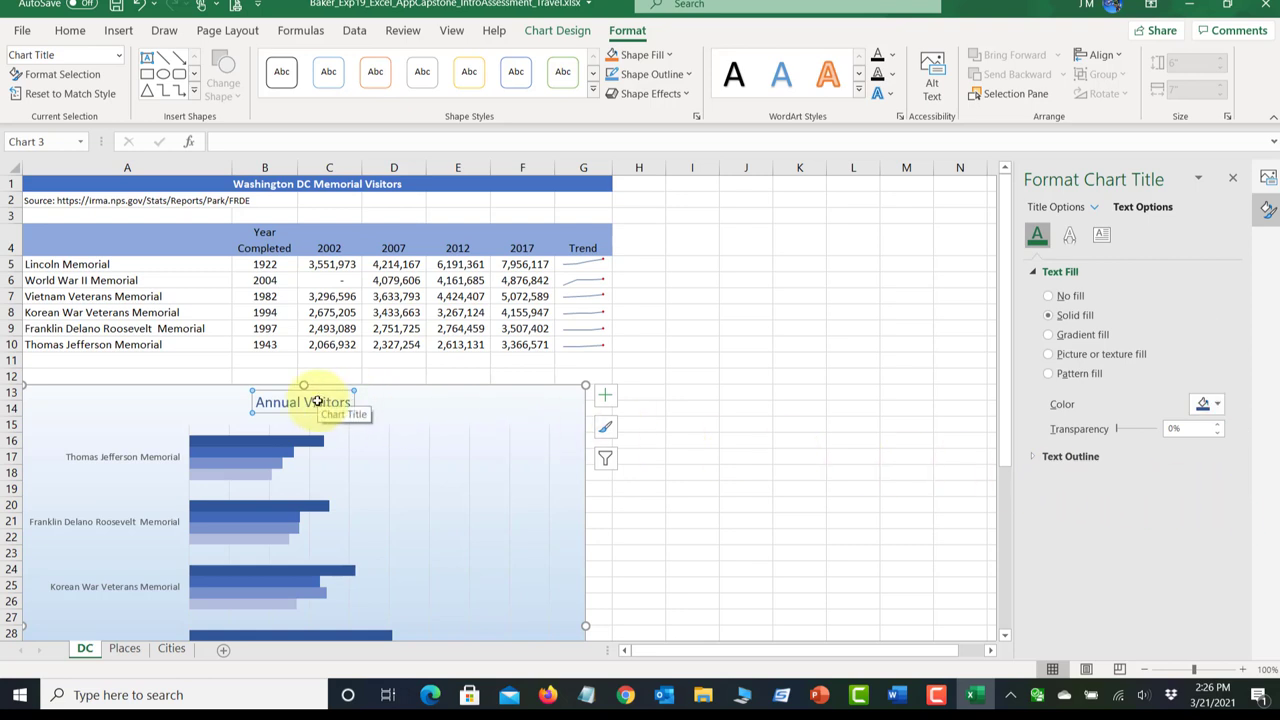
pyautogui.click(118, 8)
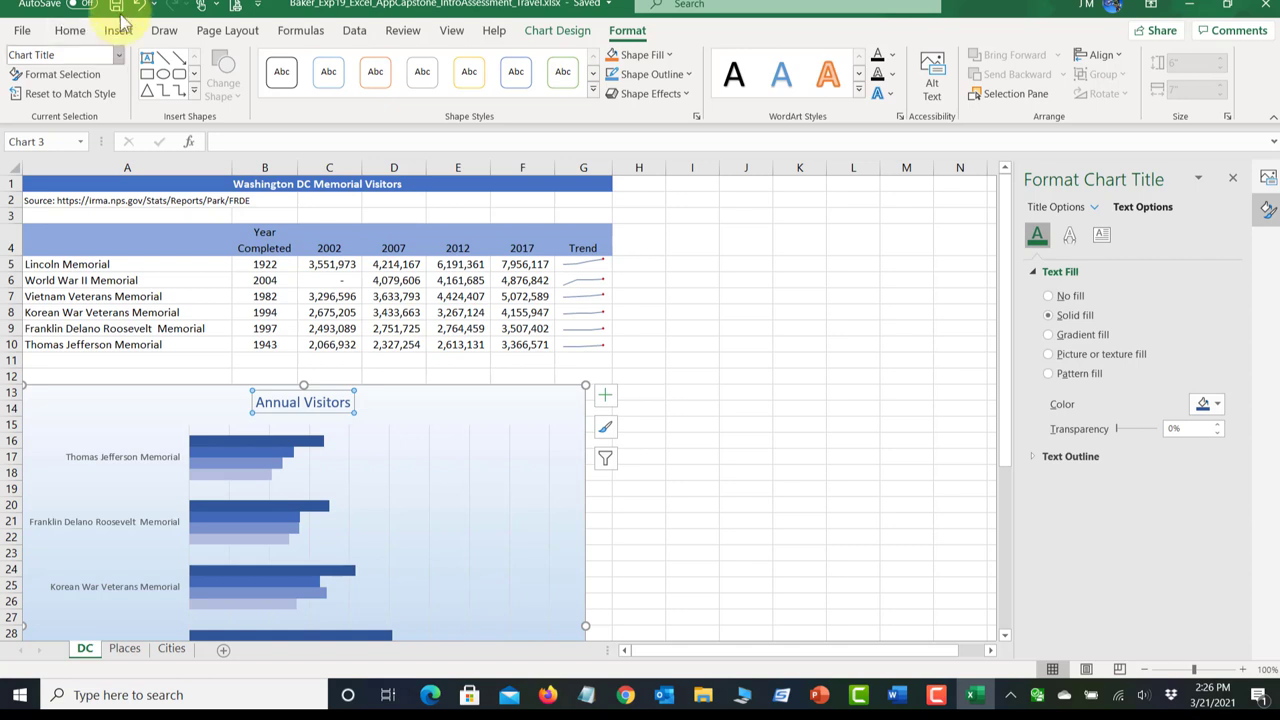
# Step: Apply the Blue, Accent 5, Darker 25% font color to the chart's vertical category axis labels and save the workbook
pyautogui.click(118, 62)
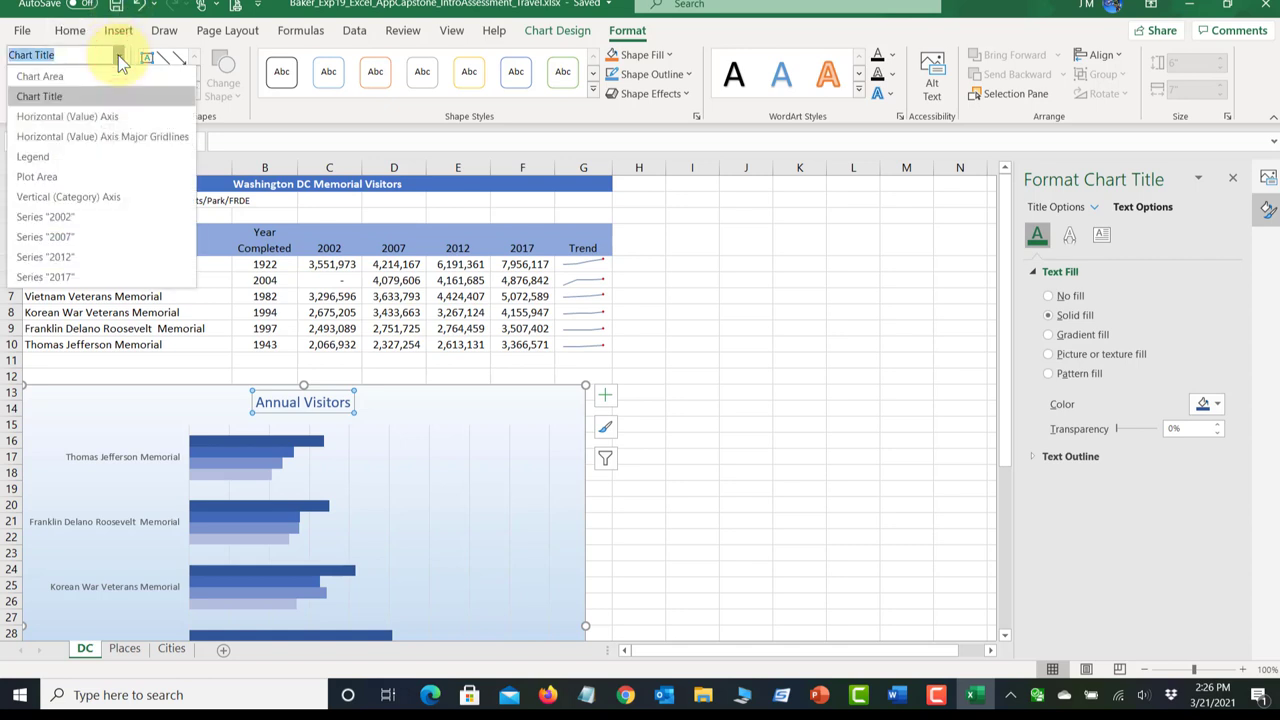
pyautogui.press('Down')
pyautogui.press('Down')
pyautogui.press('Down')
pyautogui.press('Down')
pyautogui.press('Down')
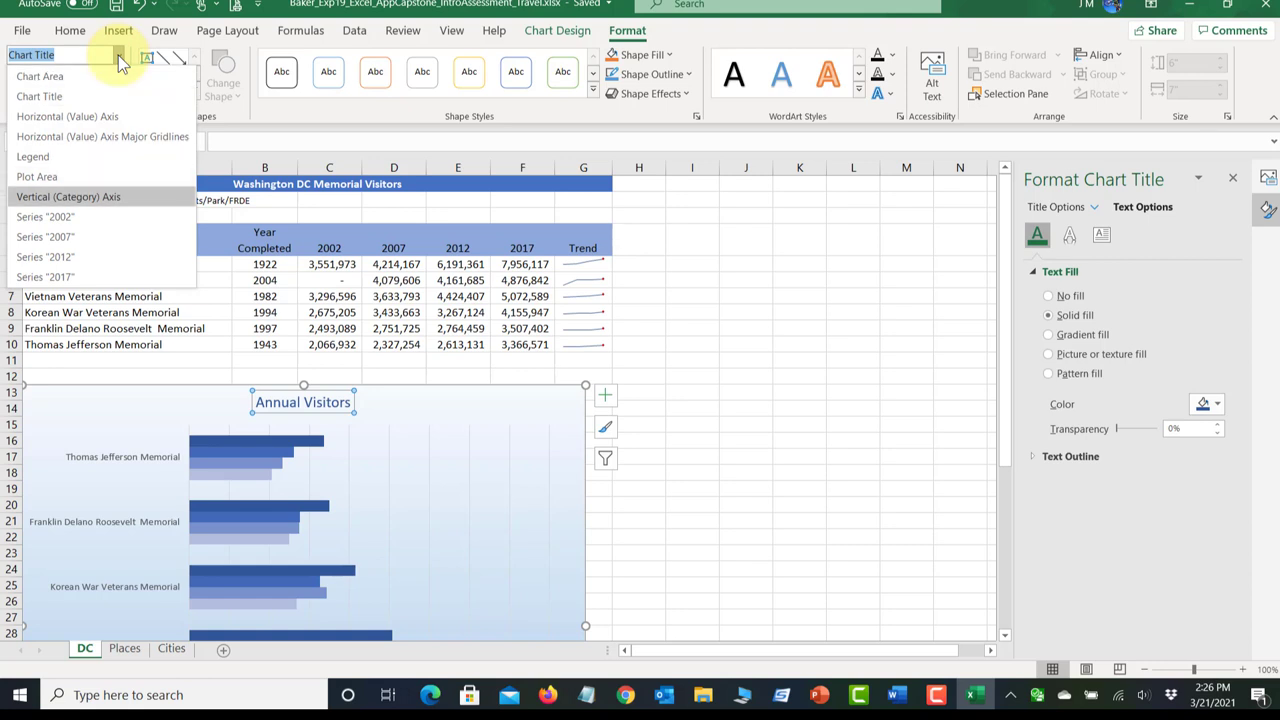
pyautogui.click(108, 197)
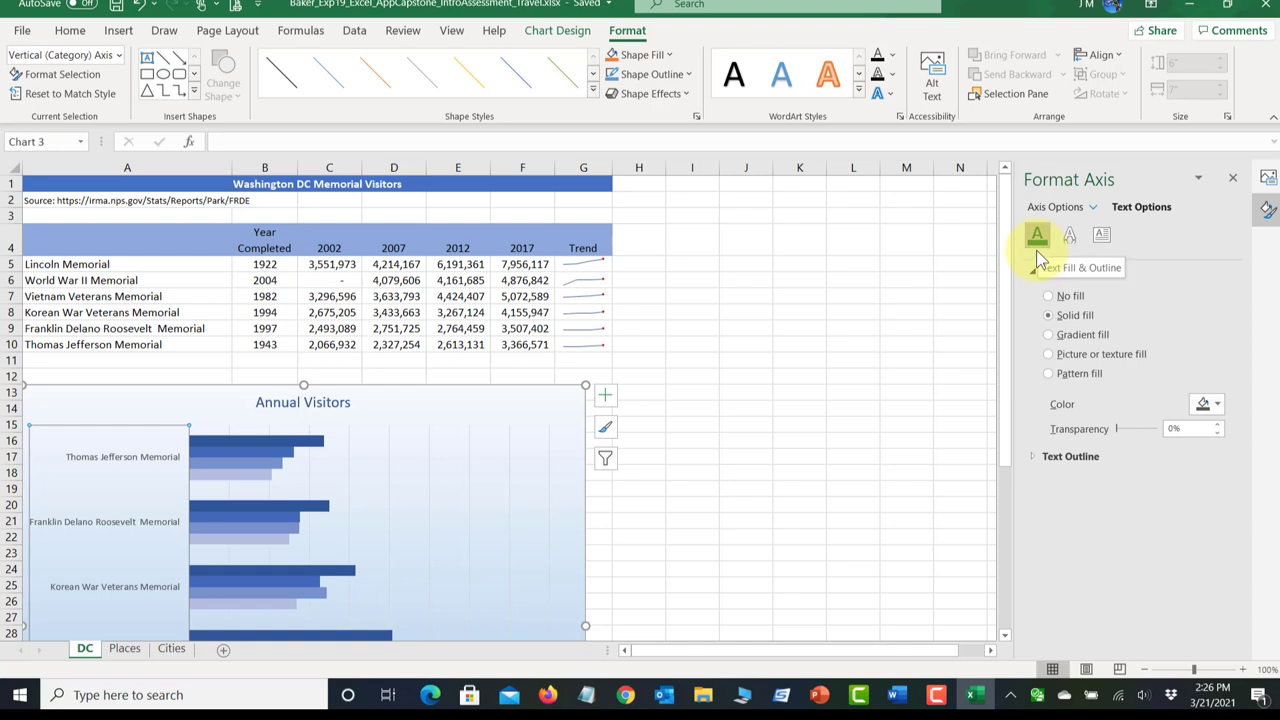
pyautogui.click(1216, 408)
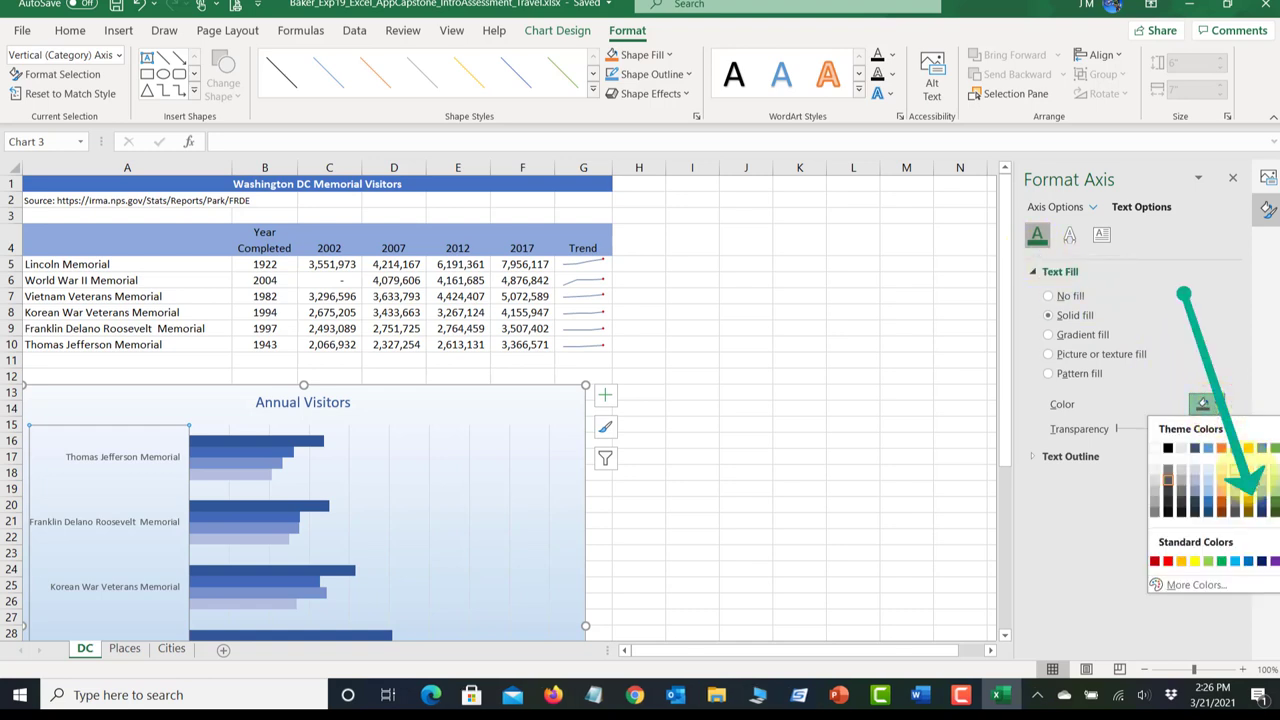
pyautogui.click(1264, 510)
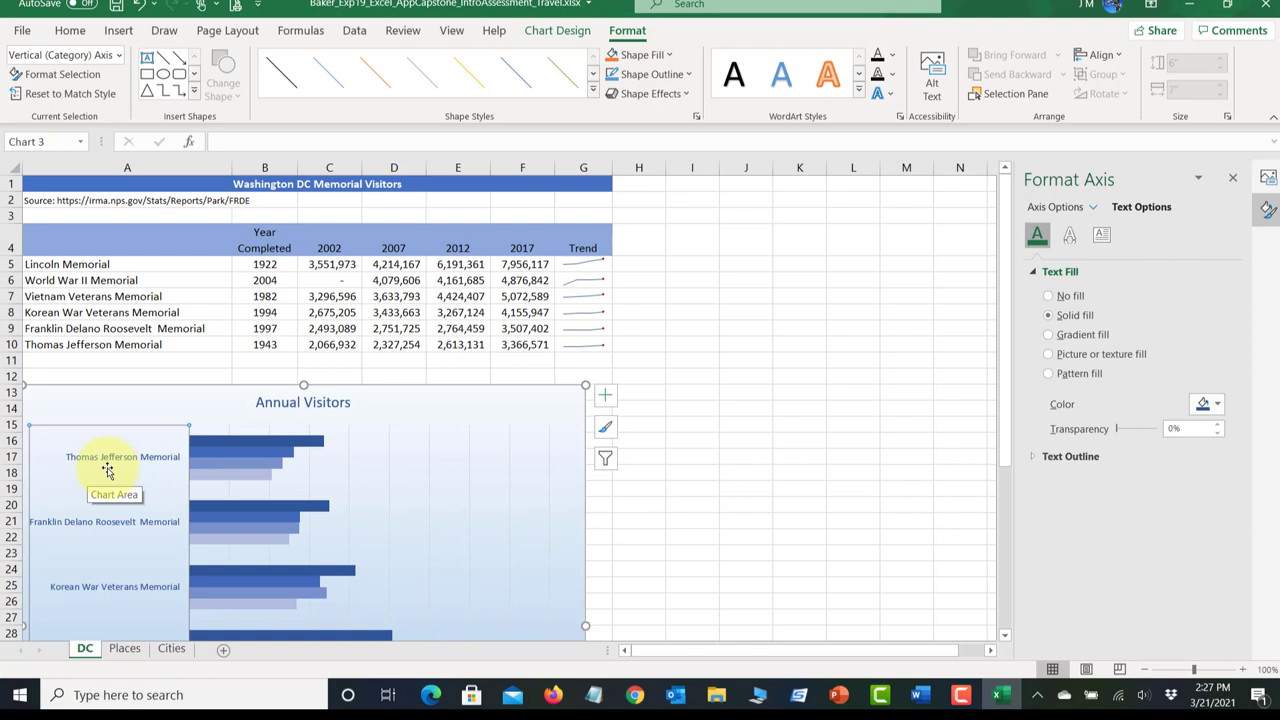
pyautogui.click(120, 6)
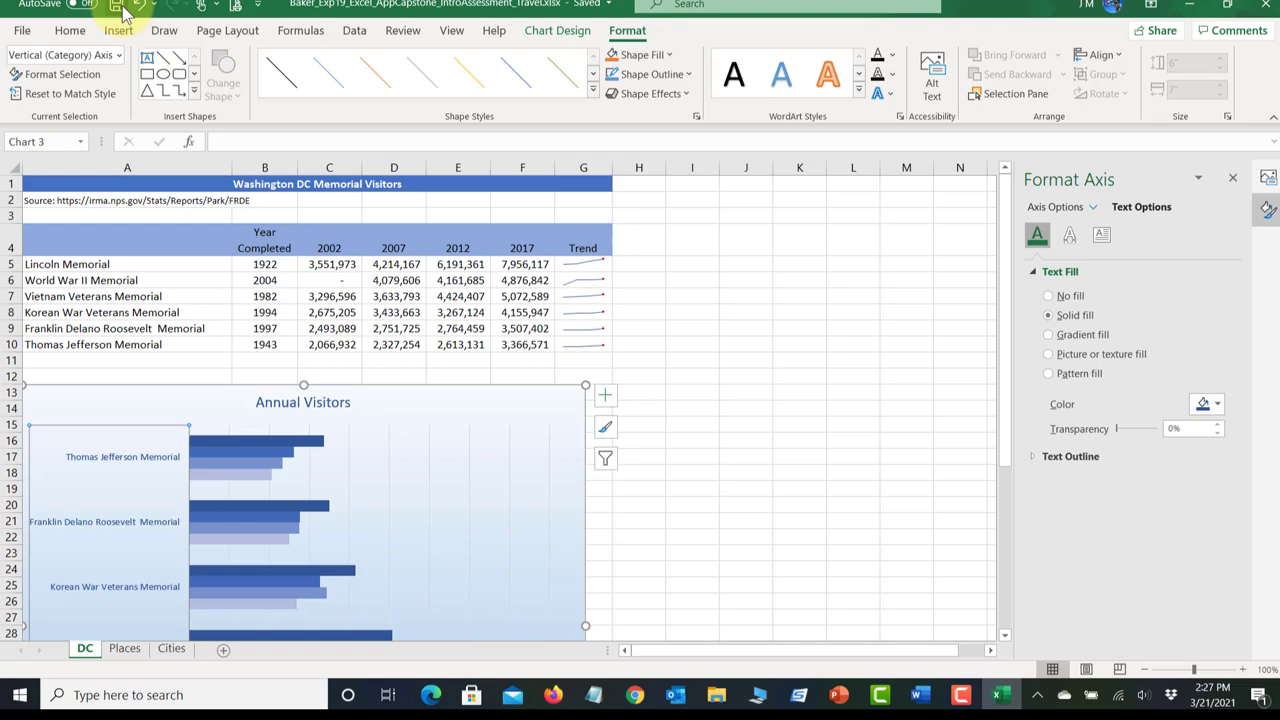
# Step: Change the display units of the chart's horizontal value axis to Millions
pyautogui.scroll(-2, 465, 492)
pyautogui.scroll(-3, 465, 492)
pyautogui.scroll(-2, 465, 492)
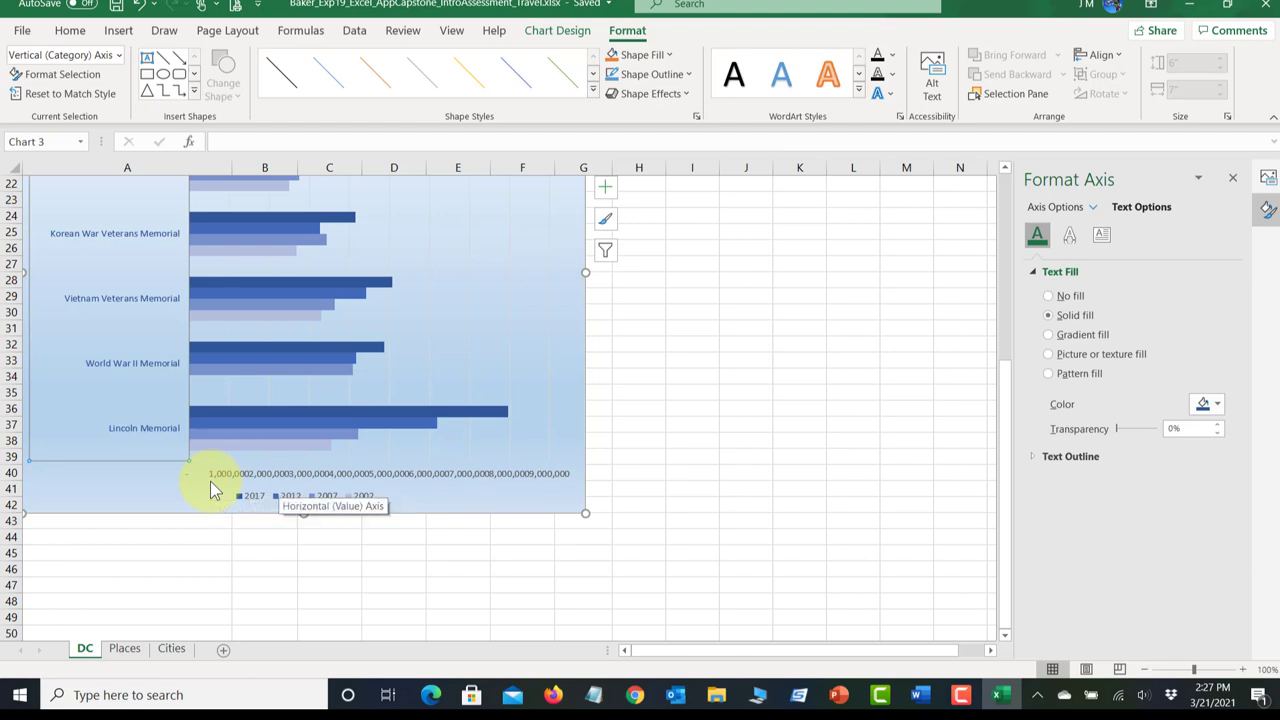
pyautogui.click(280, 478)
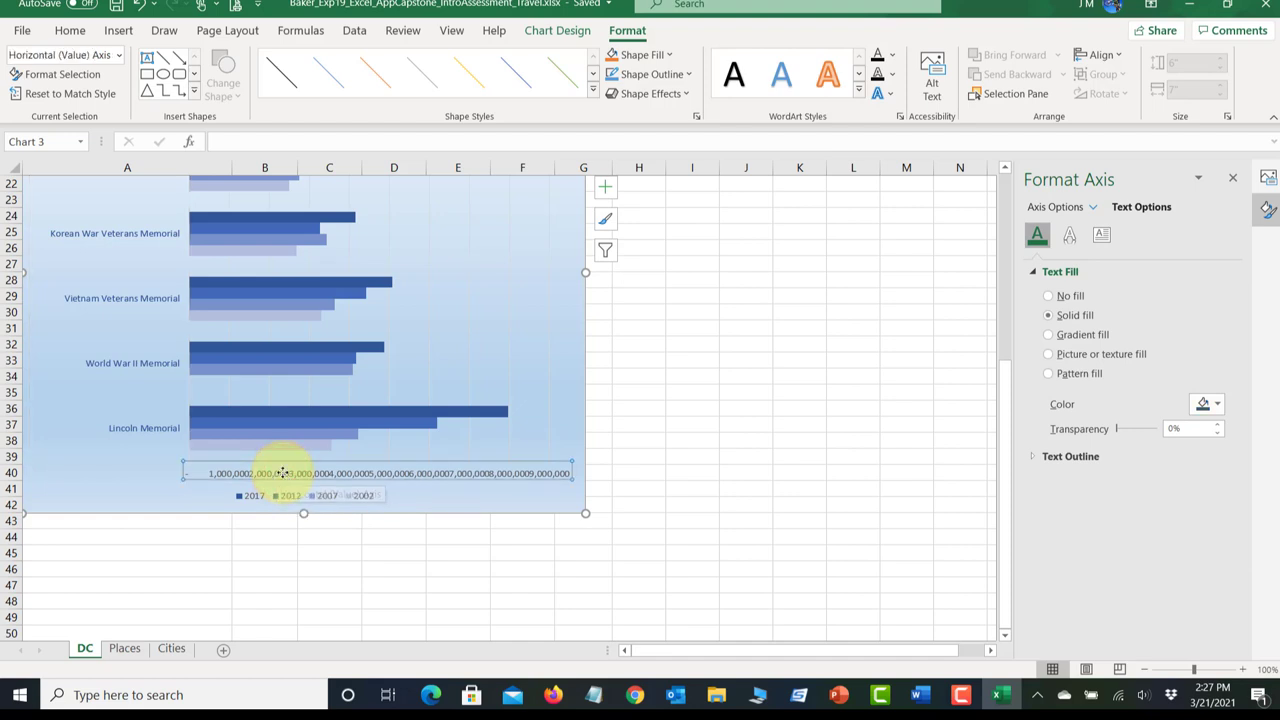
pyautogui.click(1064, 206)
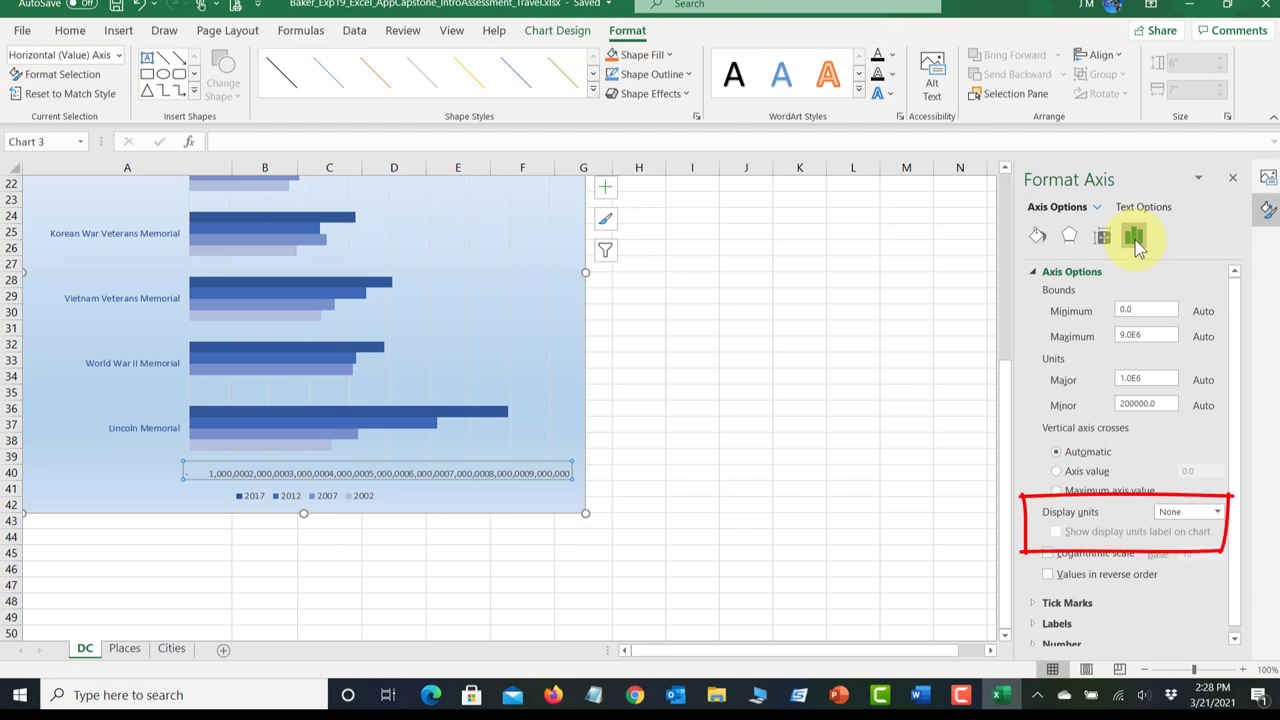
pyautogui.click(1217, 512)
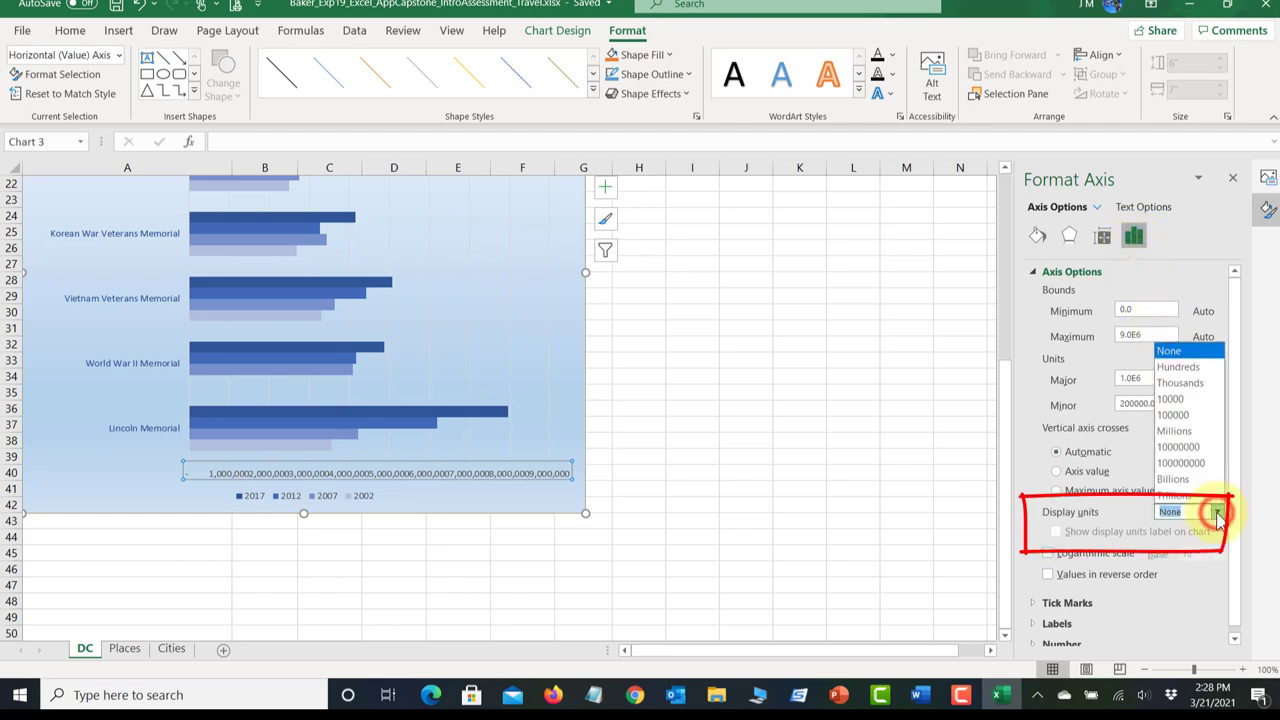
pyautogui.click(1180, 431)
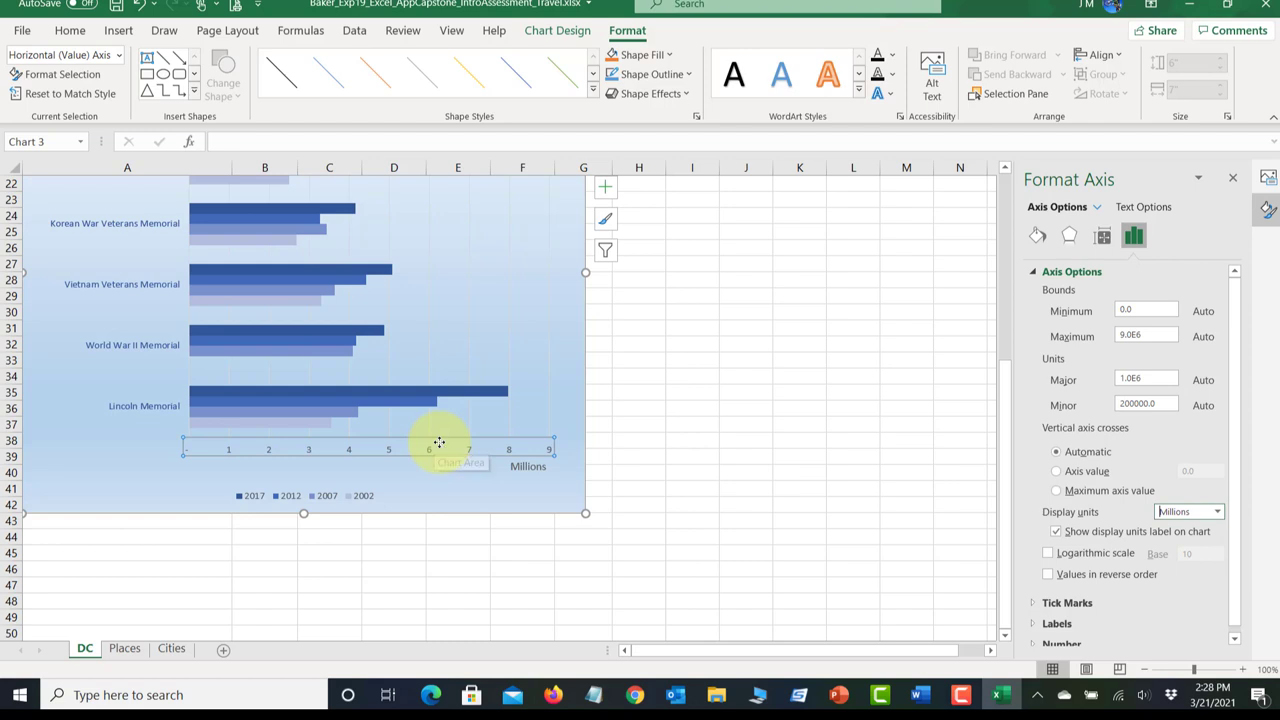
# Step: Apply the Blue, Accent 5, Darker 25% font color to the horizontal value axis labels
pyautogui.click(1143, 207)
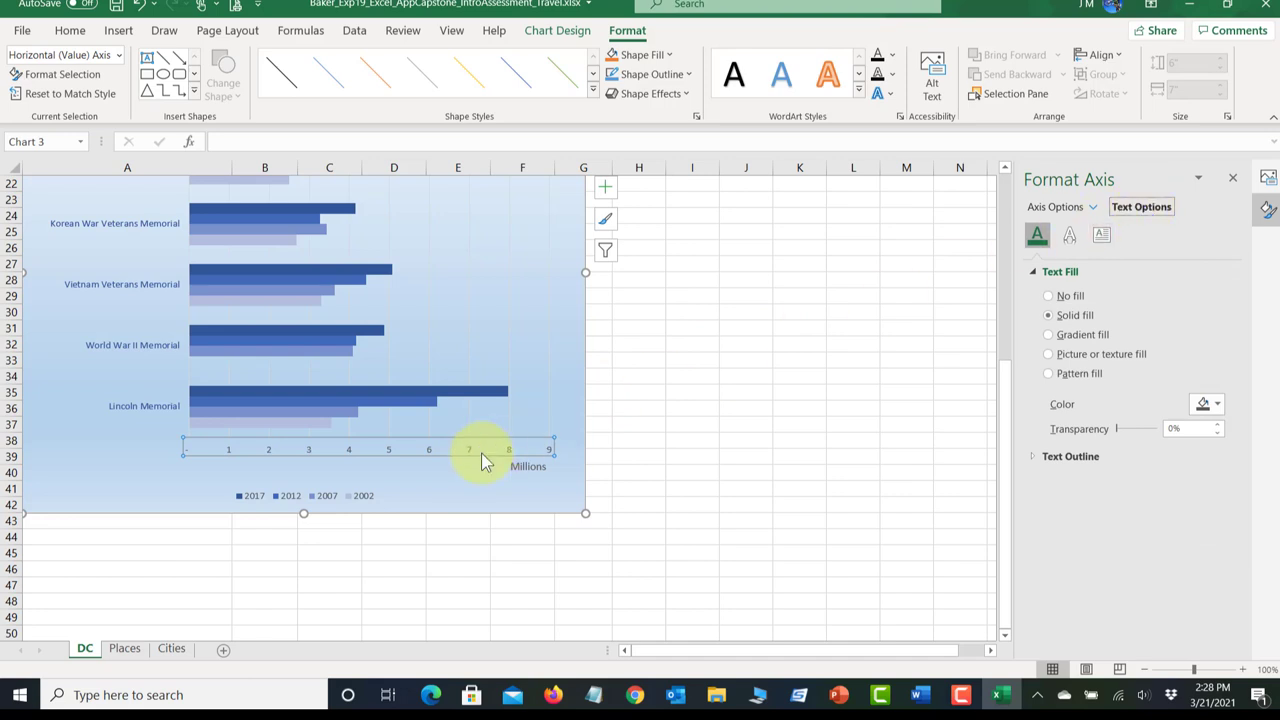
pyautogui.click(1216, 404)
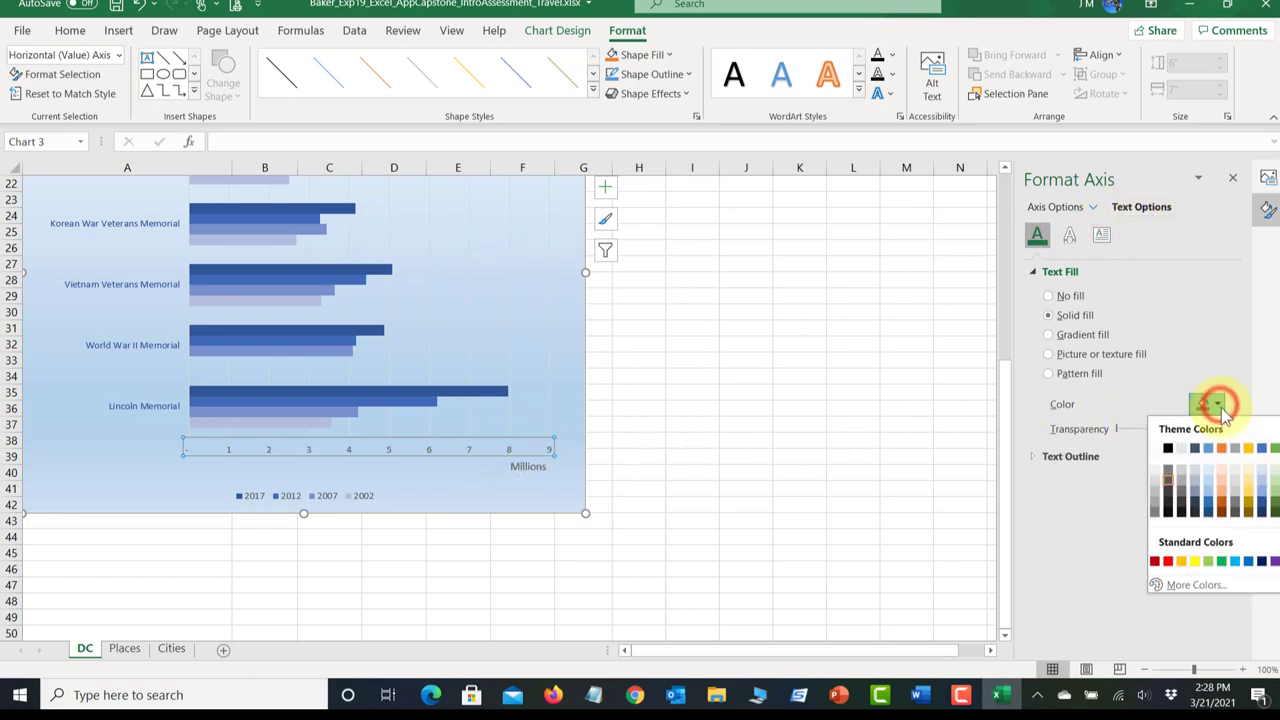
pyautogui.click(1262, 507)
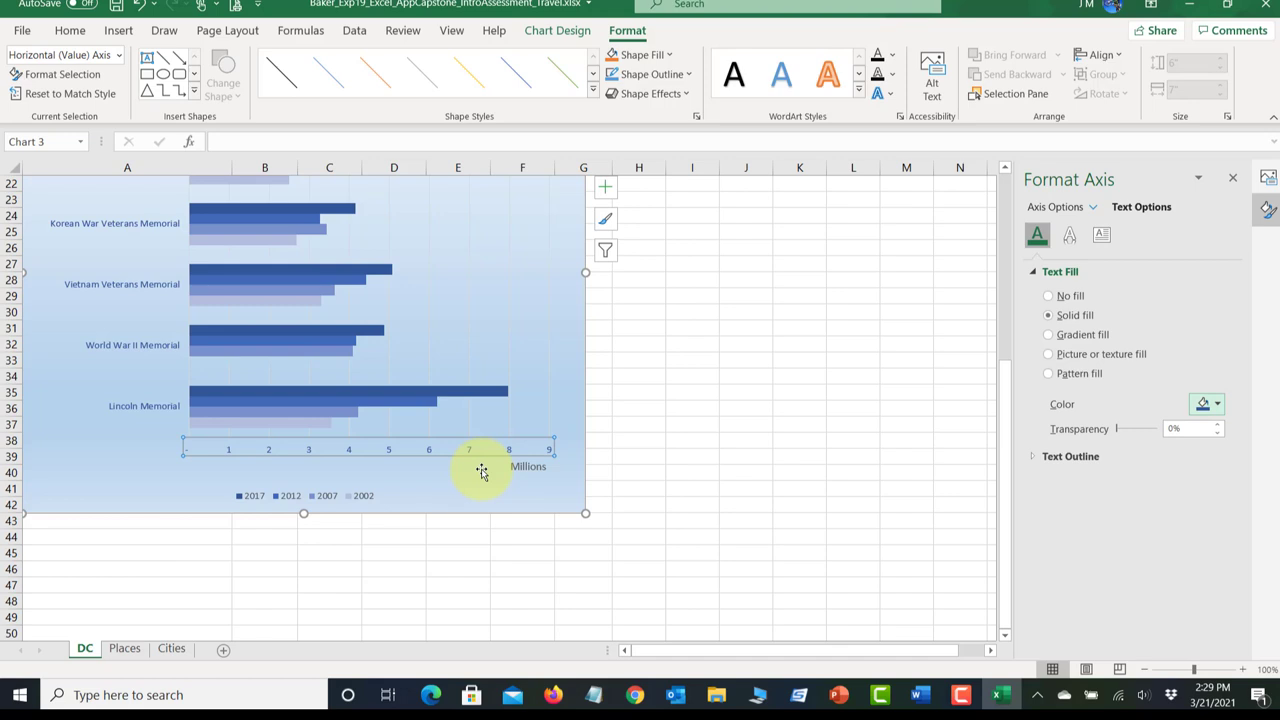
# Step: Add Primary Minor Vertical gridlines to the Annual Visitors chart and save the workbook
pyautogui.scroll(4, 622, 462)
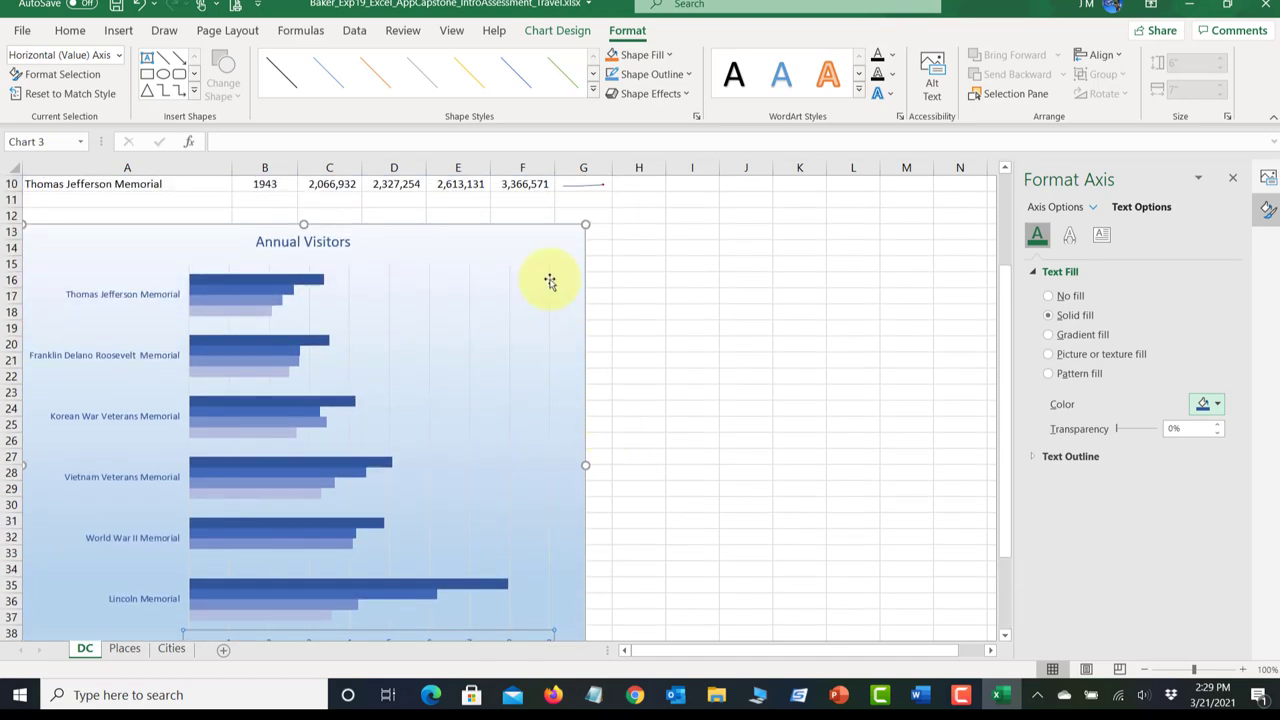
pyautogui.click(533, 238)
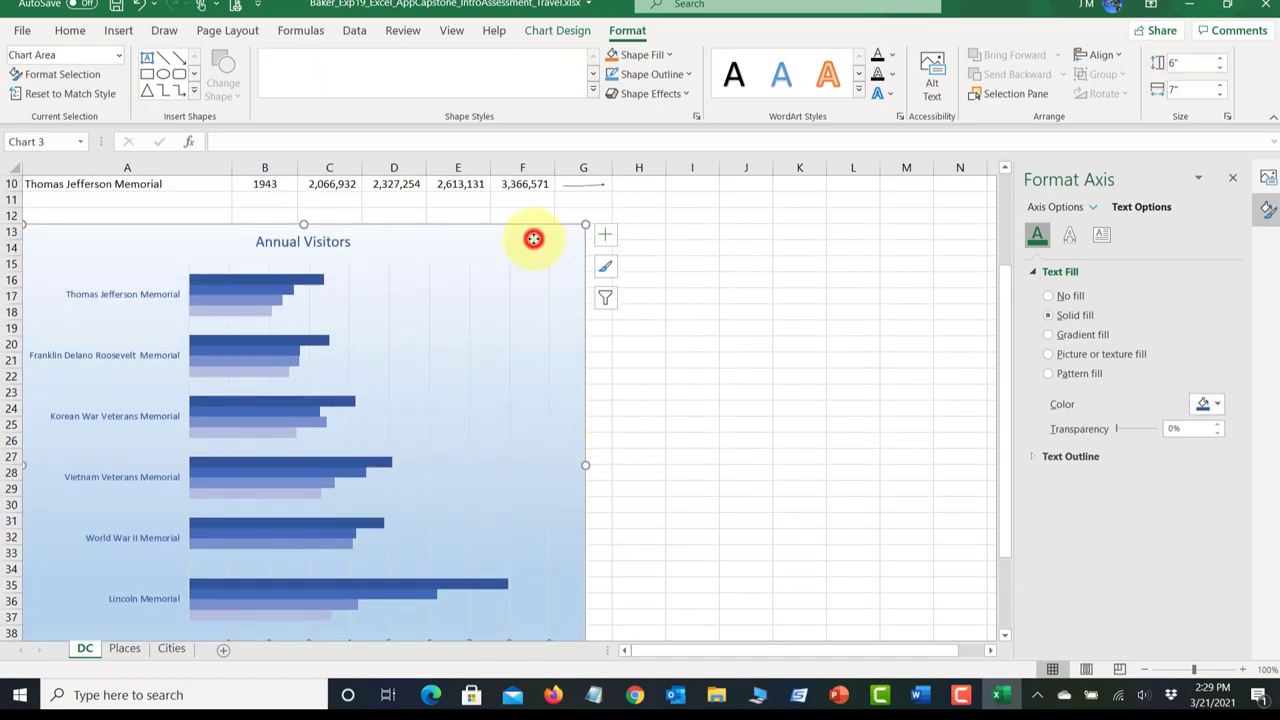
pyautogui.click(604, 241)
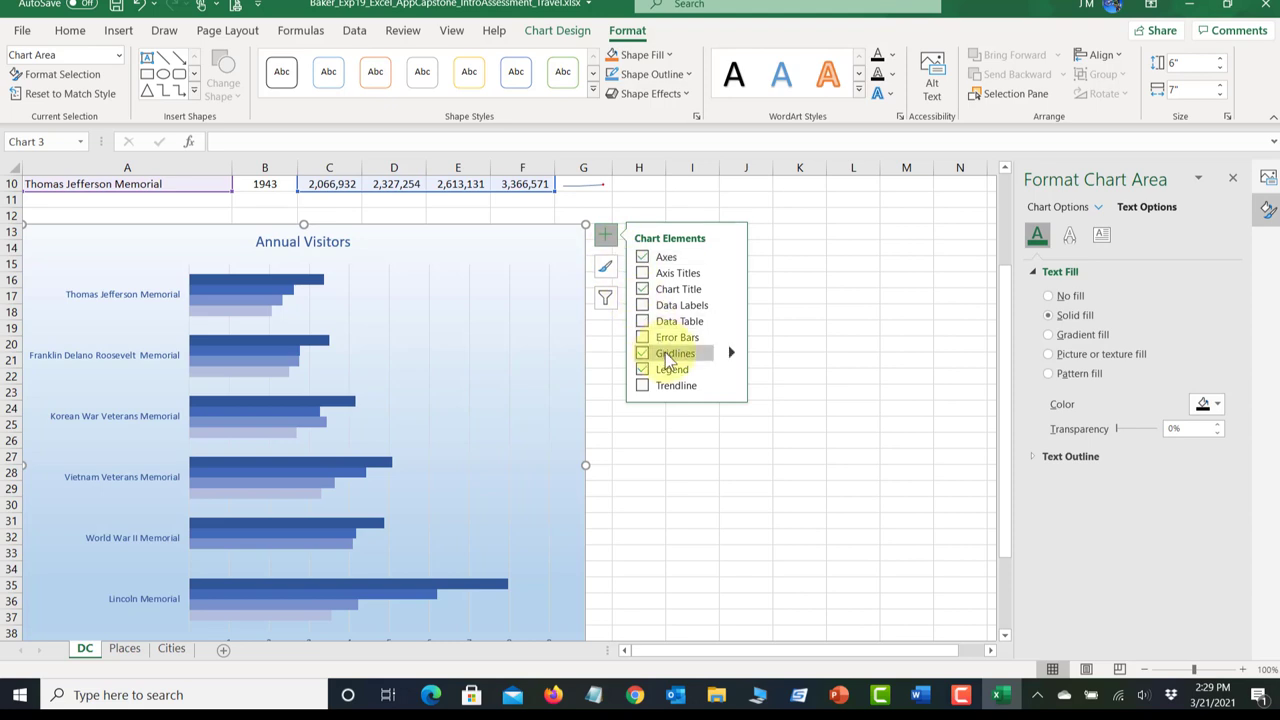
pyautogui.click(730, 352)
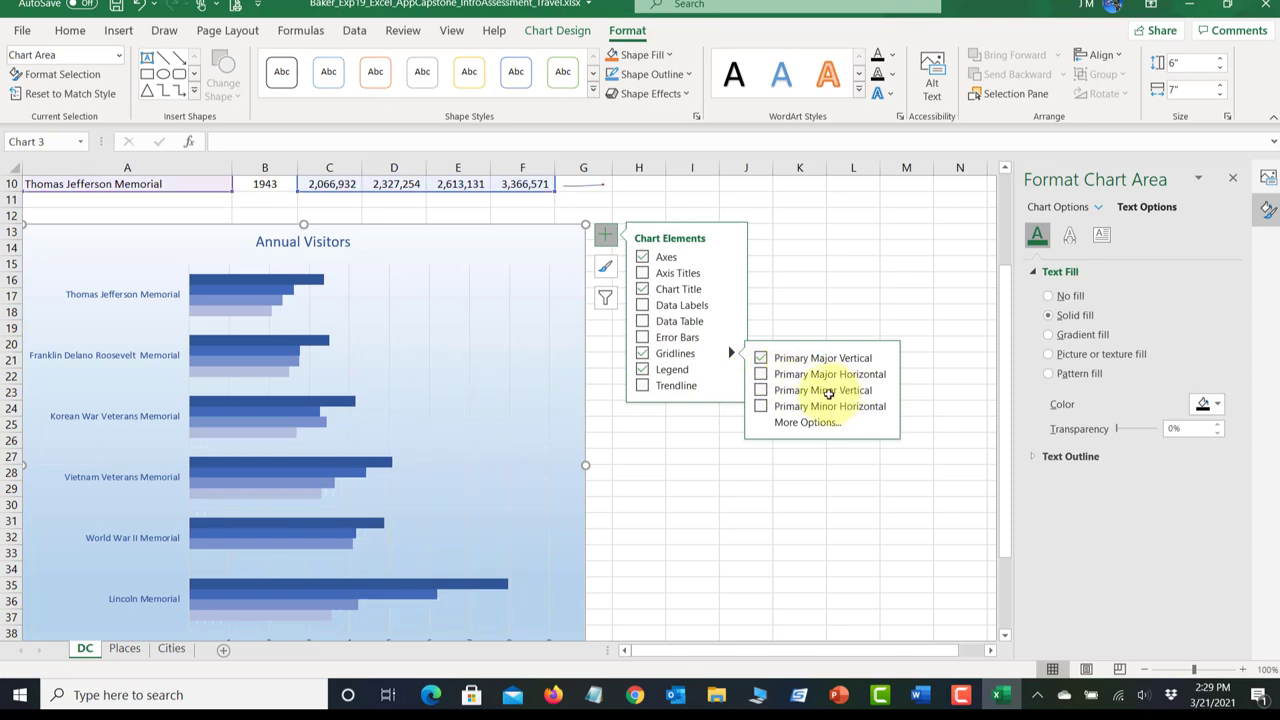
pyautogui.click(761, 392)
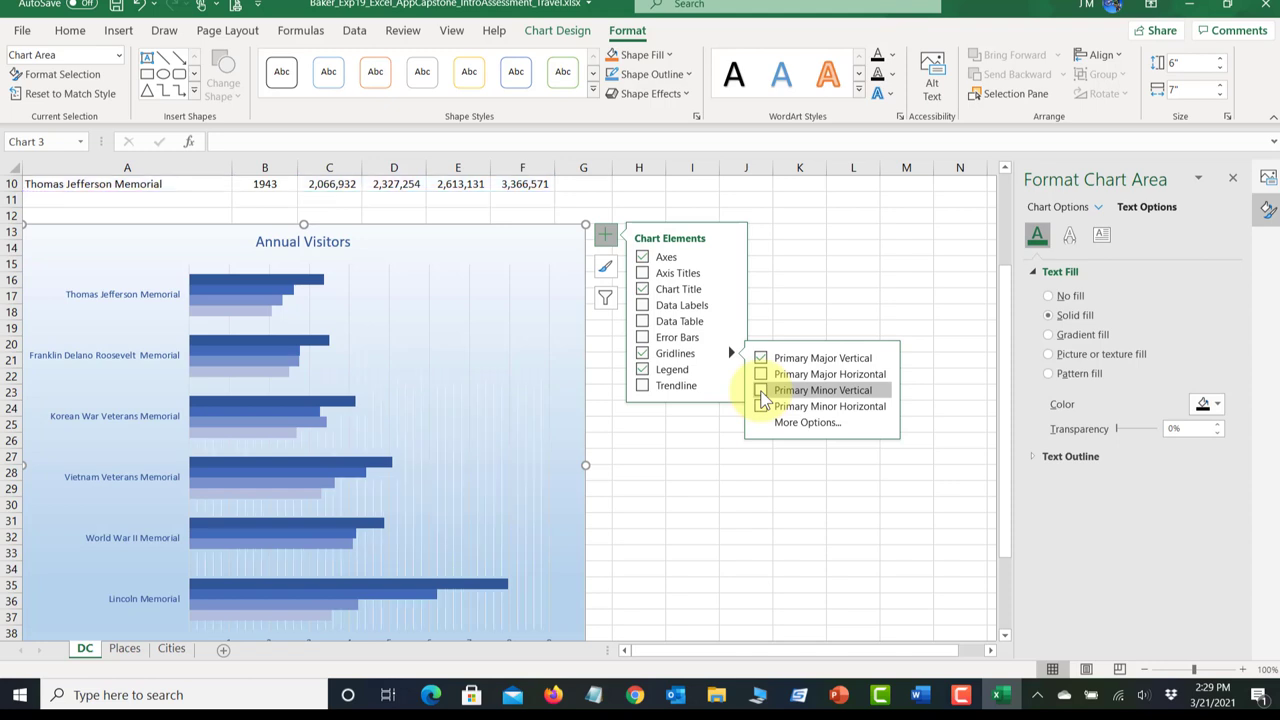
pyautogui.click(761, 391)
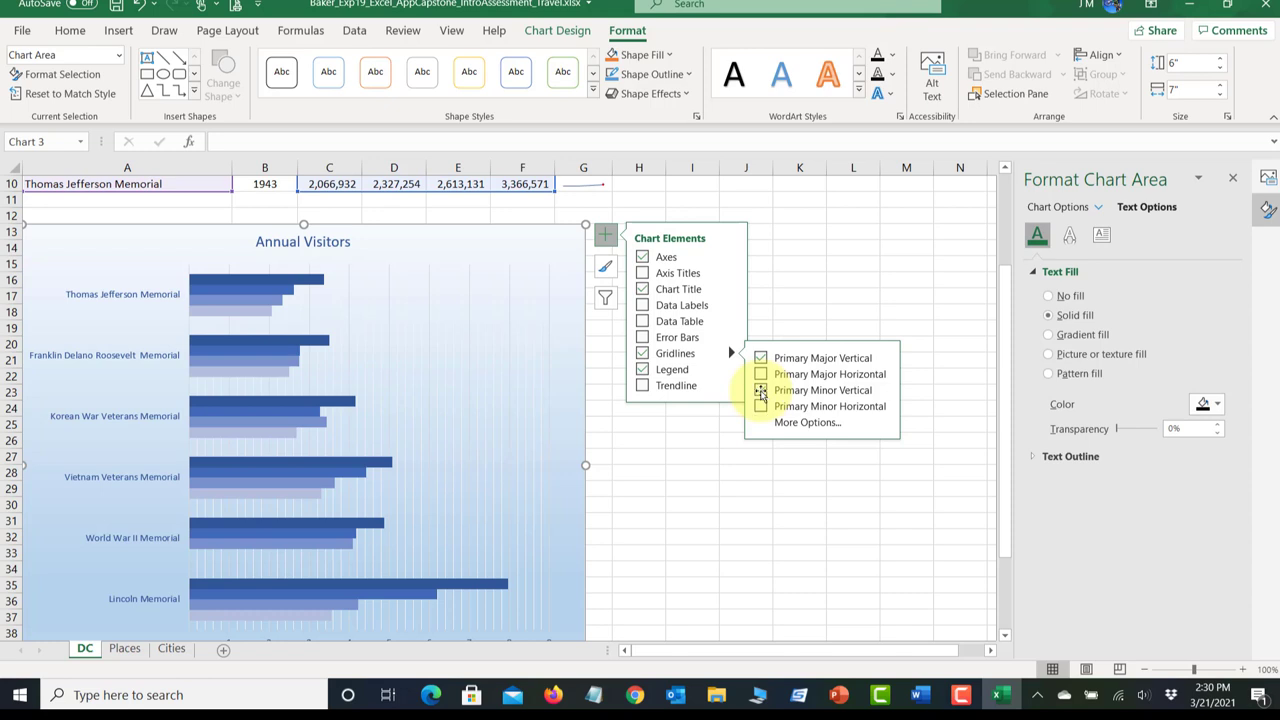
pyautogui.click(363, 430)
pyautogui.scroll(-2, 363, 430)
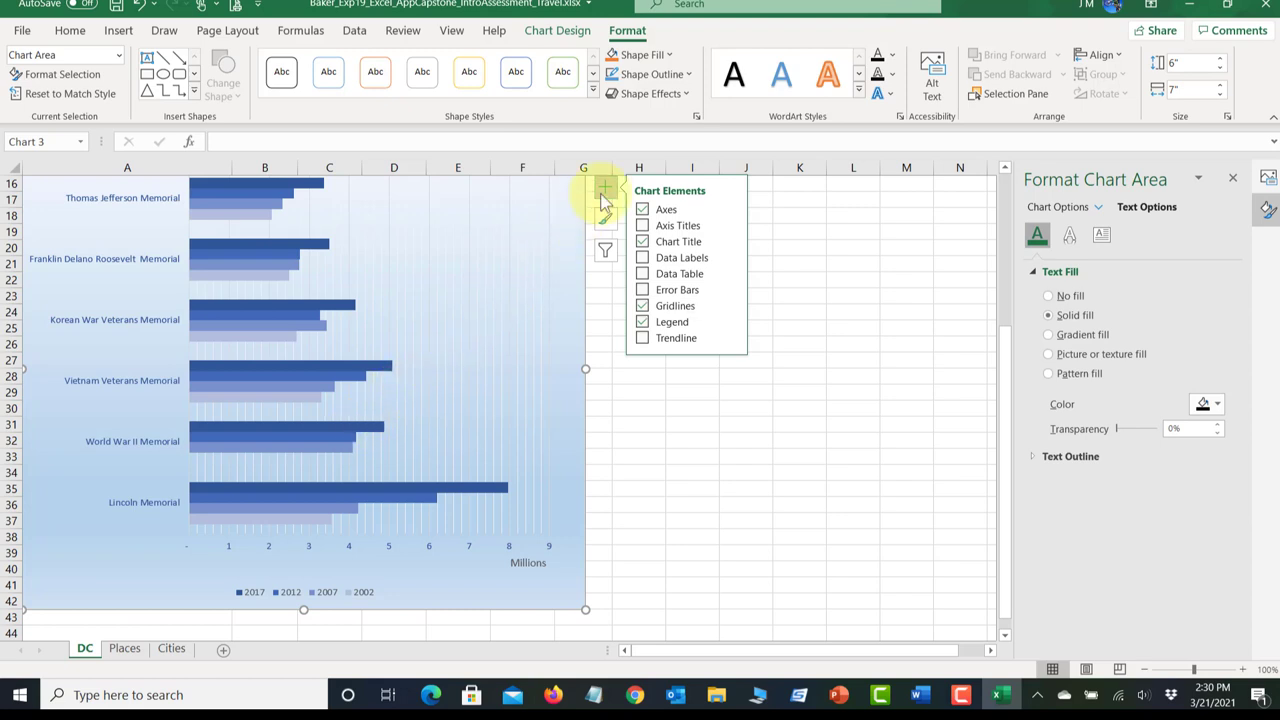
pyautogui.click(606, 194)
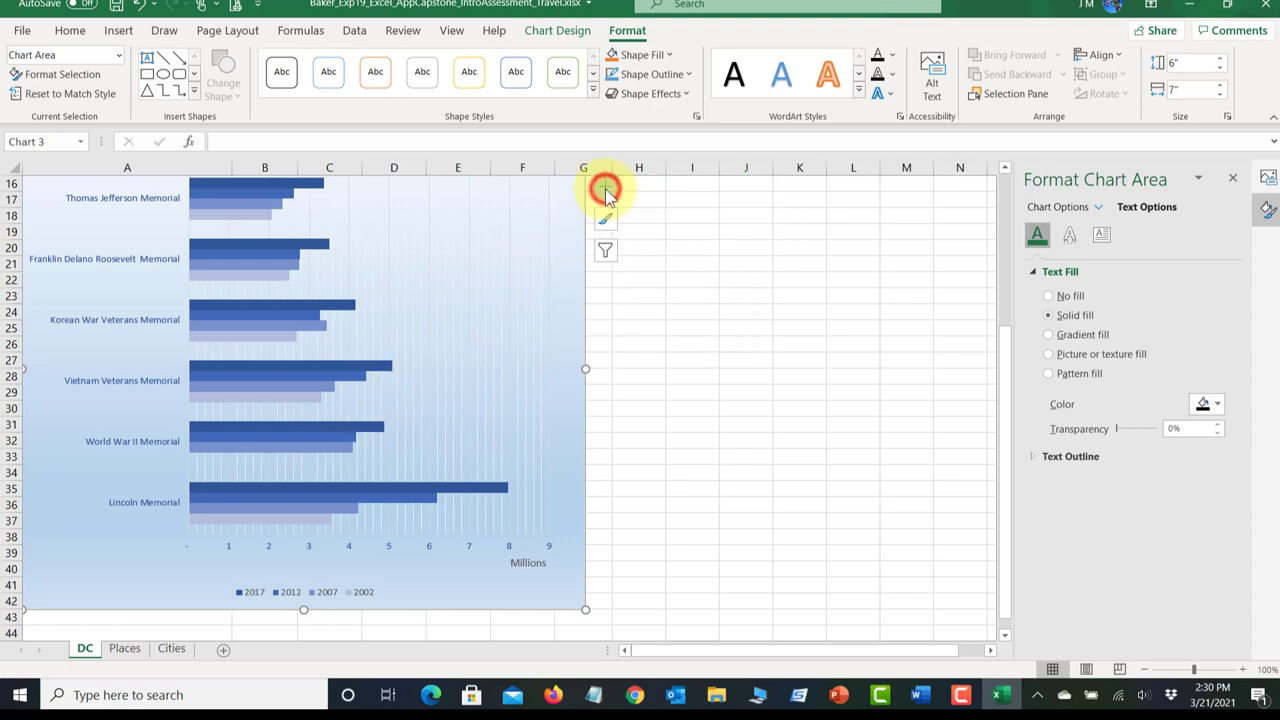
pyautogui.click(118, 7)
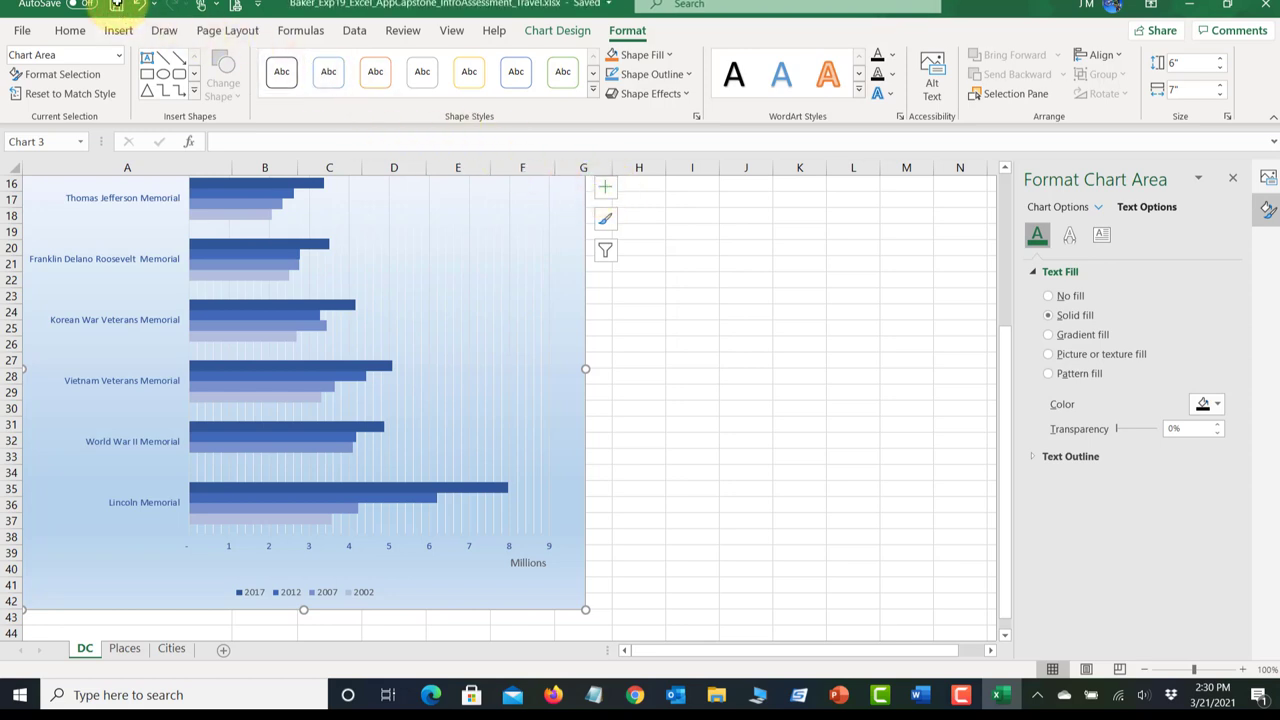
# Step: Switch to the Word instructions, read step 12 on the next page, and return to the Excel workbook
pyautogui.click(918, 692)
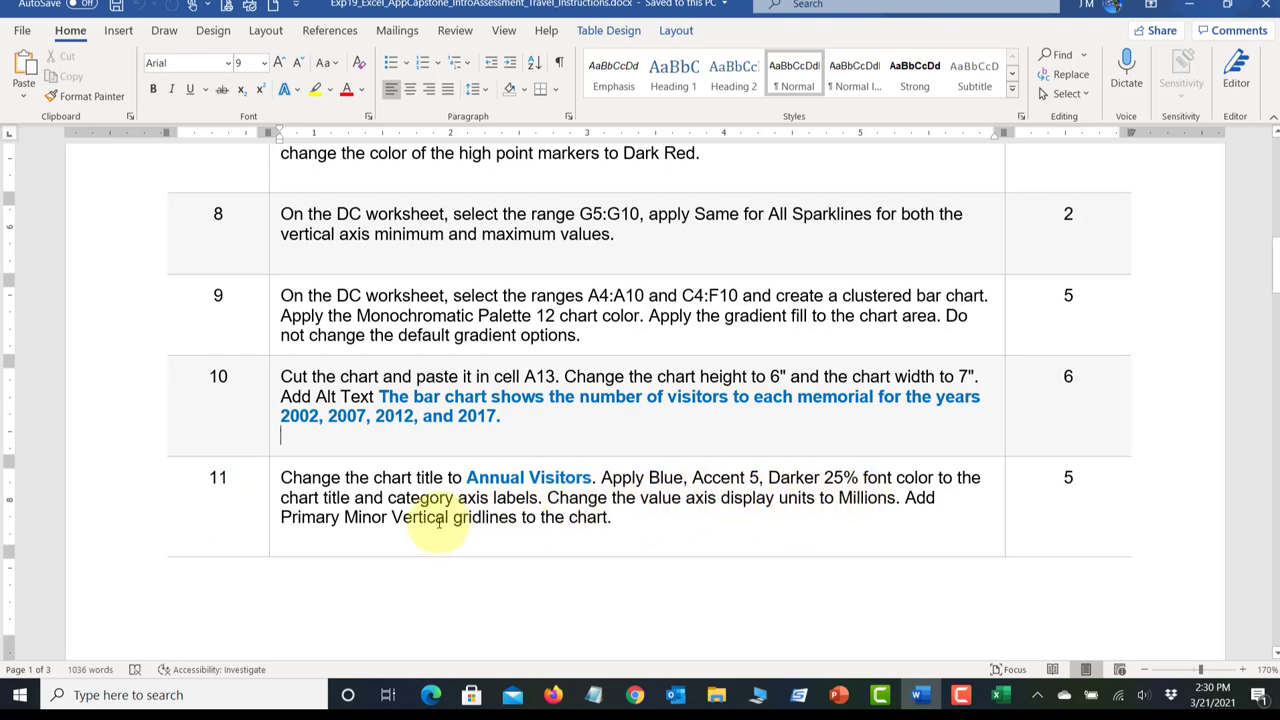
pyautogui.scroll(-10, 438, 522)
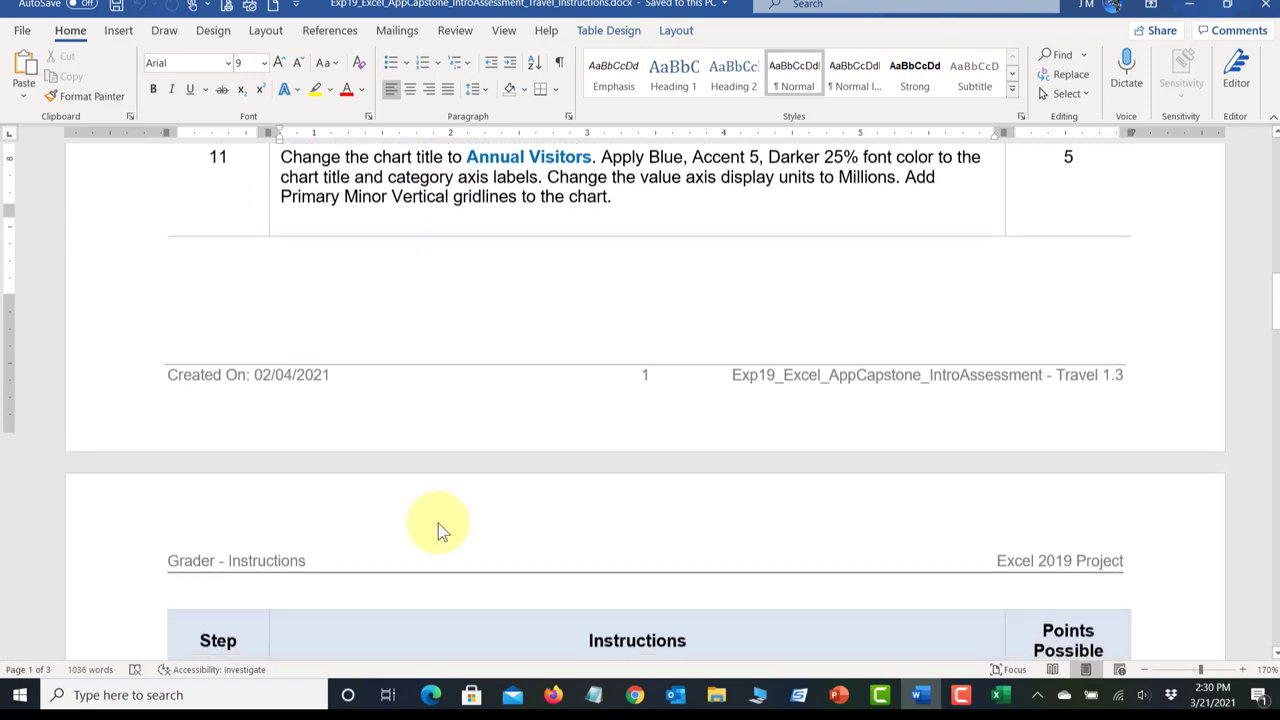
pyautogui.scroll(-2, 438, 522)
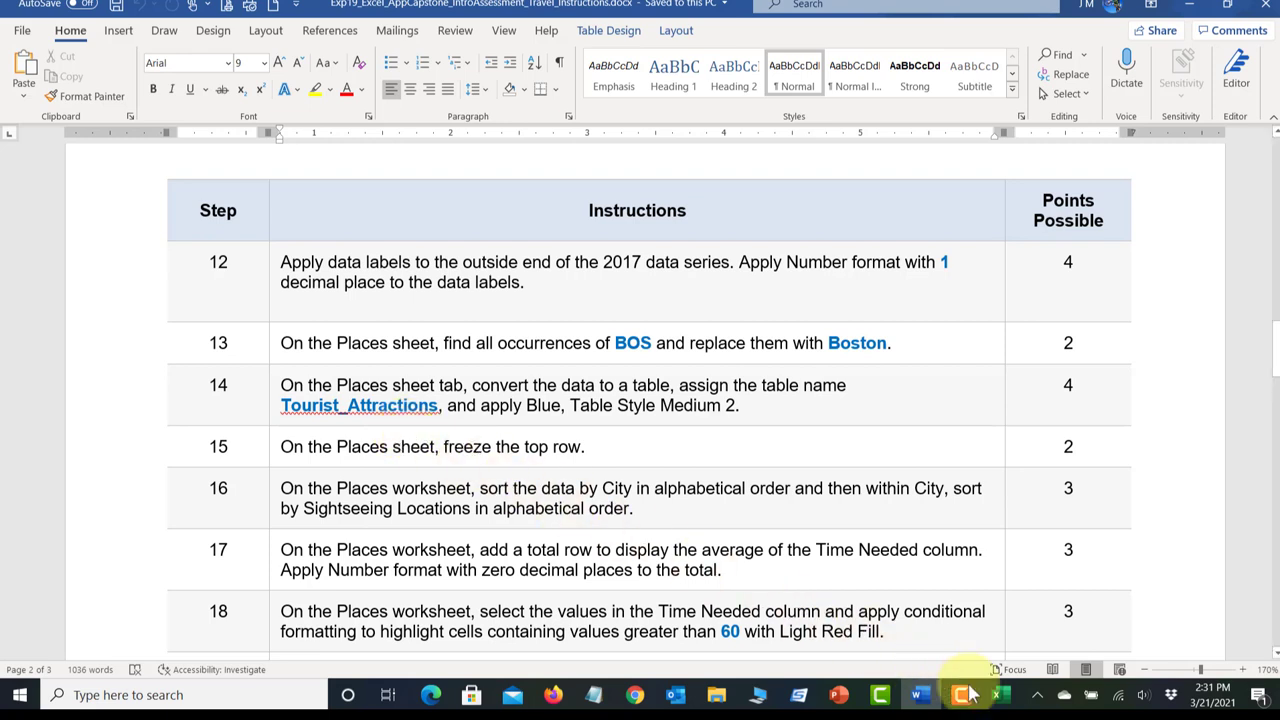
pyautogui.click(1000, 697)
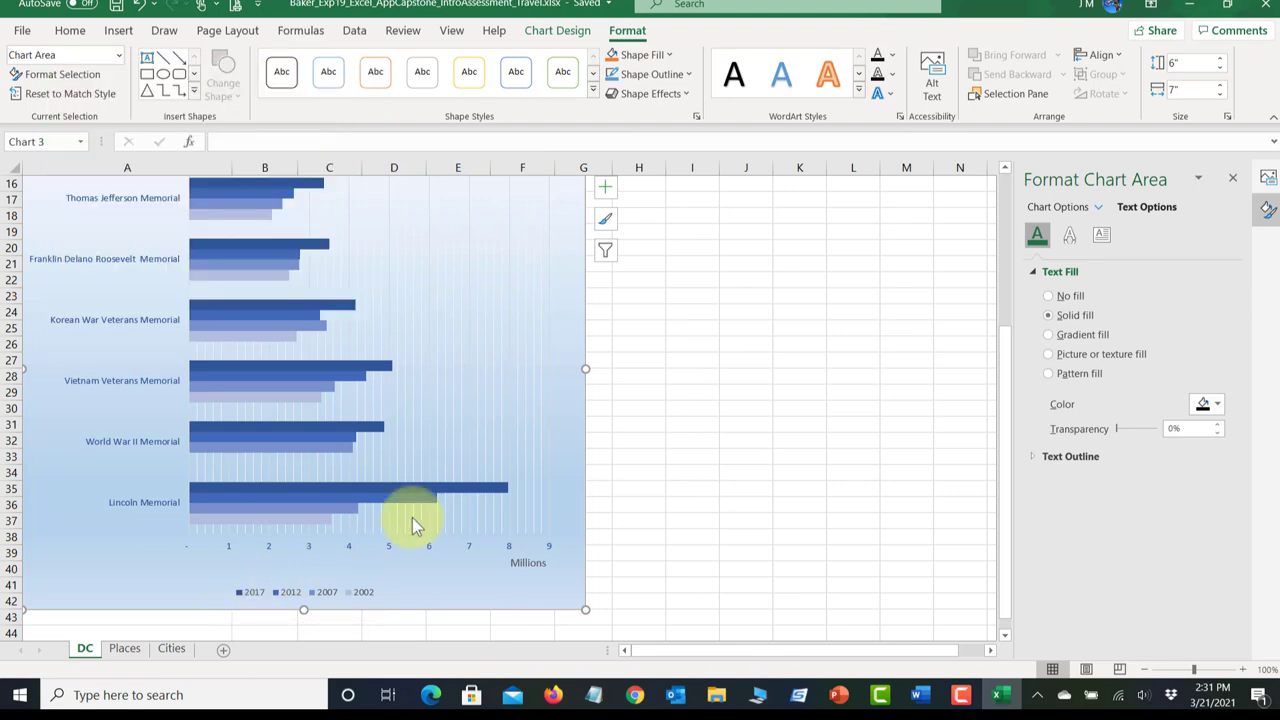
pyautogui.moveTo(476, 491)
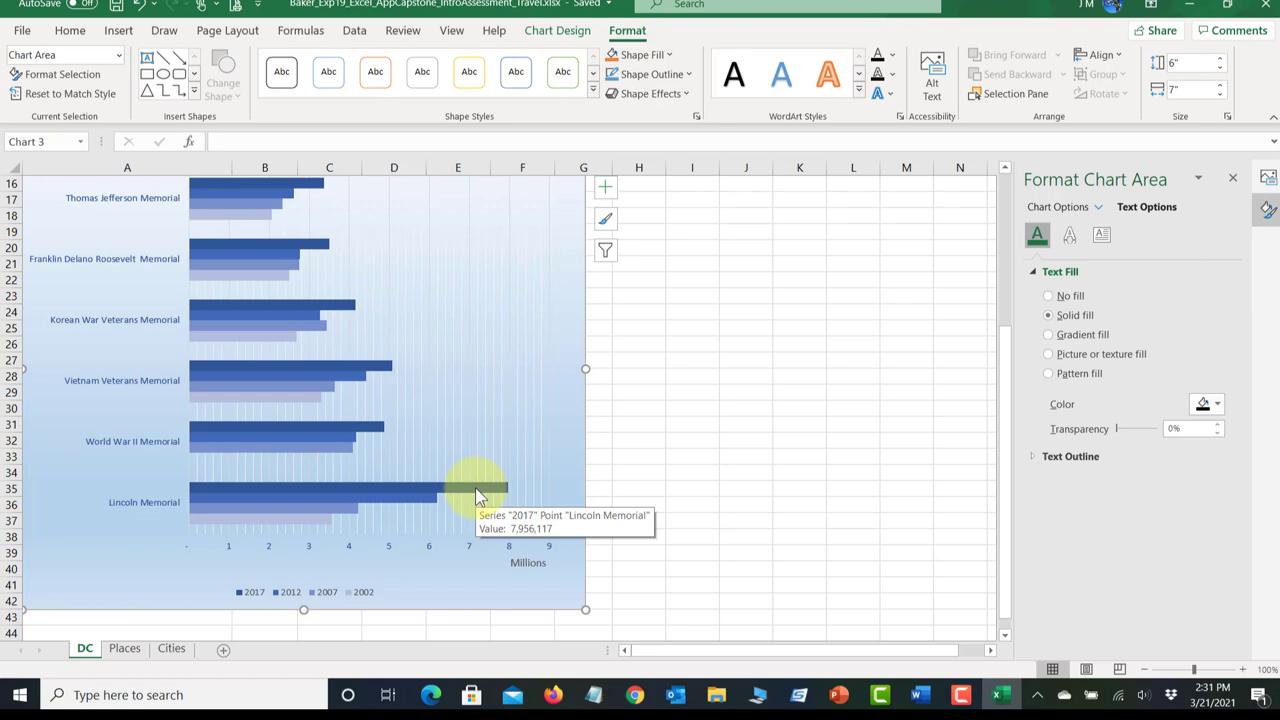
pyautogui.click(475, 487)
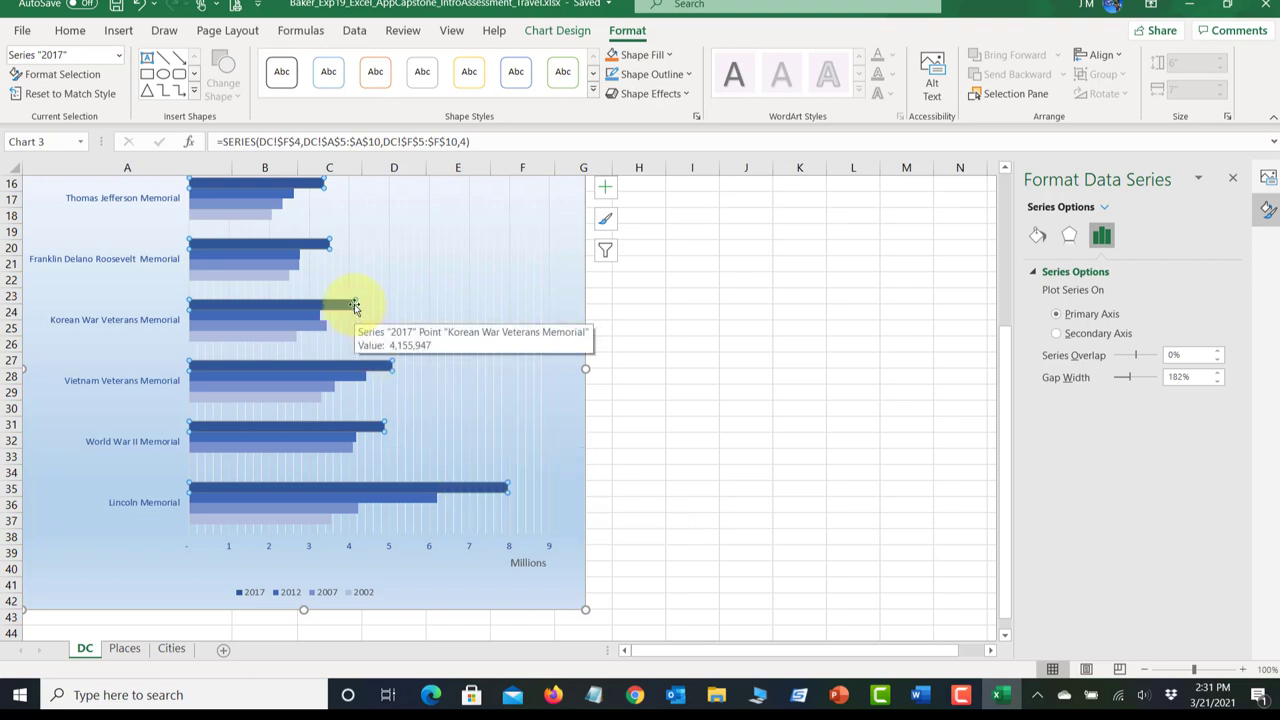
pyautogui.scroll(1, 335, 251)
pyautogui.scroll(1, 335, 251)
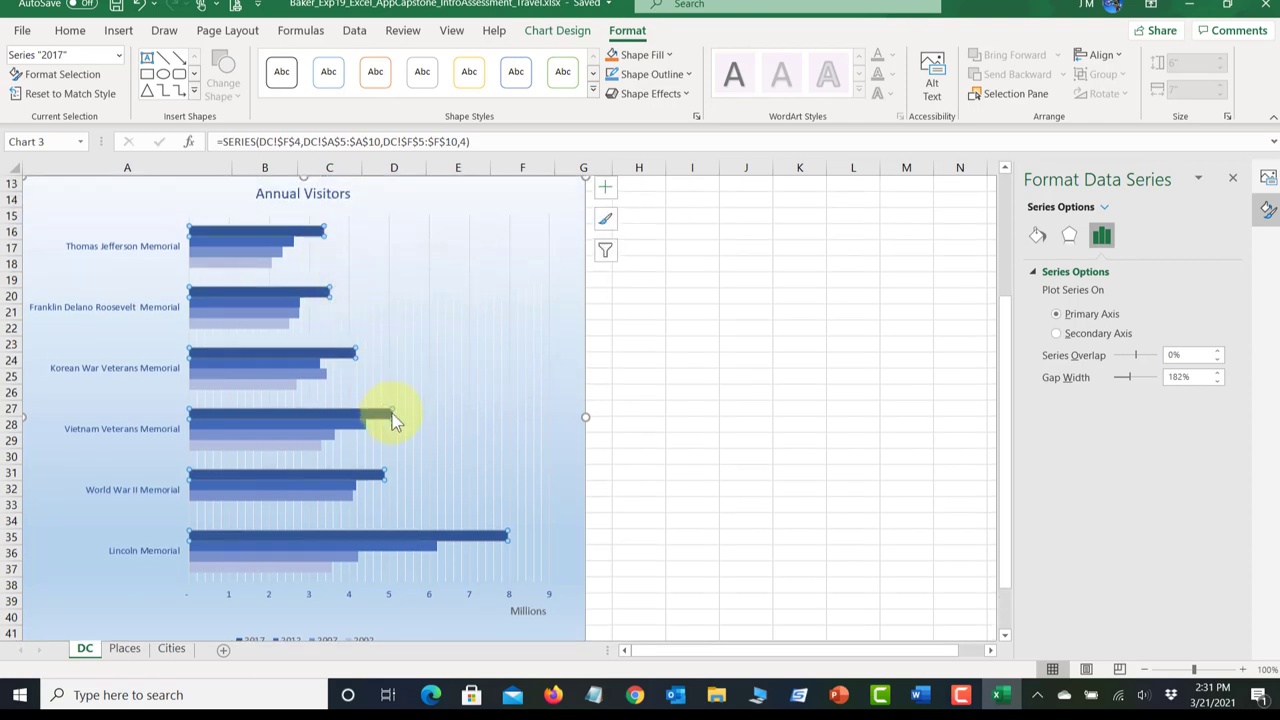
pyautogui.click(470, 540)
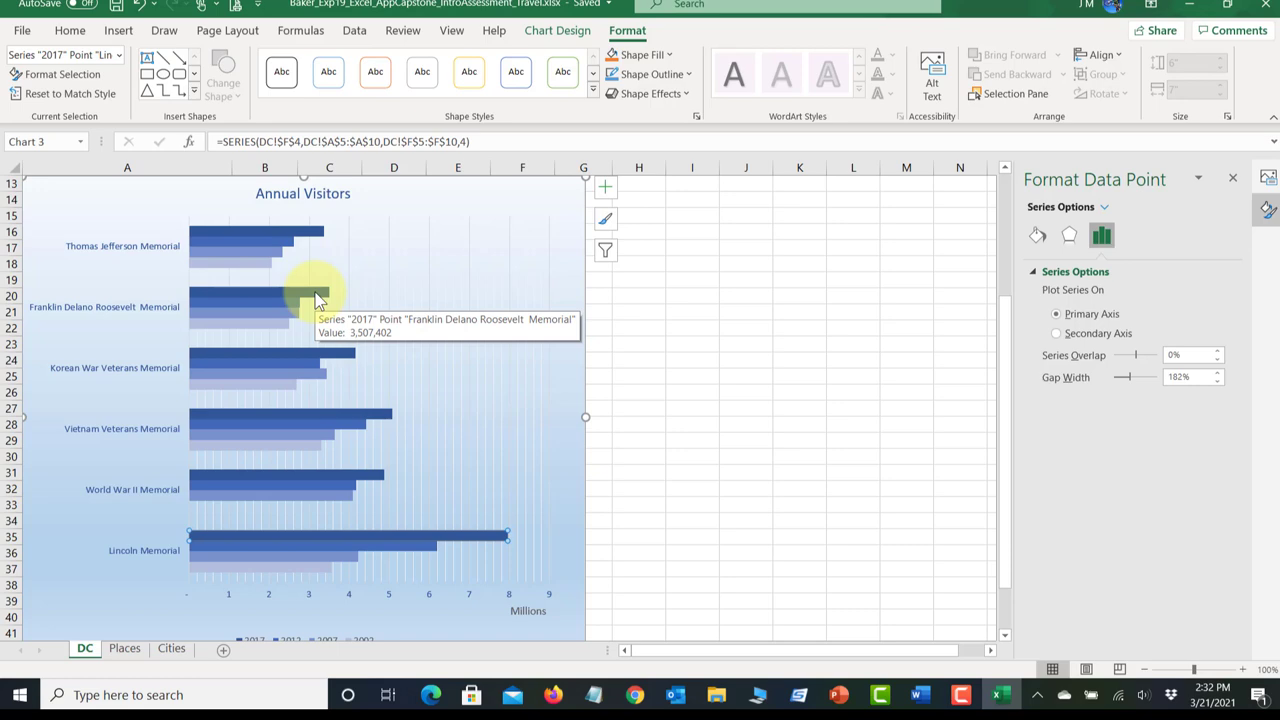
pyautogui.click(638, 500)
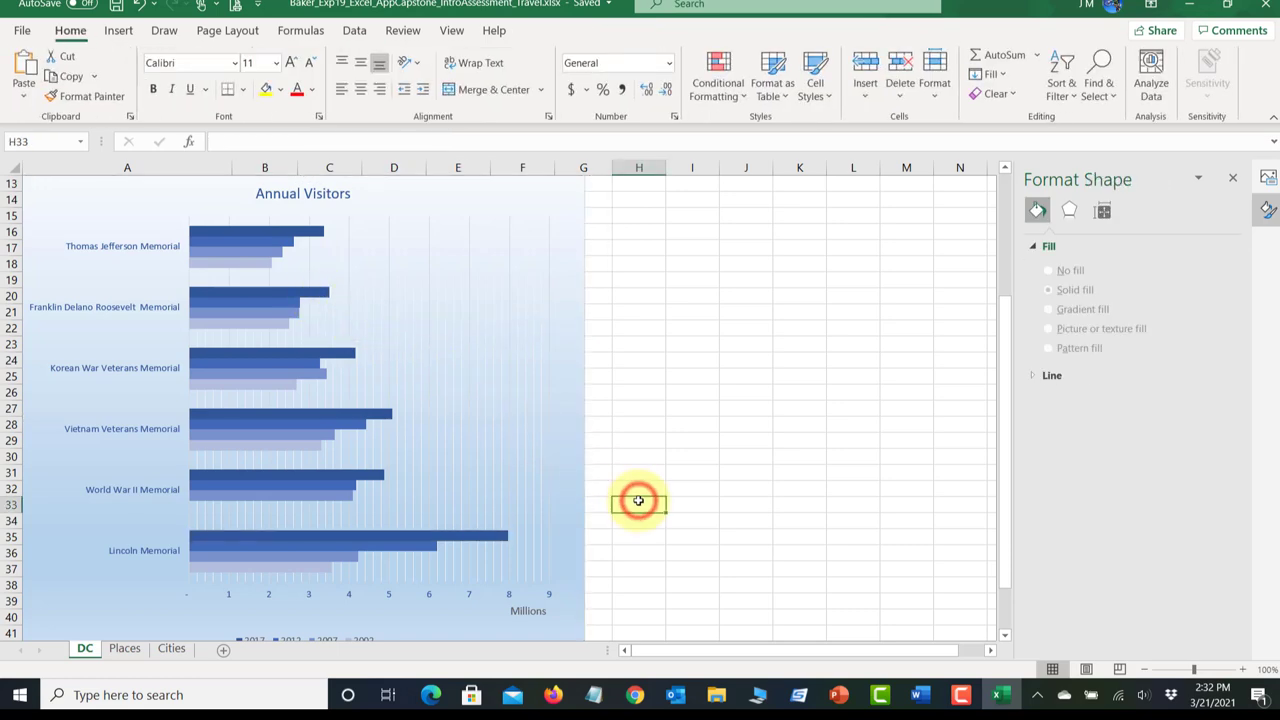
# Step: Add data labels at the Outside End position to the 2017 data series of the Annual Visitors chart
pyautogui.click(480, 540)
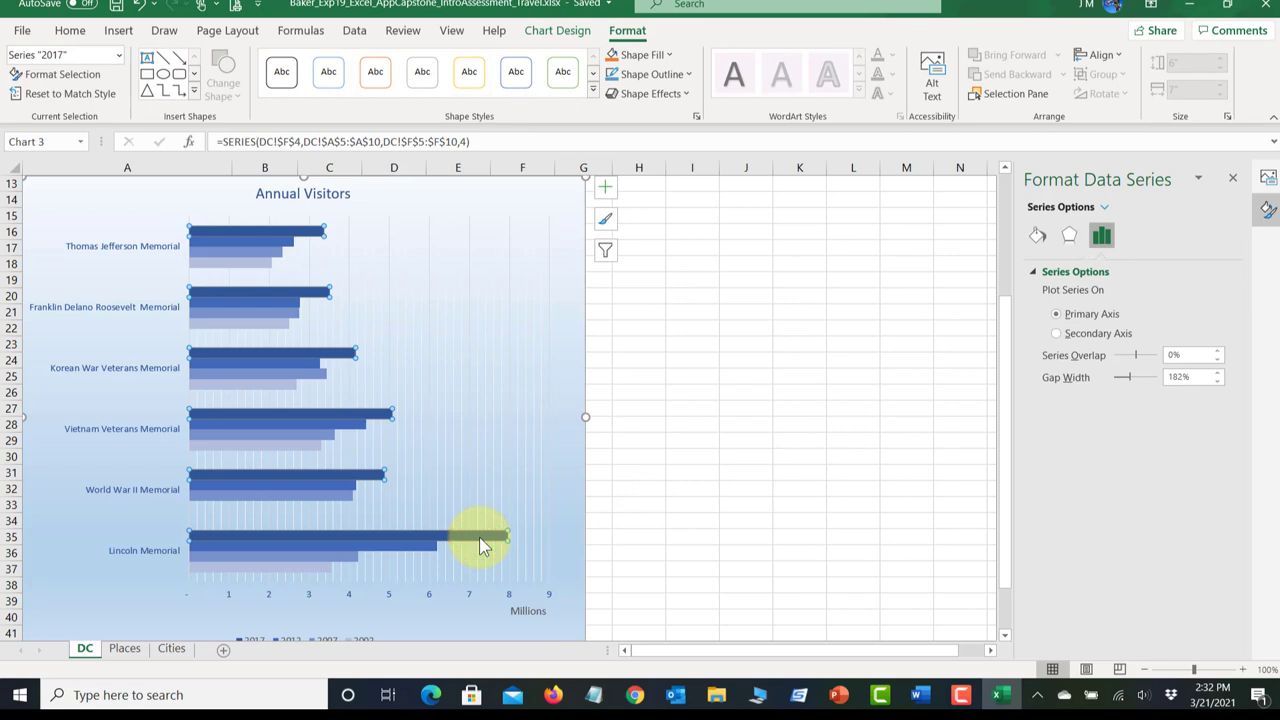
pyautogui.moveTo(387, 477)
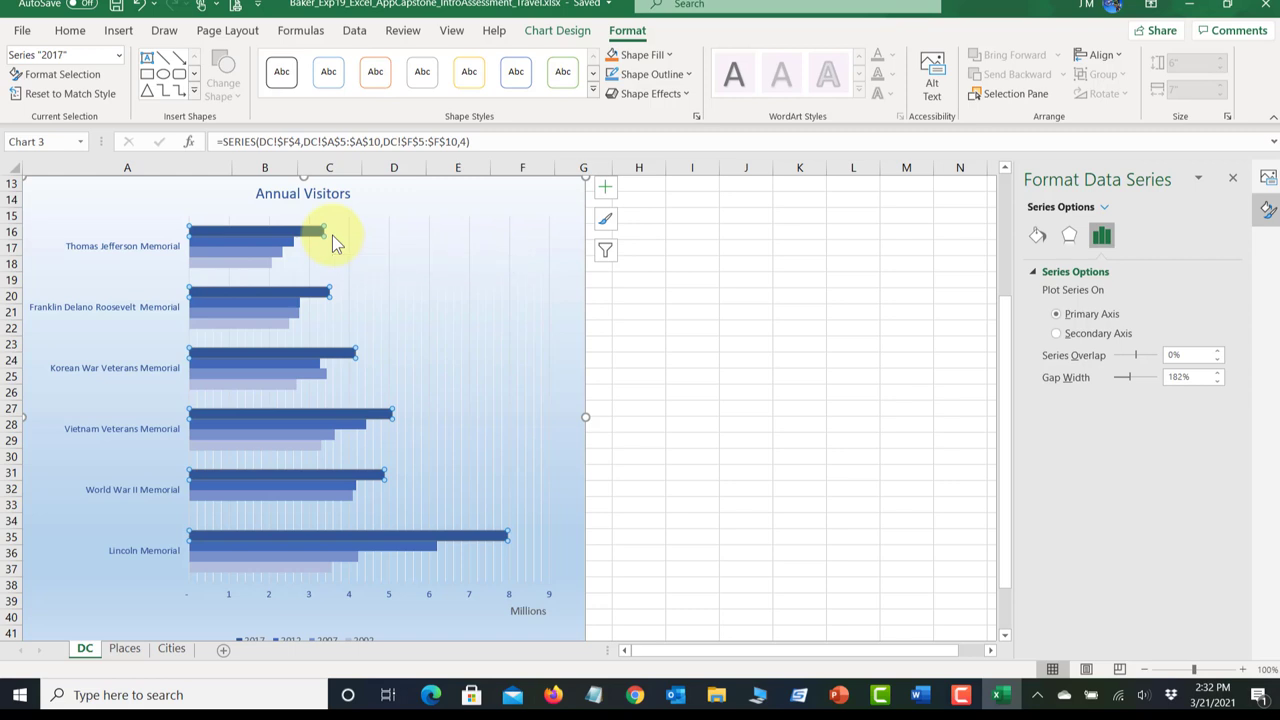
pyautogui.click(605, 188)
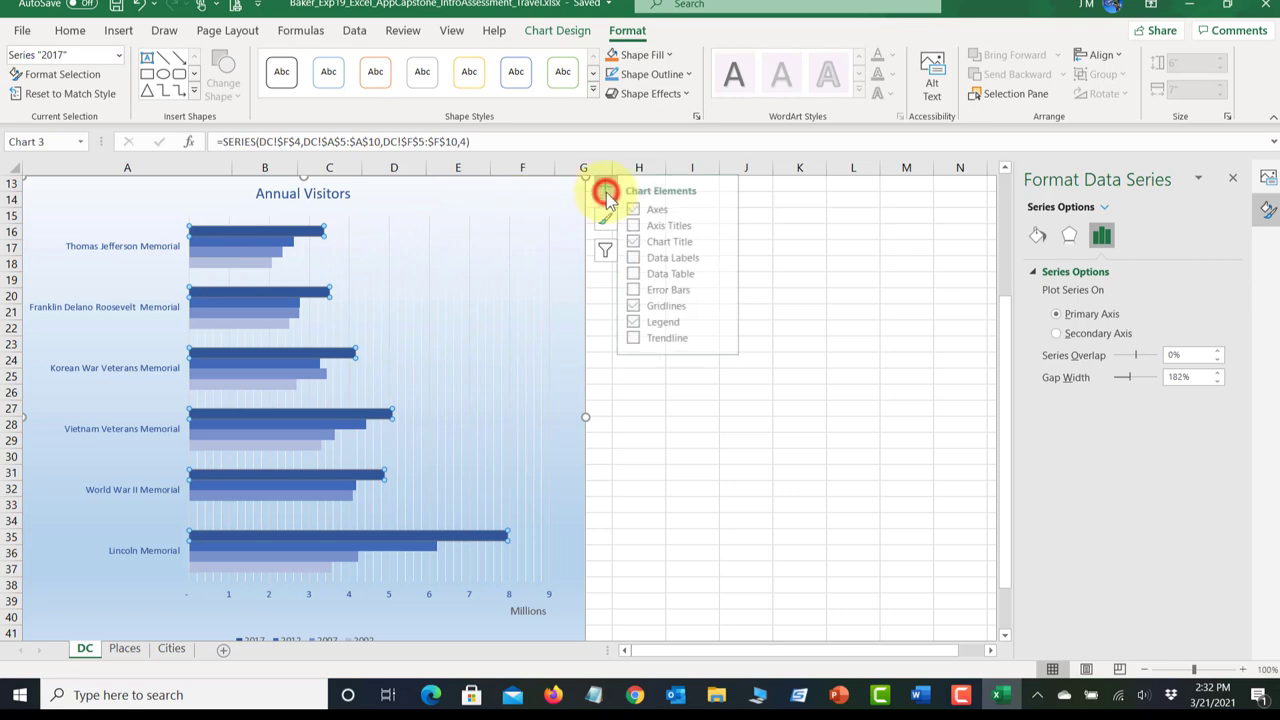
pyautogui.moveTo(646, 264)
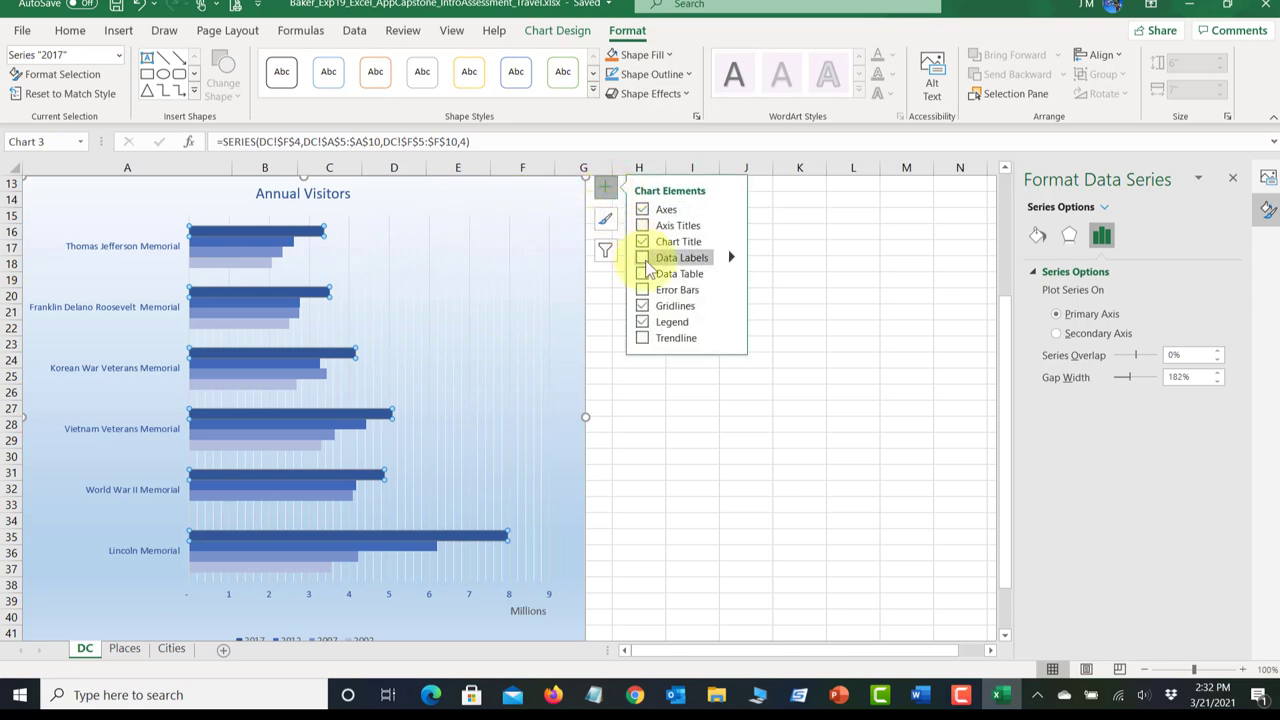
pyautogui.click(731, 257)
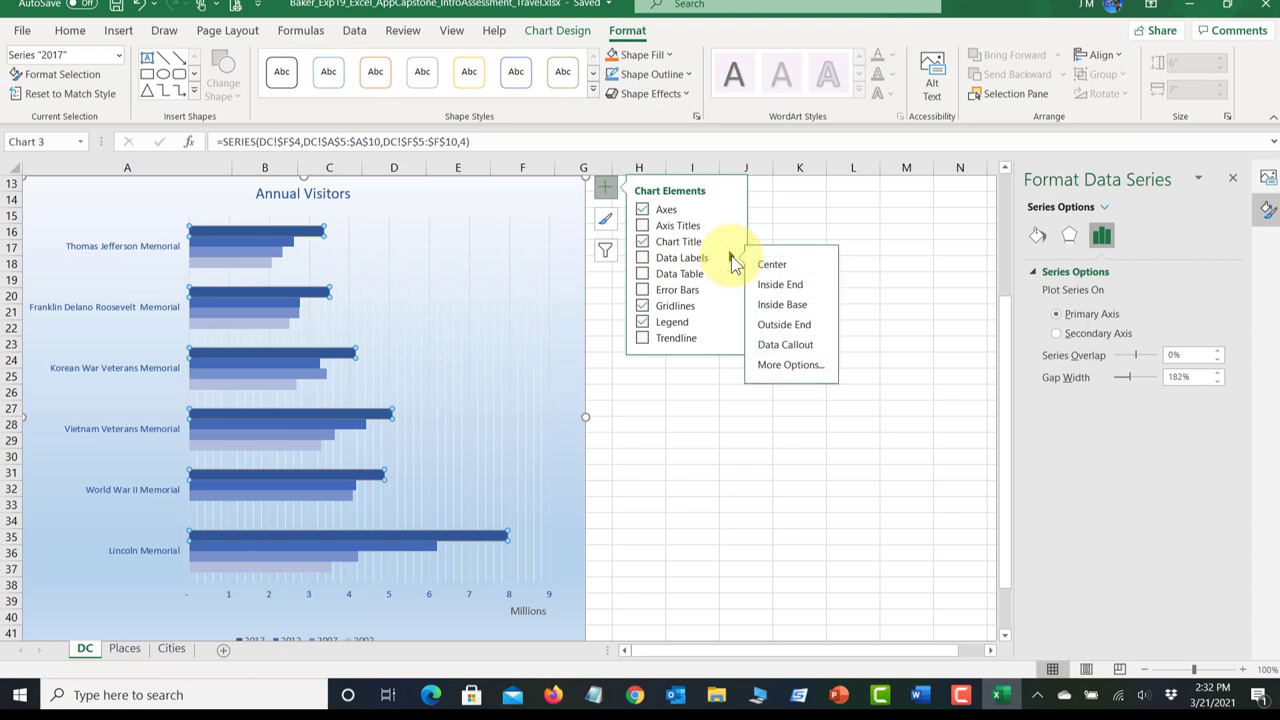
pyautogui.click(781, 326)
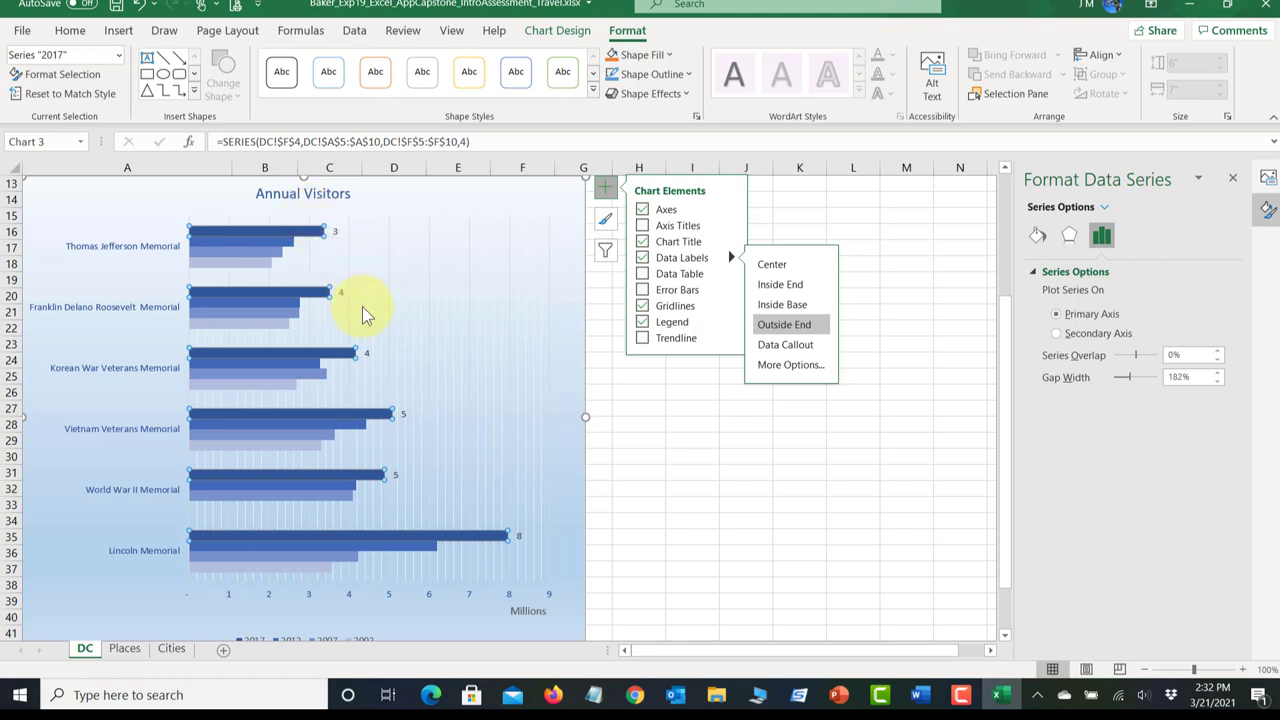
pyautogui.click(606, 192)
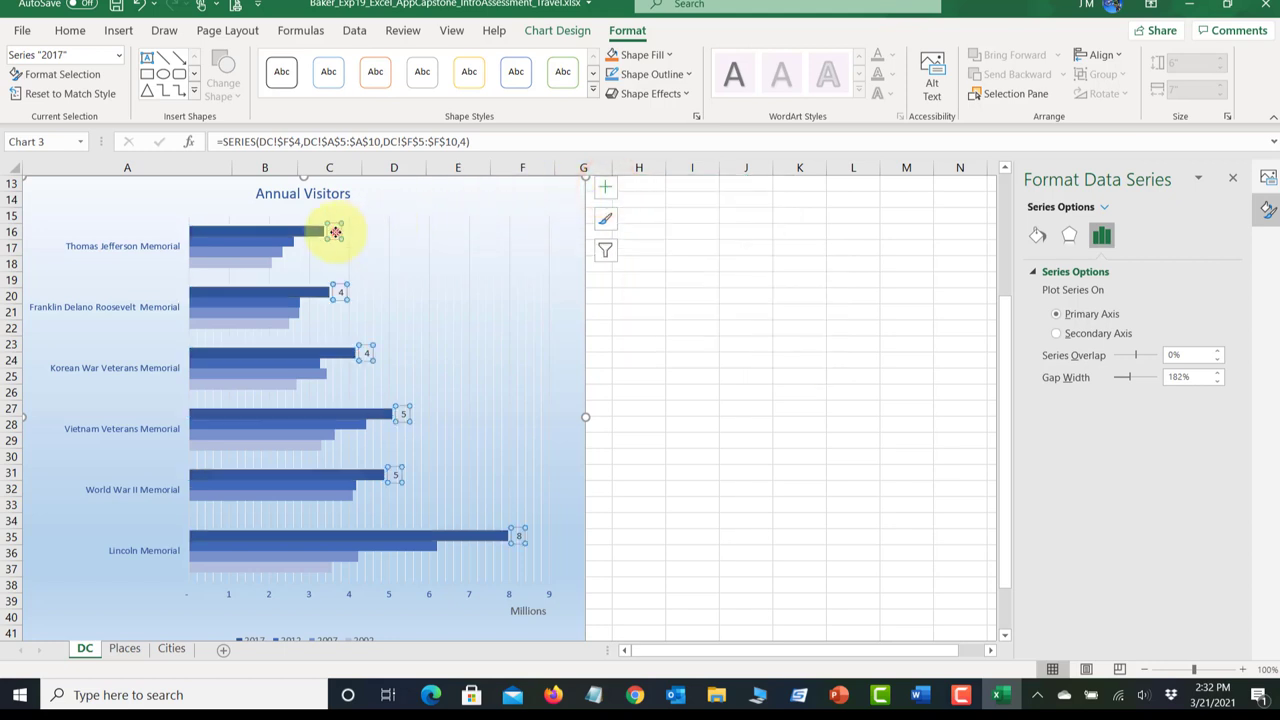
# Step: Apply the Number format with 1 decimal place to the 2017 series data labels and save the workbook
pyautogui.click(335, 233)
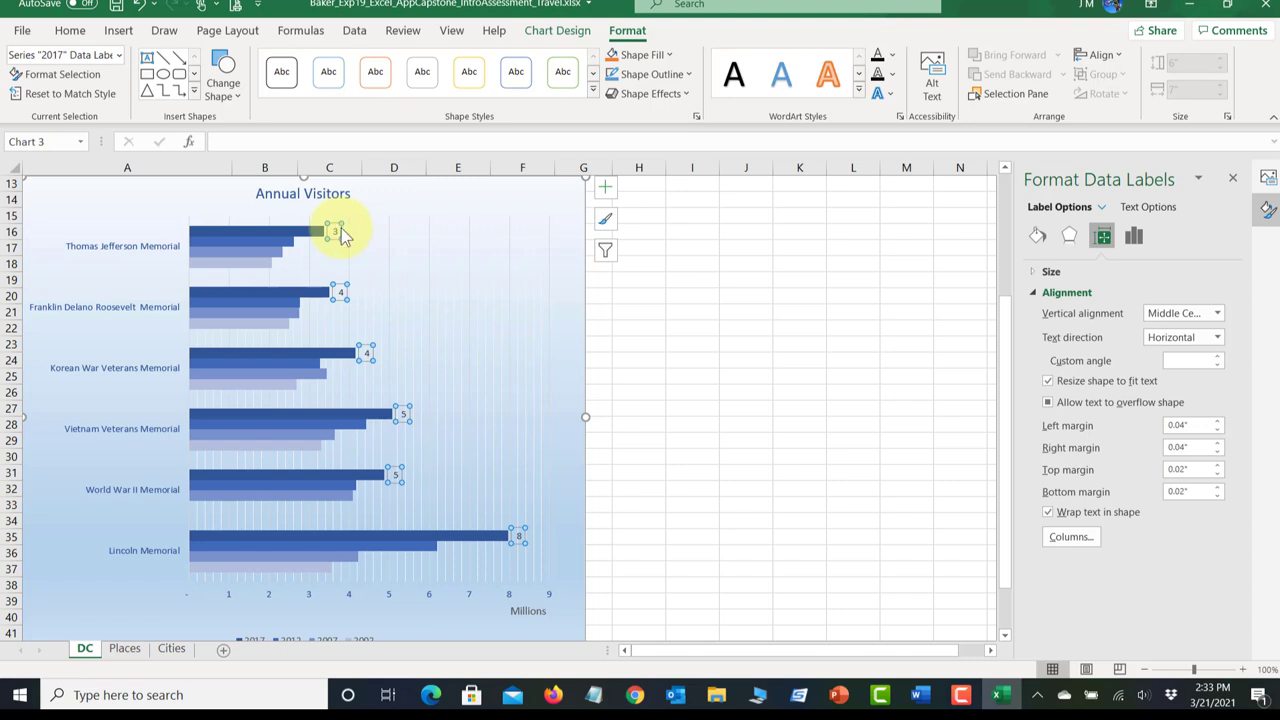
pyautogui.click(520, 533)
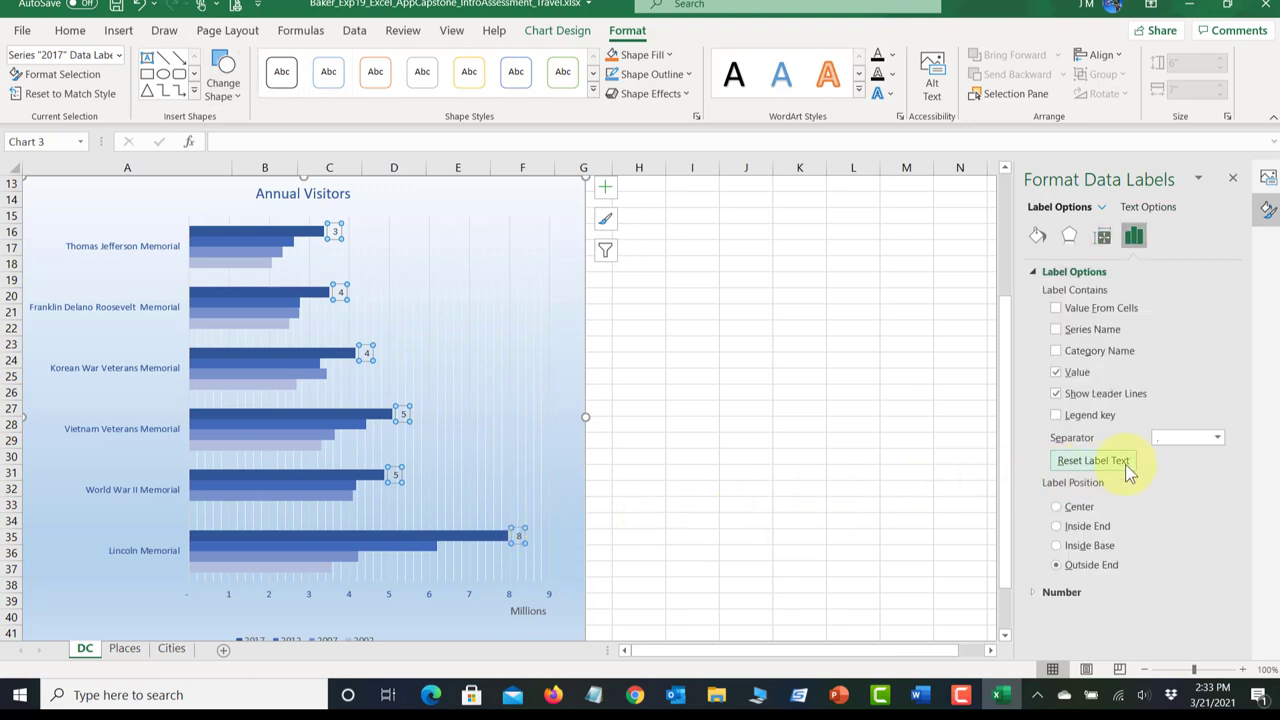
pyautogui.click(1034, 592)
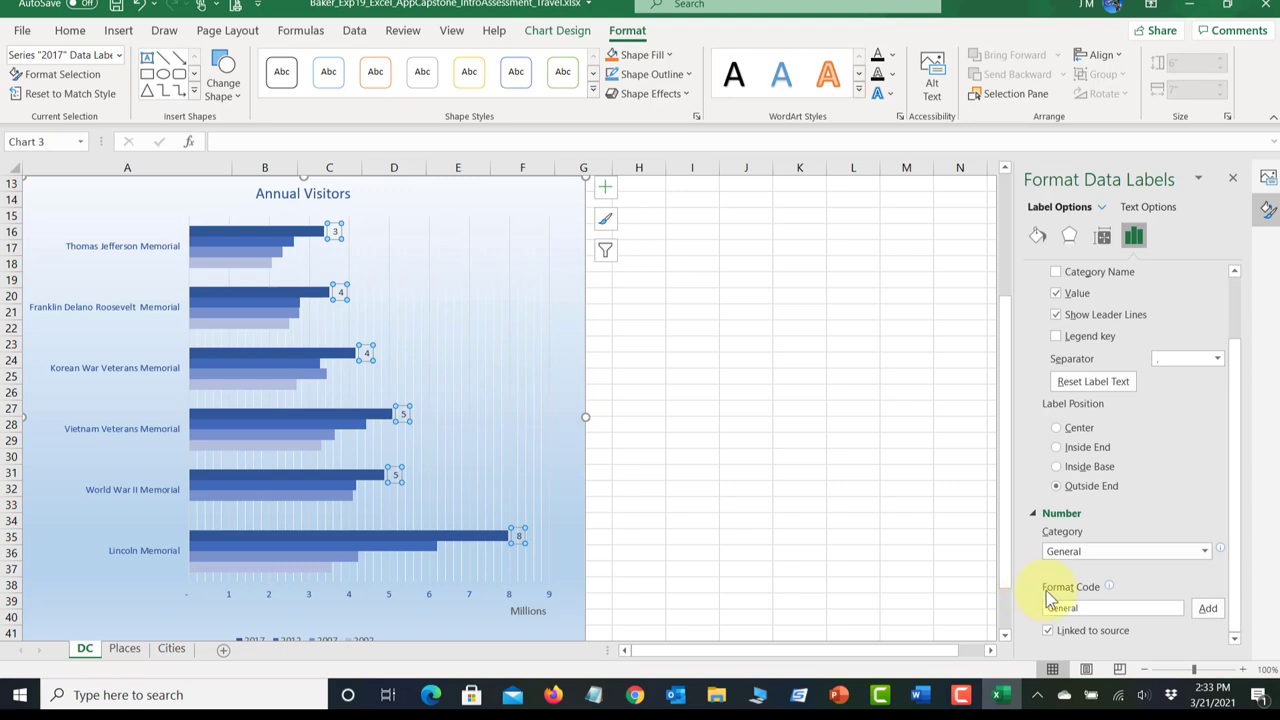
pyautogui.click(1204, 551)
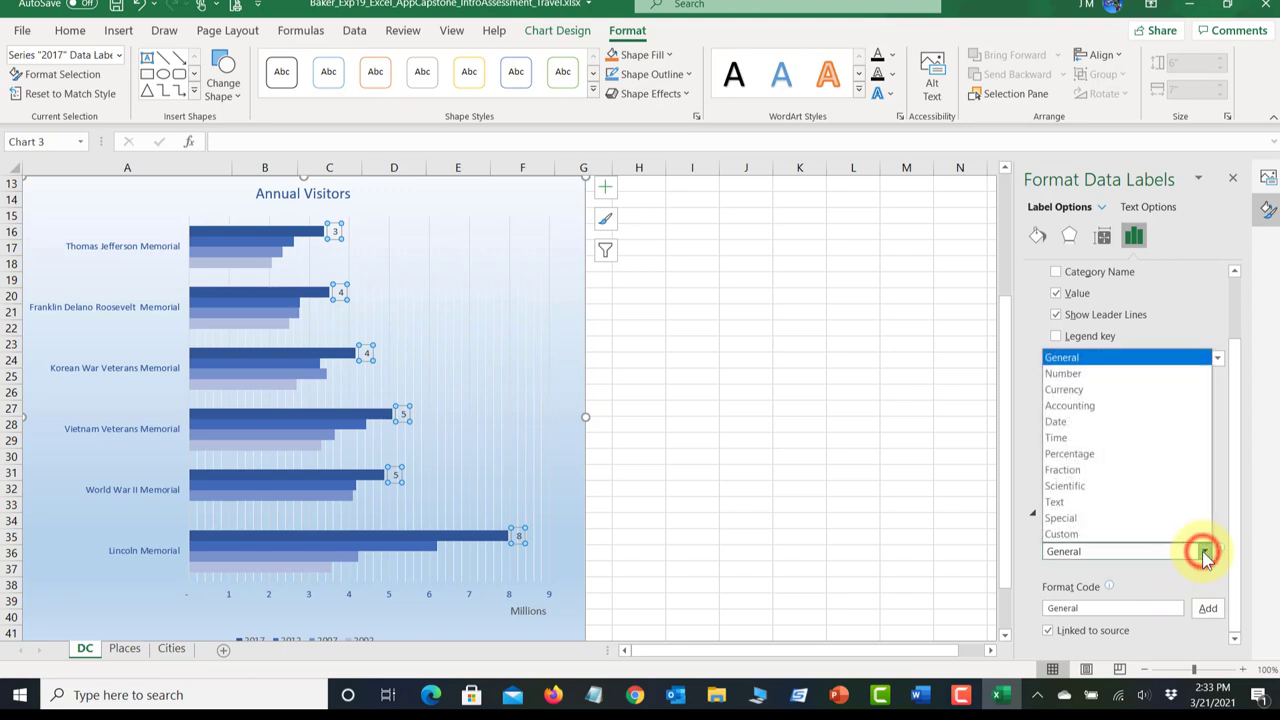
pyautogui.click(1064, 377)
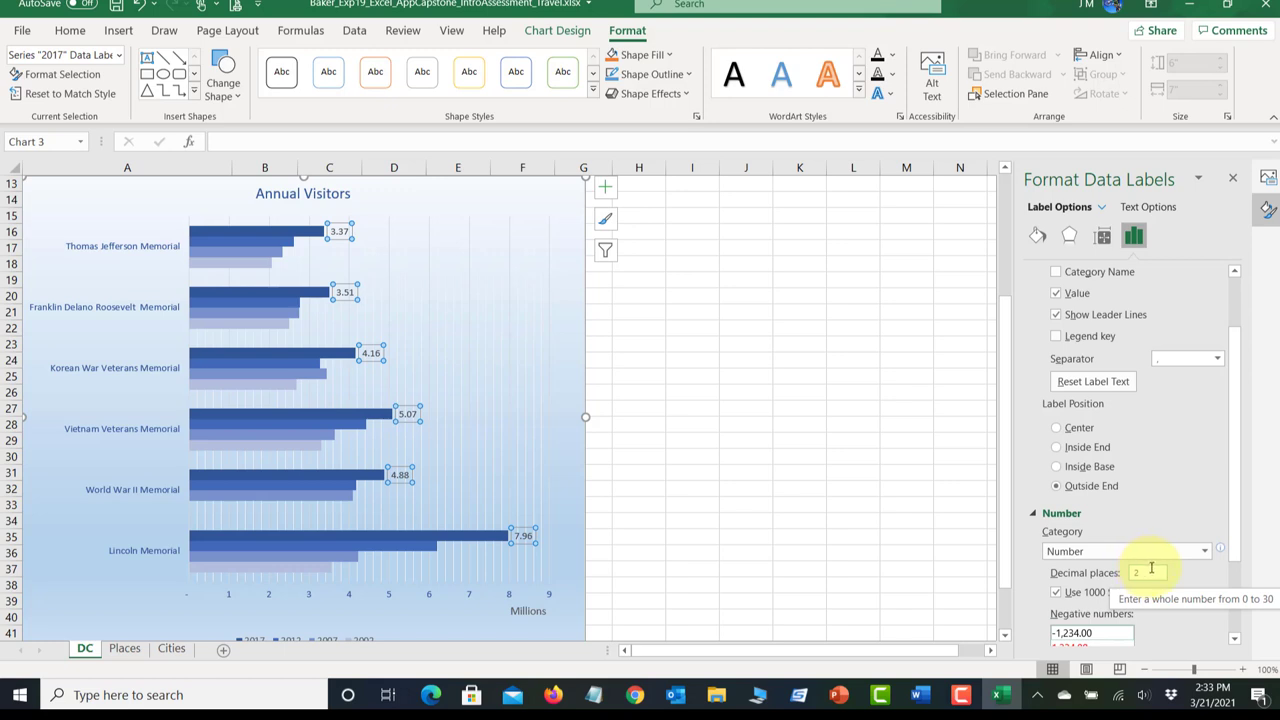
pyautogui.click(1148, 572)
pyautogui.press('BackSpace')
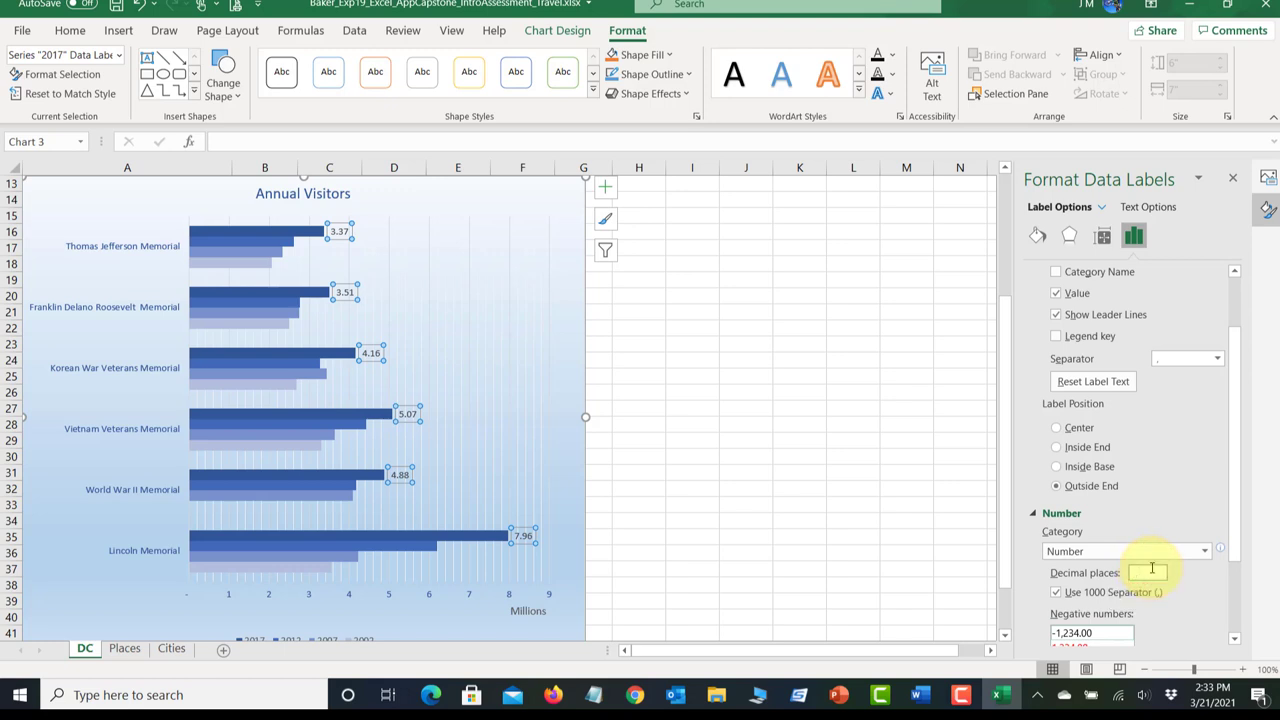
pyautogui.write('1')
pyautogui.press('Tab')
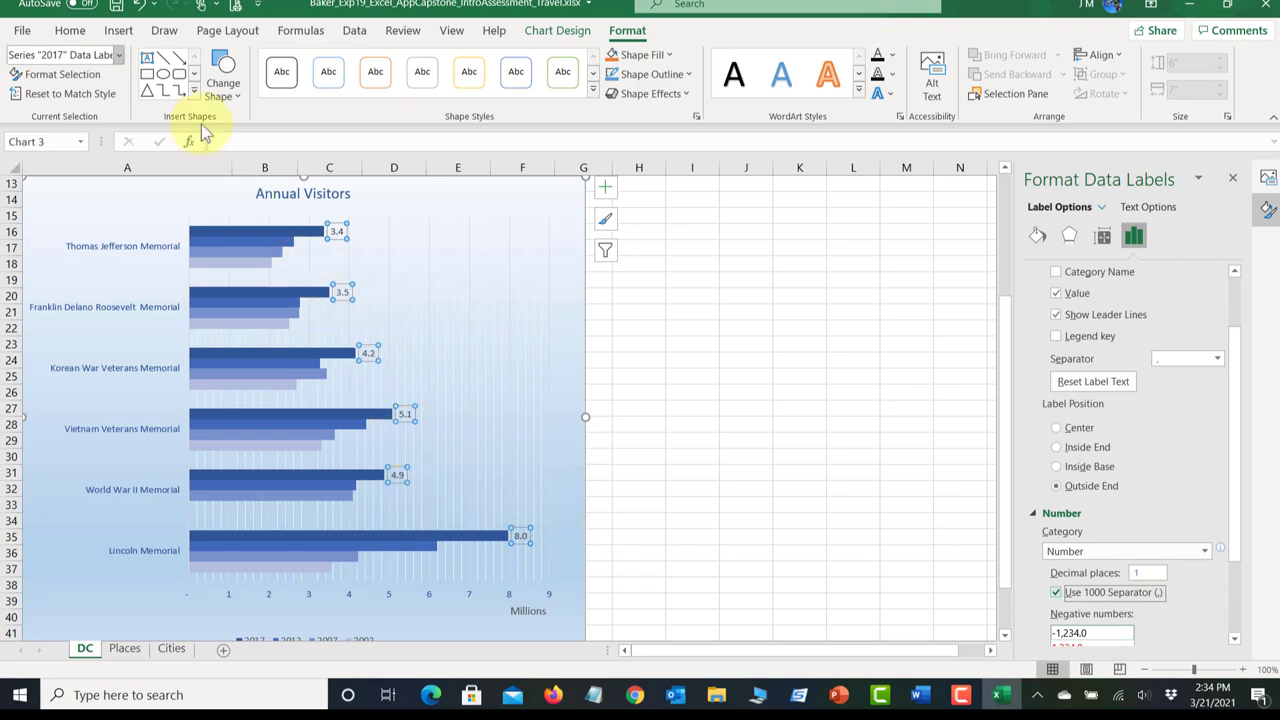
pyautogui.click(116, 10)
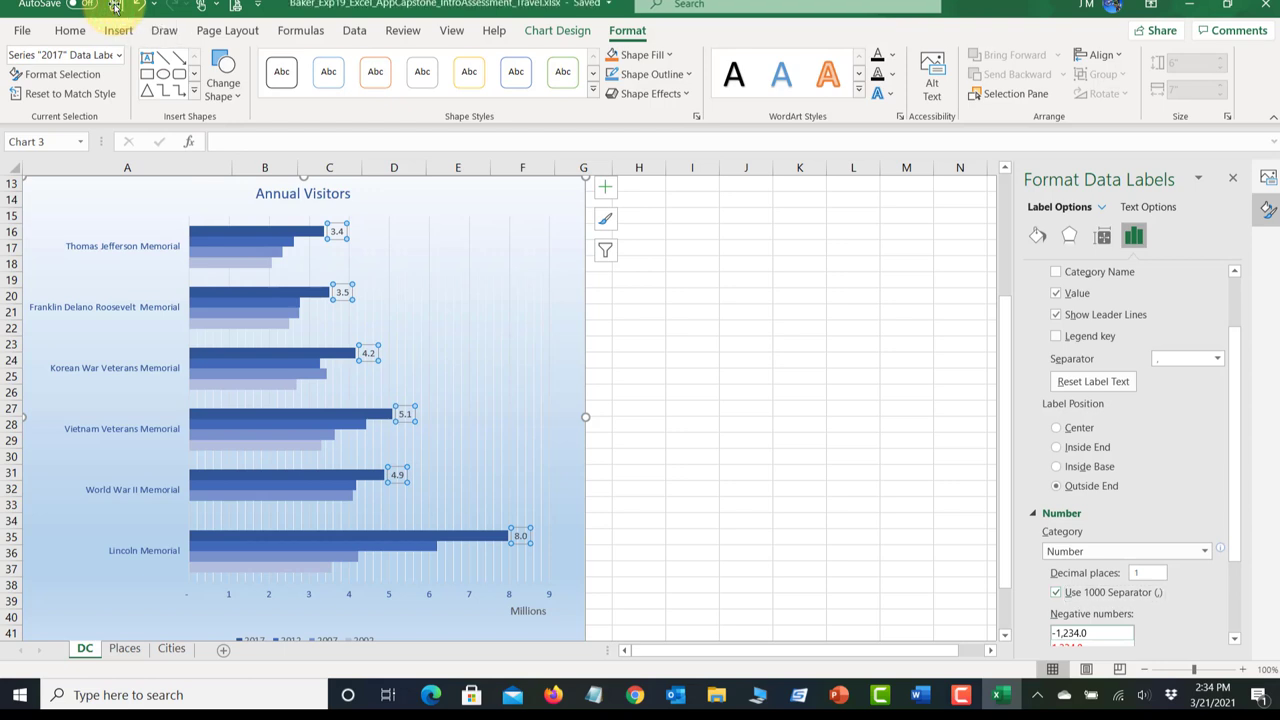
# Step: Read step 13 in the Word instructions, return to the Excel workbook and save it
pyautogui.click(921, 695)
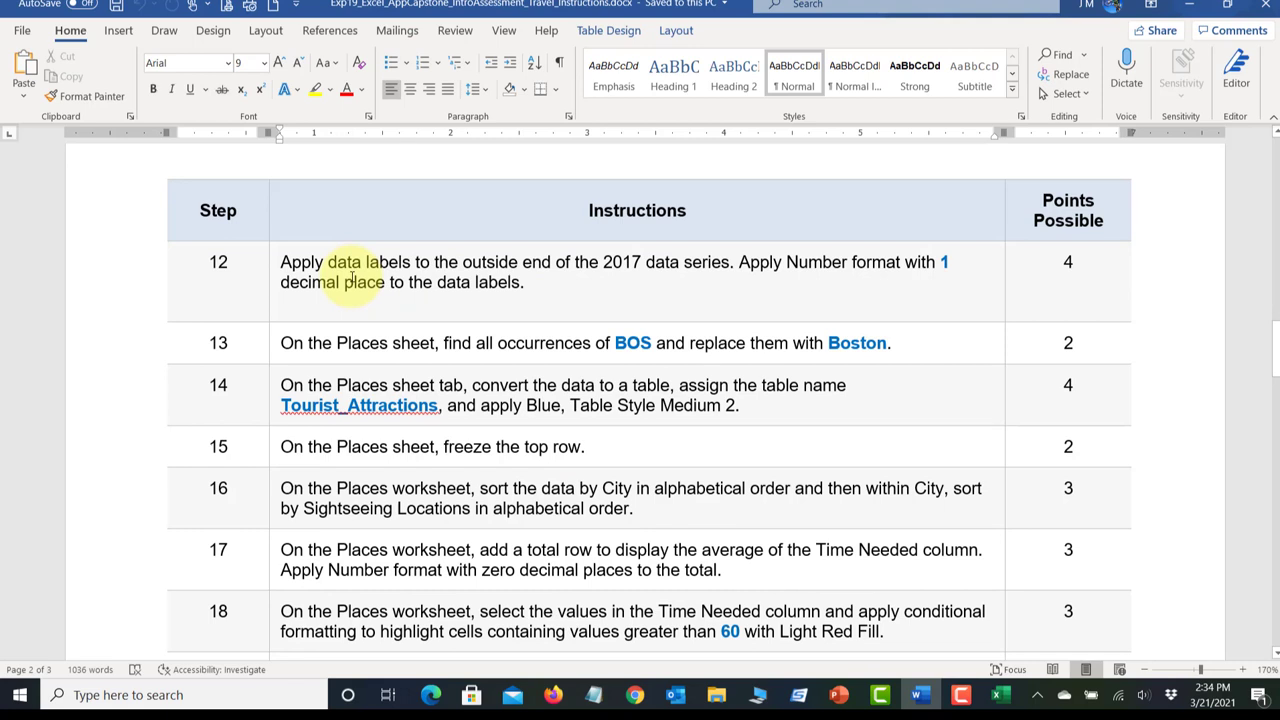
pyautogui.click(282, 343)
pyautogui.click(428, 343)
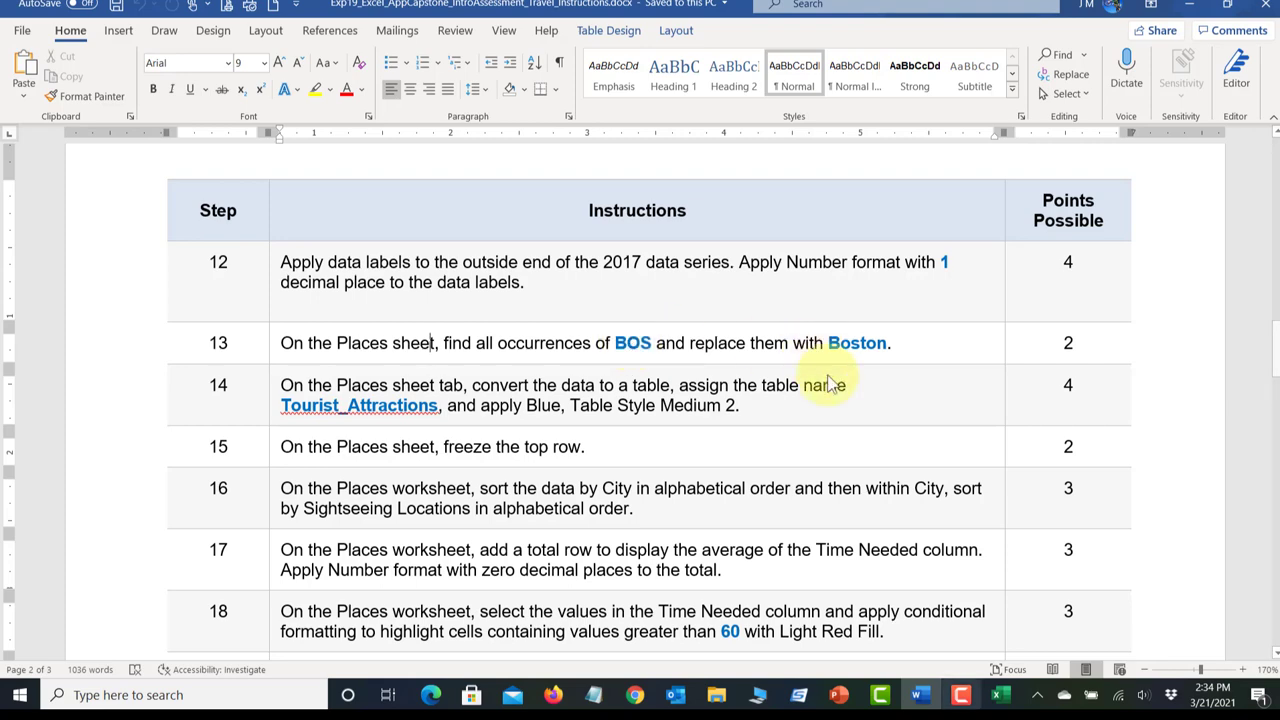
pyautogui.click(1002, 695)
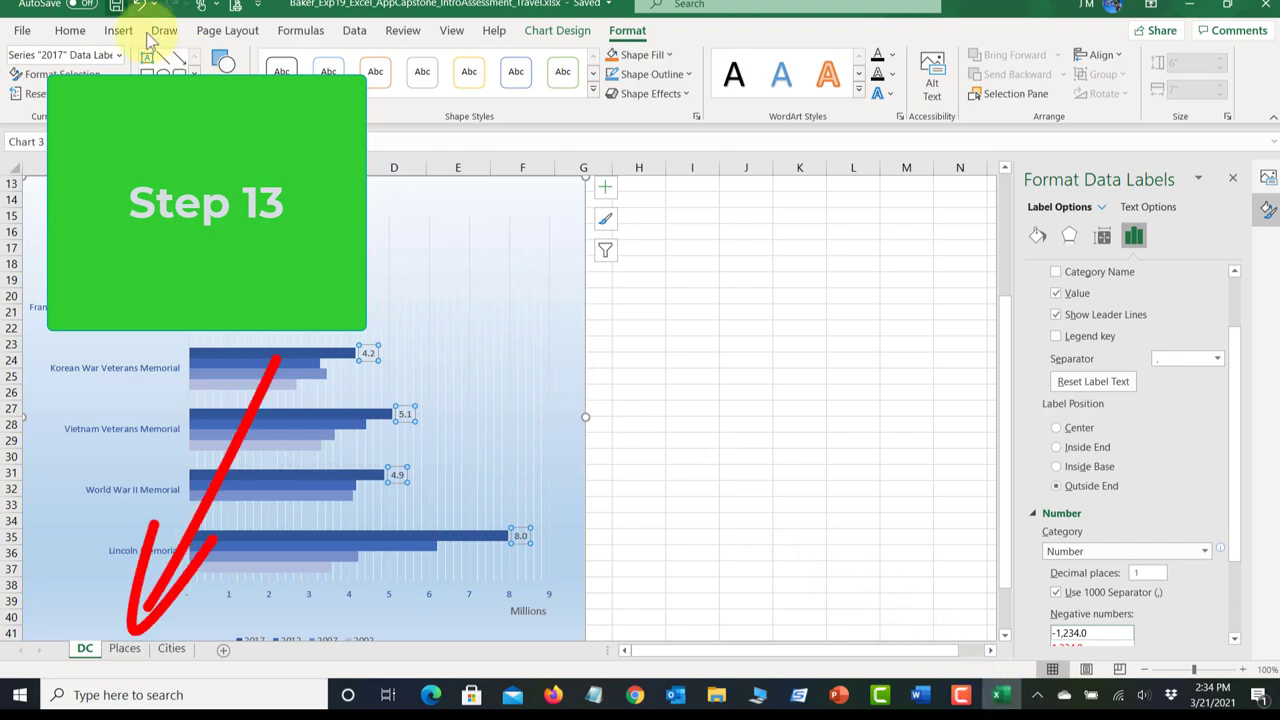
pyautogui.click(116, 8)
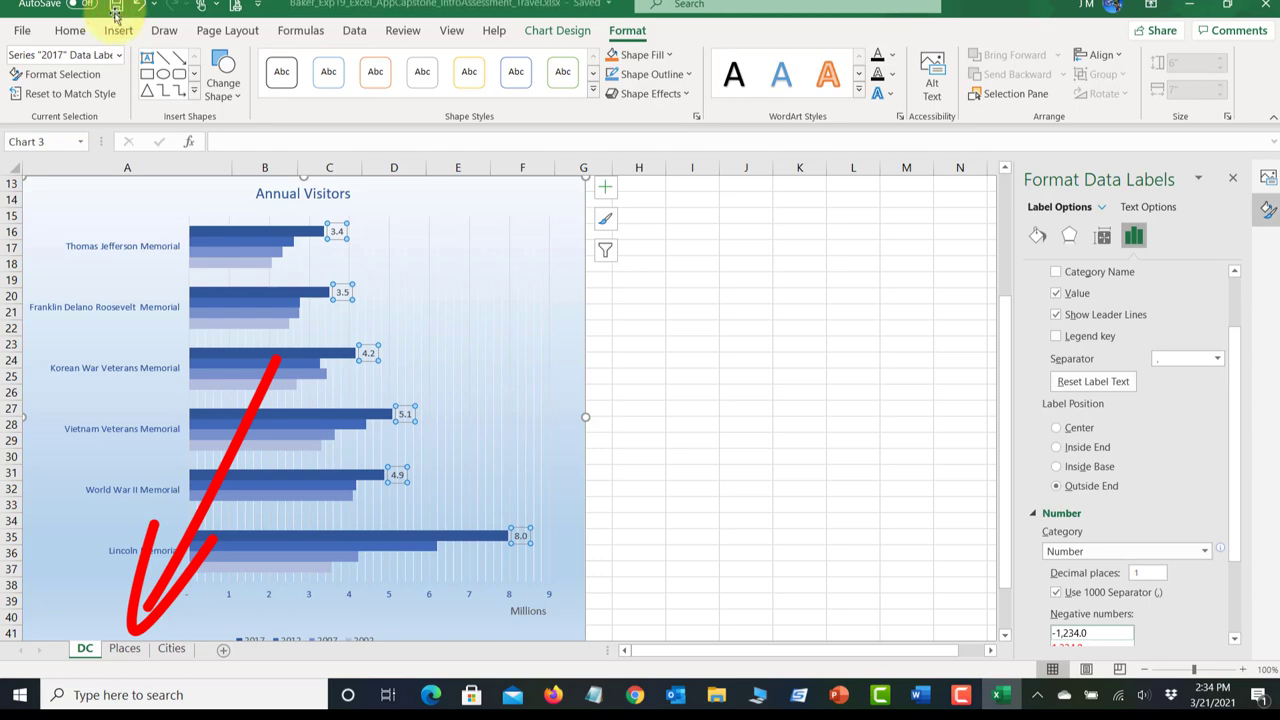
# Step: On the Places sheet, replace all occurrences of BOS with Boston
pyautogui.click(125, 649)
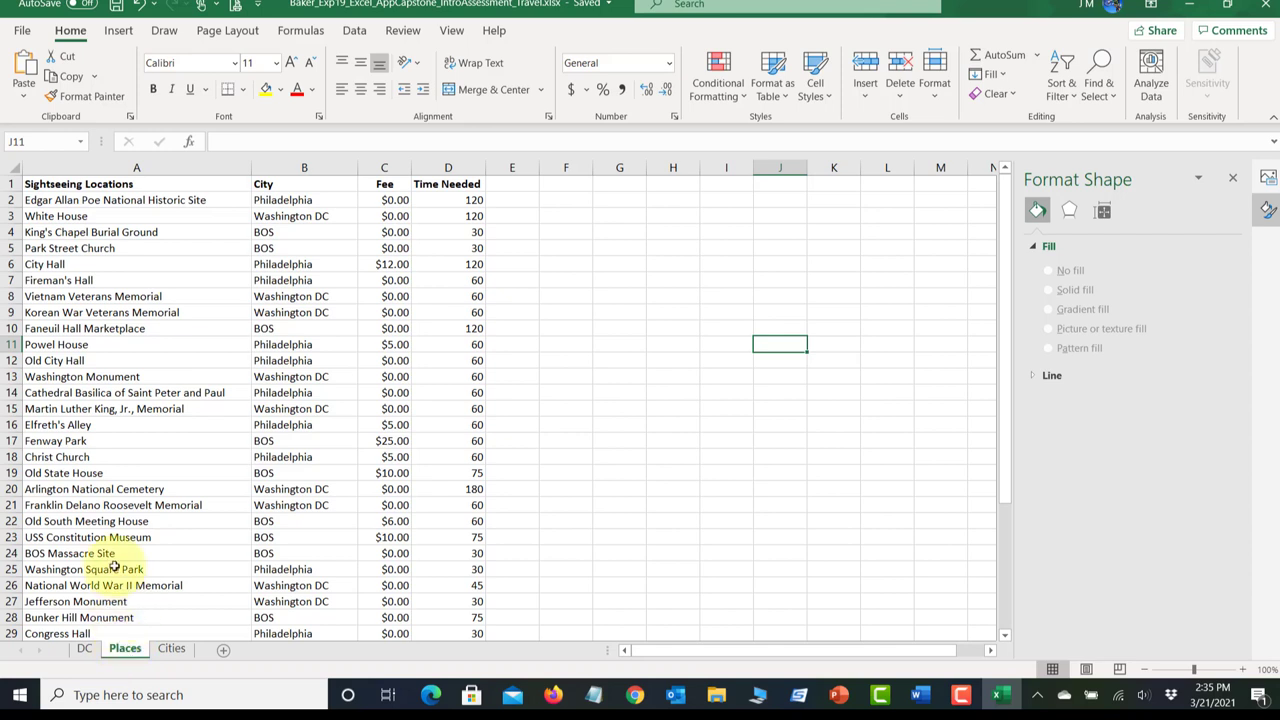
pyautogui.click(66, 186)
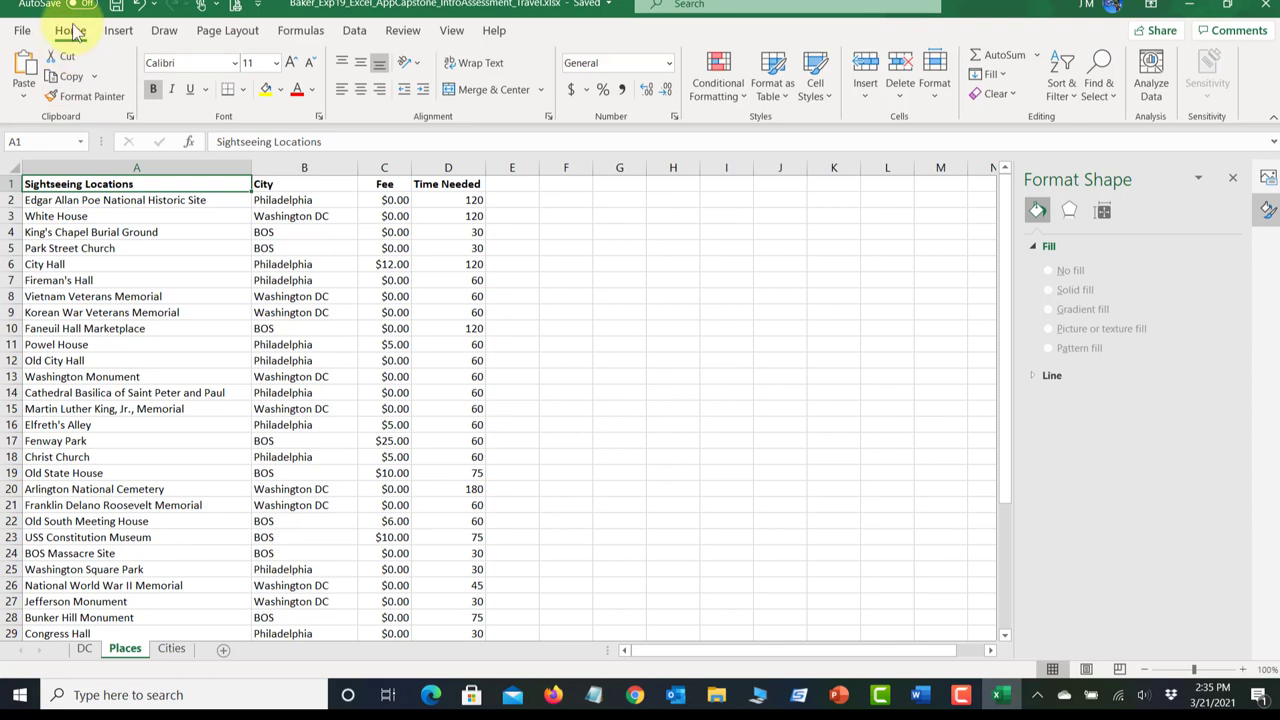
pyautogui.click(1100, 88)
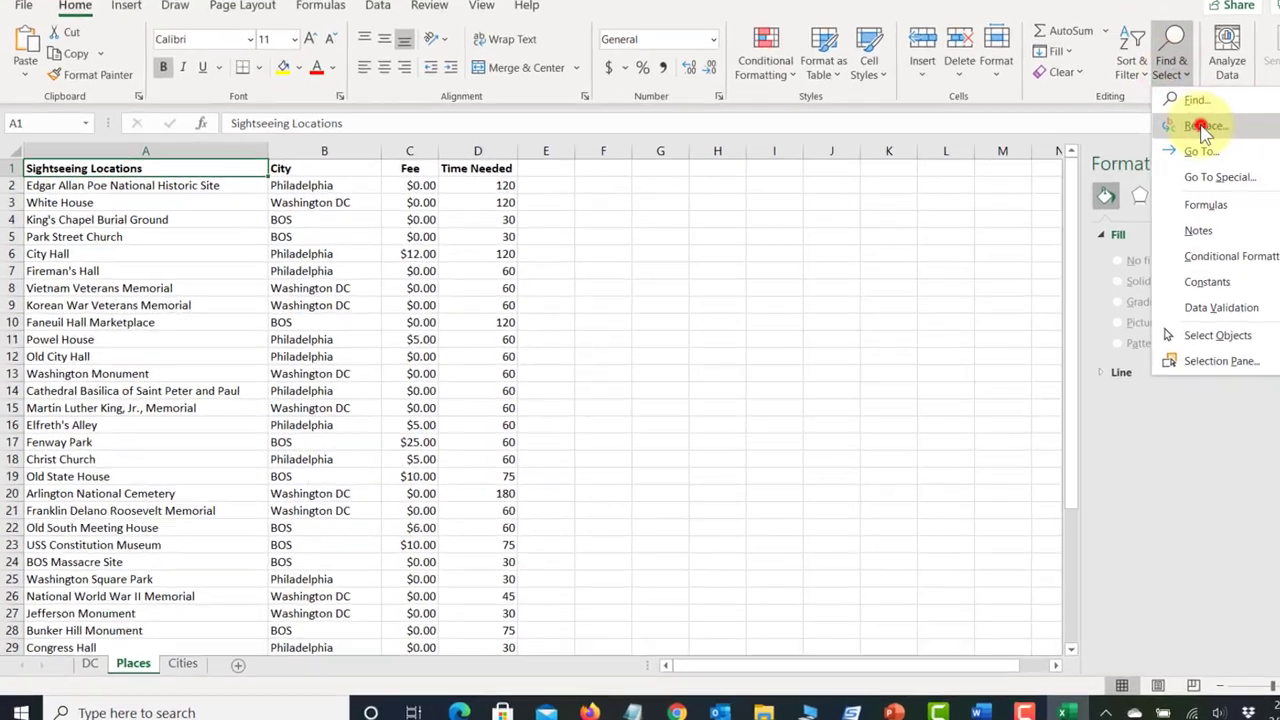
pyautogui.click(1130, 145)
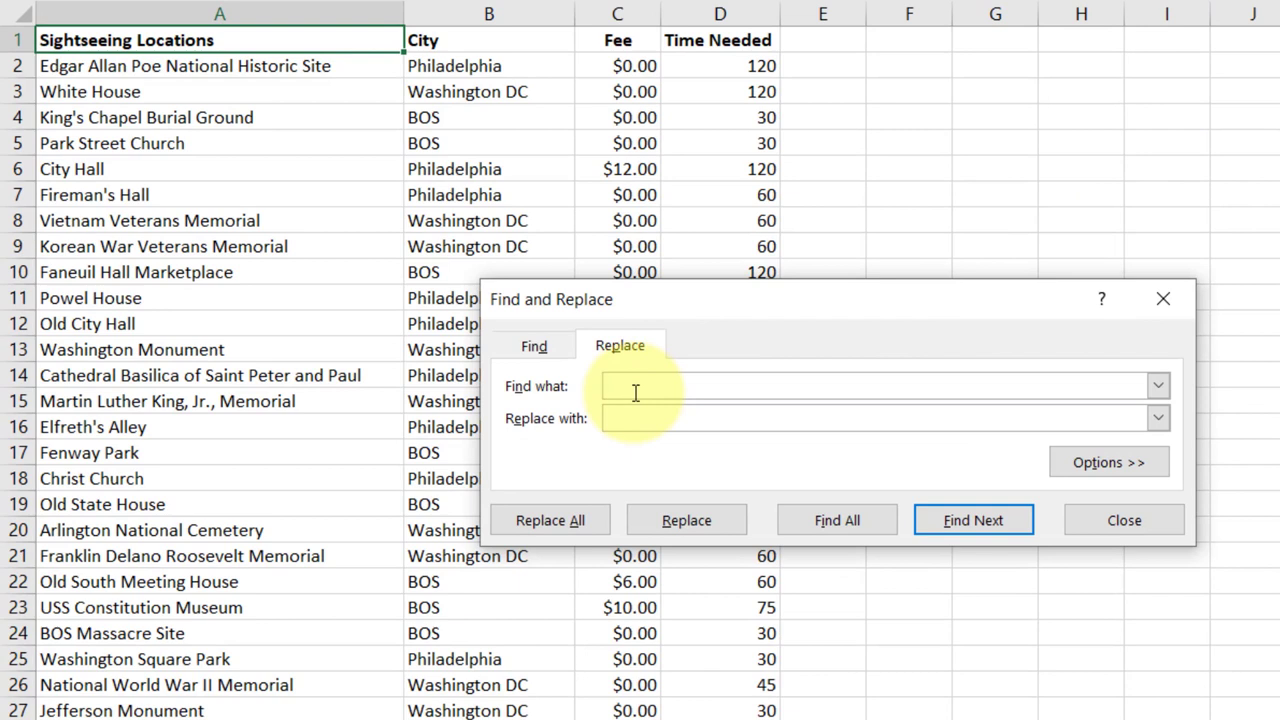
pyautogui.write('BOS')
pyautogui.click(644, 416)
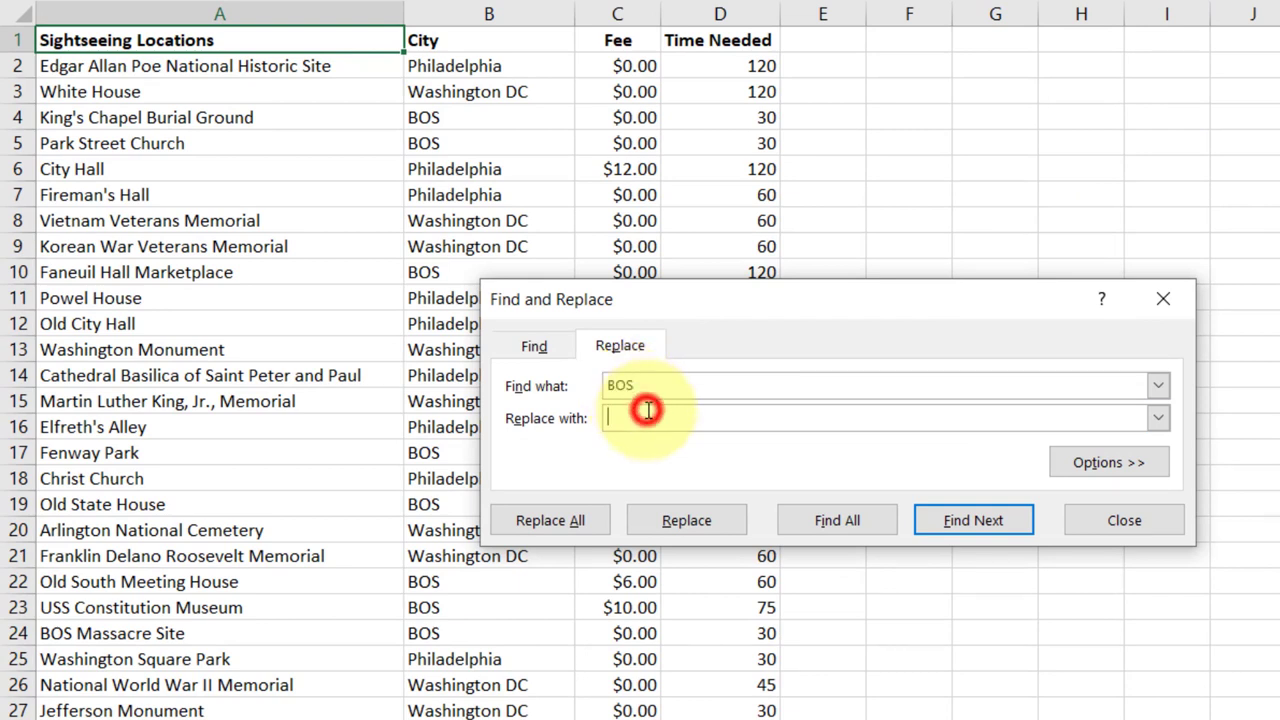
pyautogui.write('Boston')
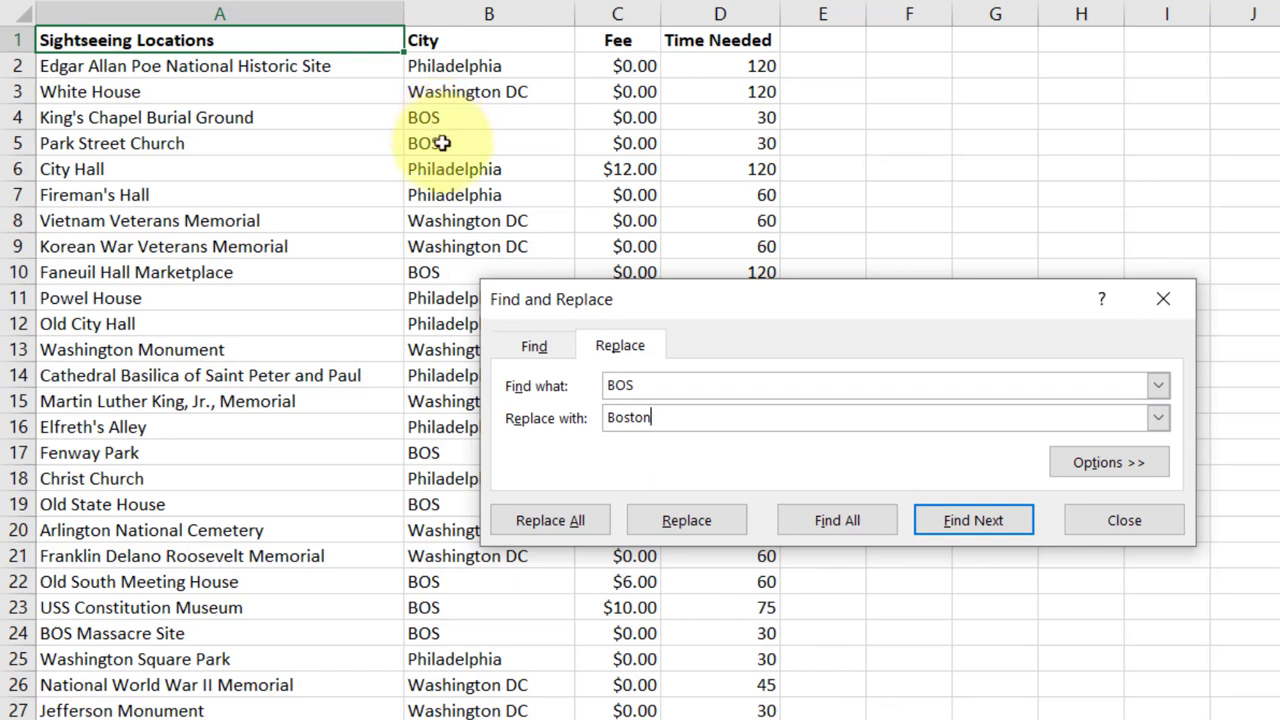
pyautogui.click(541, 521)
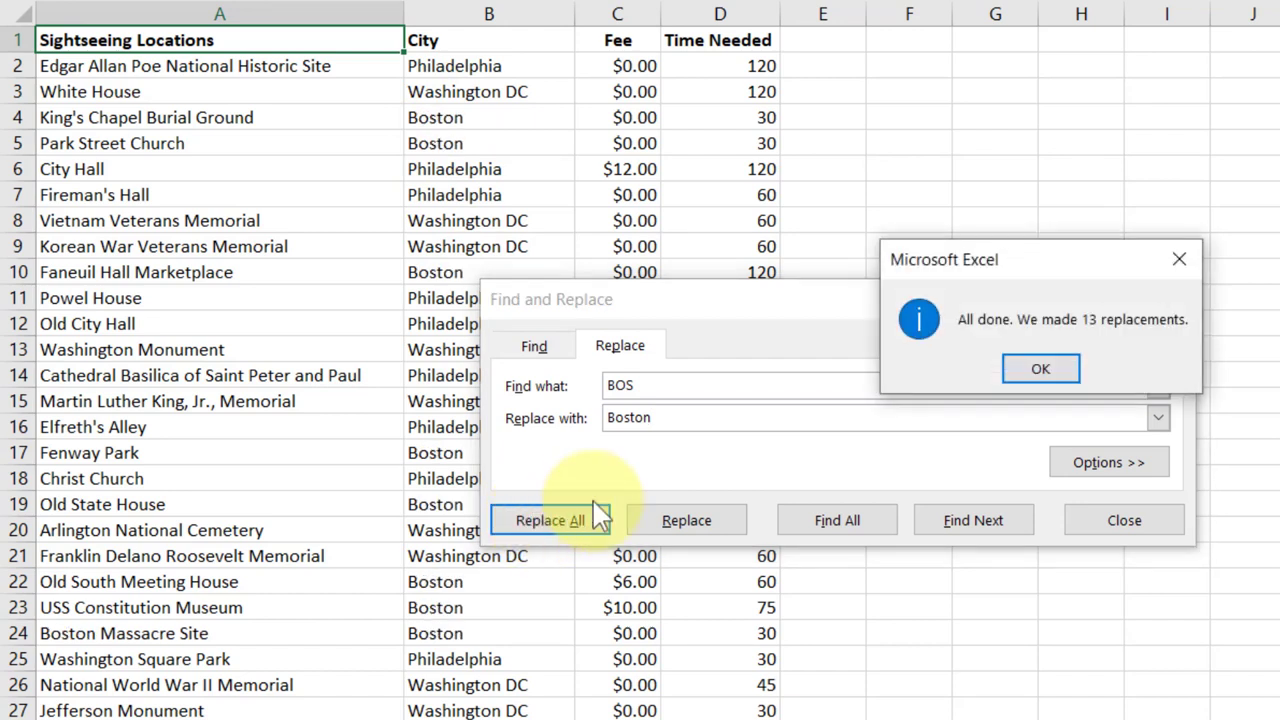
# Step: Dismiss the replacement message, close Find and Replace, and switch to the Word instructions
pyautogui.click(1048, 370)
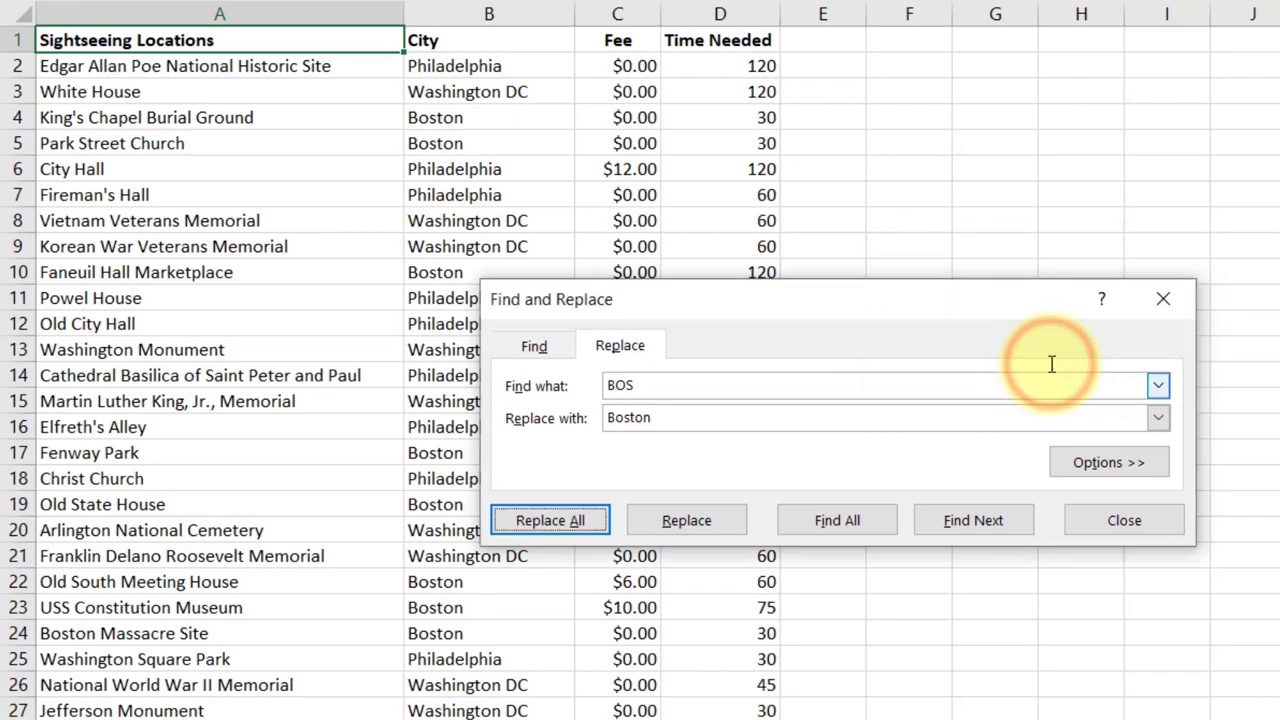
pyautogui.click(1132, 524)
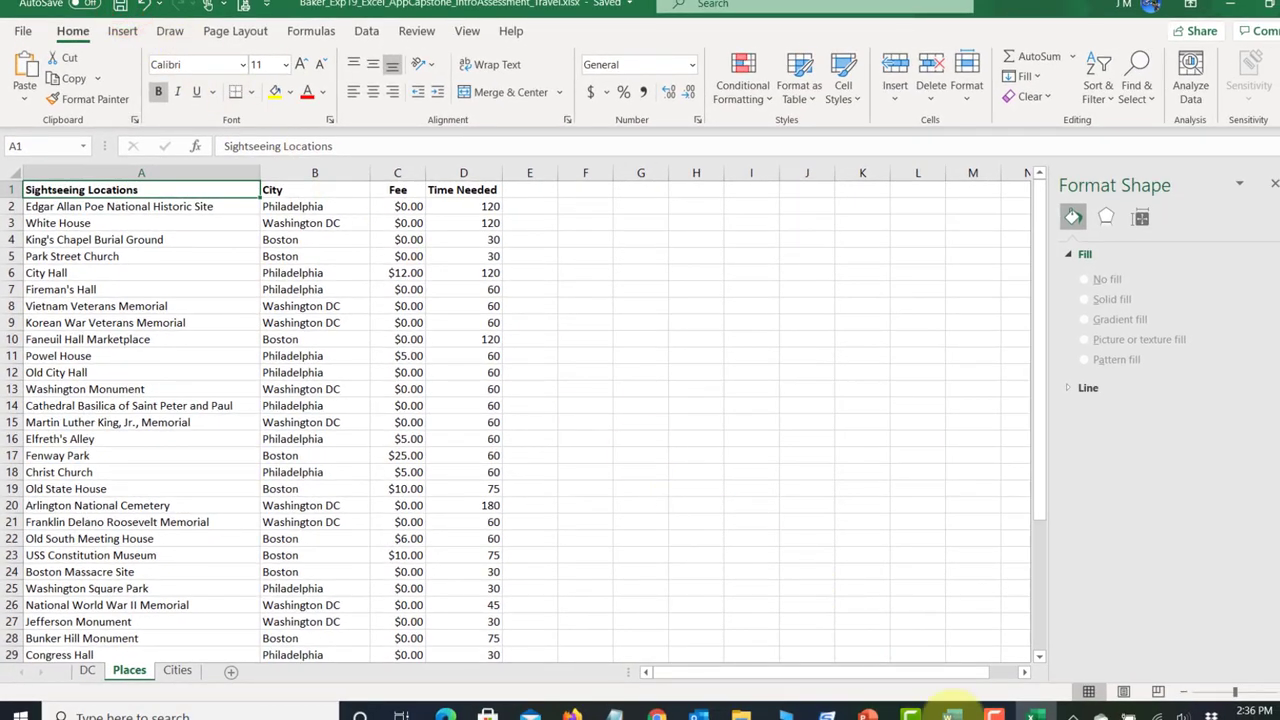
pyautogui.click(952, 714)
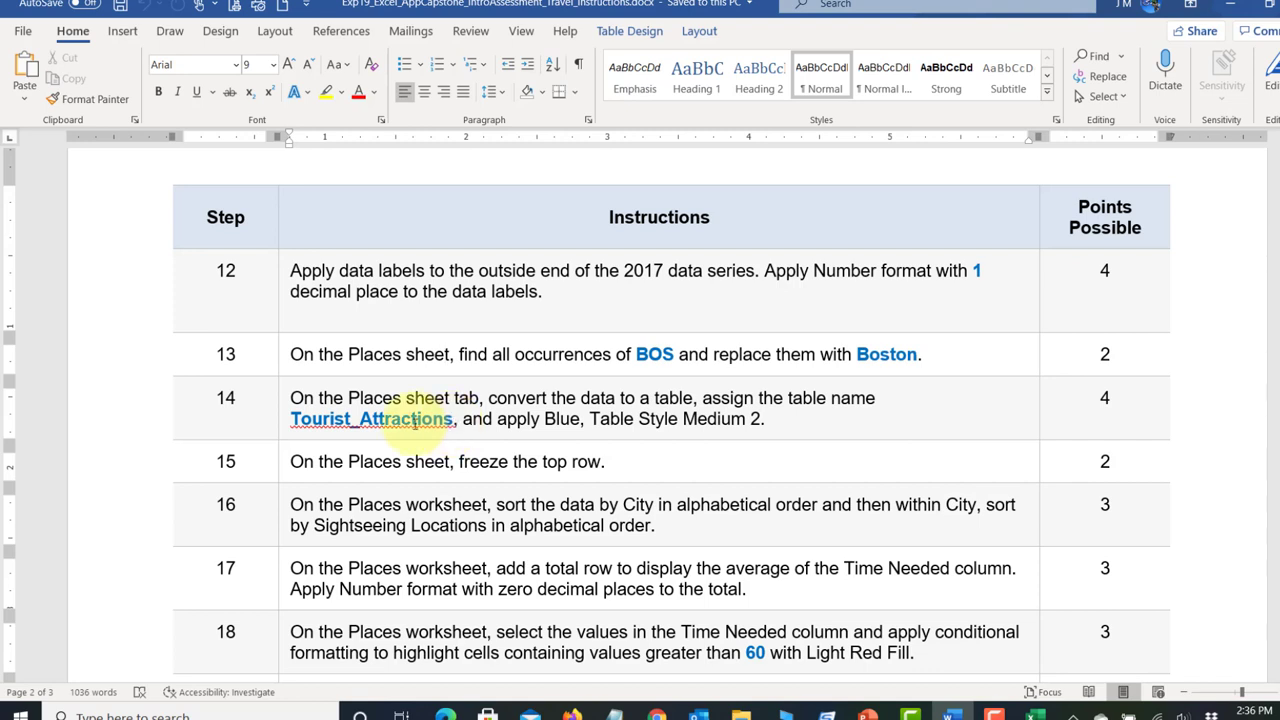
# Step: Read step 14 in the Word instructions and ignore all spelling flags on Tourist_Attractions
pyautogui.click(374, 421)
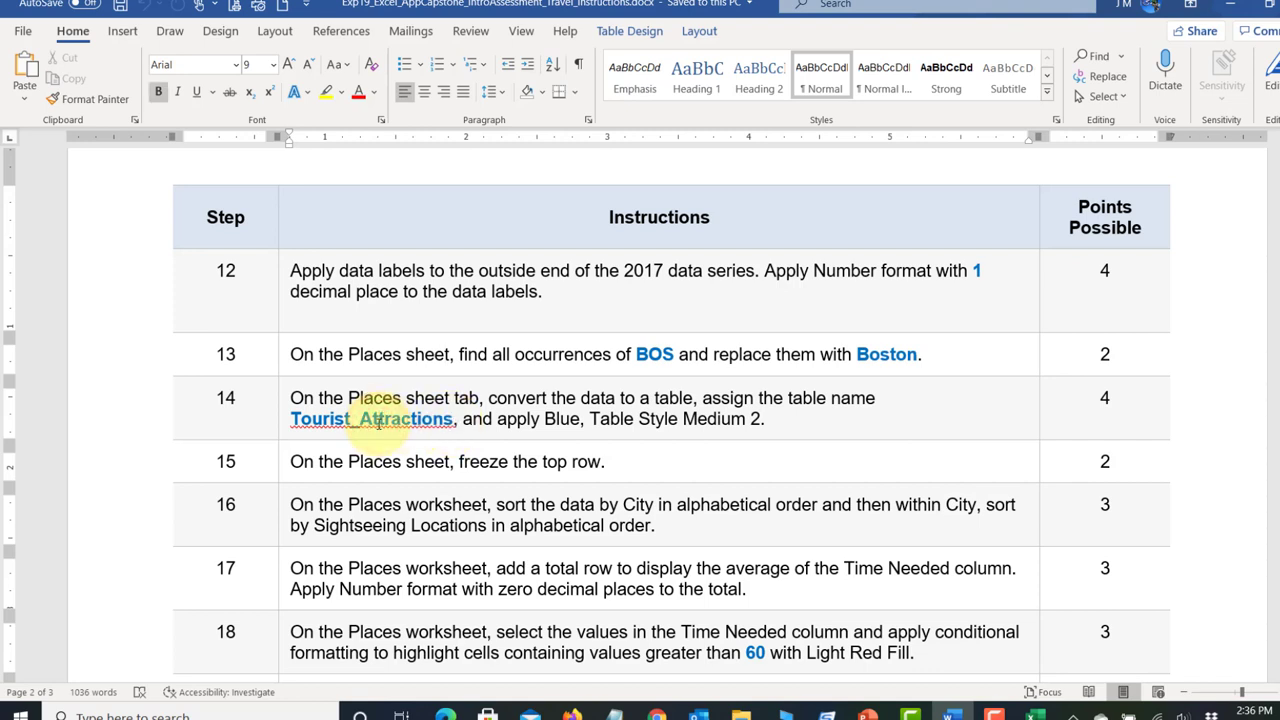
pyautogui.rightClick(378, 421)
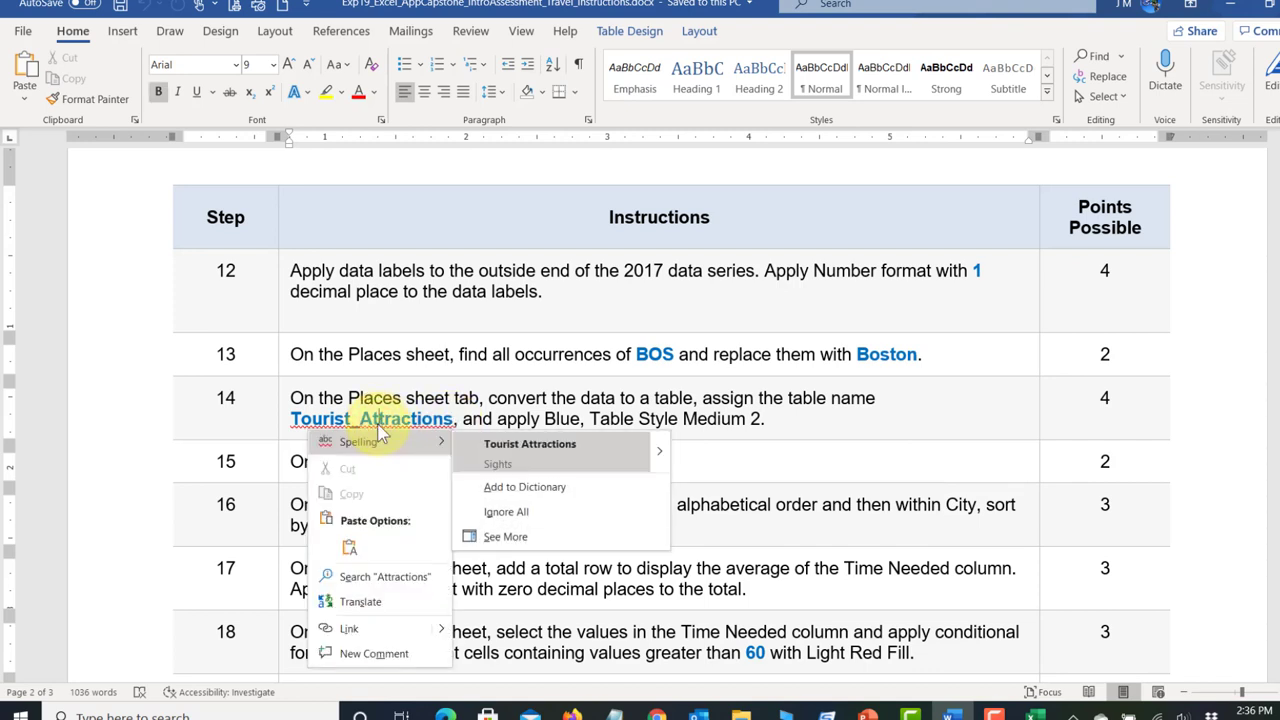
pyautogui.click(506, 511)
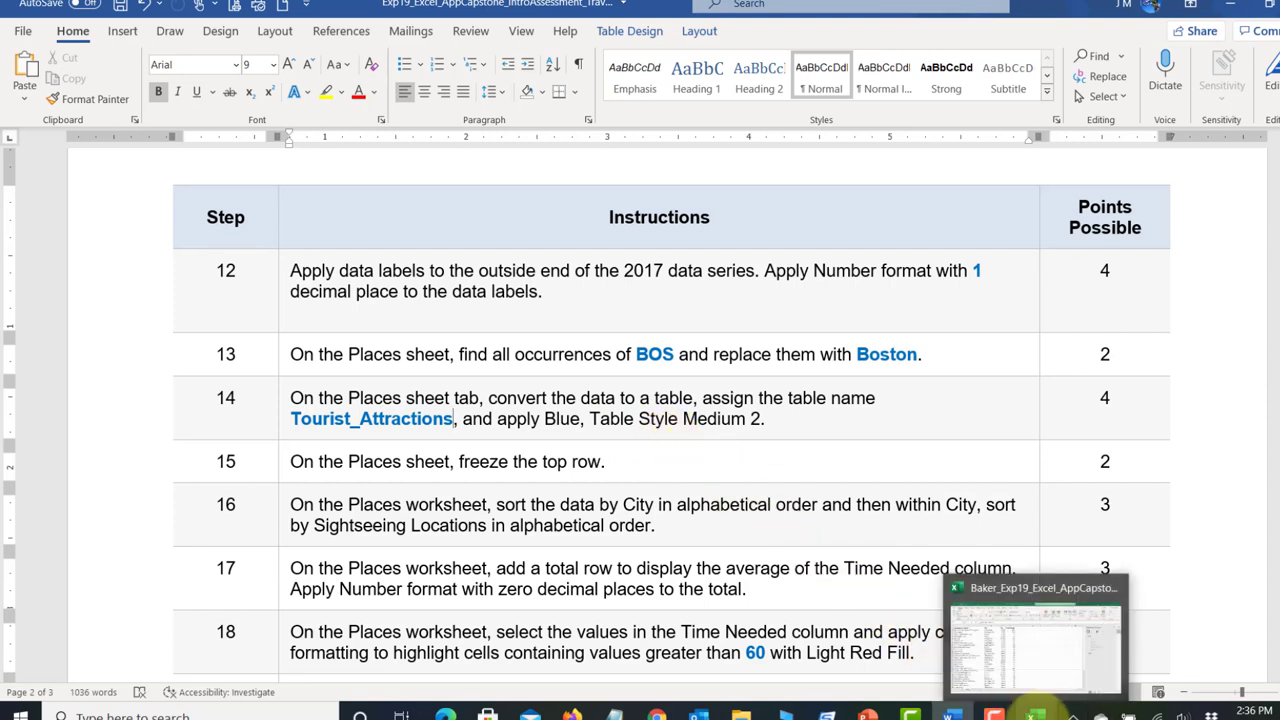
# Step: Switch back to the Excel workbook and convert the range A1:D40 on the Places sheet to a table with headers
pyautogui.click(1036, 712)
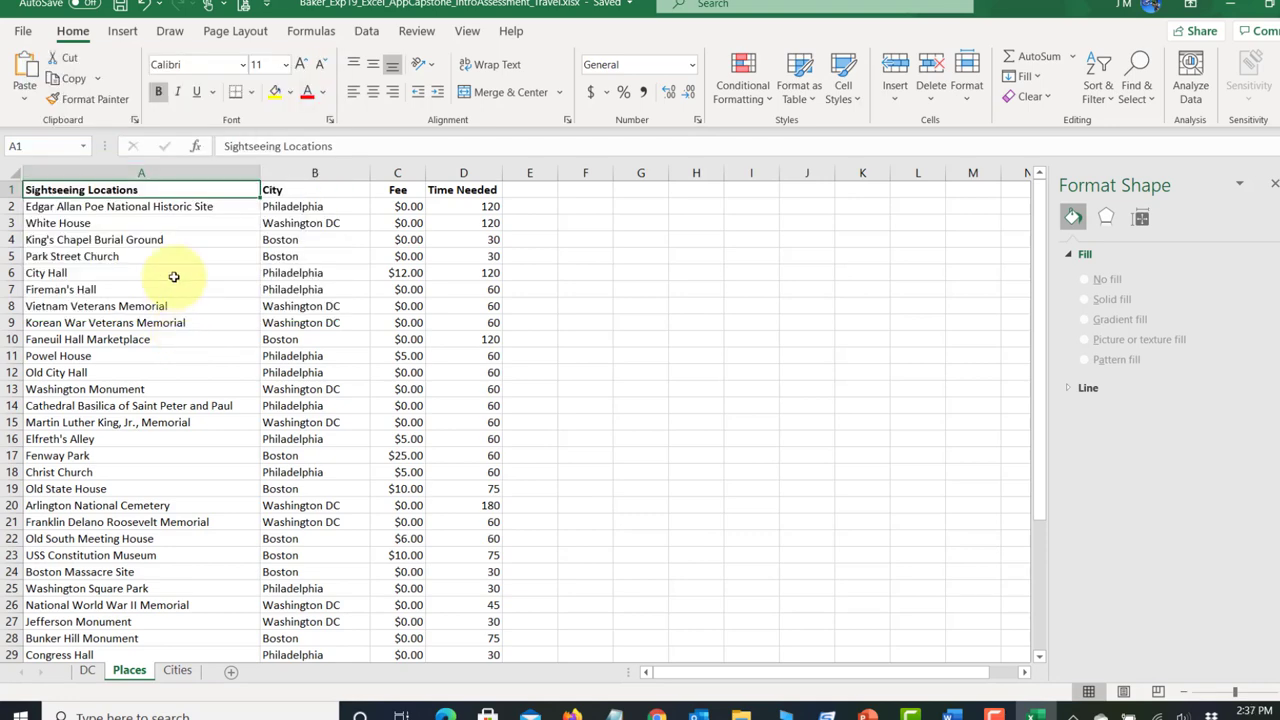
pyautogui.scroll(-1, 172, 277)
pyautogui.scroll(-7, 174, 276)
pyautogui.press('shift')
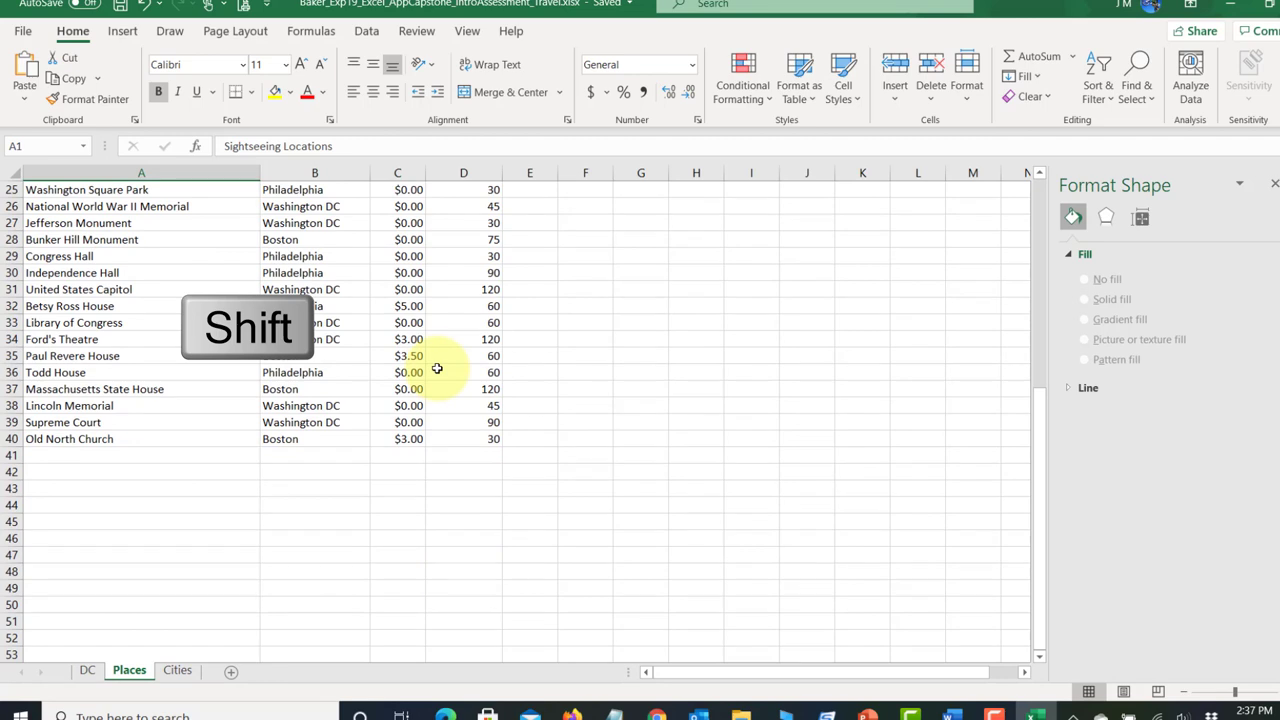
pyautogui.keyDown('shift'); pyautogui.click(480, 440); pyautogui.keyUp('shift')
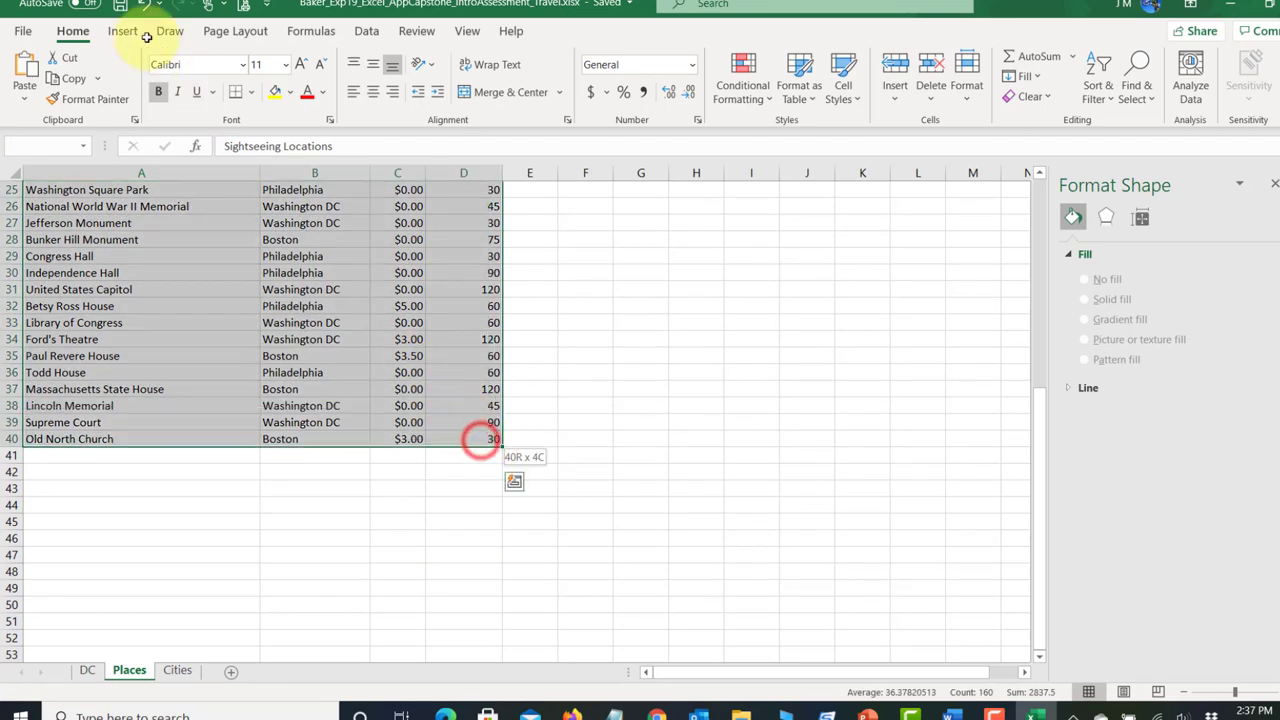
pyautogui.hotkey('ctrl', 'BackSpace')
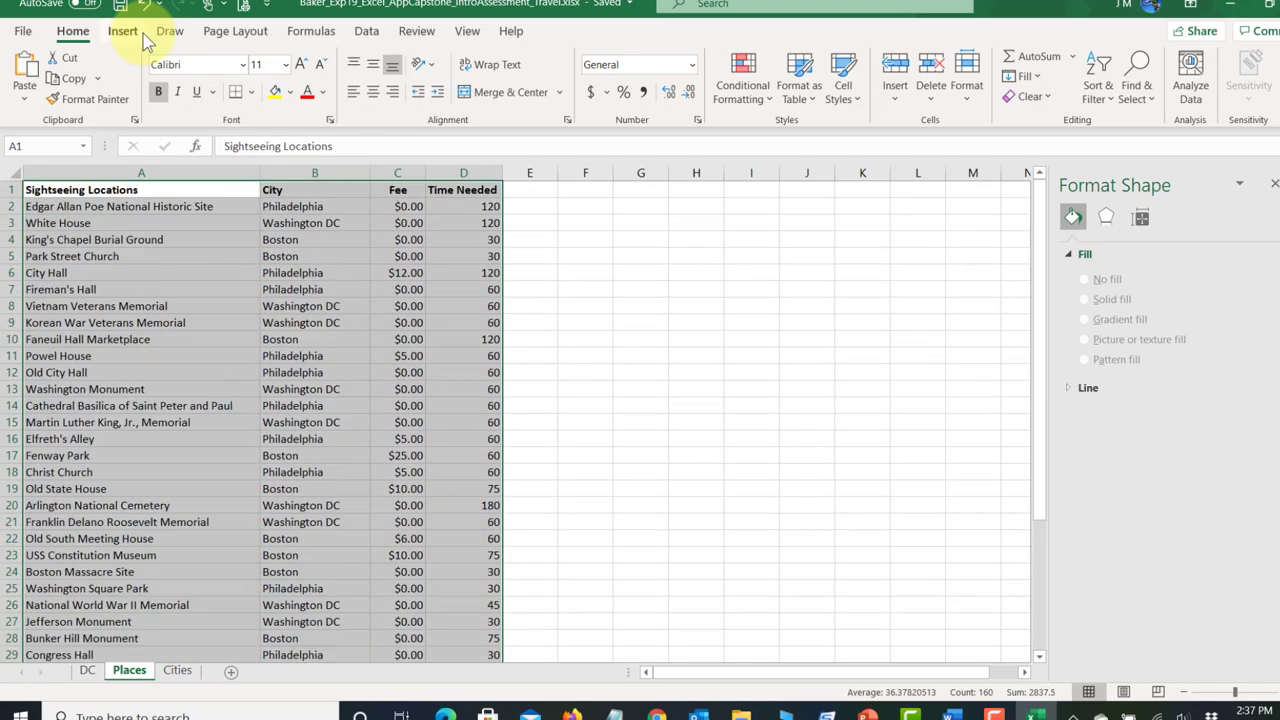
pyautogui.click(141, 36)
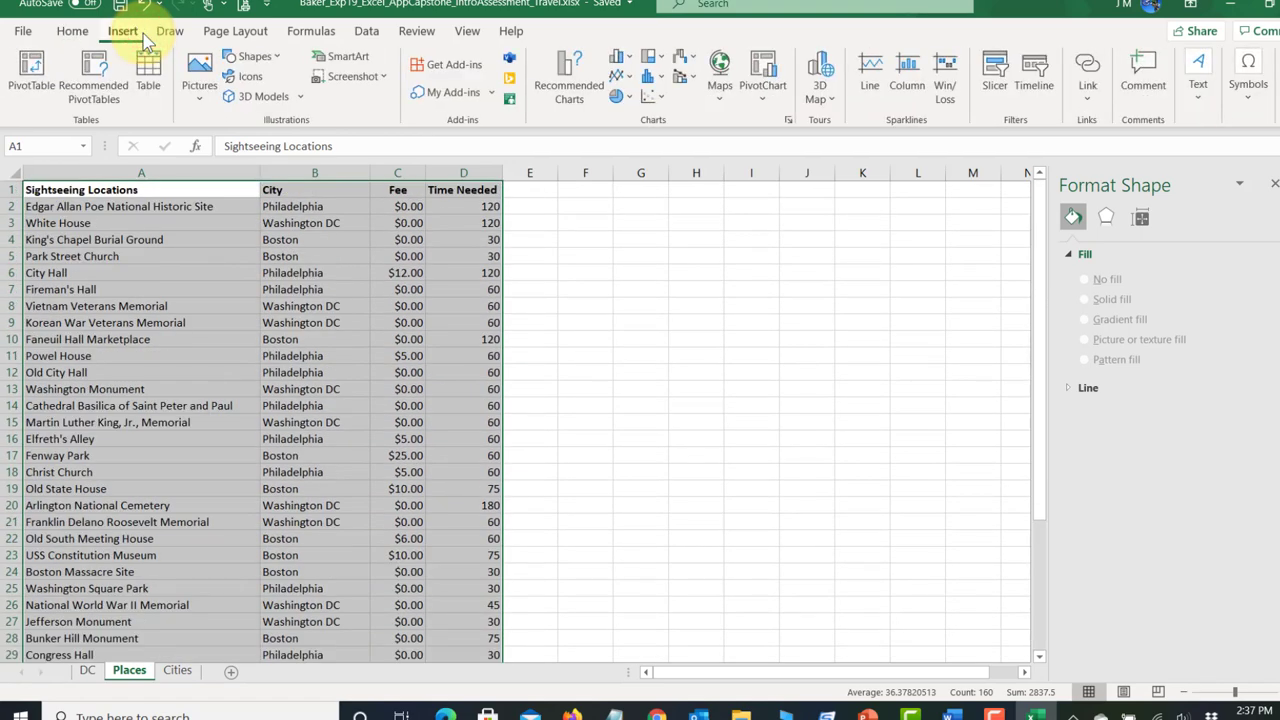
pyautogui.click(145, 70)
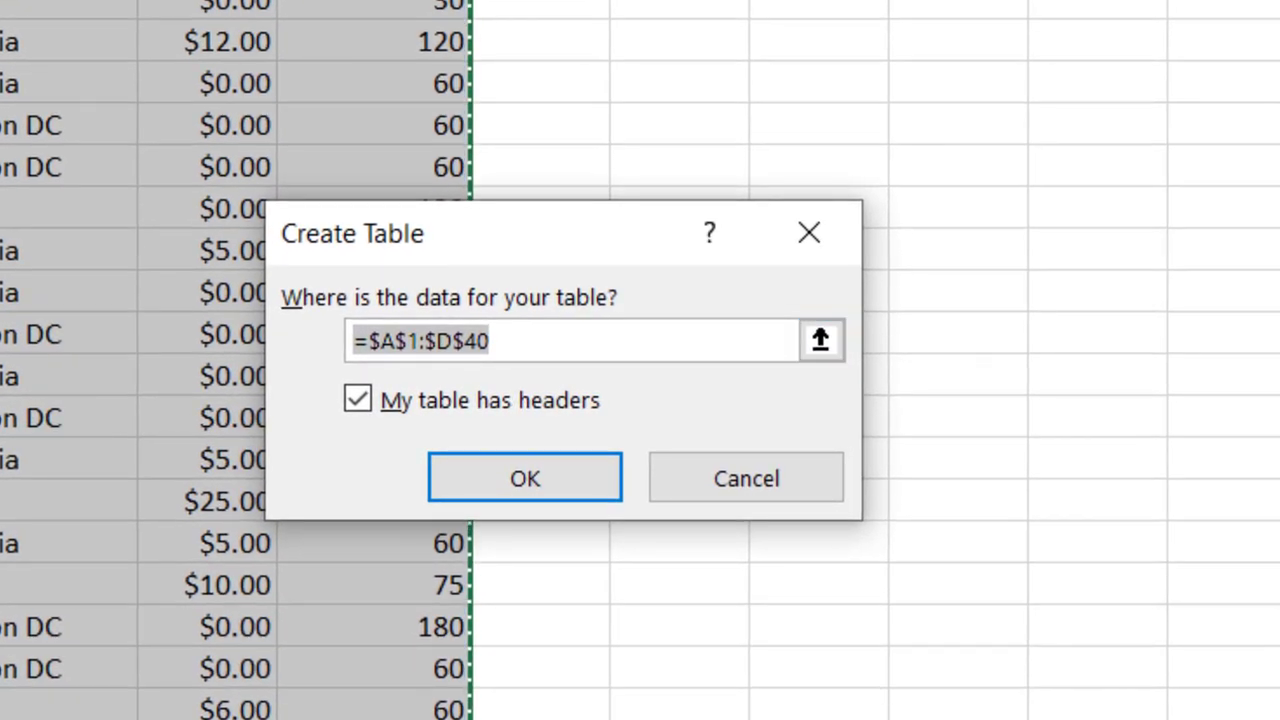
pyautogui.click(575, 483)
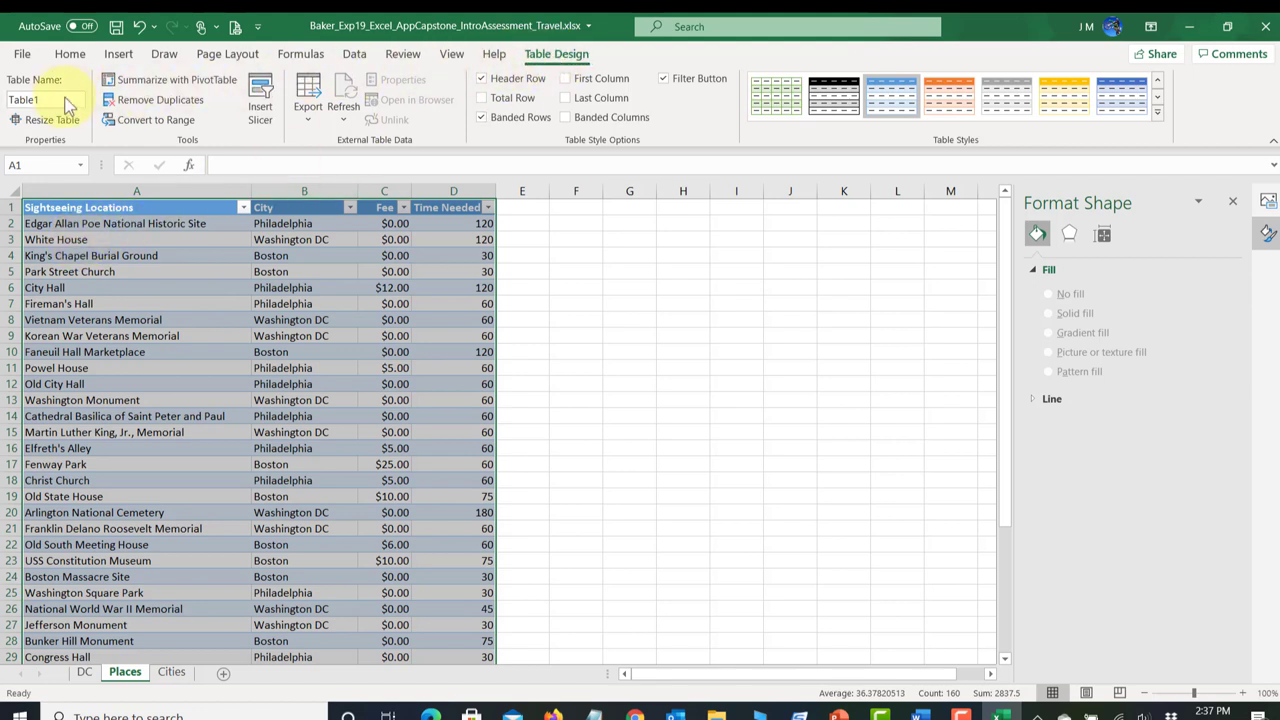
# Step: Name the Places sheet's table Tourist_Attractions
pyautogui.click(45, 99)
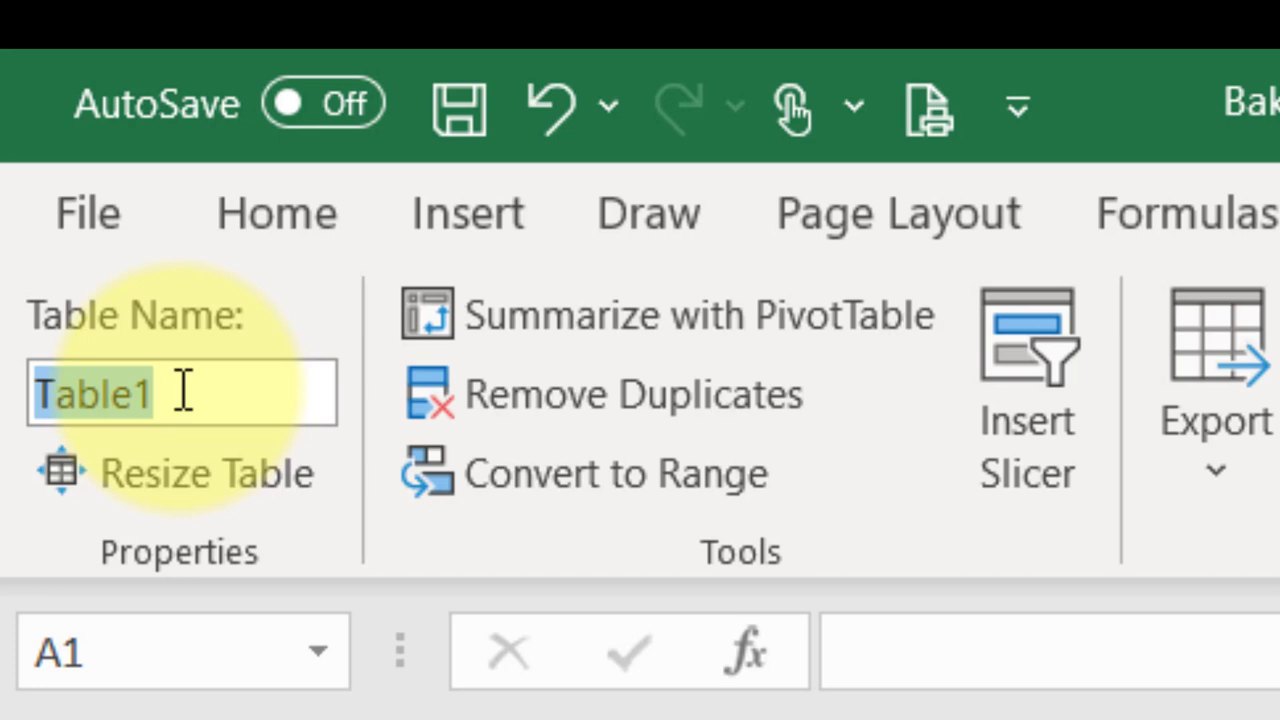
pyautogui.write('To')
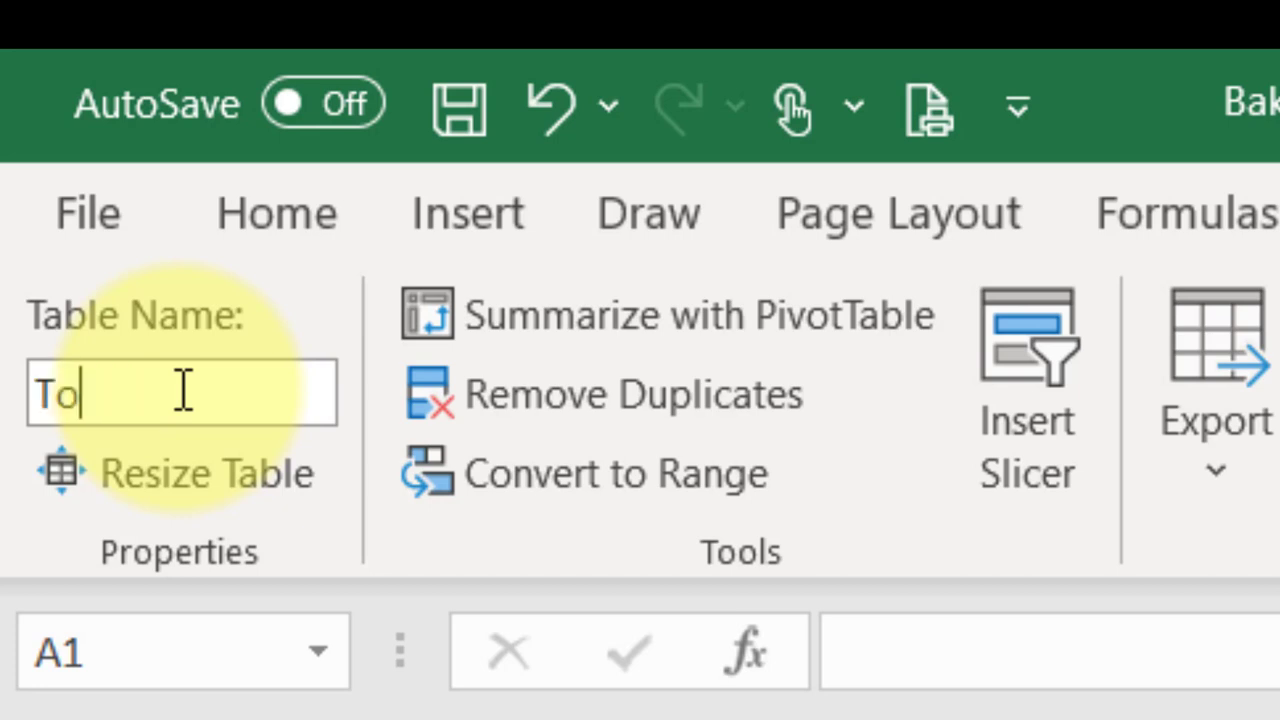
pyautogui.write('urist_Attraction')
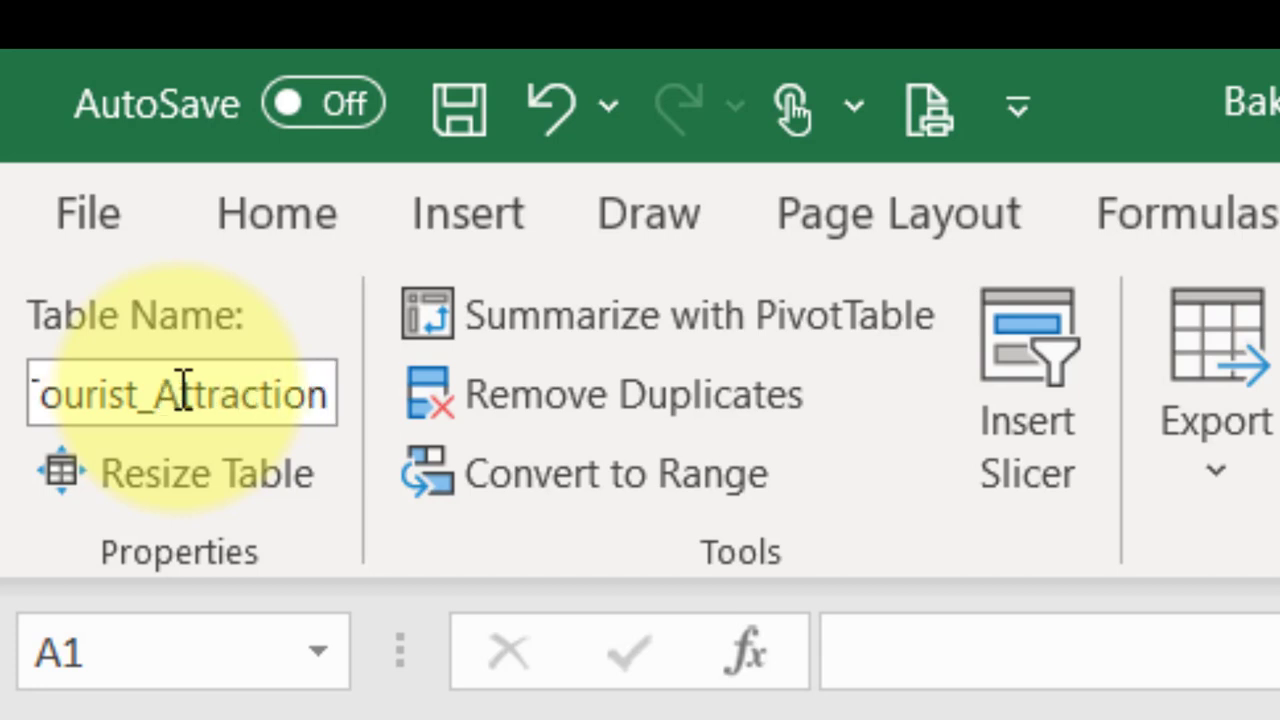
pyautogui.write('s')
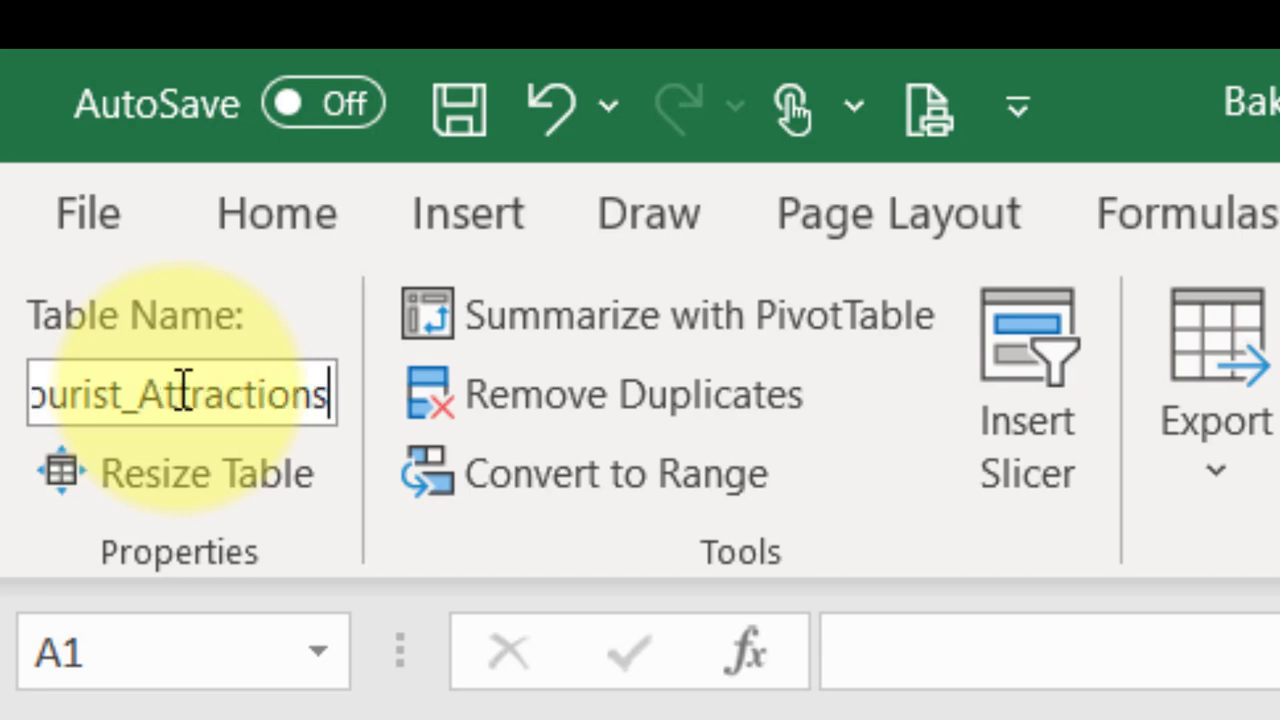
pyautogui.press('Return')
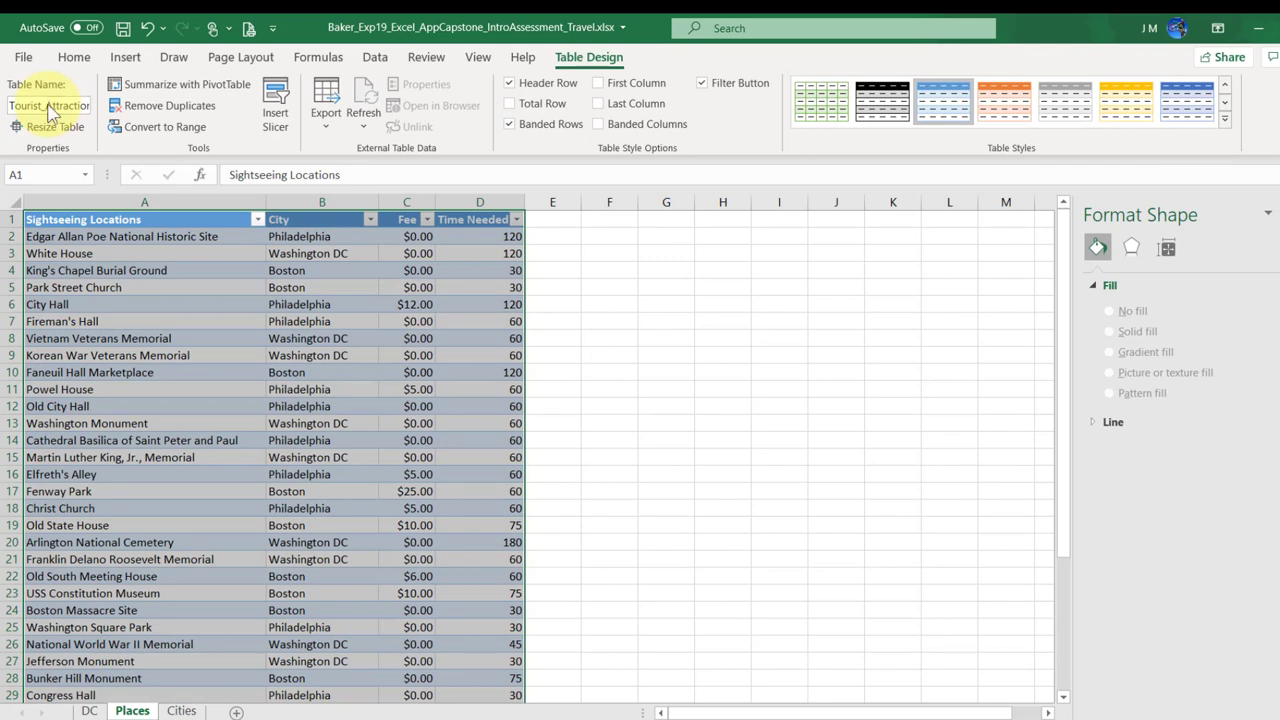
# Step: Apply Blue, Table Style Medium 2 to the table and save the workbook
pyautogui.click(942, 109)
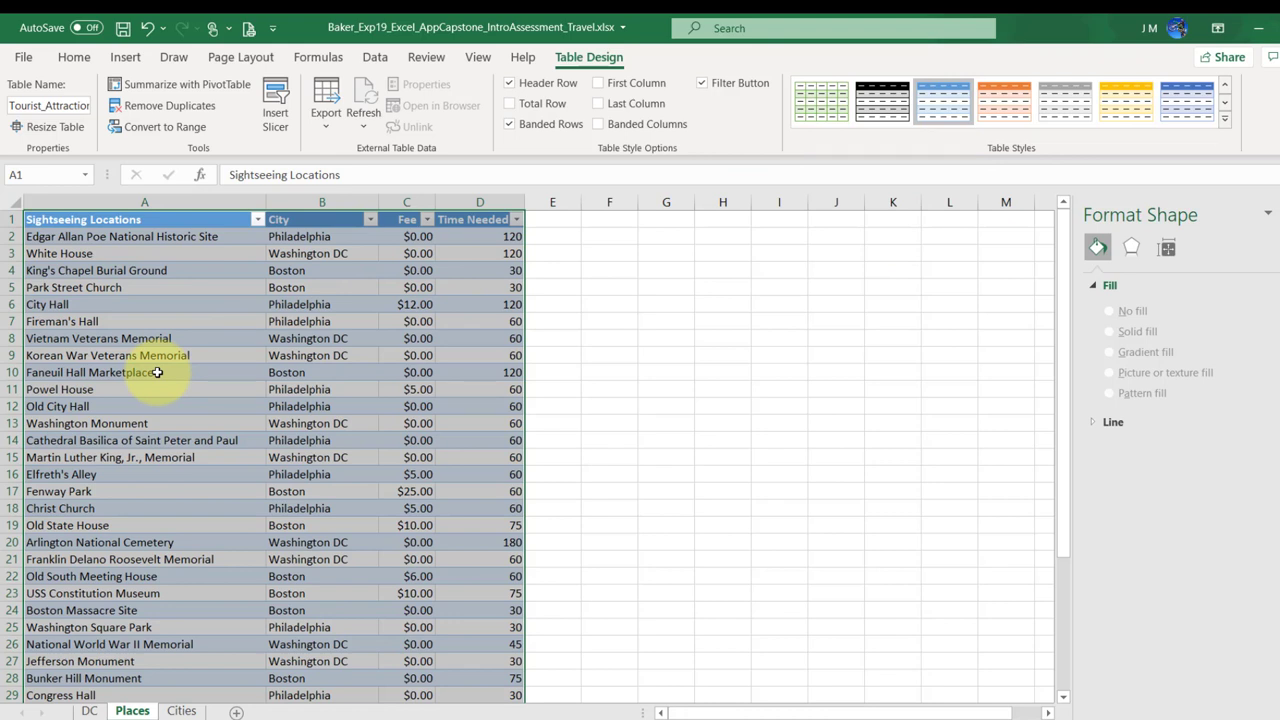
pyautogui.click(123, 28)
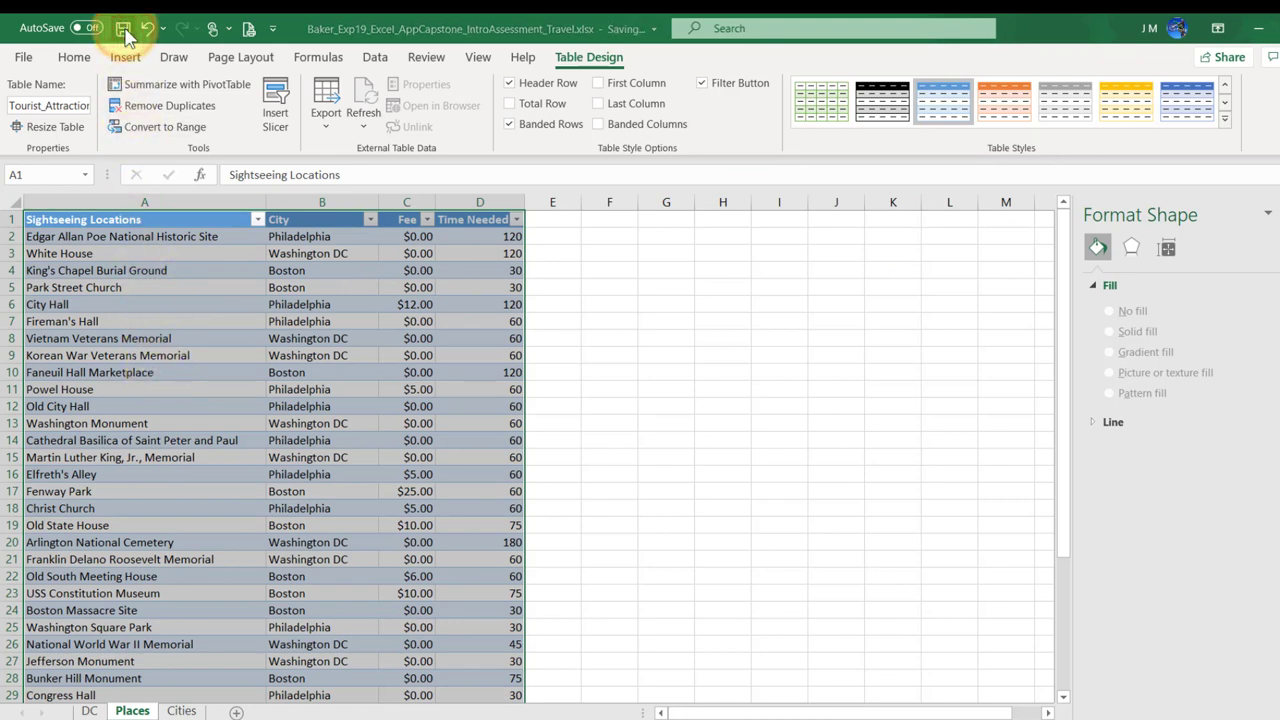
# Step: Read step 15 in the Word instructions, return to the Excel workbook and freeze the top row of the Places sheet
pyautogui.click(862, 718)
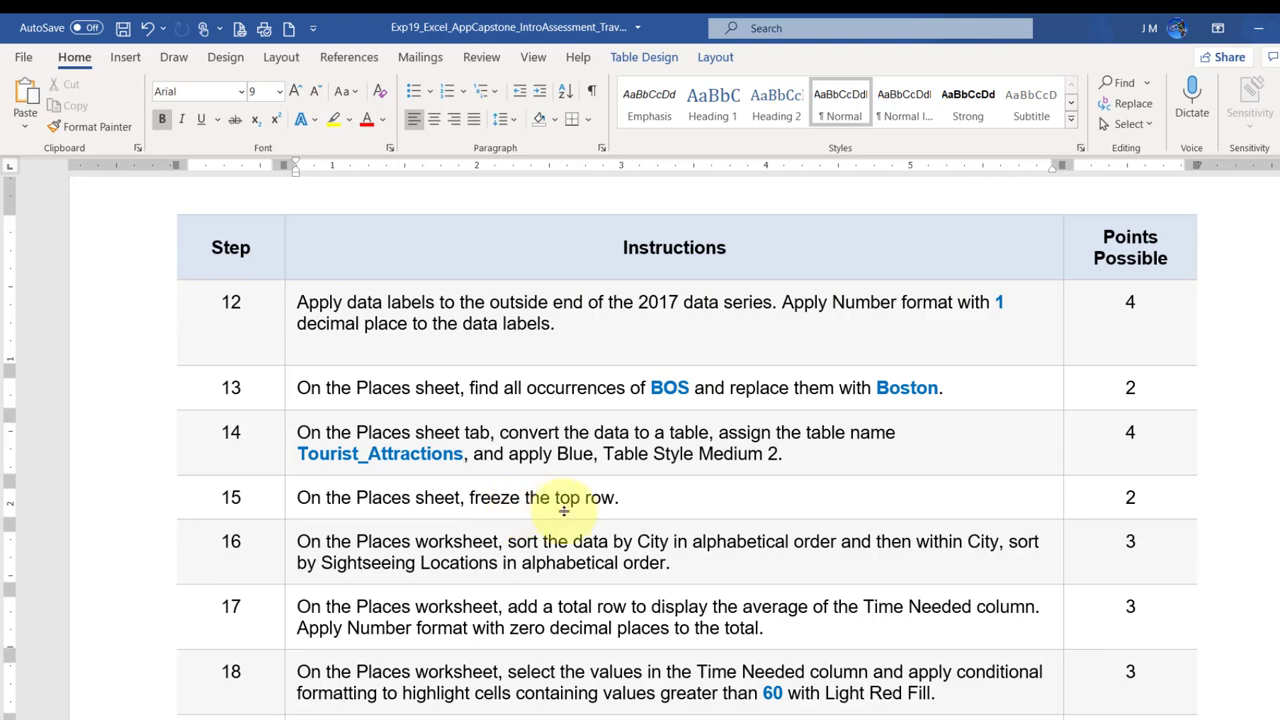
pyautogui.click(1030, 719)
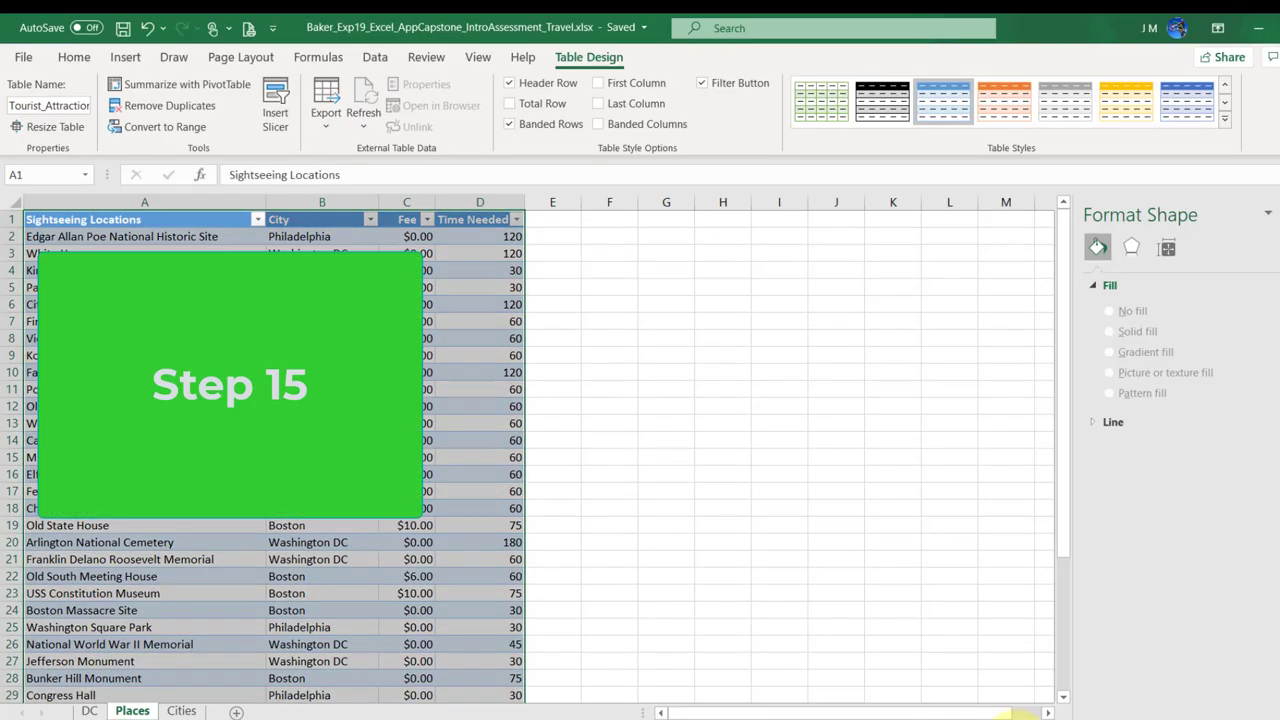
pyautogui.click(160, 390)
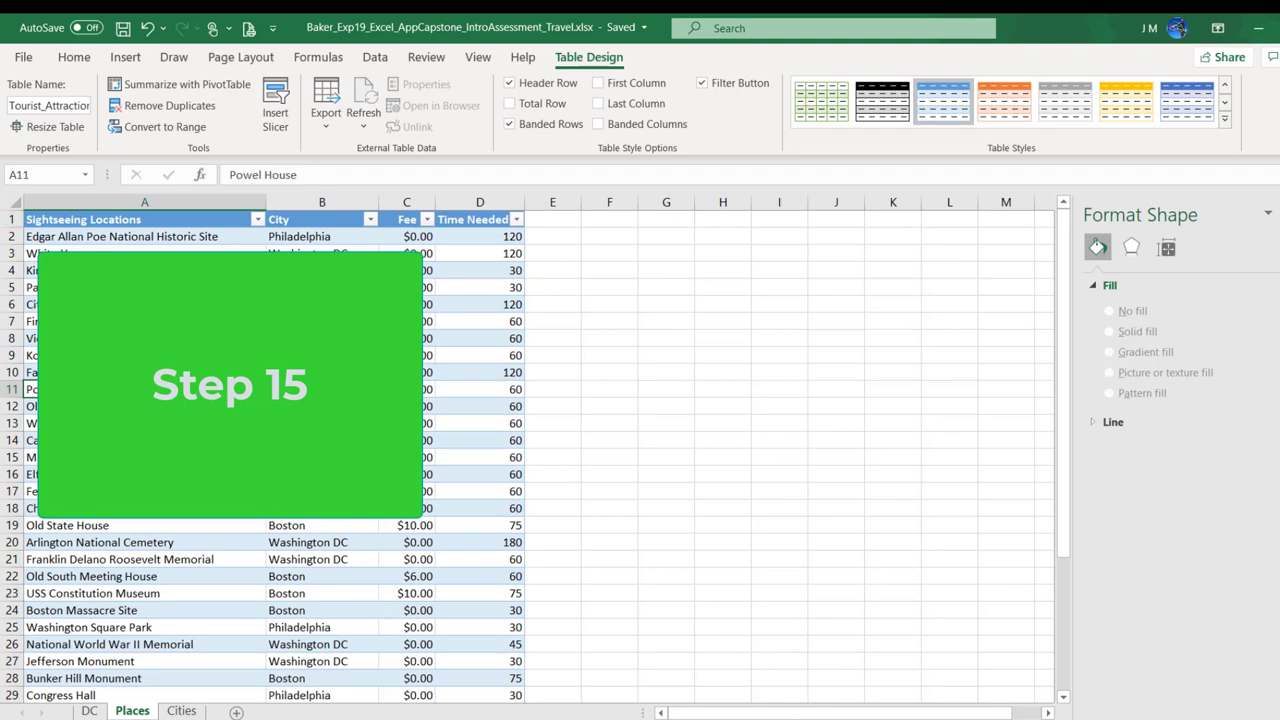
pyautogui.scroll(-2, 141, 437)
pyautogui.scroll(2, 141, 437)
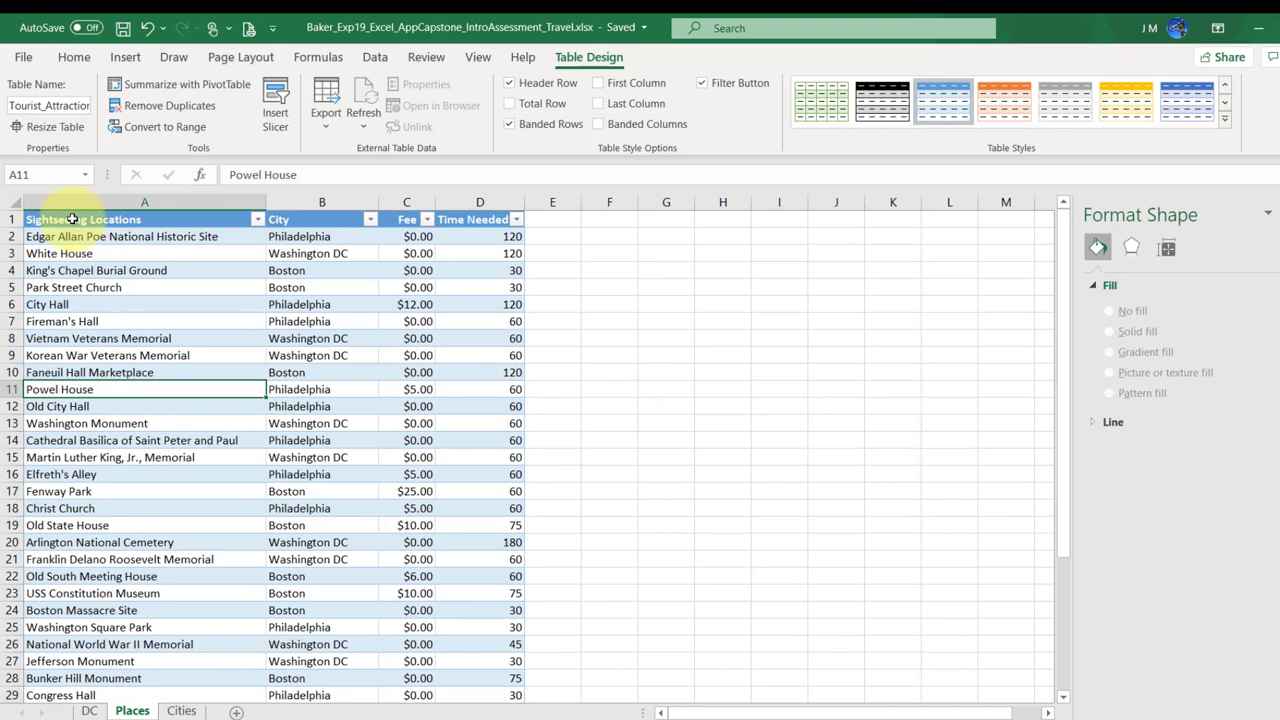
pyautogui.click(476, 58)
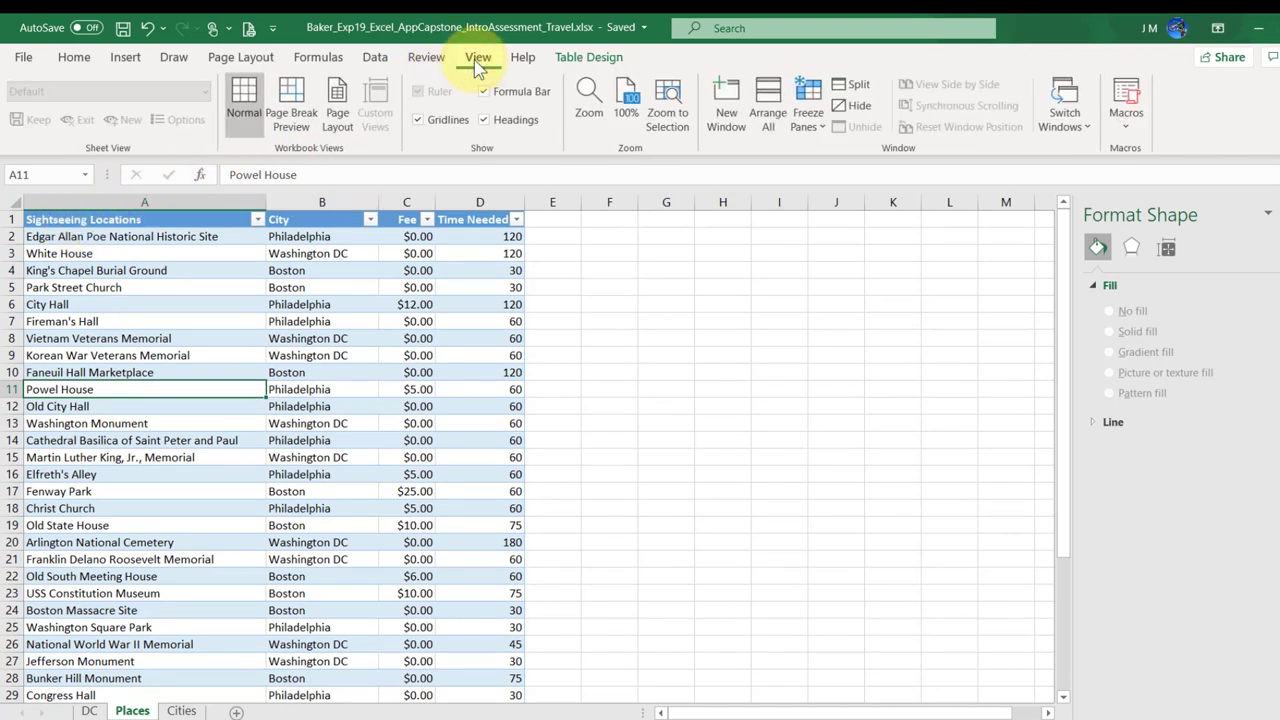
pyautogui.click(815, 128)
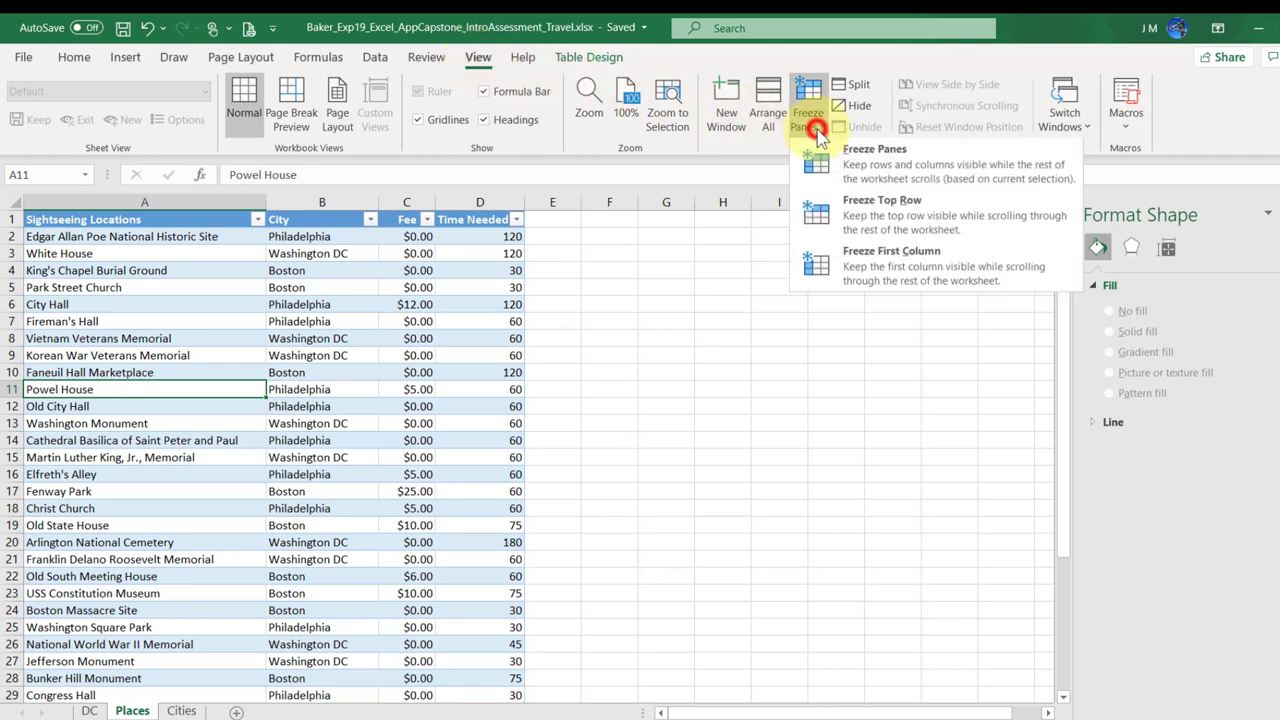
pyautogui.click(858, 218)
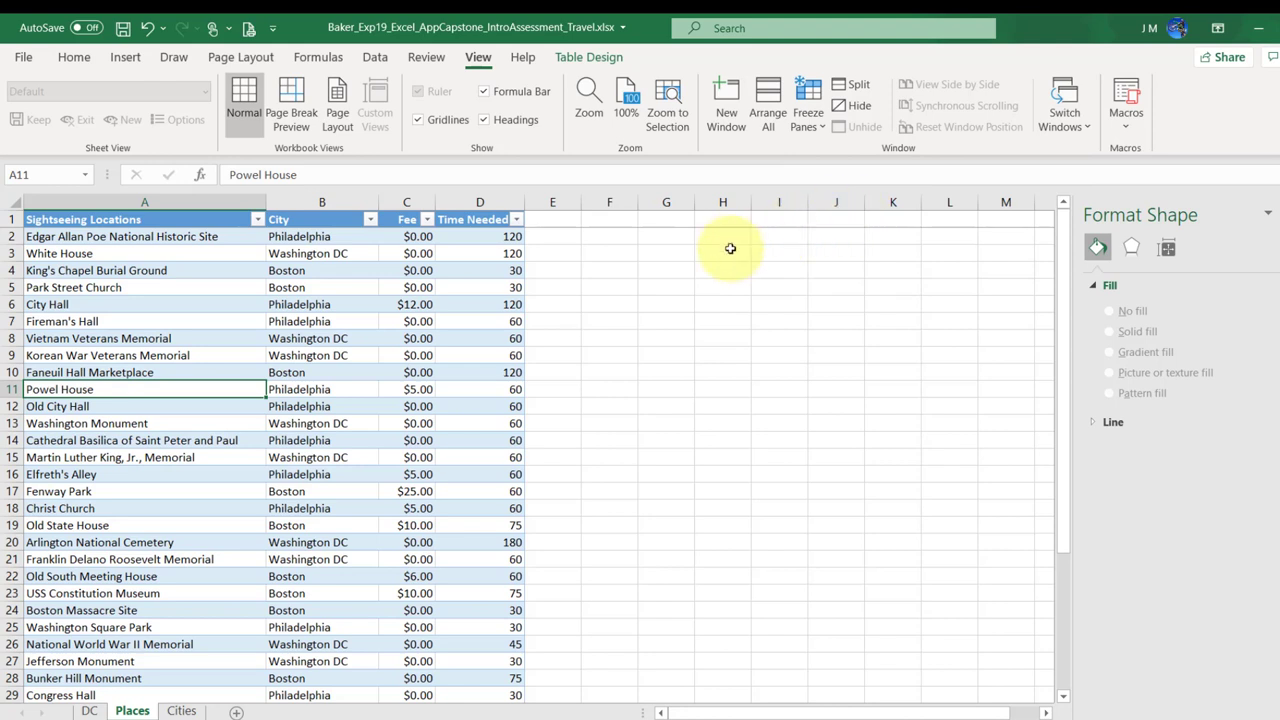
# Step: Check the frozen header row against the Places sheet's lower rows, select cell A2 and save the workbook
pyautogui.scroll(-3, 286, 374)
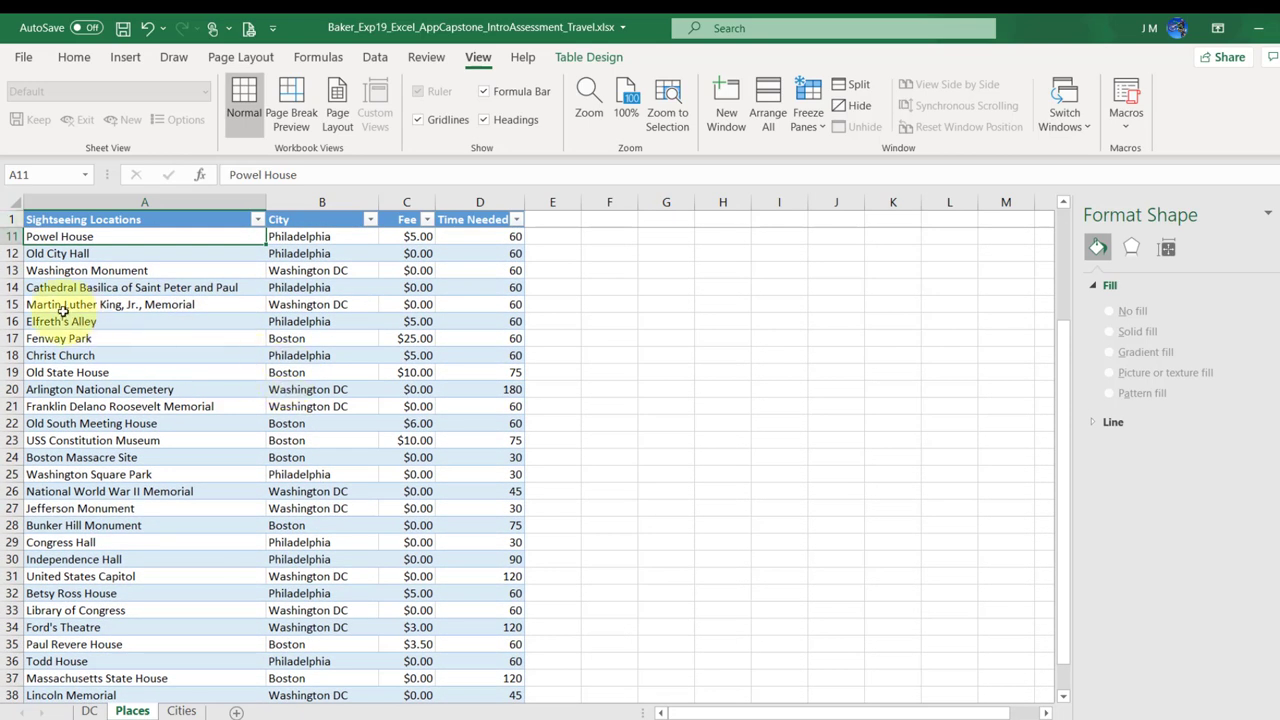
pyautogui.scroll(-7, 60, 312)
pyautogui.scroll(-3, 62, 311)
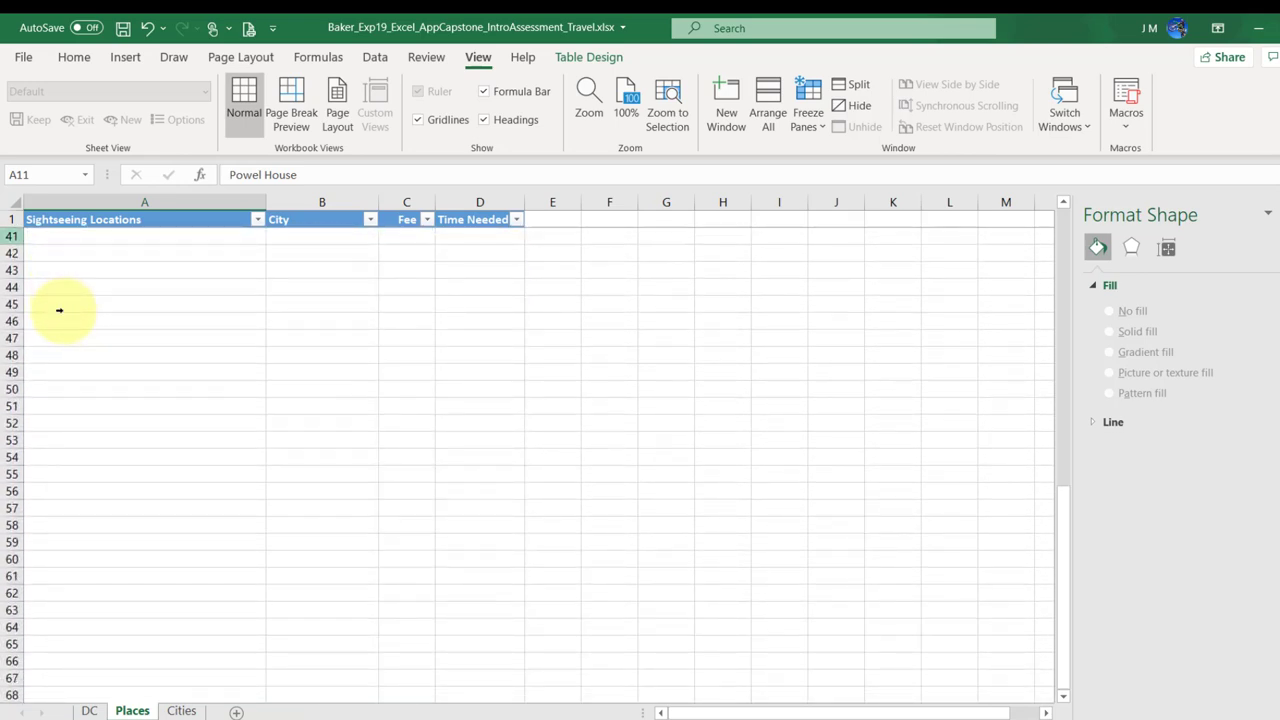
pyautogui.scroll(13, 72, 282)
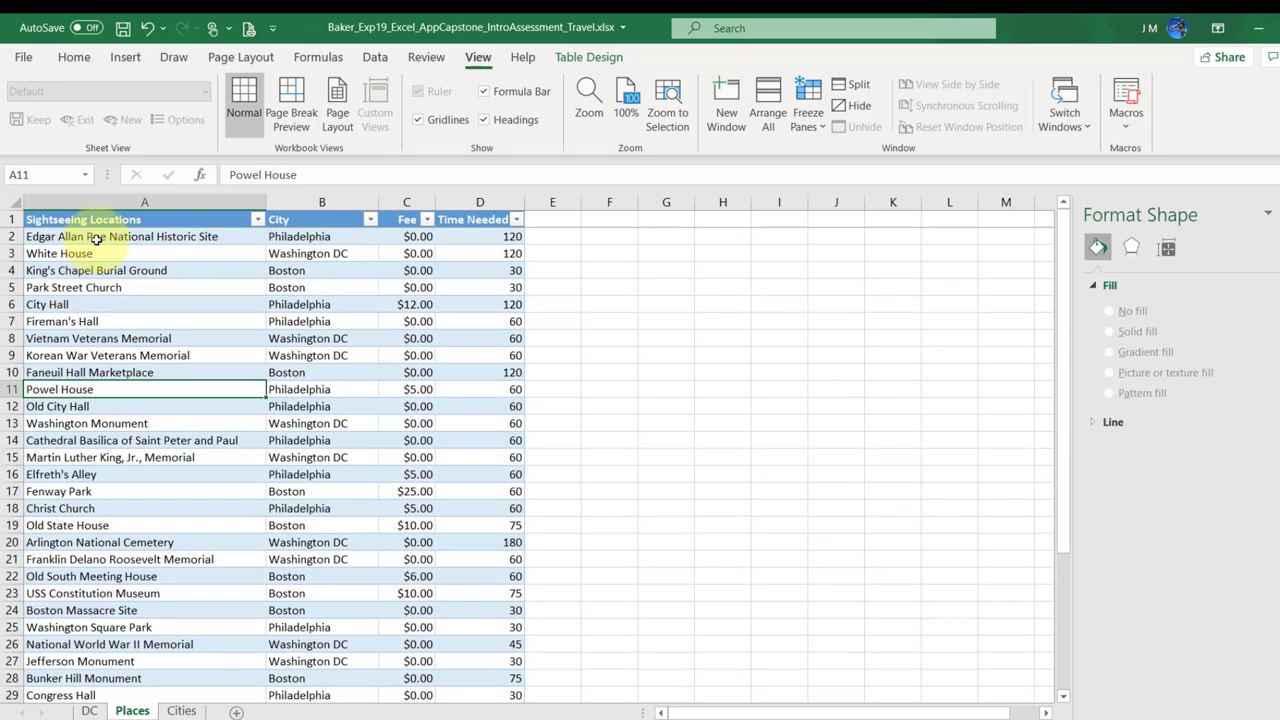
pyautogui.scroll(-3, 92, 241)
pyautogui.scroll(3, 96, 241)
pyautogui.click(96, 238)
pyautogui.click(123, 29)
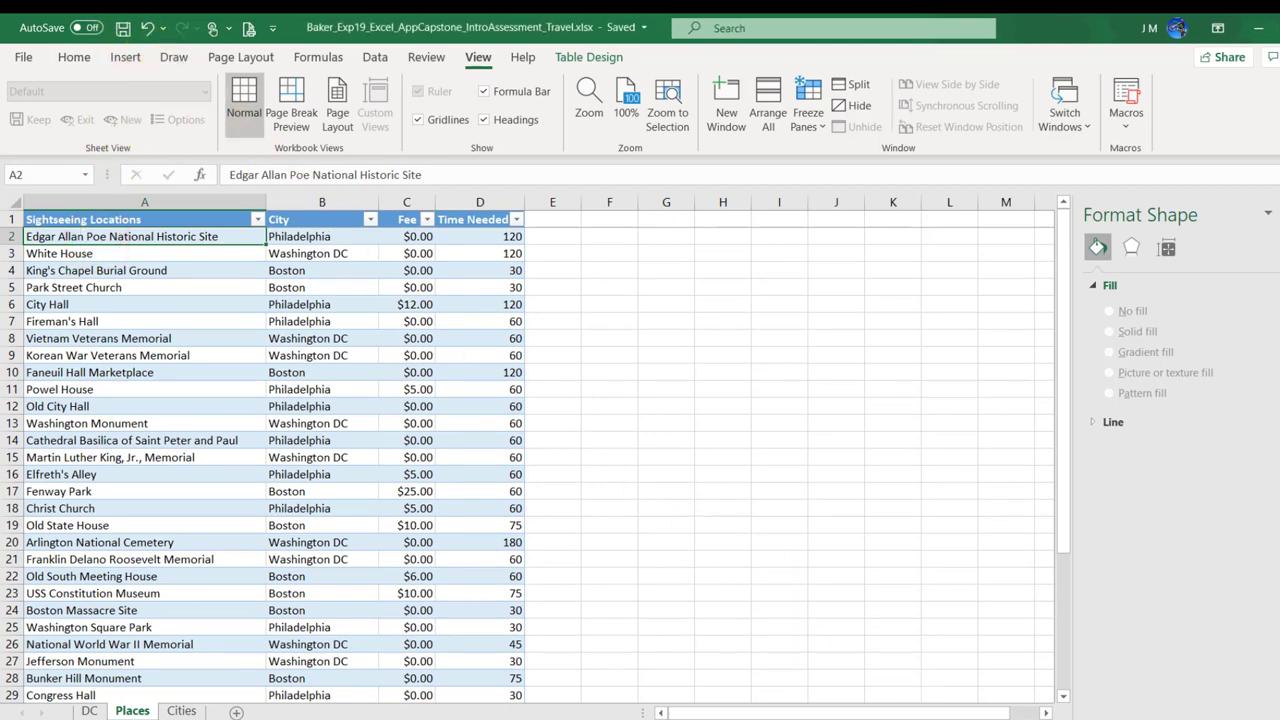
# Step: Read step 16 in the Word instructions, return to the Excel workbook and select a Sightseeing Locations cell in the Places table
pyautogui.hotkey('alt', 'Tab')
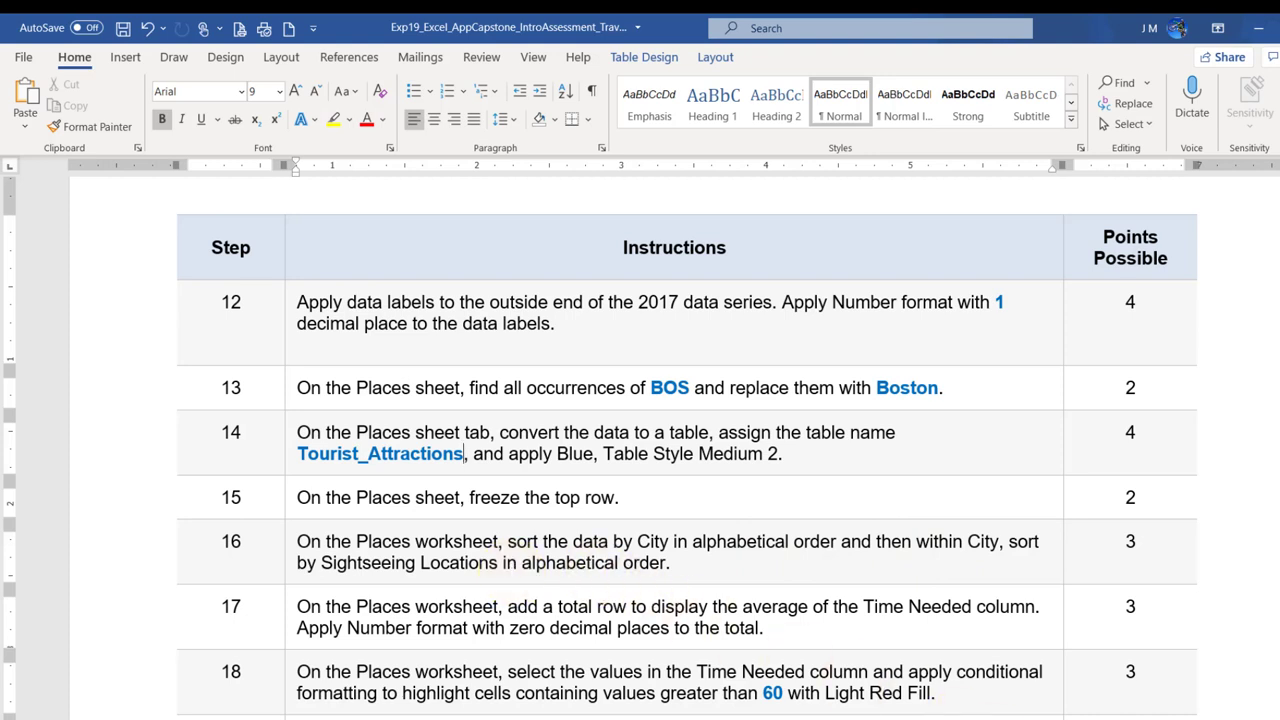
pyautogui.click(1100, 640)
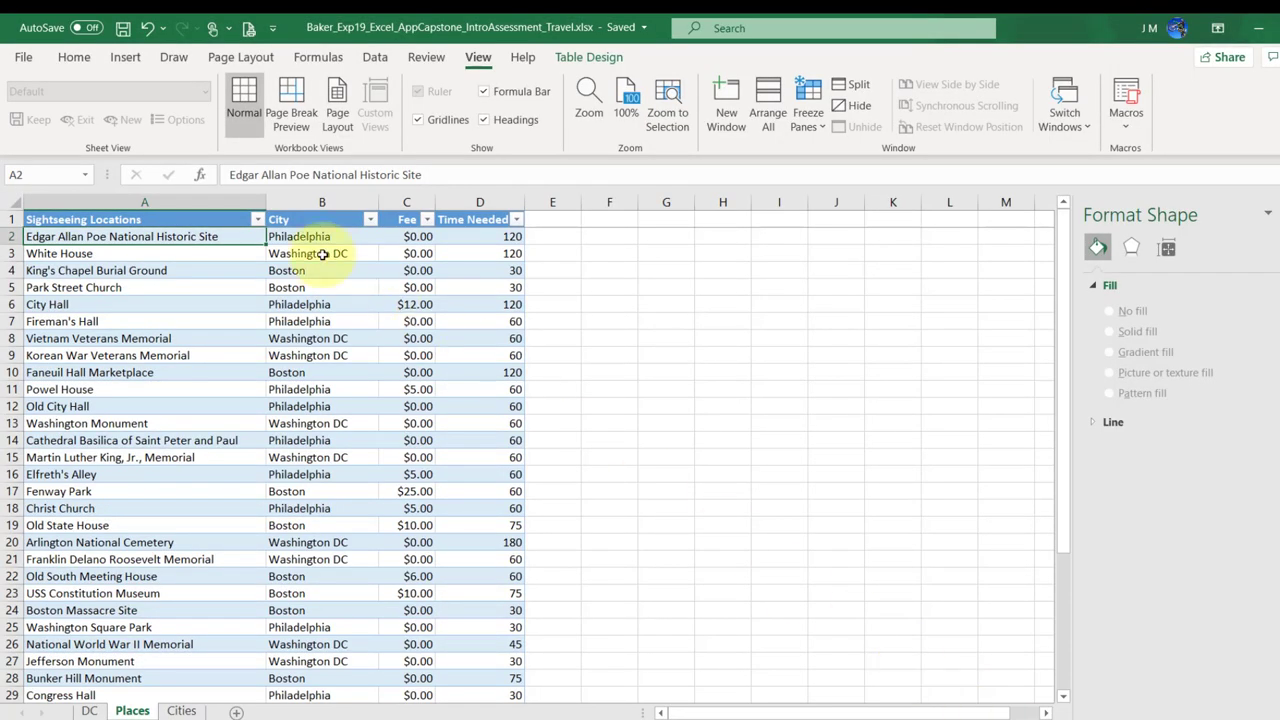
pyautogui.click(323, 254)
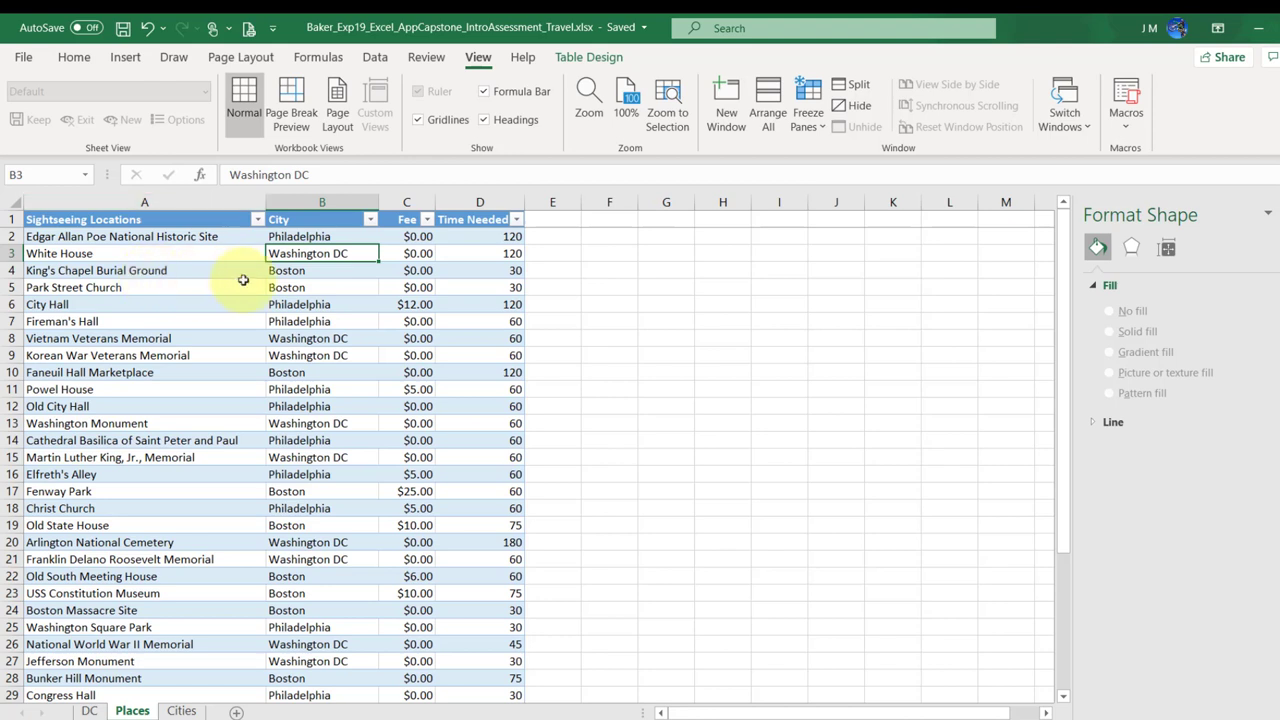
pyautogui.click(278, 286)
pyautogui.click(186, 274)
pyautogui.click(305, 272)
pyautogui.click(195, 275)
# Step: Sort the Places table by City from A to Z and then by Sightseeing Locations from A to Z
pyautogui.click(74, 57)
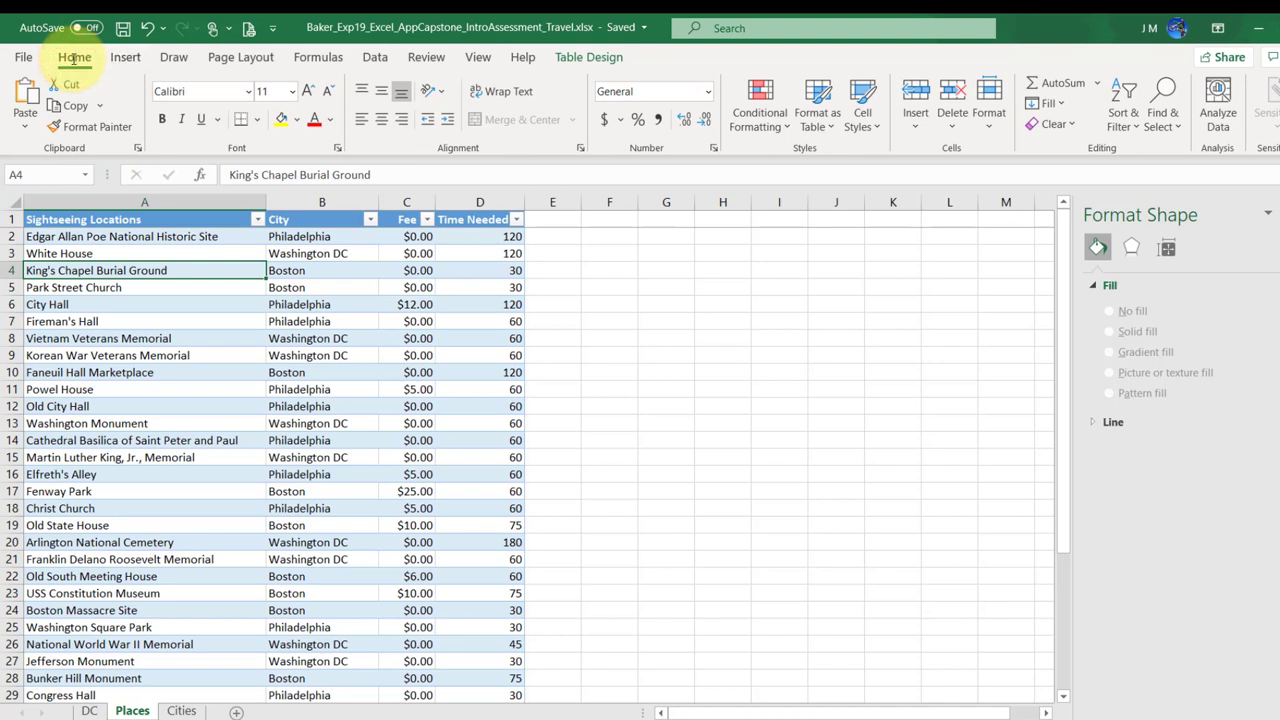
pyautogui.click(1121, 122)
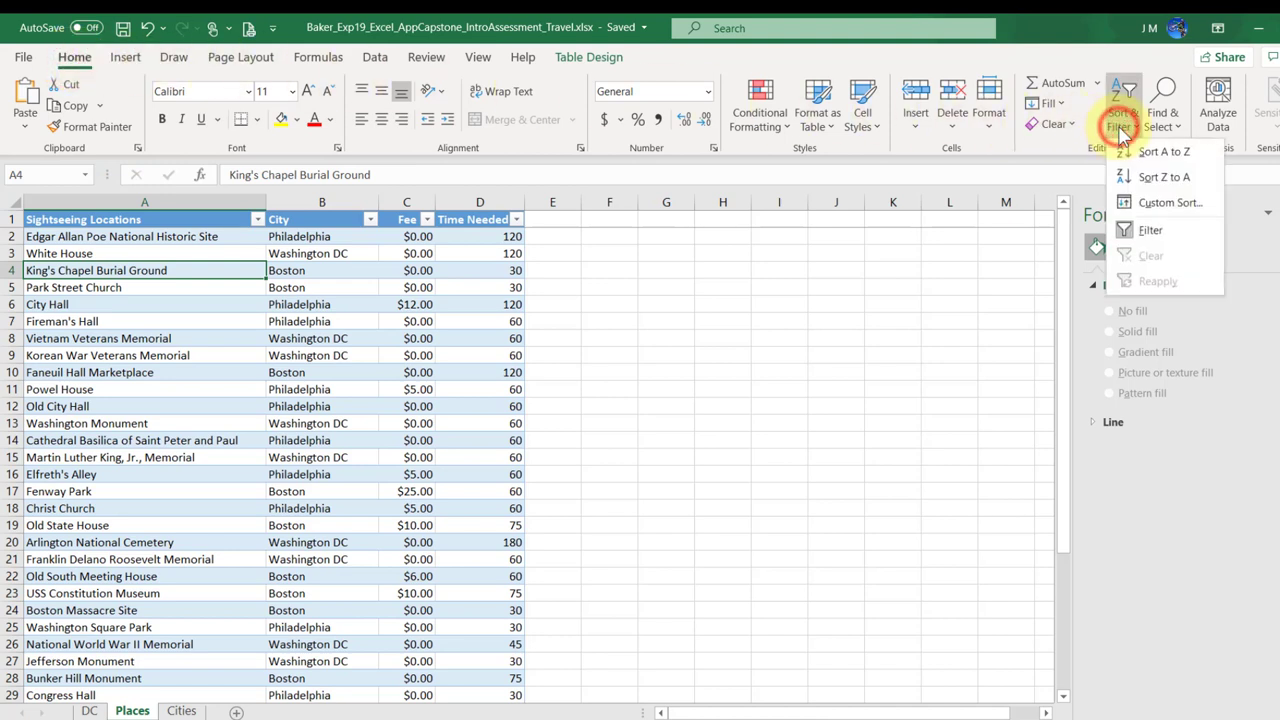
pyautogui.click(1155, 203)
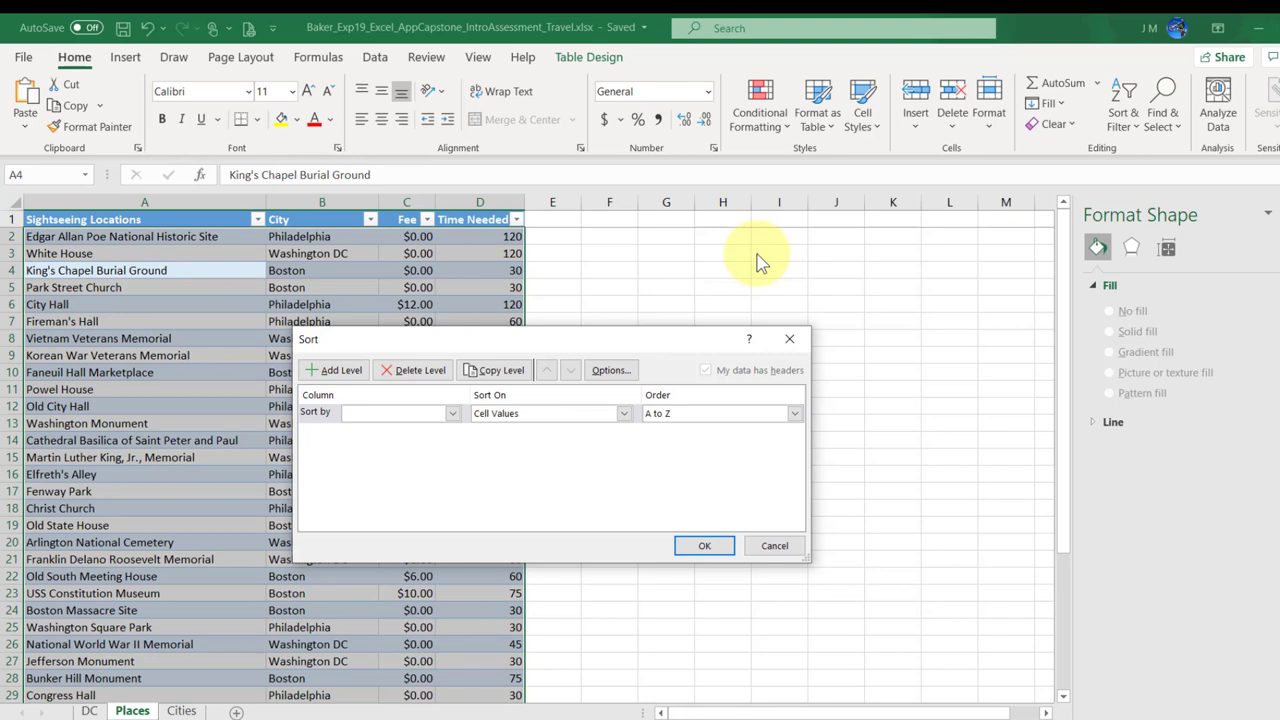
pyautogui.click(452, 415)
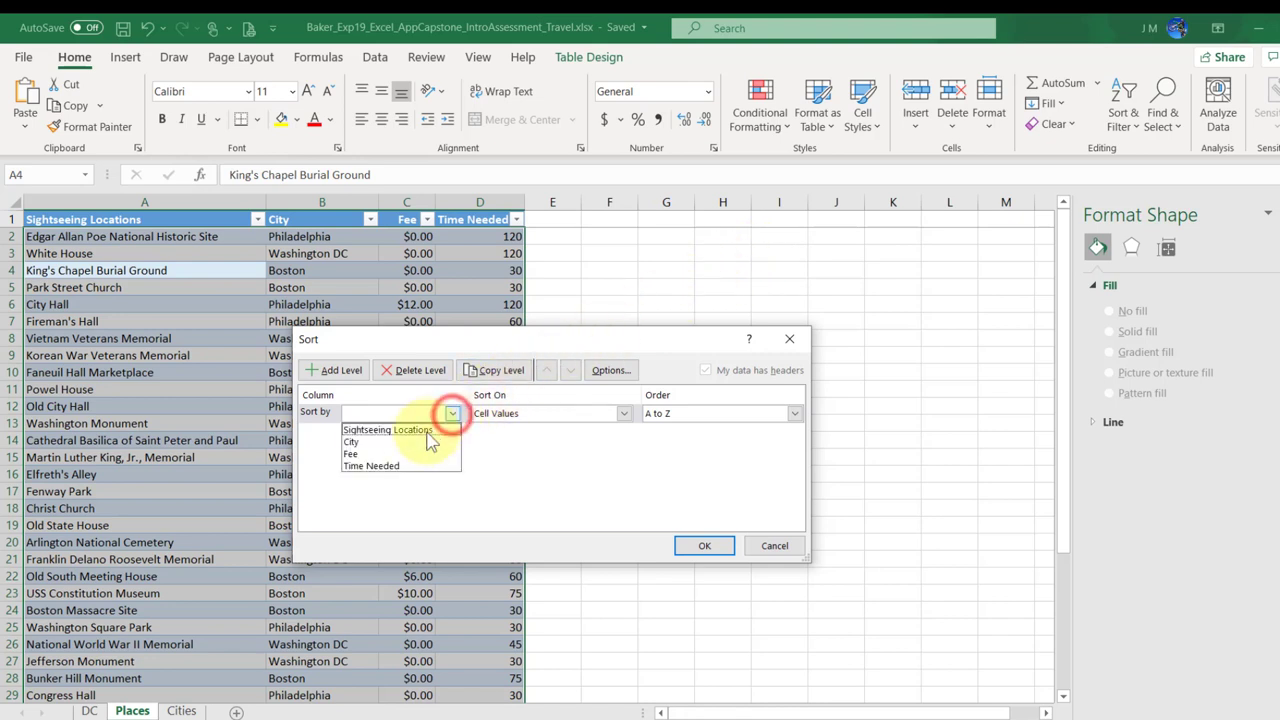
pyautogui.click(418, 435)
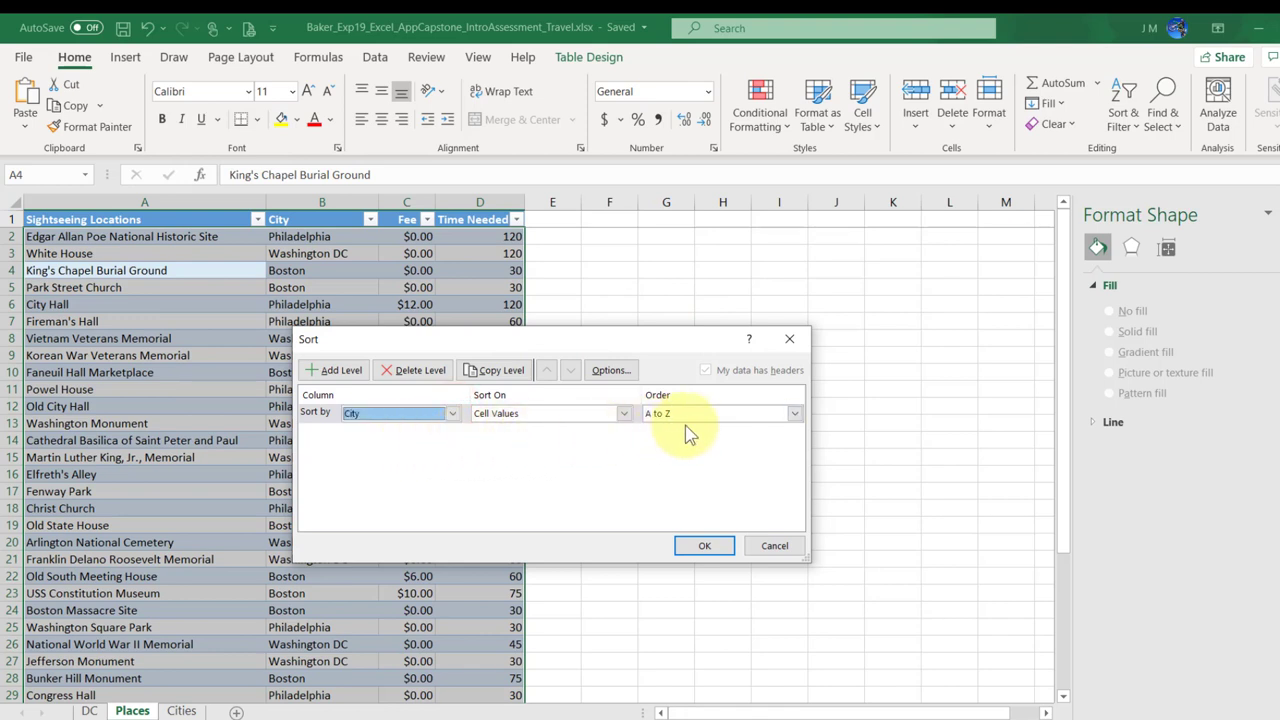
pyautogui.click(340, 370)
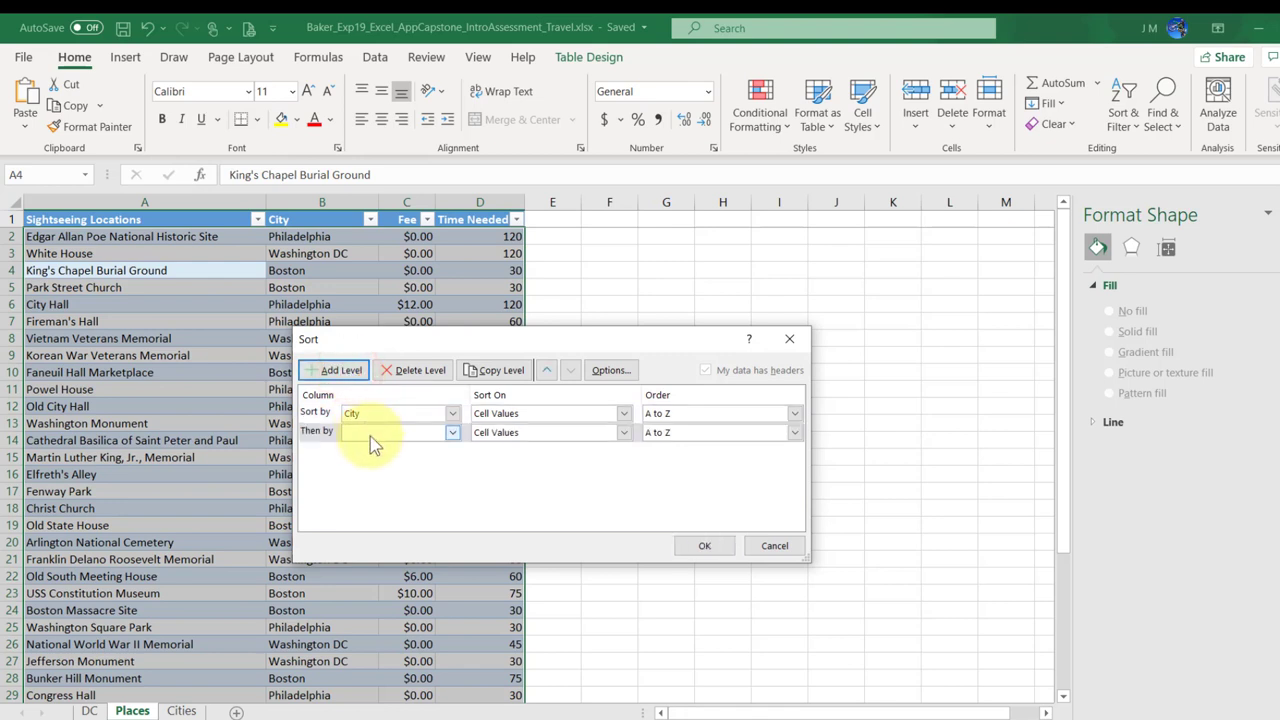
pyautogui.click(450, 432)
pyautogui.click(428, 449)
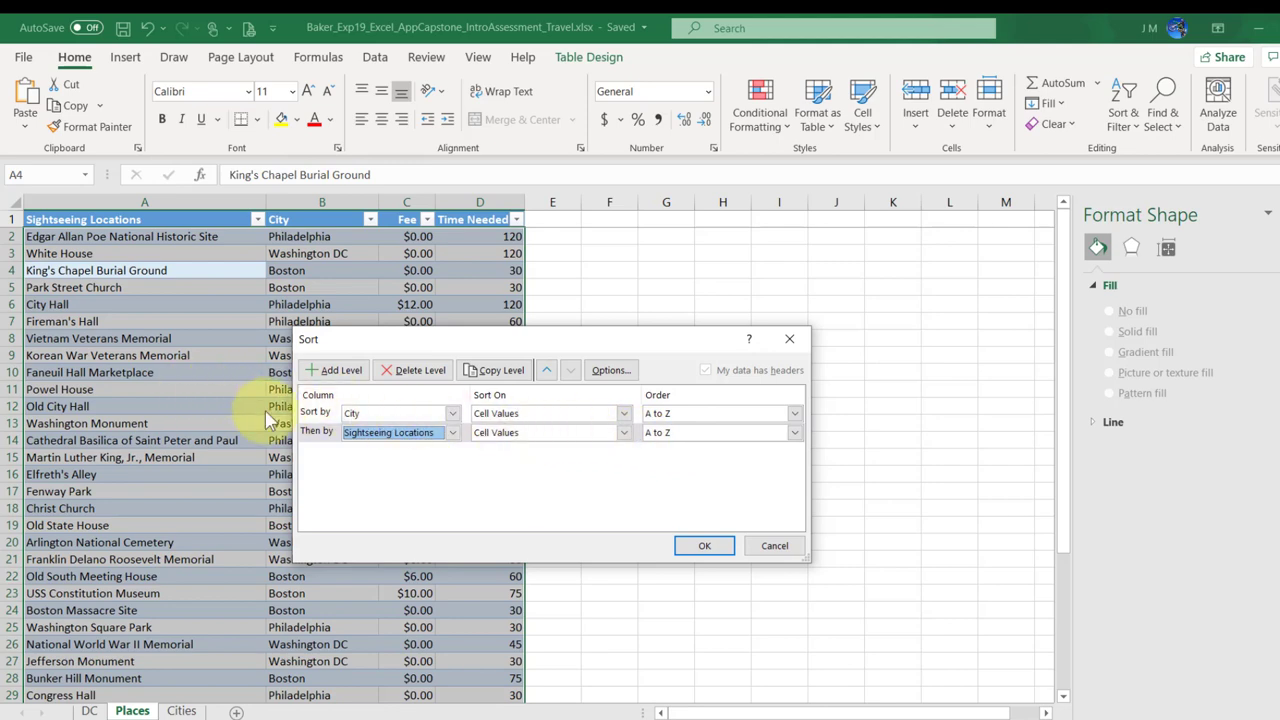
pyautogui.click(705, 548)
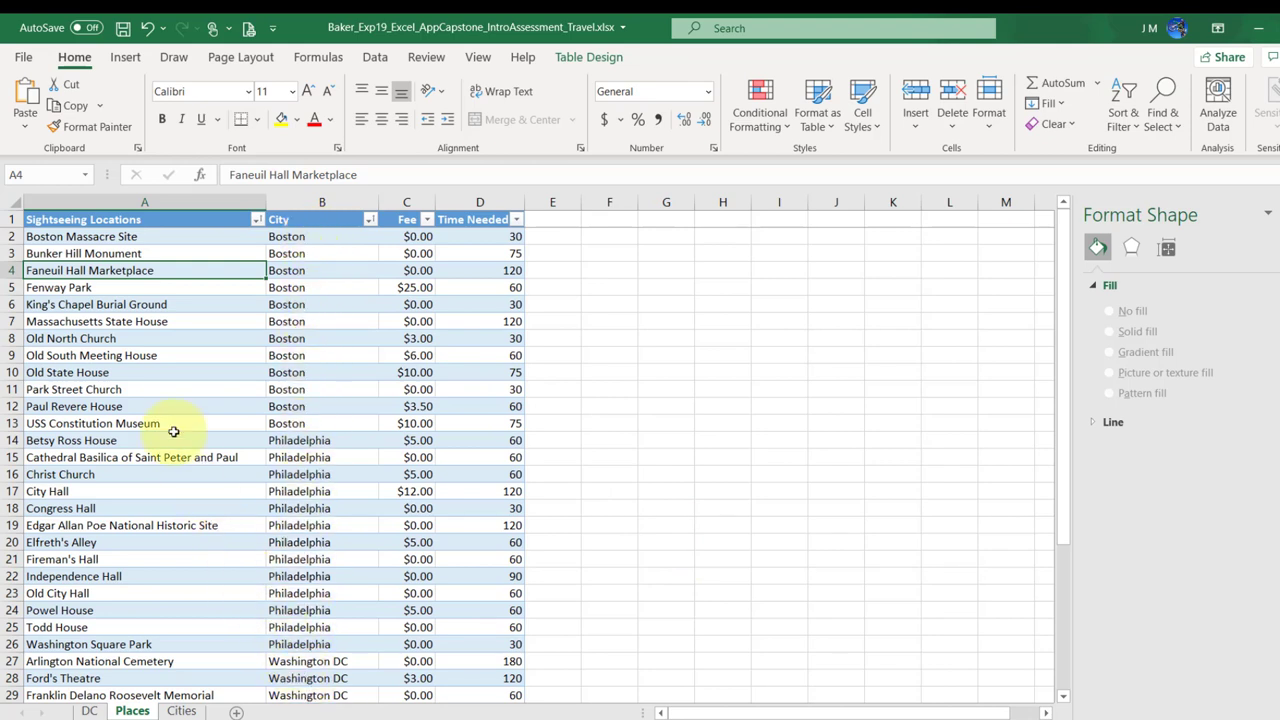
# Step: Check the alphabetical order of the Boston sightseeing locations in the sorted Places table
pyautogui.click(66, 239)
pyautogui.click(57, 256)
pyautogui.click(67, 270)
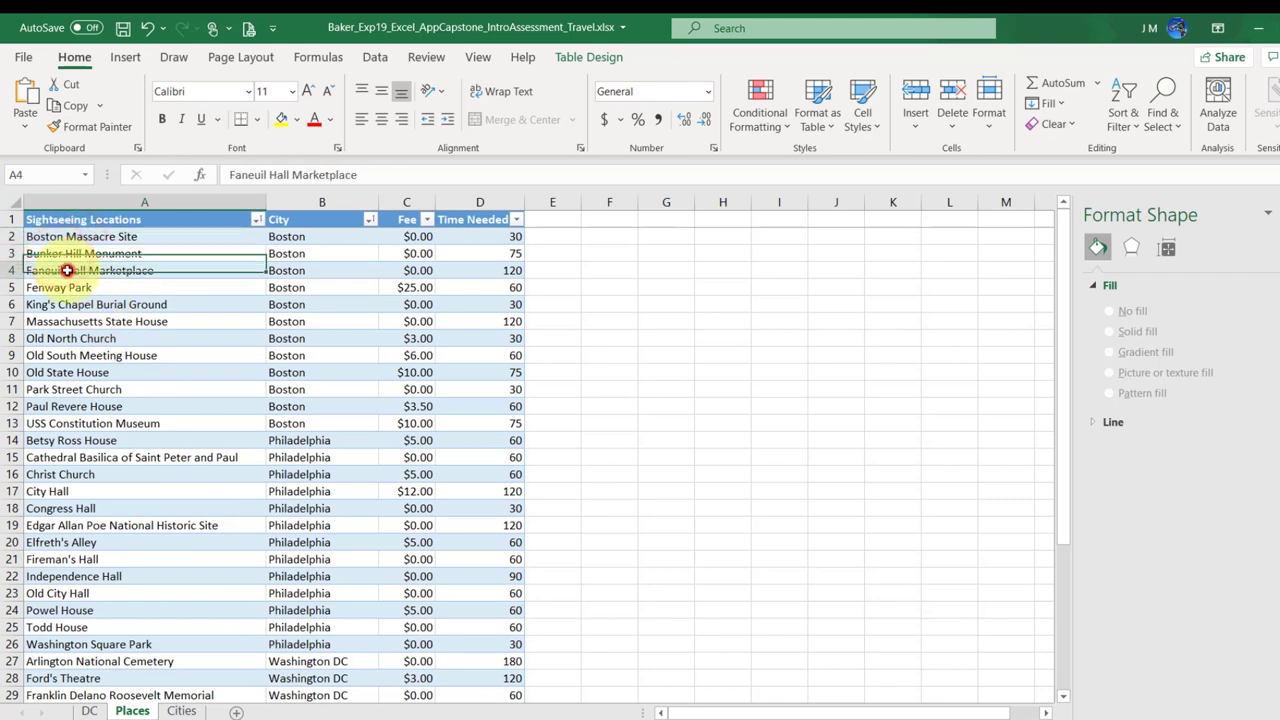
pyautogui.click(62, 287)
pyautogui.click(54, 304)
pyautogui.click(55, 322)
pyautogui.click(55, 340)
pyautogui.click(57, 356)
pyautogui.click(60, 373)
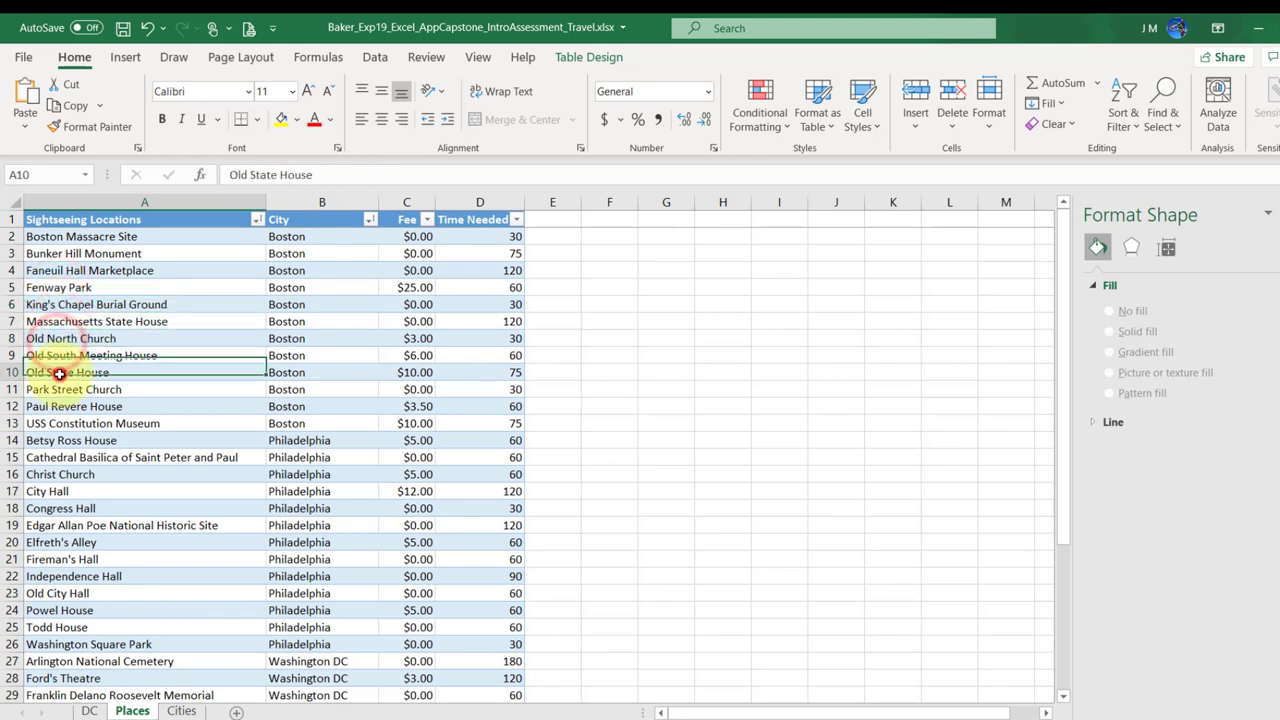
pyautogui.click(62, 390)
pyautogui.click(65, 407)
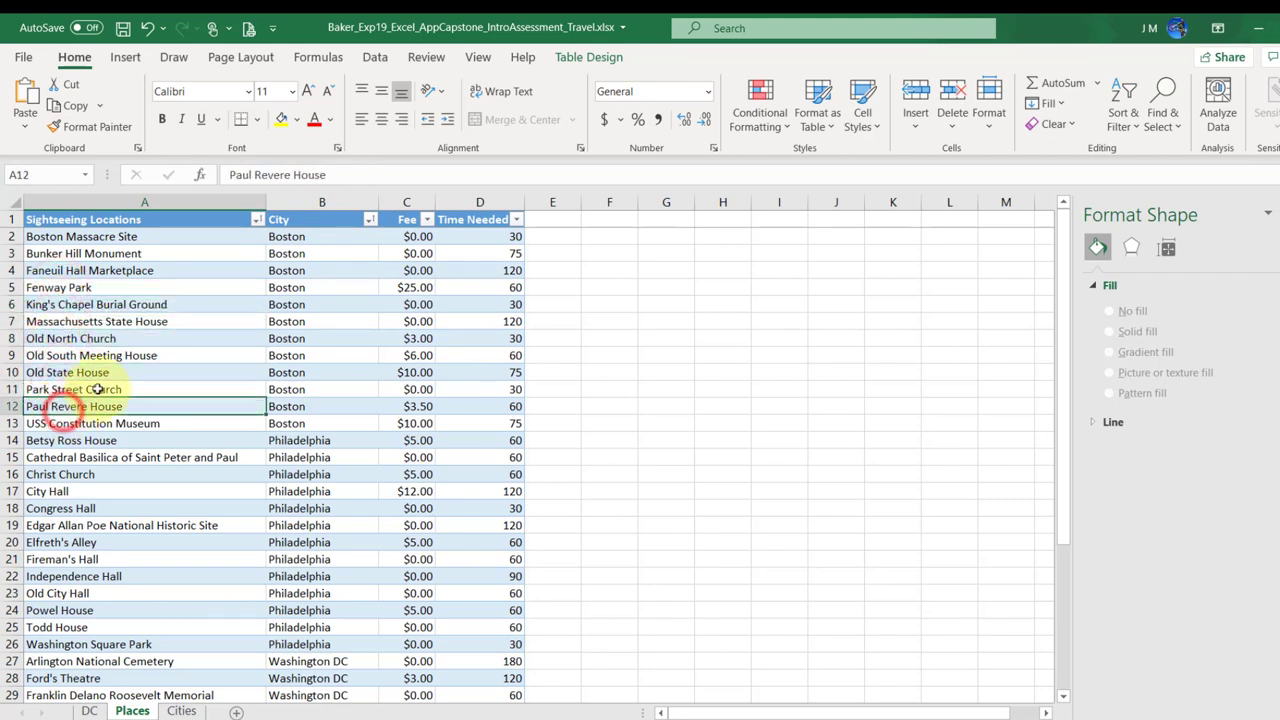
pyautogui.click(314, 251)
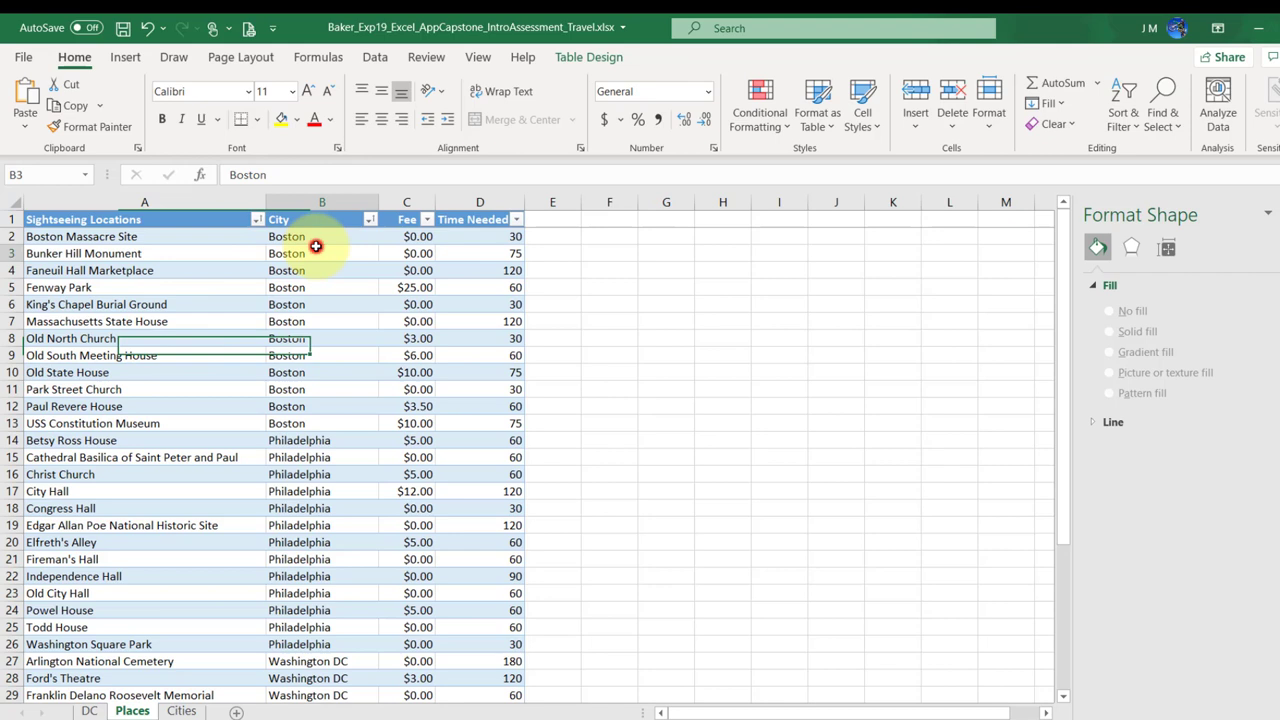
pyautogui.click(106, 274)
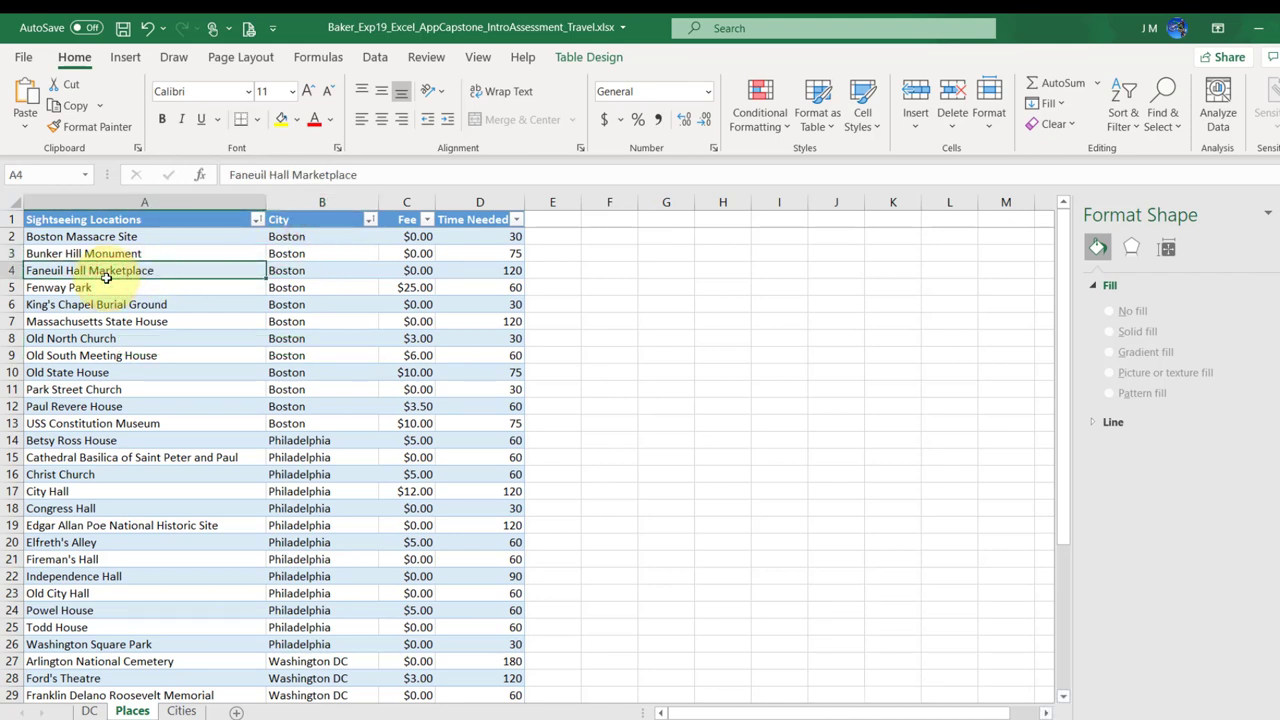
# Step: Examine the Fee and Time Needed values of the Boston locations in the Places table
pyautogui.click(910, 718)
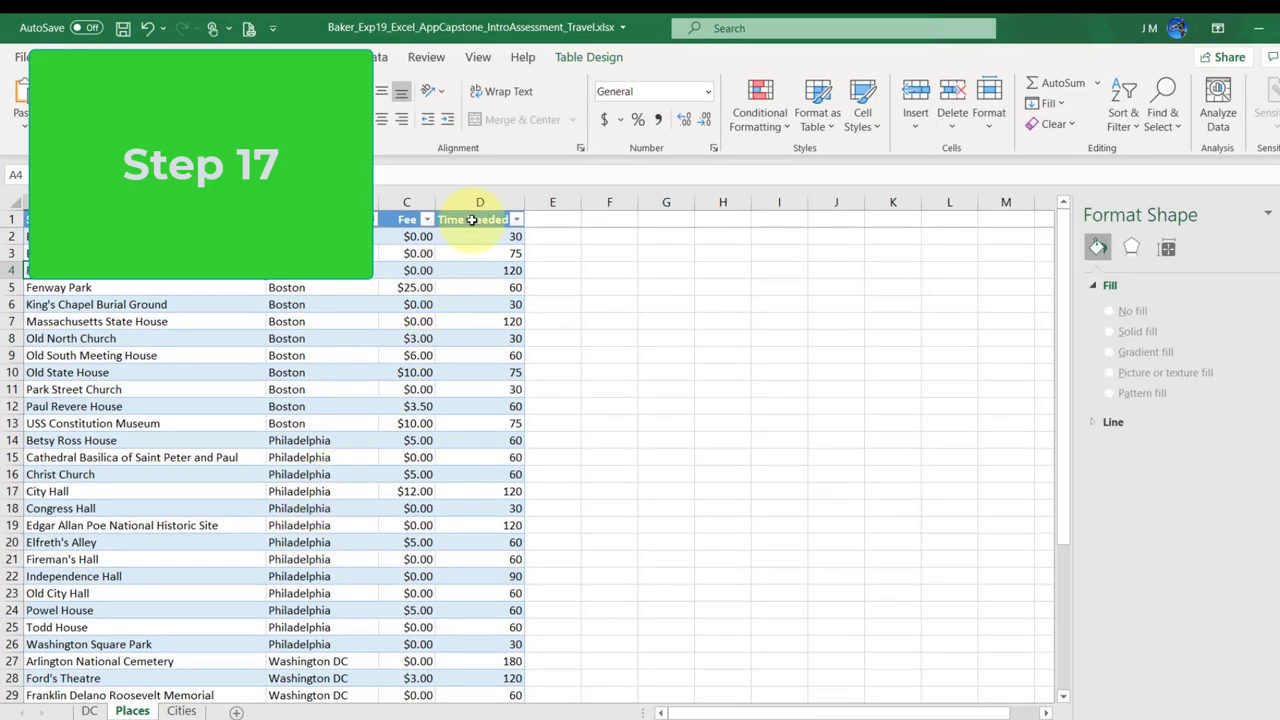
pyautogui.click(465, 300)
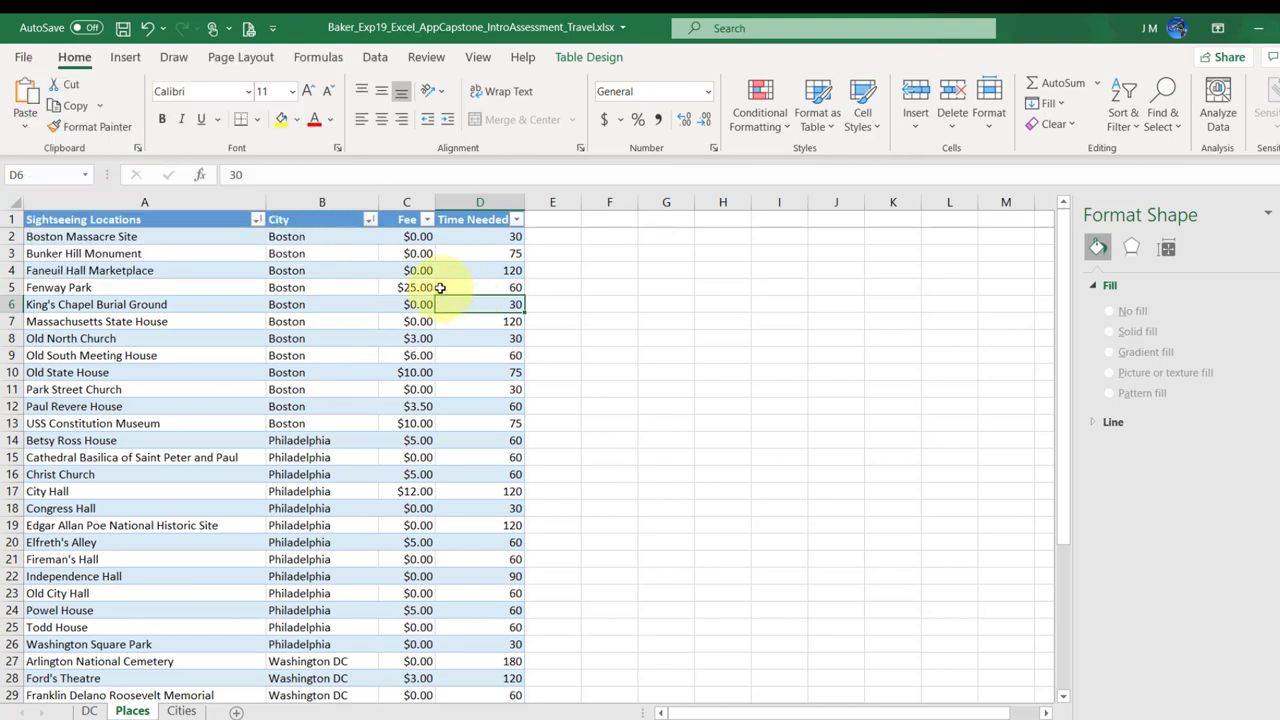
pyautogui.click(397, 237)
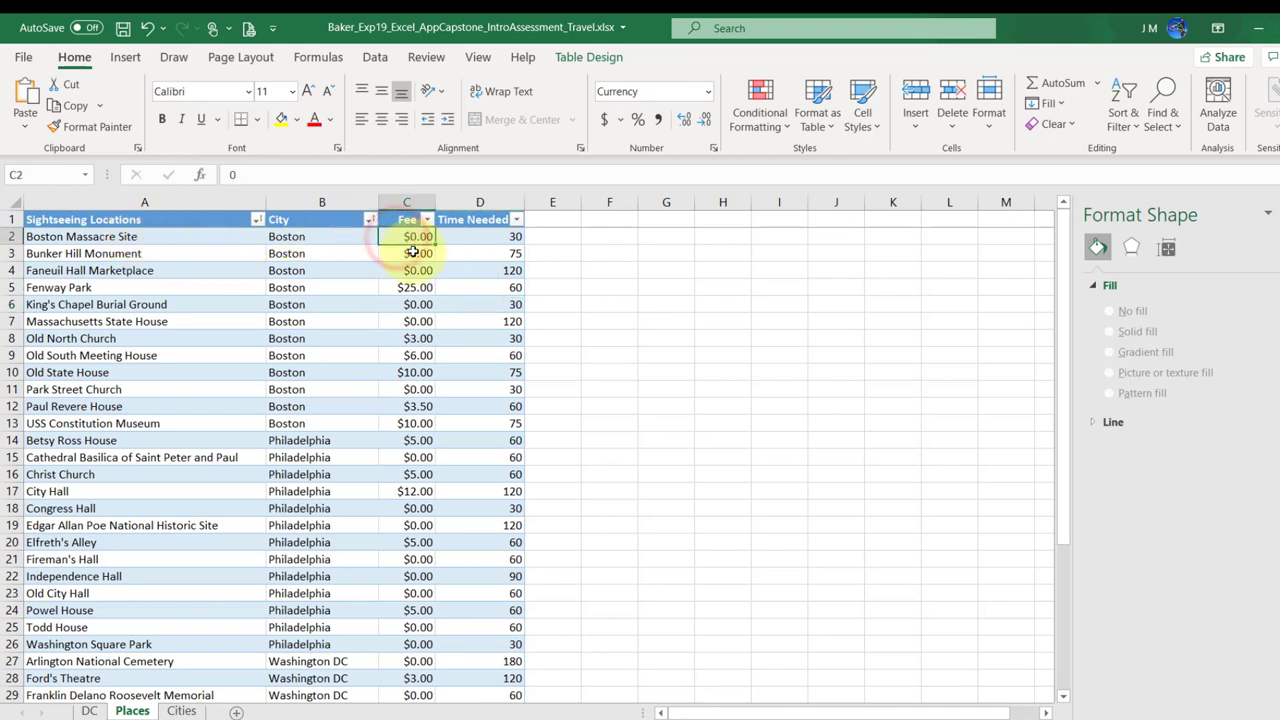
pyautogui.click(483, 239)
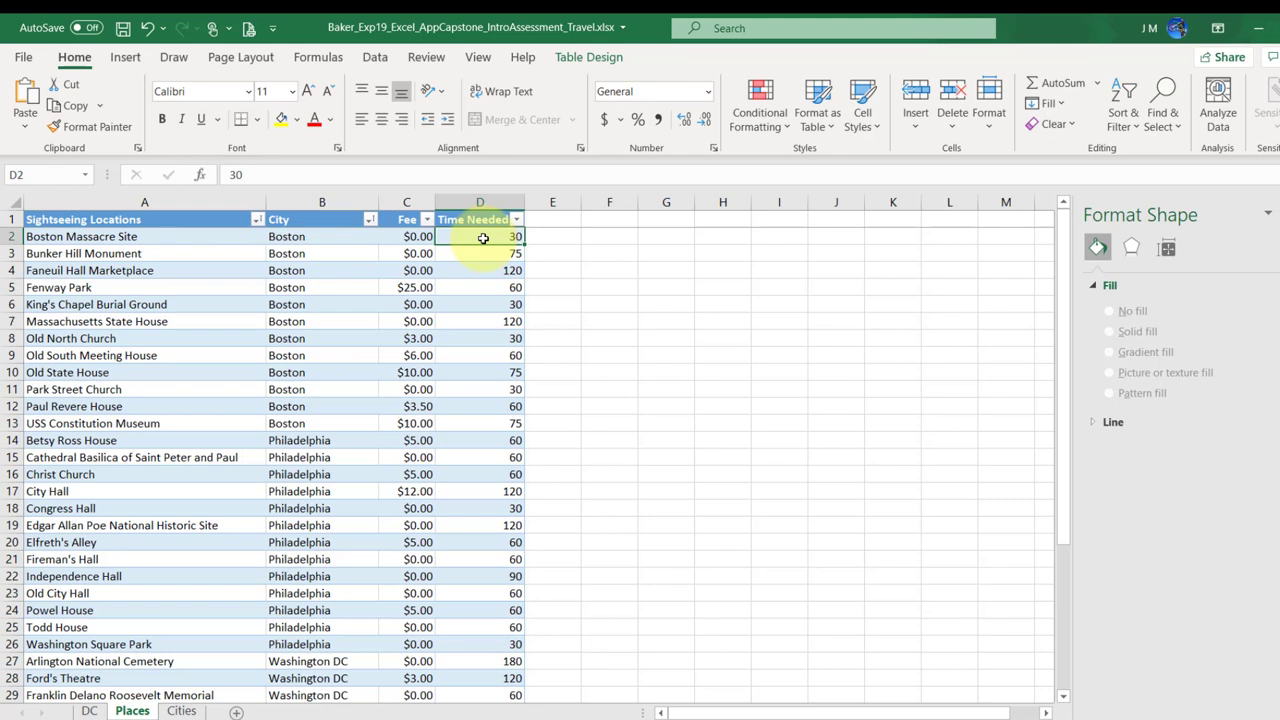
pyautogui.click(81, 324)
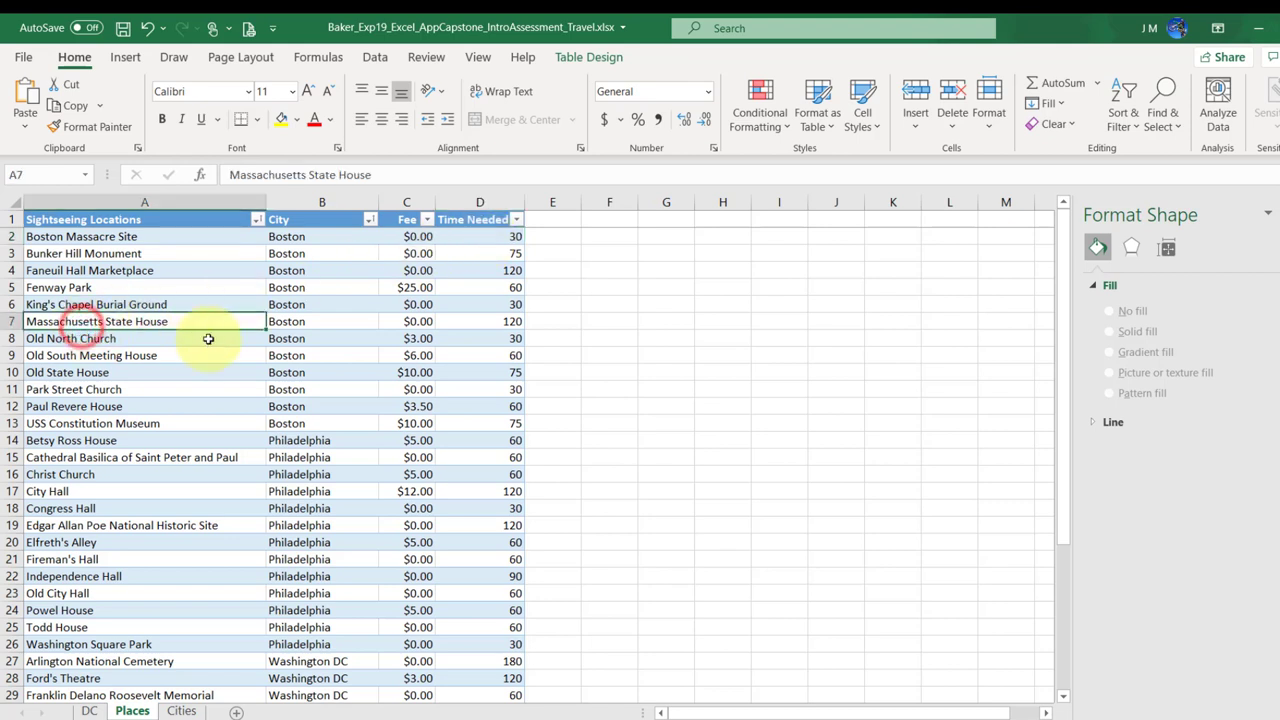
pyautogui.click(502, 321)
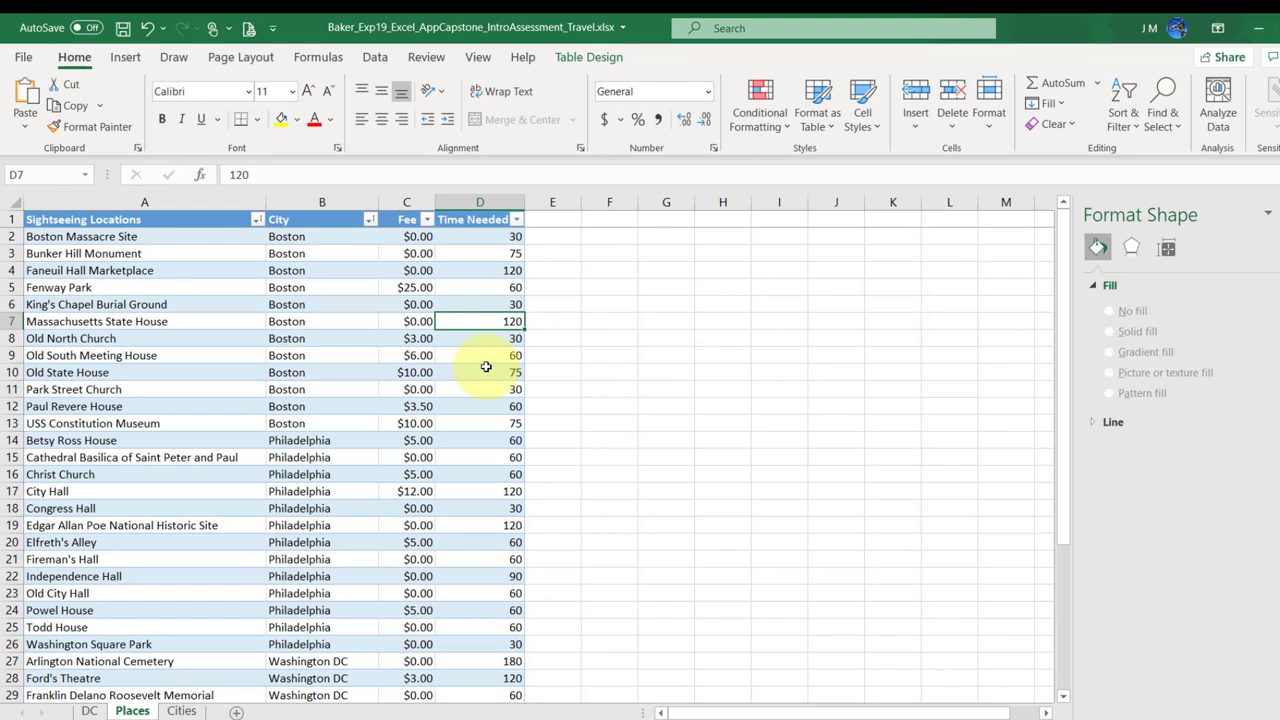
pyautogui.click(492, 343)
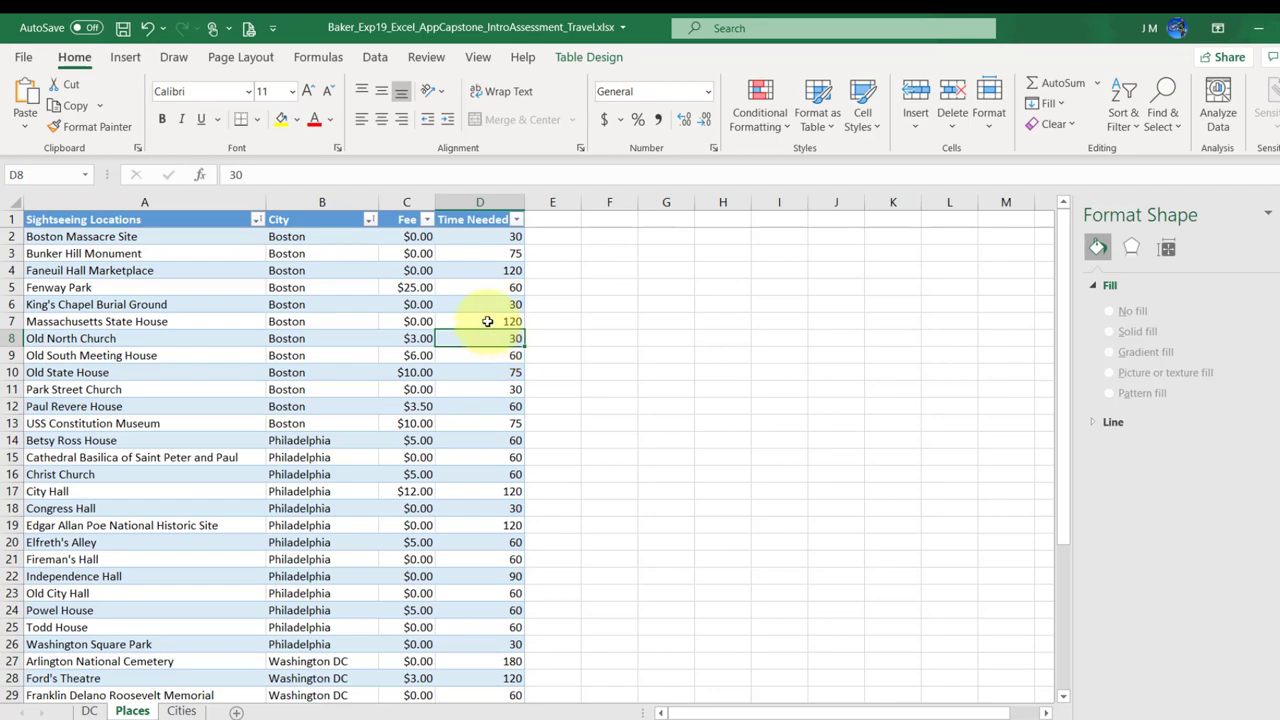
# Step: Add a total row to the Places table that displays the average of the Time Needed column
pyautogui.scroll(-8, 487, 321)
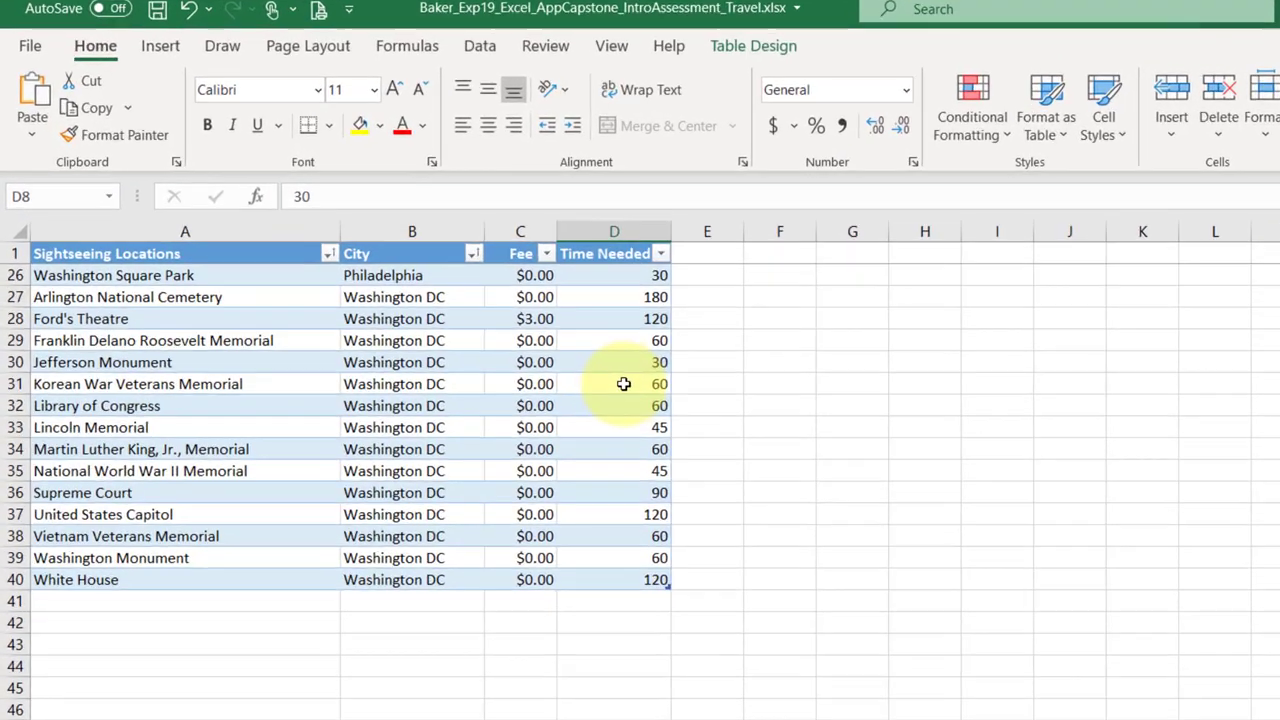
pyautogui.scroll(-2, 759, 446)
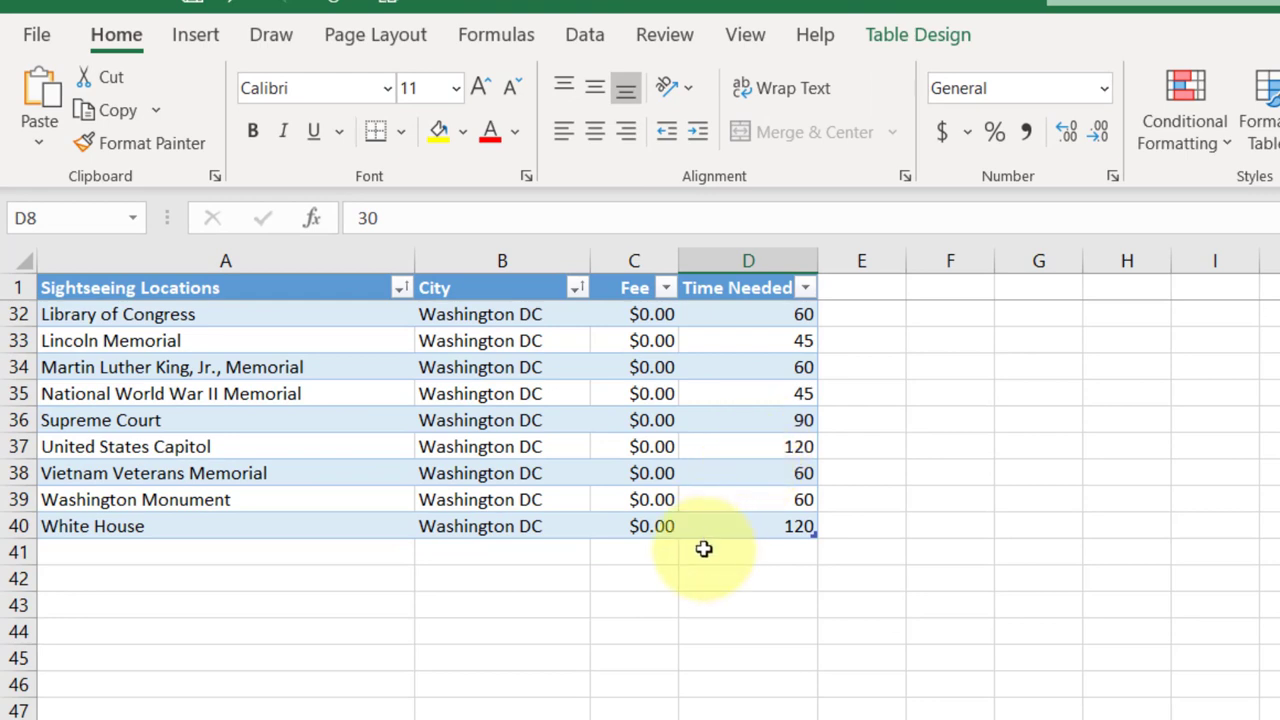
pyautogui.click(720, 447)
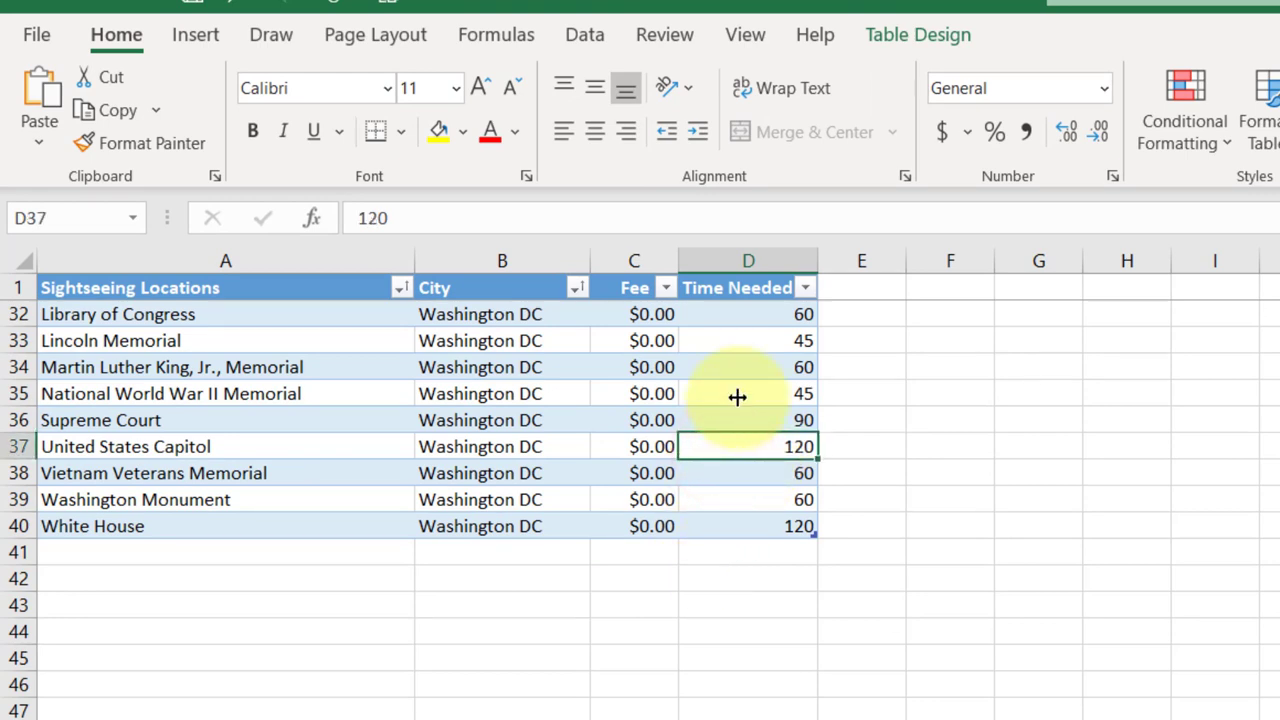
pyautogui.click(920, 40)
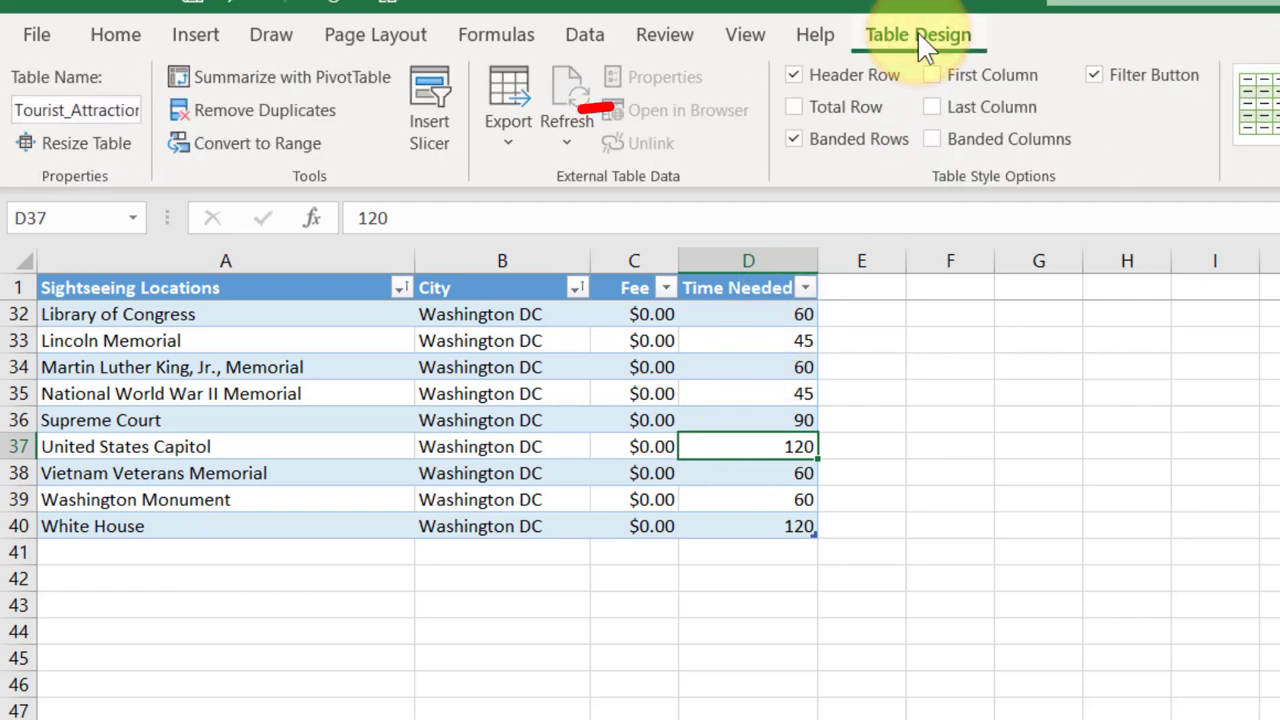
pyautogui.click(797, 108)
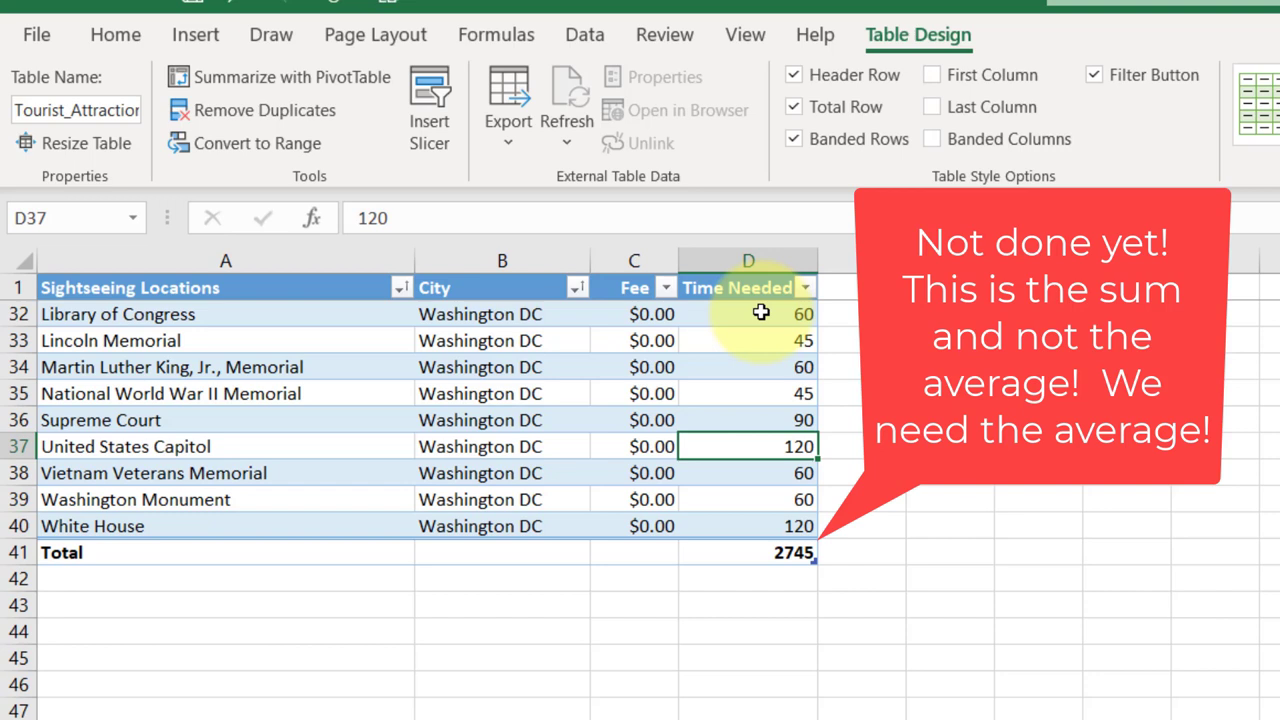
pyautogui.click(781, 555)
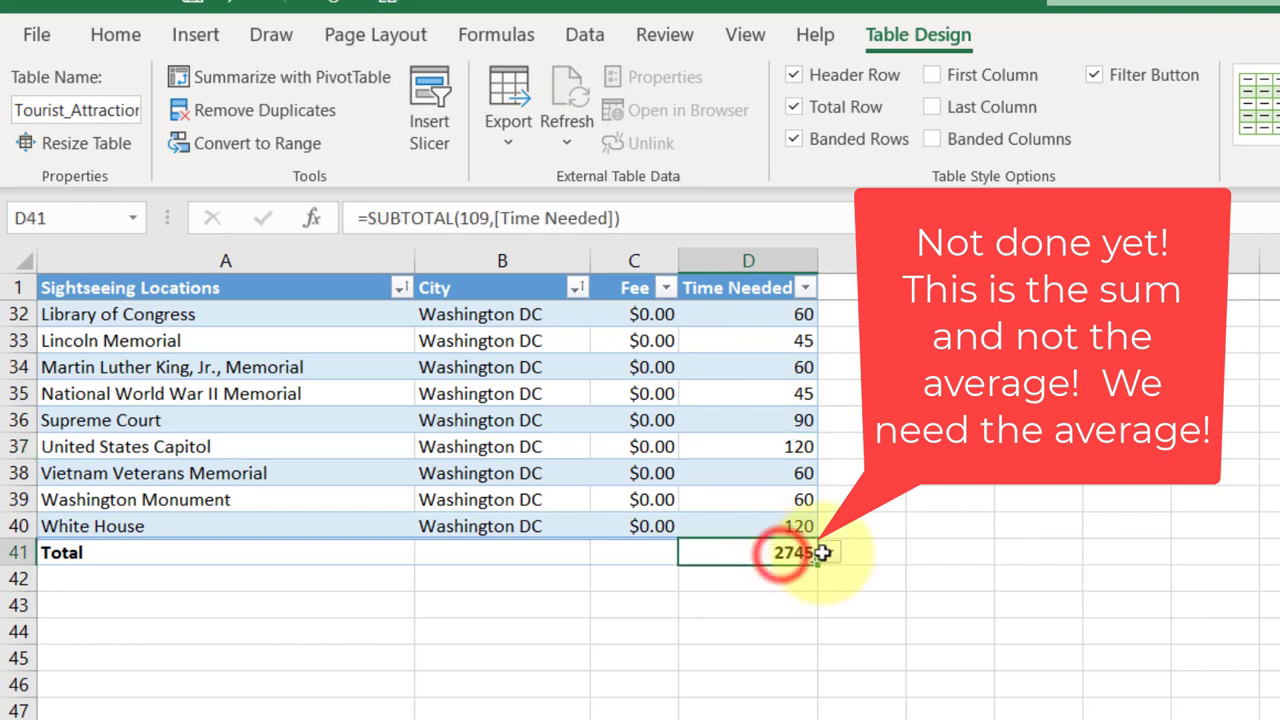
pyautogui.click(829, 553)
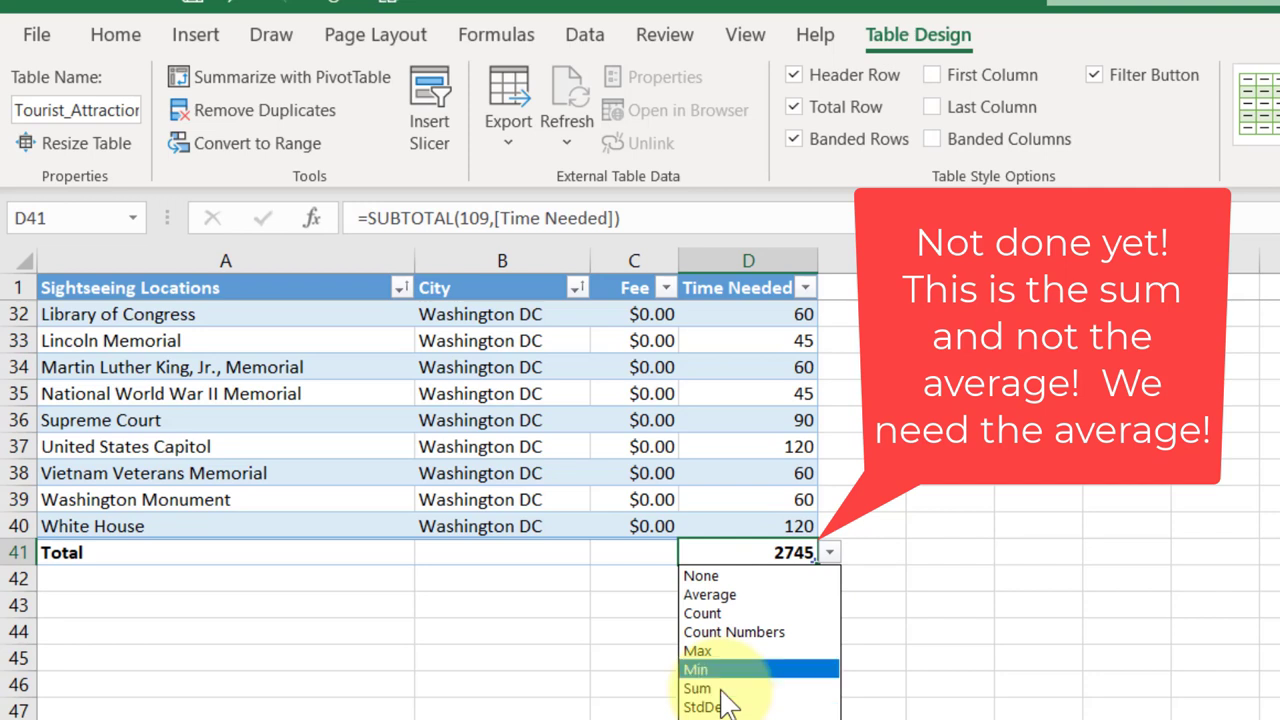
pyautogui.click(739, 597)
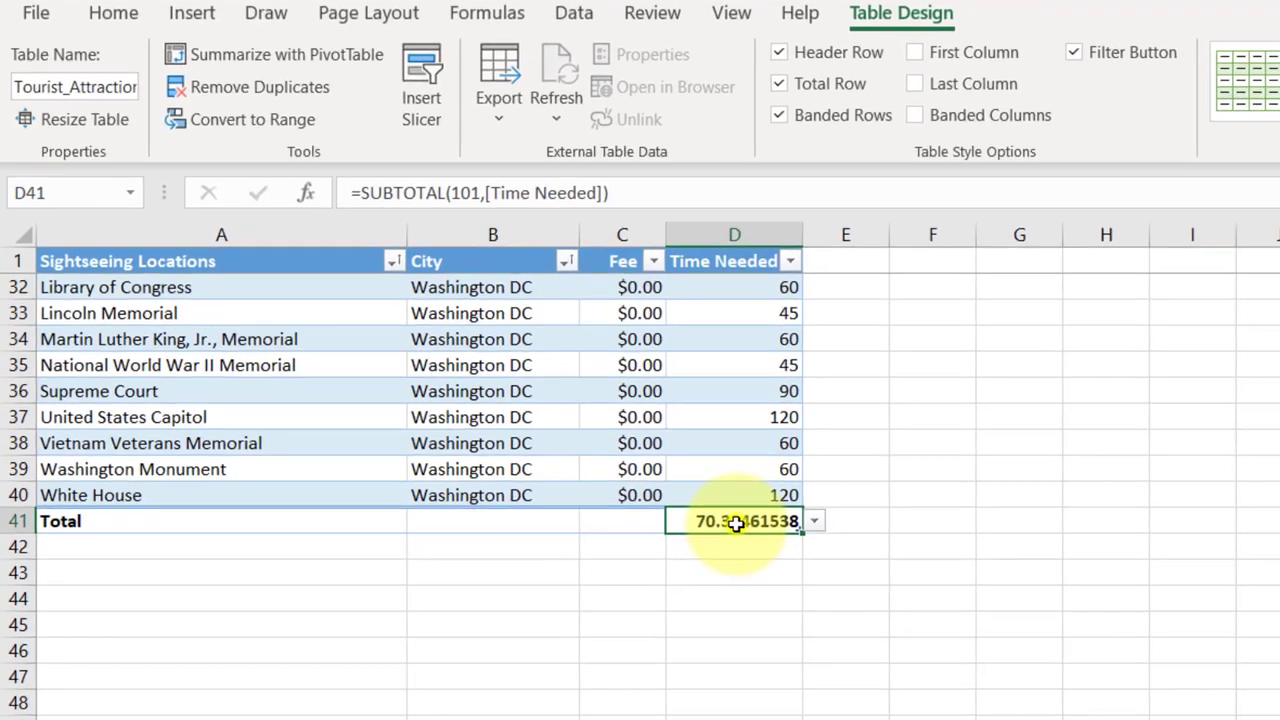
# Step: Format the Time Needed average in the Places total row as Number with 0 decimal places
pyautogui.rightClick(750, 553)
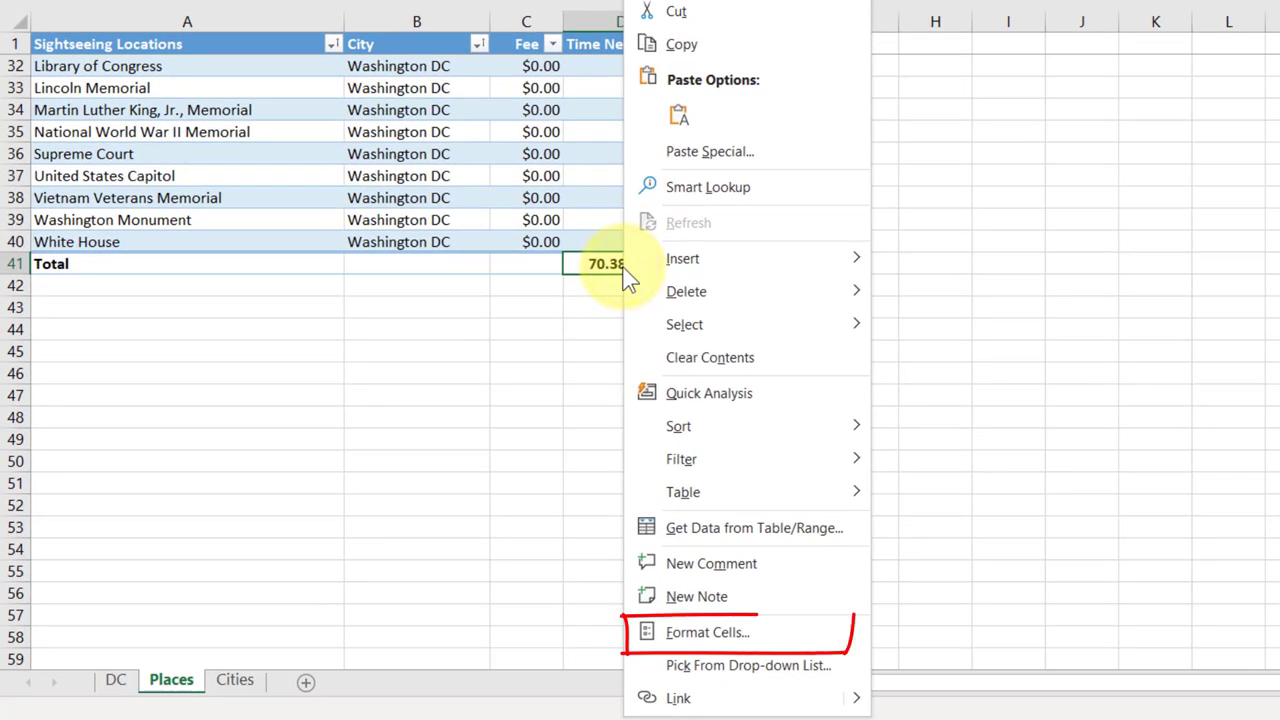
pyautogui.click(756, 636)
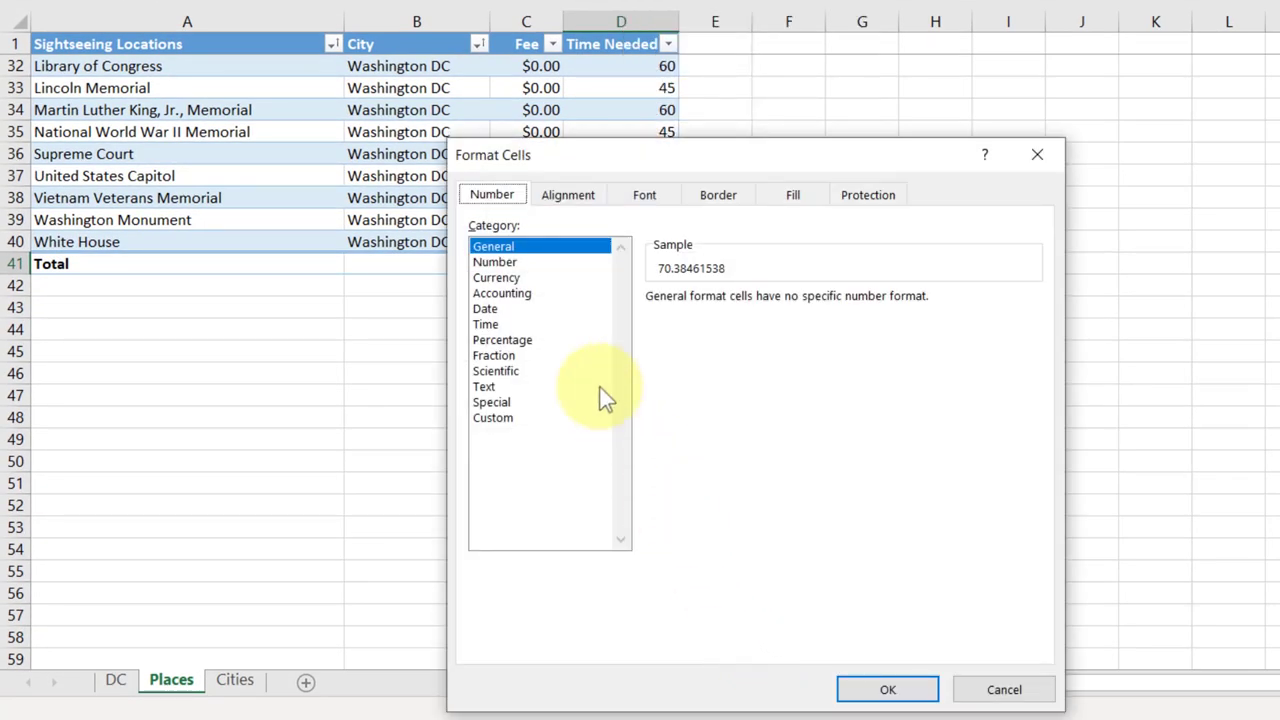
pyautogui.click(525, 264)
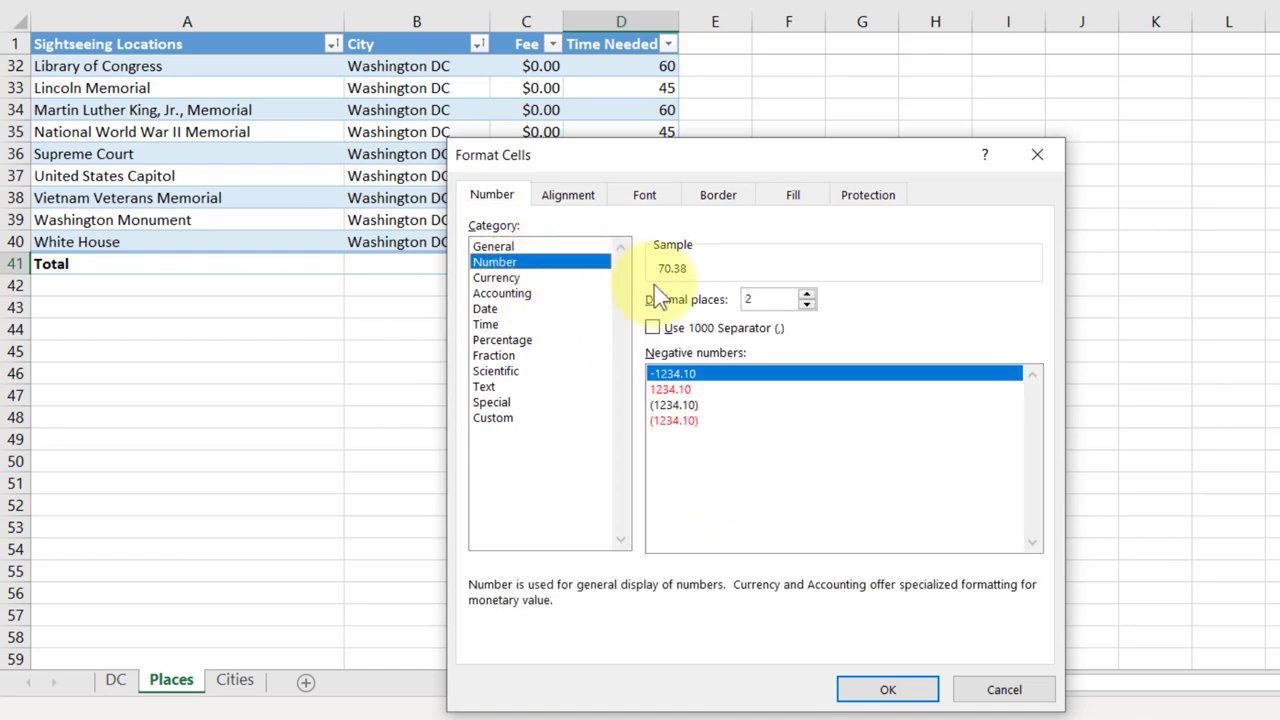
pyautogui.doubleClick(807, 305)
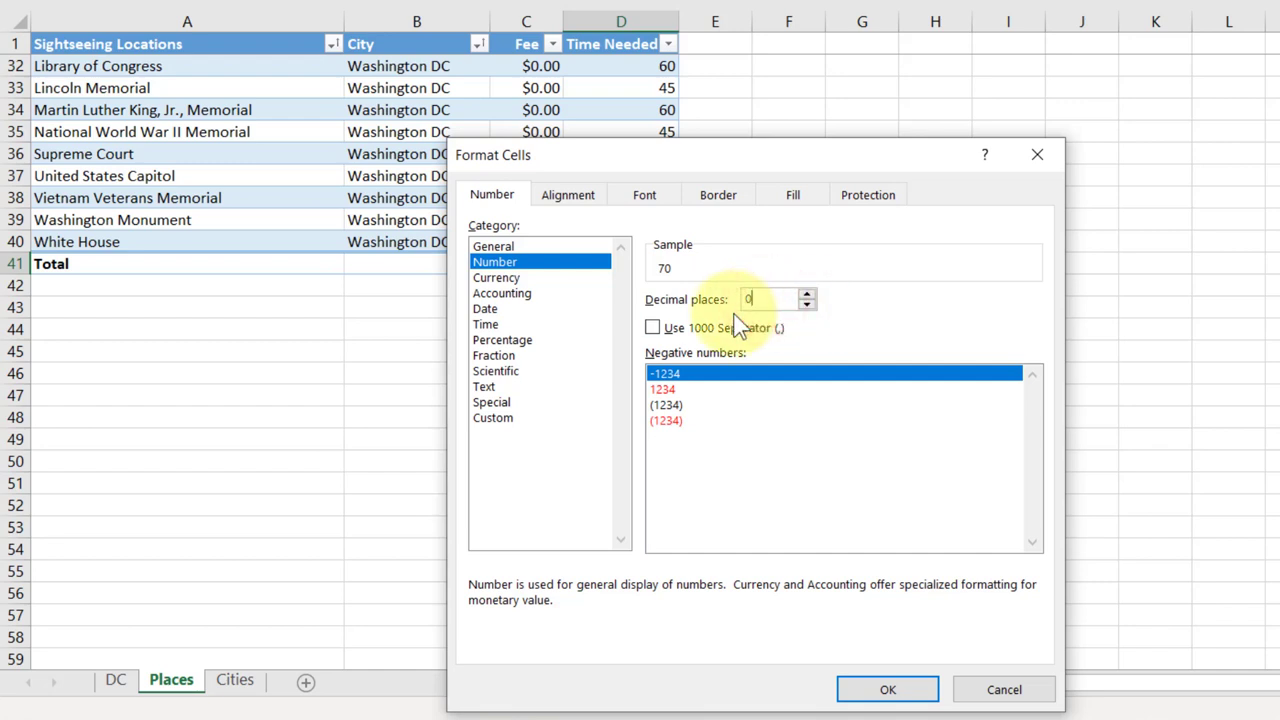
pyautogui.click(887, 692)
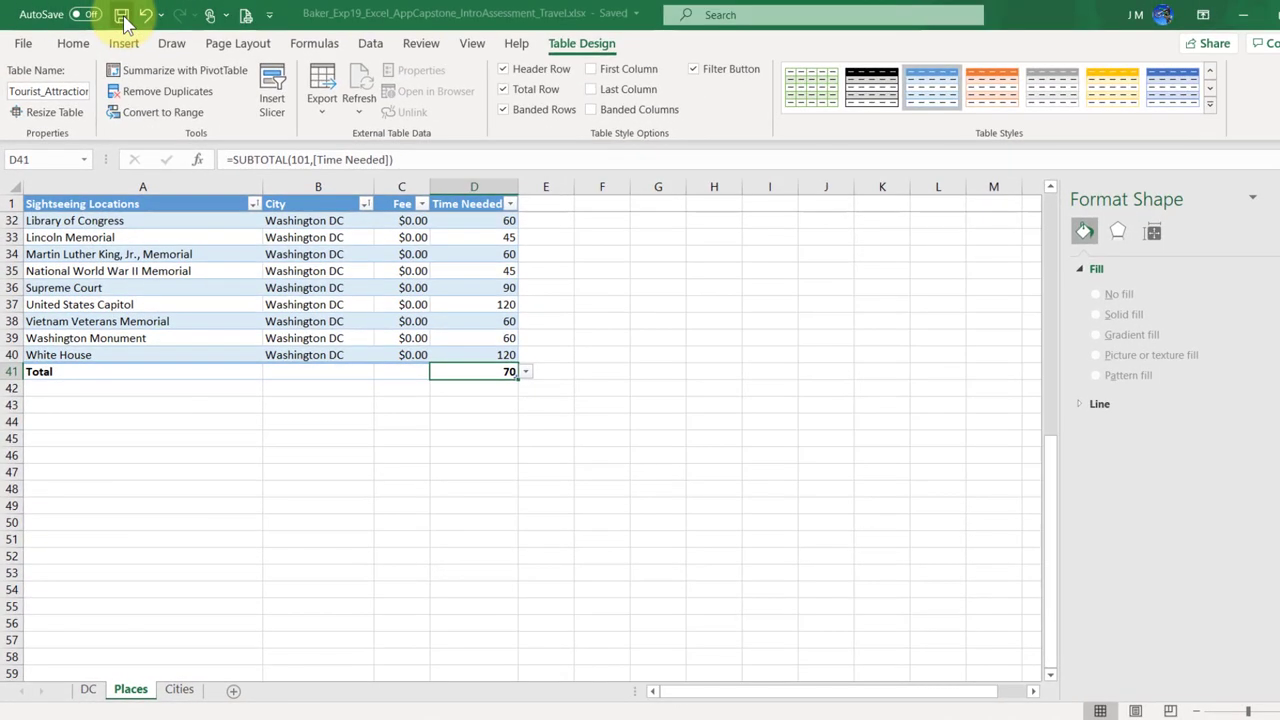
# Step: Switch to the Word instructions and read step 18 on conditional formatting of the Time Needed values
pyautogui.click(962, 716)
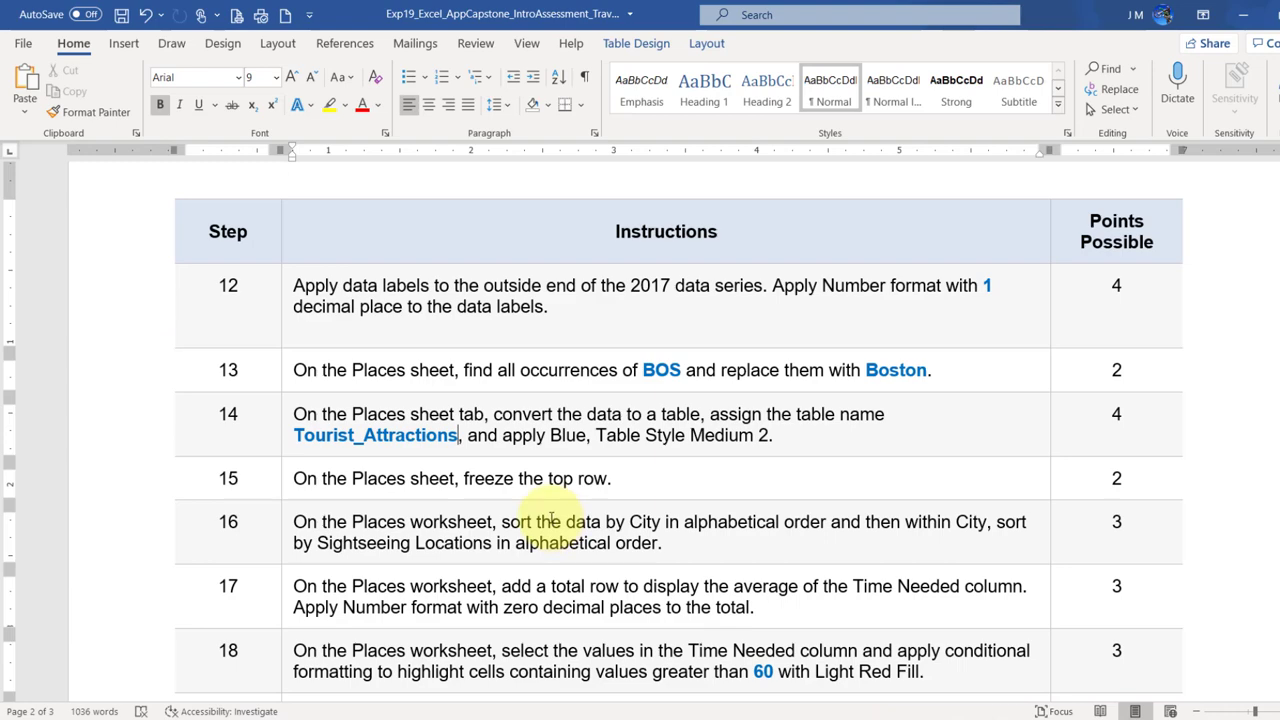
pyautogui.scroll(-4, 548, 518)
pyautogui.scroll(-4, 551, 517)
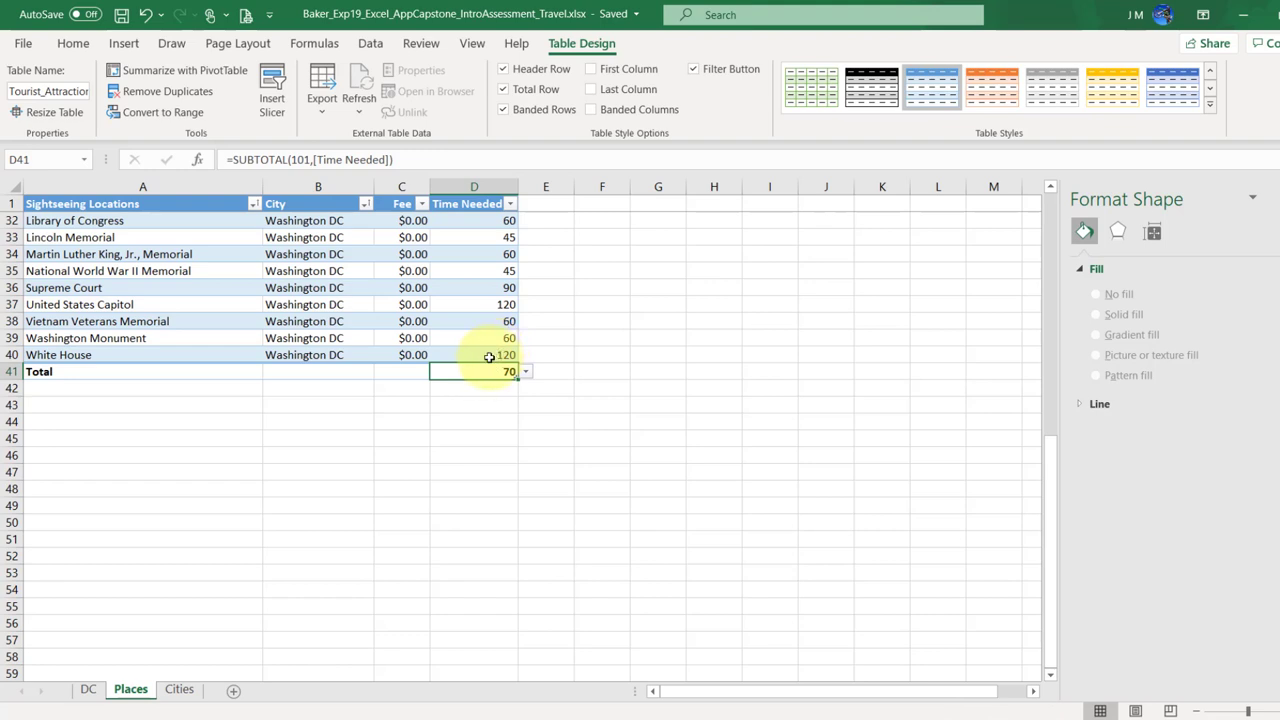
# Step: Highlight Time Needed values in D2:D40 greater than 60 with Light Red Fill with Dark Red Text, and save the workbook
pyautogui.click(489, 357)
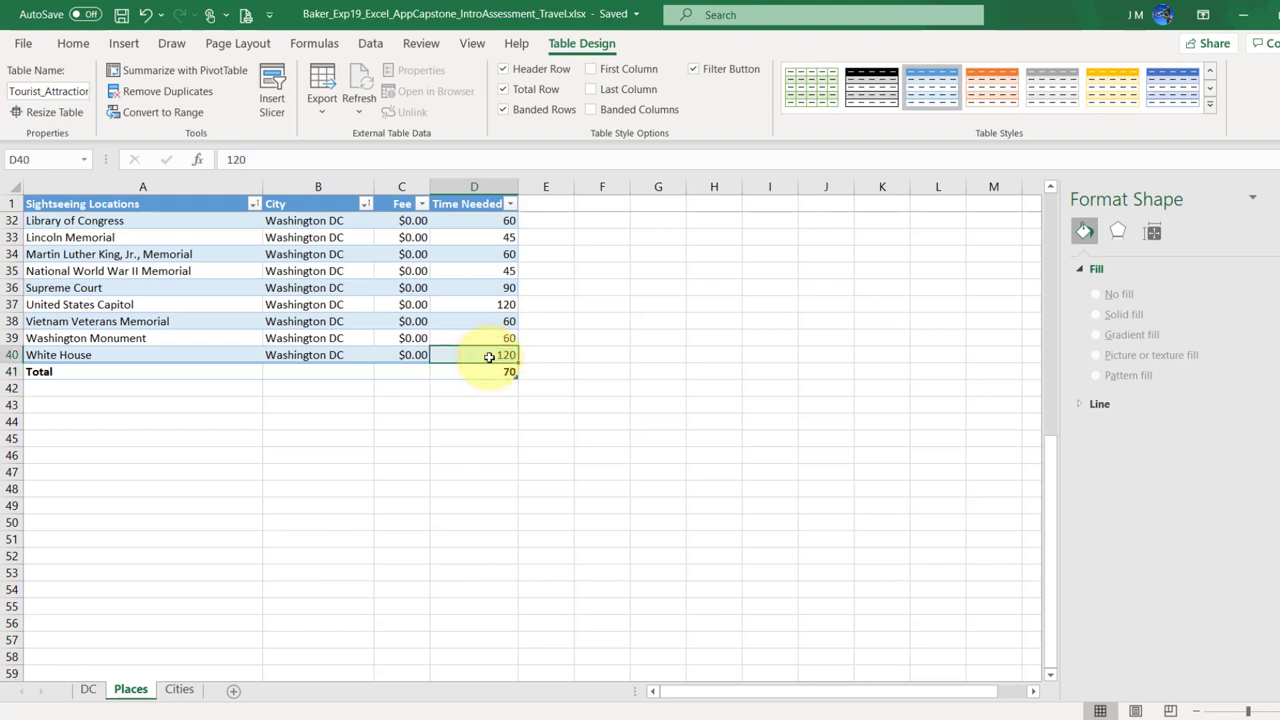
pyautogui.press('shift')
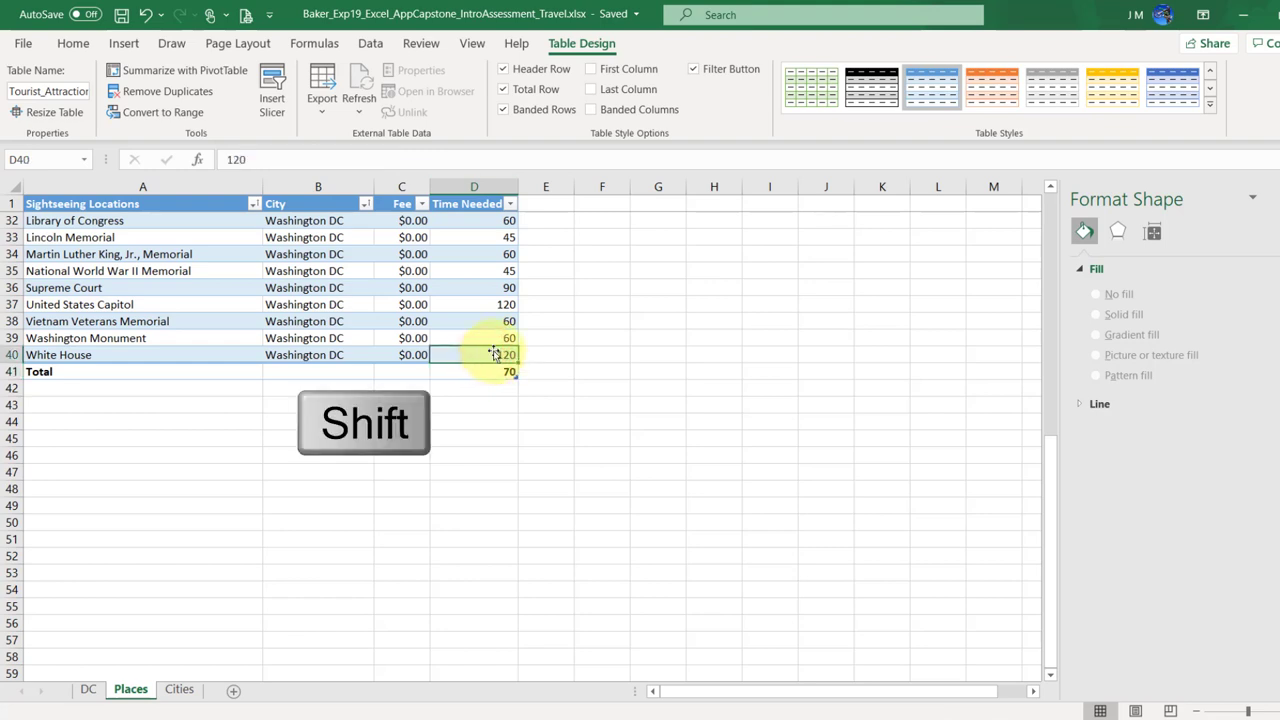
pyautogui.scroll(8, 493, 352)
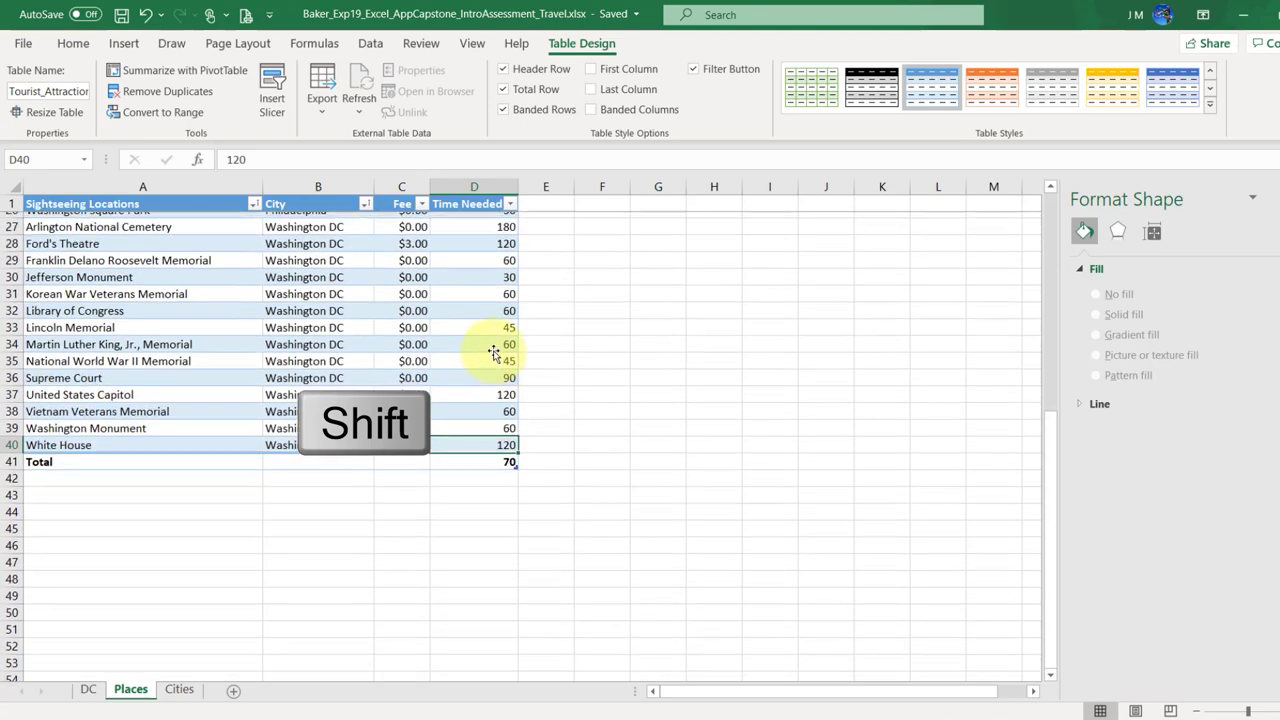
pyautogui.scroll(2, 493, 350)
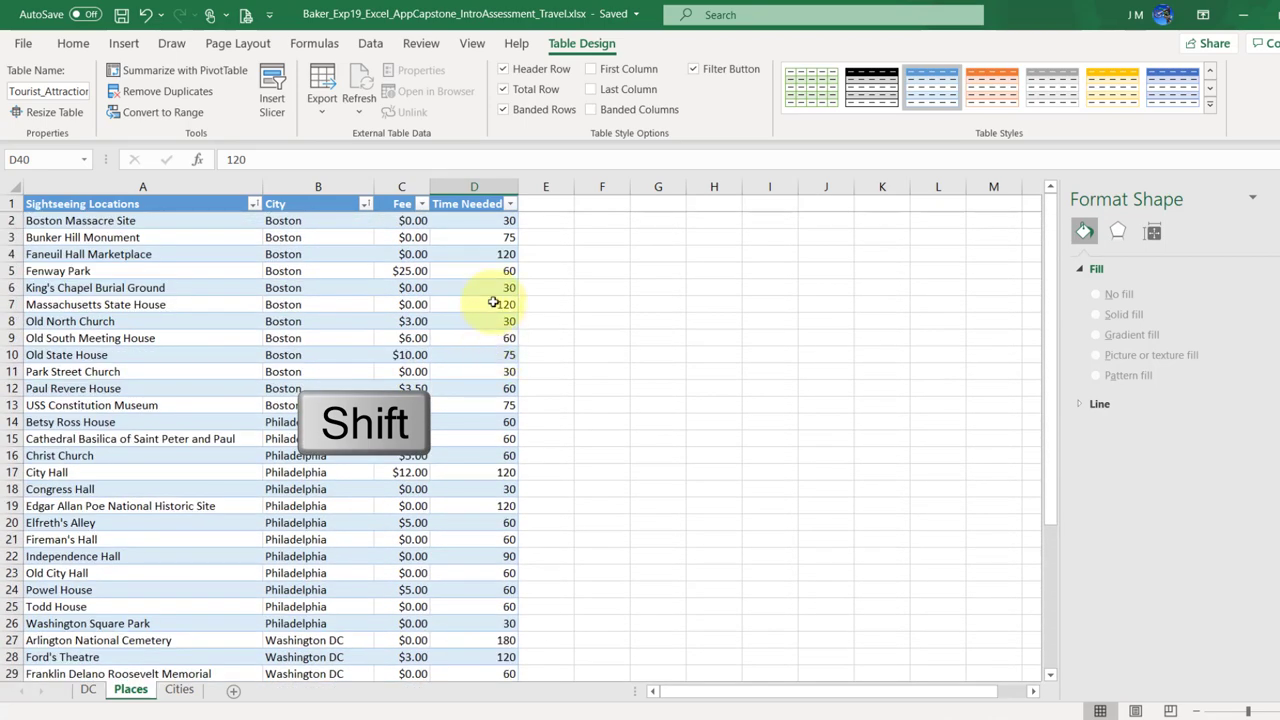
pyautogui.keyDown('shift'); pyautogui.click(493, 220); pyautogui.keyUp('shift')
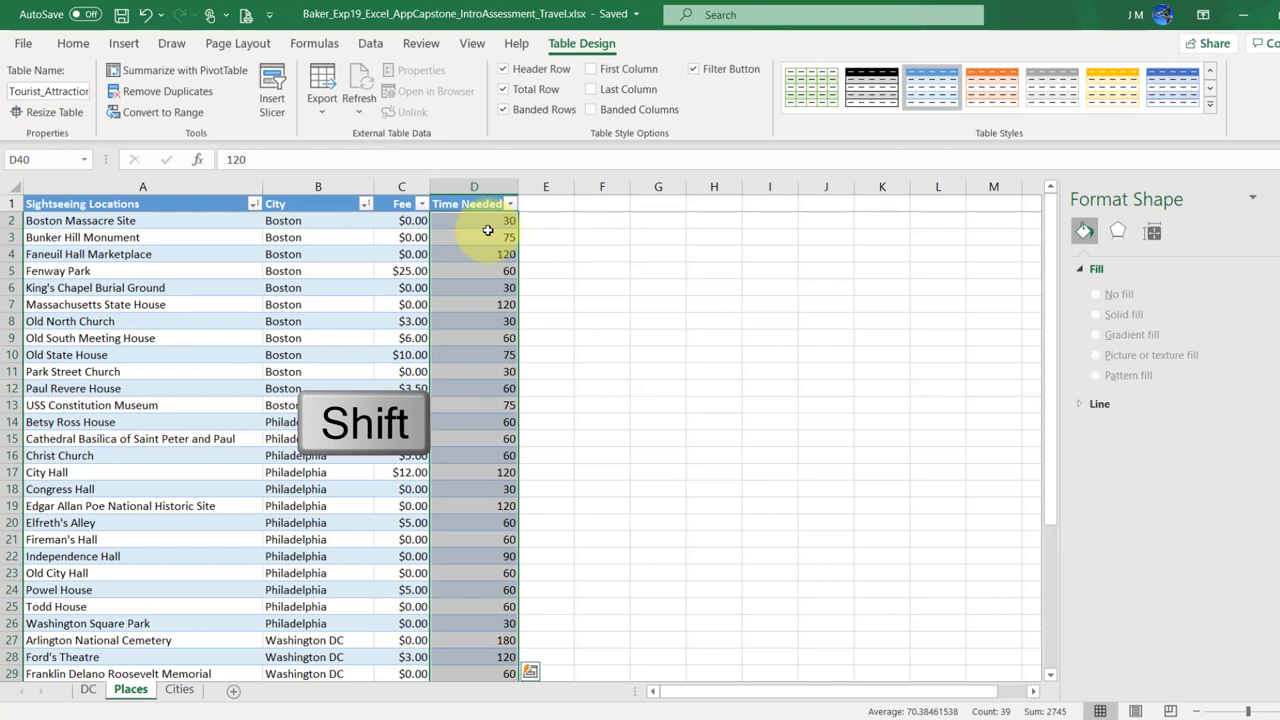
pyautogui.scroll(-9, 487, 230)
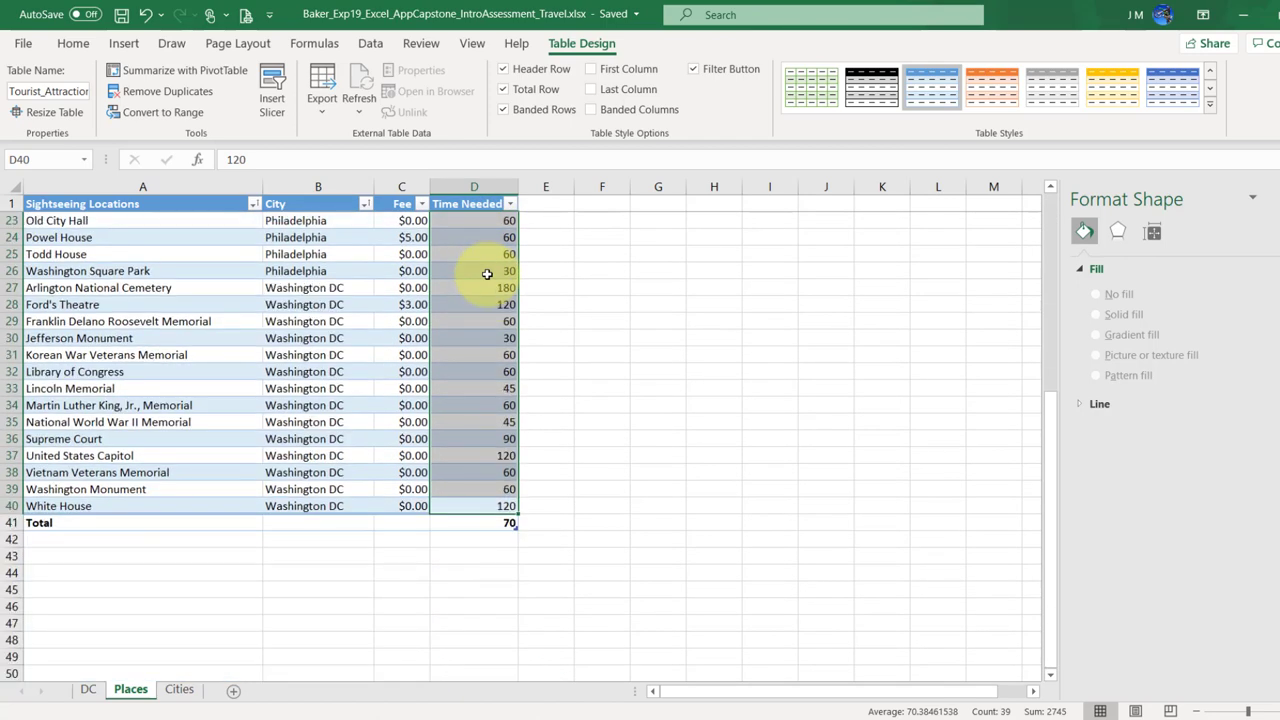
pyautogui.scroll(-1, 487, 273)
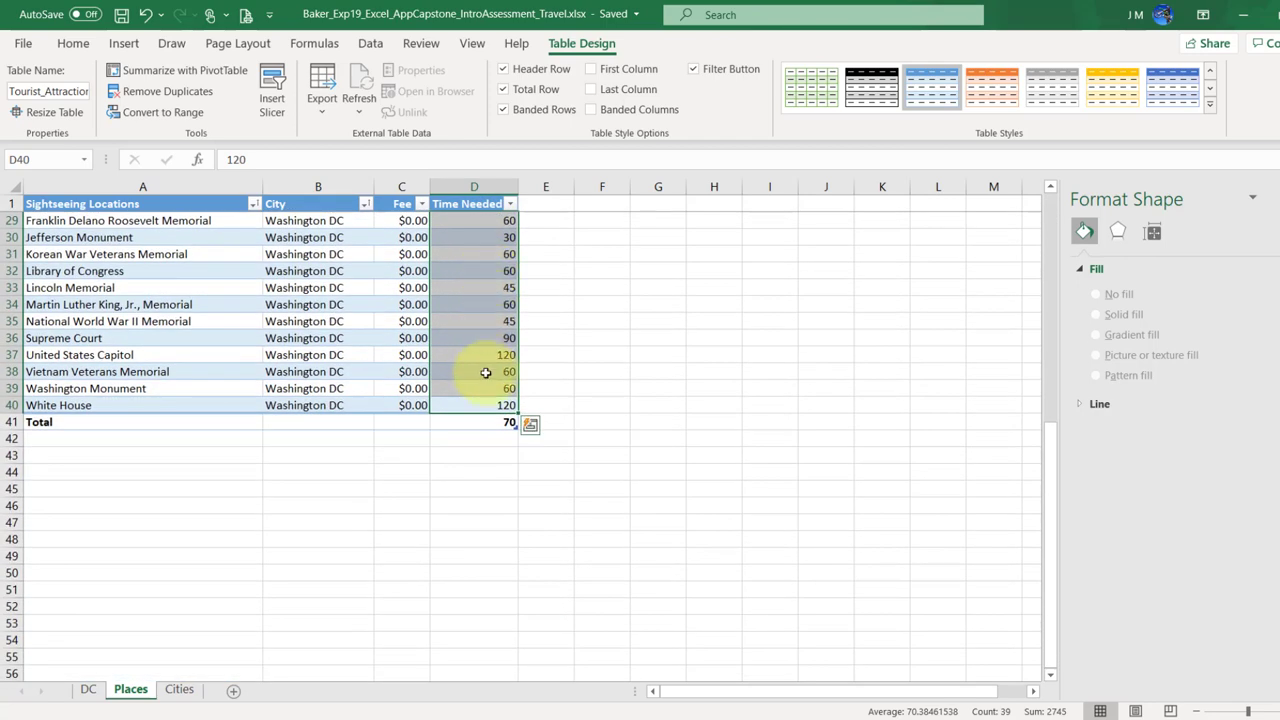
pyautogui.scroll(9, 485, 372)
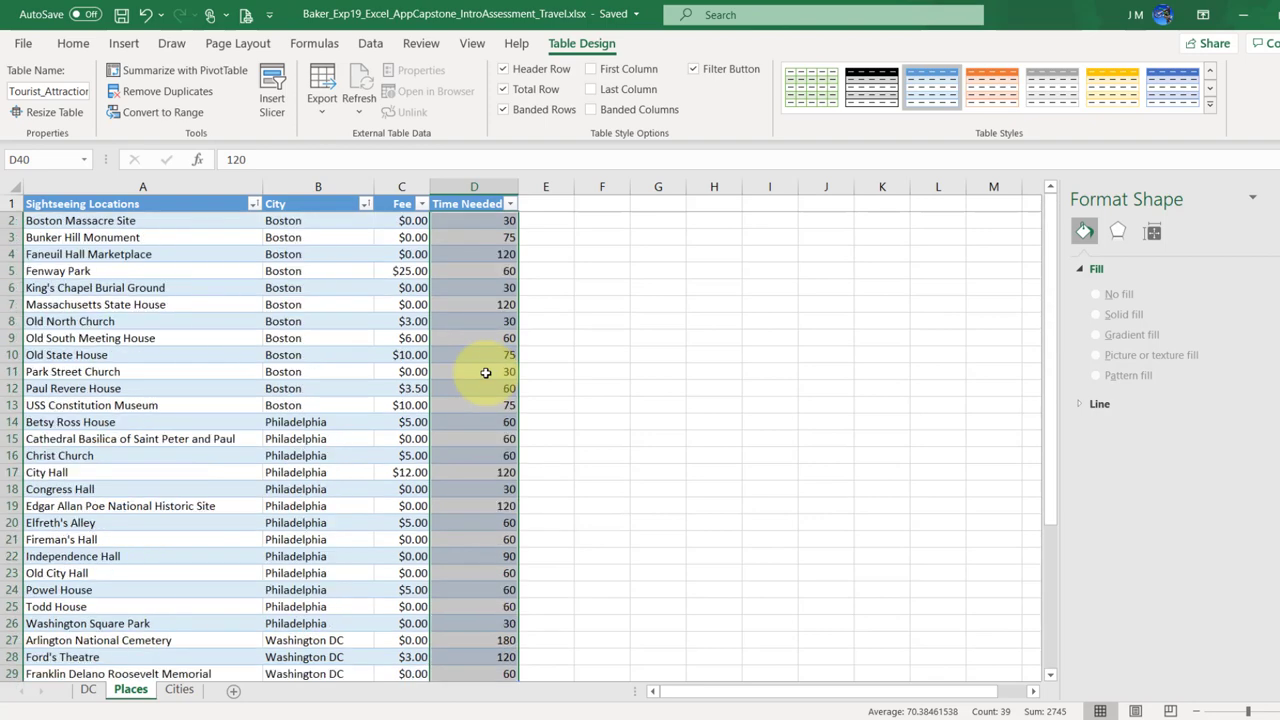
pyautogui.click(73, 44)
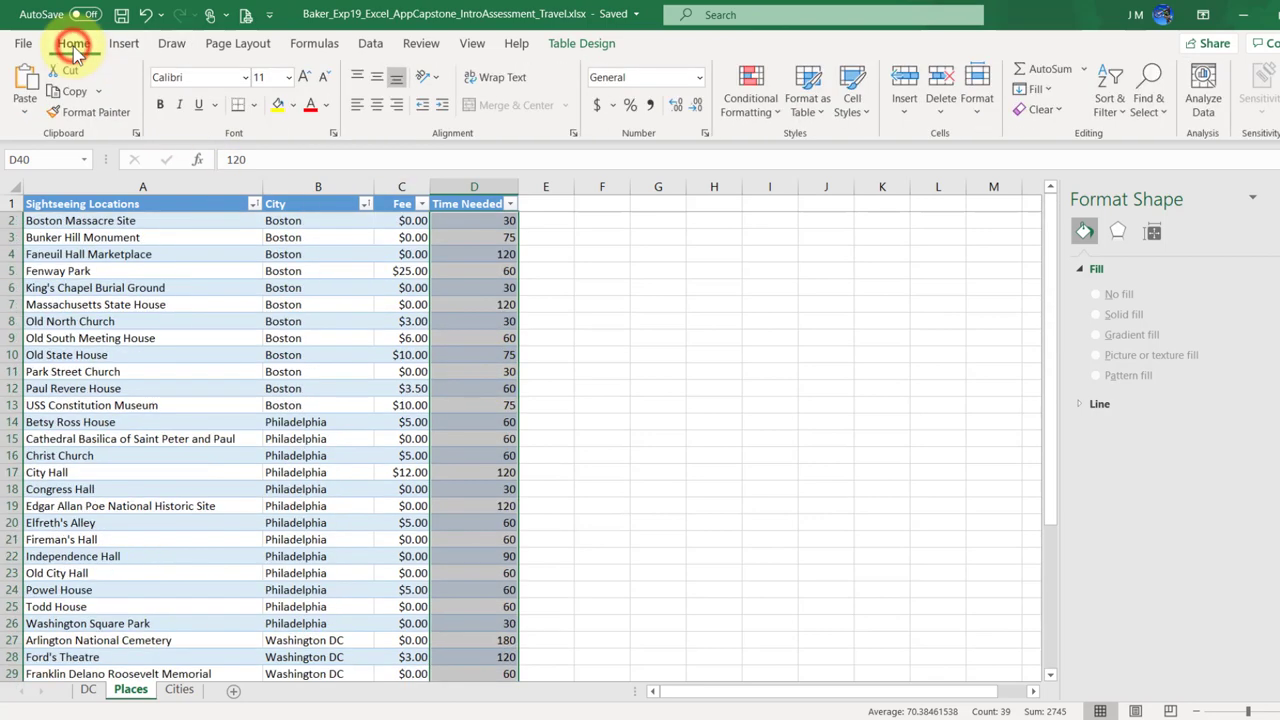
pyautogui.click(745, 112)
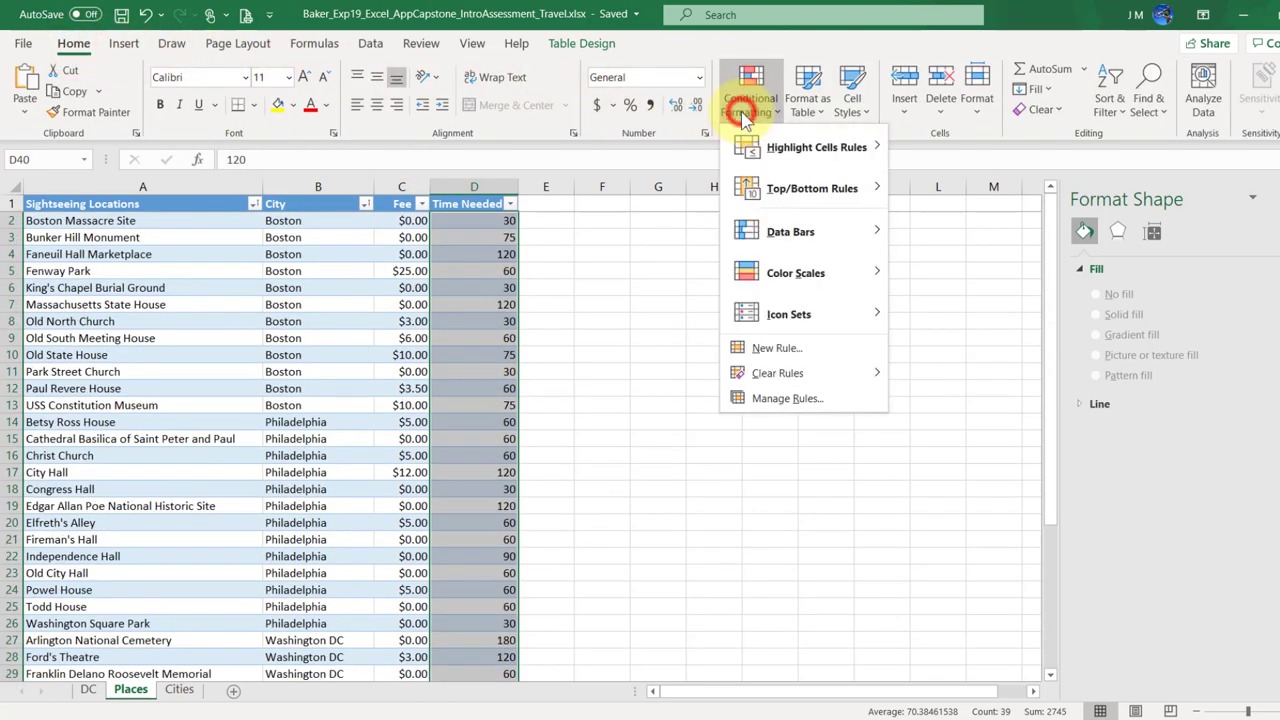
pyautogui.moveTo(746, 132)
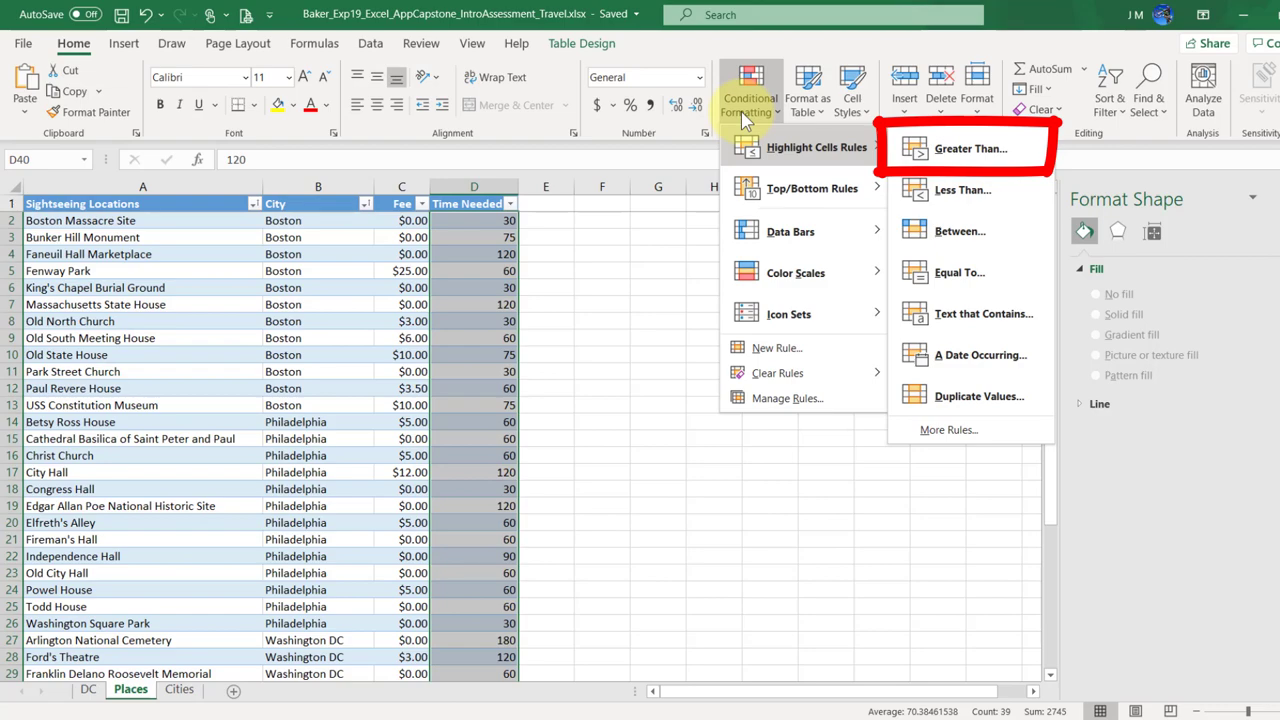
pyautogui.click(995, 152)
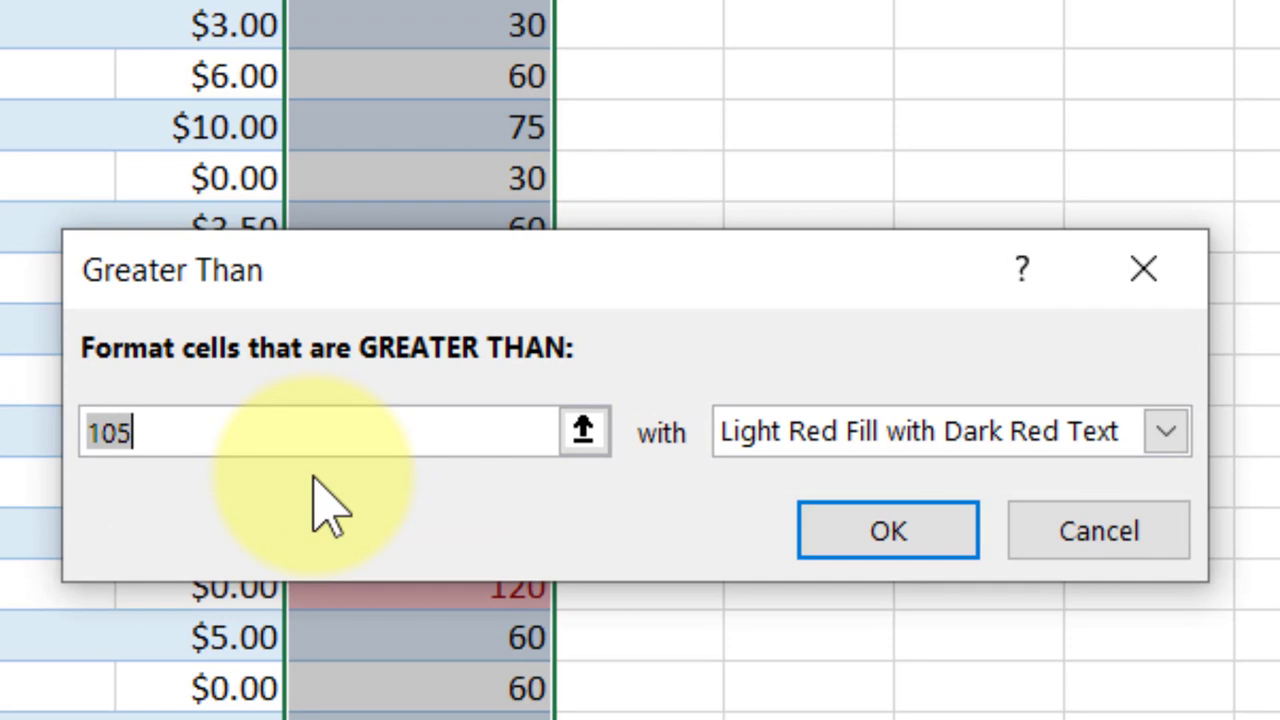
pyautogui.write('60')
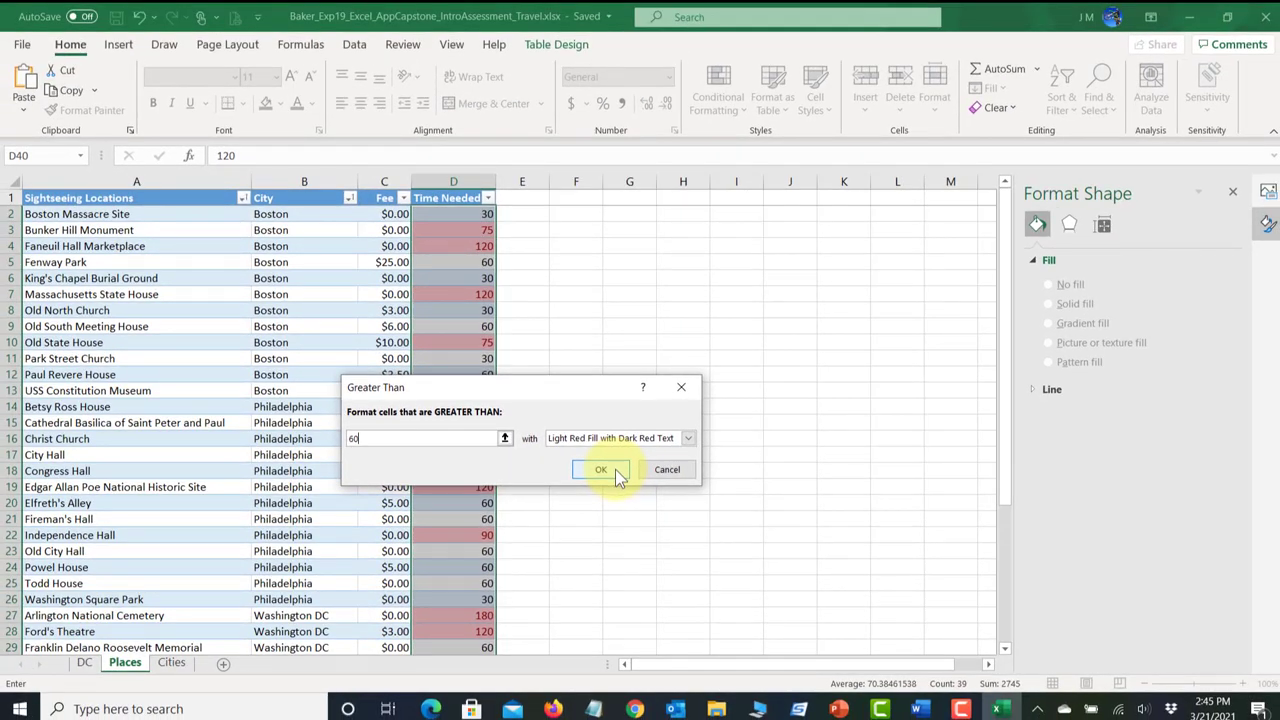
pyautogui.click(615, 469)
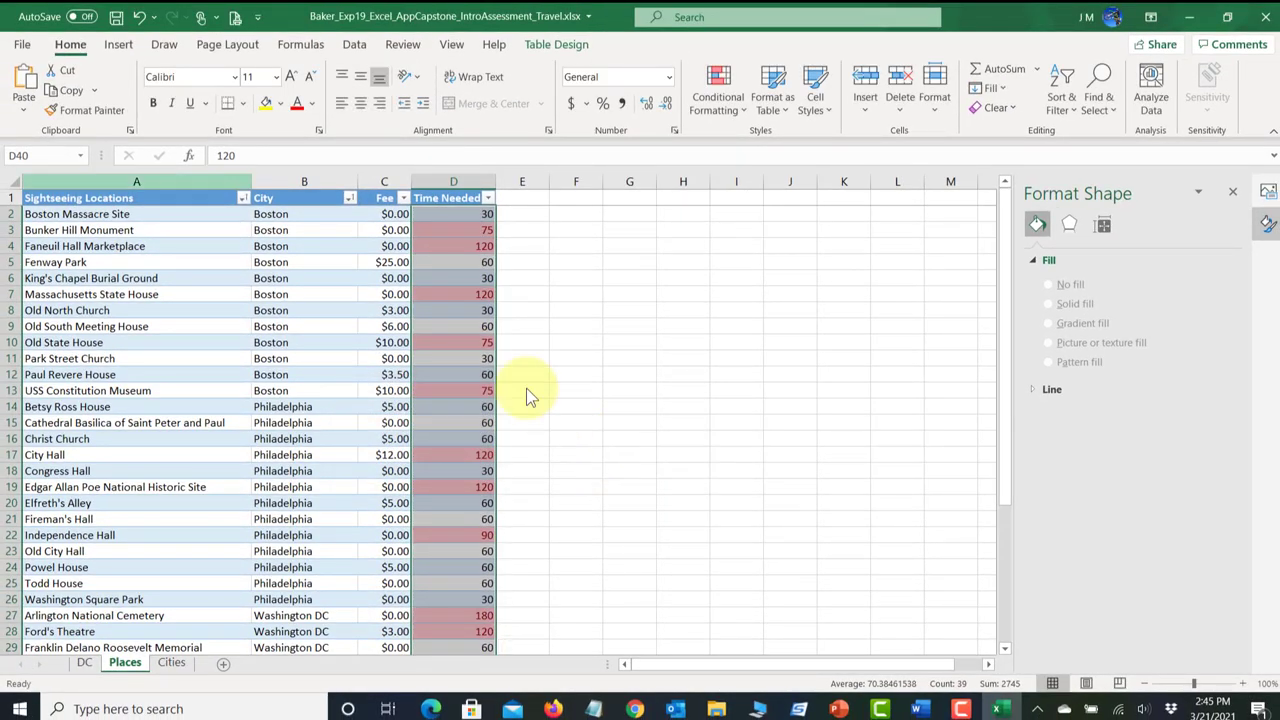
pyautogui.click(117, 17)
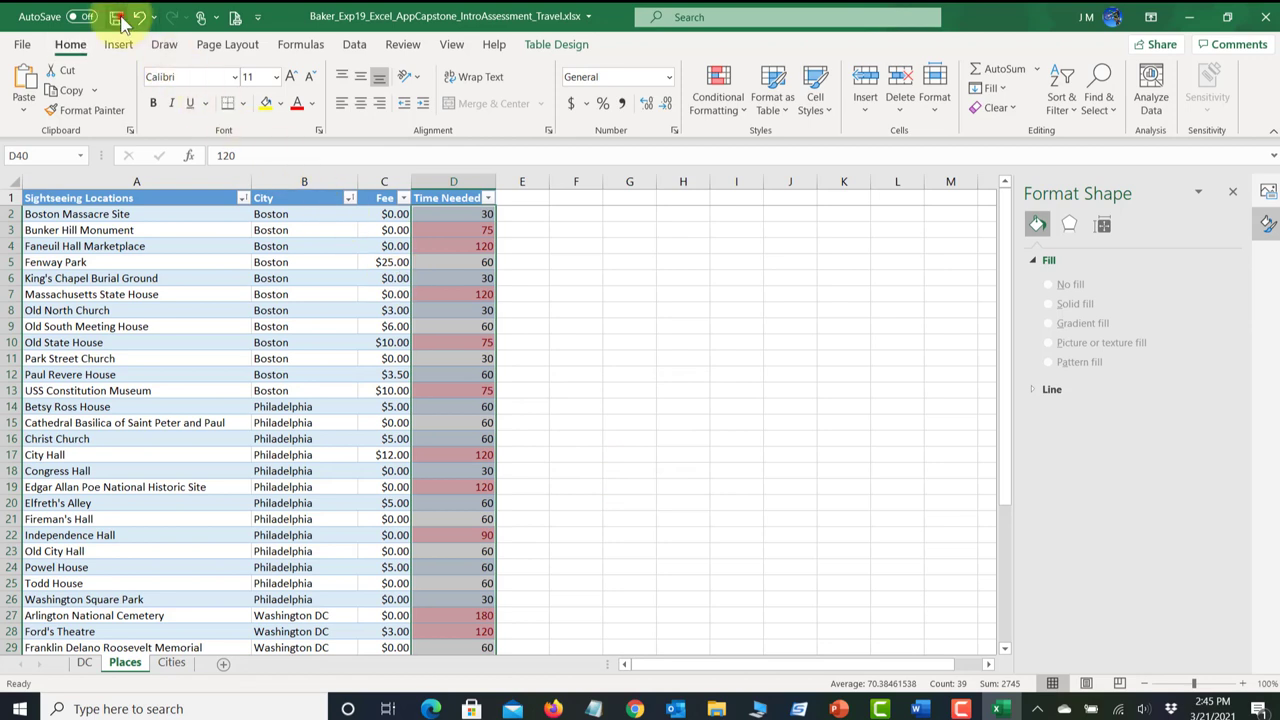
pyautogui.click(473, 314)
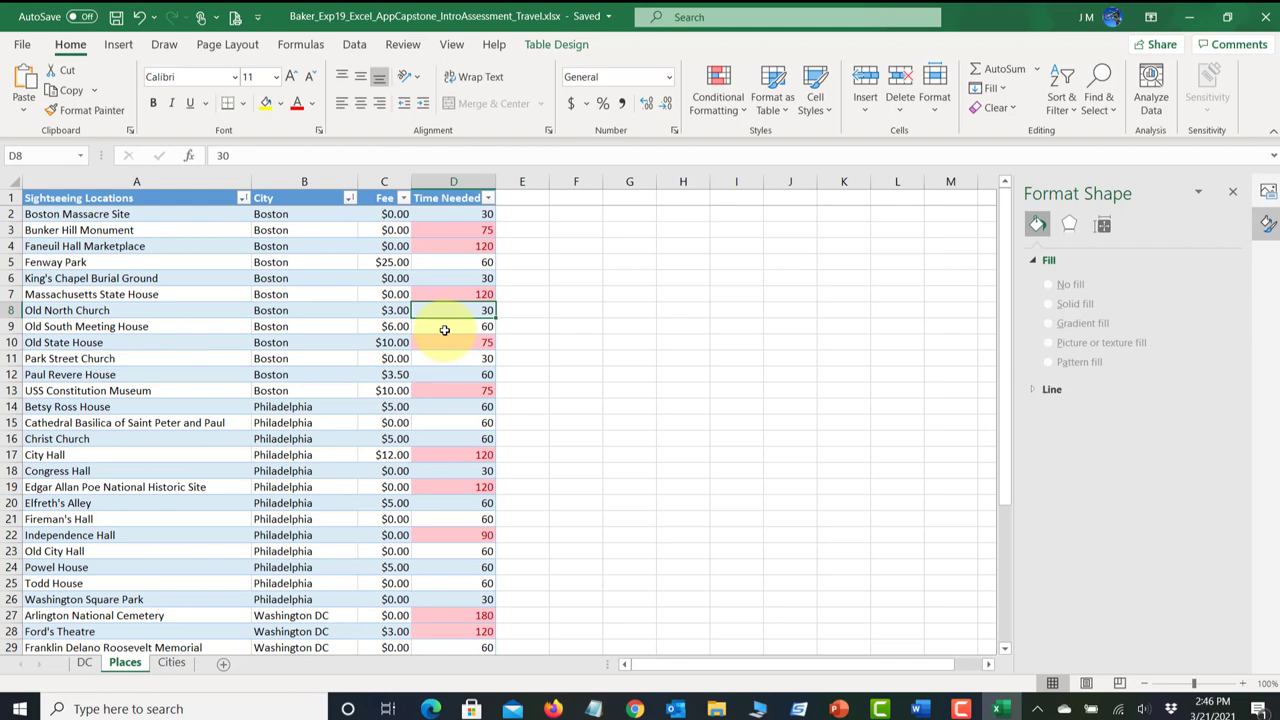
# Step: Switch to the Word instructions to review the fill requested in step 18 and read step 19's fee filter
pyautogui.click(919, 709)
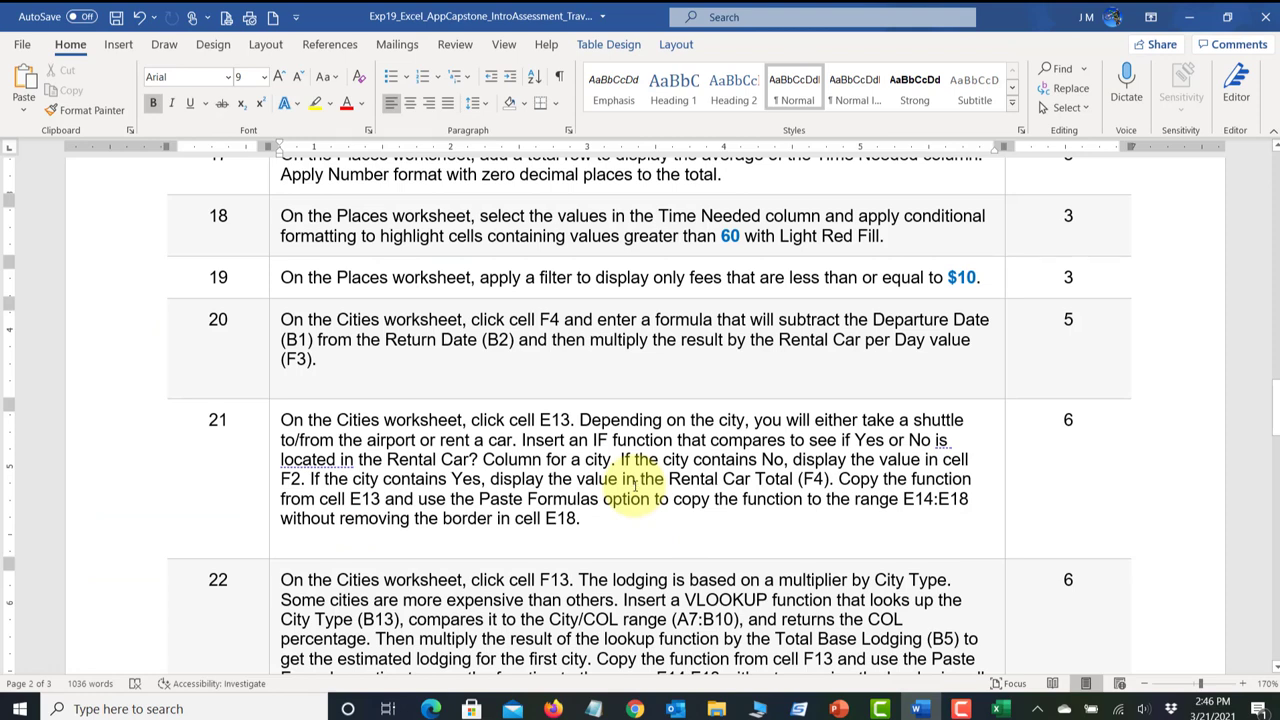
pyautogui.click(857, 219)
pyautogui.moveTo(857, 217); pyautogui.dragTo(880, 236)
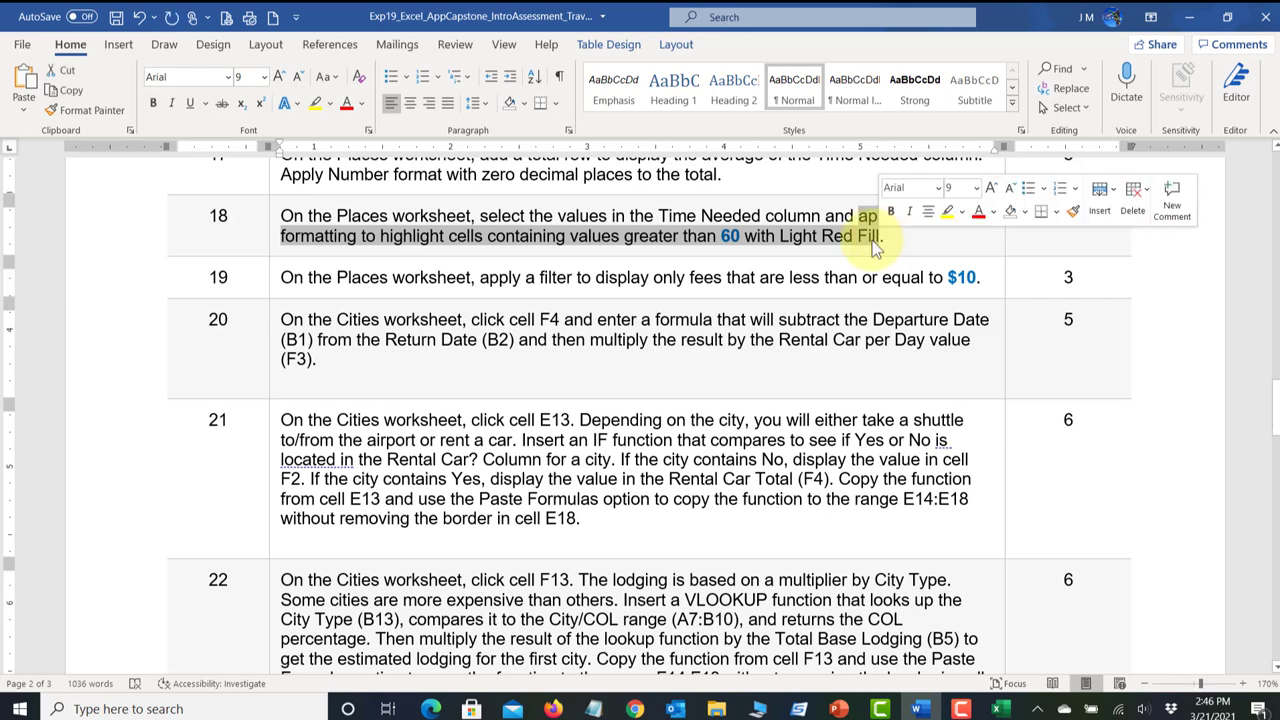
pyautogui.click(866, 237)
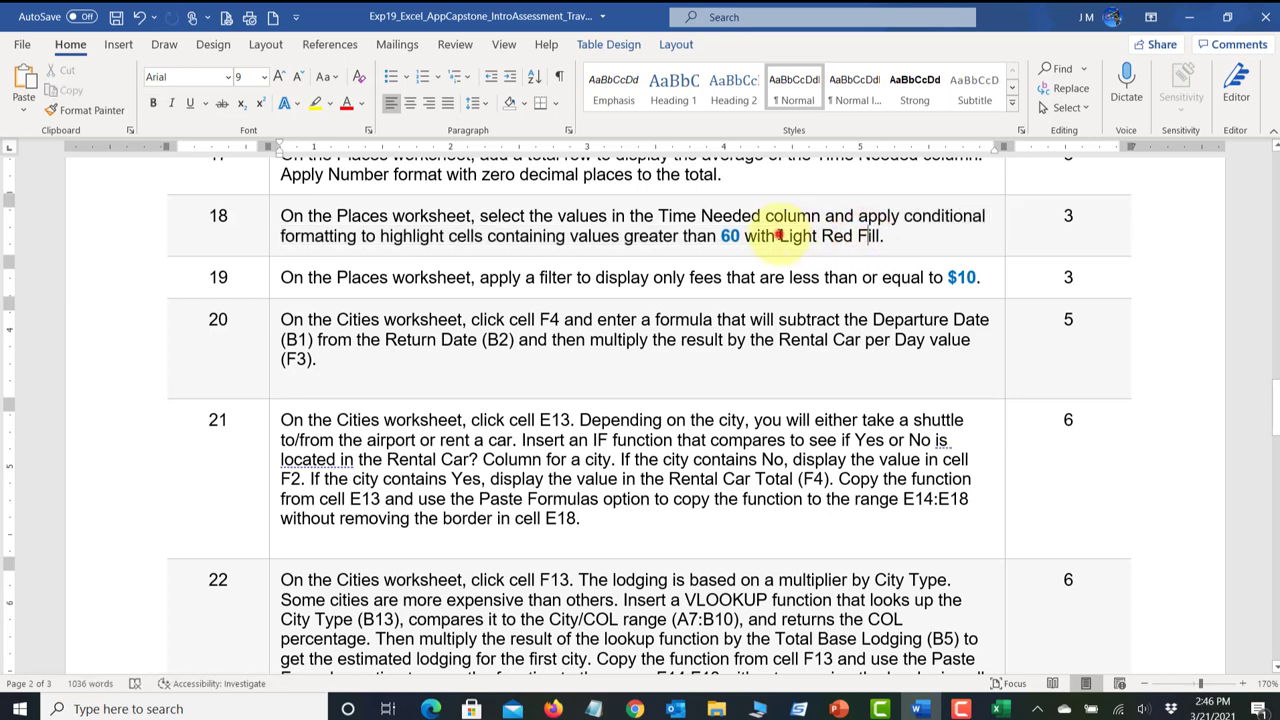
pyautogui.moveTo(779, 237); pyautogui.dragTo(882, 238)
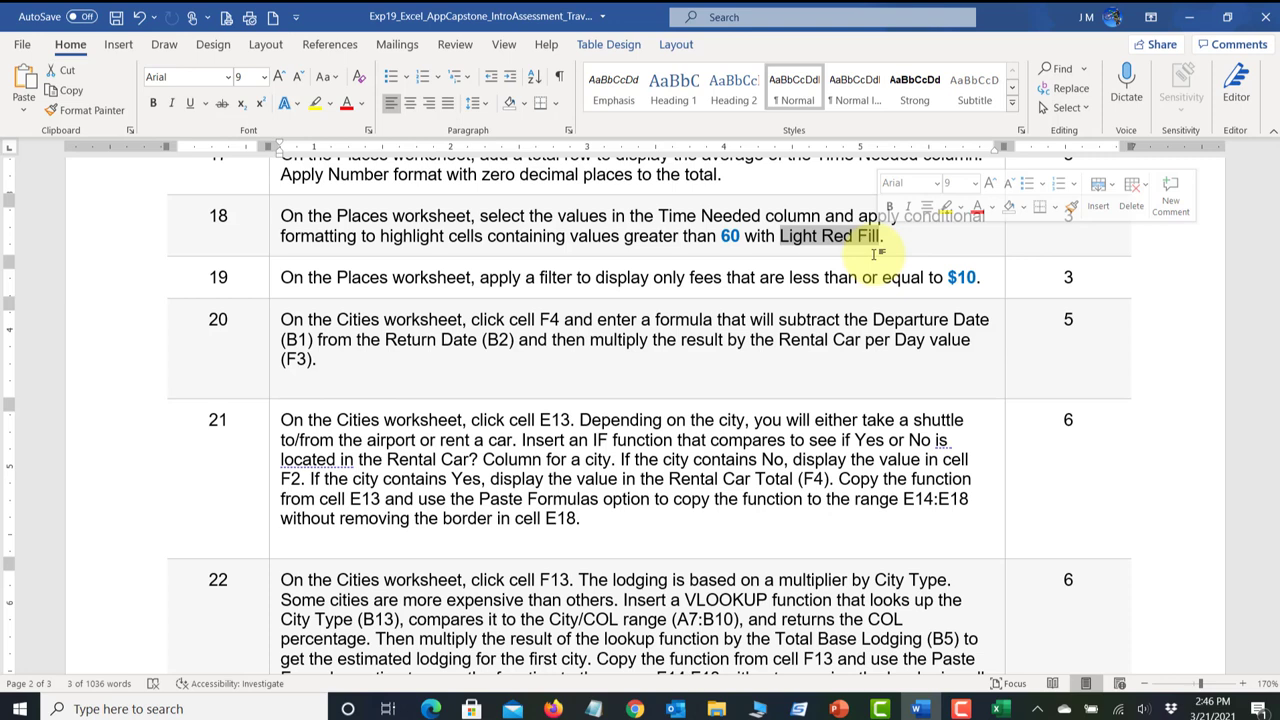
pyautogui.click(828, 242)
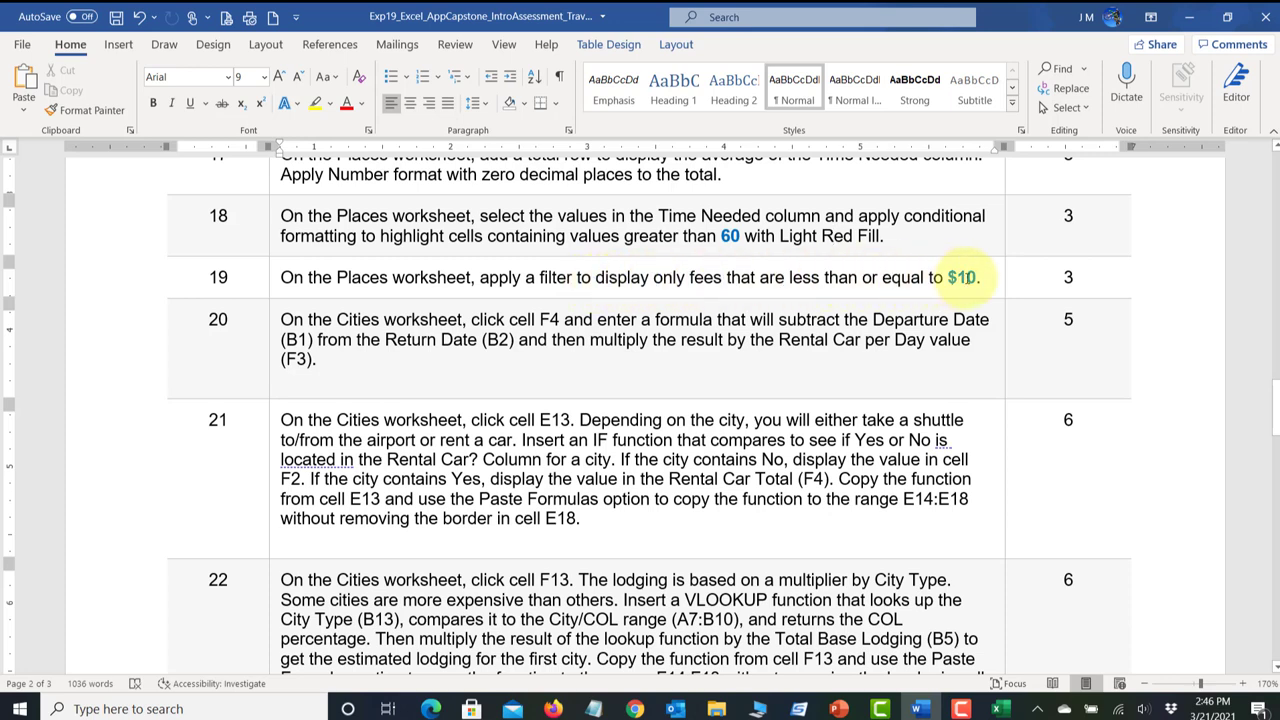
# Step: Return to the Excel workbook and open the filter options for the Fee column of the Places table
pyautogui.click(1001, 712)
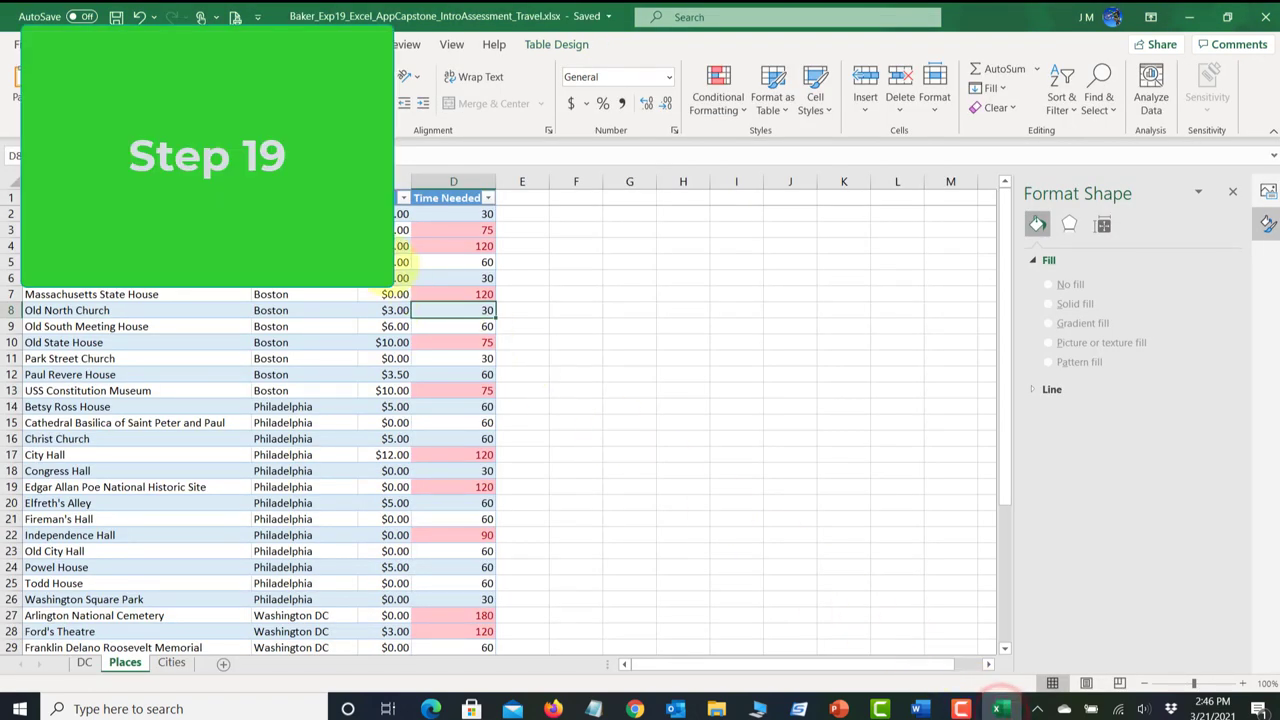
pyautogui.click(403, 200)
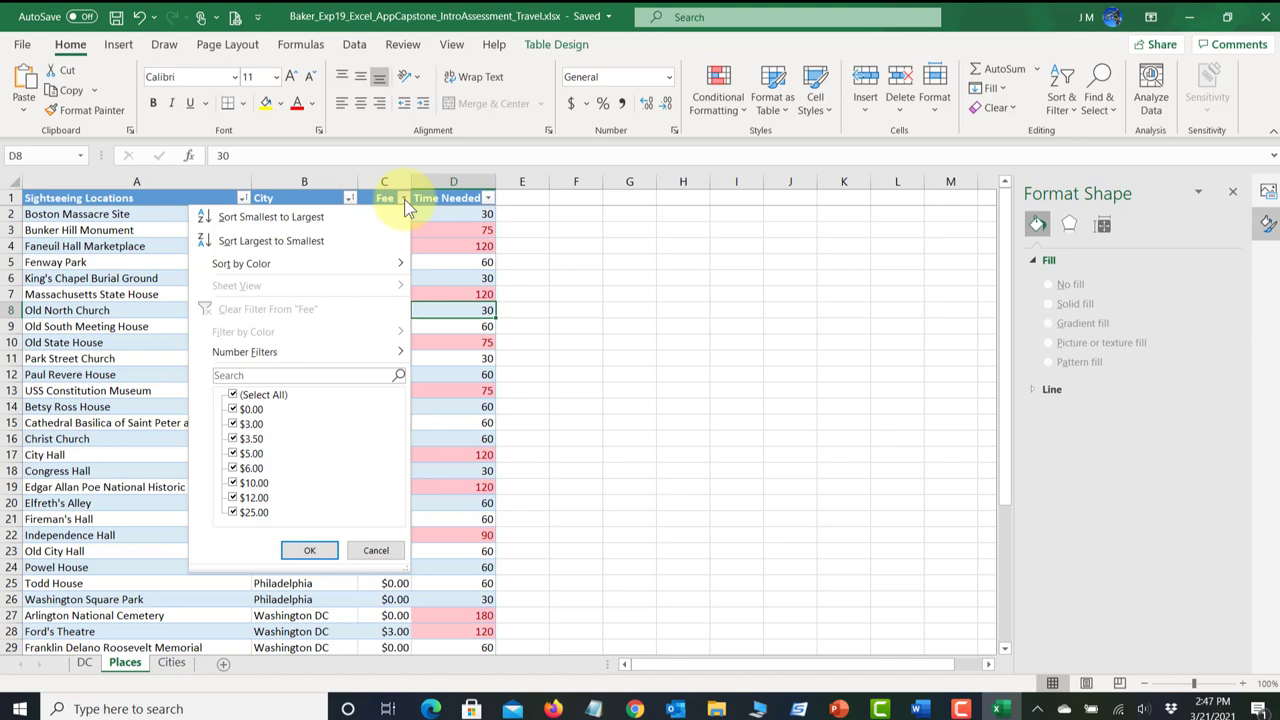
pyautogui.click(234, 397)
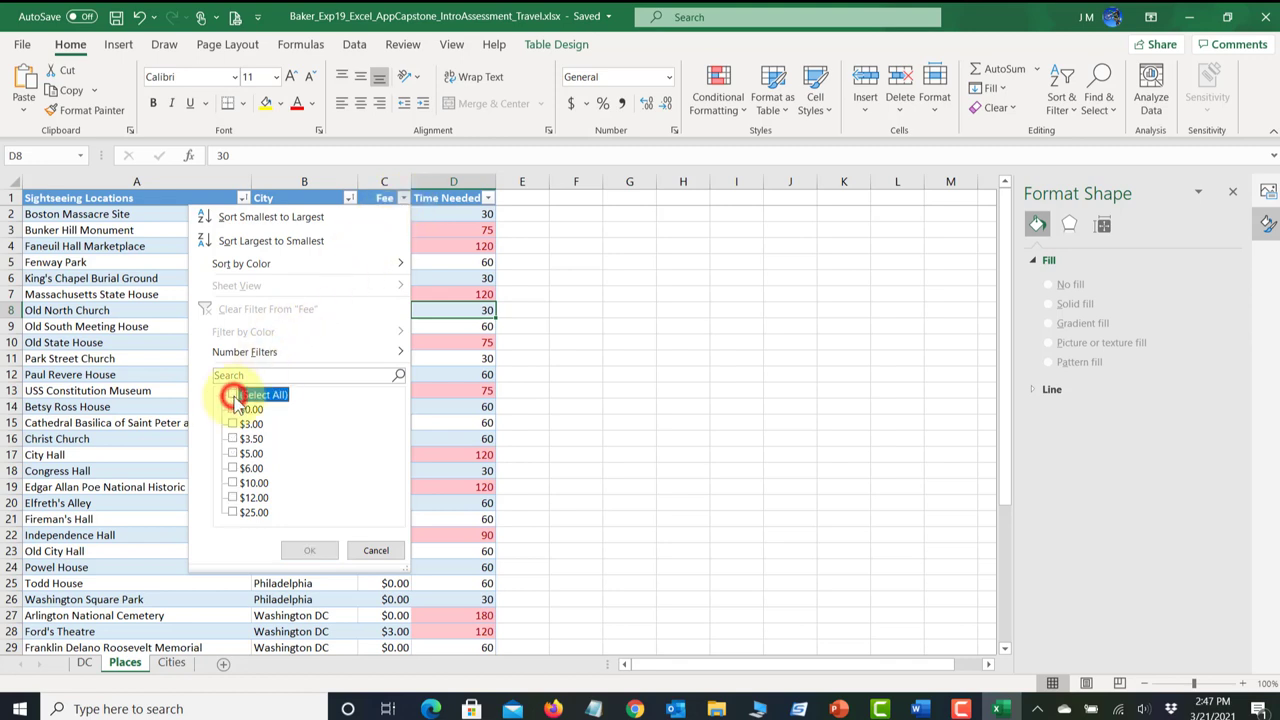
pyautogui.click(233, 484)
pyautogui.click(233, 468)
pyautogui.click(233, 453)
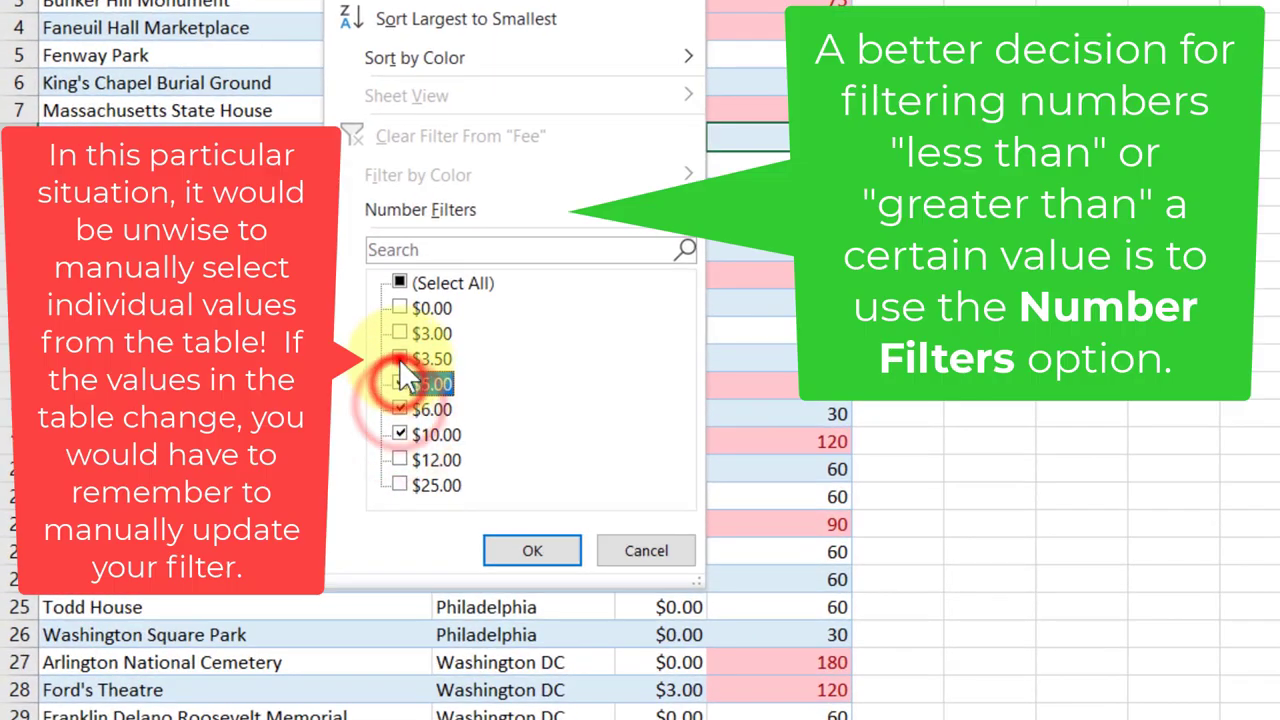
pyautogui.click(400, 358)
pyautogui.click(400, 333)
pyautogui.click(405, 308)
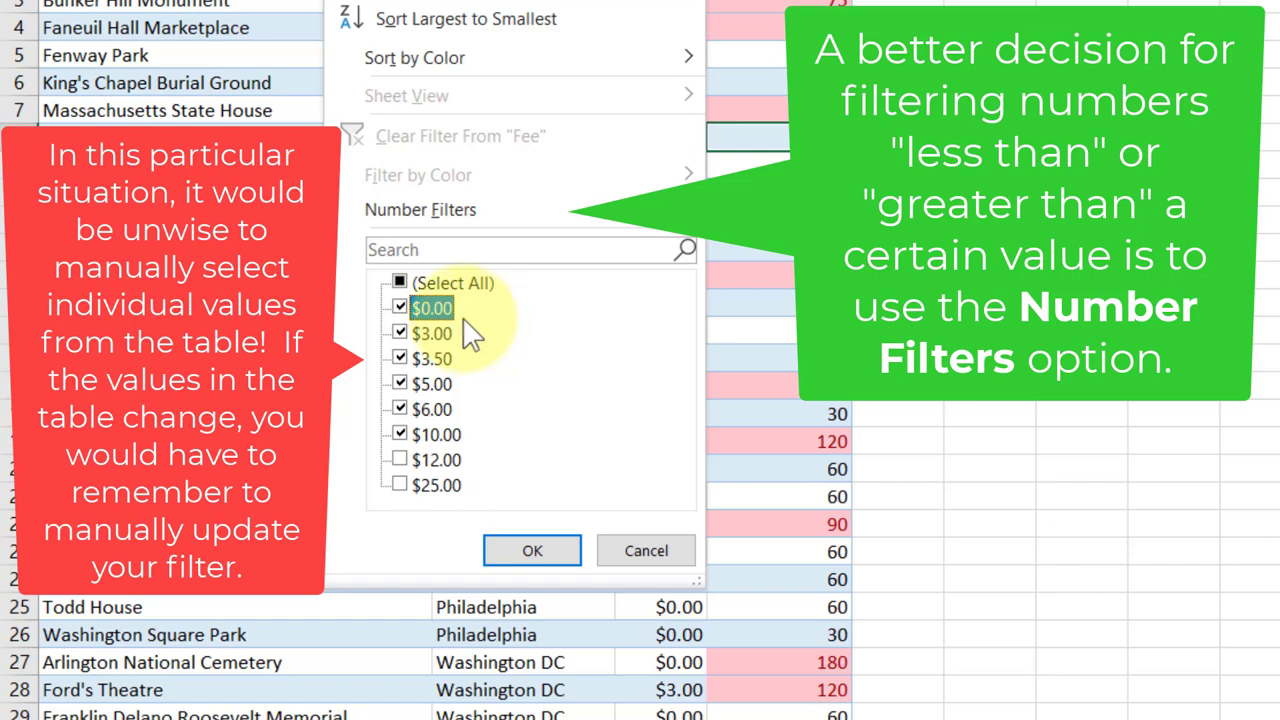
pyautogui.click(400, 283)
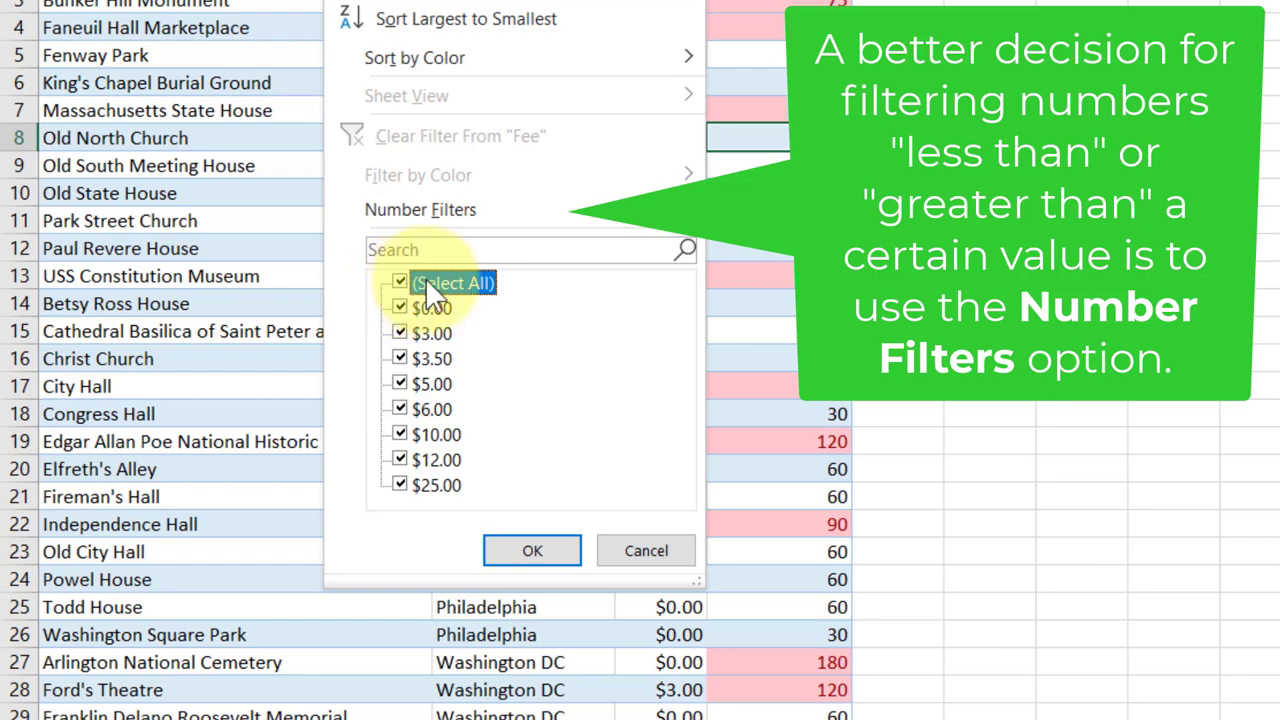
# Step: Filter the Fee column to show only values less than or equal to 10, and save the workbook
pyautogui.press('f')
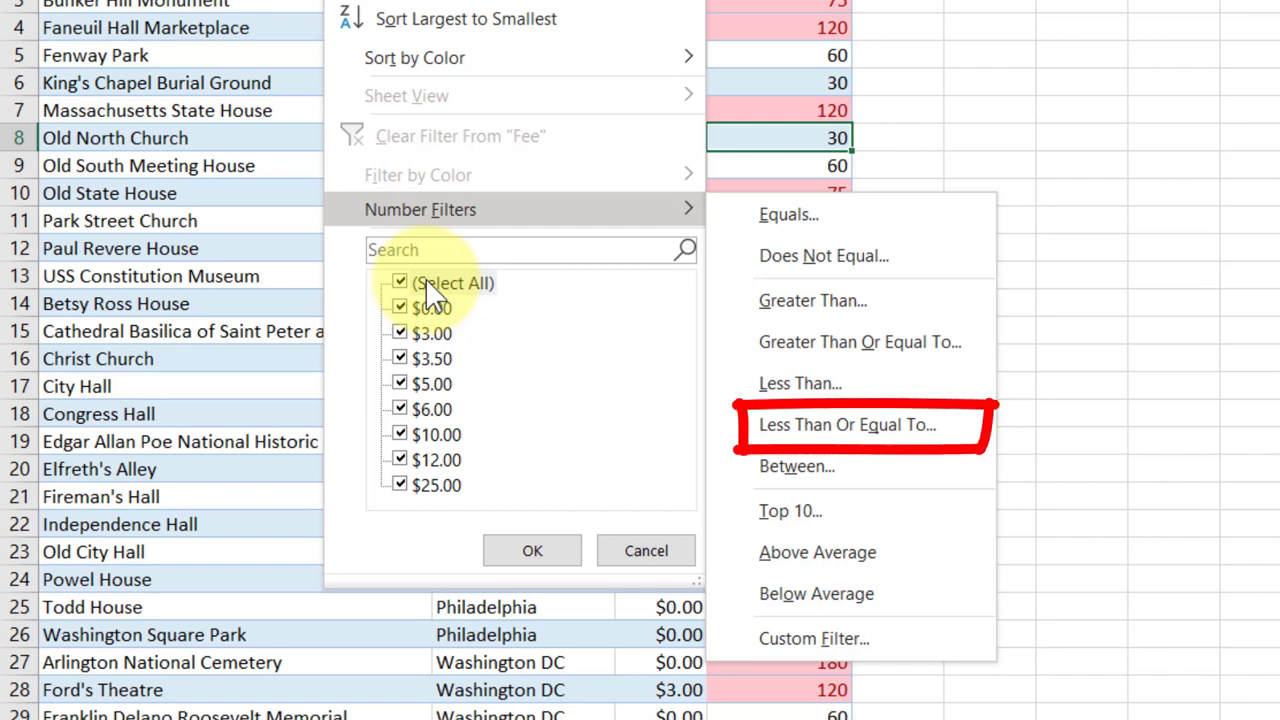
pyautogui.click(900, 428)
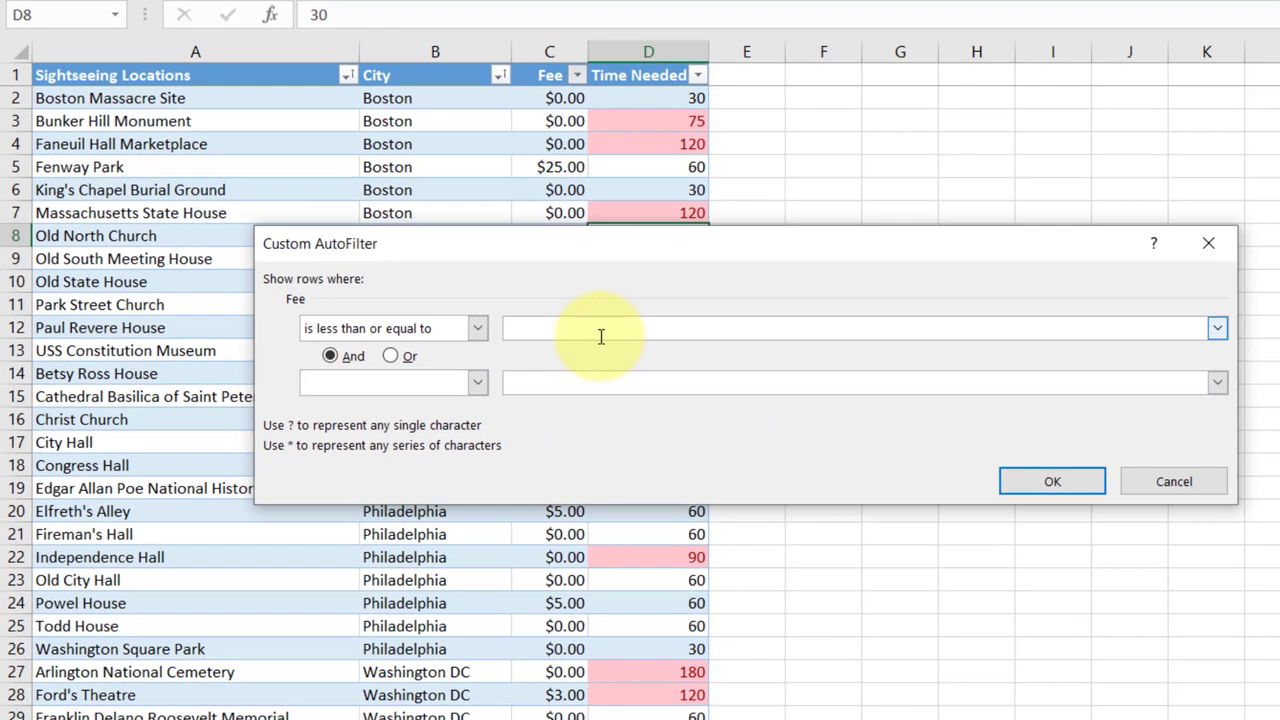
pyautogui.write('10')
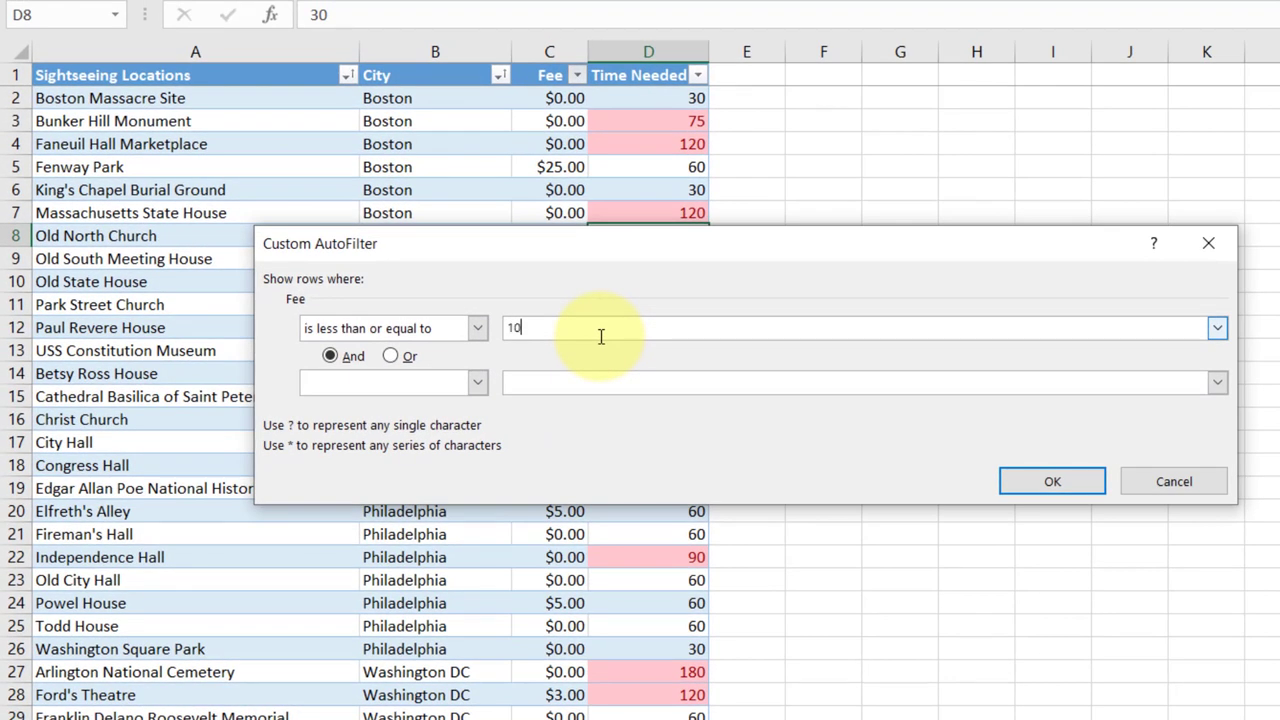
pyautogui.click(1057, 481)
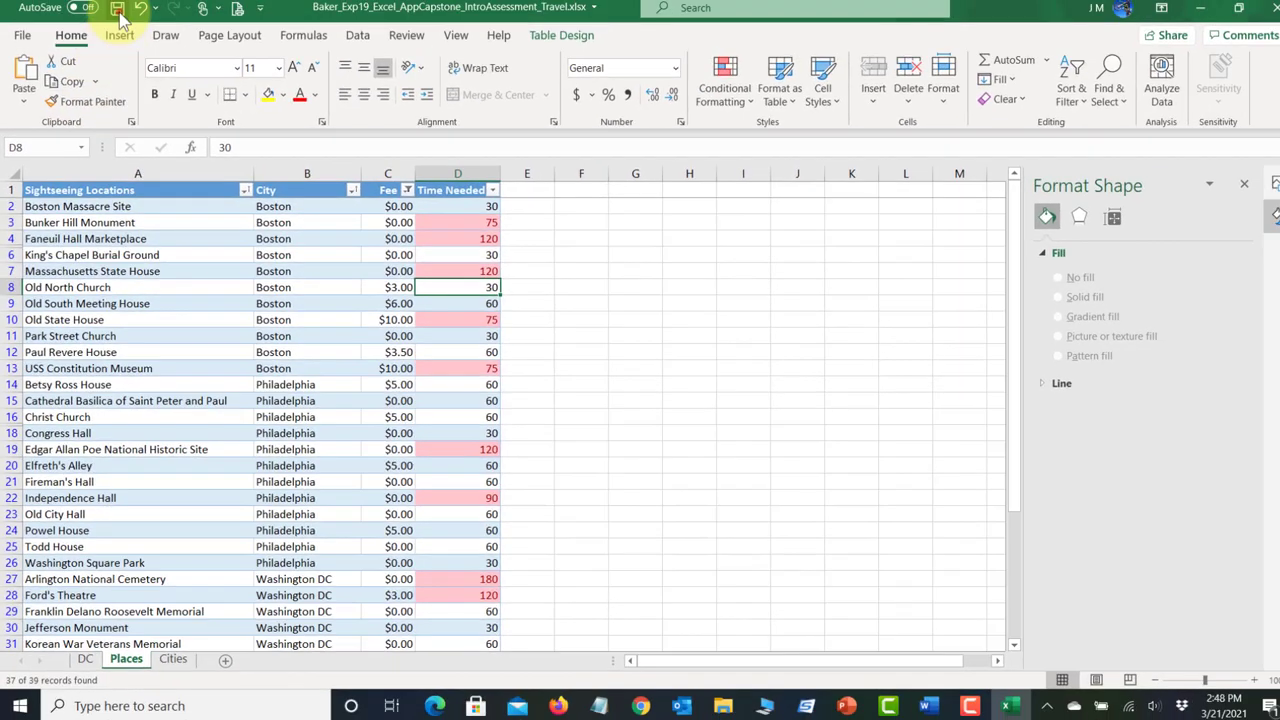
pyautogui.click(117, 10)
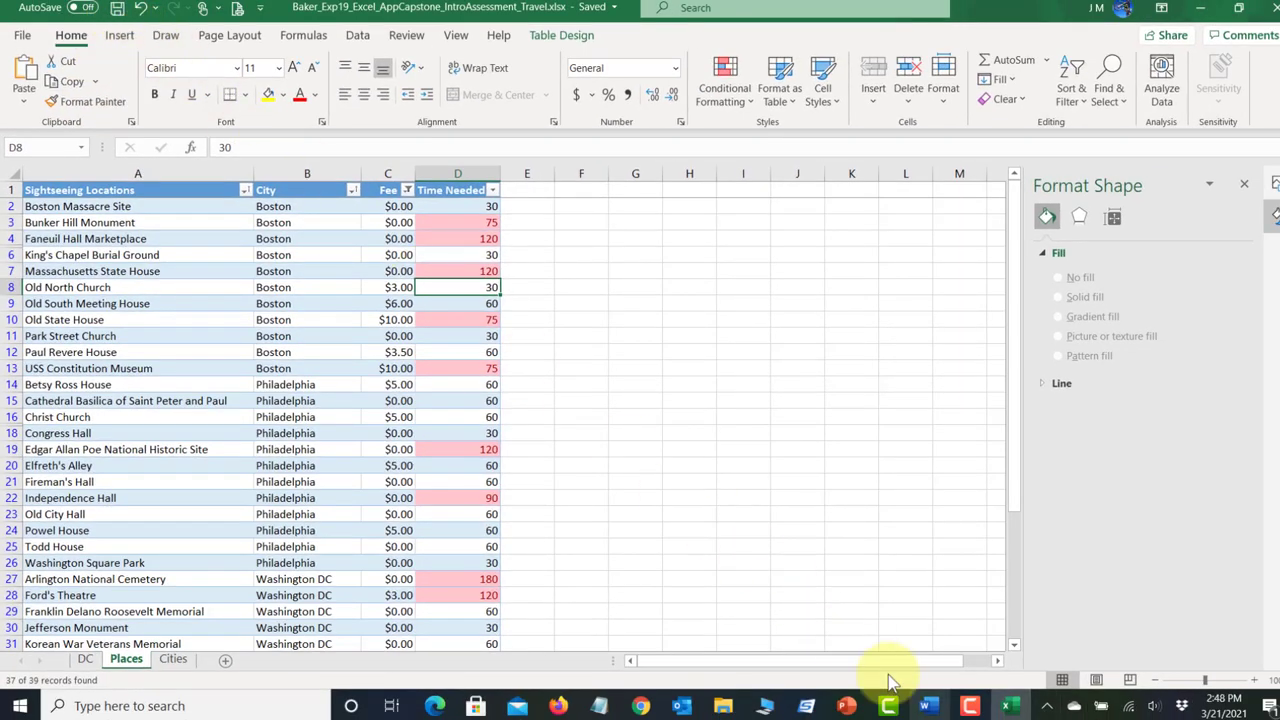
# Step: Switch to the Word instructions for step 20, bring up Notepad beside them and clear its old text
pyautogui.click(928, 706)
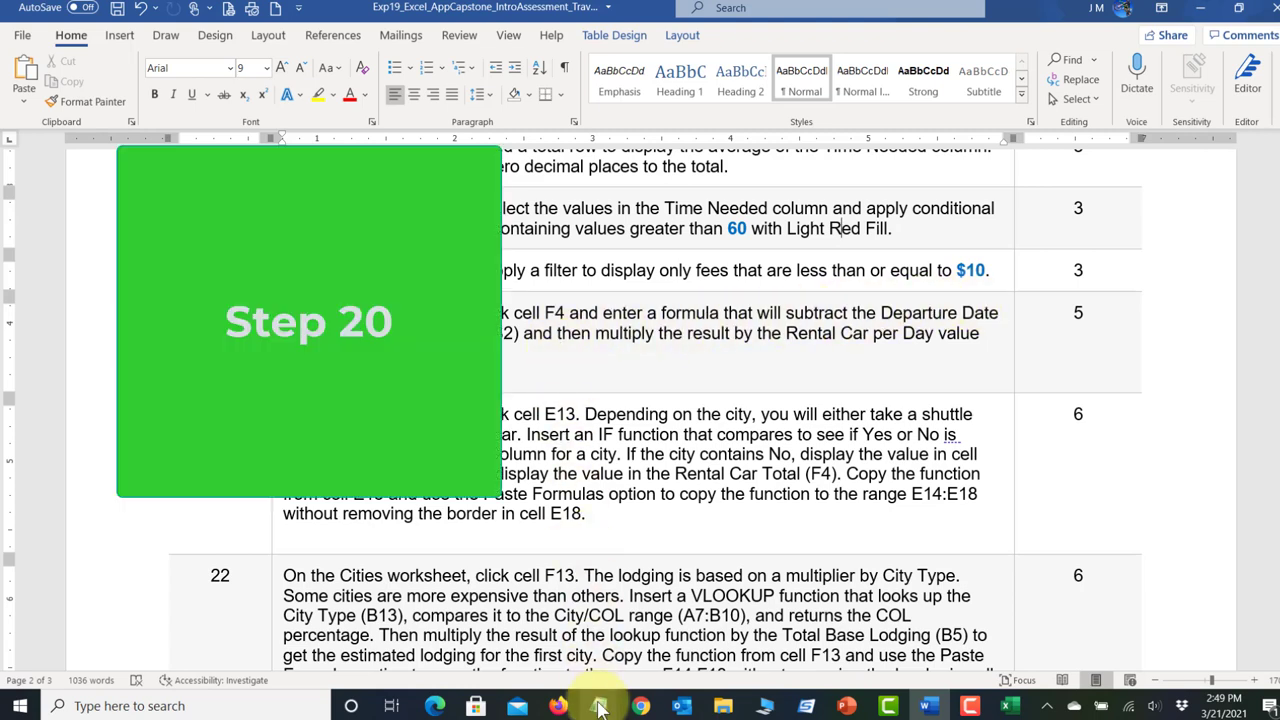
pyautogui.moveTo(599, 708)
pyautogui.click(690, 640)
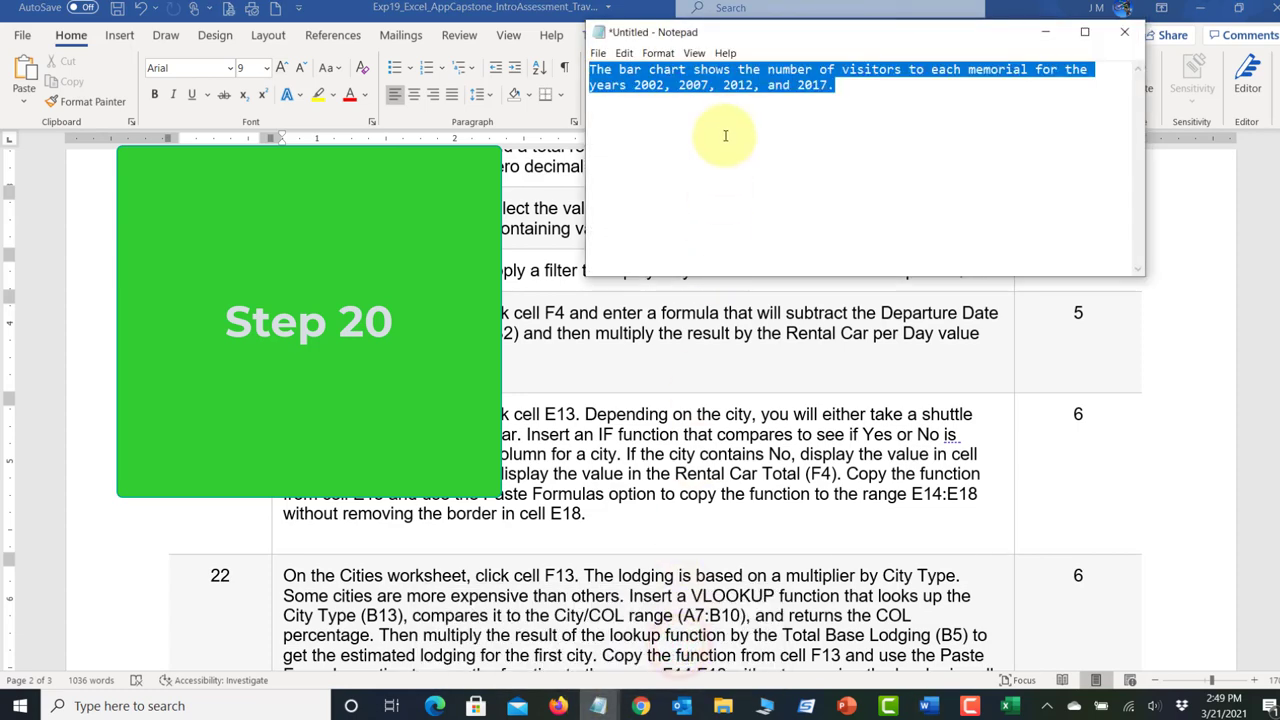
pyautogui.press('Delete')
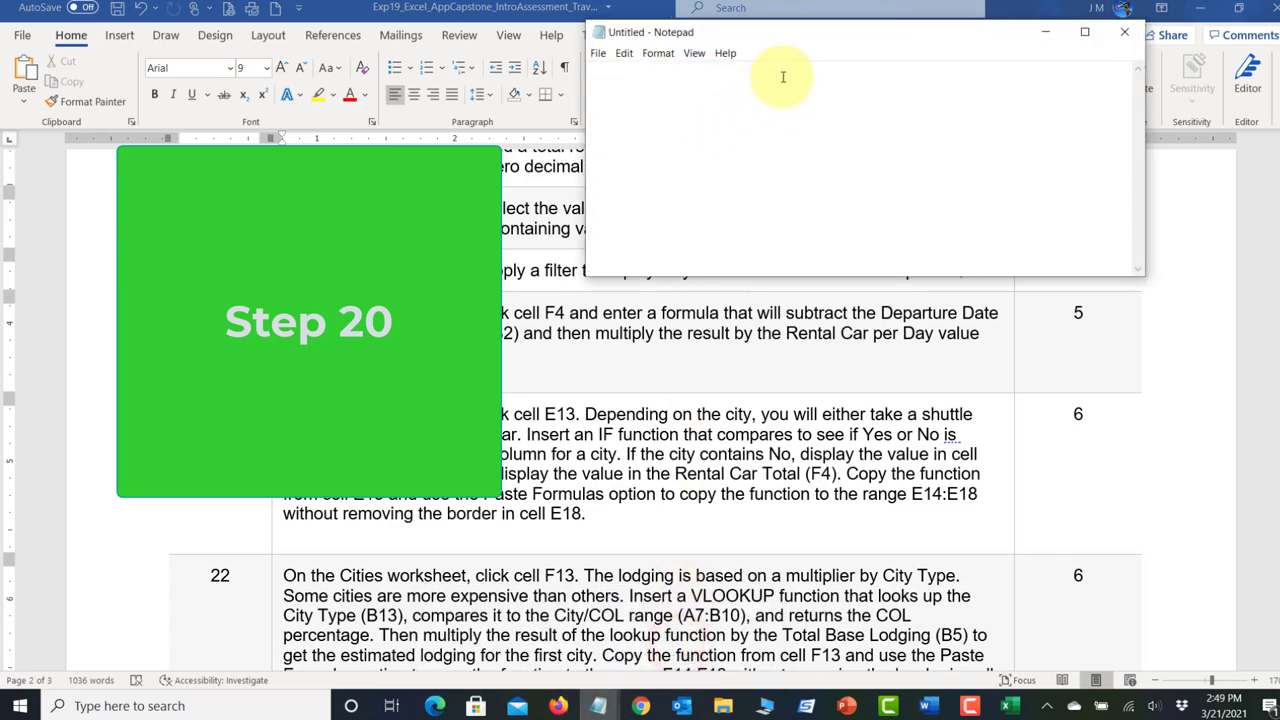
pyautogui.moveTo(827, 38); pyautogui.dragTo(612, 377)
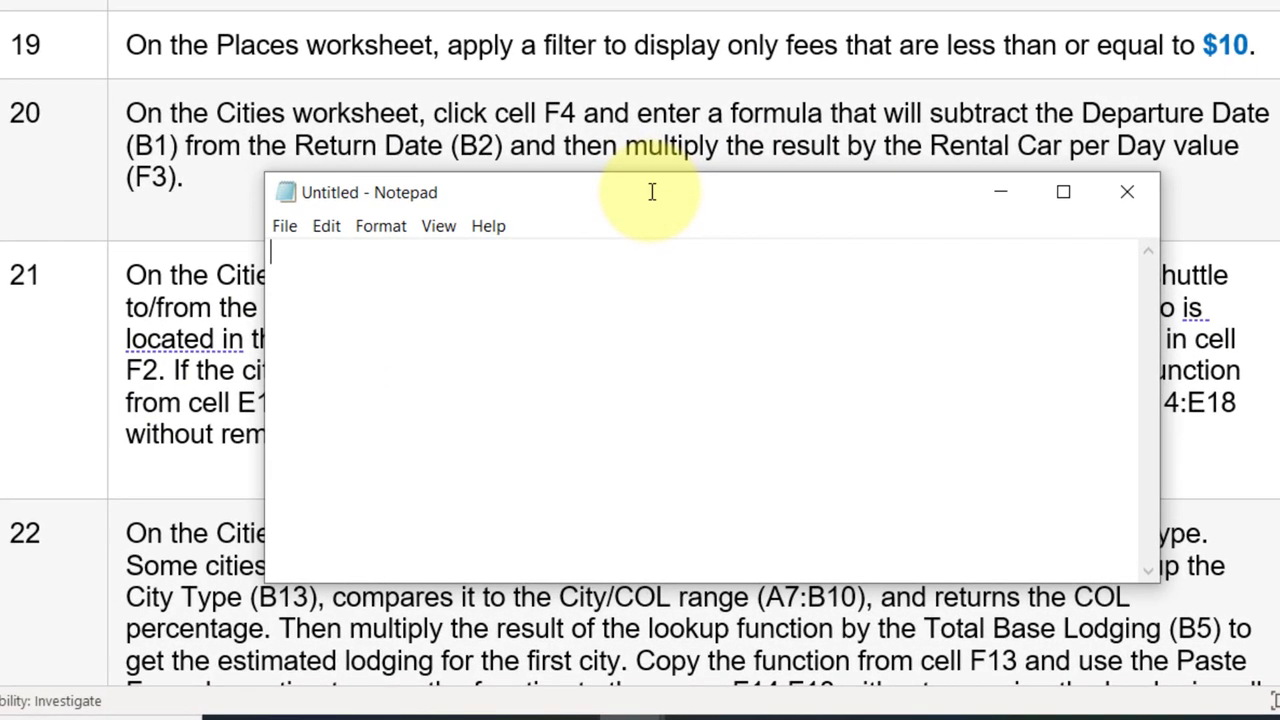
# Step: Set the Notepad font size to 24
pyautogui.click(384, 226)
pyautogui.click(405, 281)
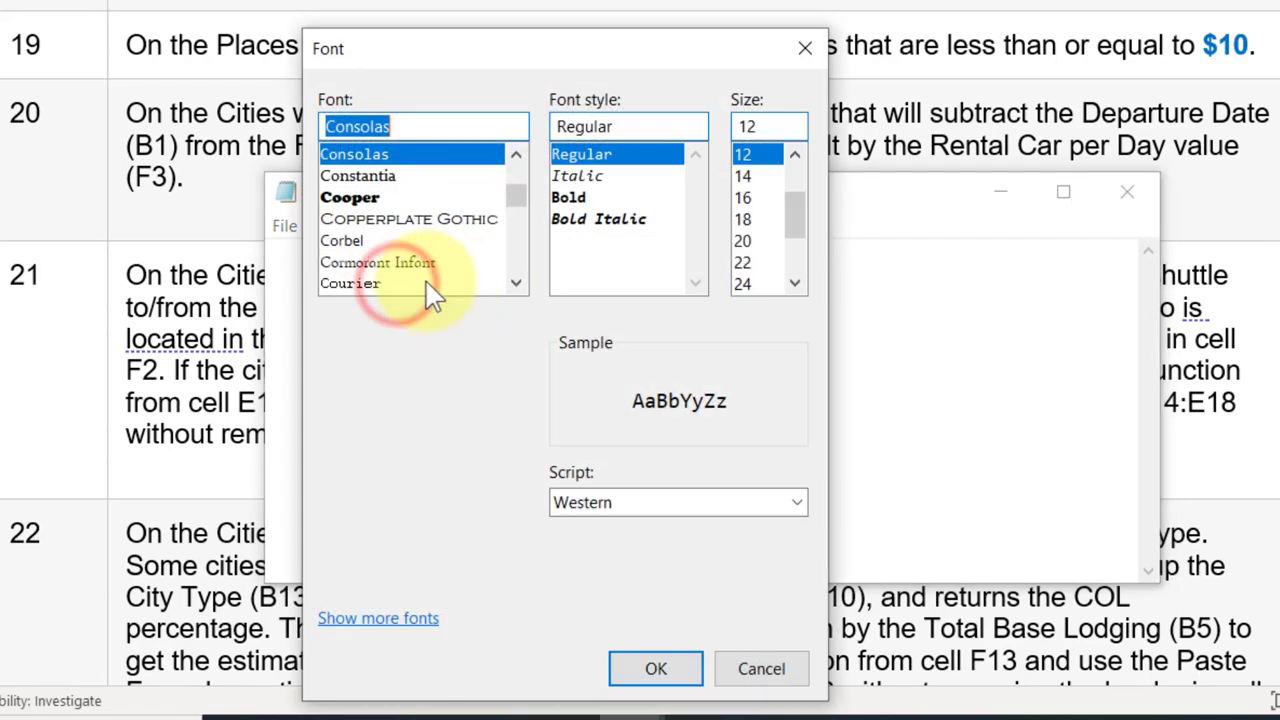
pyautogui.click(748, 241)
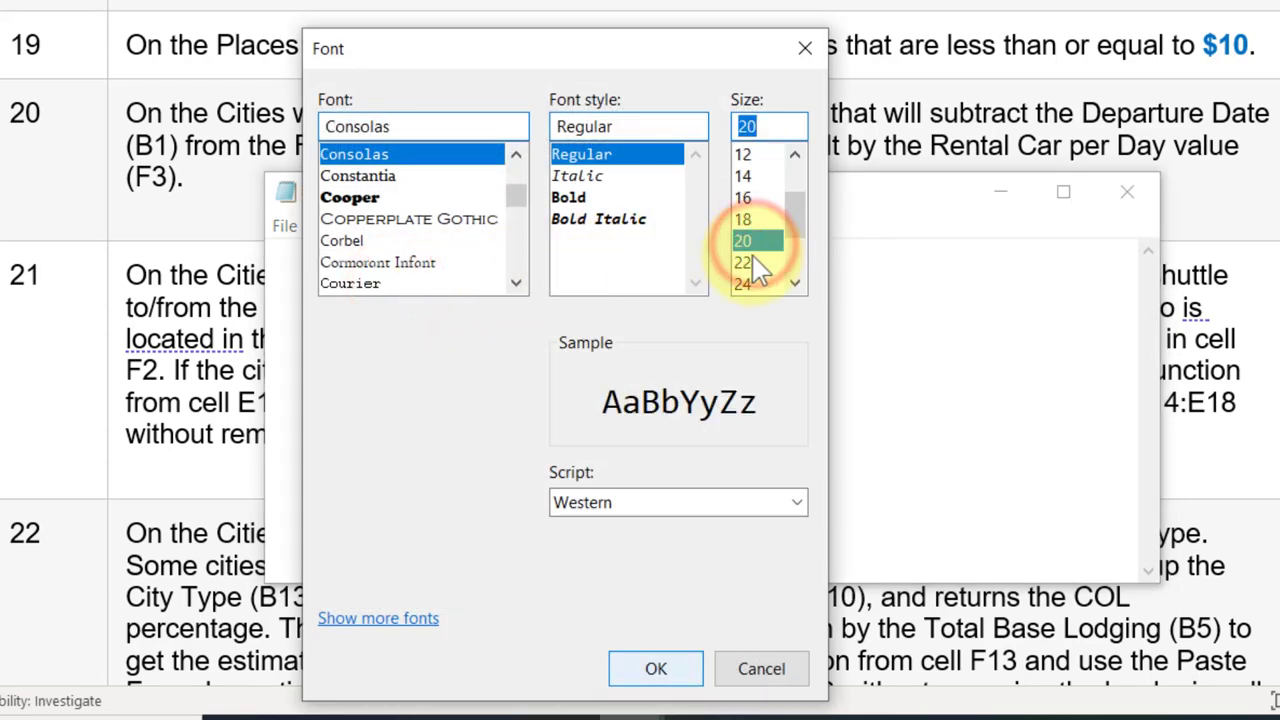
pyautogui.click(745, 284)
pyautogui.click(628, 668)
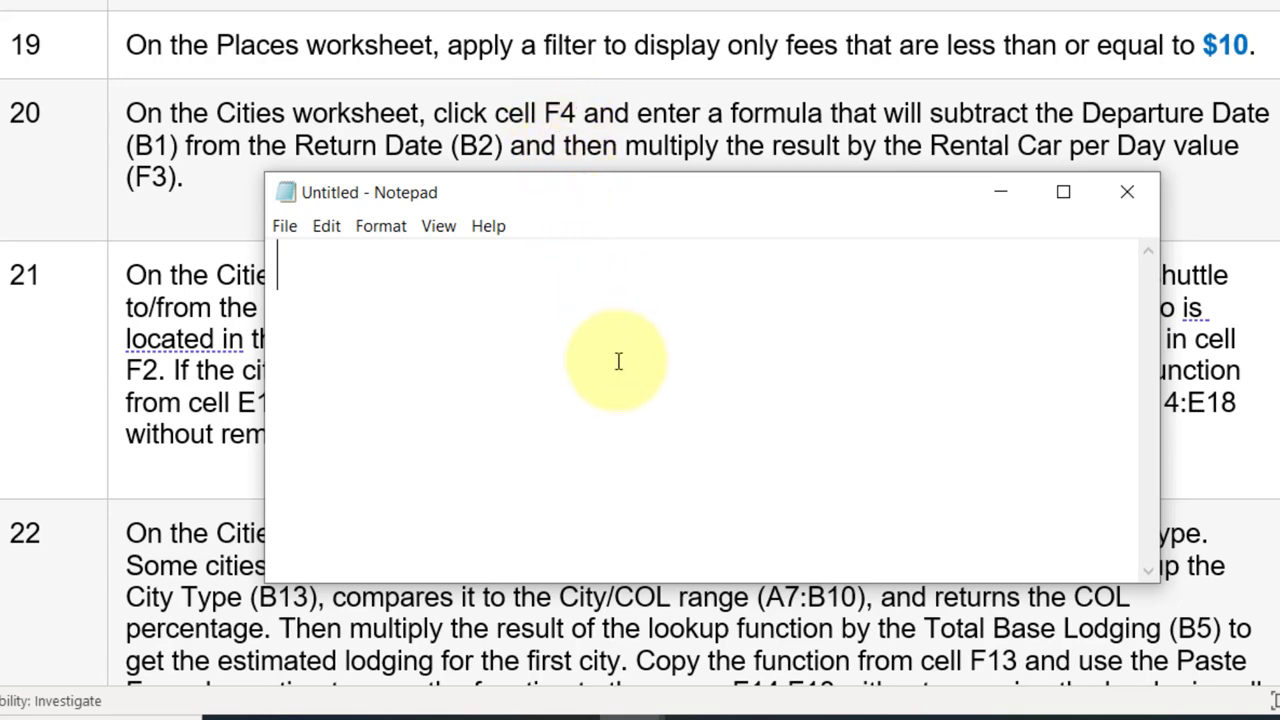
# Step: Draft the step 20 rental car formula =B2-B1*F3 in Notepad
pyautogui.write('=')
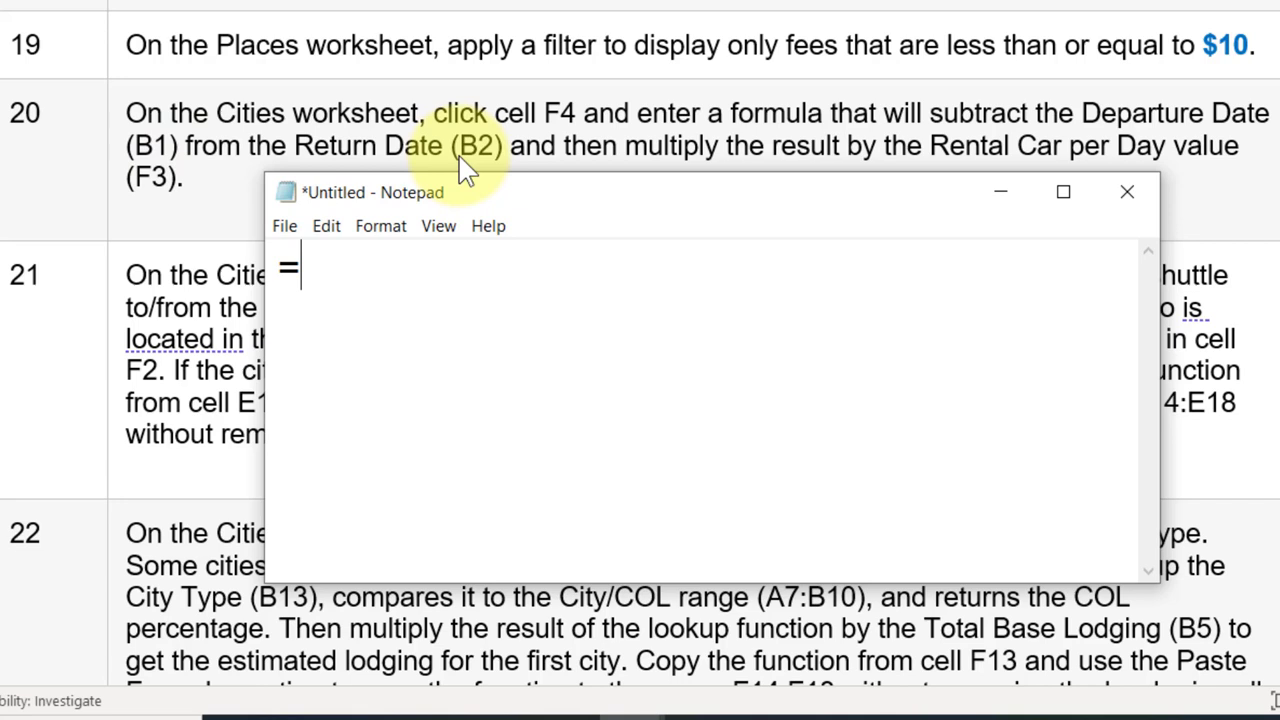
pyautogui.write('B2')
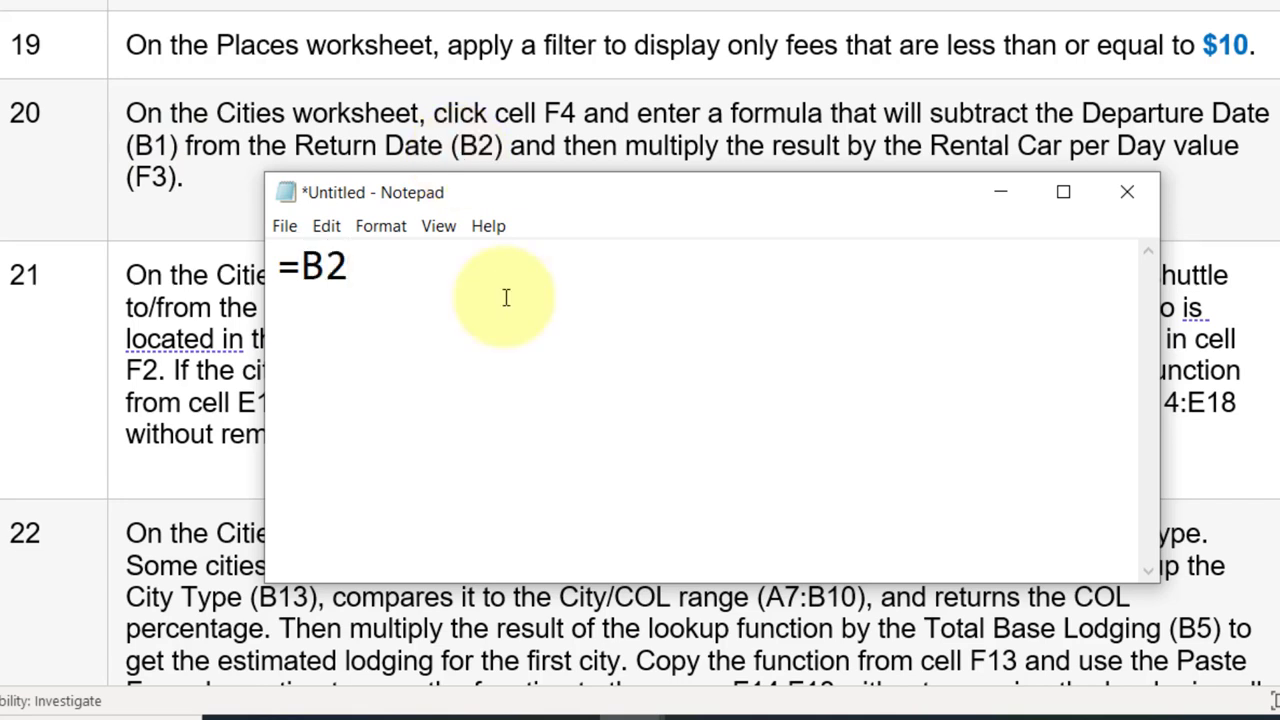
pyautogui.write('-B1')
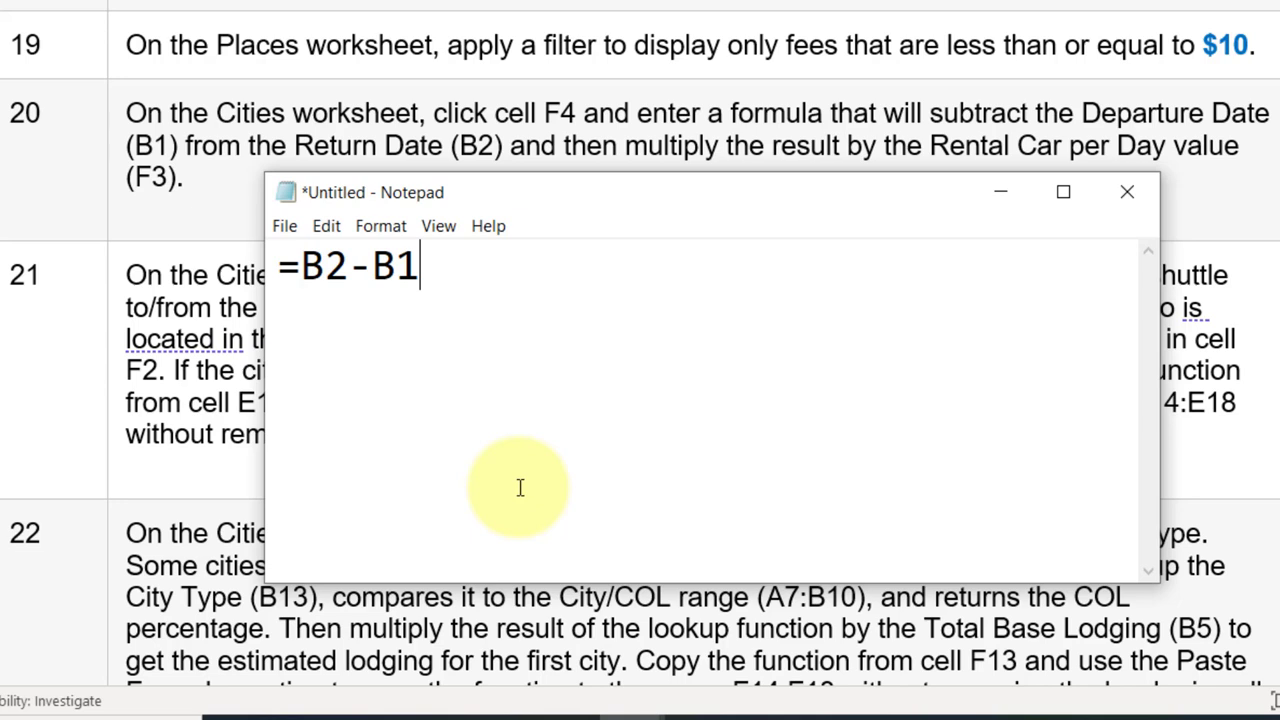
pyautogui.write('*F3')
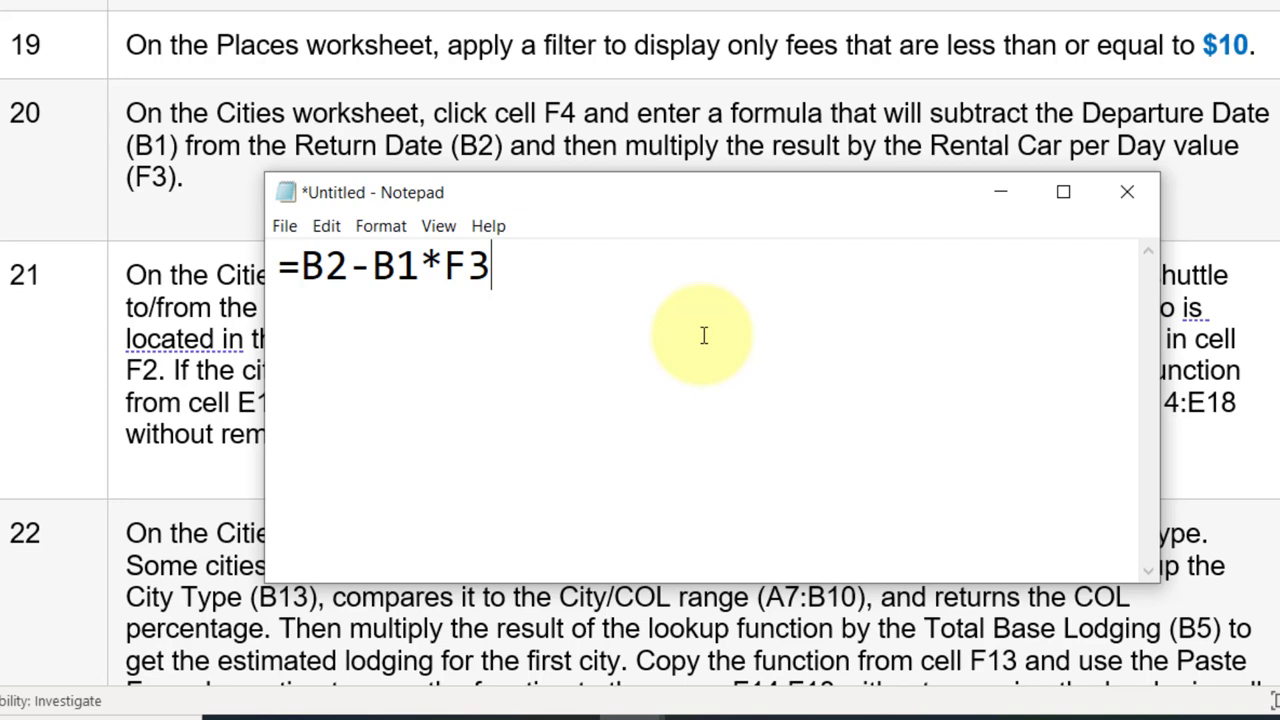
# Step: Enclose the B2-B1 subtraction in parentheses so the Notepad formula reads =(B2-B1)*F3
pyautogui.doubleClick(432, 263)
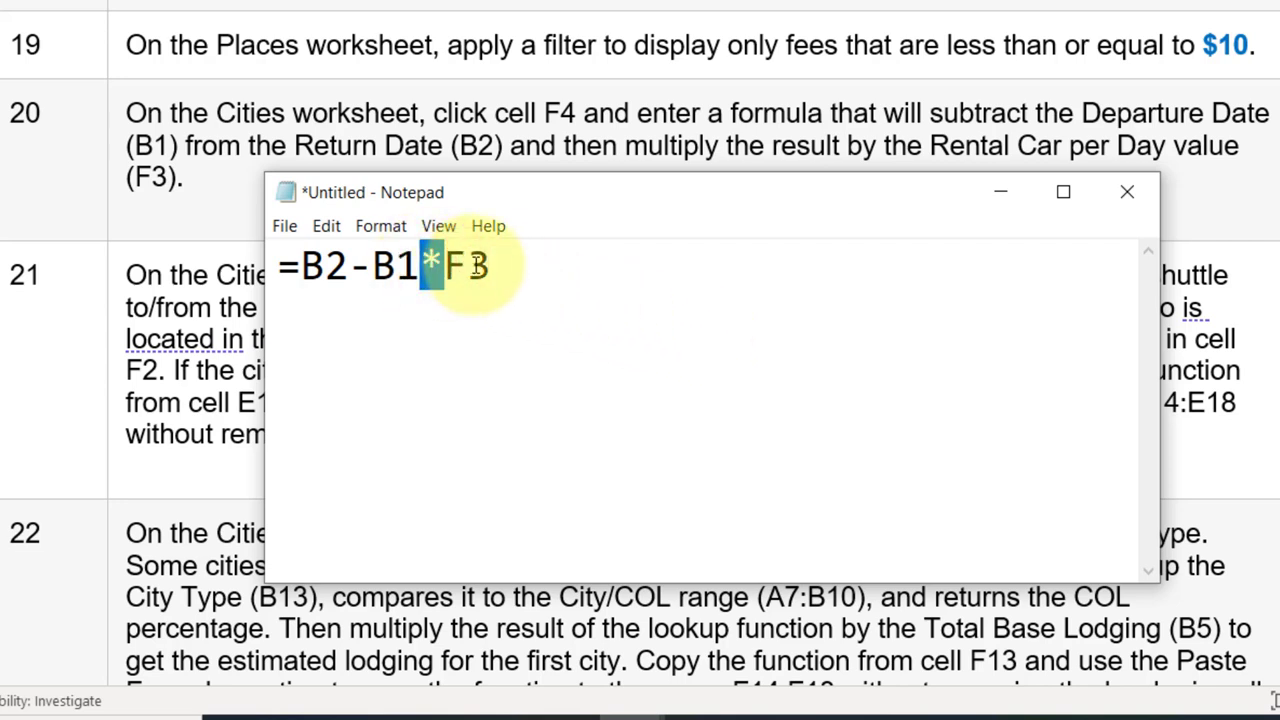
pyautogui.click(467, 265)
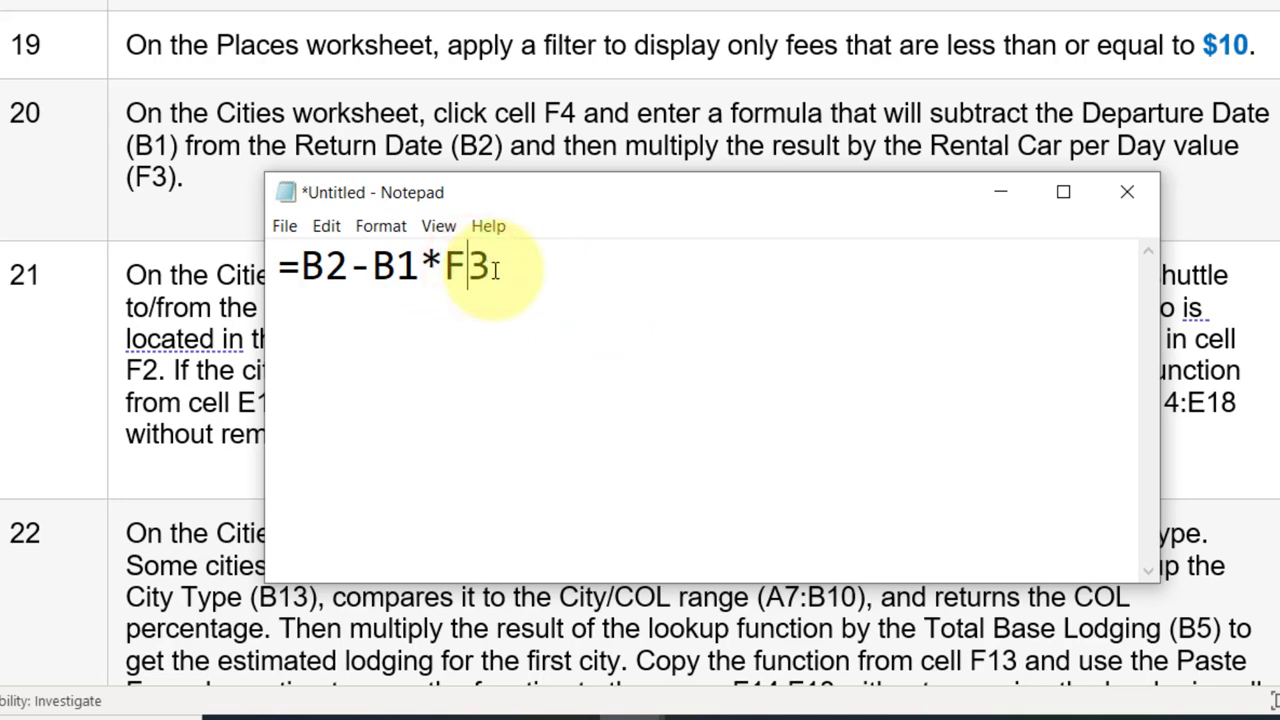
pyautogui.doubleClick(491, 266)
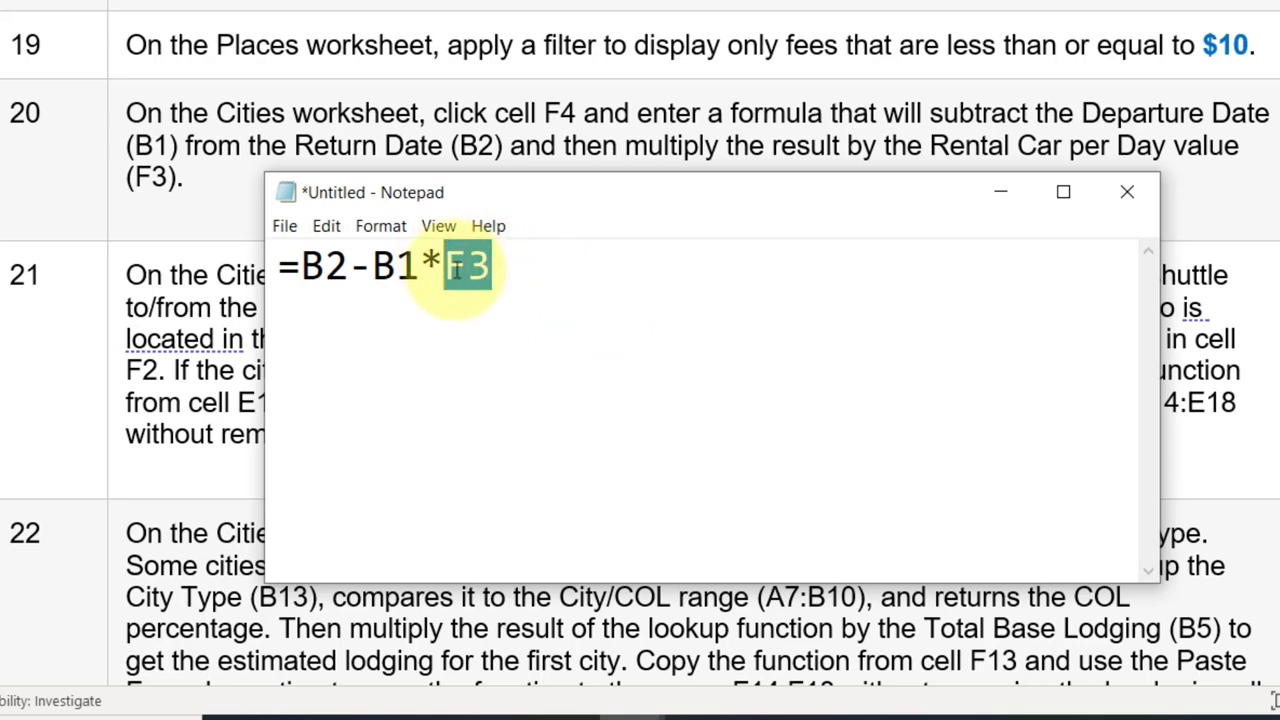
pyautogui.doubleClick(398, 266)
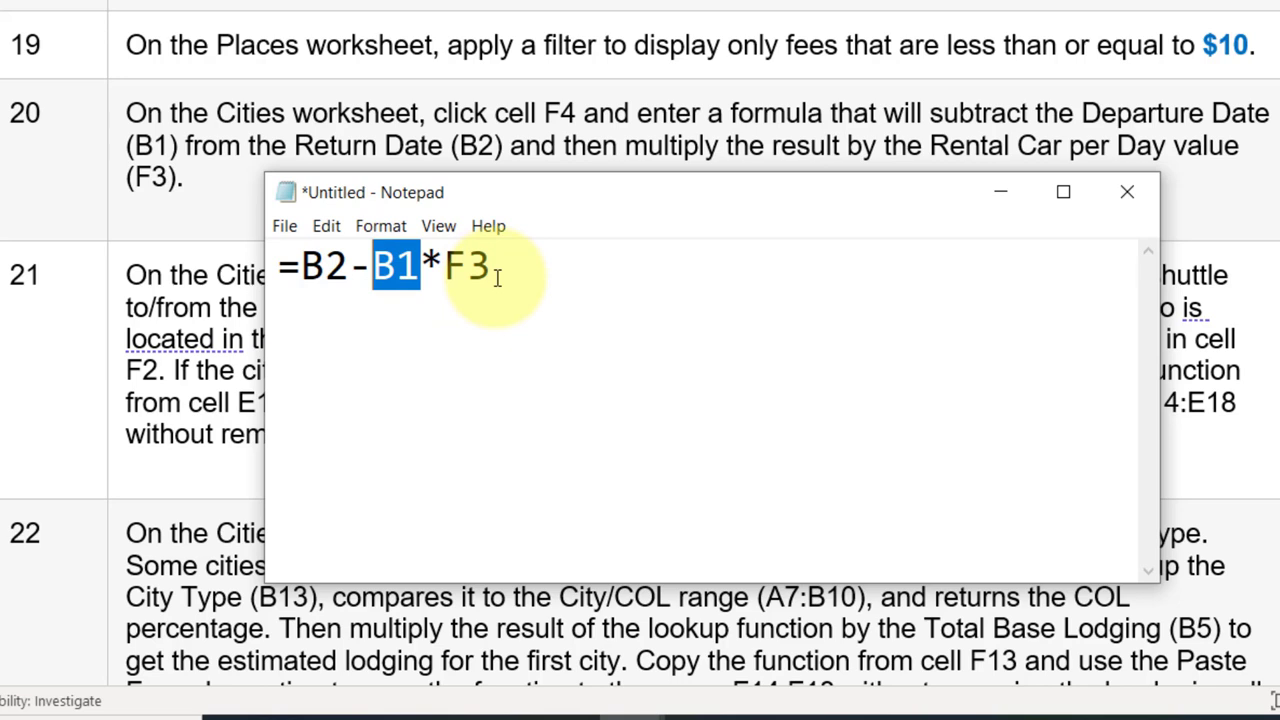
pyautogui.click(426, 266)
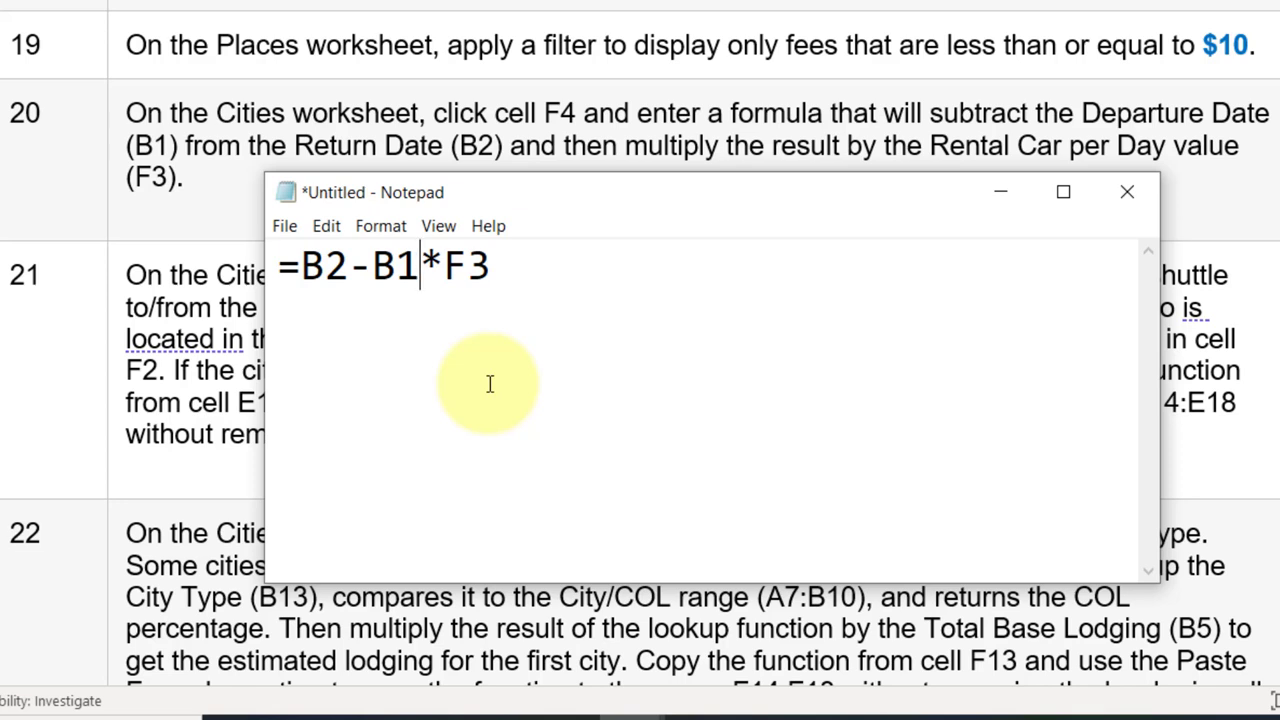
pyautogui.click(300, 265)
pyautogui.write('(')
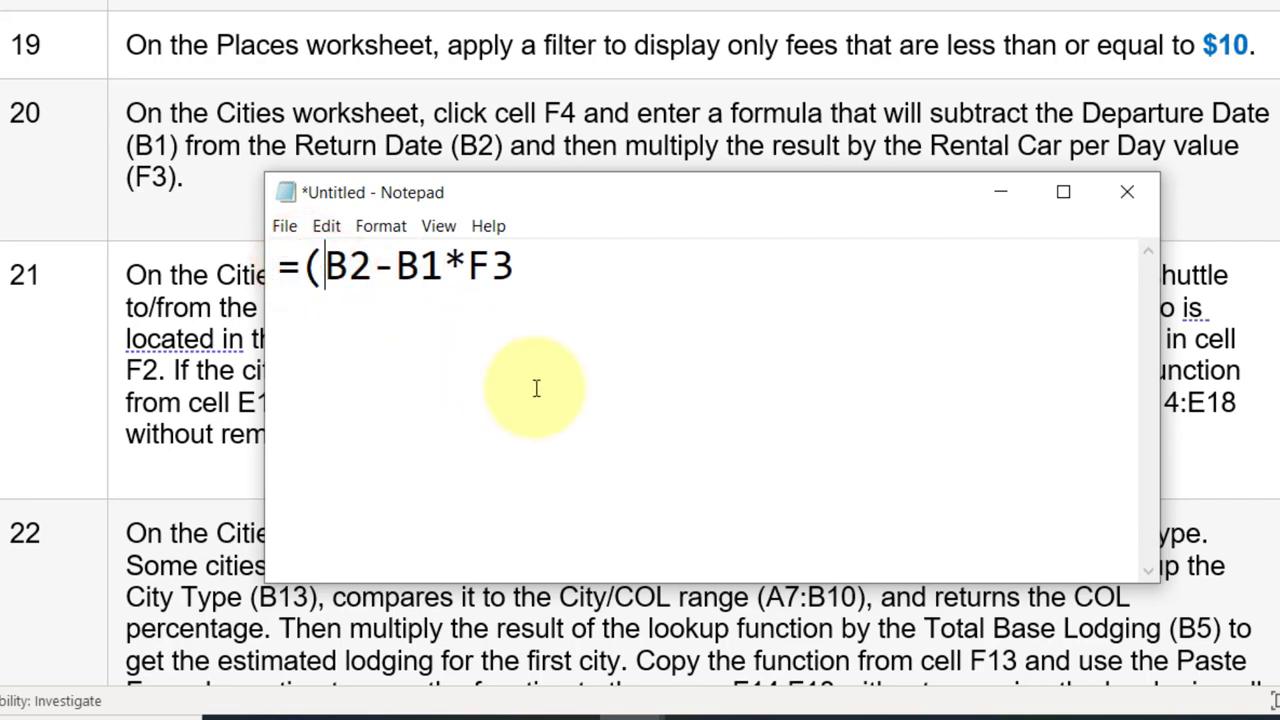
pyautogui.click(444, 265)
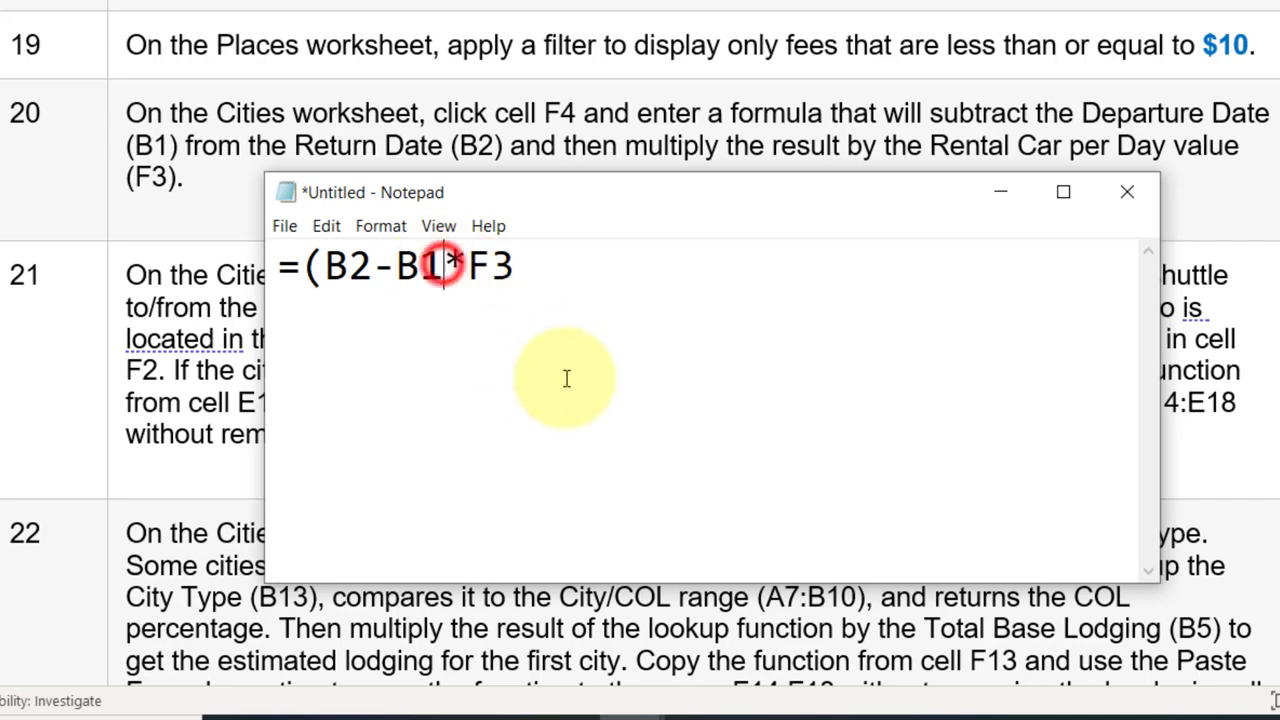
pyautogui.write(')')
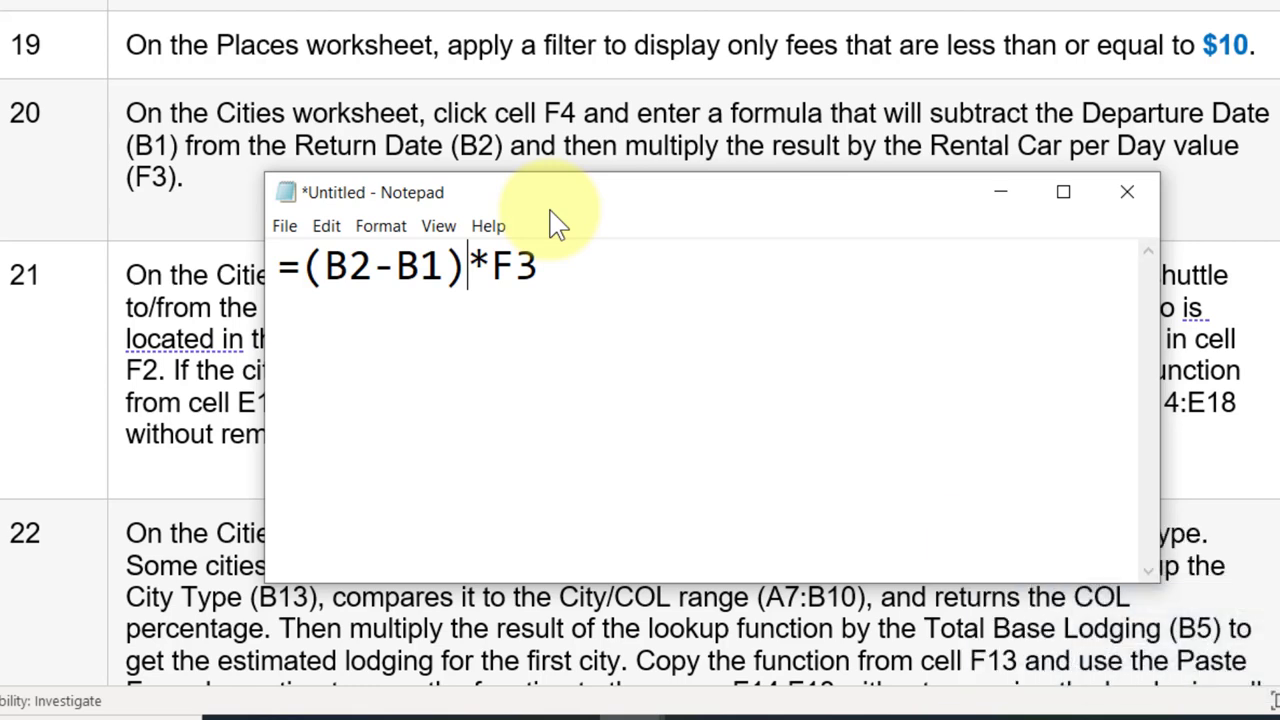
# Step: Copy the whole formula from Notepad, recheck step 20 in the Word instructions, and switch to the Excel workbook
pyautogui.moveTo(540, 265); pyautogui.dragTo(281, 268)
pyautogui.rightClick(330, 276)
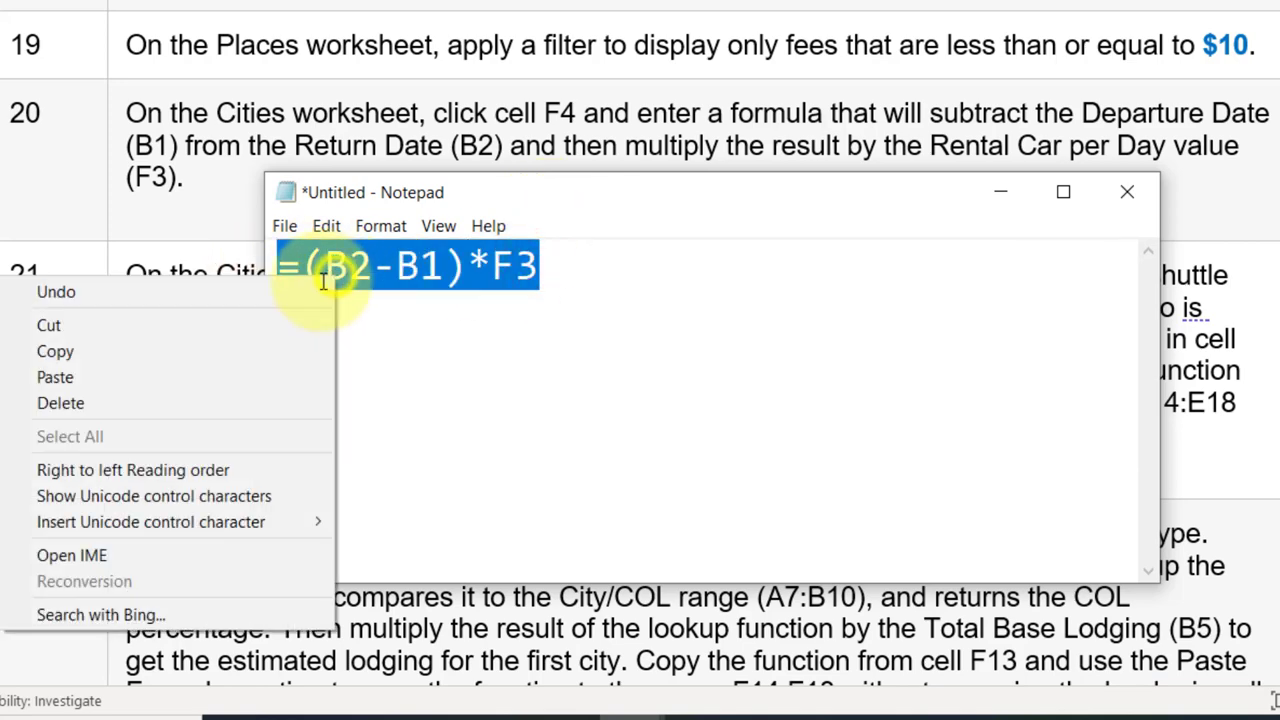
pyautogui.click(140, 351)
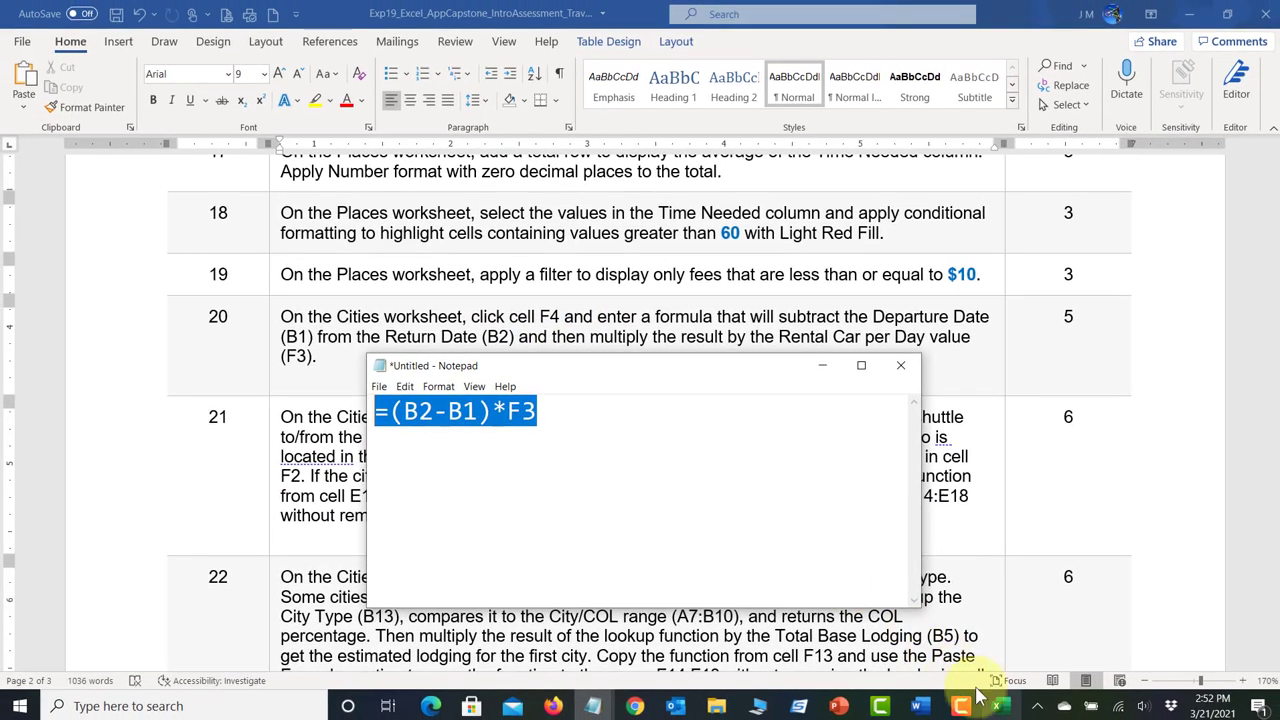
pyautogui.click(1000, 708)
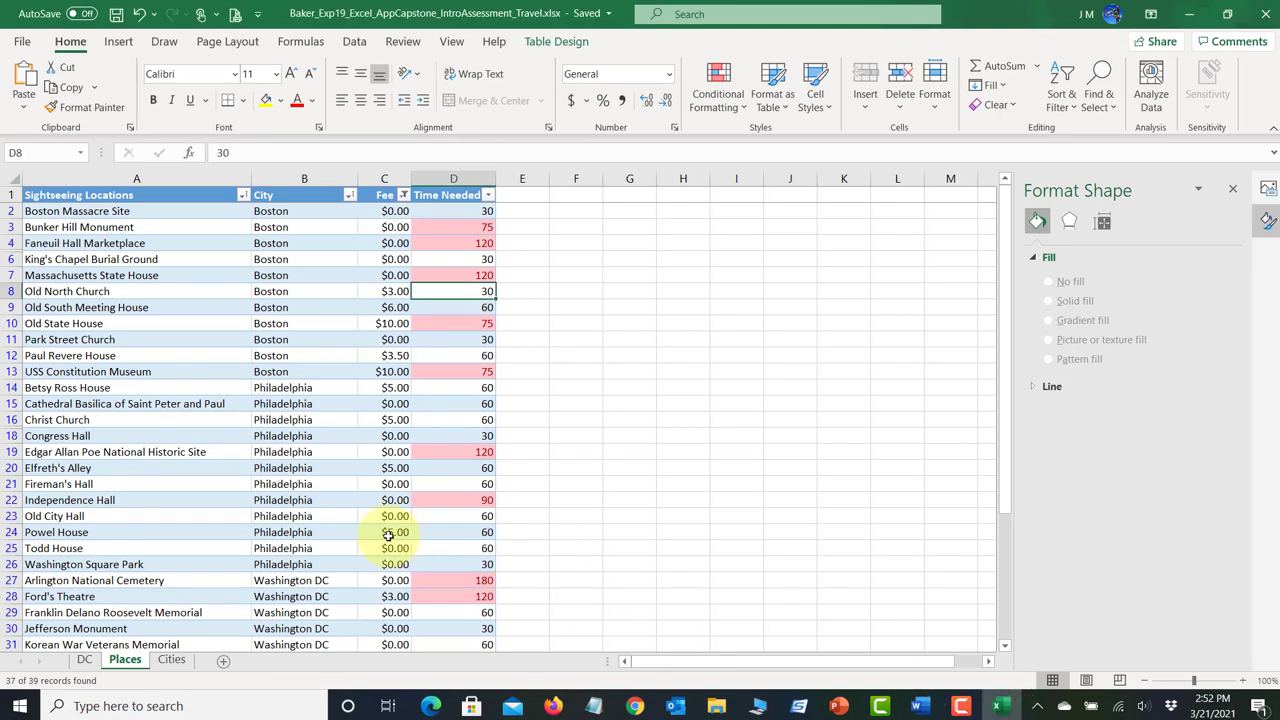
pyautogui.click(920, 706)
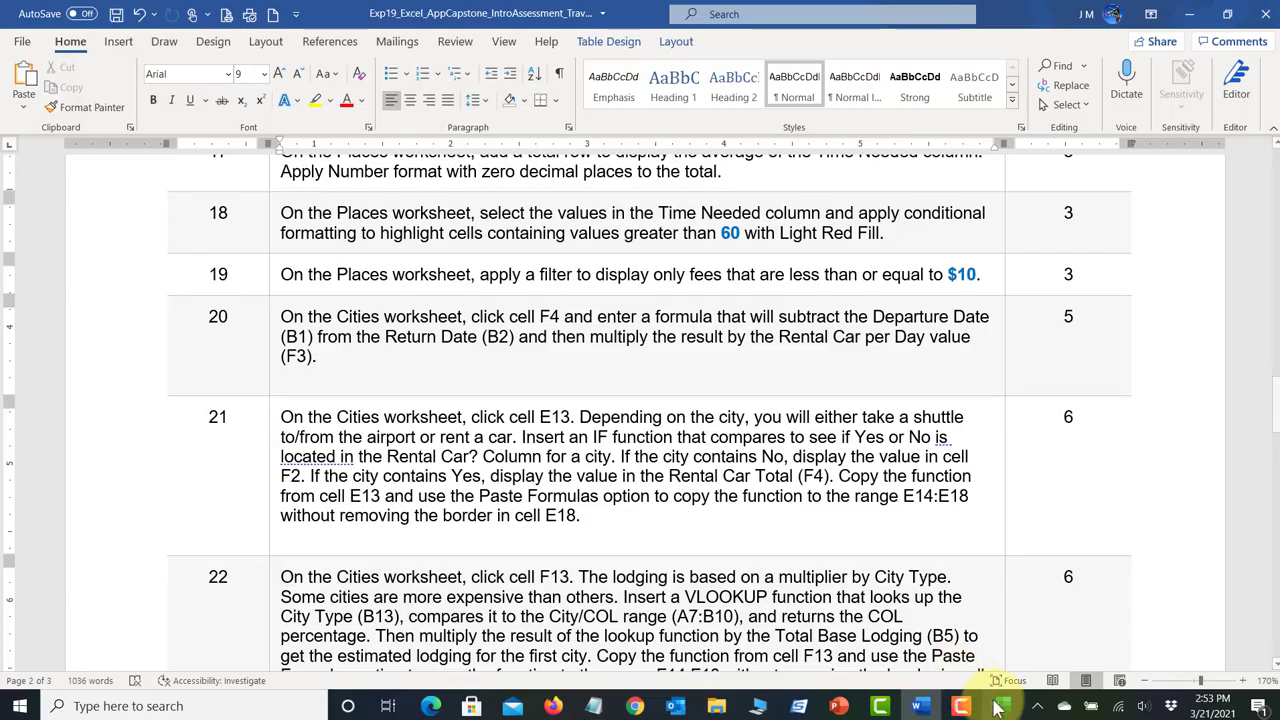
pyautogui.click(997, 705)
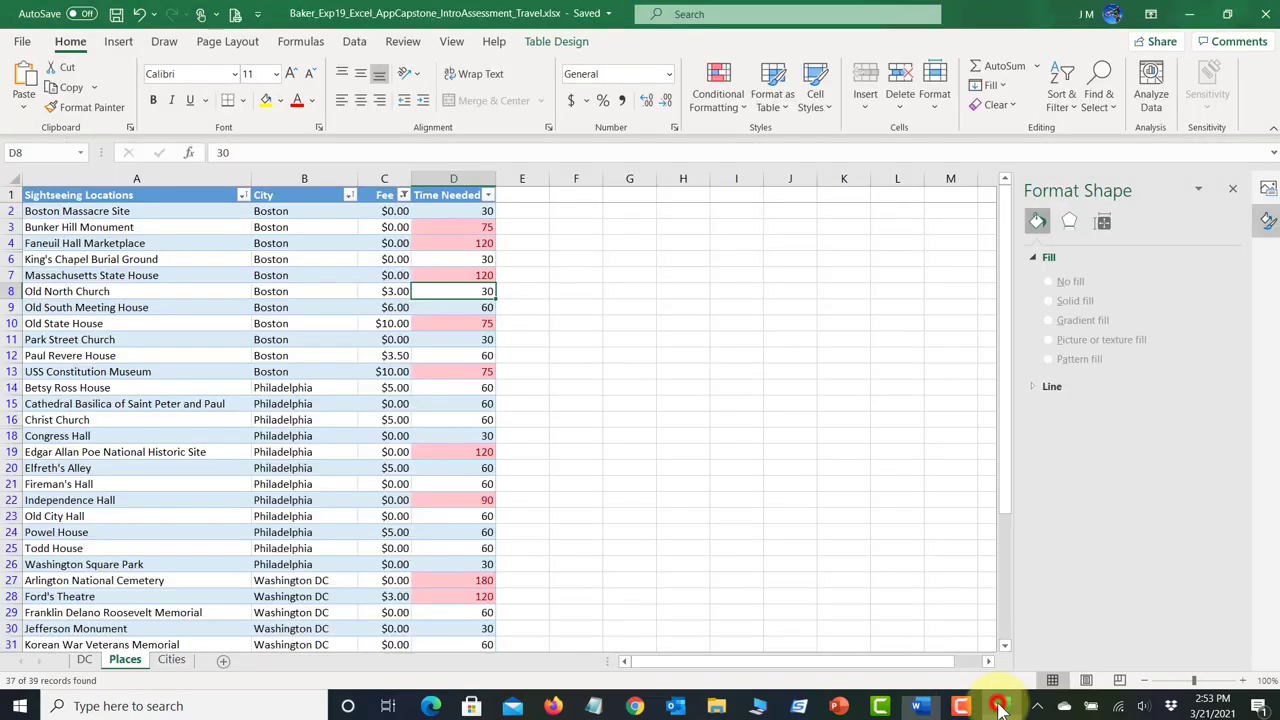
# Step: Paste the copied formula =(B2-B1)*F3 into cell F4 of the Cities worksheet and save the workbook
pyautogui.click(171, 660)
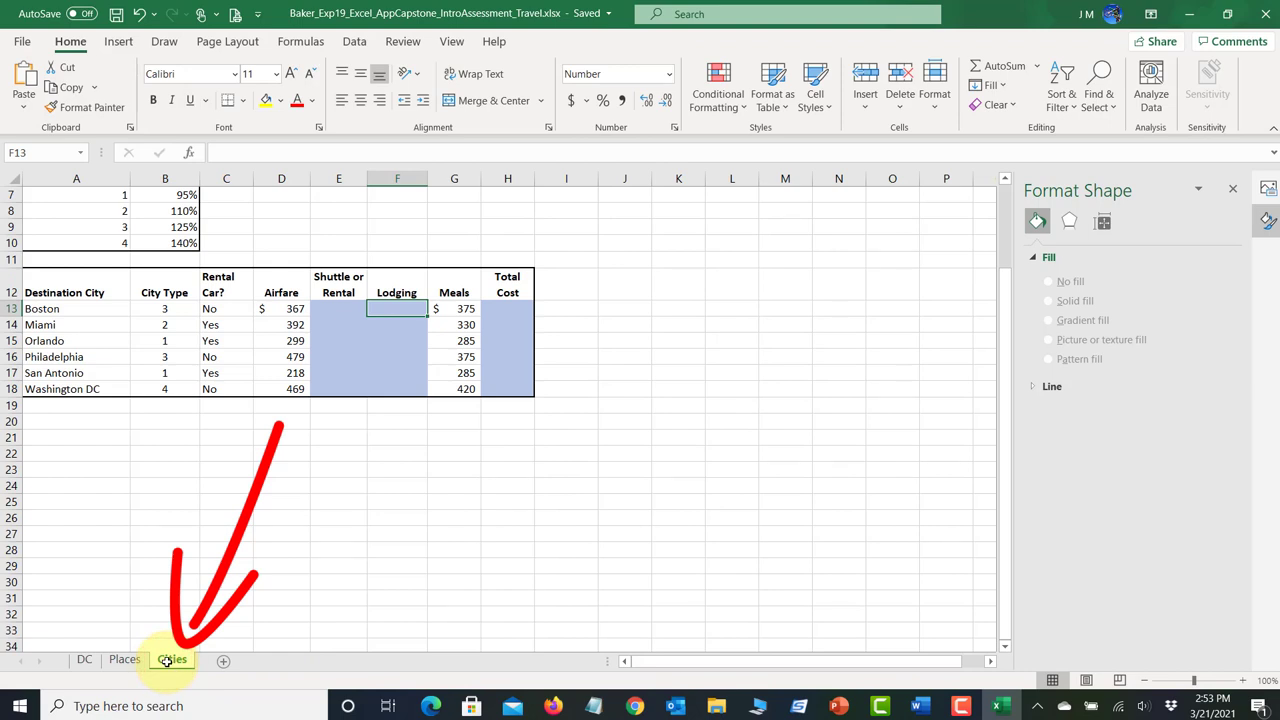
pyautogui.scroll(2, 166, 662)
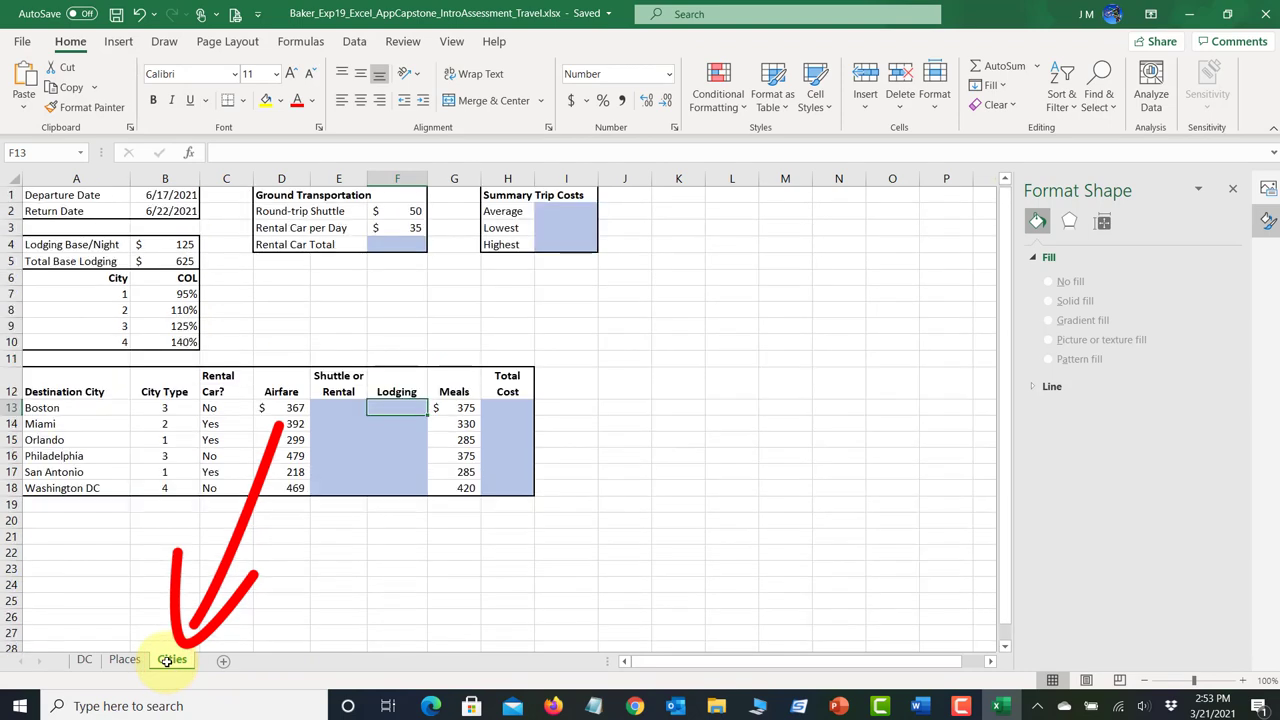
pyautogui.click(396, 242)
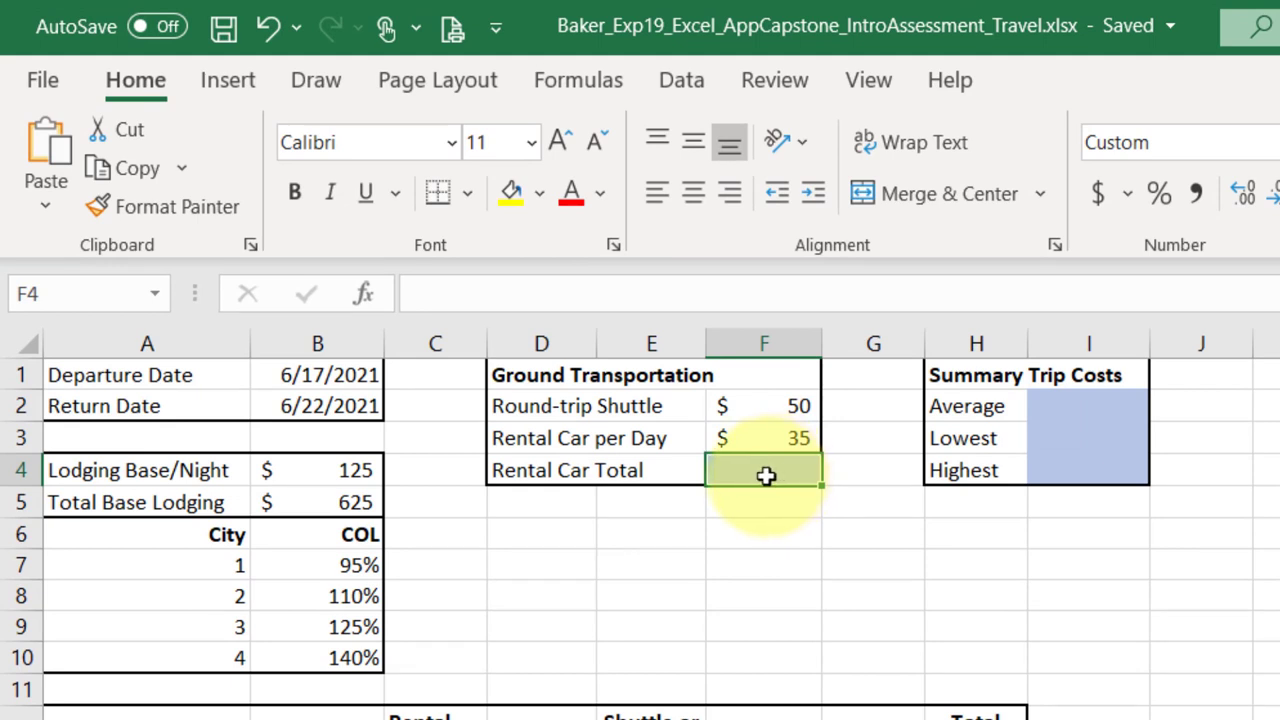
pyautogui.click(717, 289)
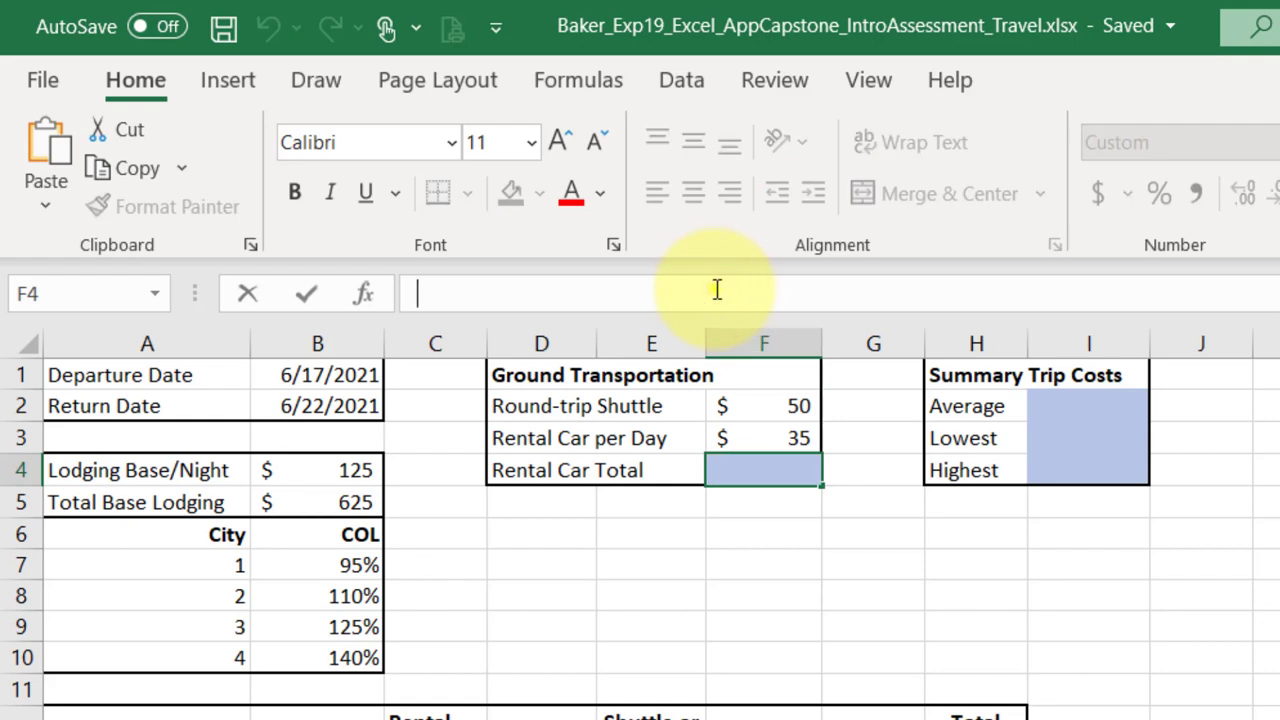
pyautogui.rightClick(716, 290)
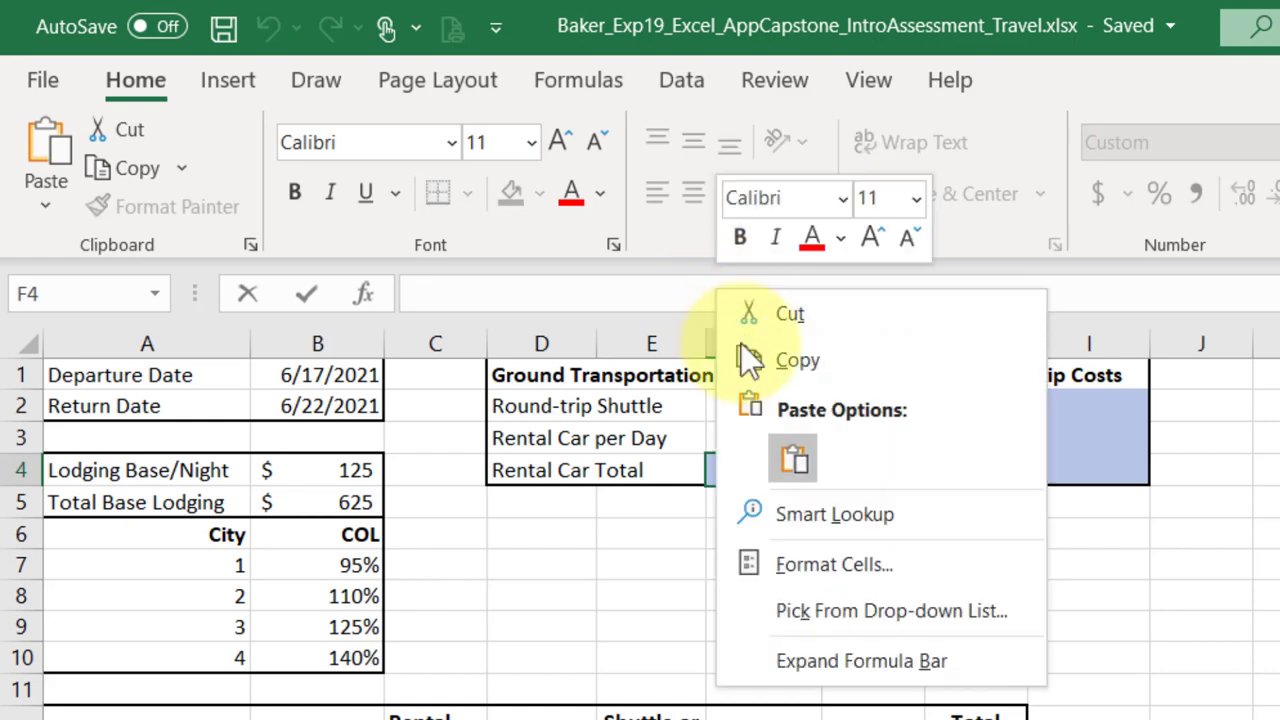
pyautogui.click(794, 458)
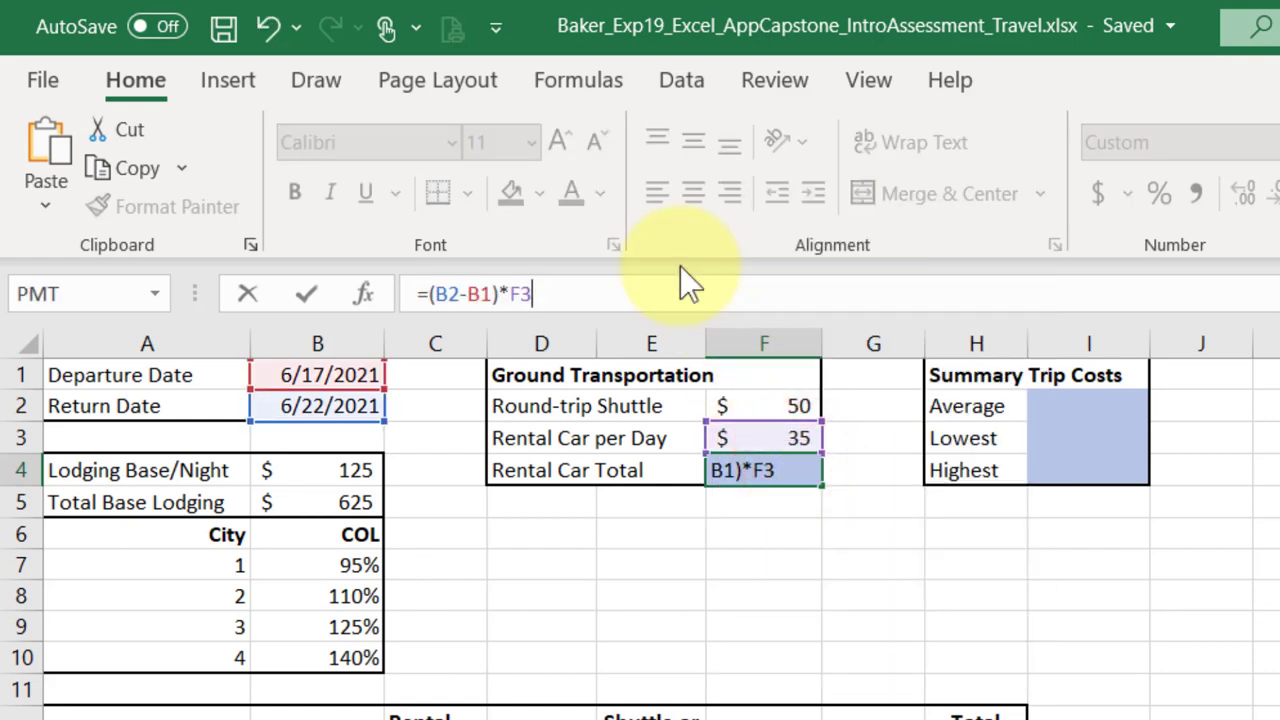
pyautogui.click(443, 292)
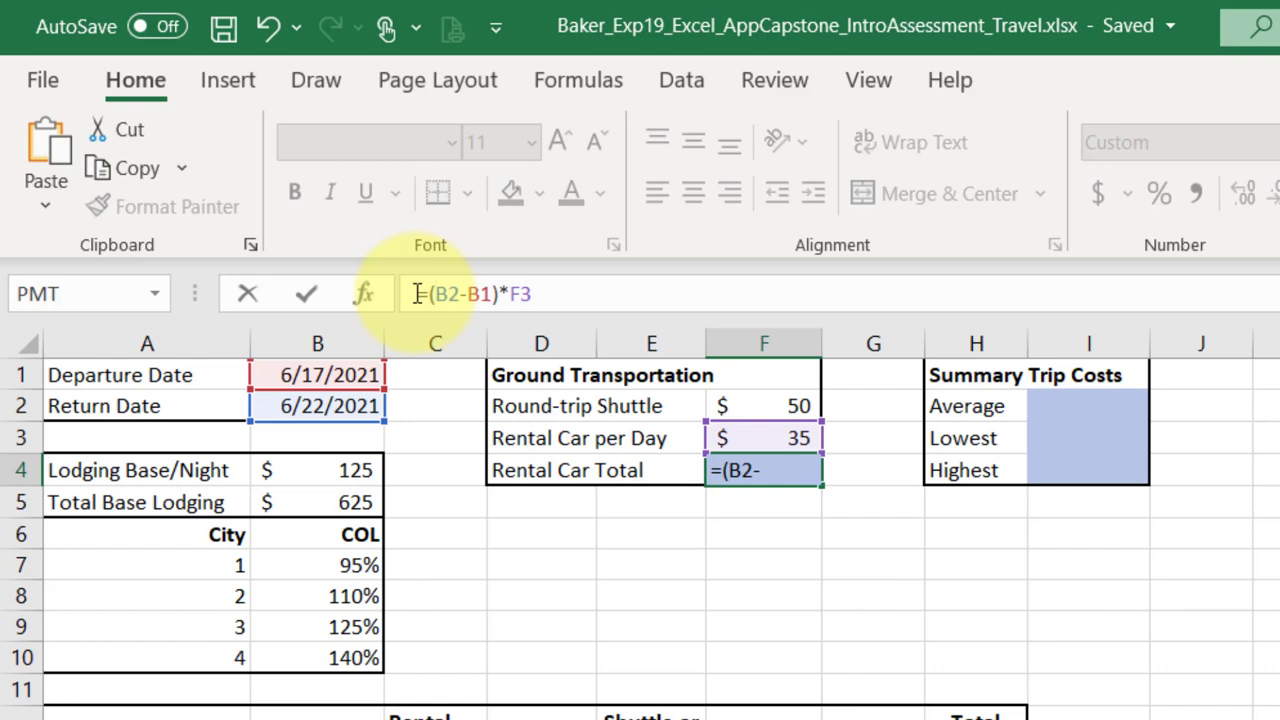
pyautogui.press('Return')
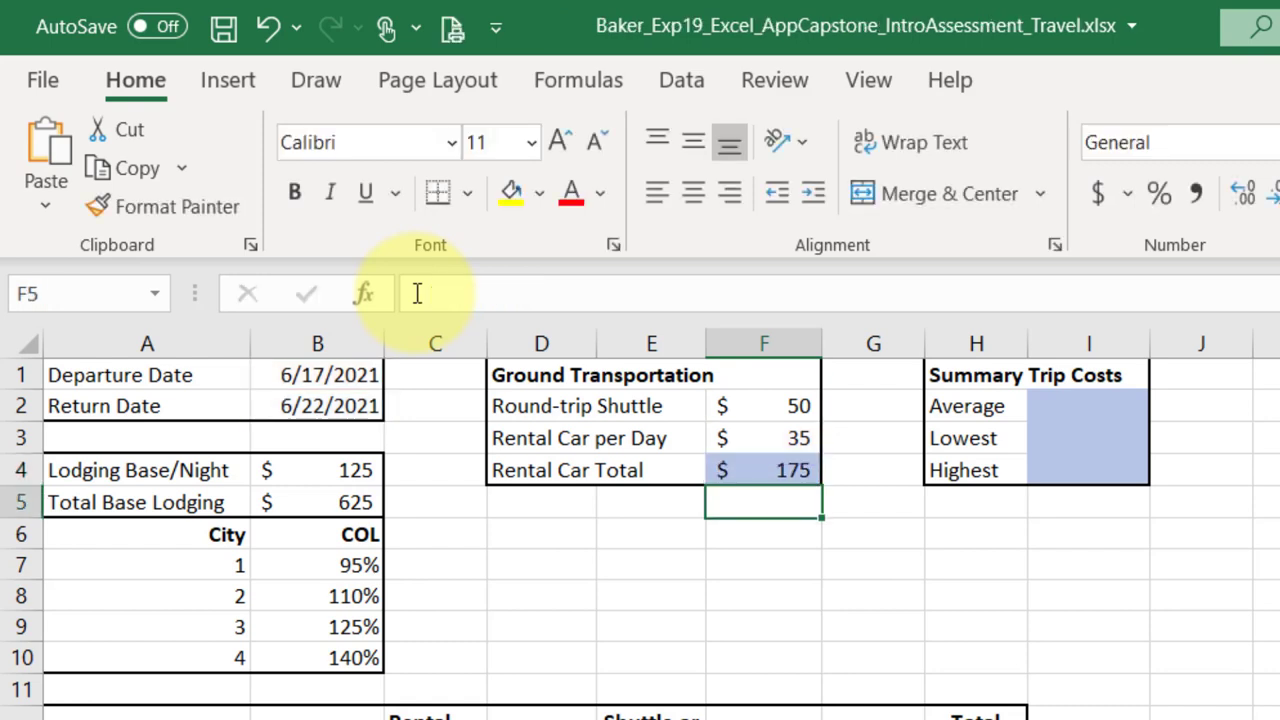
pyautogui.click(787, 470)
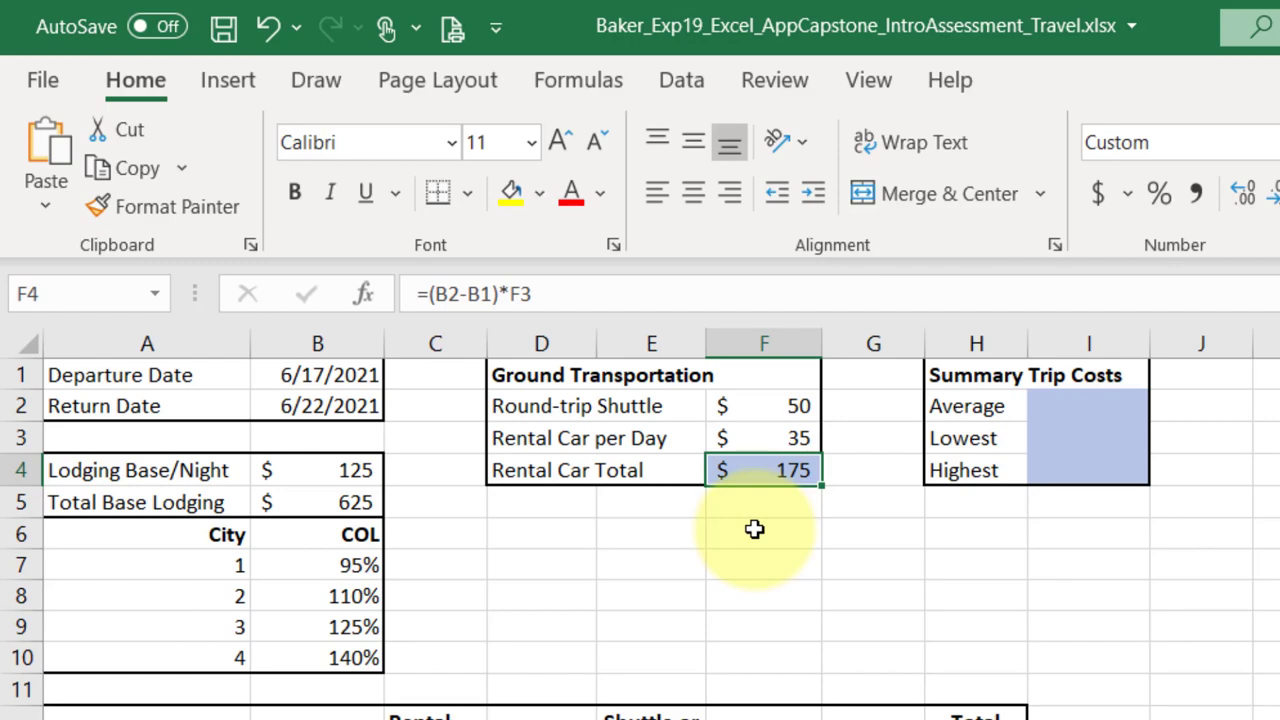
pyautogui.click(223, 27)
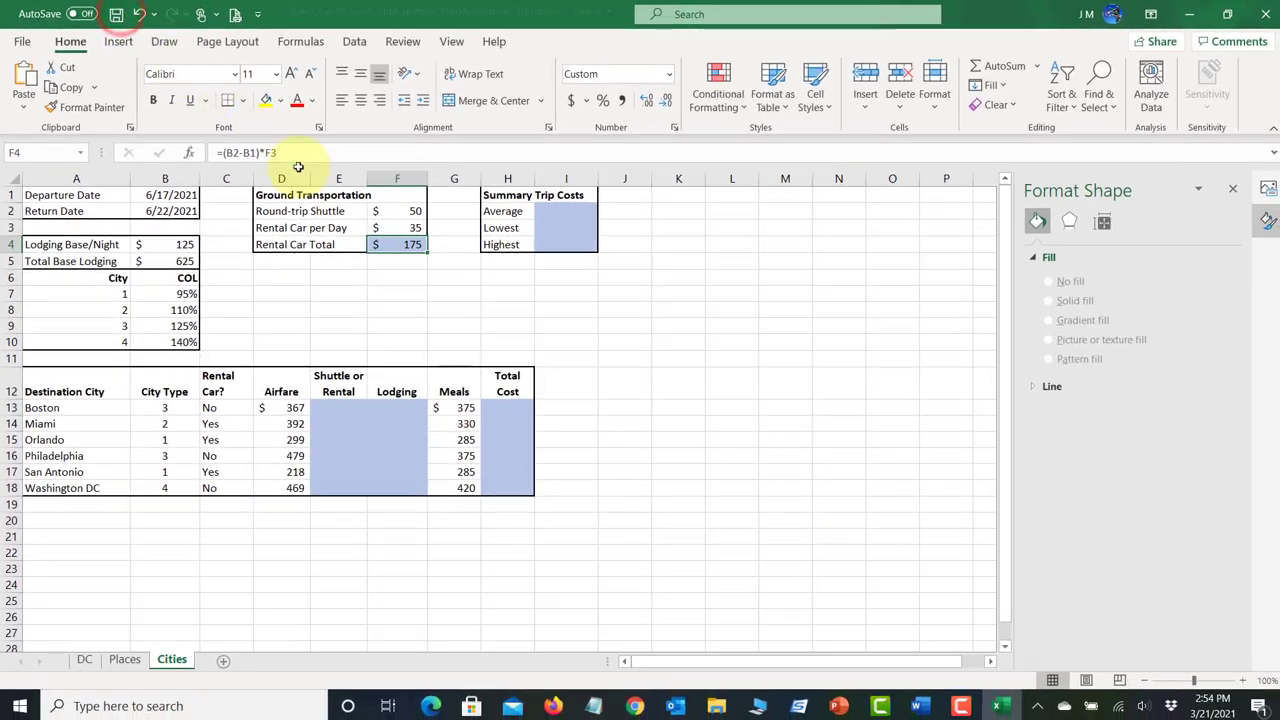
# Step: Switch to the Word instructions and read step 21 about the IF function for cell E13 and copying it to E14:E18
pyautogui.click(921, 708)
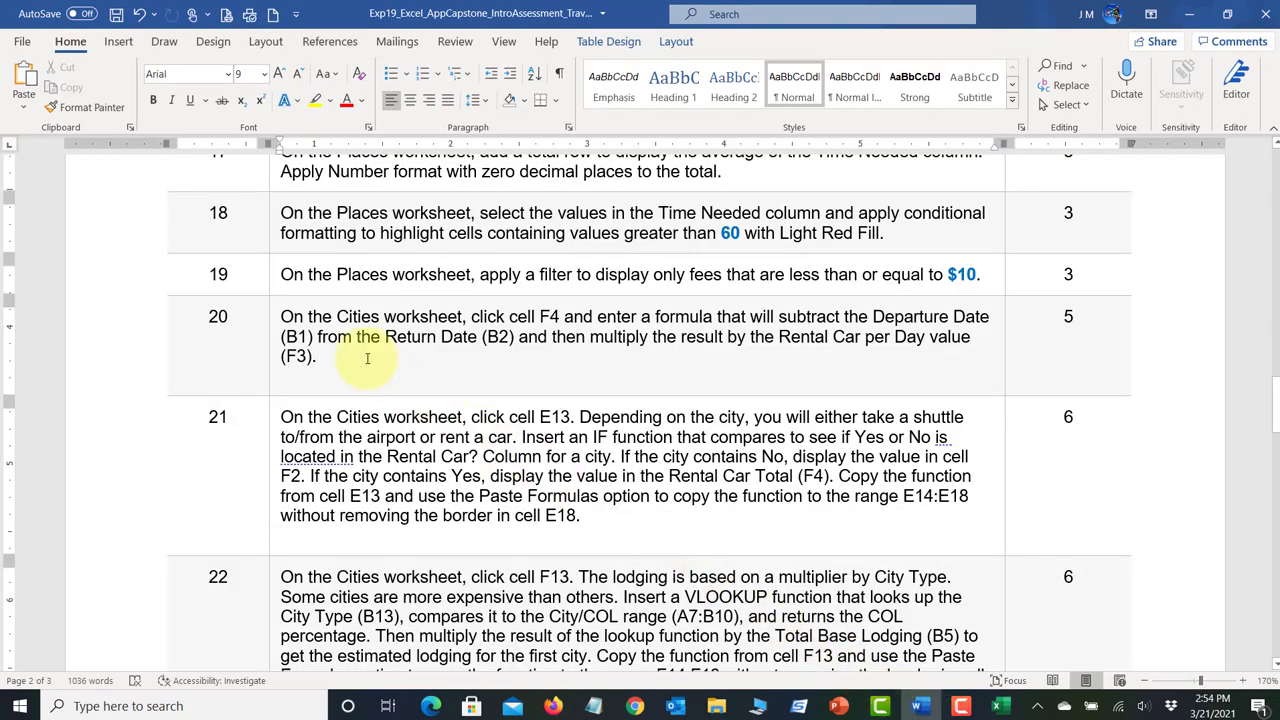
pyautogui.scroll(-4, 367, 358)
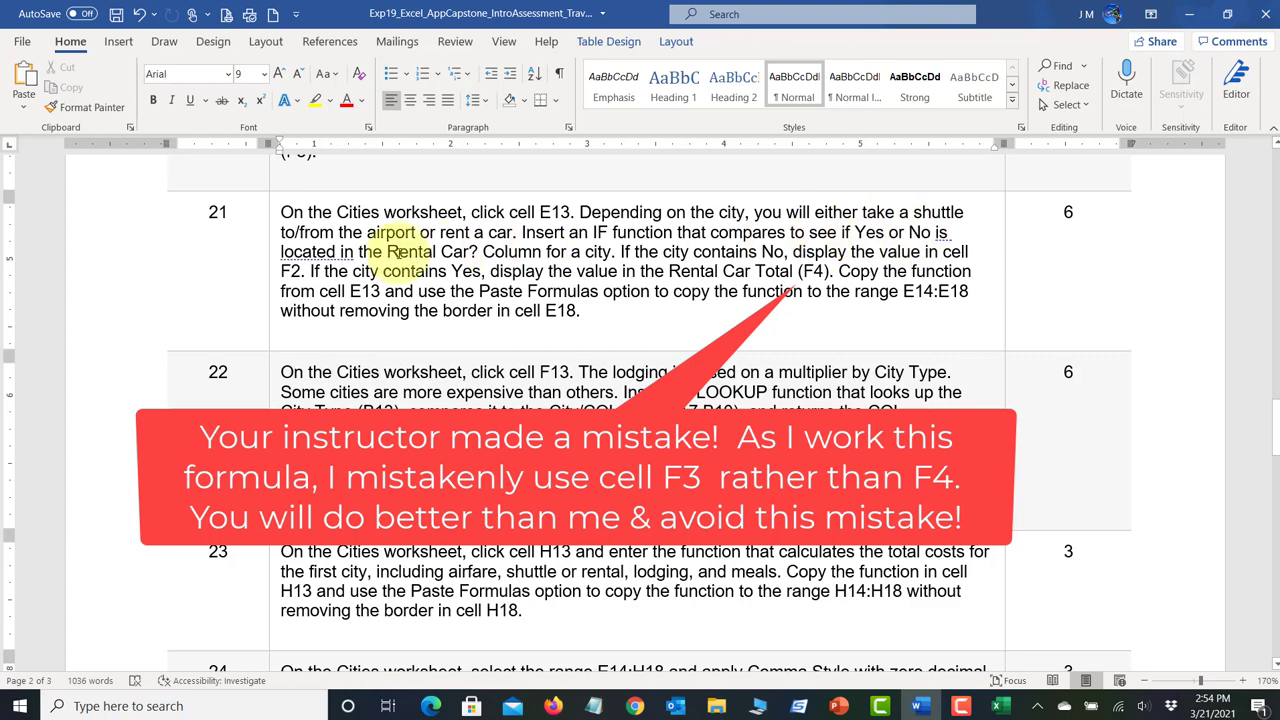
pyautogui.moveTo(396, 252); pyautogui.dragTo(486, 252)
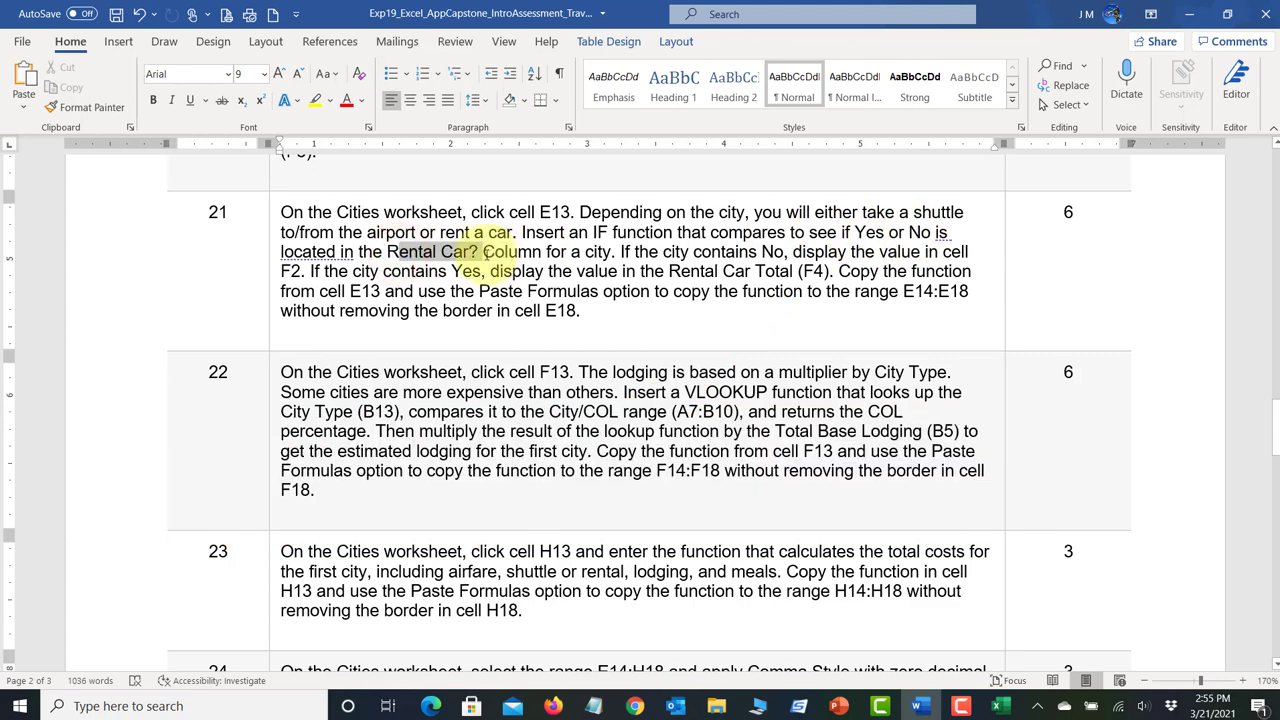
pyautogui.click(645, 271)
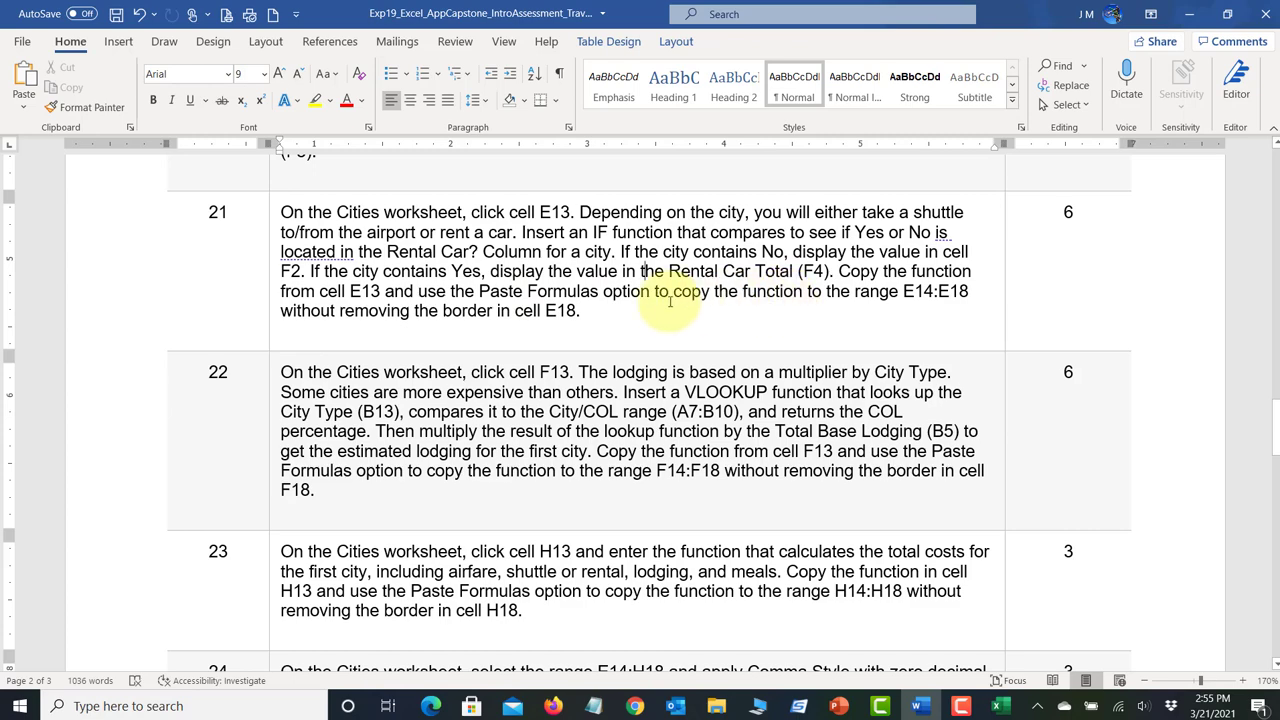
pyautogui.moveTo(342, 311); pyautogui.dragTo(580, 311)
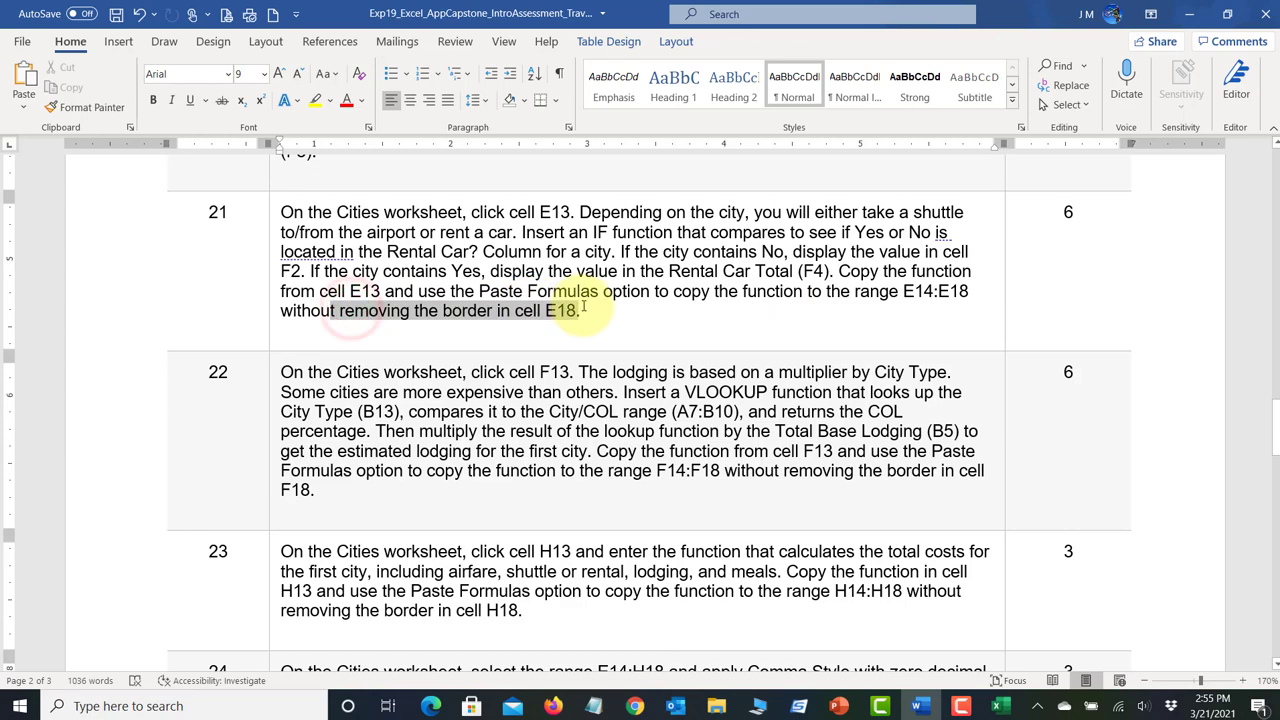
pyautogui.click(466, 307)
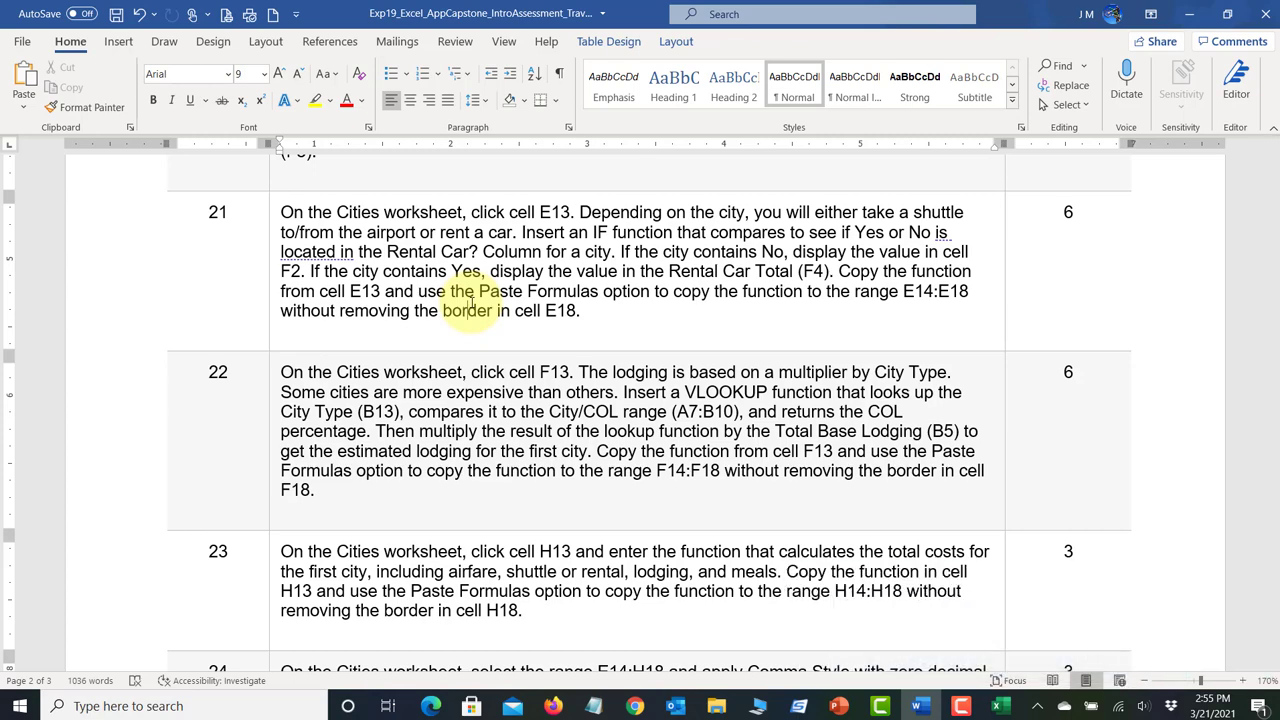
# Step: Switch to the Excel workbook, check each city's Rental Car? entry in C13:C18, and select cell E13
pyautogui.click(997, 706)
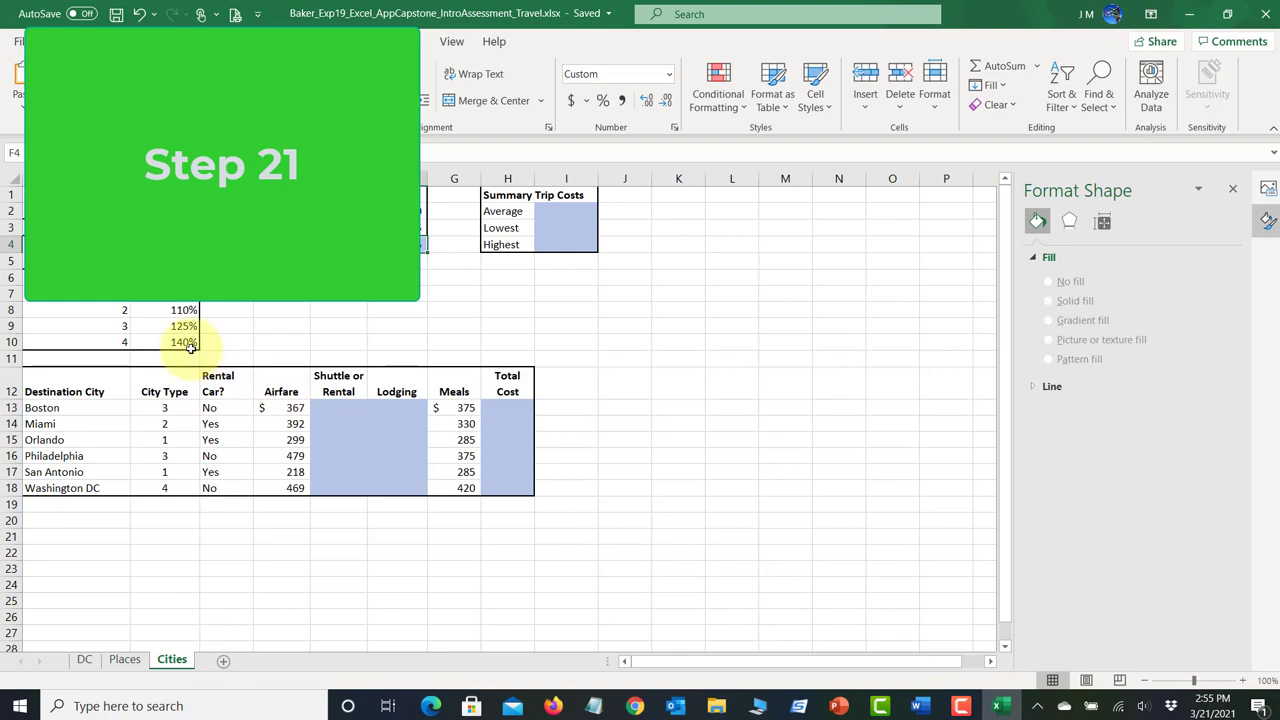
pyautogui.click(334, 409)
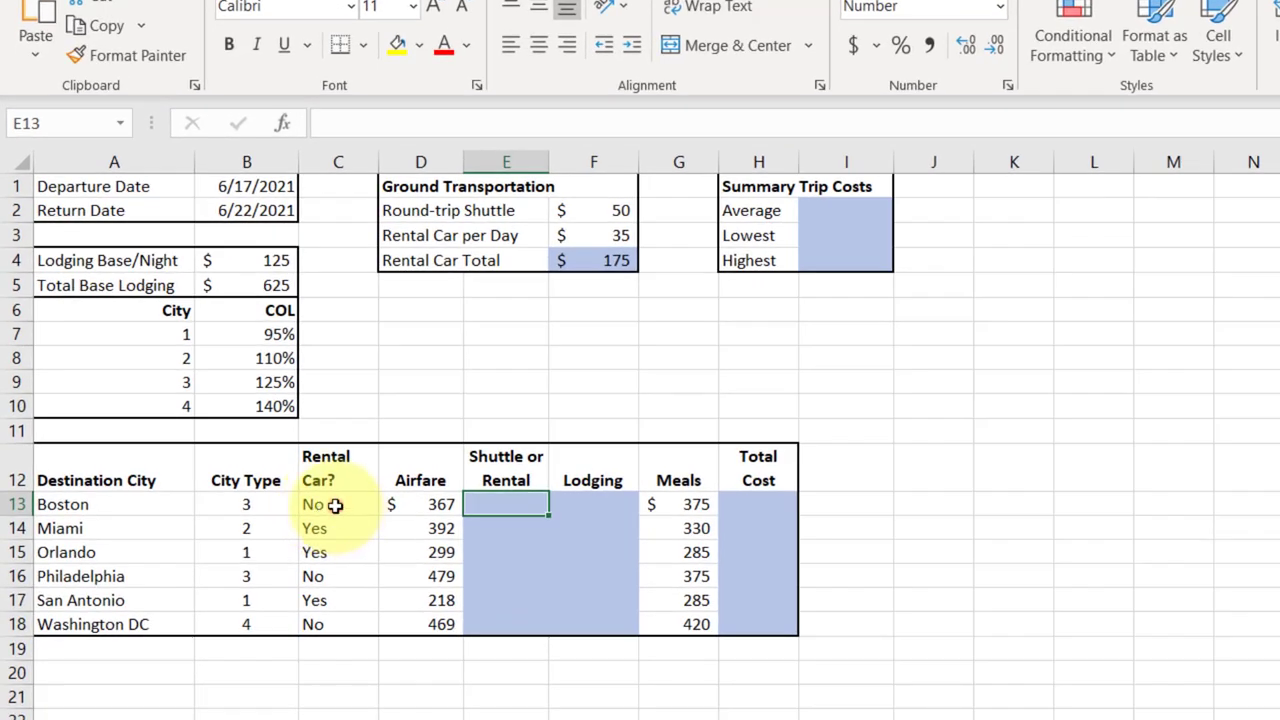
pyautogui.click(331, 504)
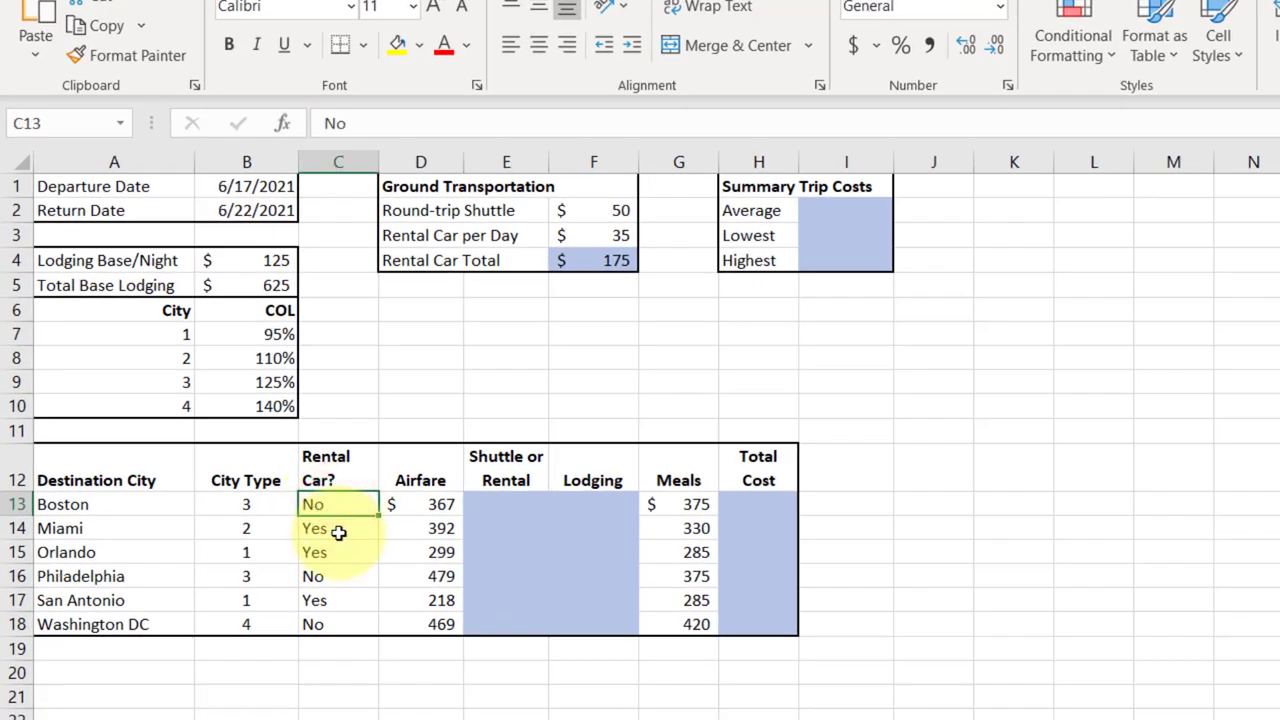
pyautogui.click(341, 530)
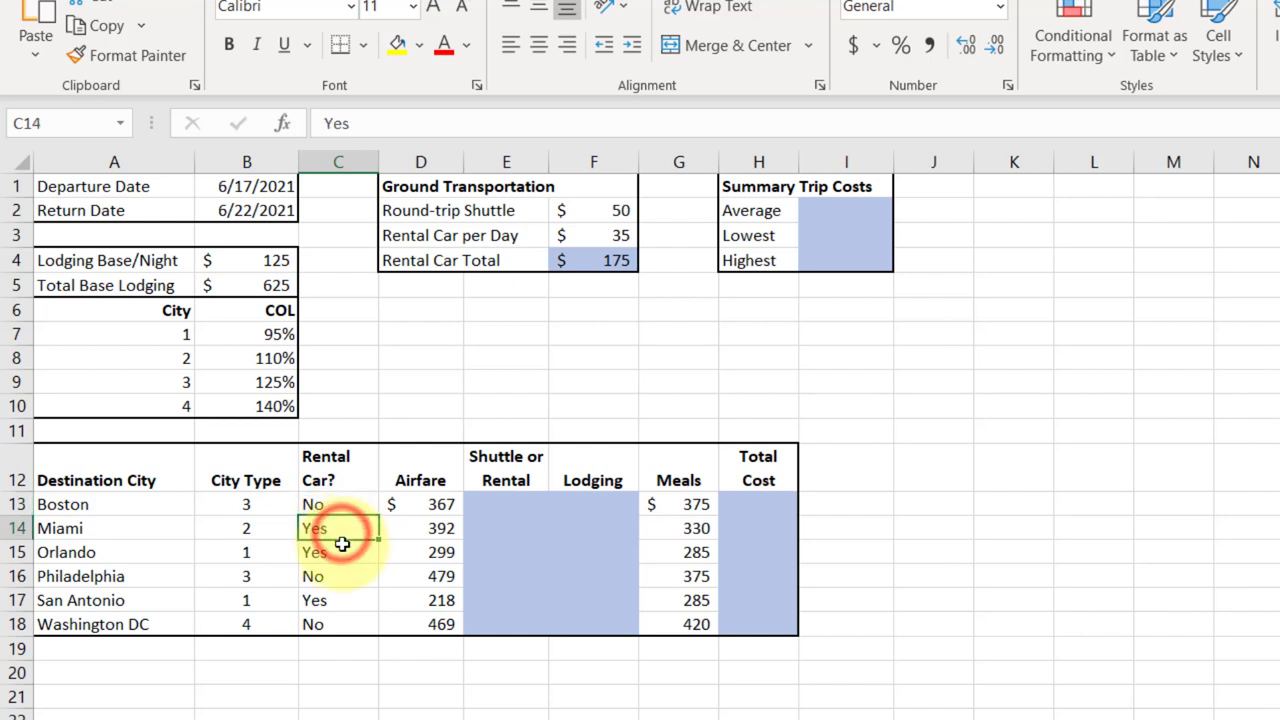
pyautogui.click(340, 556)
pyautogui.click(340, 578)
pyautogui.click(340, 601)
pyautogui.click(337, 620)
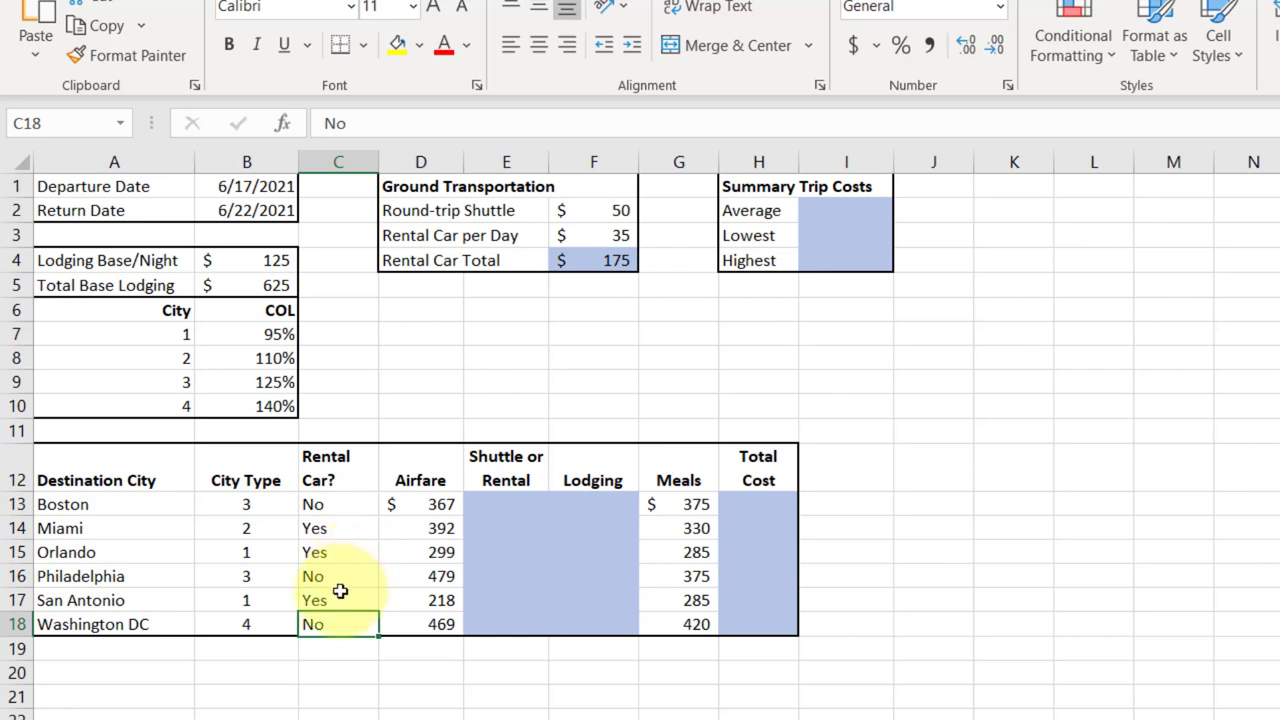
pyautogui.click(508, 498)
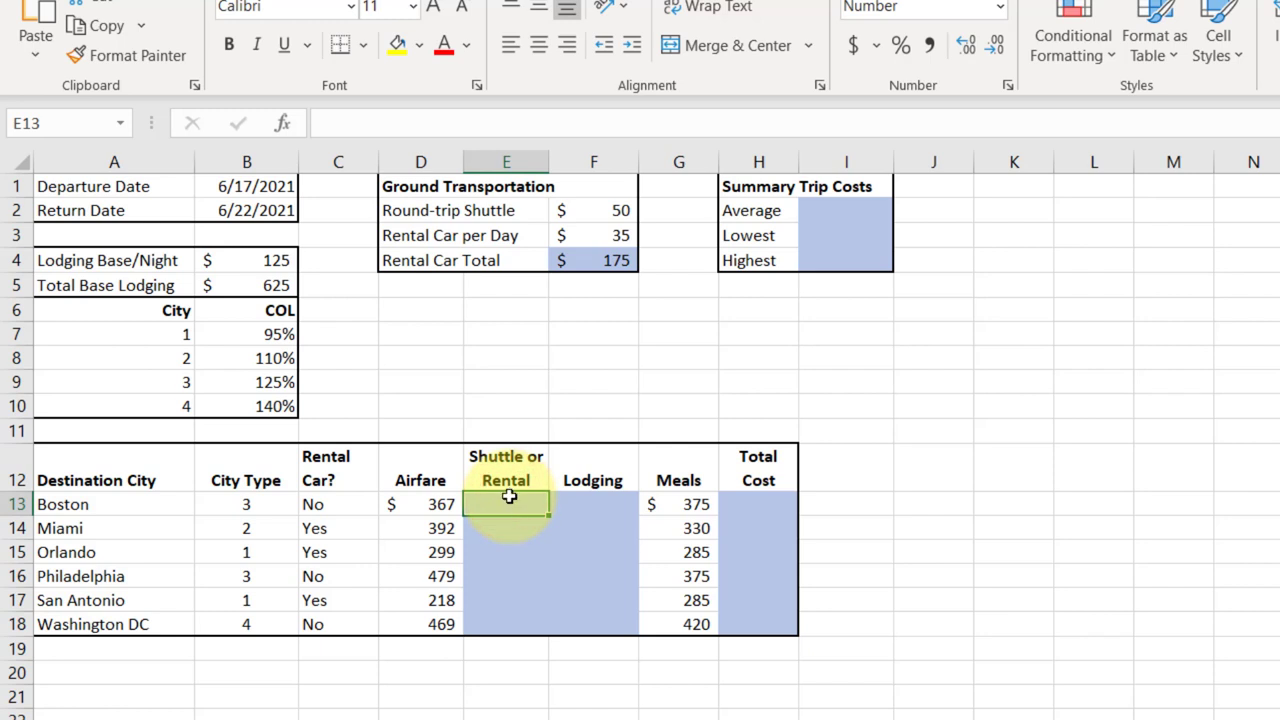
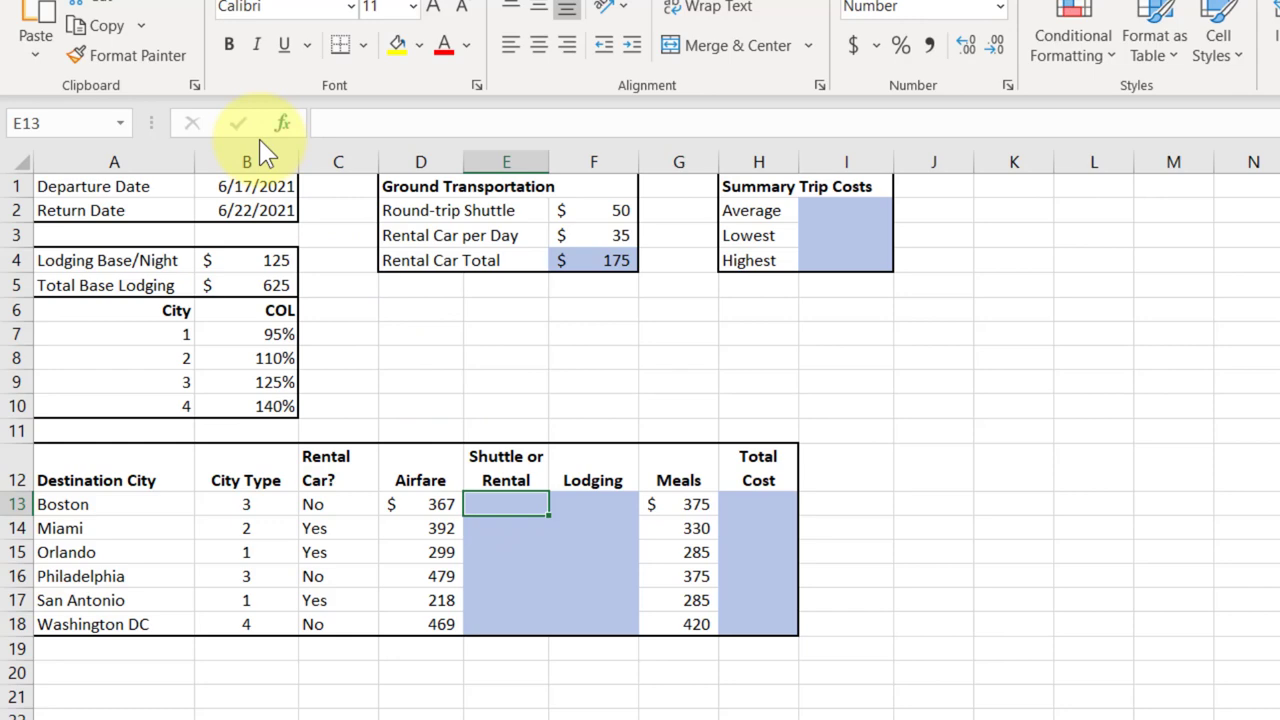
pyautogui.click(284, 130)
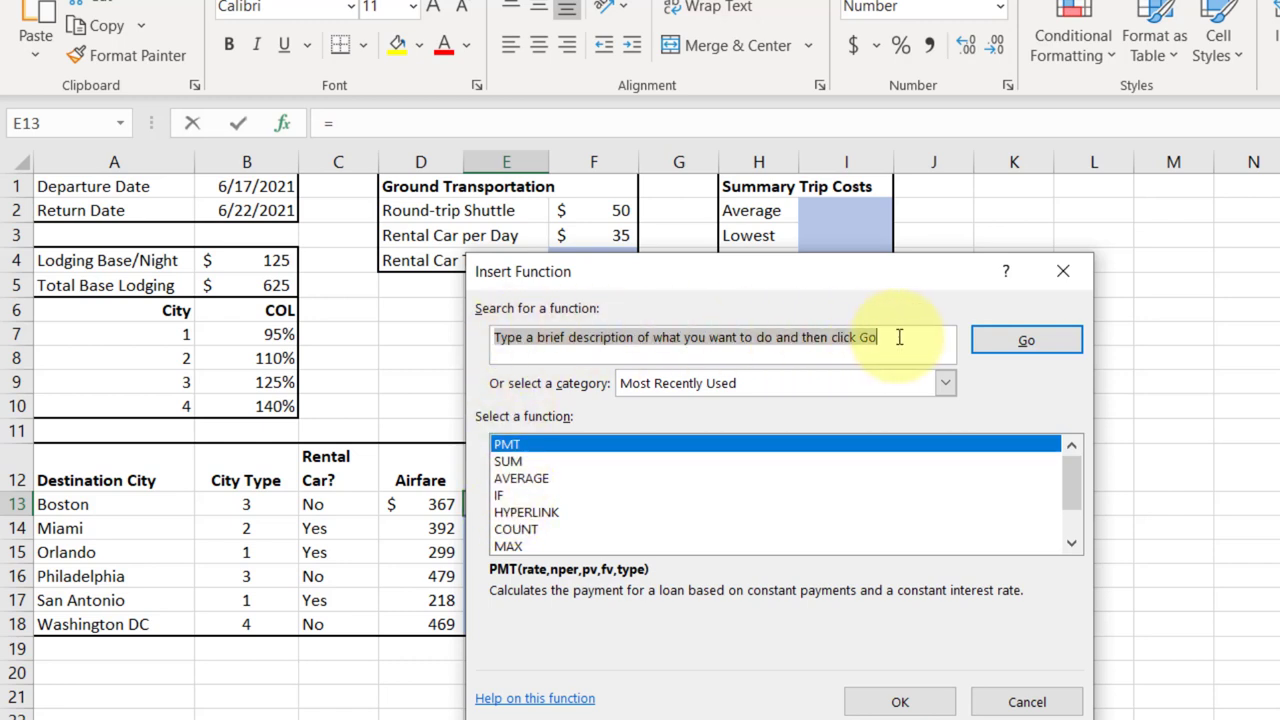
pyautogui.write('If')
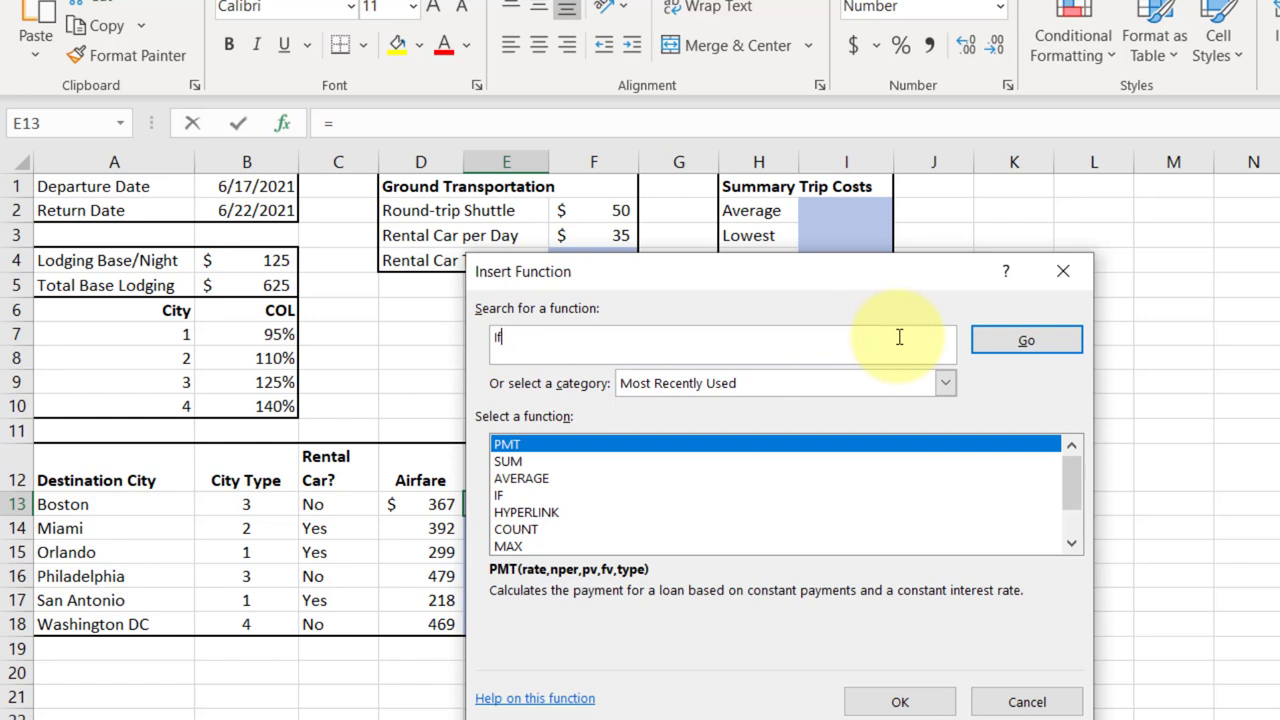
pyautogui.press('Return')
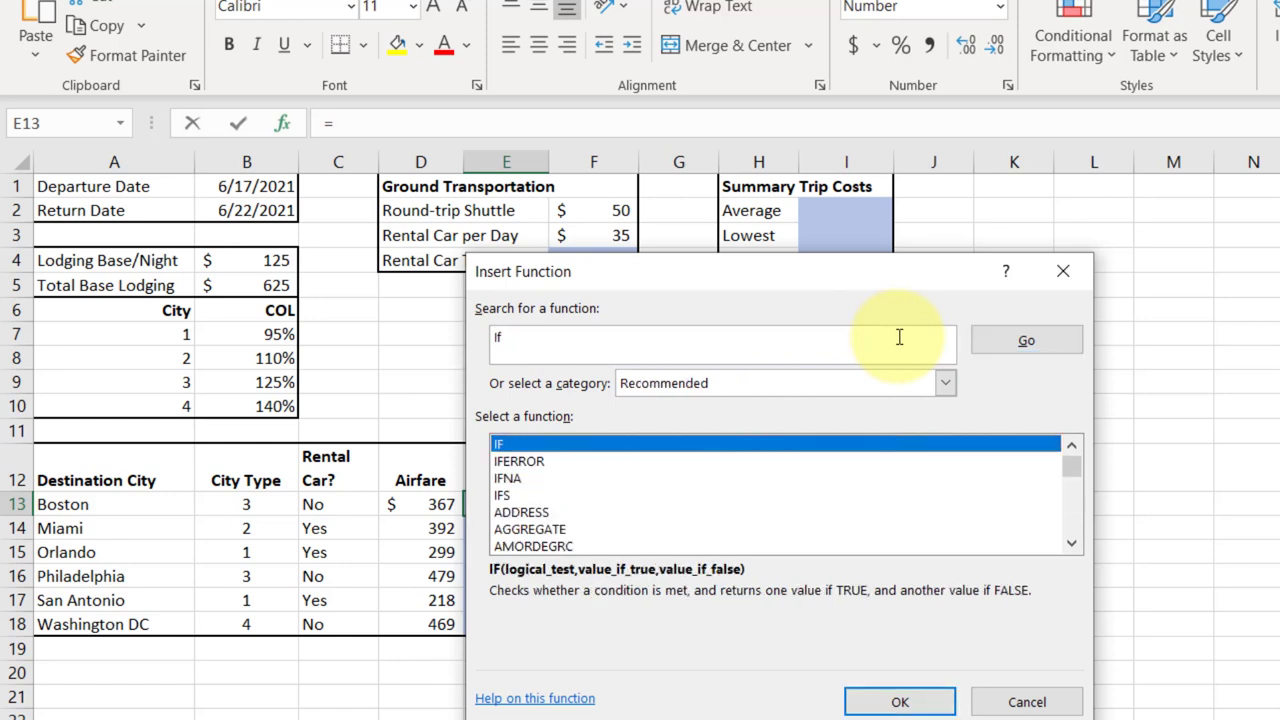
pyautogui.click(509, 452)
pyautogui.click(899, 701)
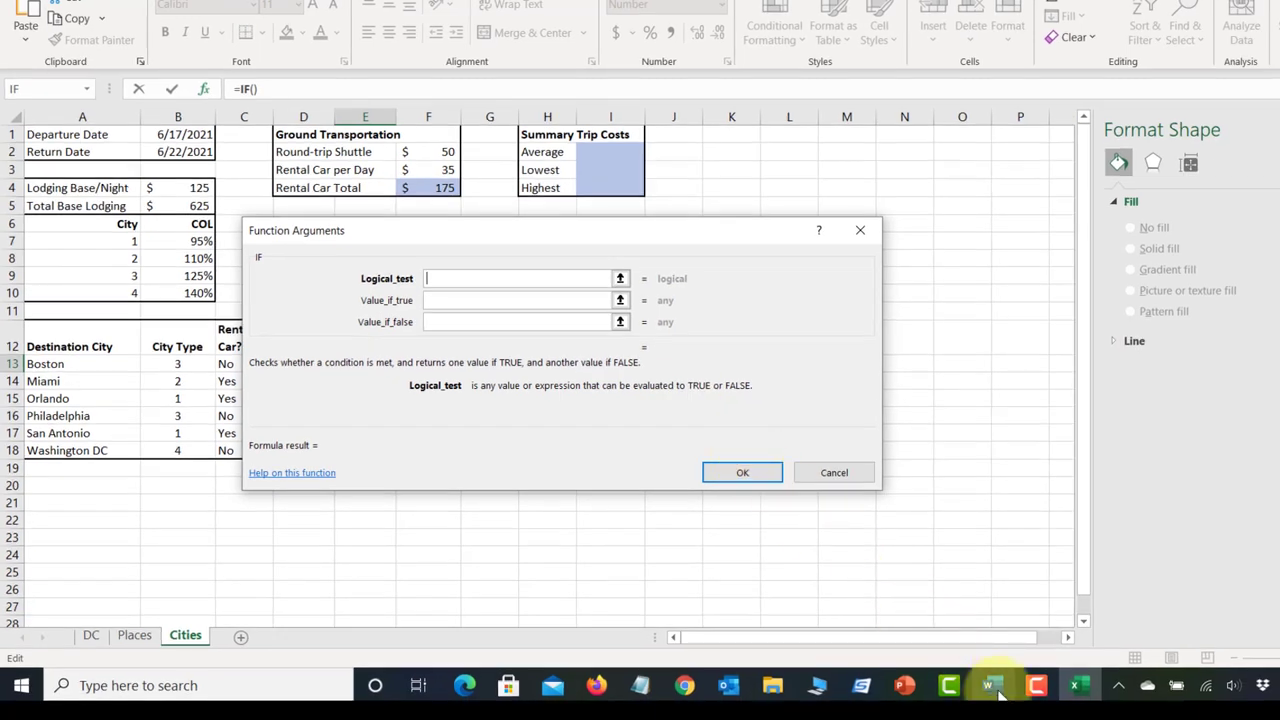
pyautogui.click(993, 686)
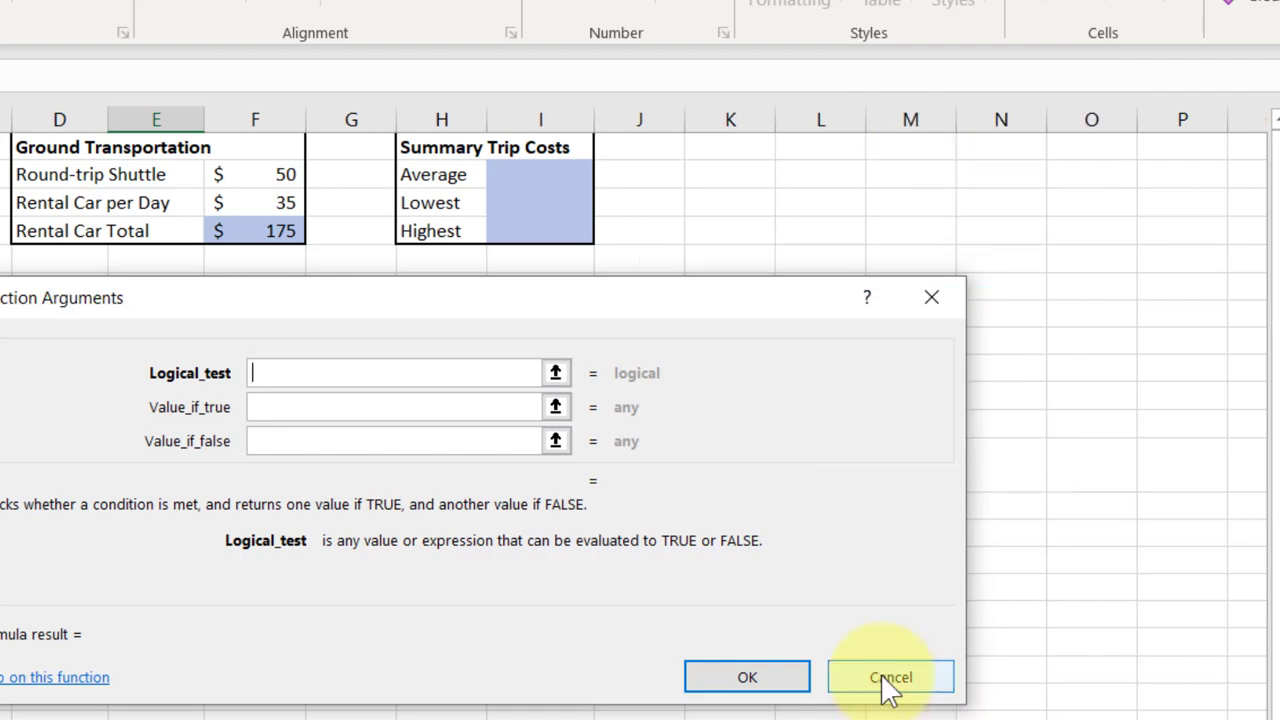
pyautogui.click(888, 682)
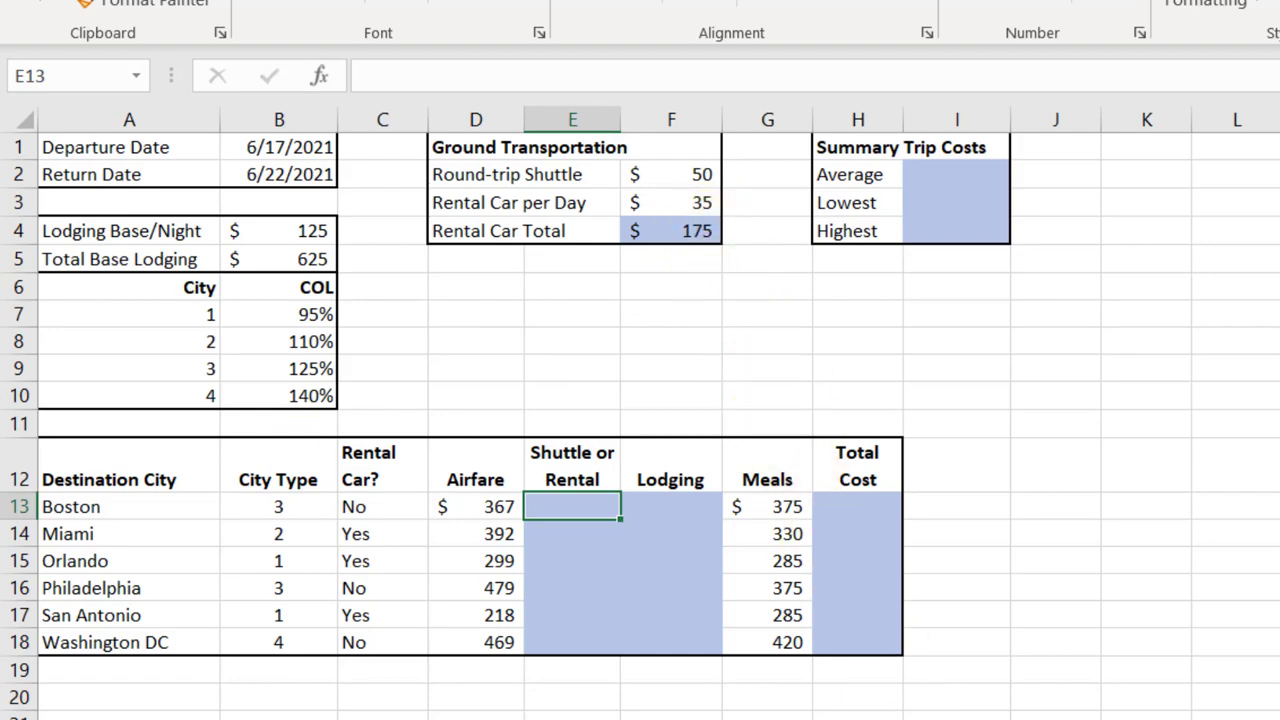
# Step: Switch to Notepad, remove the old rental car formula, and start a new one reading =IF()
pyautogui.click(677, 683)
pyautogui.moveTo(1051, 441); pyautogui.dragTo(1178, 328)
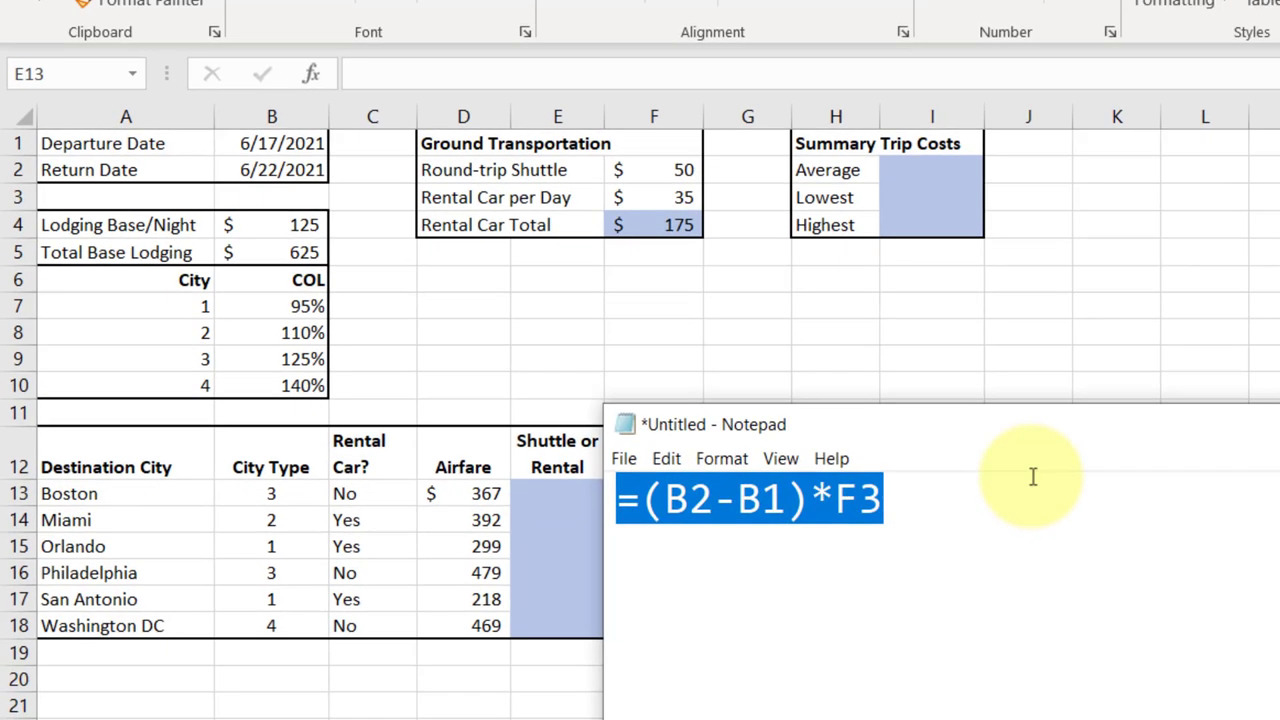
pyautogui.moveTo(800, 230); pyautogui.dragTo(819, 205)
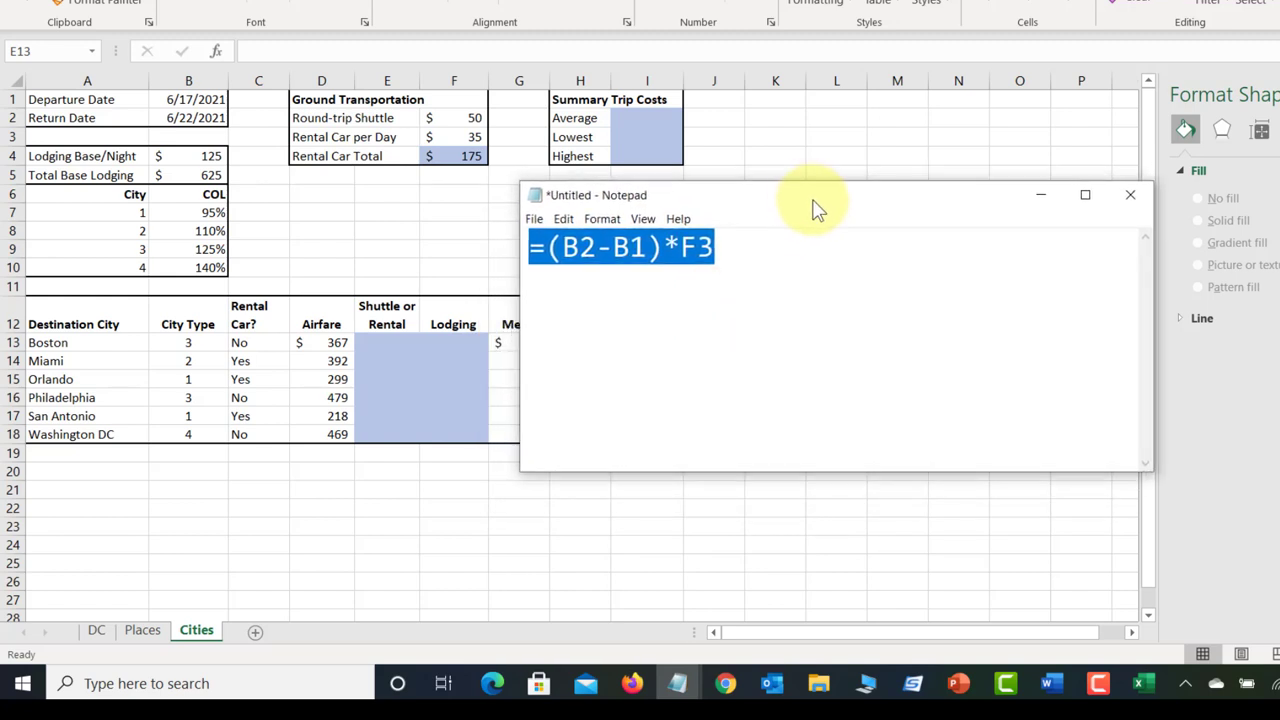
pyautogui.hotkey('ctrl', 'x')
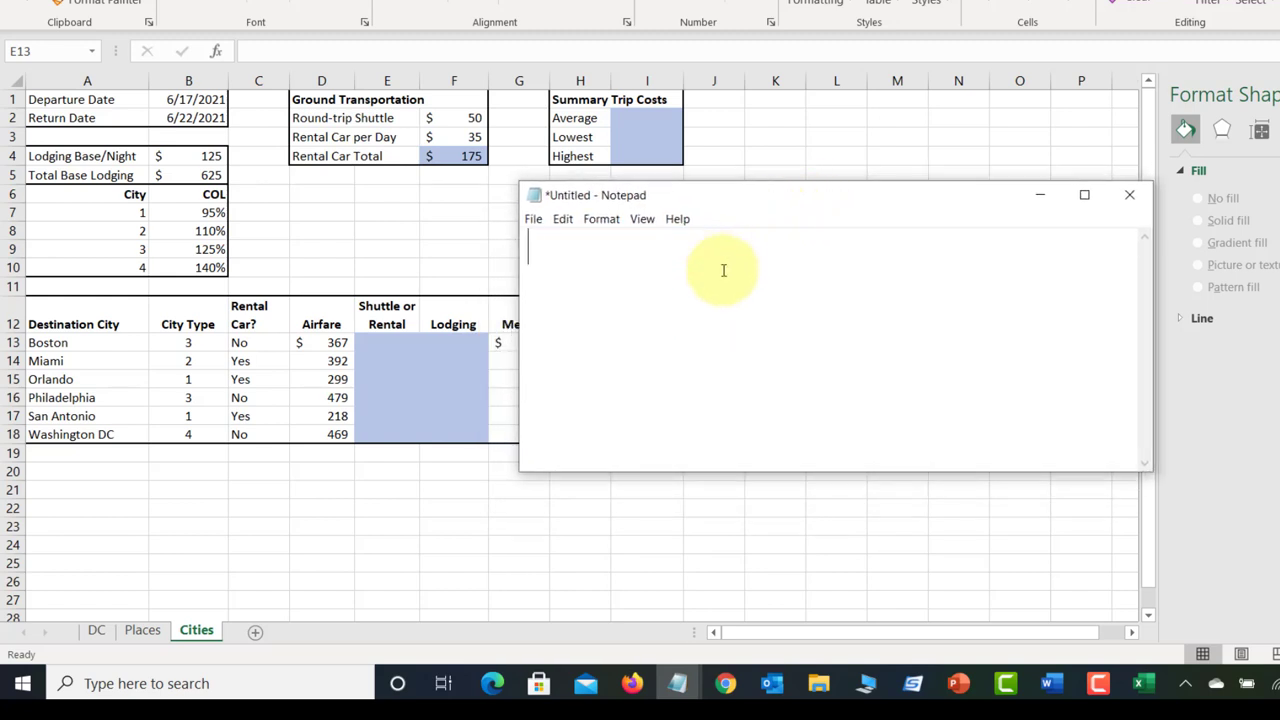
pyautogui.write('=')
pyautogui.write('IF()')
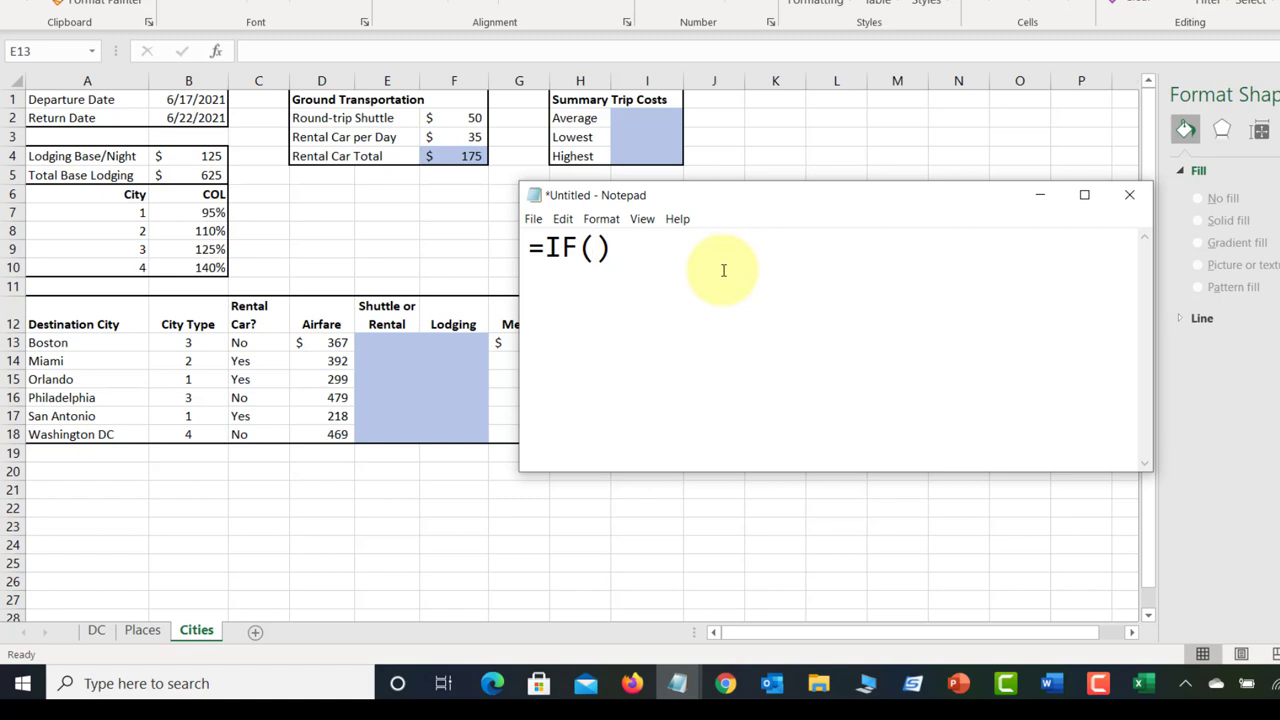
# Step: Insert three line breaks between the IF parentheses and place the cursor right after the opening parenthesis
pyautogui.press('Return')
pyautogui.press('Return')
pyautogui.press('Return')
pyautogui.press('Up')
pyautogui.press('Up')
pyautogui.press('Up')
pyautogui.press('Down')
pyautogui.press('Left')
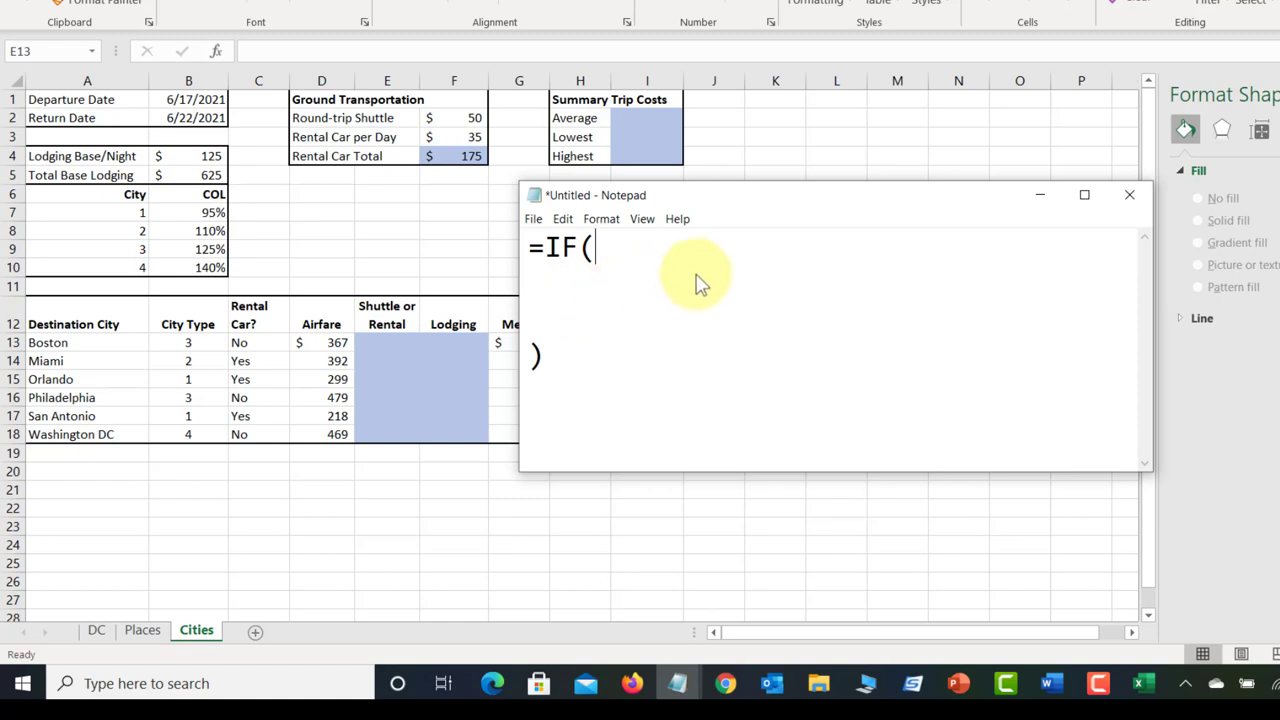
# Step: Fill in the IF arguments in Notepad with the test C13="no", f2 as the true value and f3 as the false value
pyautogui.write('C13=')
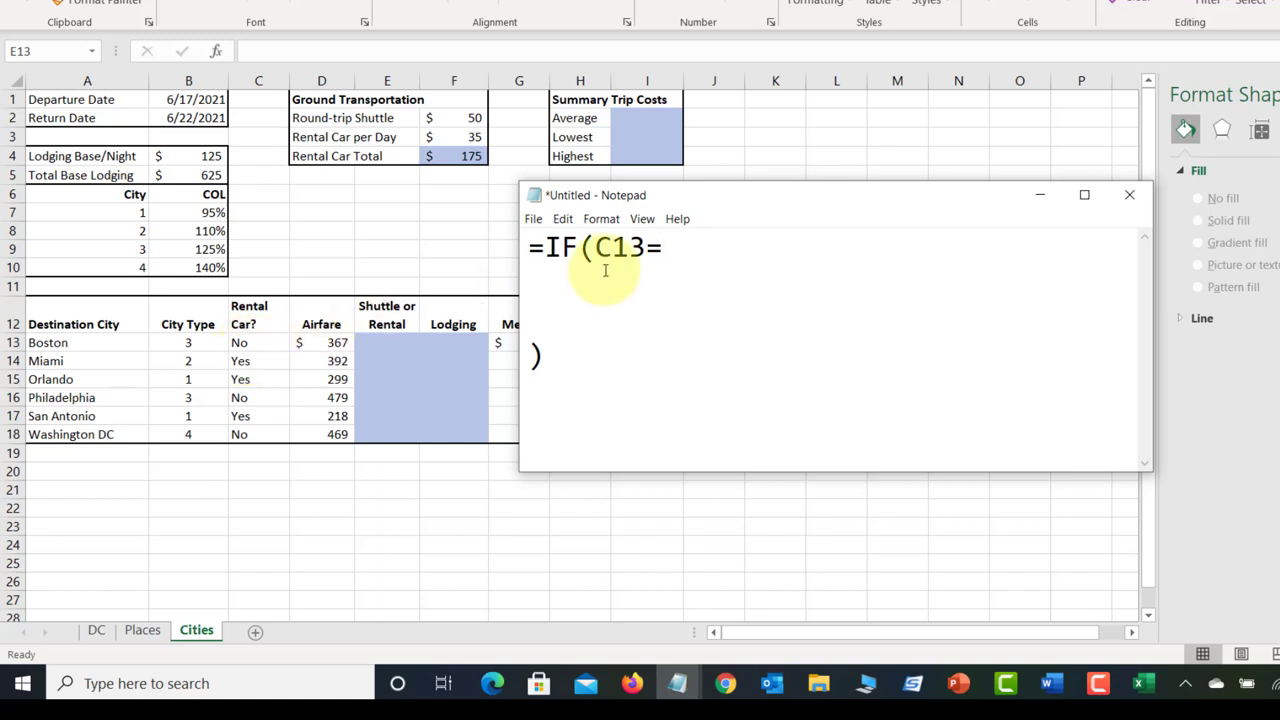
pyautogui.write('"no"')
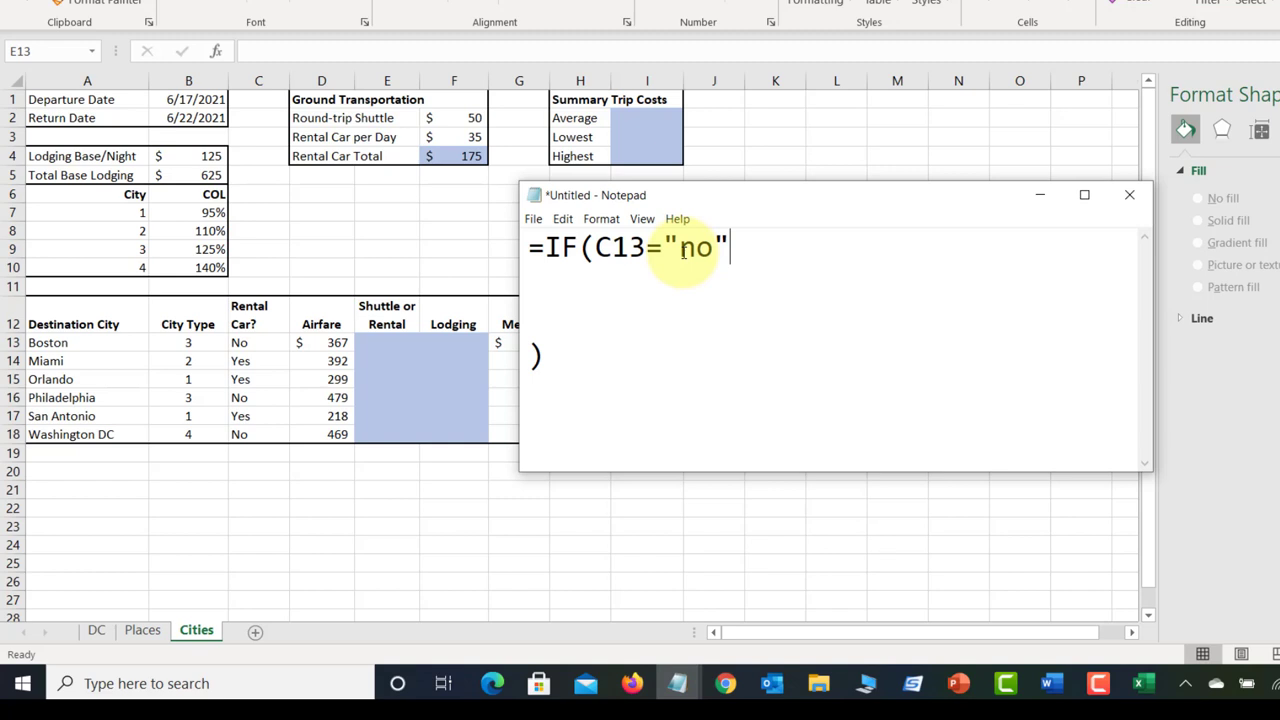
pyautogui.write(',')
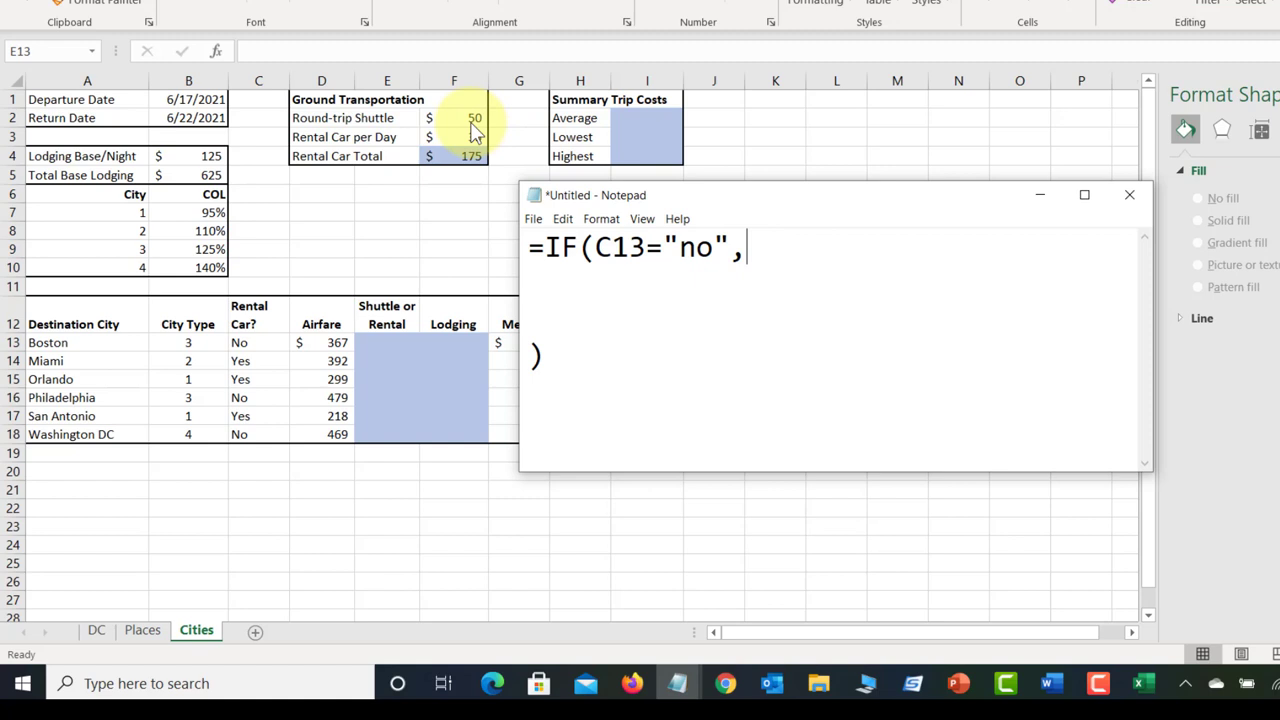
pyautogui.write('f2')
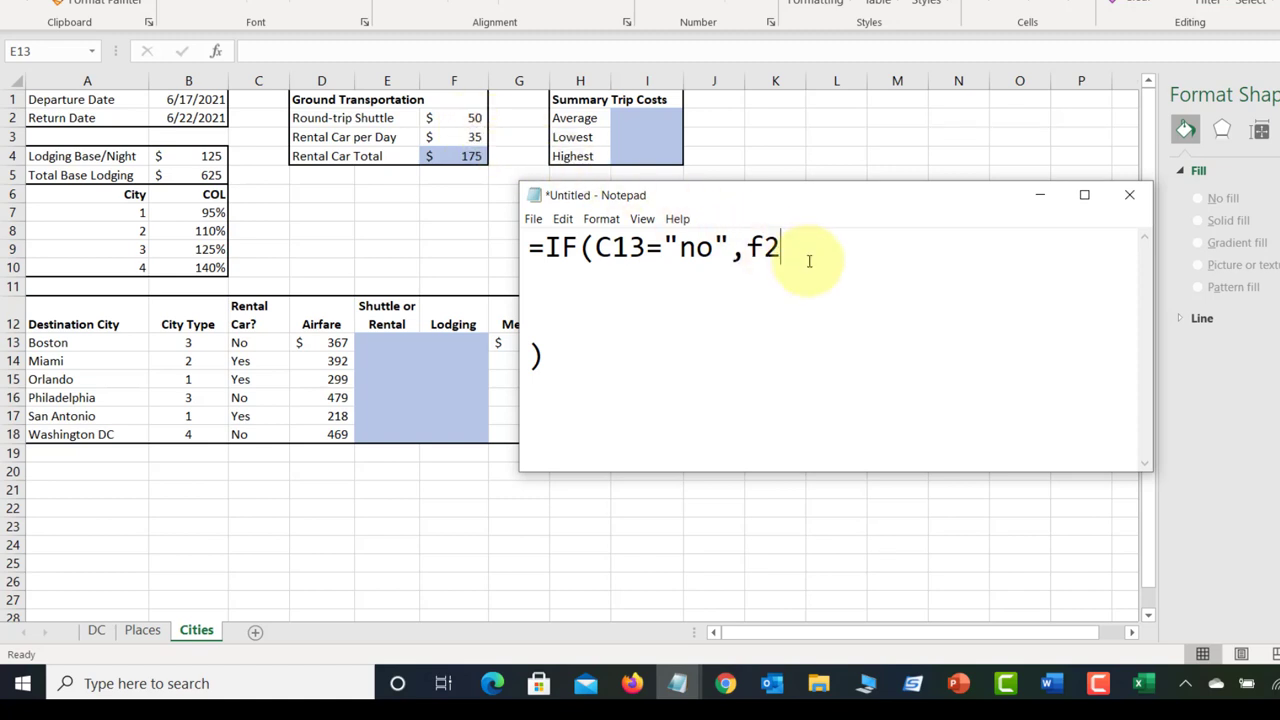
pyautogui.write(',')
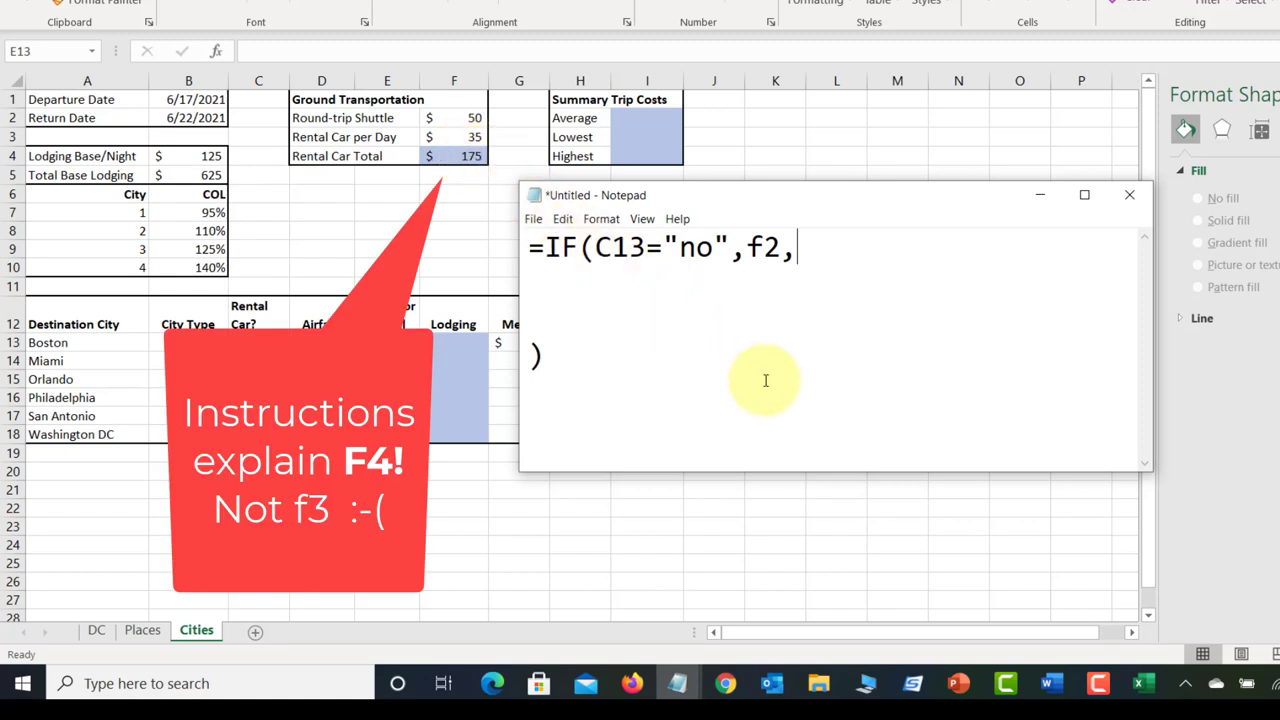
pyautogui.write('f3')
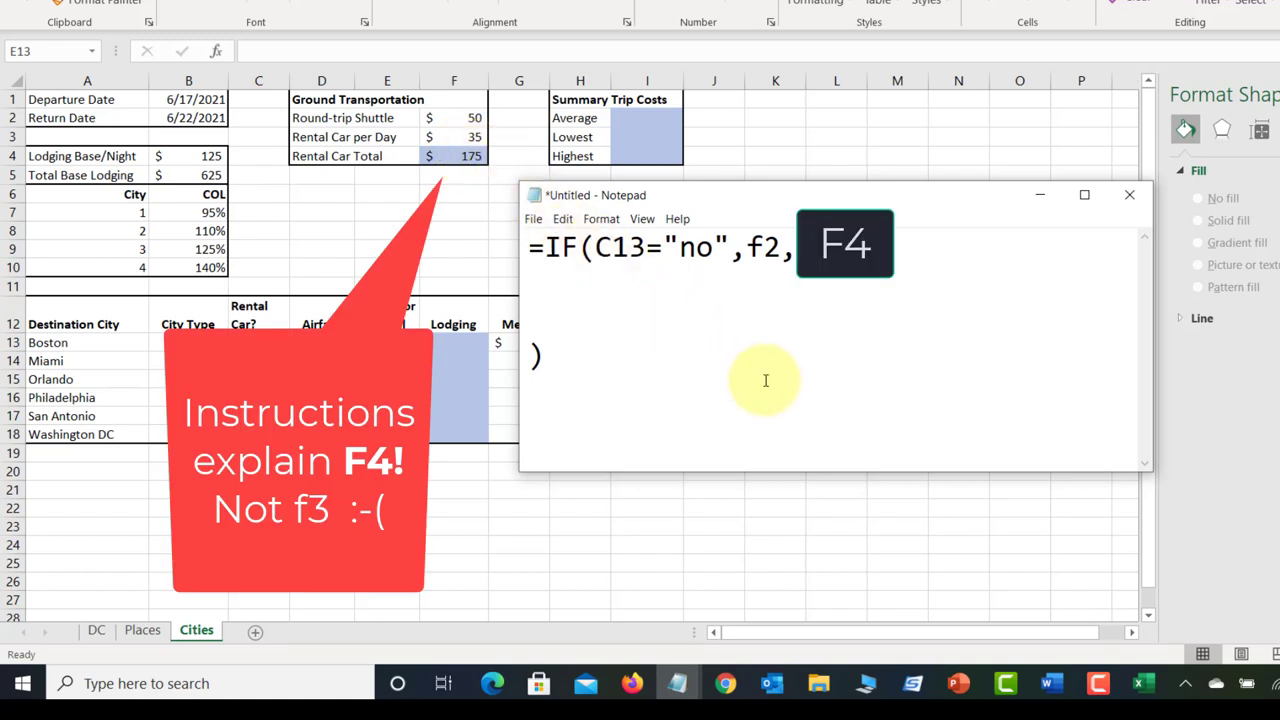
# Step: Remove the blank lines before the closing parenthesis of the draft IF formula in Notepad
pyautogui.press('BackSpace')
pyautogui.press('BackSpace')
pyautogui.press('BackSpace')
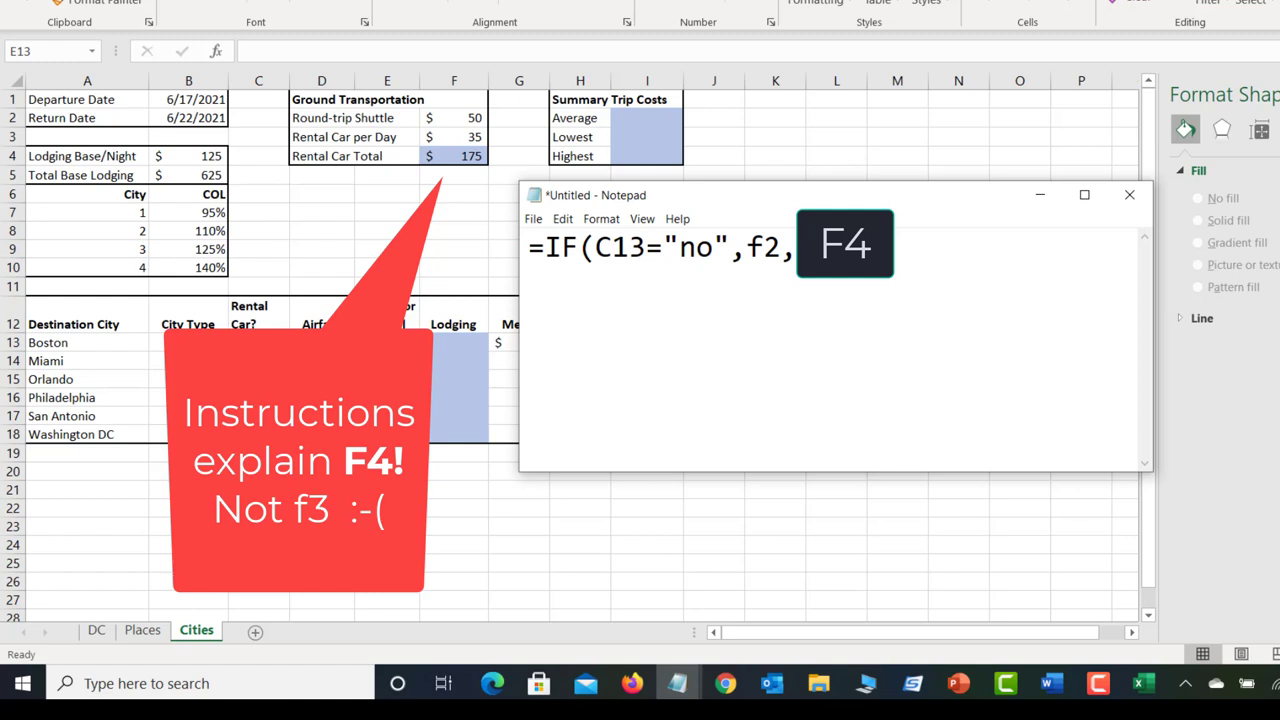
# Step: Switch to Excel and insert an IF function in cell E13 with the logical test C13="no"
pyautogui.hotkey('alt', 'Tab')
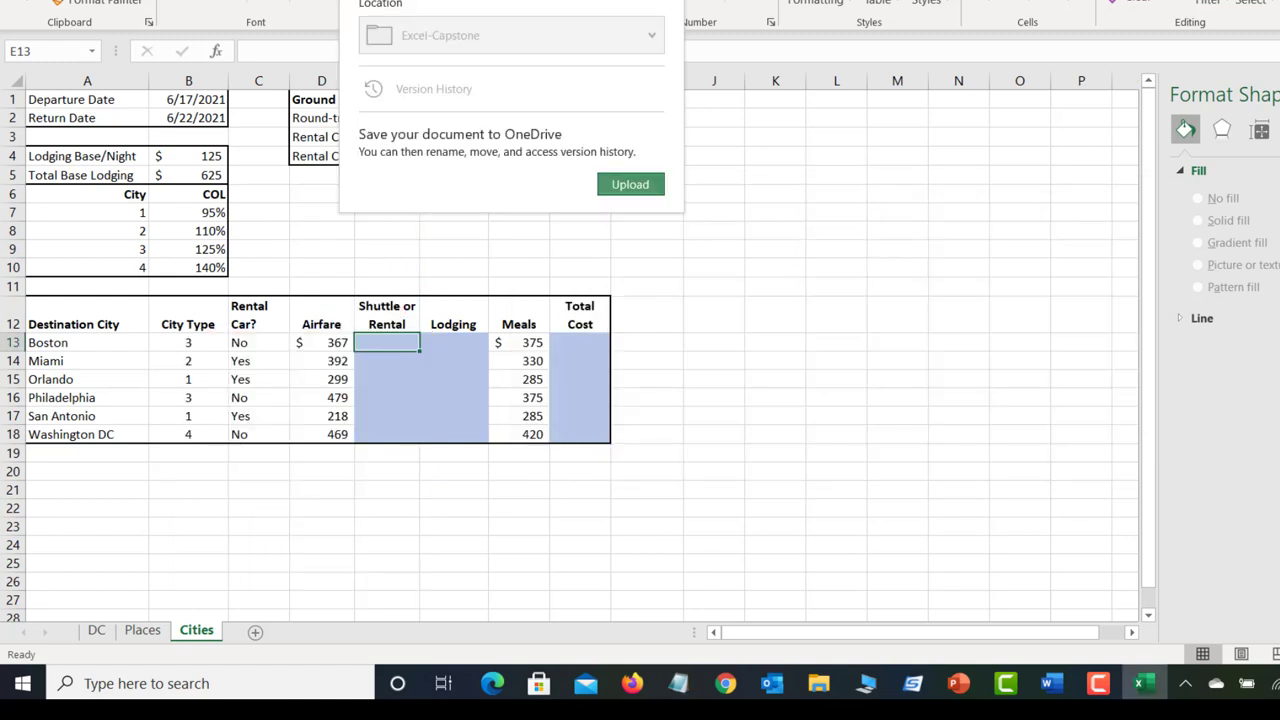
pyautogui.click(492, 251)
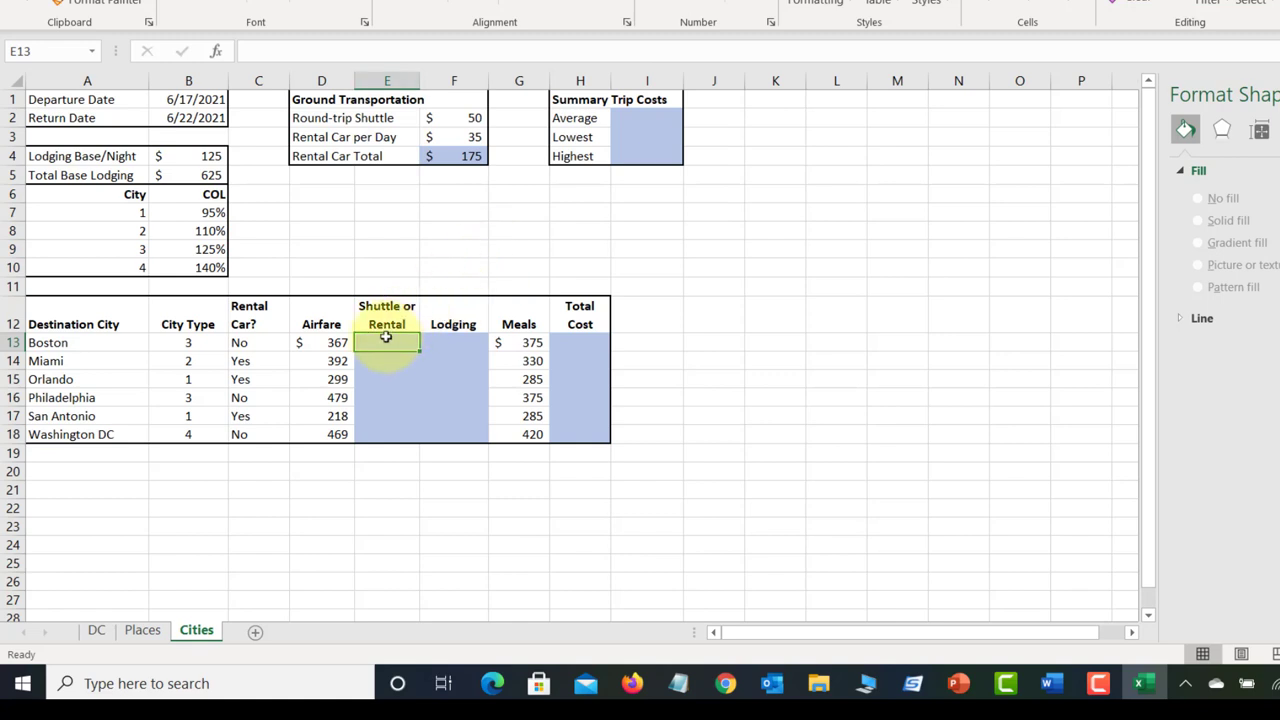
pyautogui.click(376, 343)
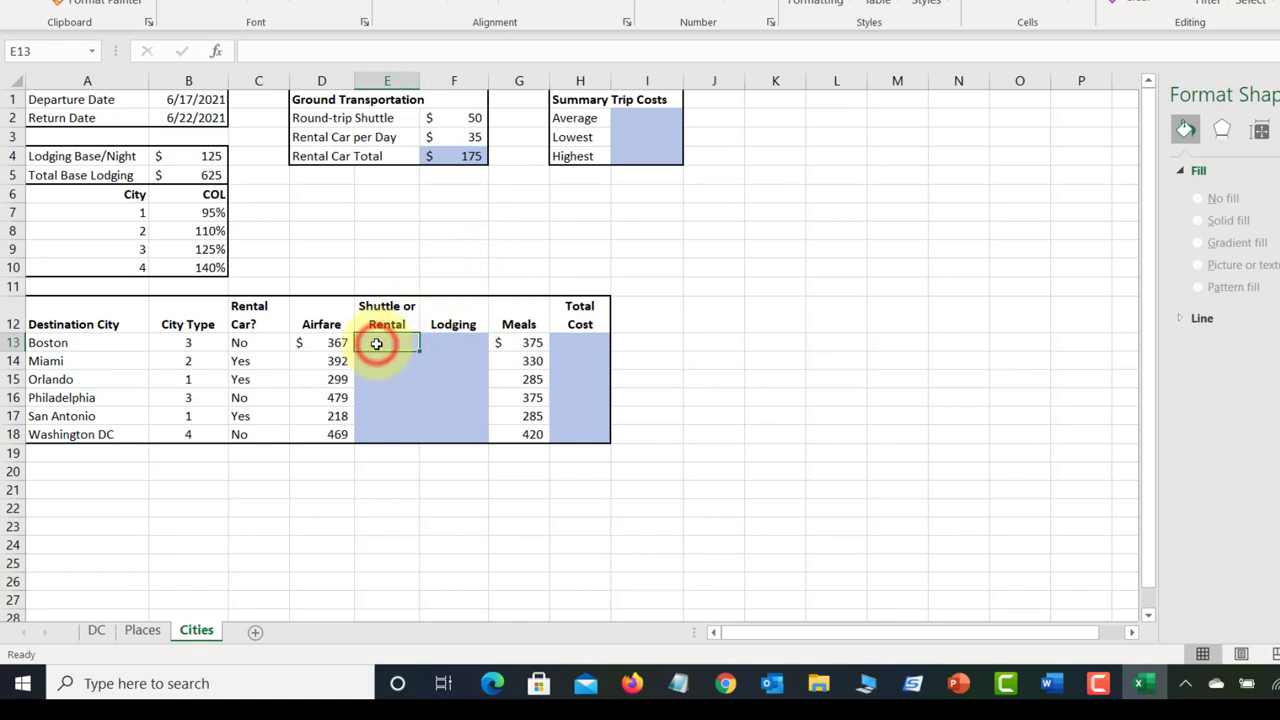
pyautogui.click(218, 55)
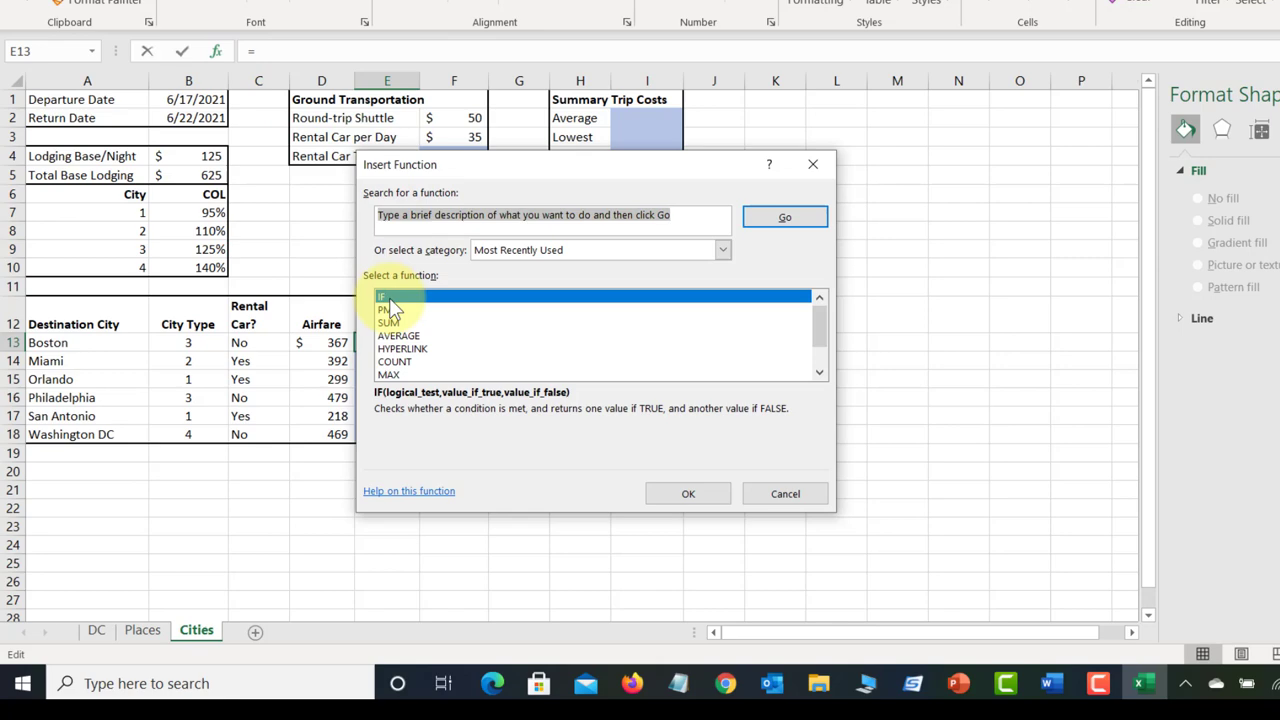
pyautogui.doubleClick(386, 297)
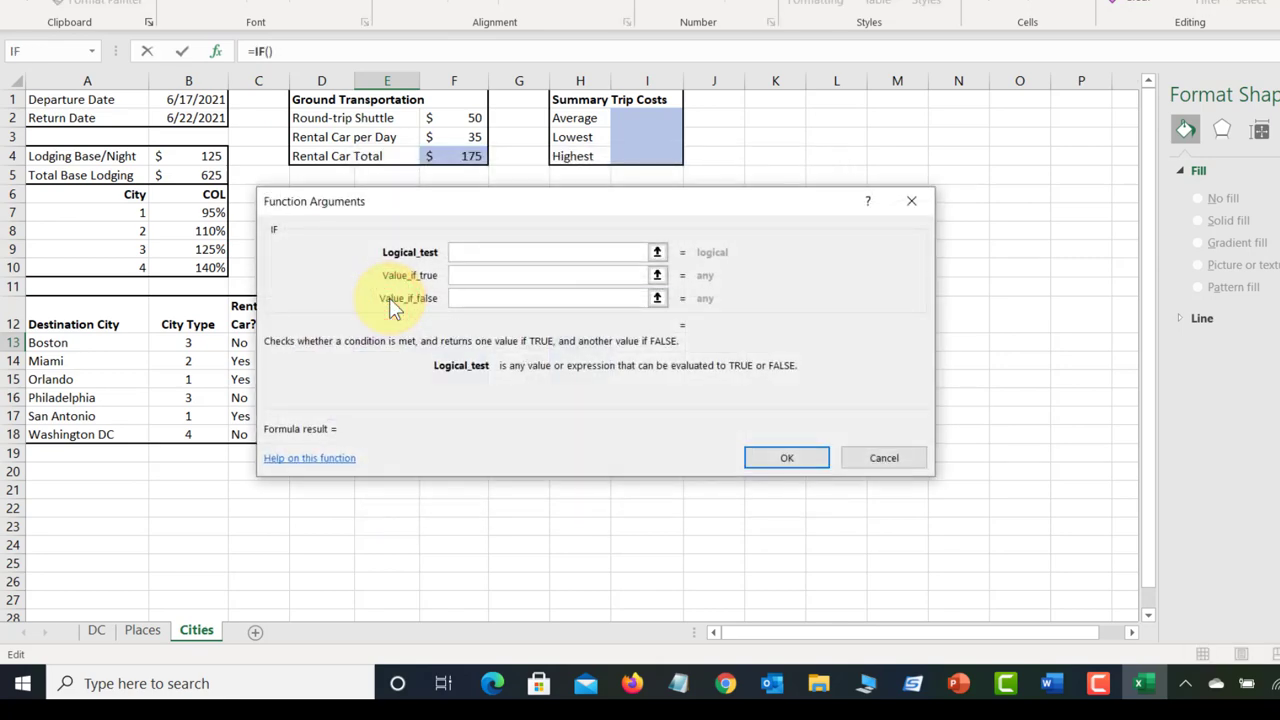
pyautogui.moveTo(443, 206); pyautogui.dragTo(626, 131)
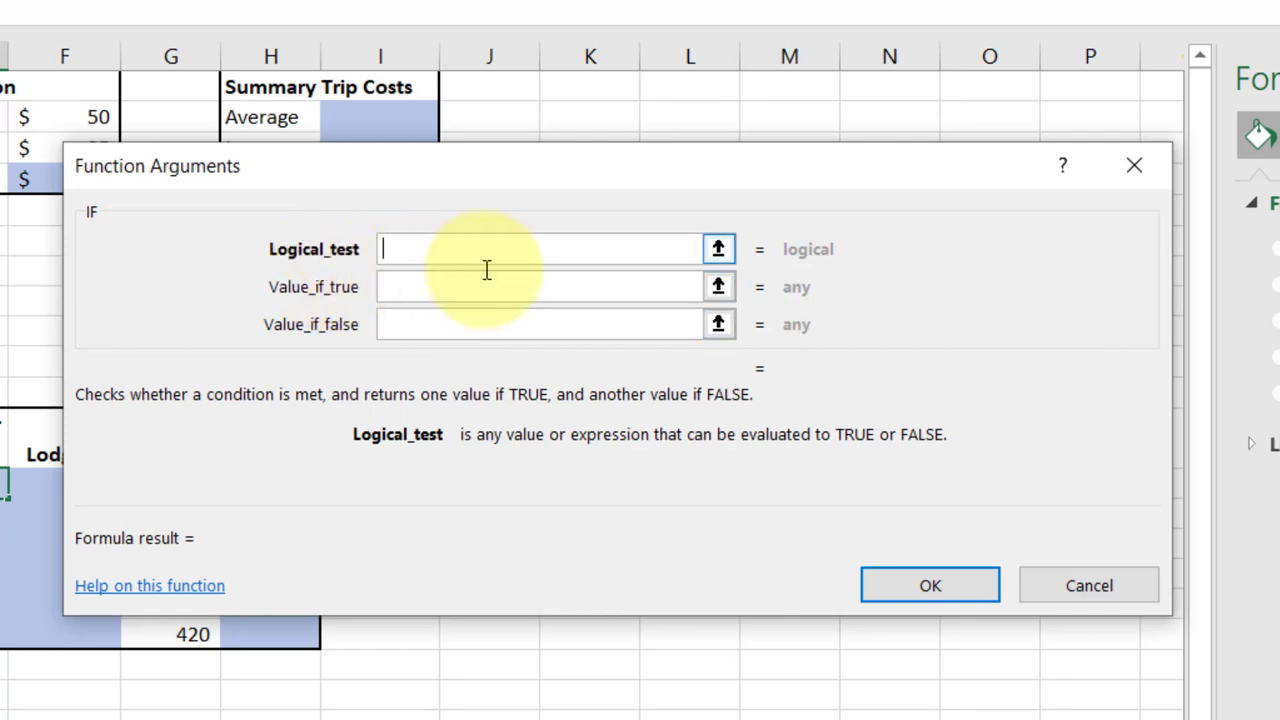
pyautogui.write('C13')
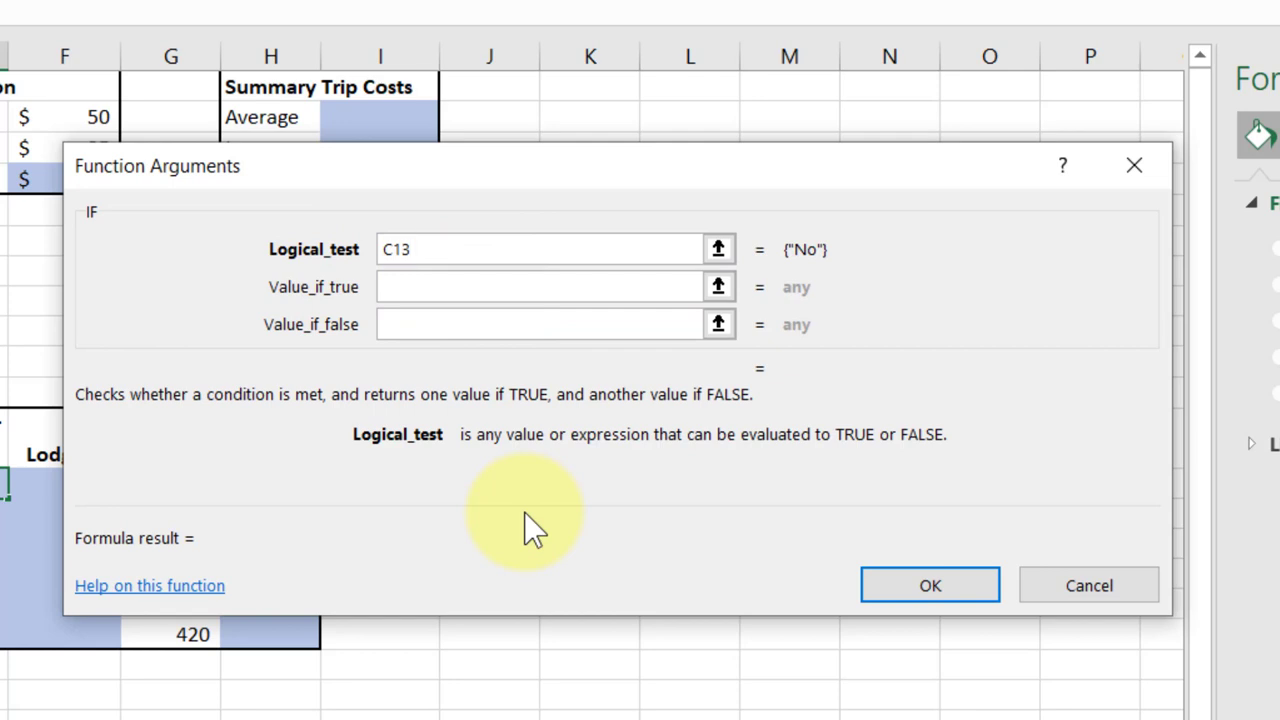
pyautogui.write('="no"')
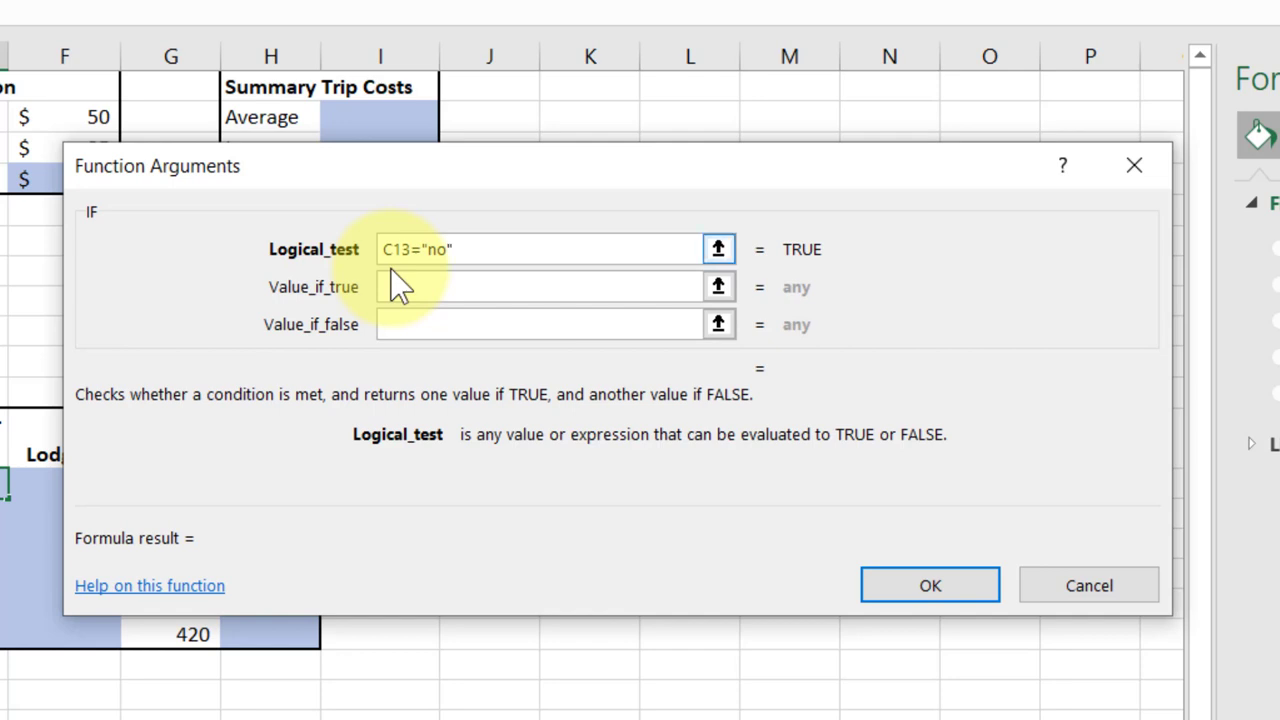
# Step: Complete the IF function with F2 as the value if true and F3 as the value if false
pyautogui.click(413, 287)
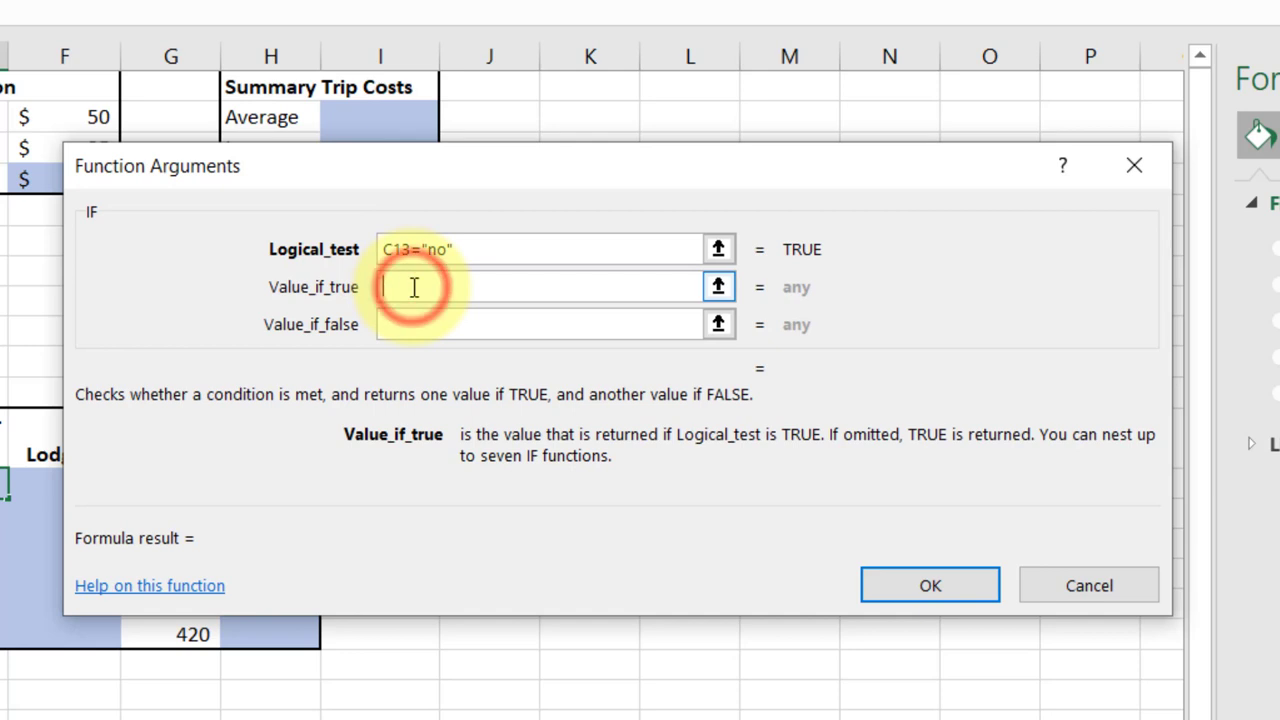
pyautogui.moveTo(366, 176); pyautogui.dragTo(294, 238)
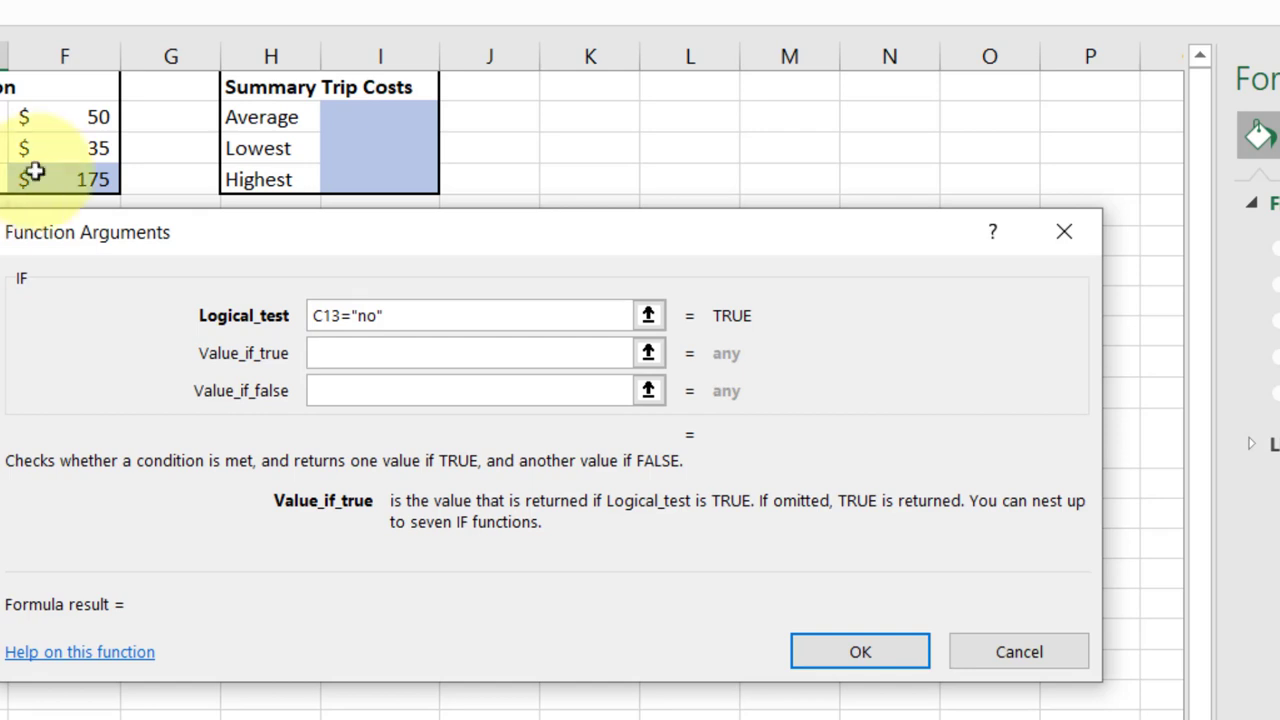
pyautogui.click(88, 117)
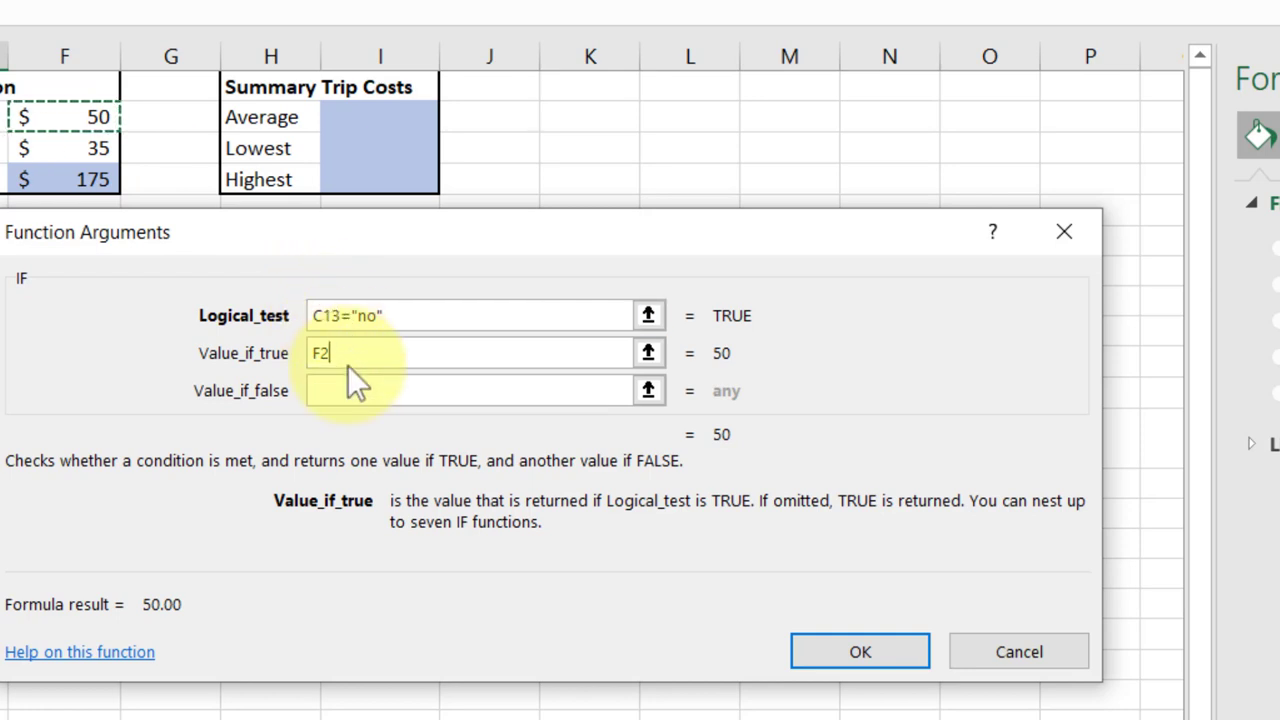
pyautogui.click(356, 394)
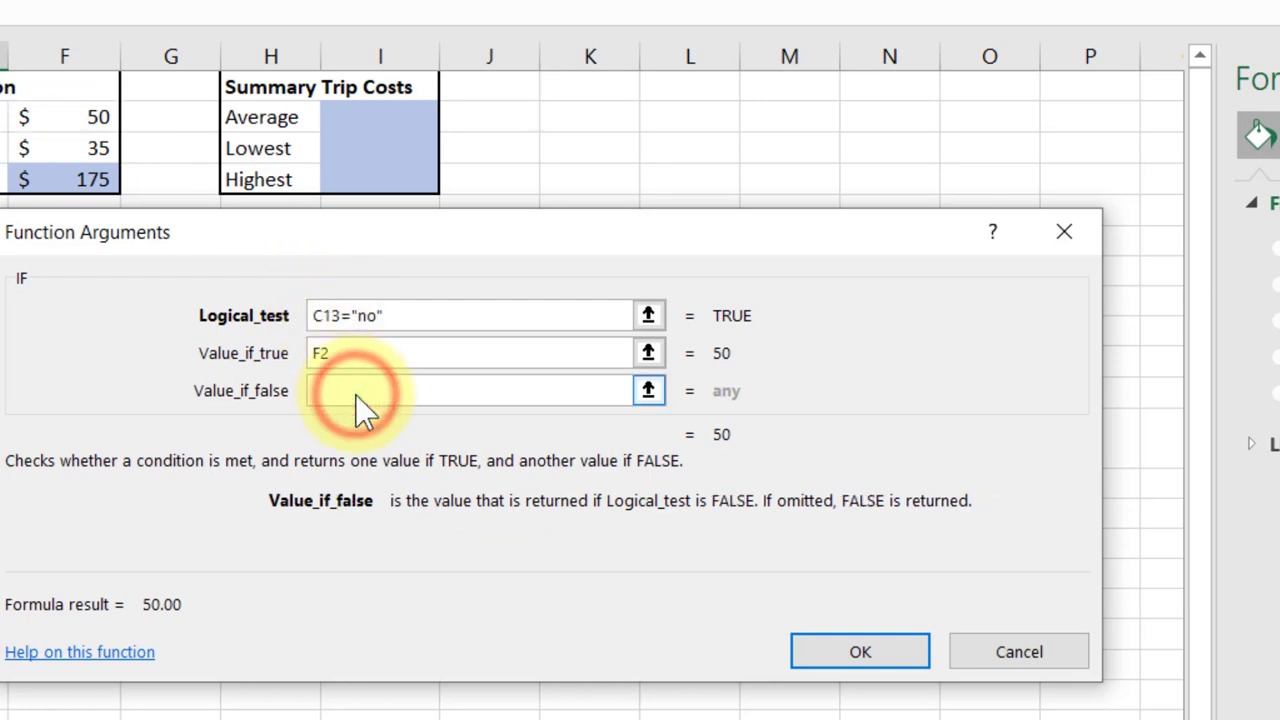
pyautogui.click(72, 153)
pyautogui.press('F4')
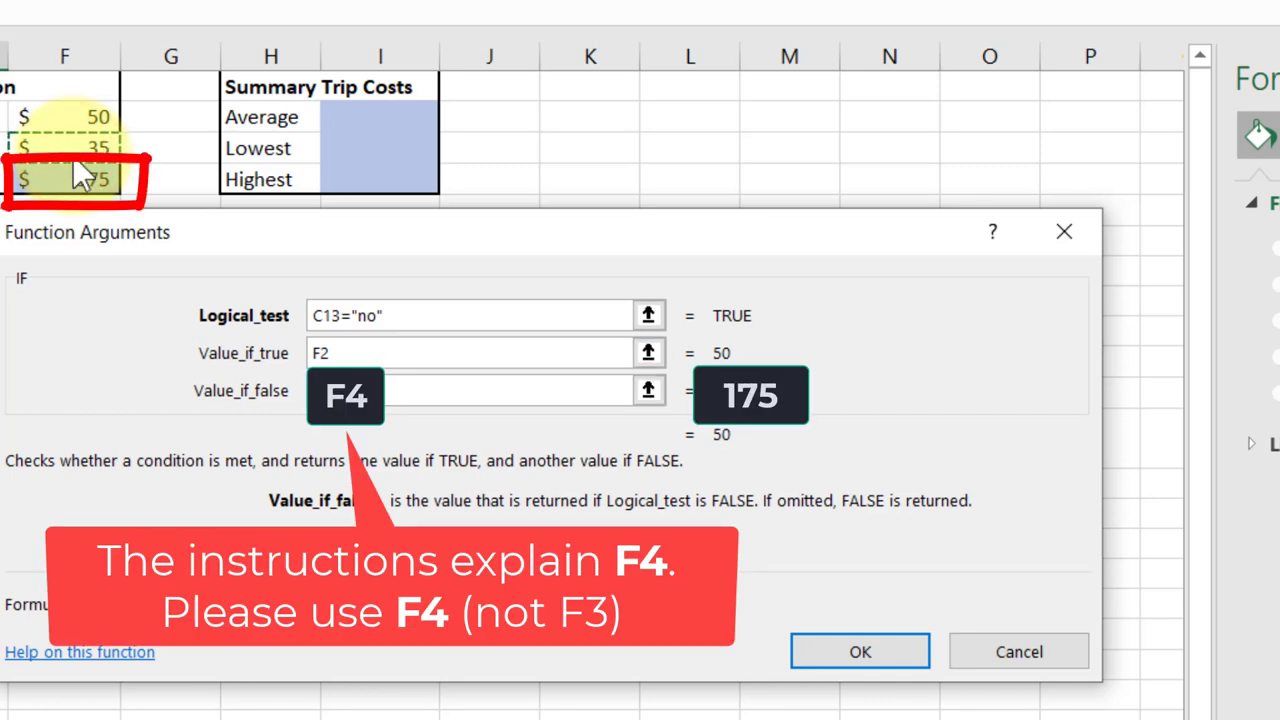
pyautogui.click(74, 163)
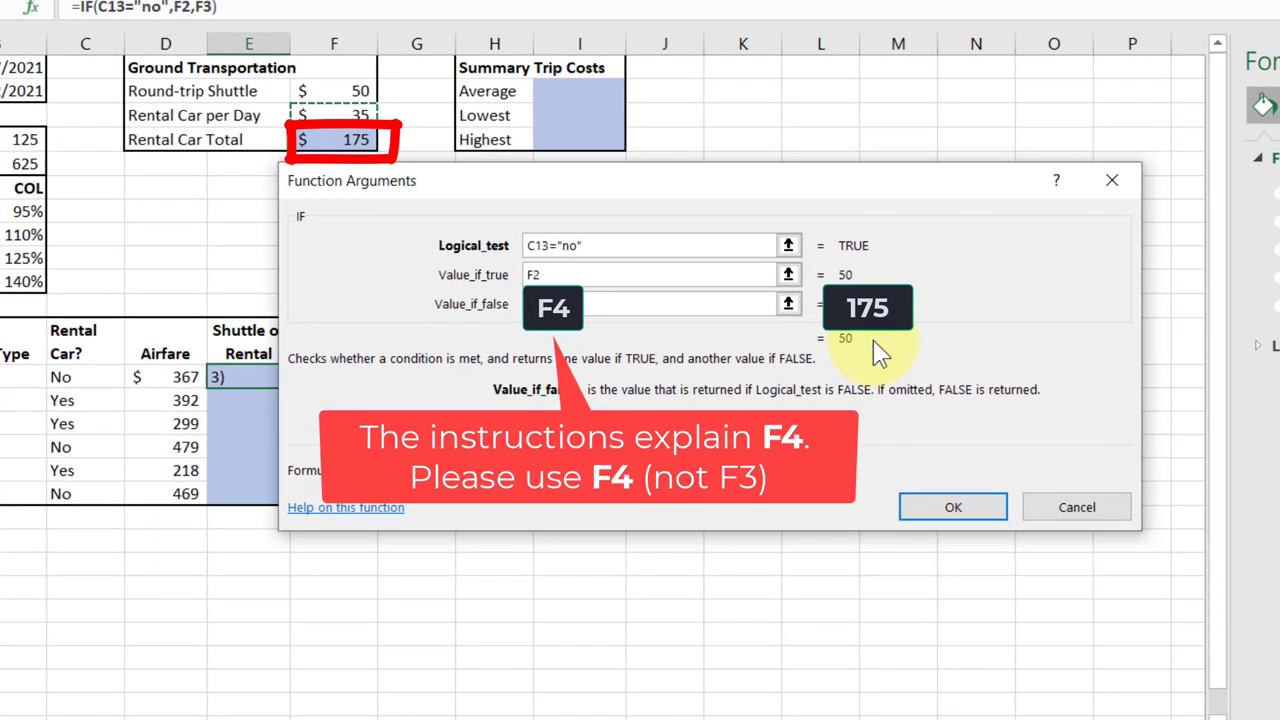
pyautogui.click(955, 510)
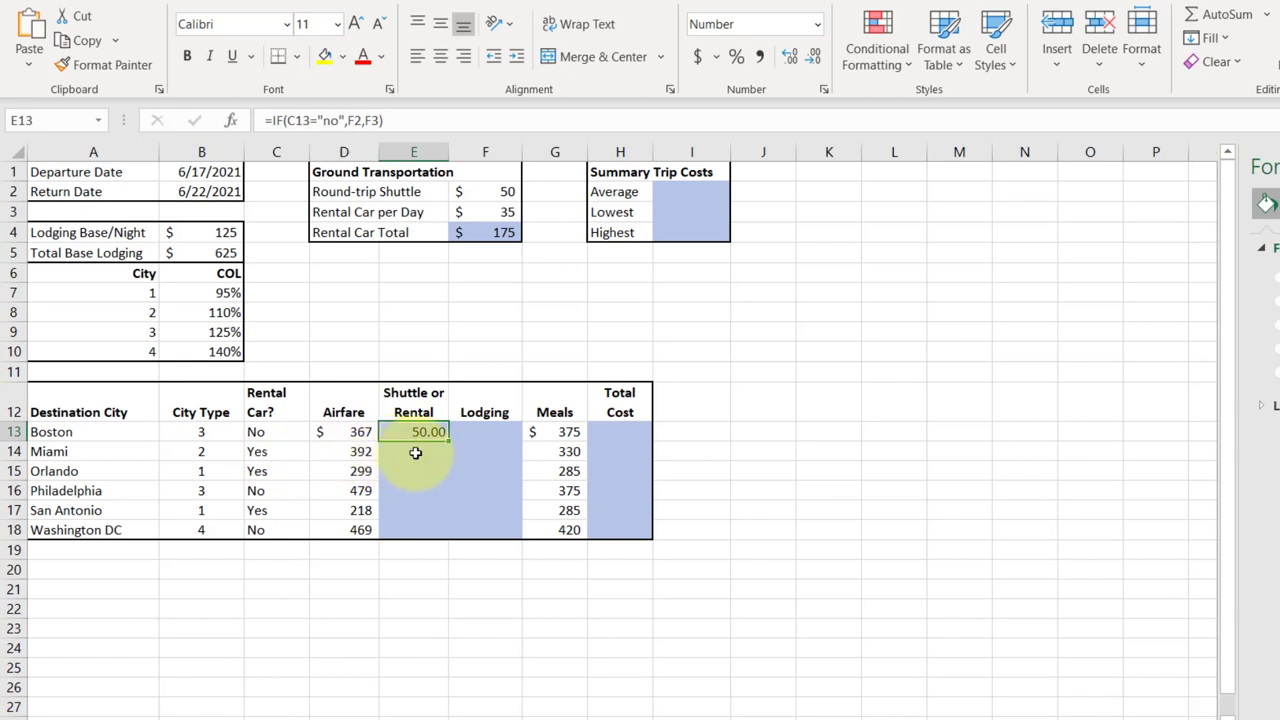
# Step: Try filling the Shuttle or Rental formula from E13 down through E17
pyautogui.click(261, 451)
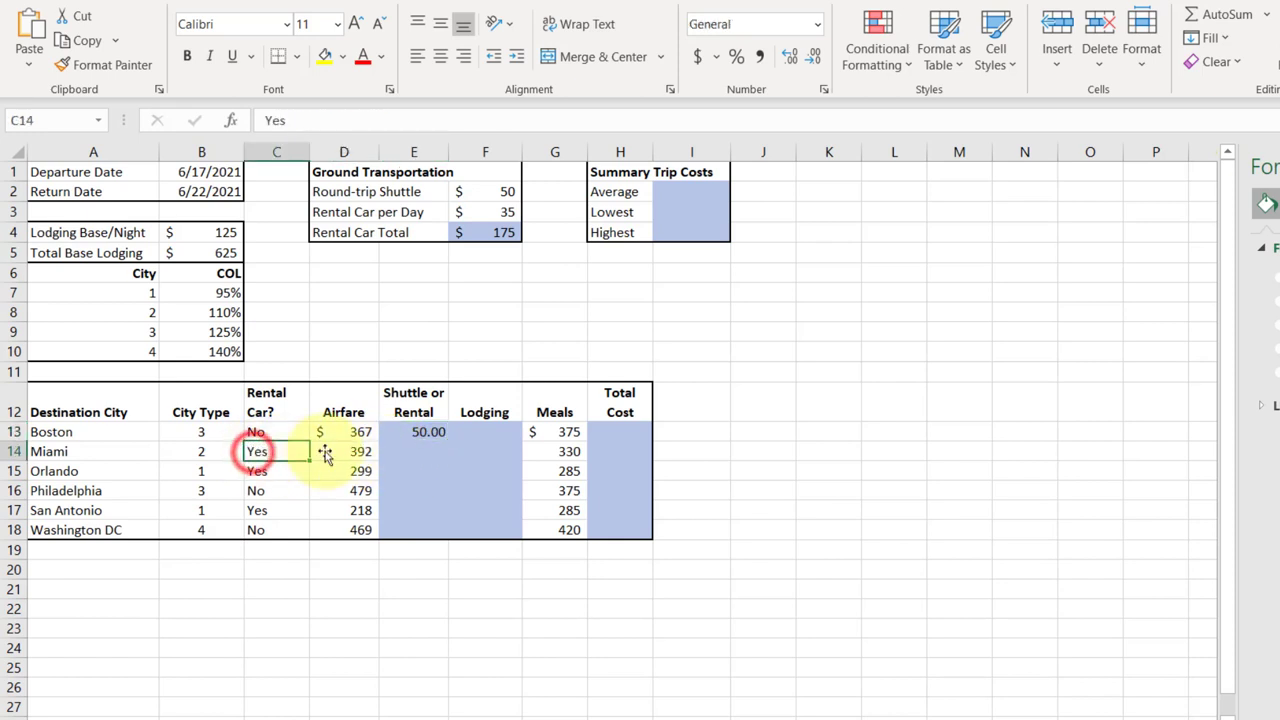
pyautogui.click(418, 449)
pyautogui.click(263, 451)
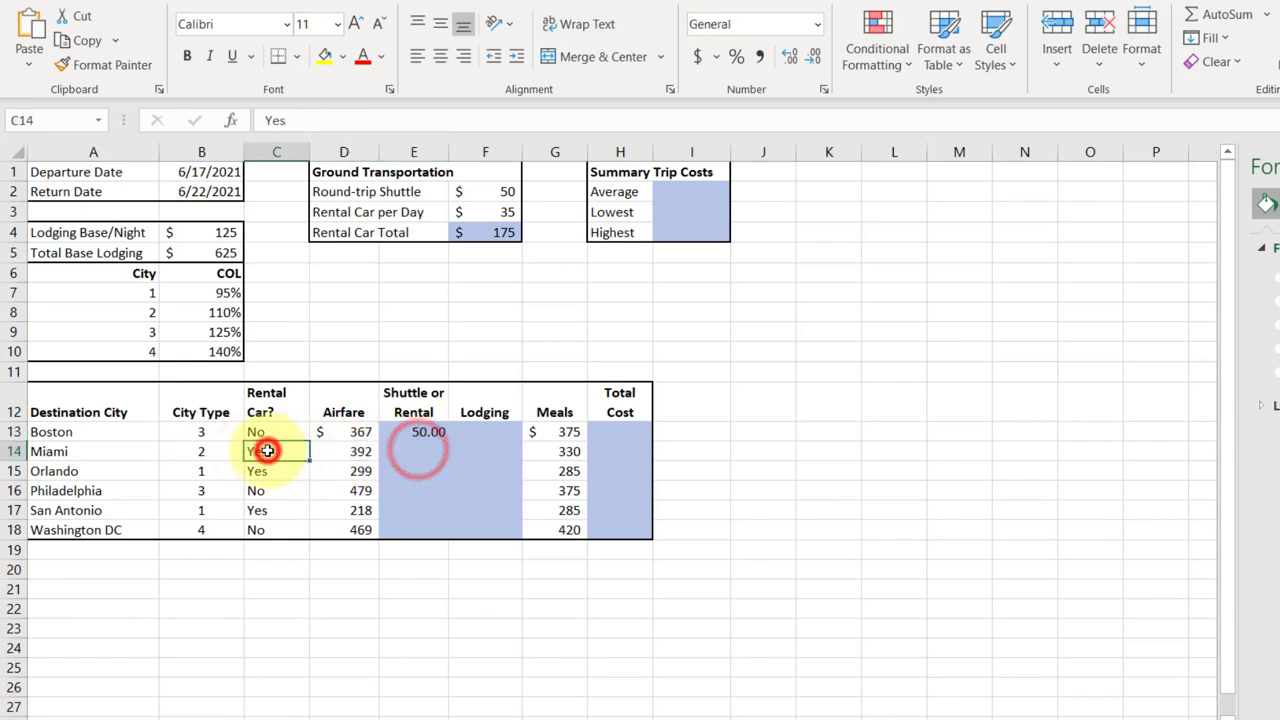
pyautogui.click(422, 431)
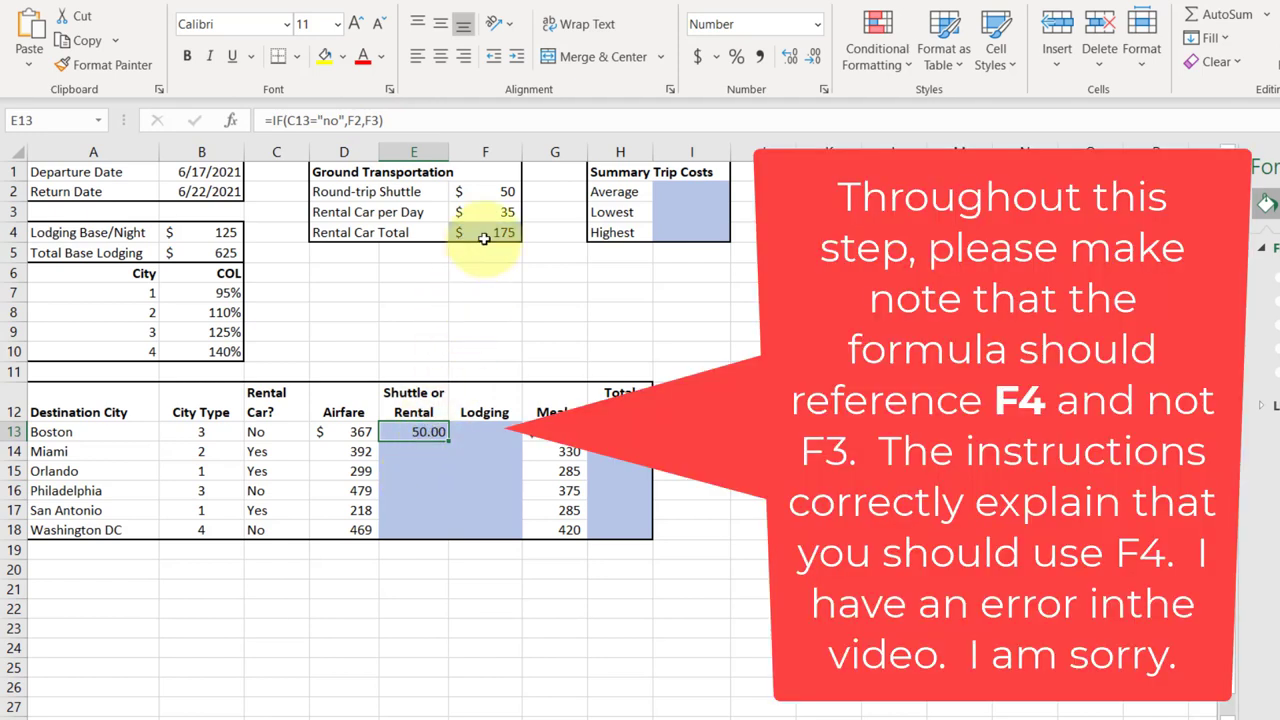
pyautogui.moveTo(445, 437); pyautogui.dragTo(447, 520)
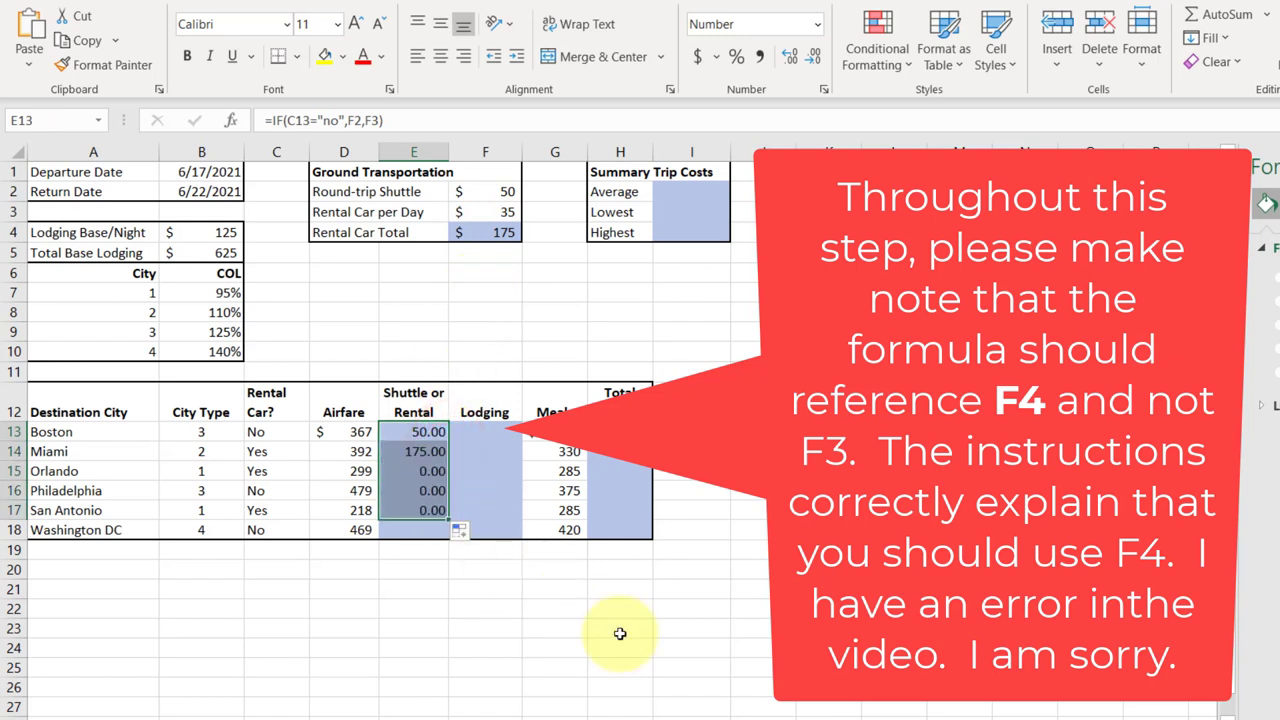
# Step: Compare the cell references in the formulas of E13 through E17, and undo the fill
pyautogui.click(432, 471)
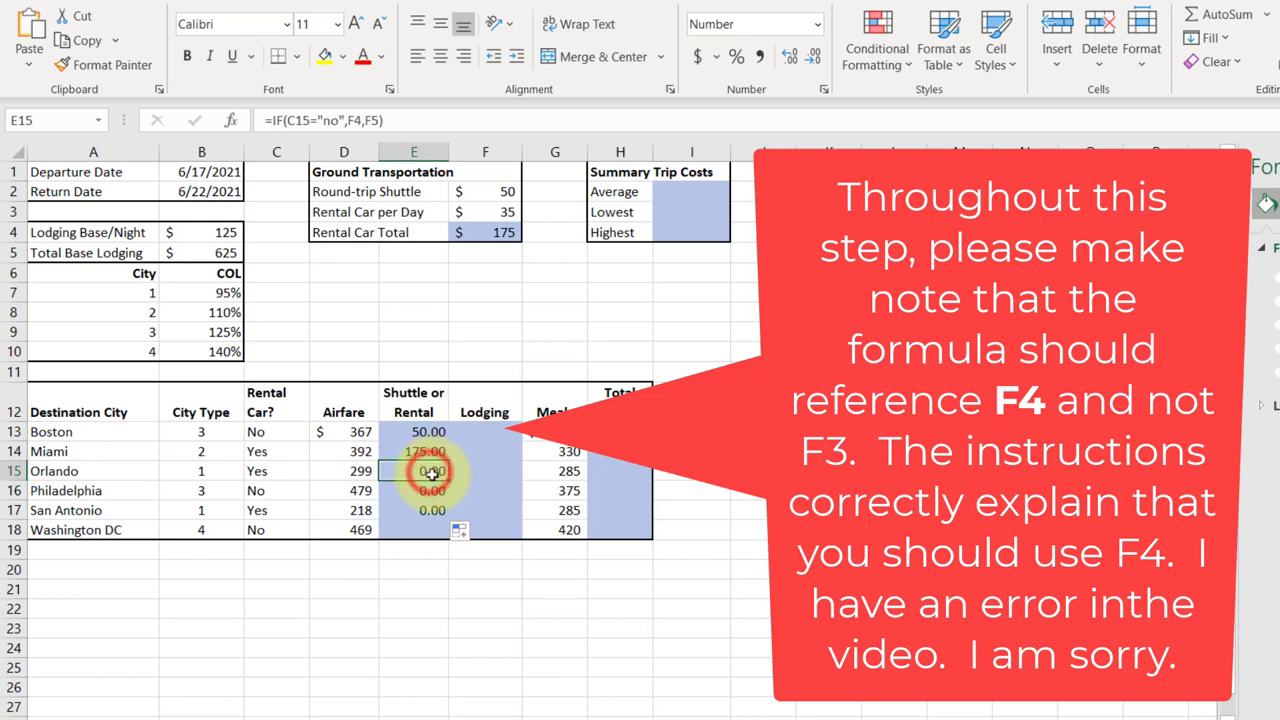
pyautogui.click(430, 490)
pyautogui.click(422, 509)
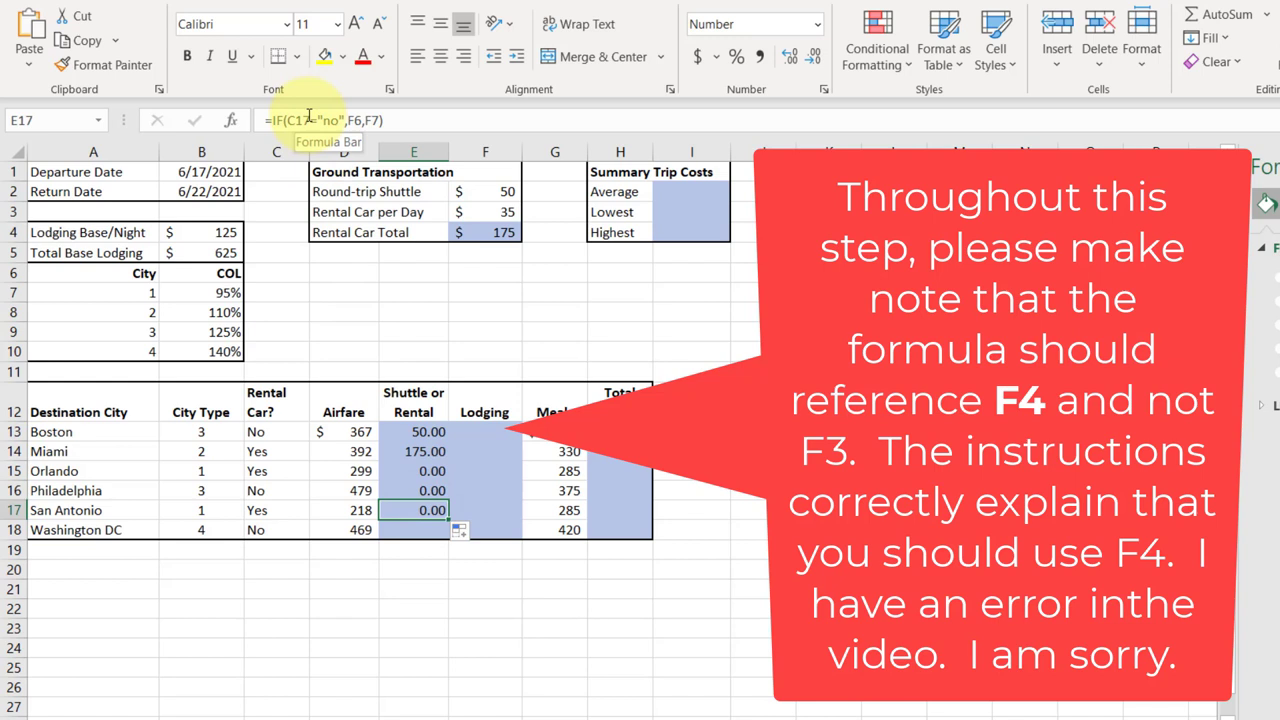
pyautogui.click(428, 432)
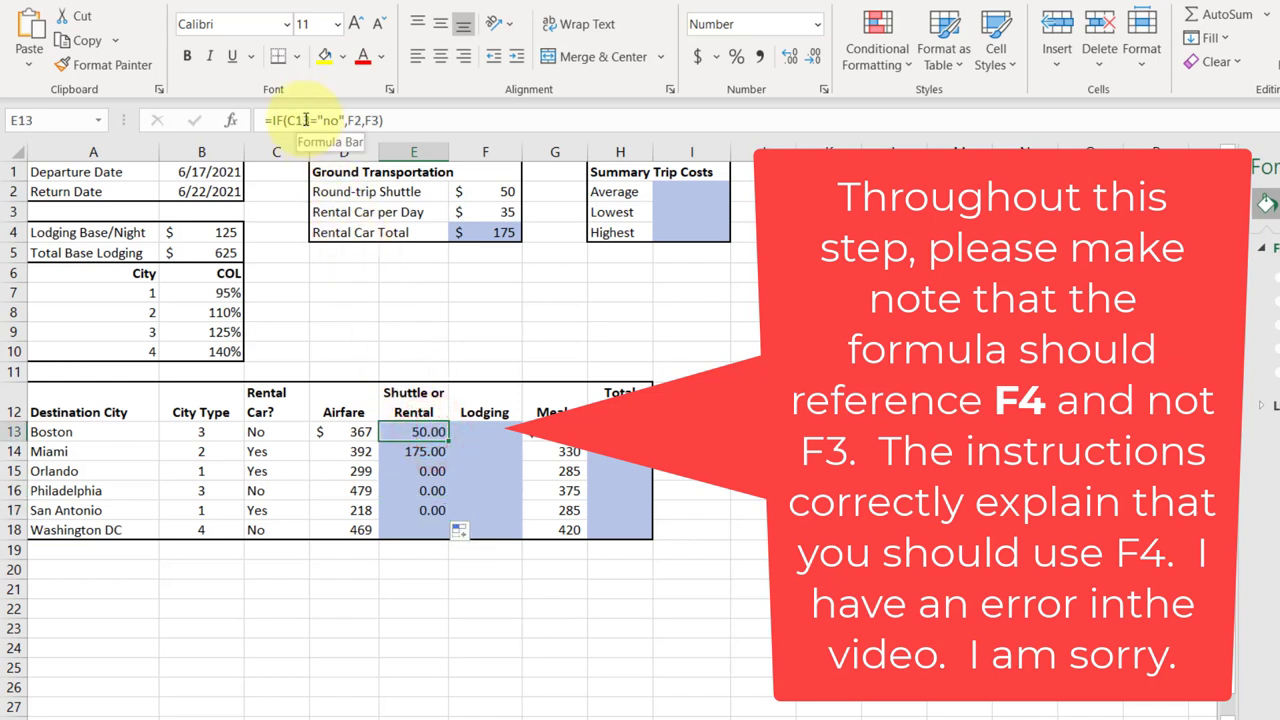
pyautogui.click(426, 452)
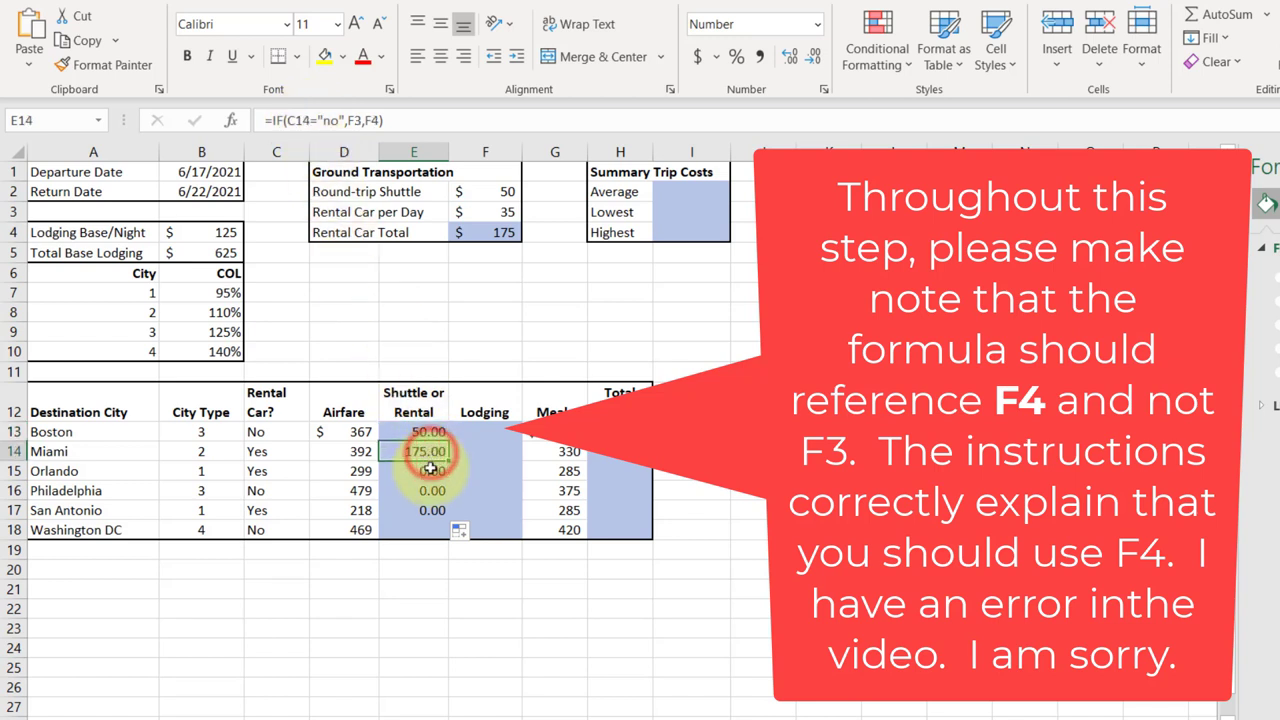
pyautogui.click(430, 468)
pyautogui.click(431, 494)
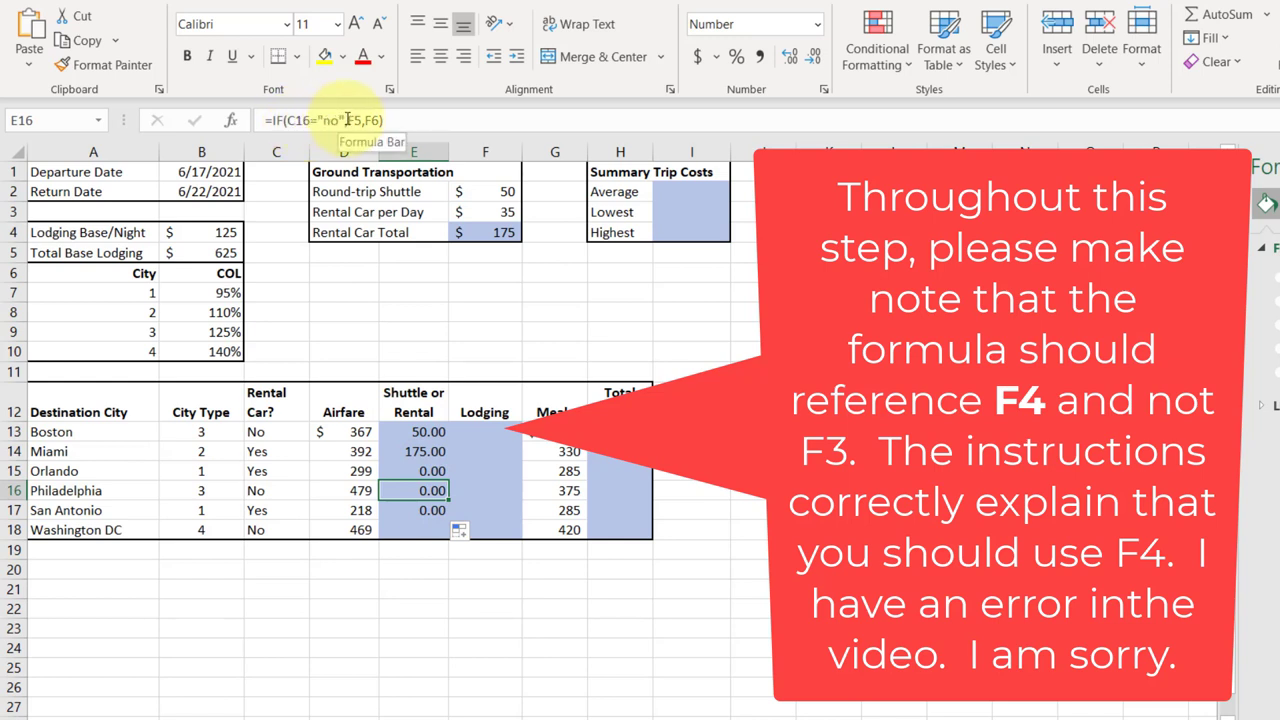
pyautogui.click(415, 434)
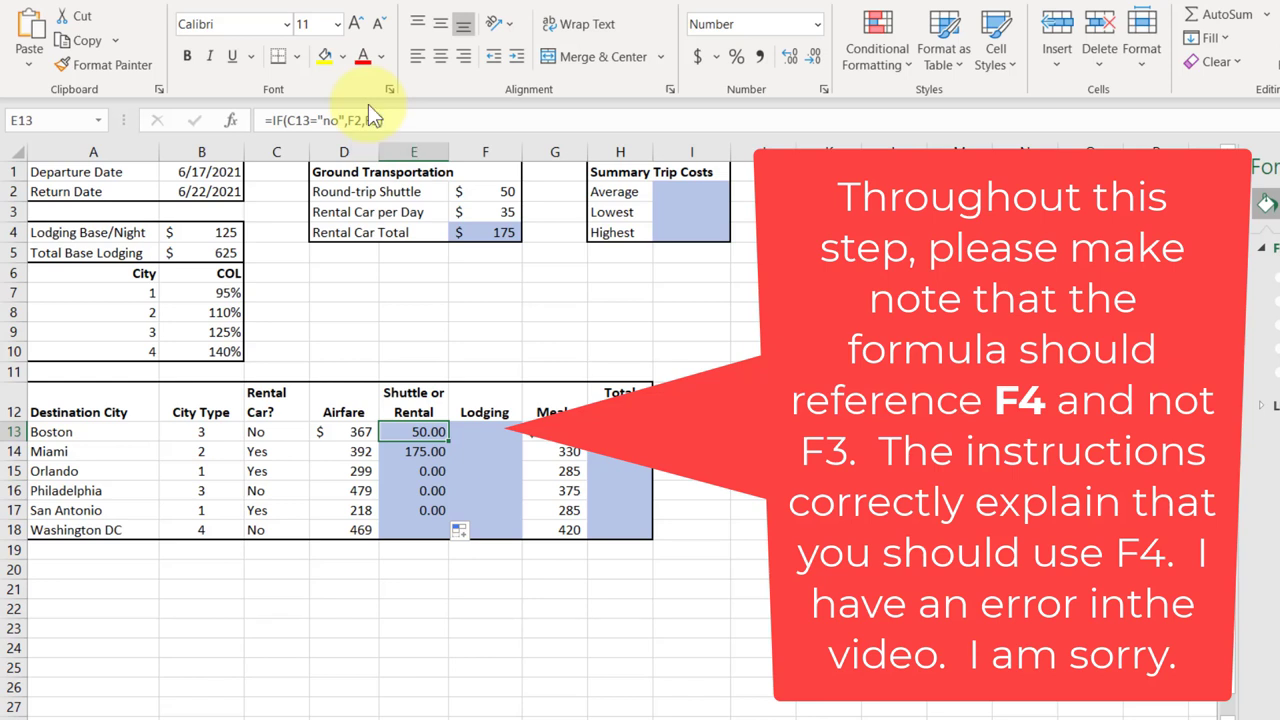
pyautogui.click(425, 451)
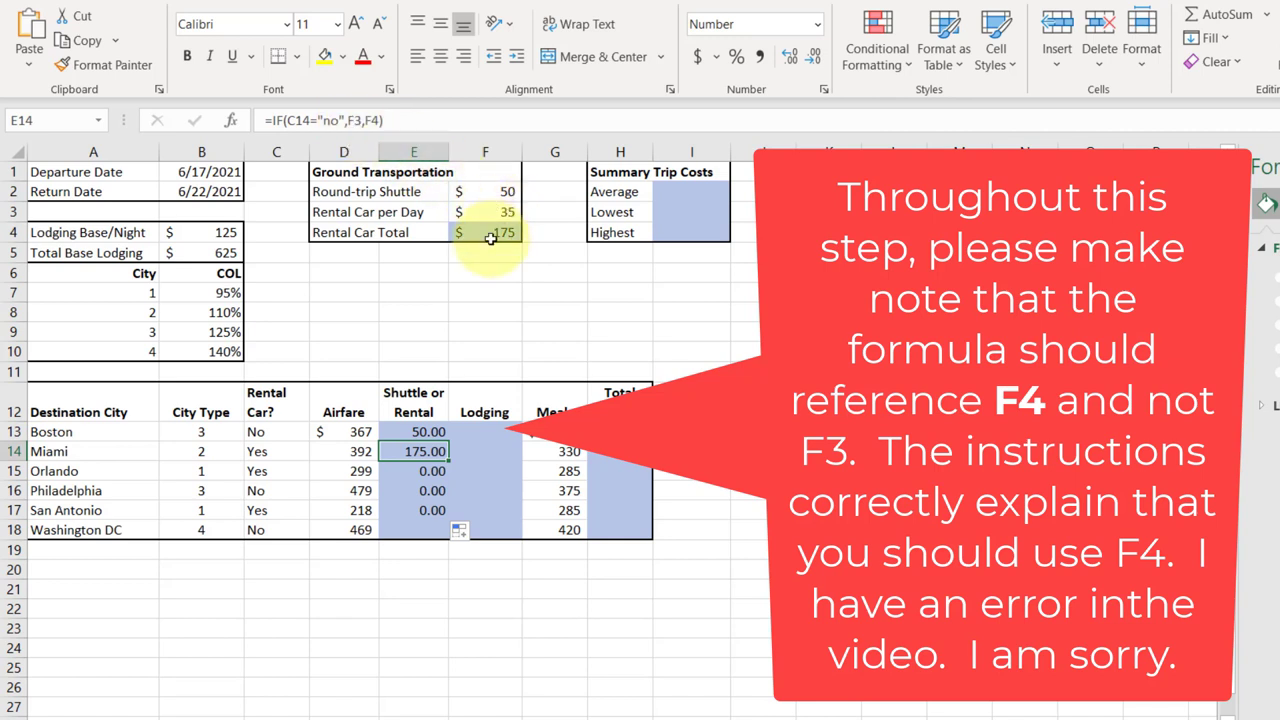
pyautogui.click(432, 472)
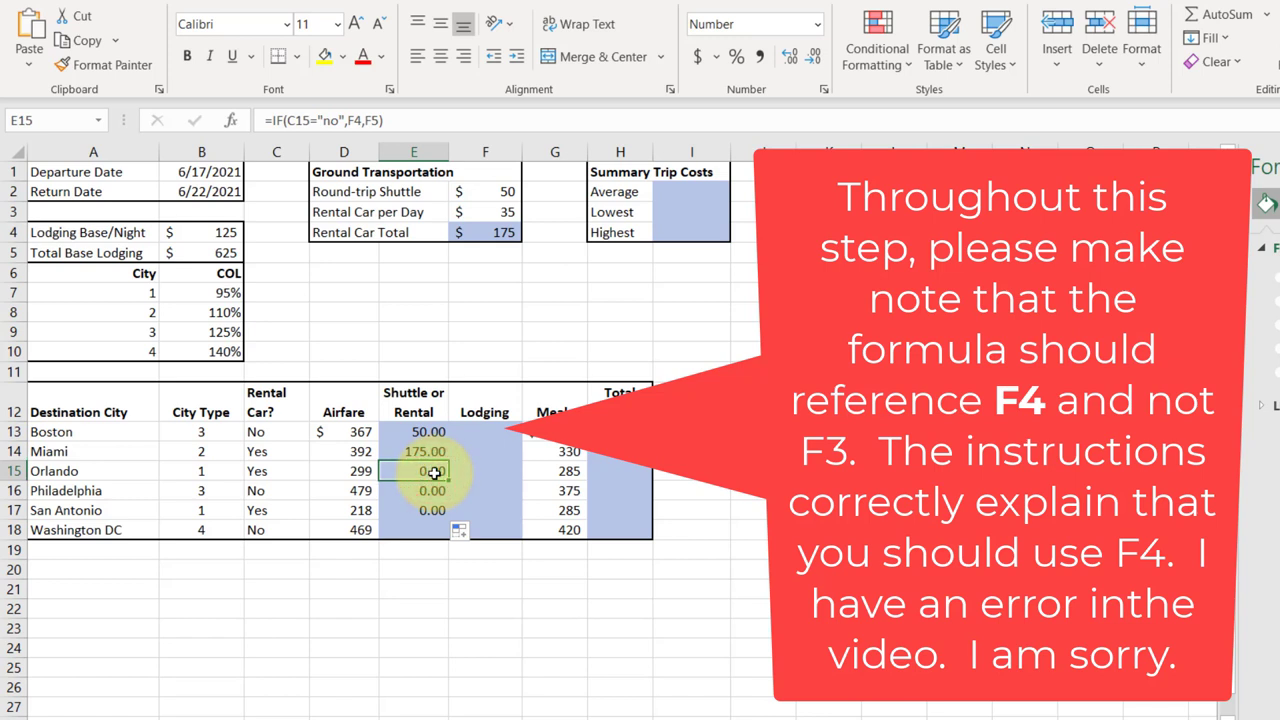
pyautogui.click(429, 493)
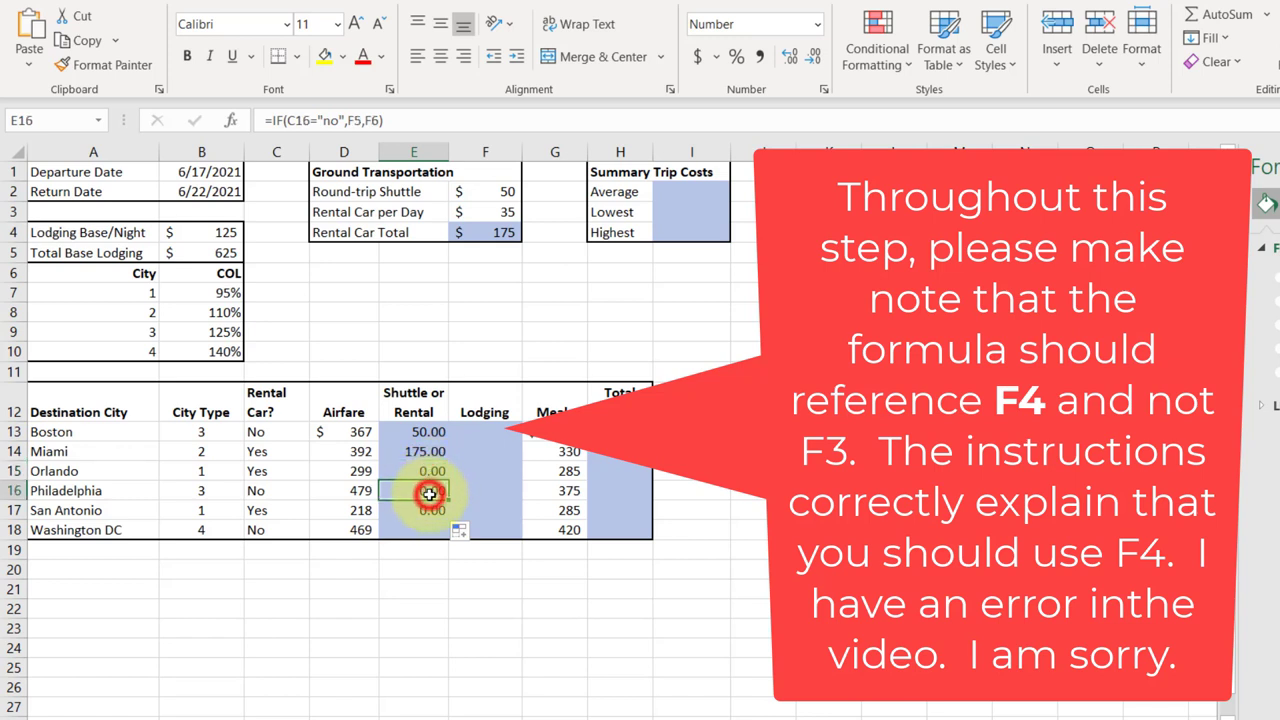
pyautogui.click(428, 508)
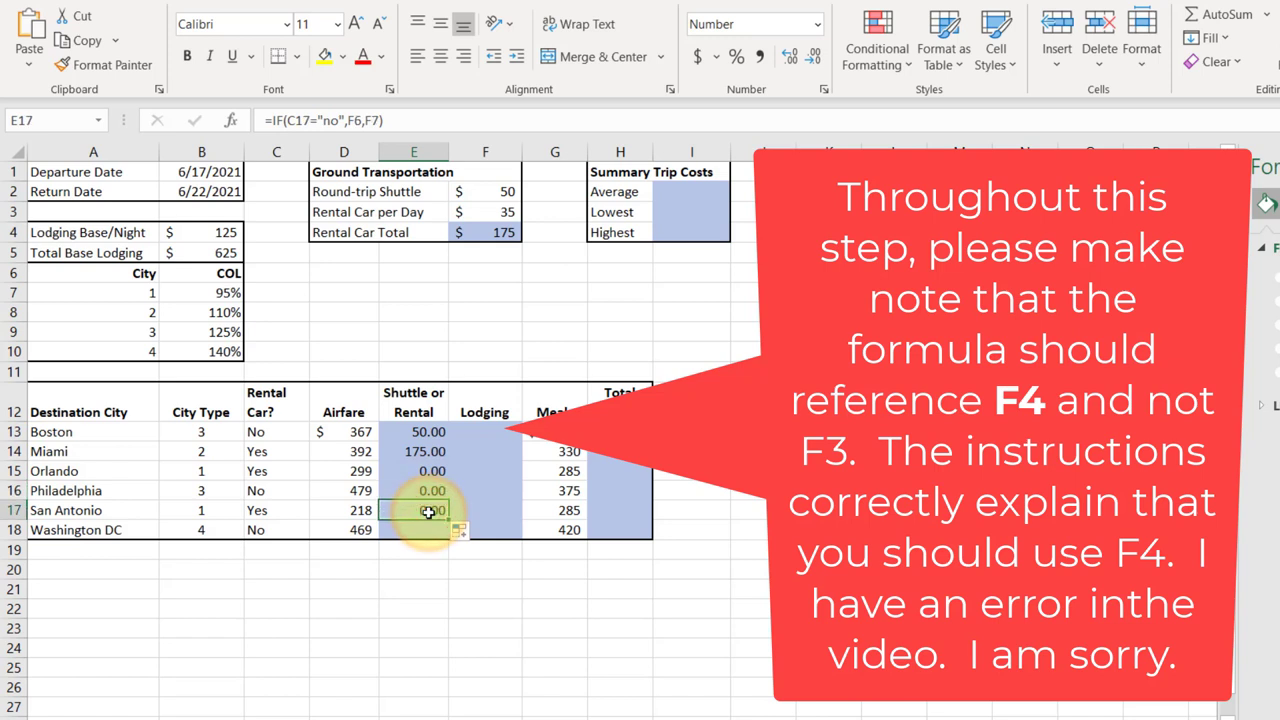
pyautogui.hotkey('ctrl', 'z')
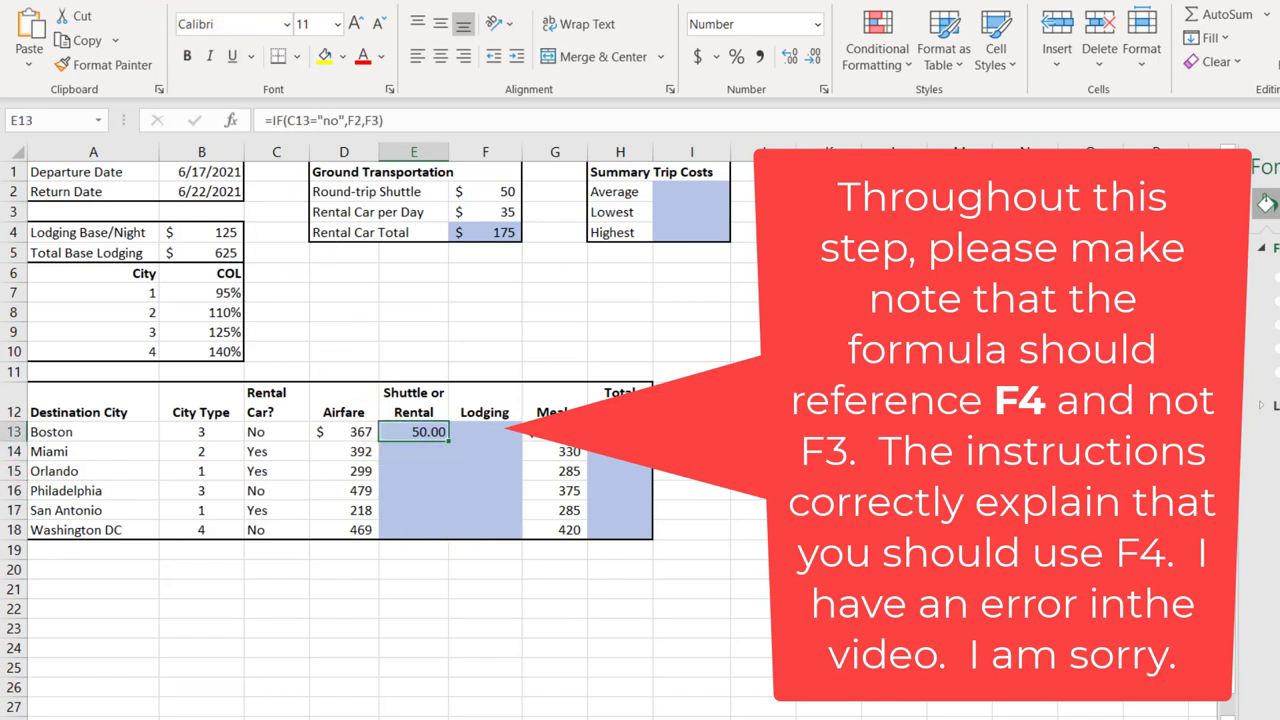
# Step: Reopen the IF function arguments of cell E13 and make the value-if-true reference absolute as $F$2
pyautogui.click(426, 434)
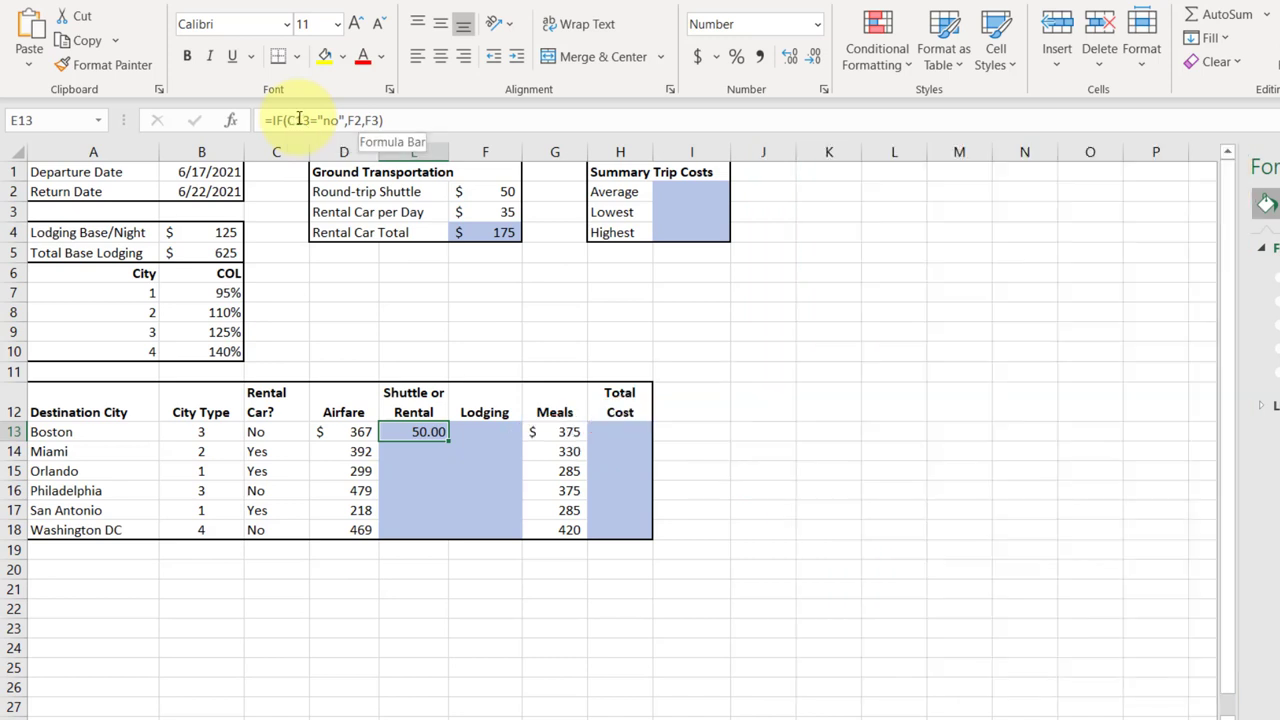
pyautogui.click(230, 122)
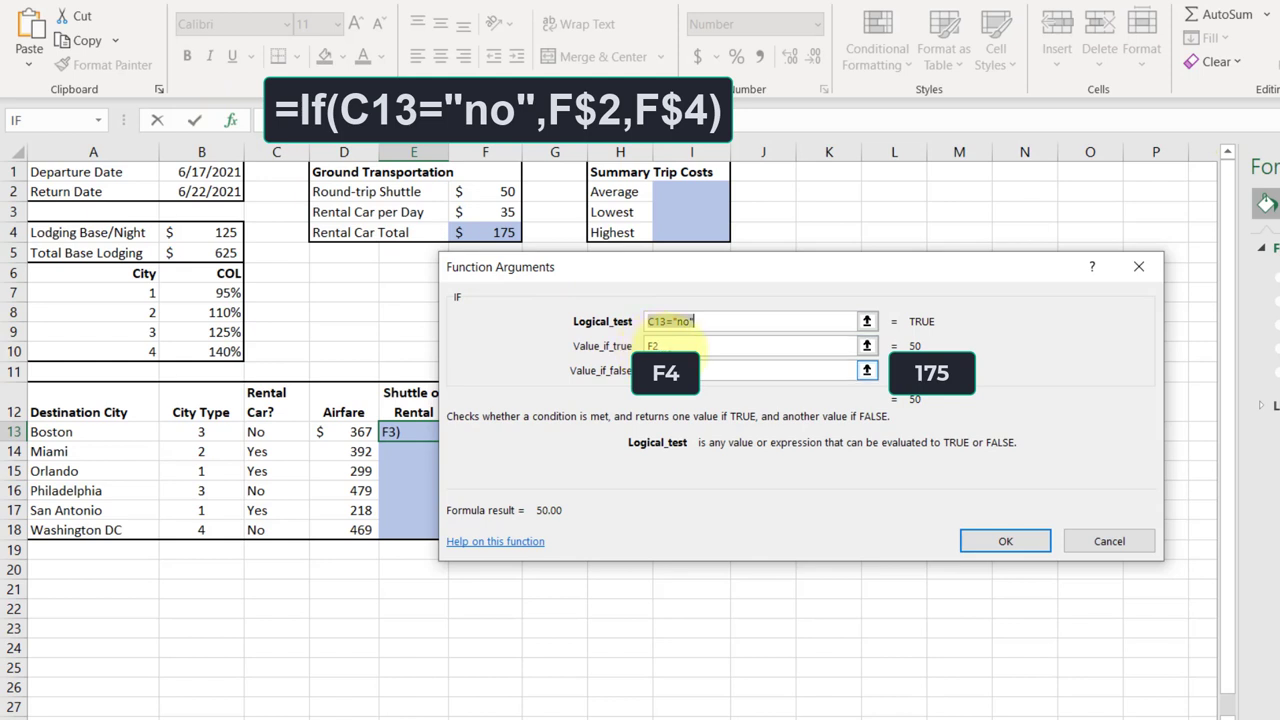
pyautogui.click(675, 346)
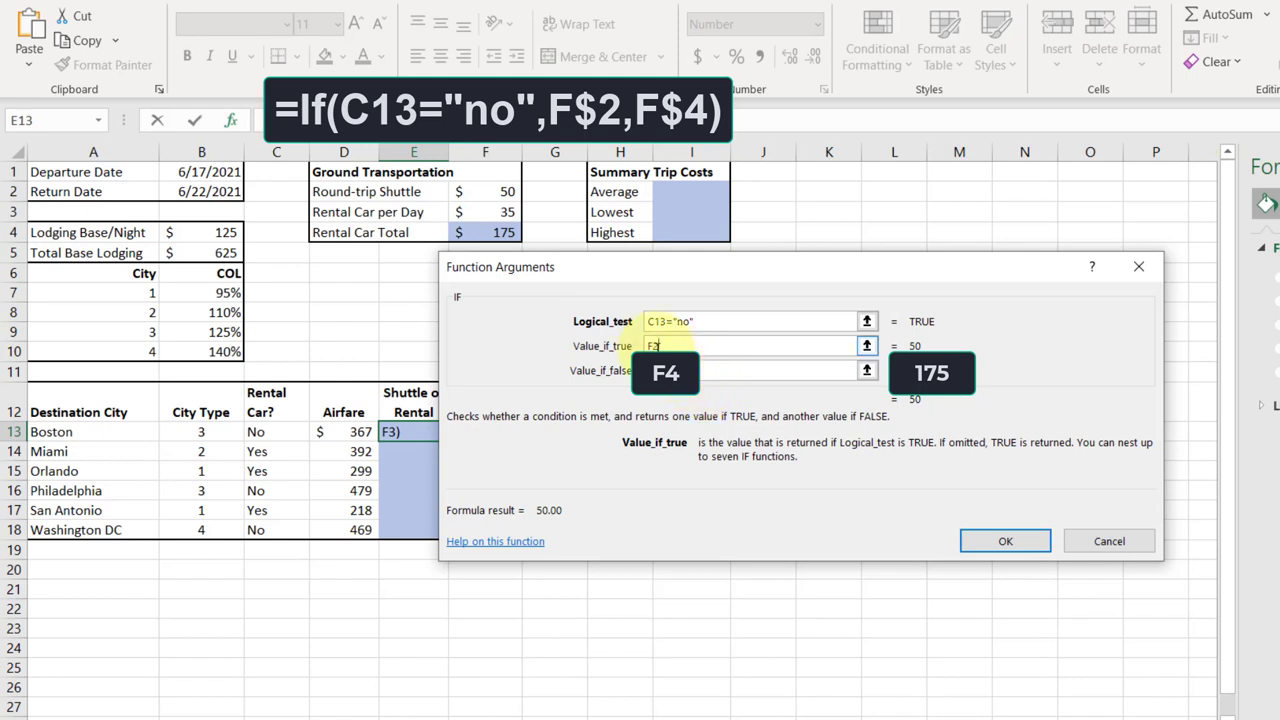
pyautogui.click(649, 345)
pyautogui.write('$')
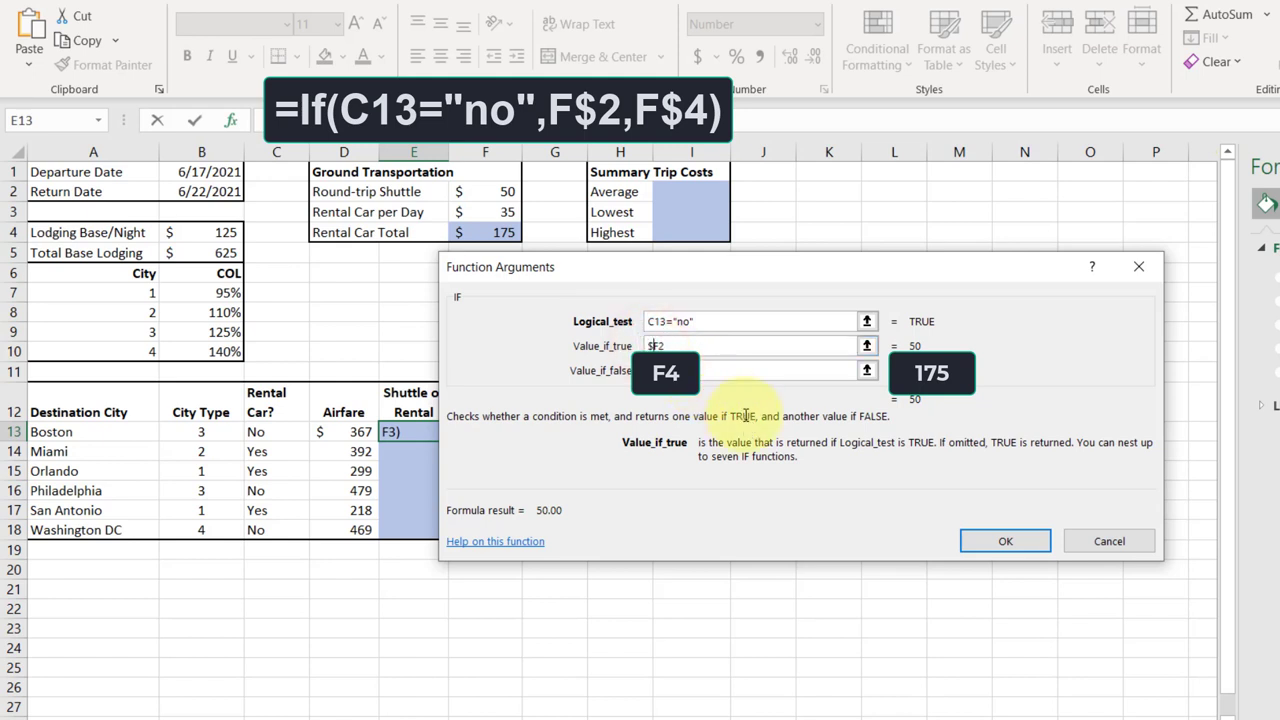
pyautogui.click(659, 346)
pyautogui.write('$')
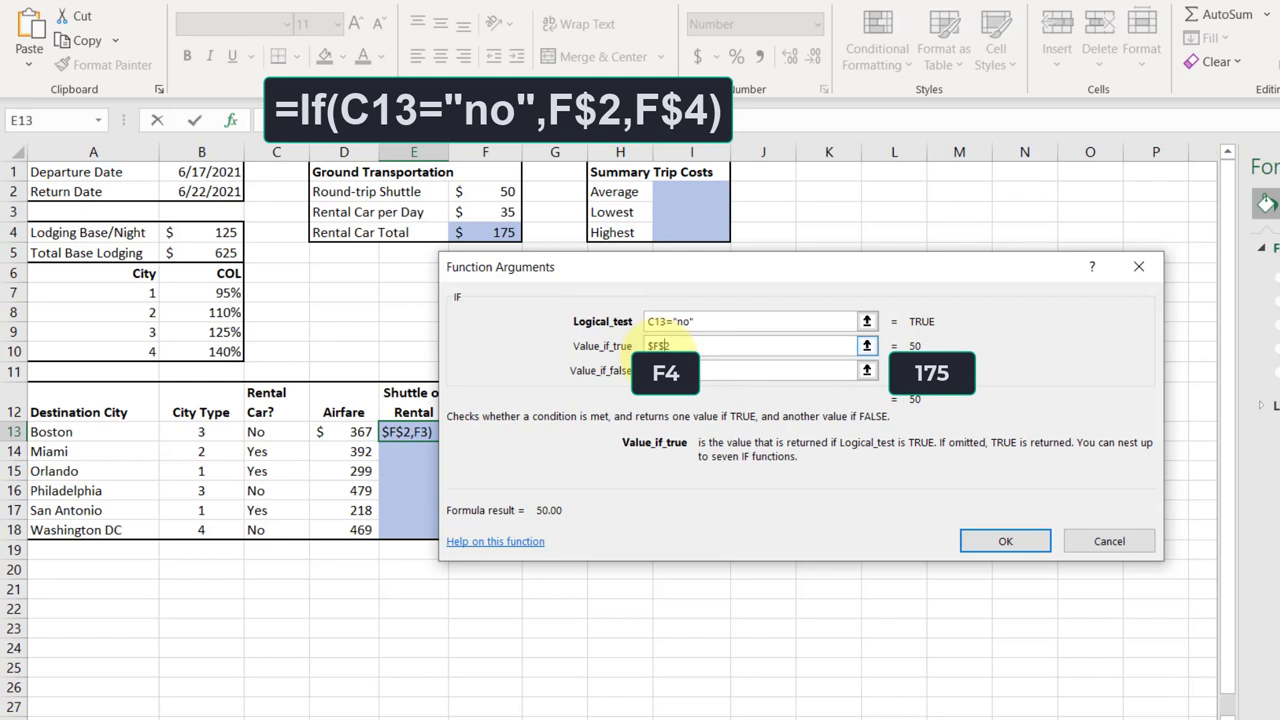
pyautogui.press('Tab')
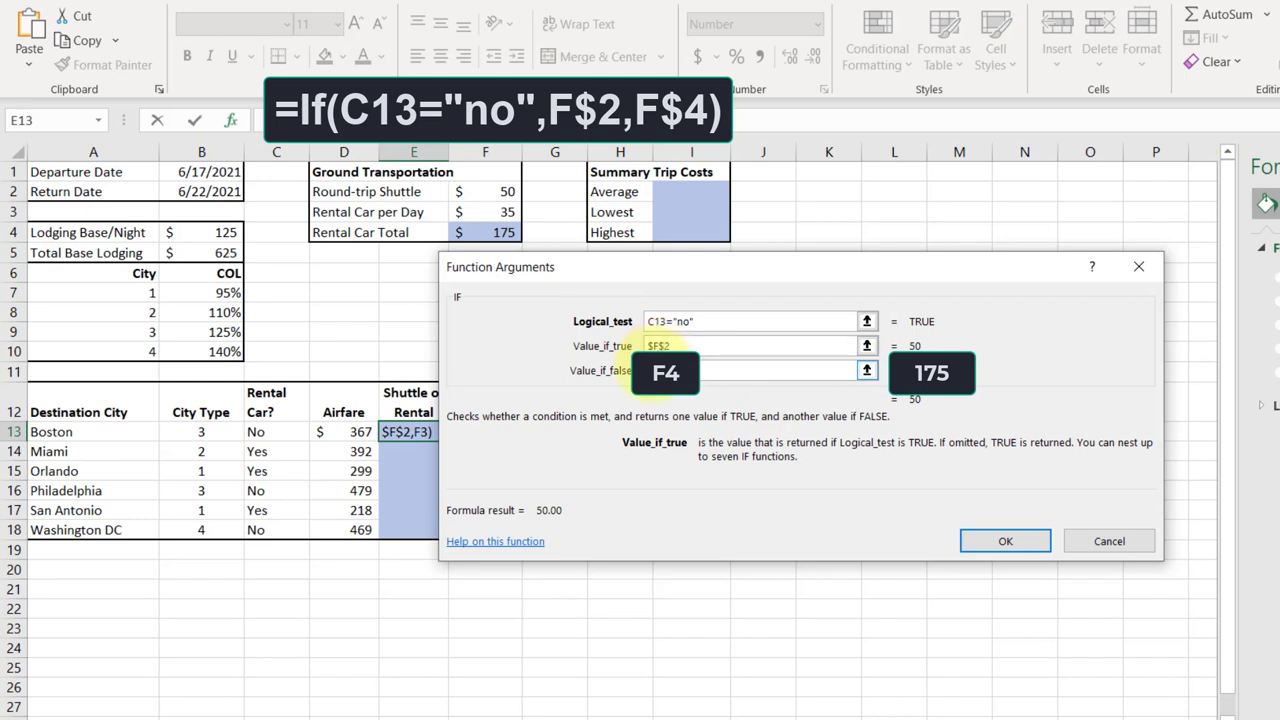
# Step: Make the IF function's value-if-false reference absolute as $F$3 and apply the edited formula to E13
pyautogui.click(648, 369)
pyautogui.write('$')
pyautogui.click(660, 370)
pyautogui.write('$F$')
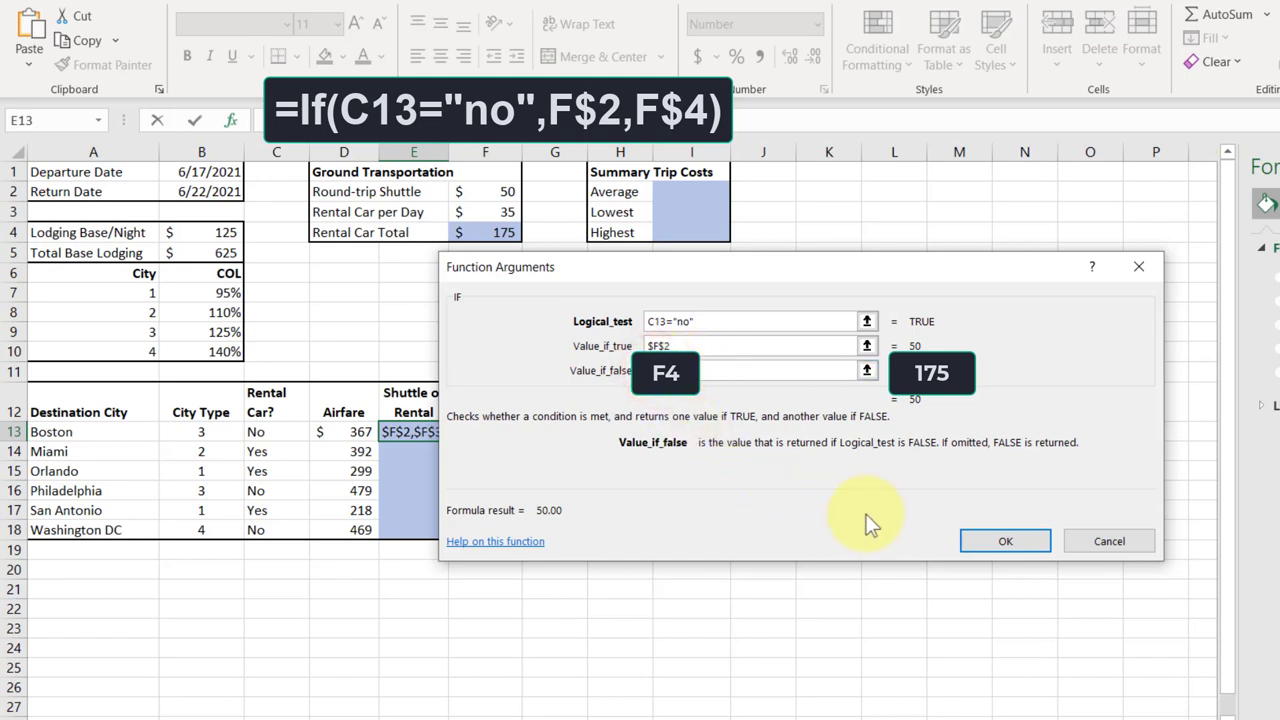
pyautogui.click(1034, 543)
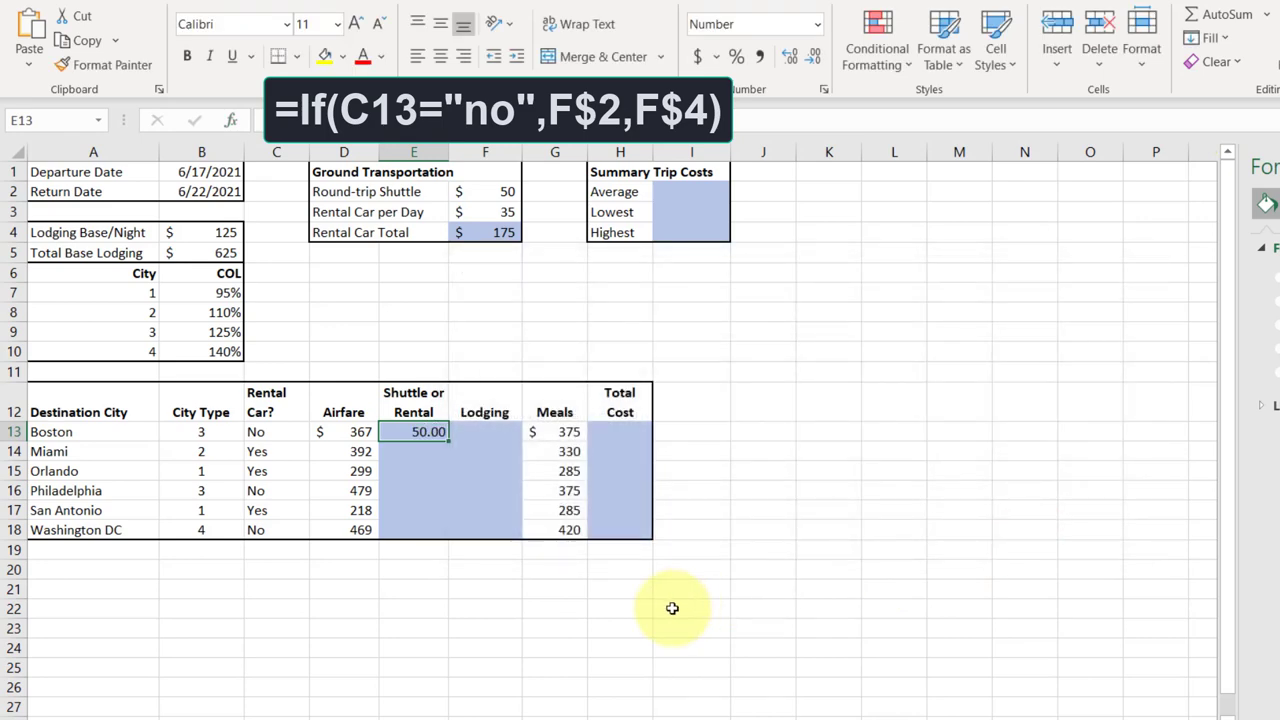
# Step: Try filling the absolute-reference formula from E13 down through E17, and undo the fill
pyautogui.moveTo(449, 441); pyautogui.dragTo(446, 493)
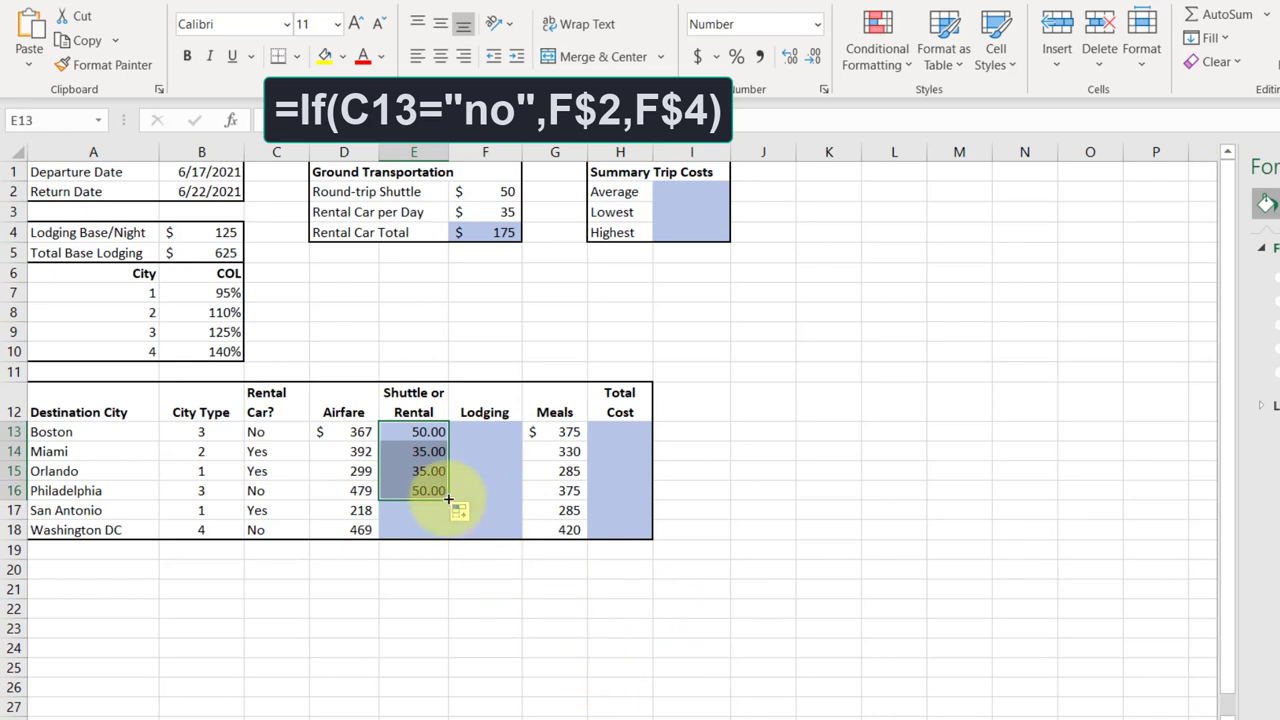
pyautogui.moveTo(449, 497); pyautogui.dragTo(449, 518)
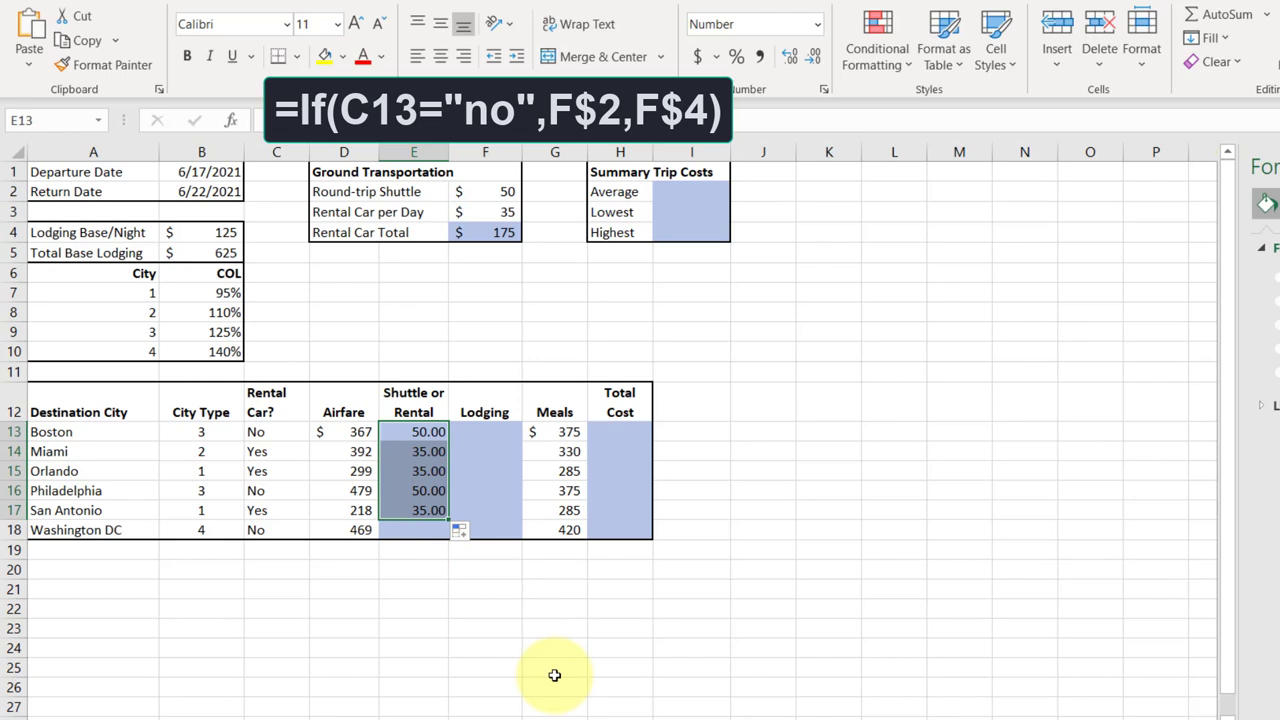
pyautogui.hotkey('ctrl', 'z')
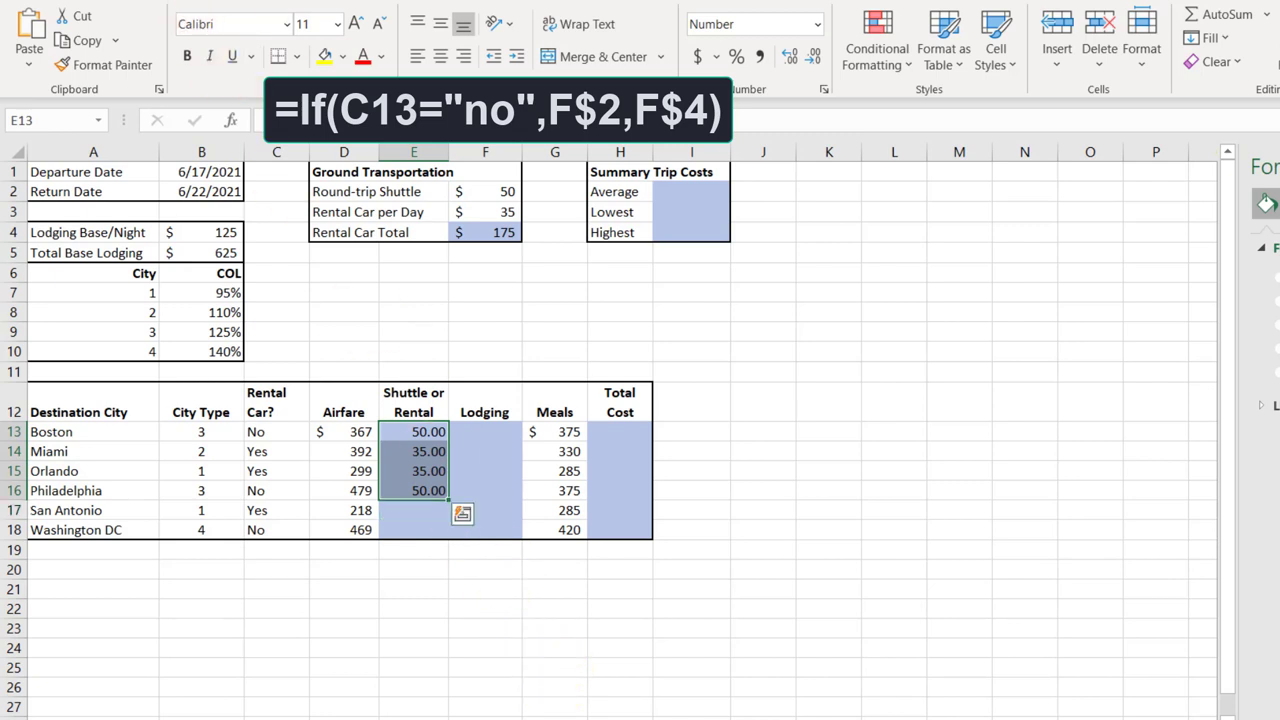
pyautogui.hotkey('ctrl', 'z')
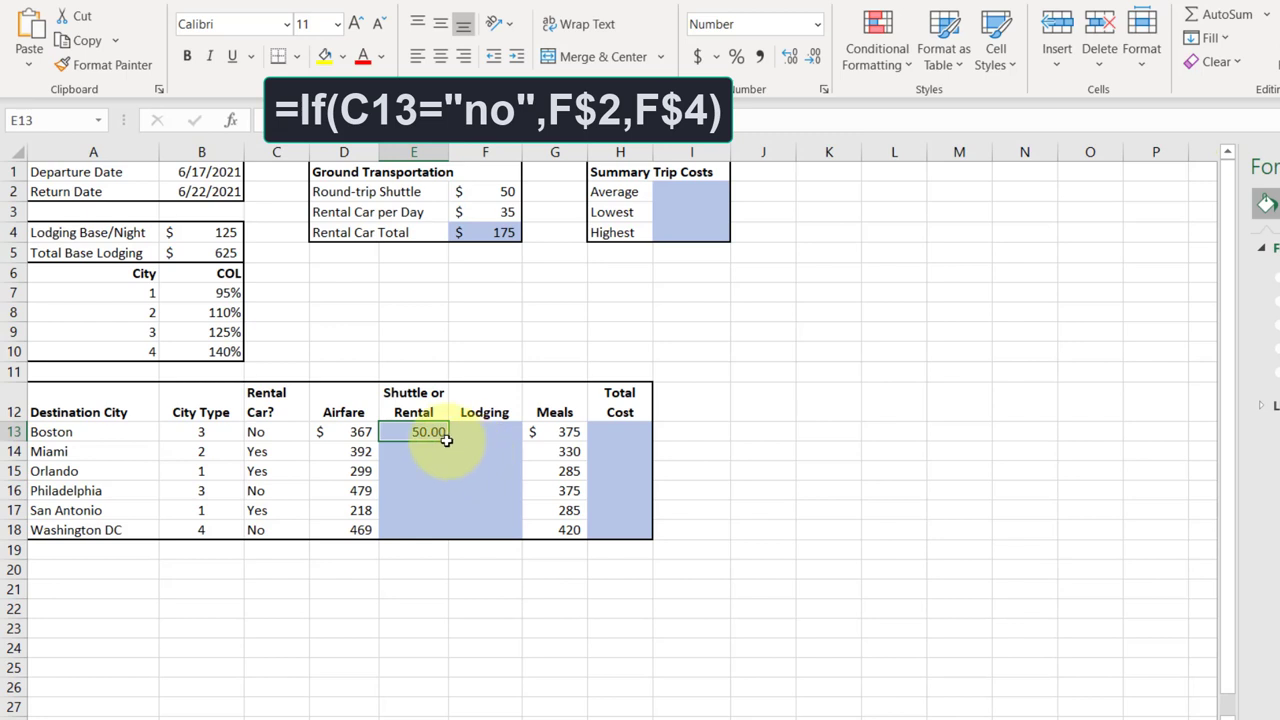
# Step: Try filling the Shuttle or Rental formula from E13 down through E18, and undo the fill
pyautogui.moveTo(448, 441); pyautogui.dragTo(459, 542)
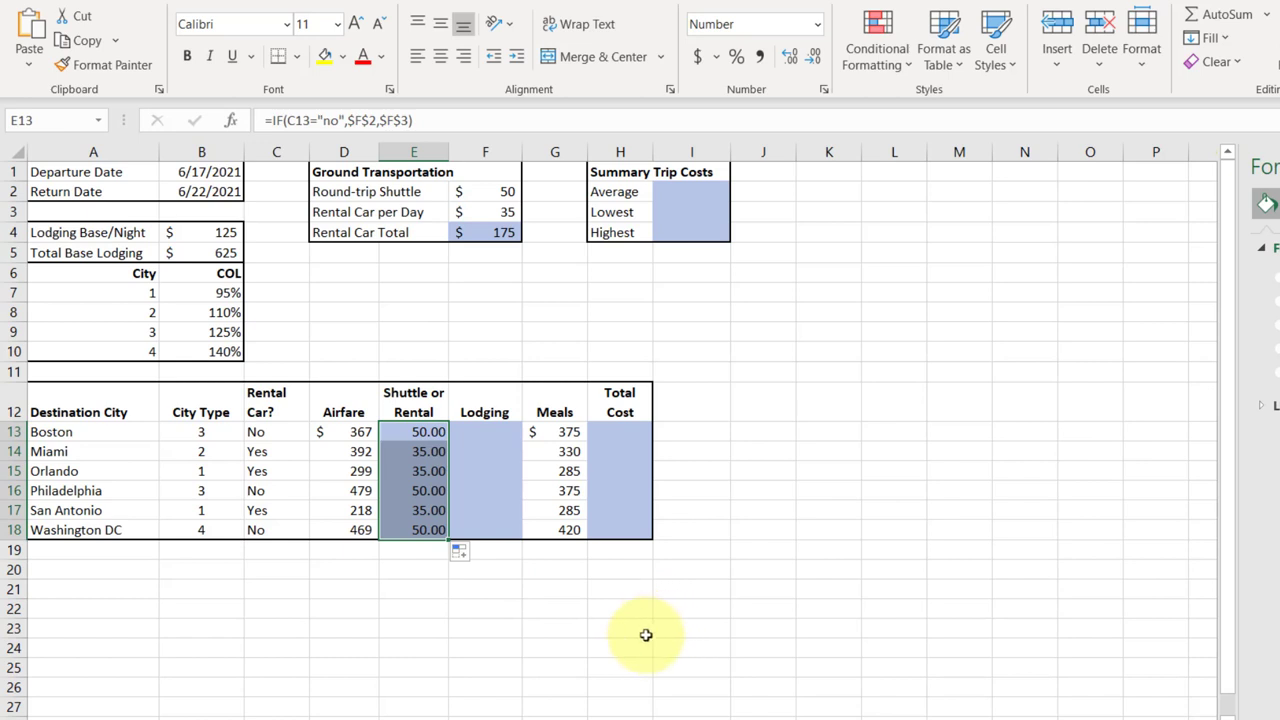
pyautogui.click(625, 660)
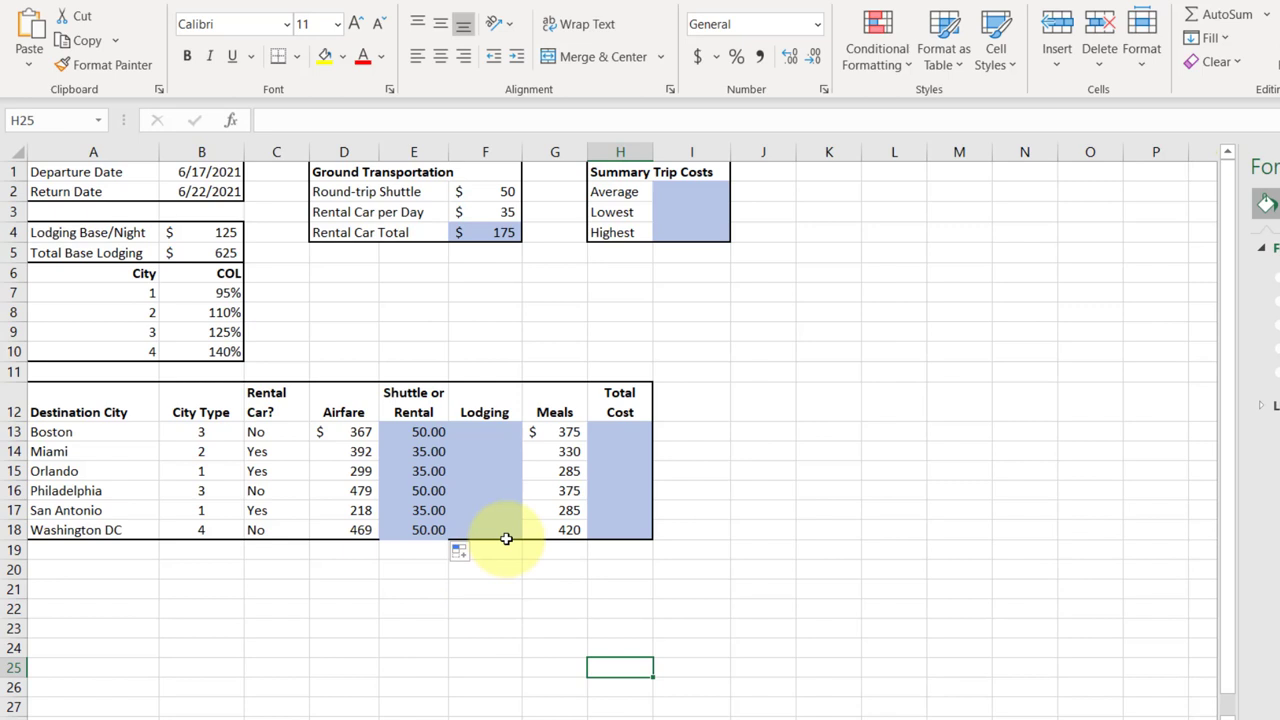
pyautogui.click(430, 430)
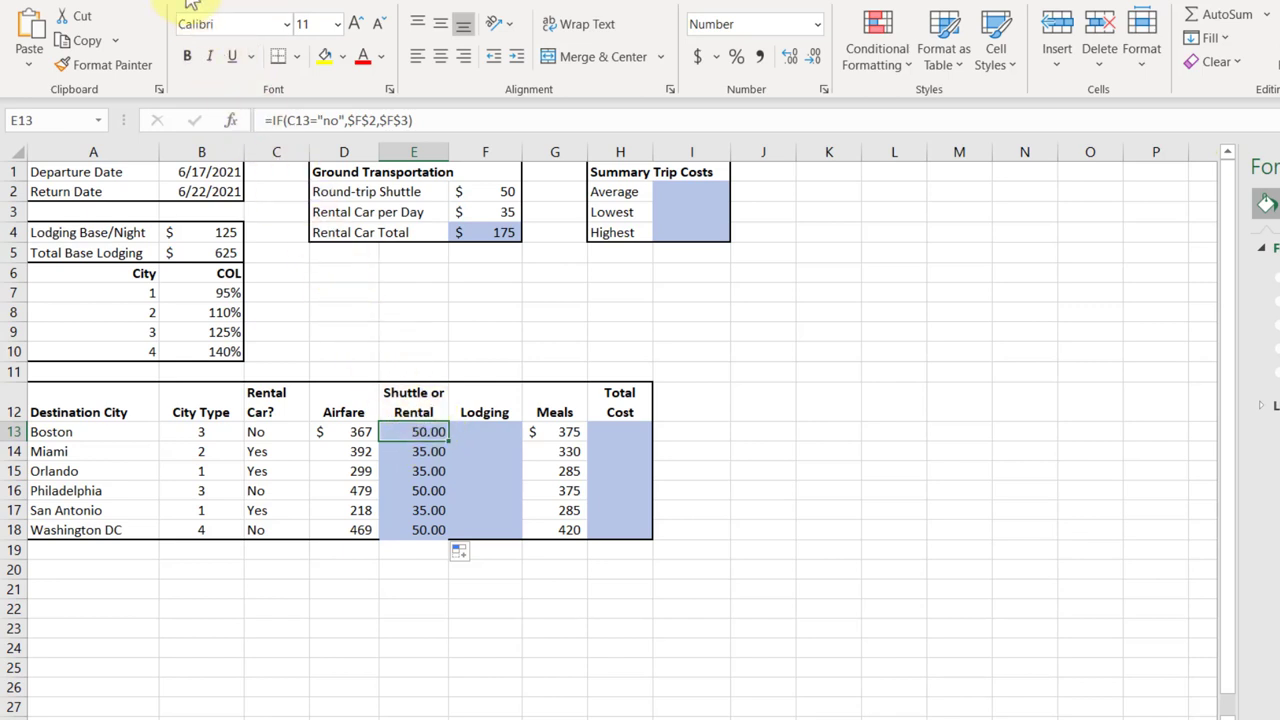
pyautogui.hotkey('ctrl', 'z')
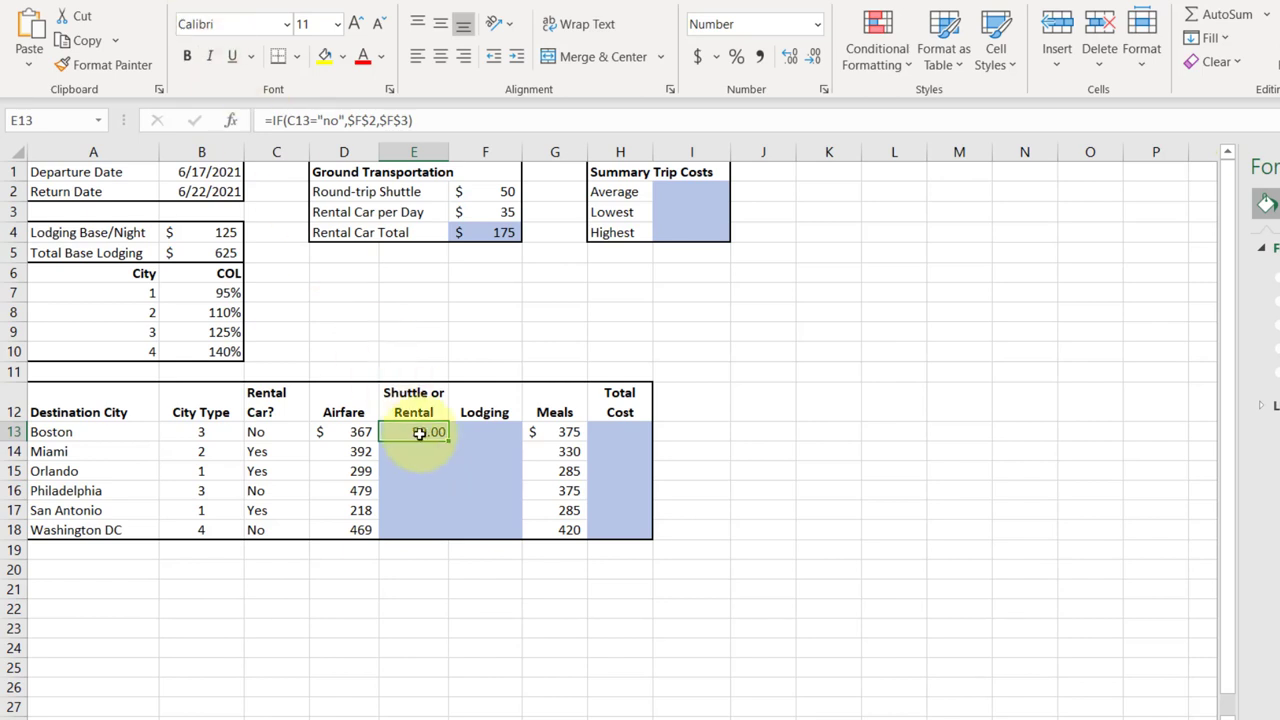
# Step: Copy the formula in E13 and paste only the formulas into E14:E18, then clear the copy selection
pyautogui.click(82, 40)
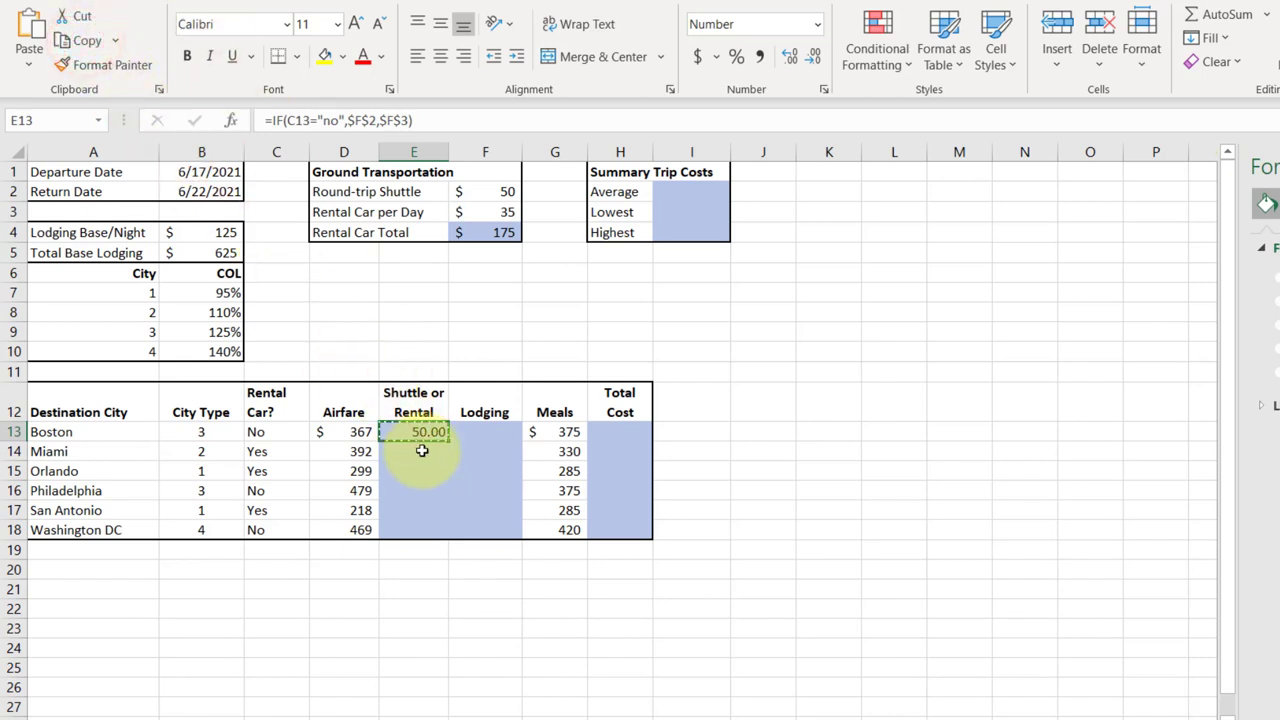
pyautogui.moveTo(422, 451); pyautogui.dragTo(418, 523)
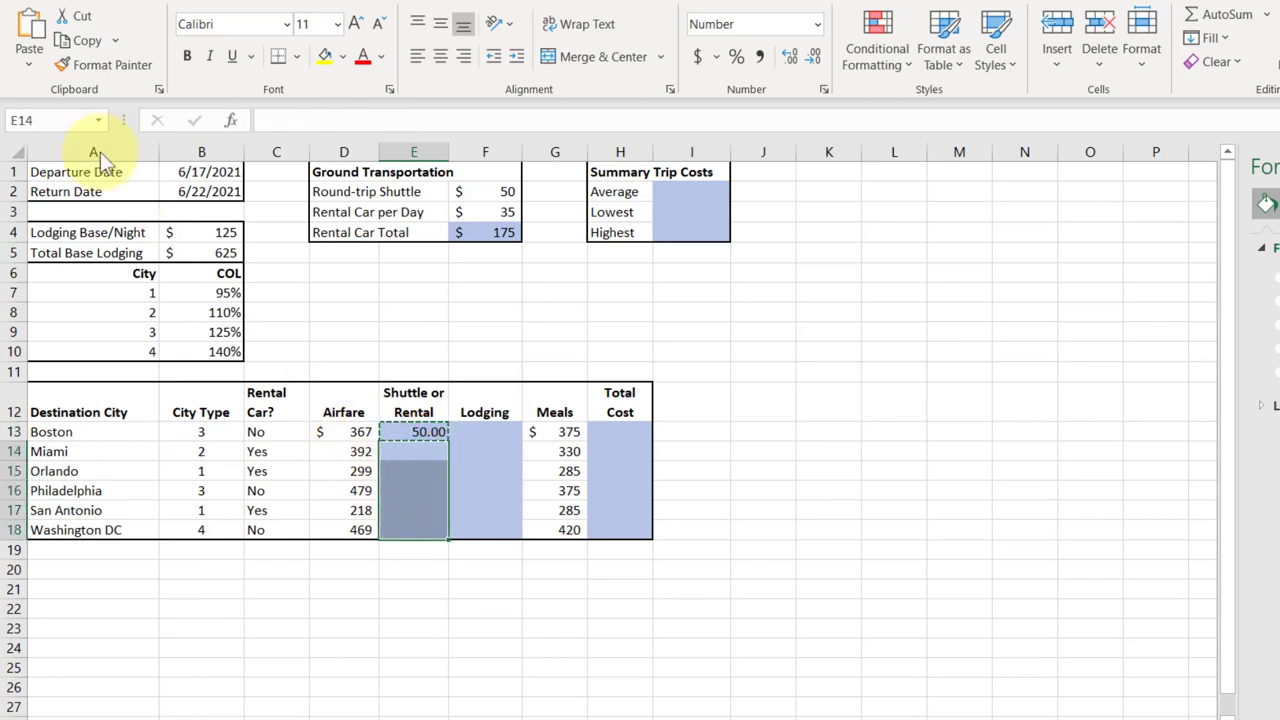
pyautogui.click(30, 70)
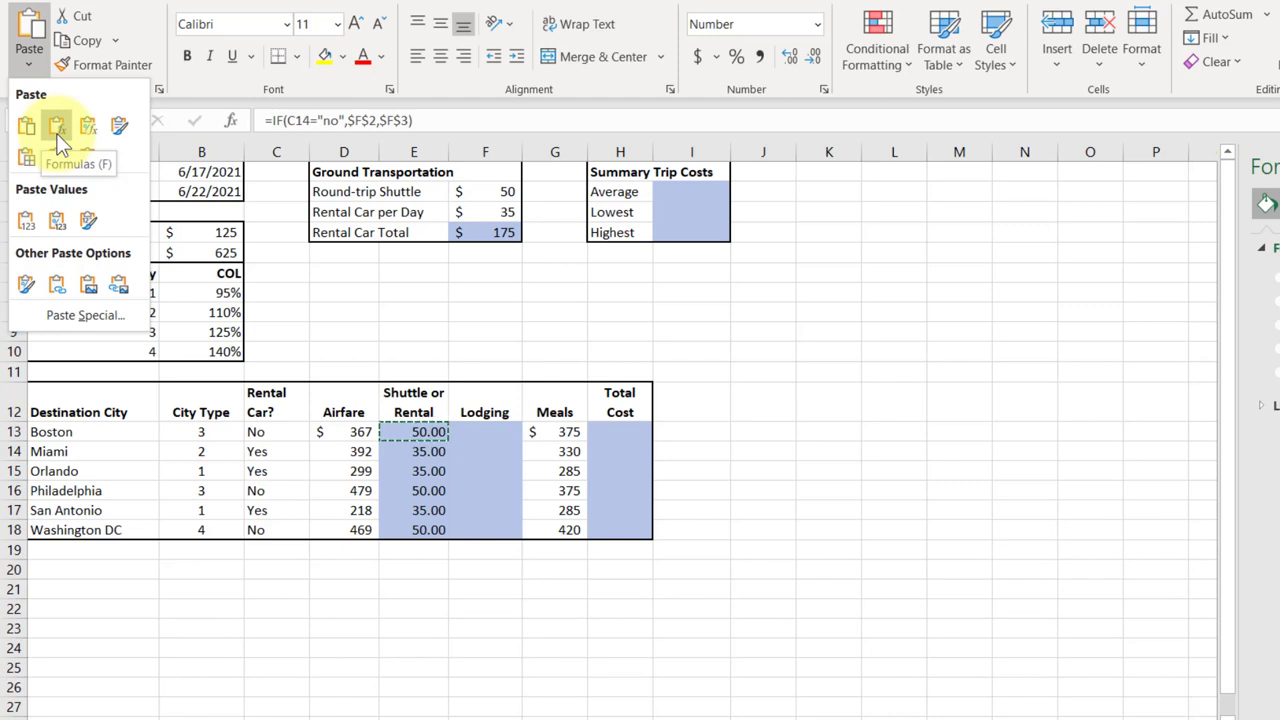
pyautogui.click(57, 134)
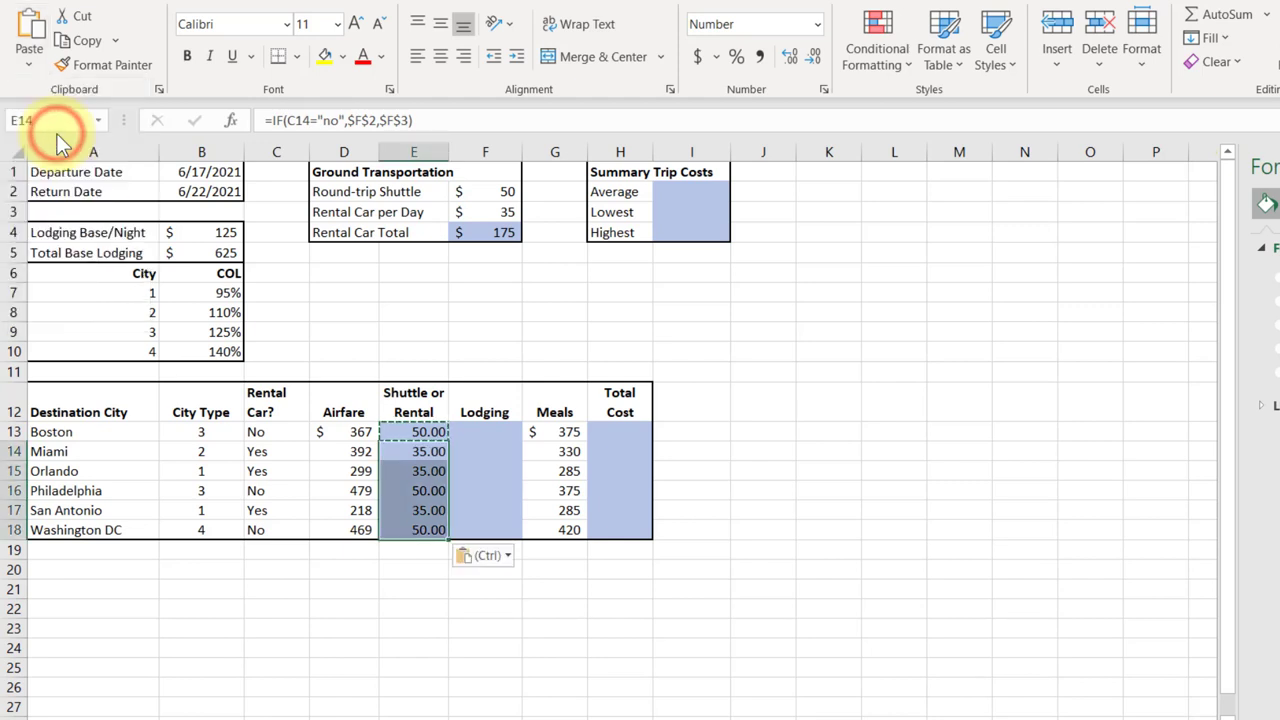
pyautogui.click(427, 630)
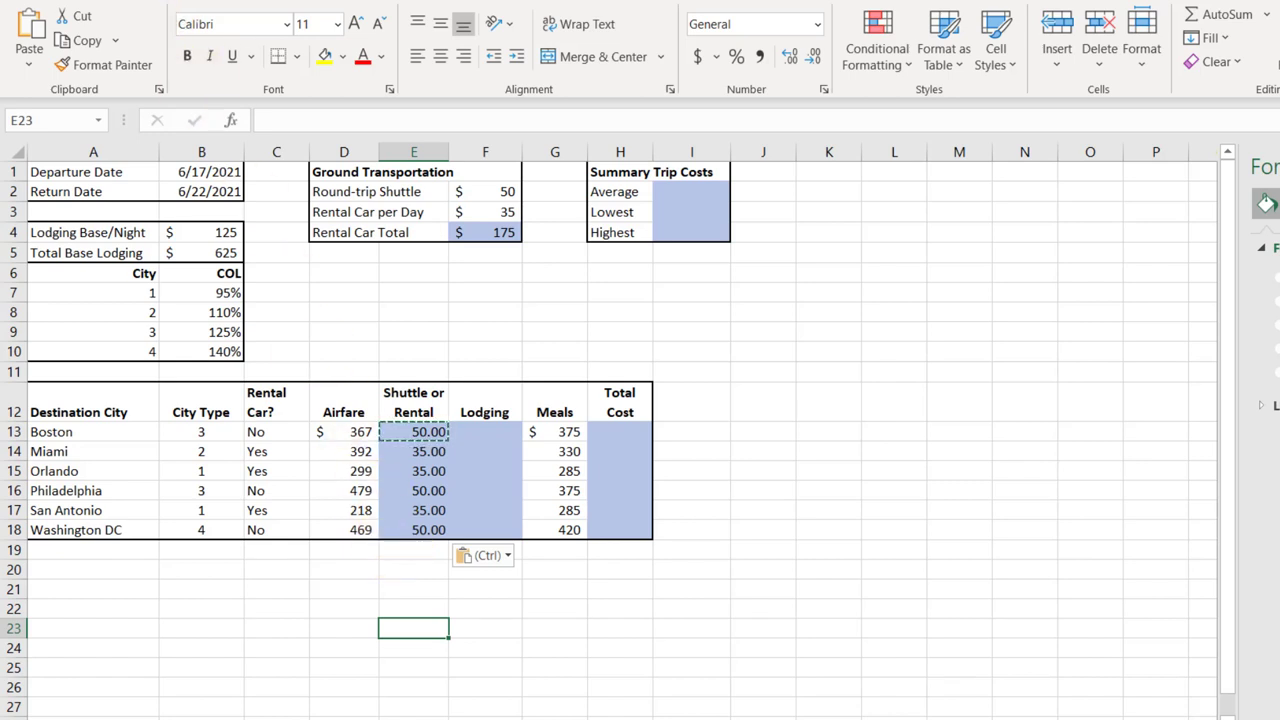
pyautogui.press('Escape')
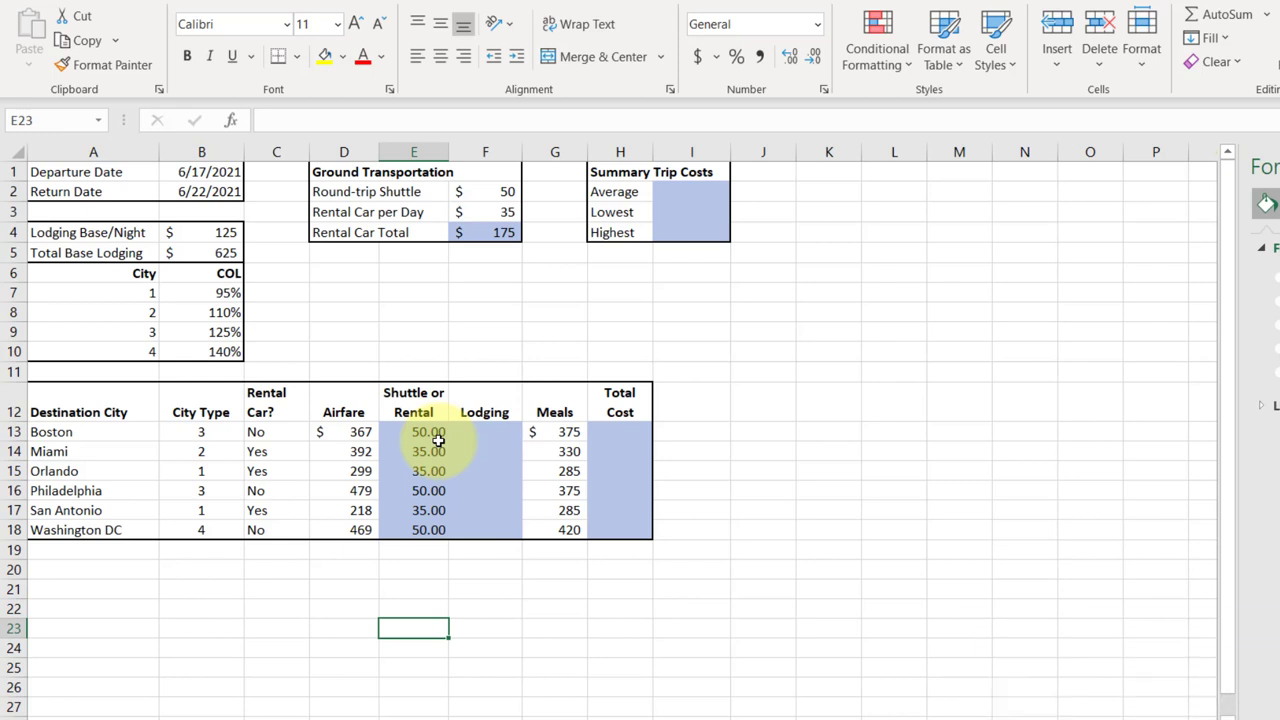
# Step: Switch to the Word instructions and read step 22 on the F13 VLOOKUP, its lookup range and the cells to copy to
pyautogui.click(1005, 716)
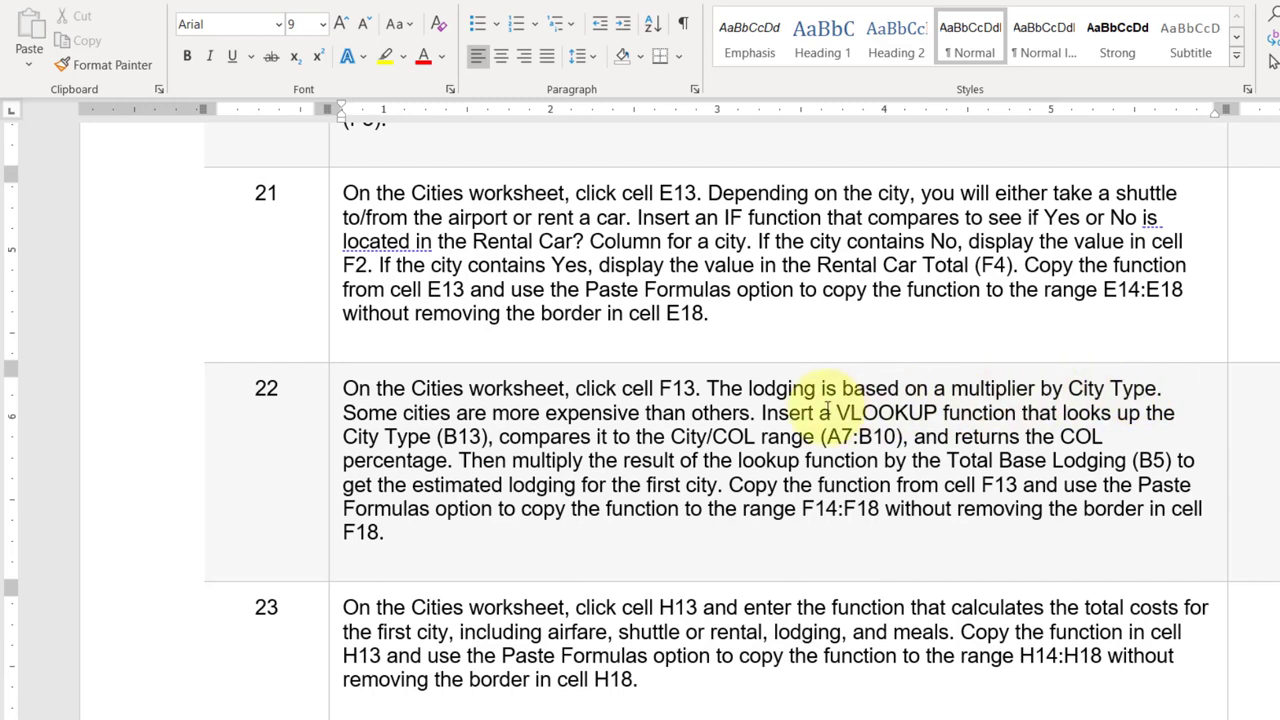
pyautogui.click(828, 410)
pyautogui.moveTo(828, 410); pyautogui.dragTo(937, 412)
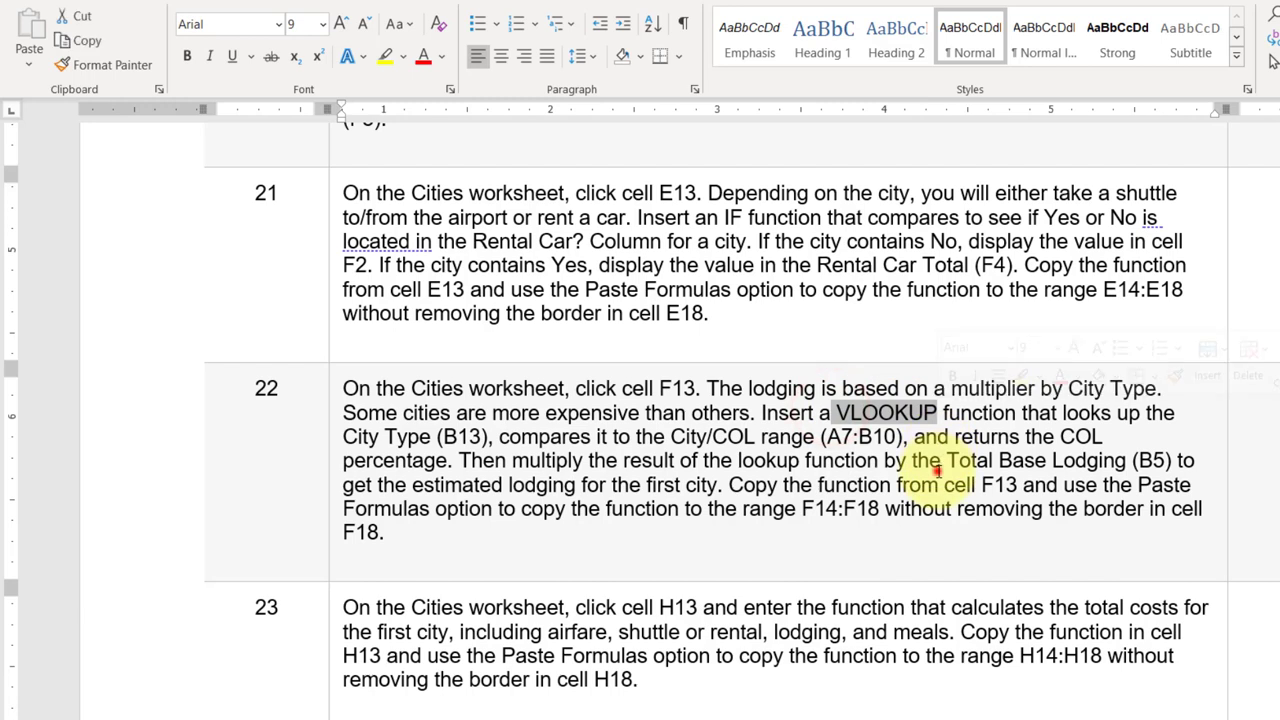
pyautogui.click(939, 468)
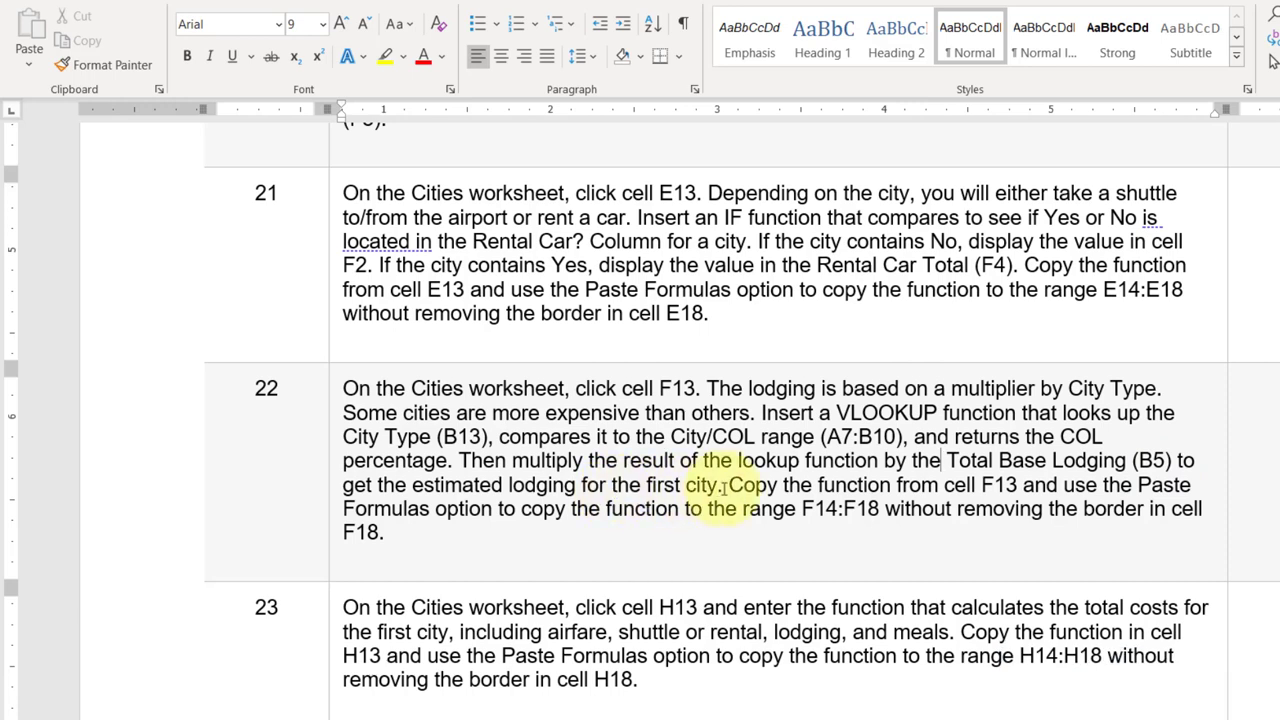
pyautogui.moveTo(730, 486); pyautogui.dragTo(1017, 485)
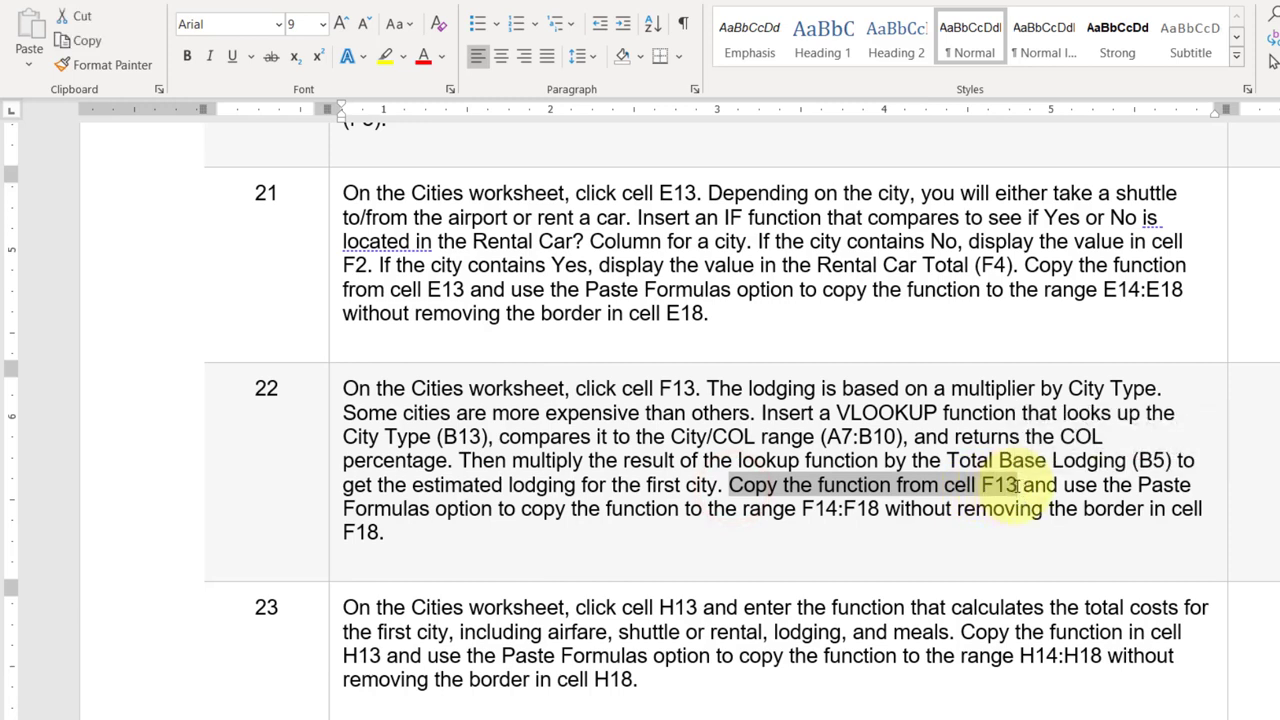
pyautogui.moveTo(803, 510); pyautogui.dragTo(884, 510)
pyautogui.click(915, 510)
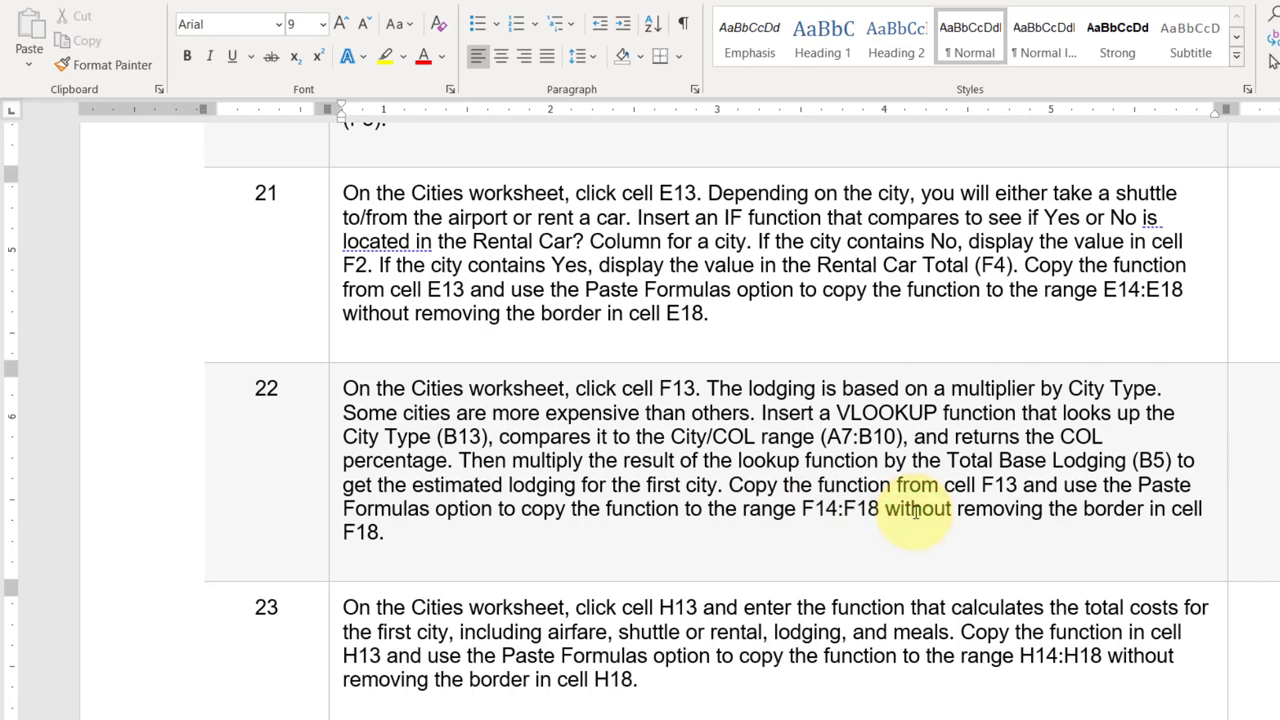
pyautogui.moveTo(656, 388); pyautogui.dragTo(672, 389)
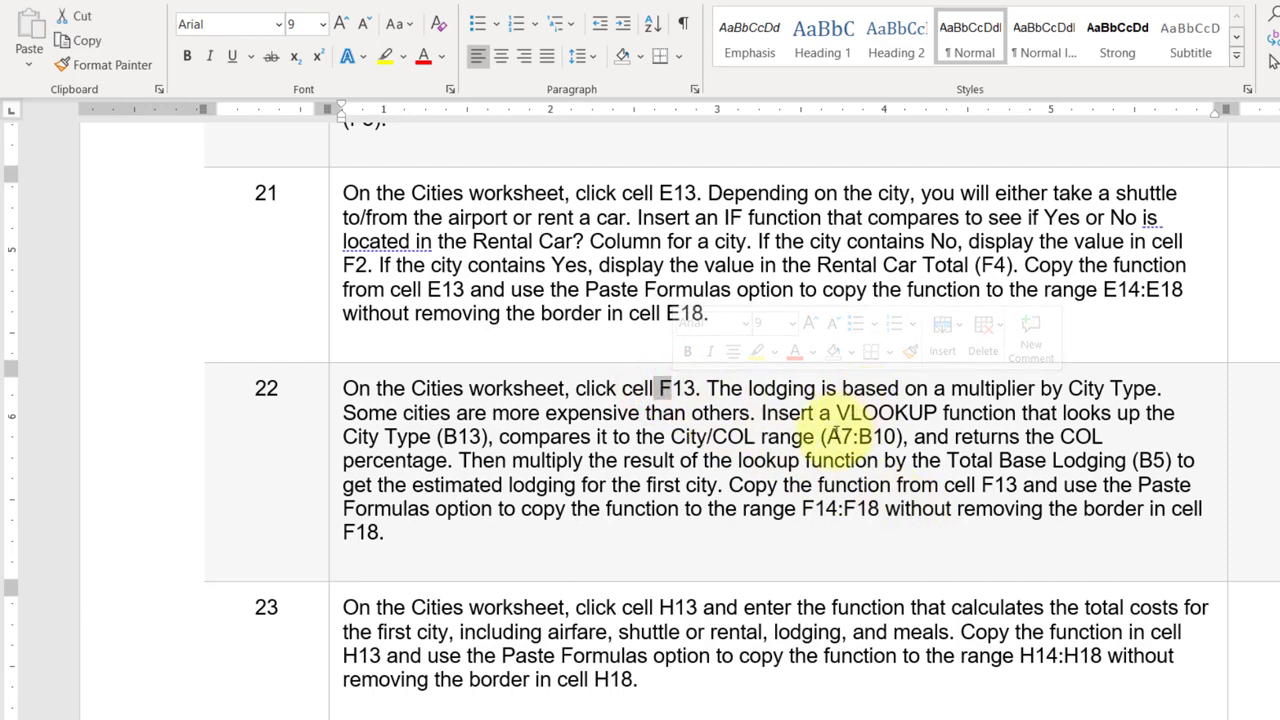
pyautogui.moveTo(827, 437); pyautogui.dragTo(893, 437)
pyautogui.click(851, 432)
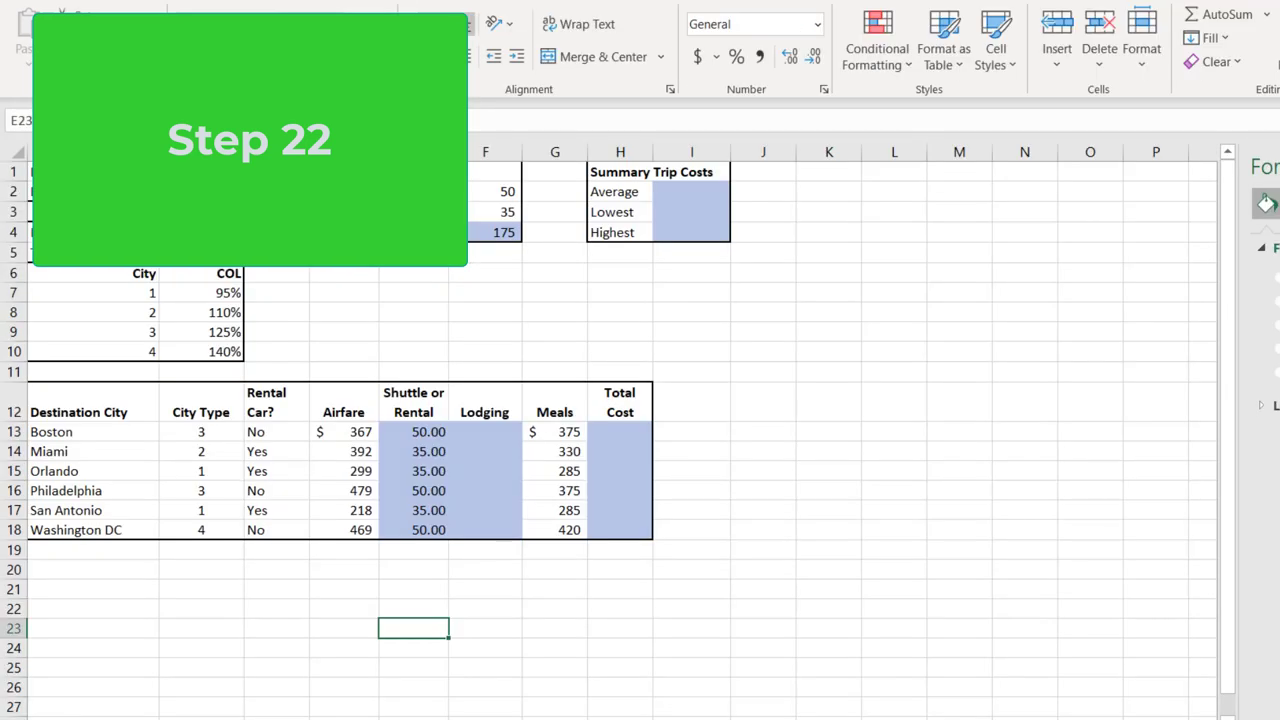
# Step: Examine the Boston row's Airfare, Shuttle or Rental, Lodging and Meals cells that feed its Total Cost
pyautogui.click(495, 432)
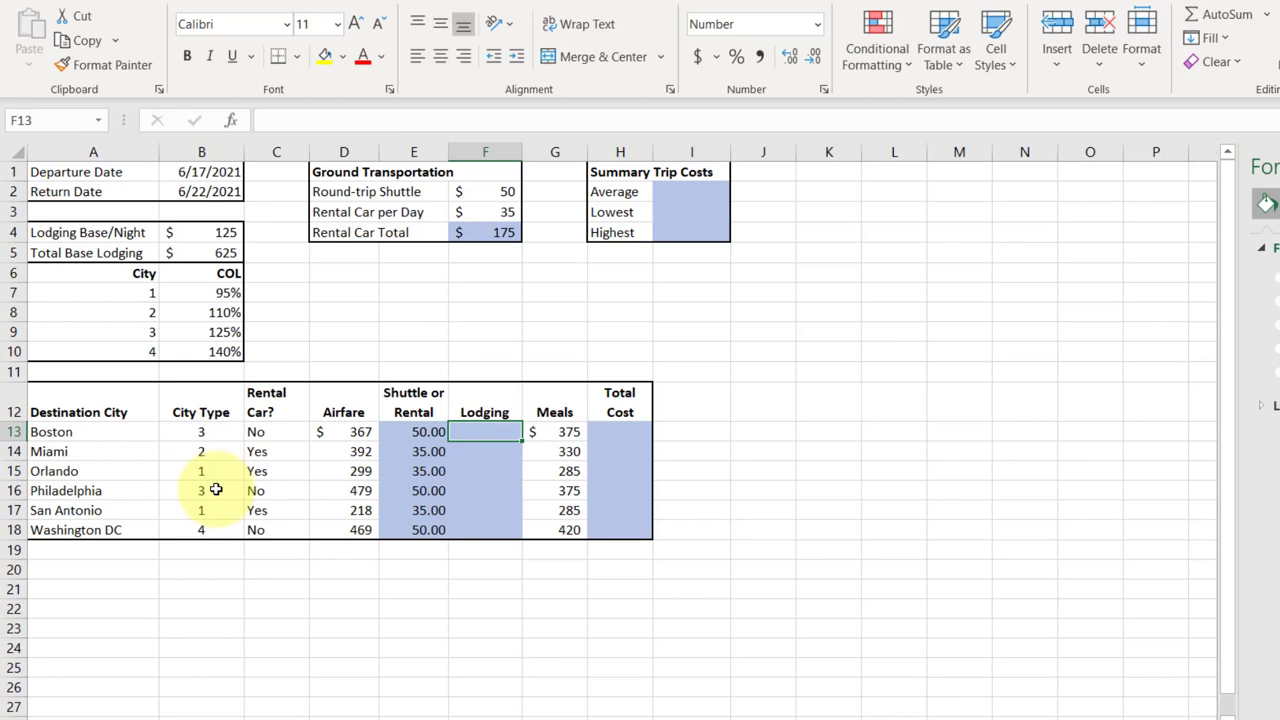
pyautogui.moveTo(263, 470); pyautogui.dragTo(272, 416)
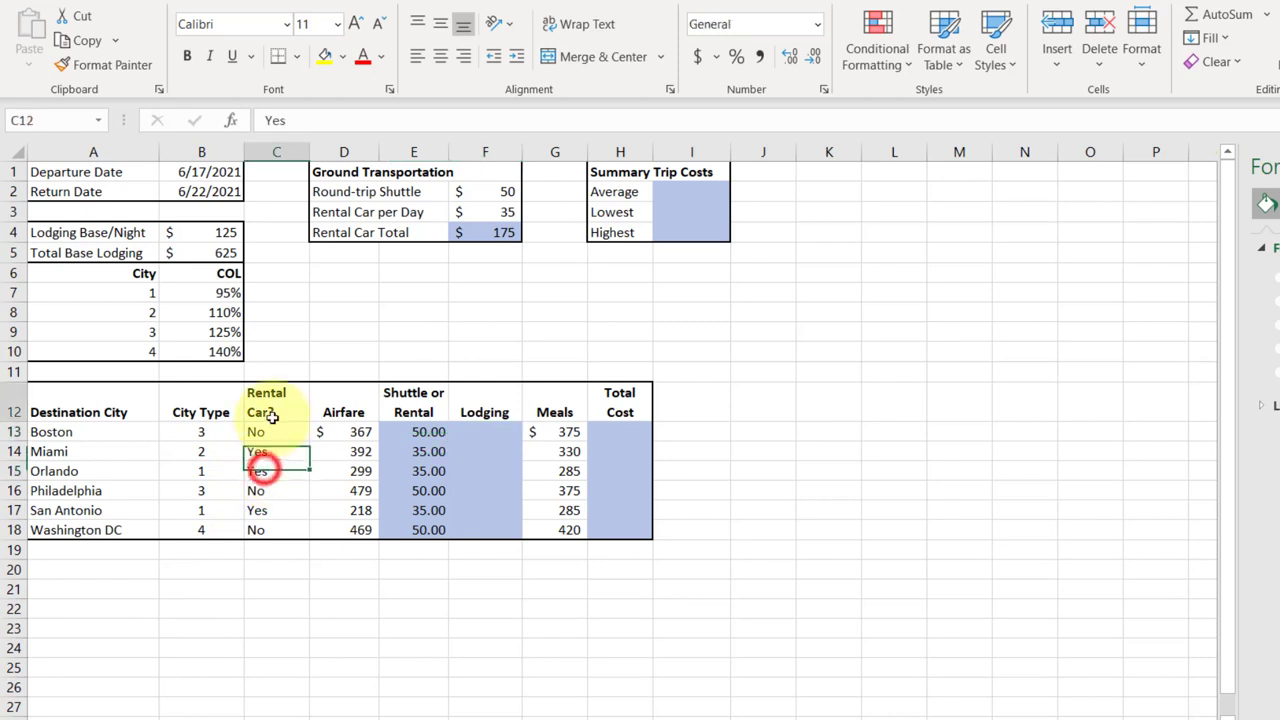
pyautogui.click(277, 471)
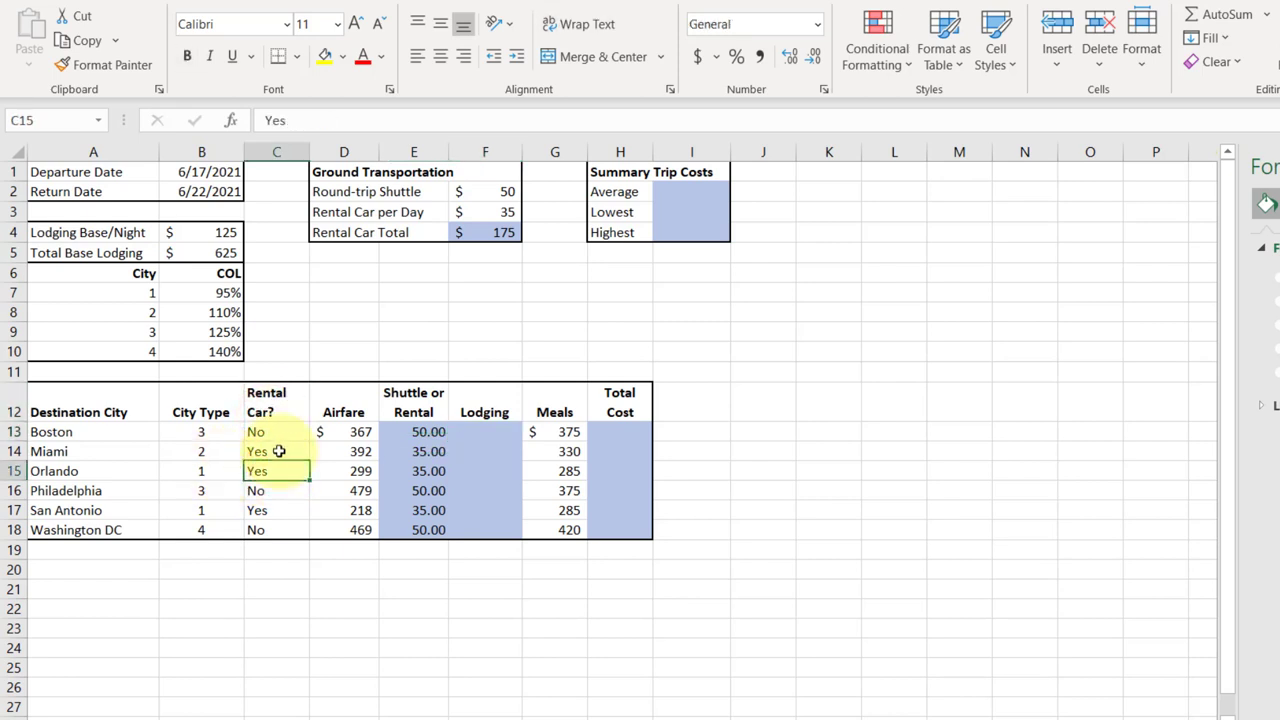
pyautogui.click(348, 434)
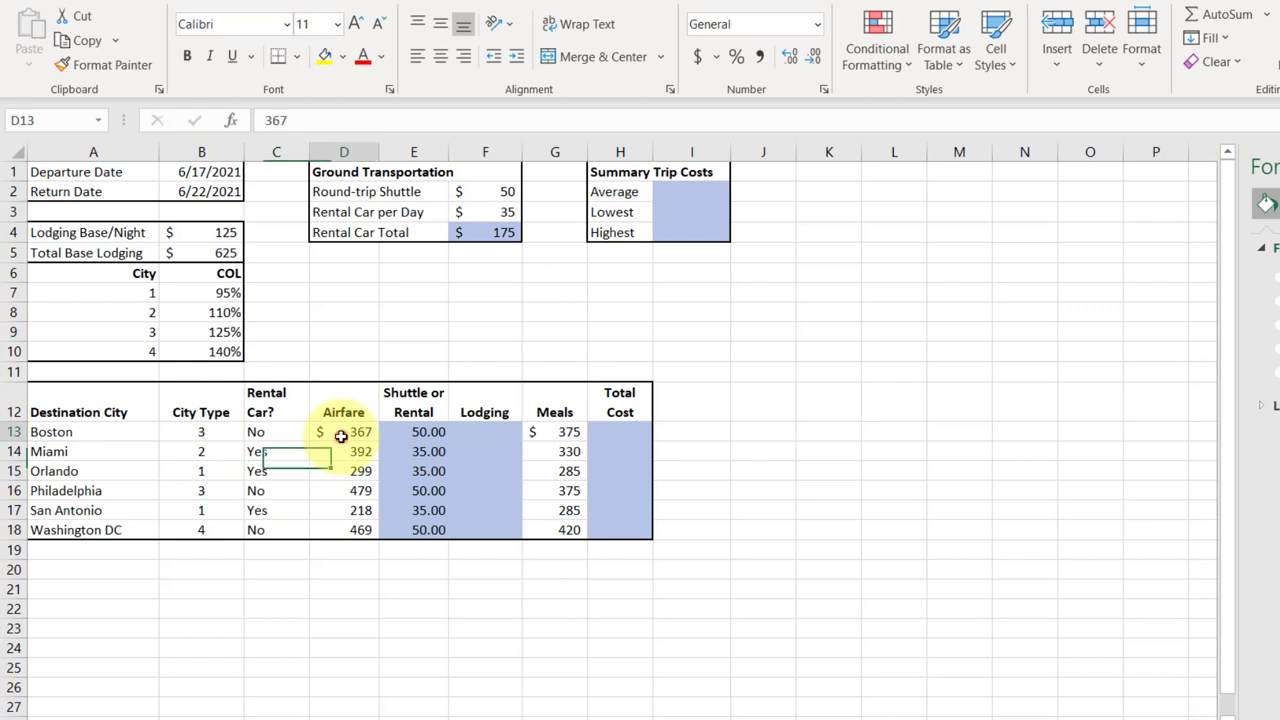
pyautogui.click(421, 432)
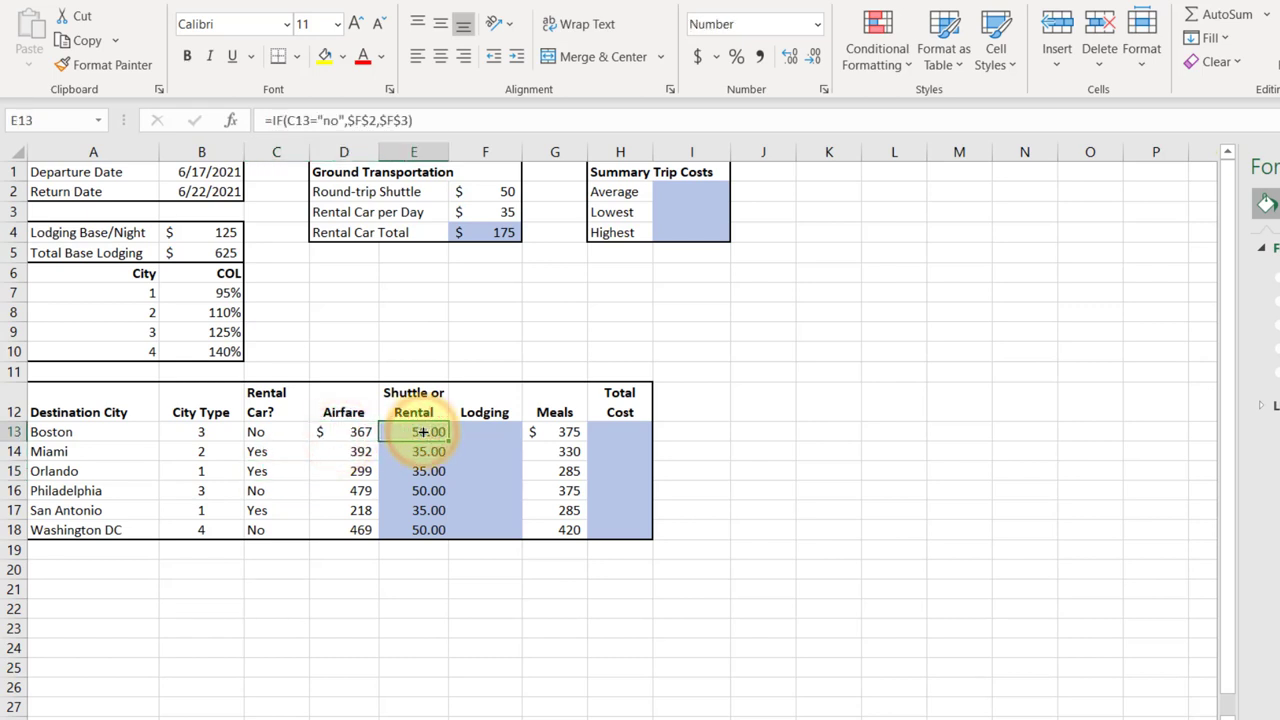
pyautogui.click(489, 433)
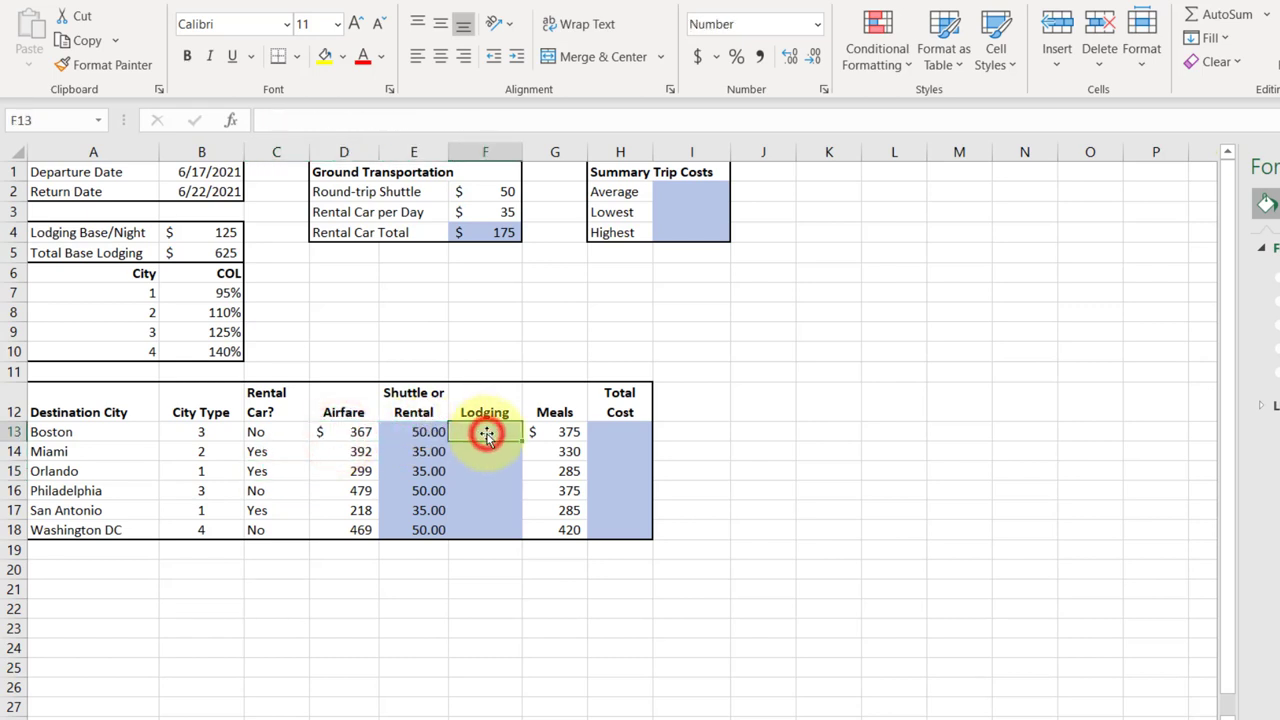
pyautogui.click(565, 431)
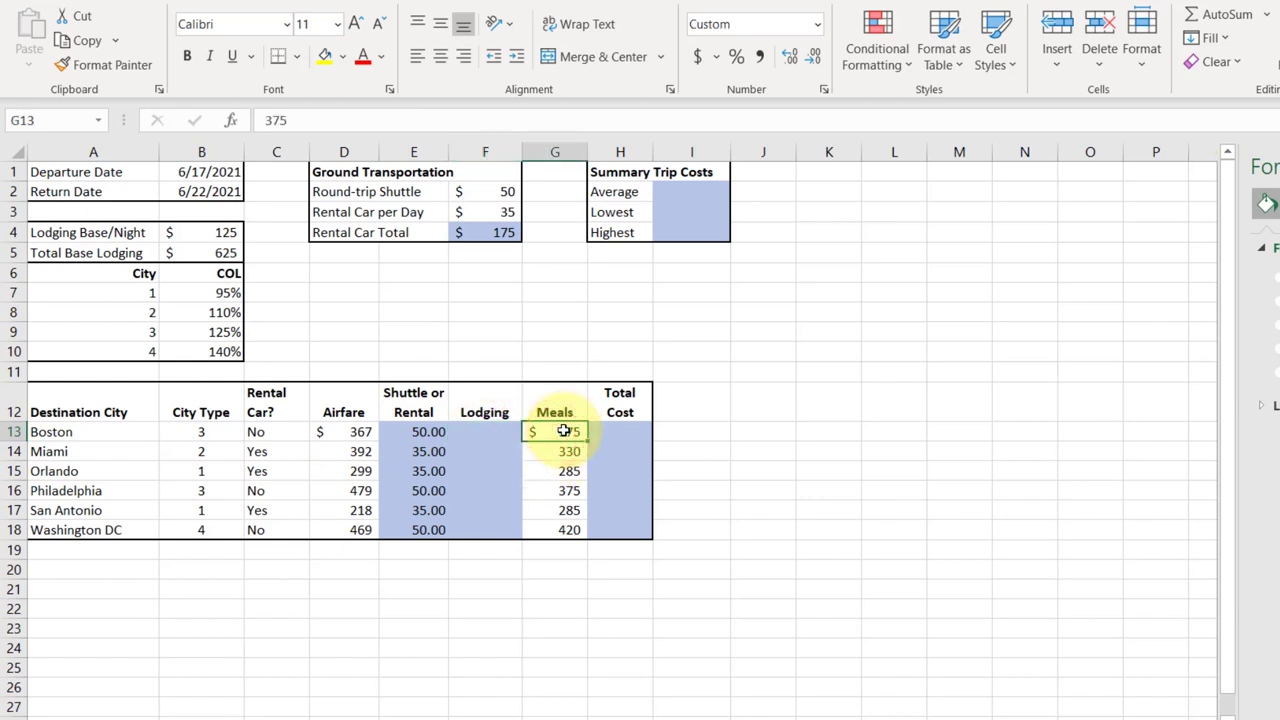
pyautogui.moveTo(343, 432); pyautogui.dragTo(557, 433)
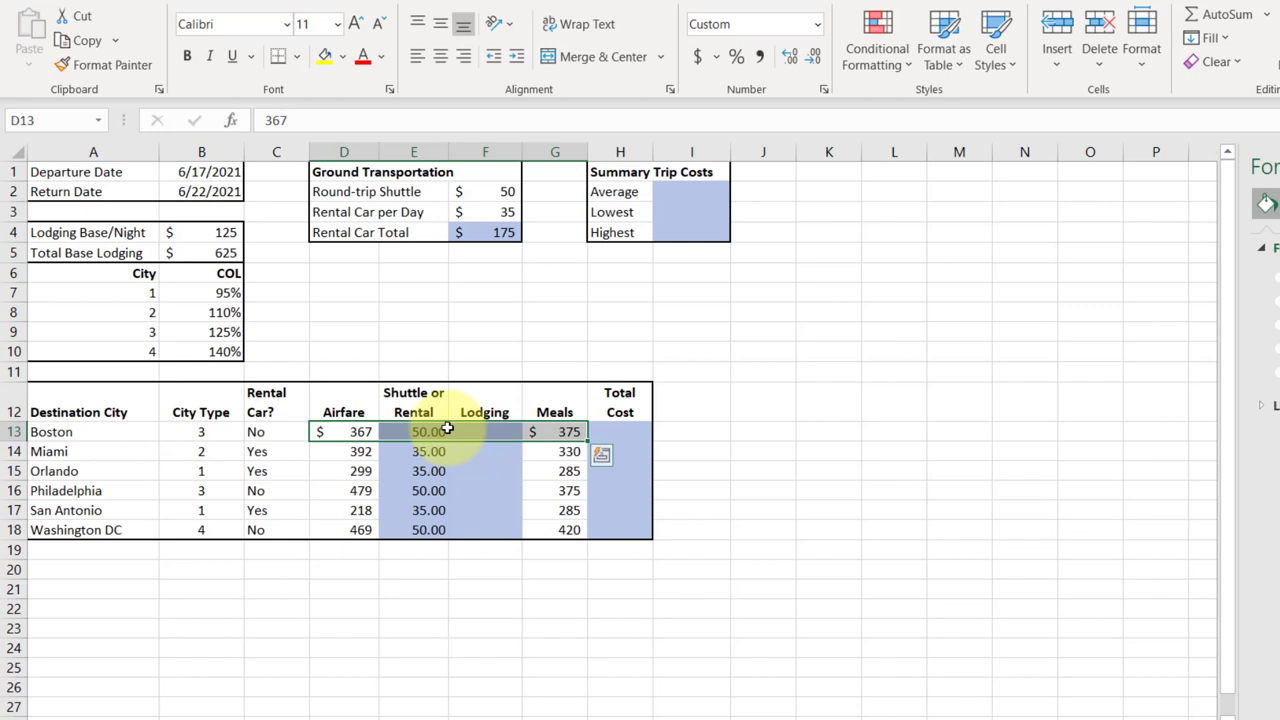
pyautogui.click(630, 431)
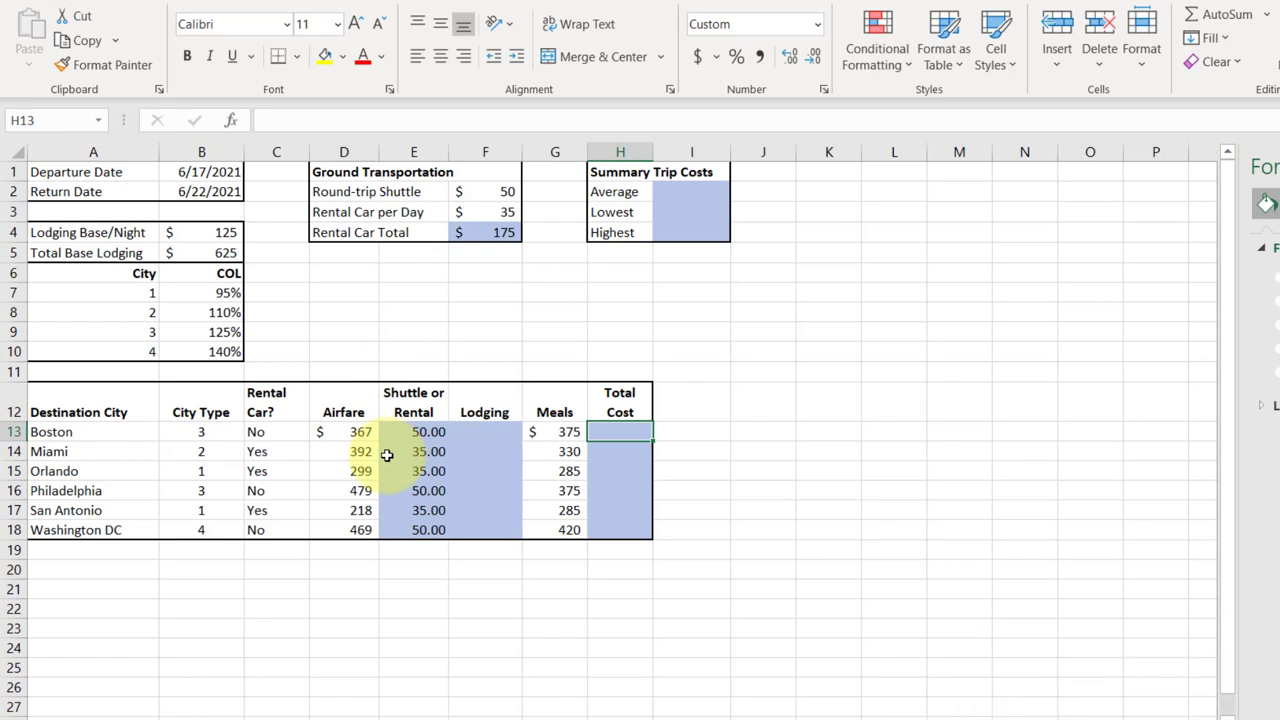
pyautogui.click(480, 431)
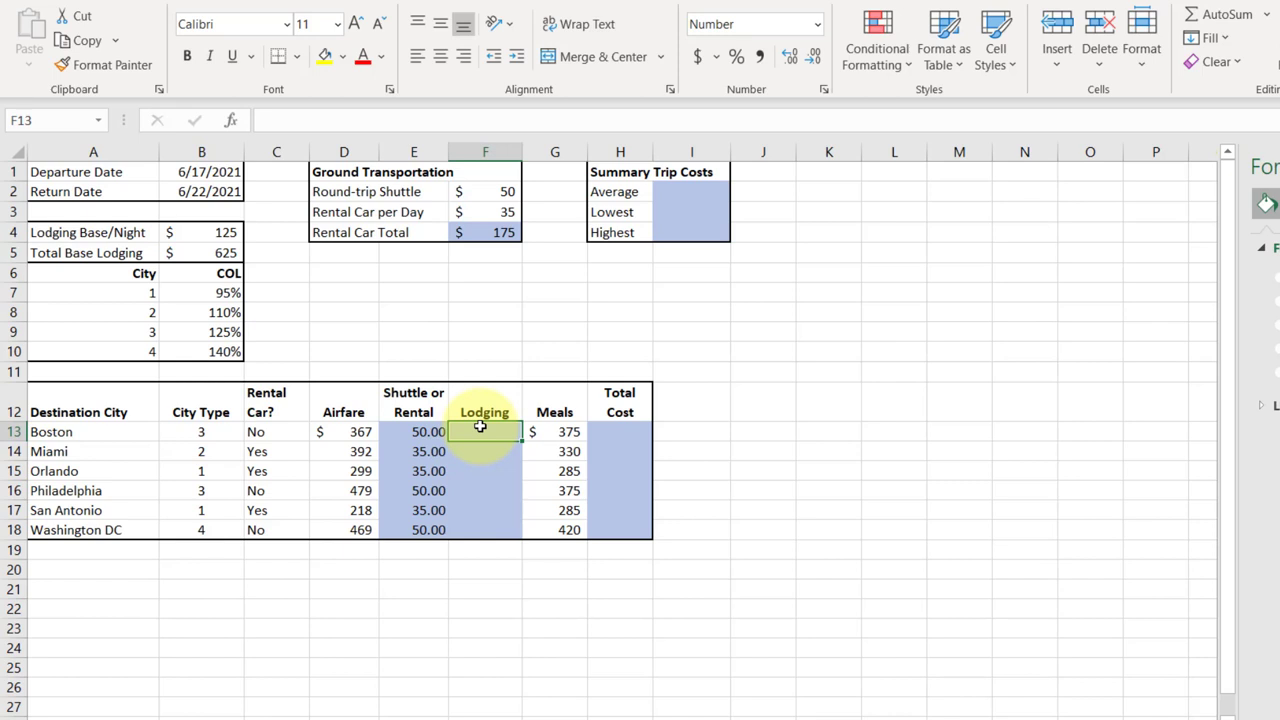
# Step: Trace Boston's city type in B13 to its COL percentage, and review the nightly and total base lodging amounts
pyautogui.click(205, 437)
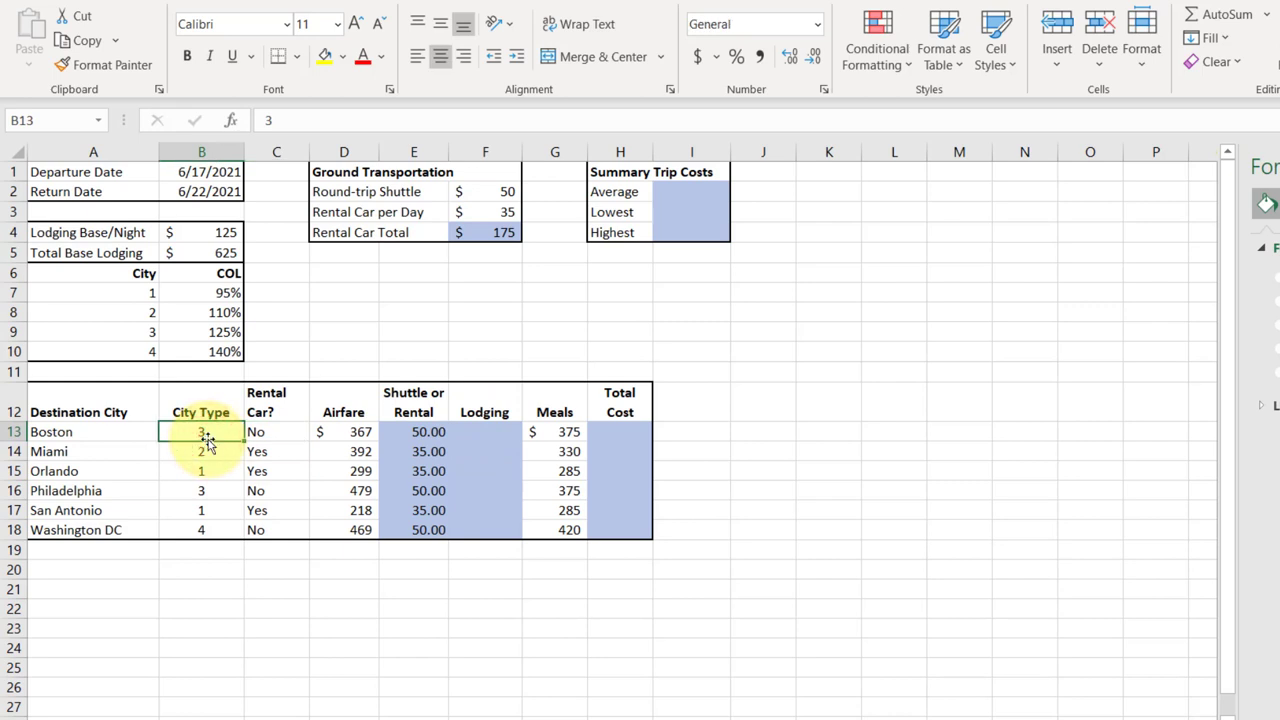
pyautogui.moveTo(138, 277); pyautogui.dragTo(140, 348)
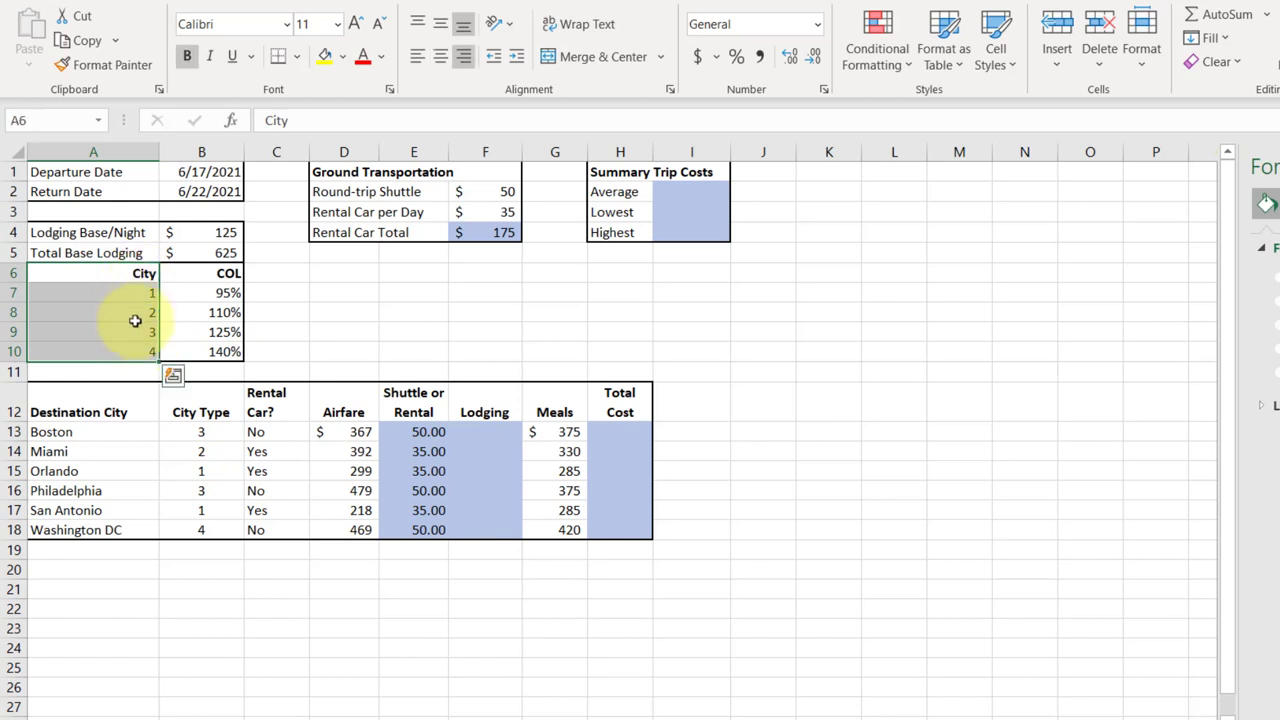
pyautogui.click(137, 332)
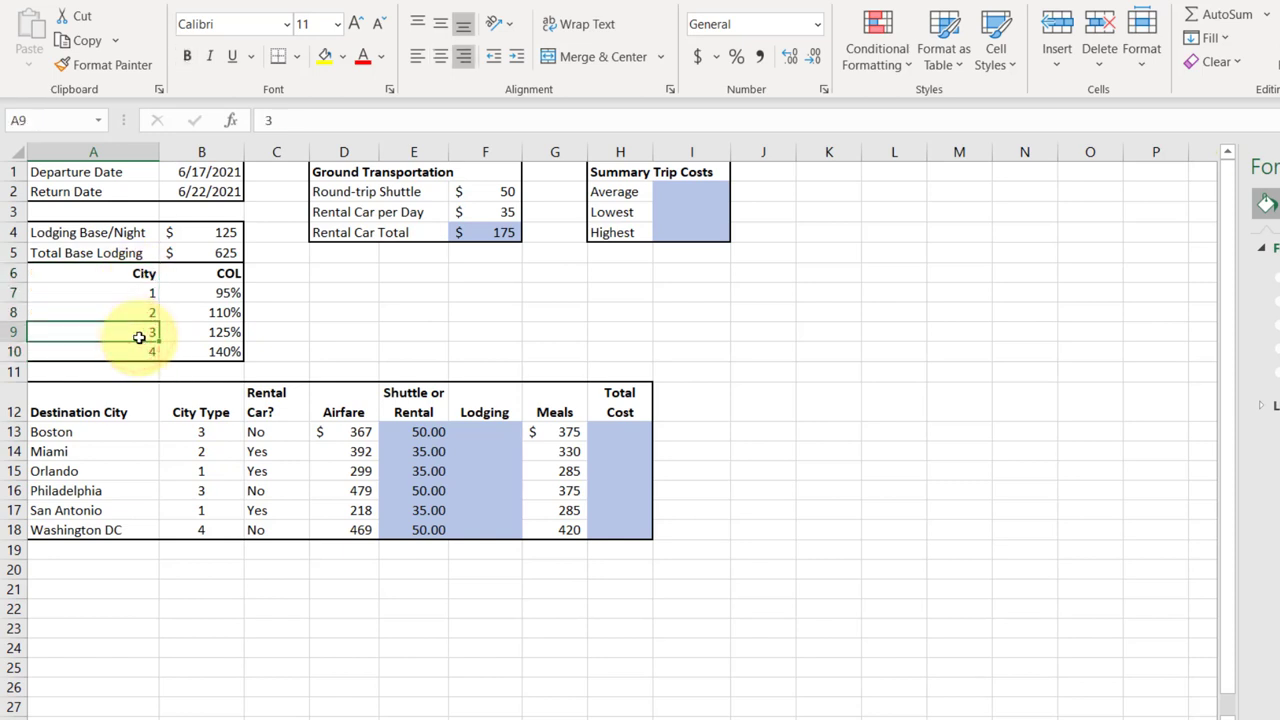
pyautogui.click(200, 332)
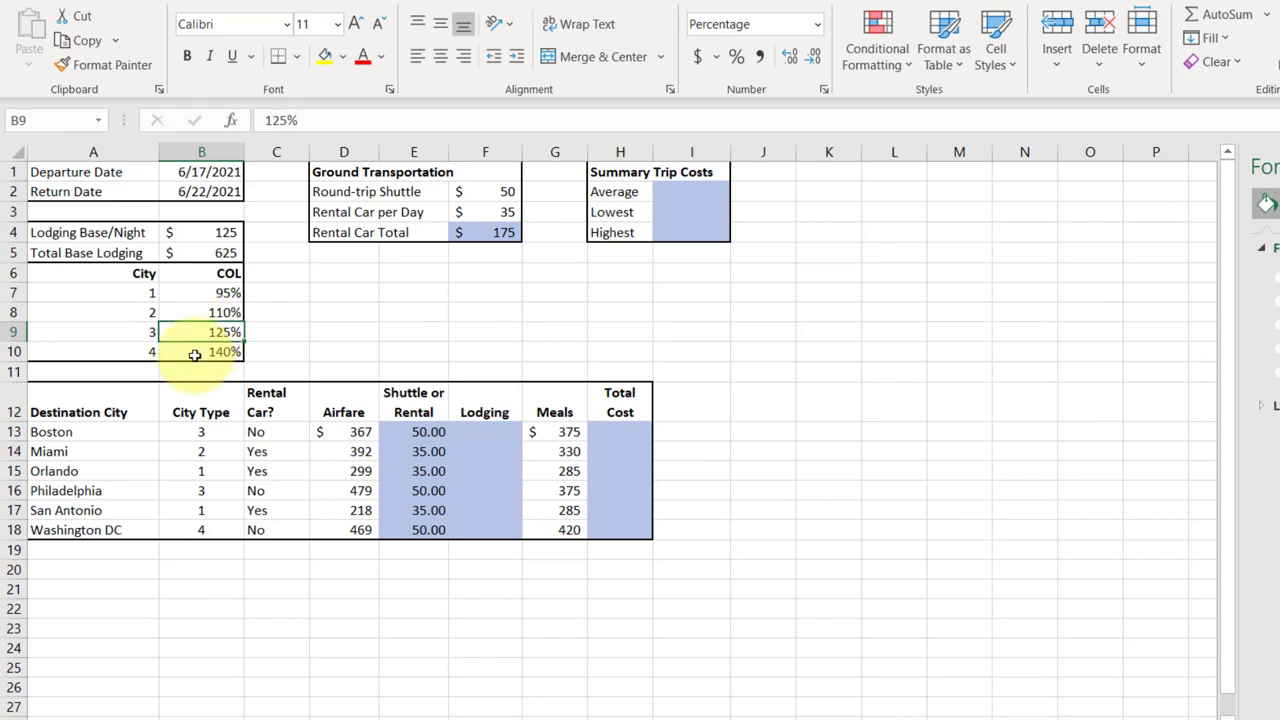
pyautogui.moveTo(115, 232); pyautogui.dragTo(214, 232)
pyautogui.click(214, 232)
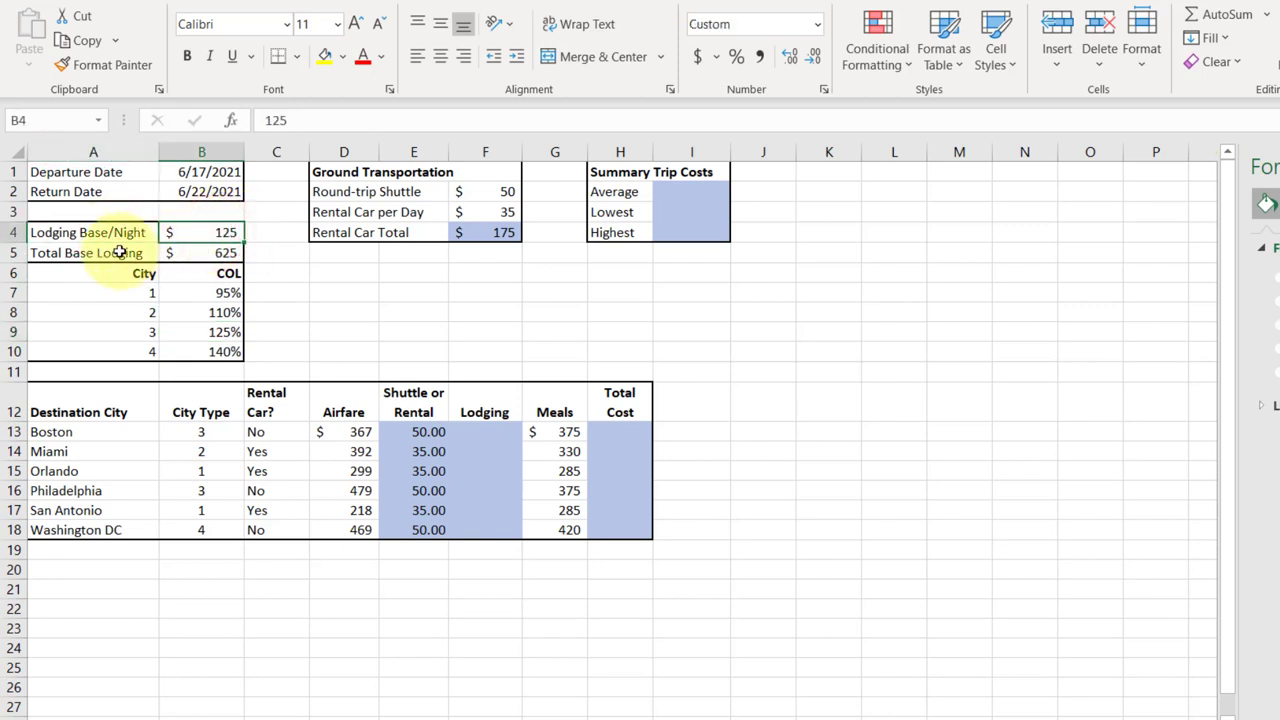
pyautogui.moveTo(119, 252); pyautogui.dragTo(177, 251)
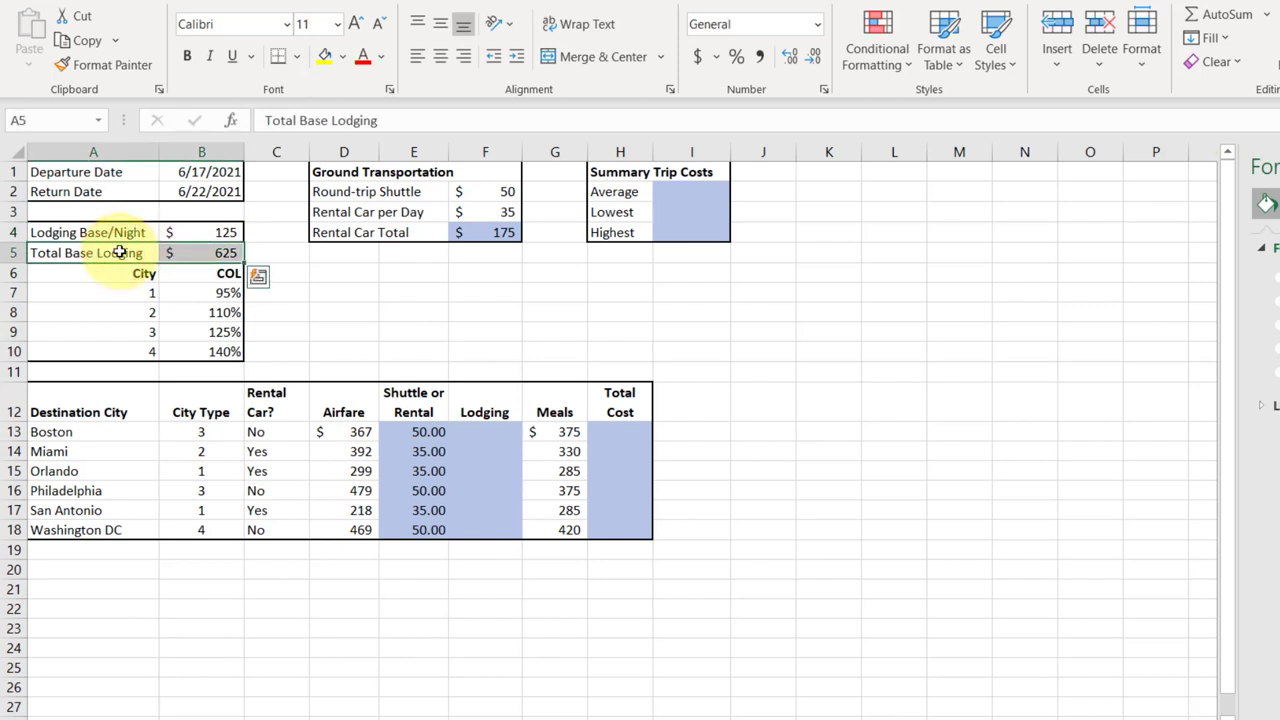
pyautogui.click(186, 252)
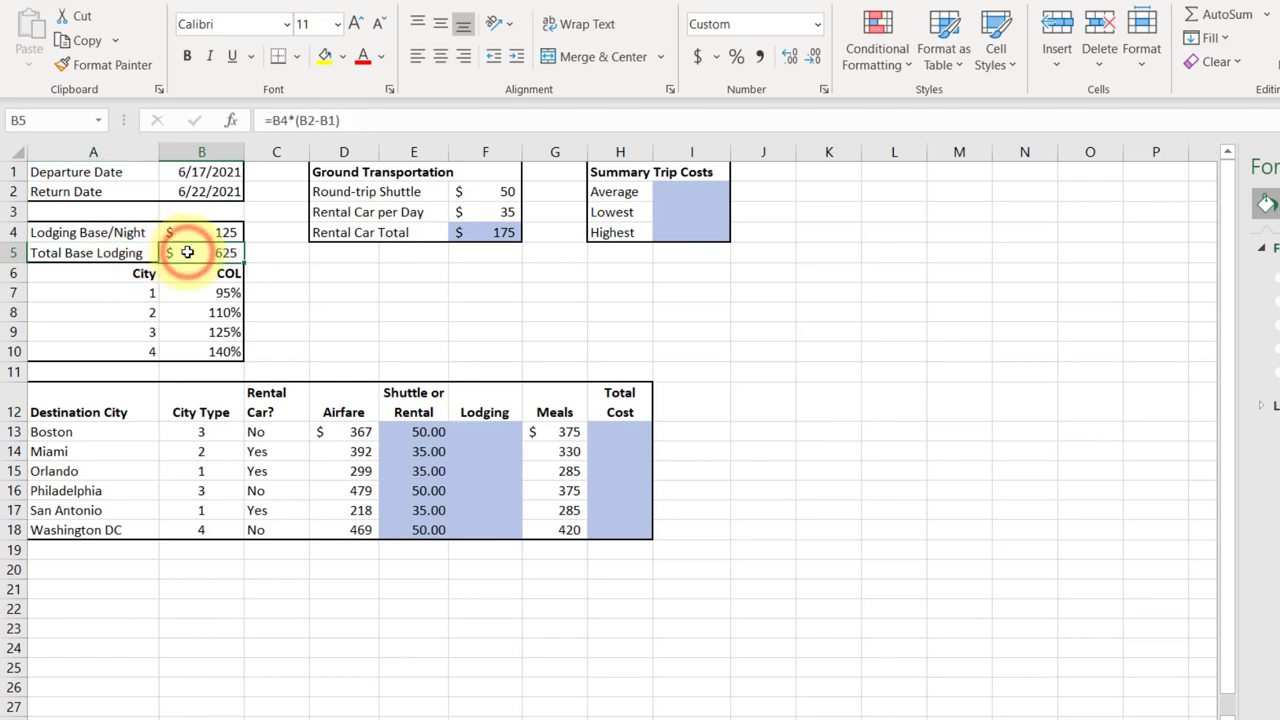
pyautogui.click(195, 332)
pyautogui.click(215, 252)
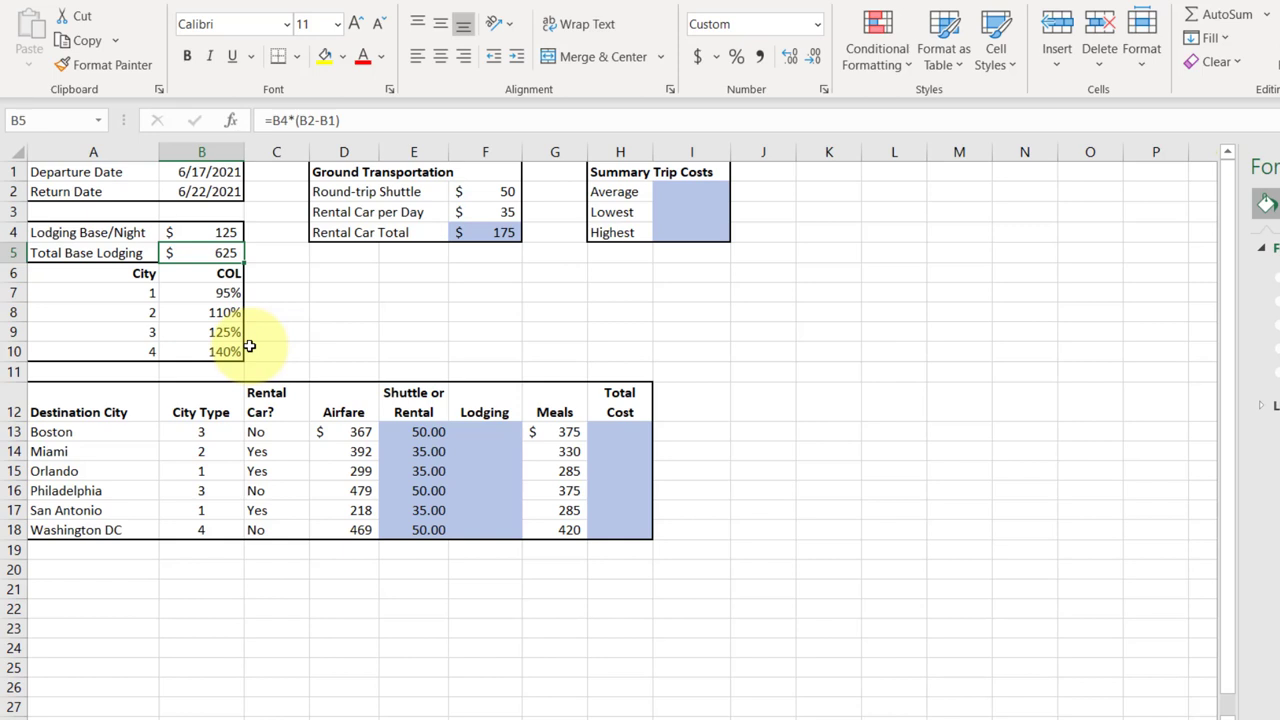
pyautogui.click(216, 433)
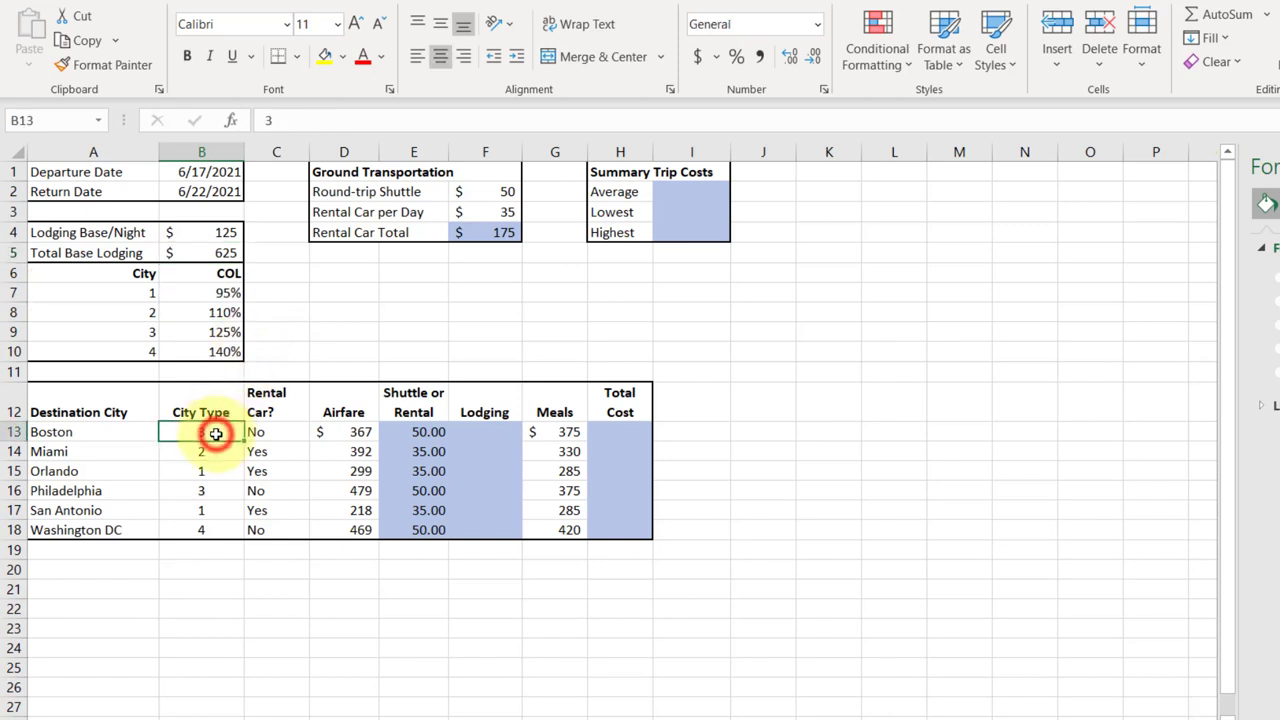
pyautogui.click(142, 330)
pyautogui.click(222, 331)
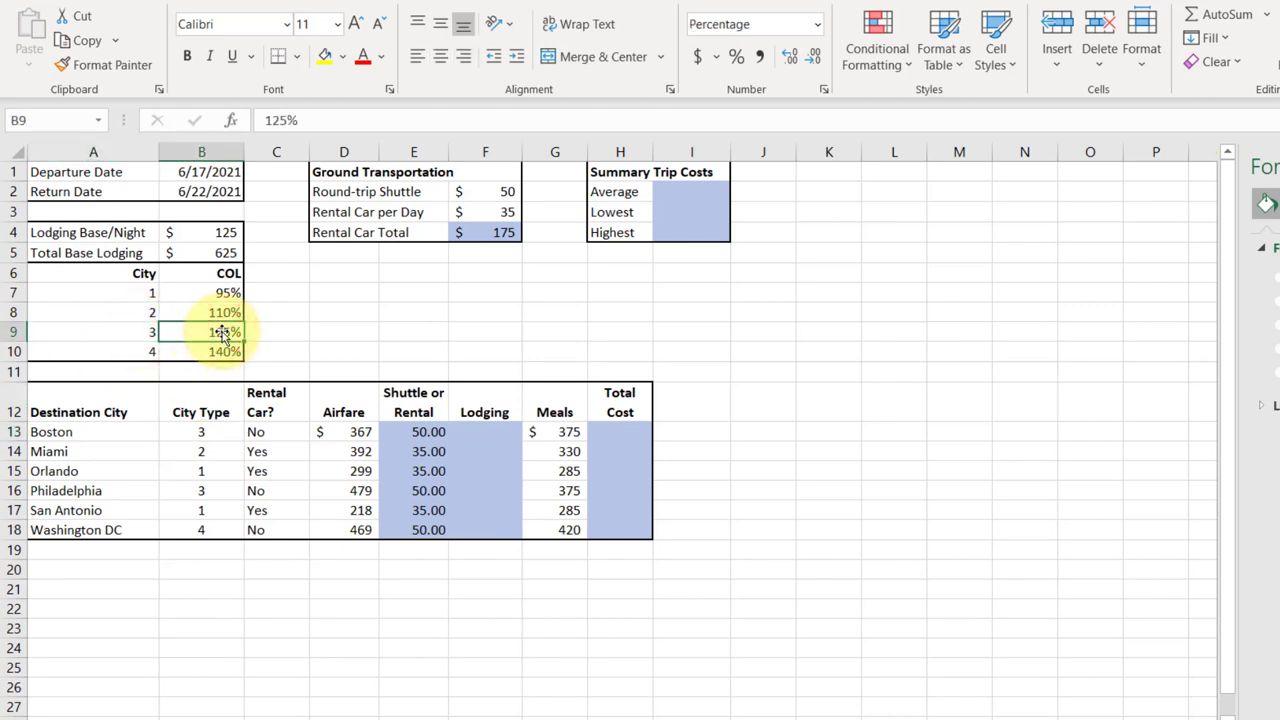
pyautogui.click(225, 253)
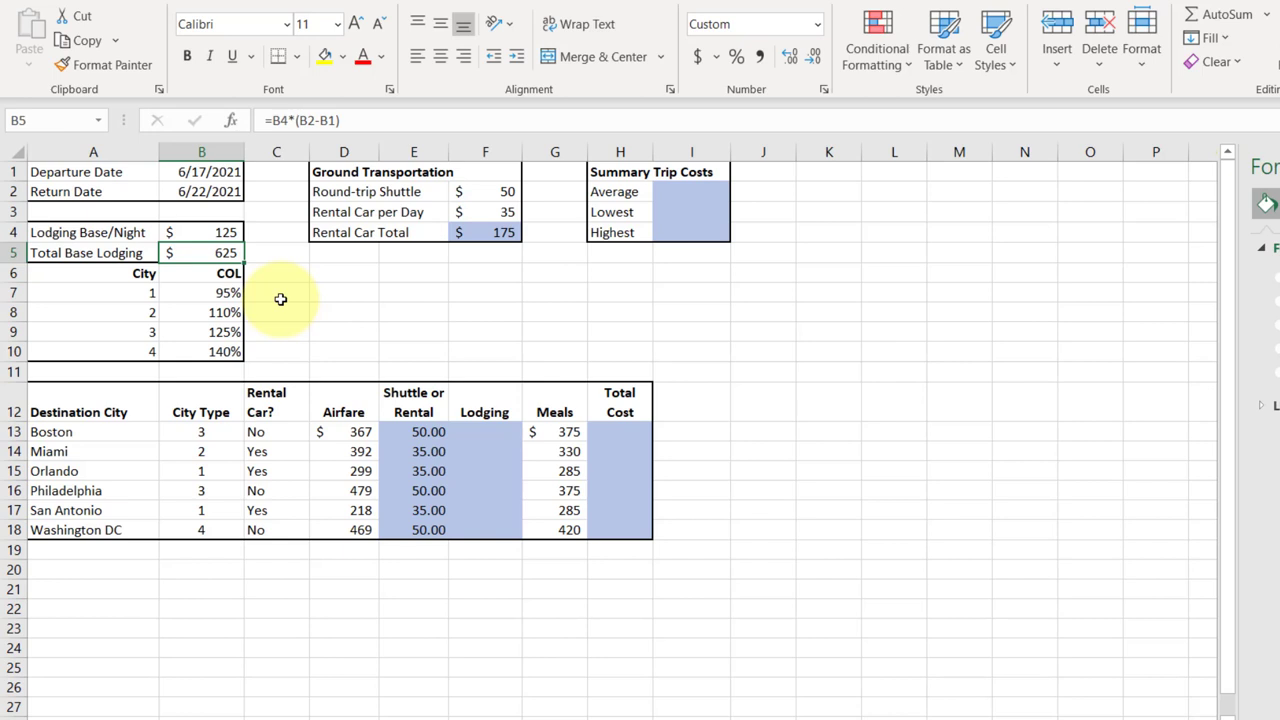
# Step: Examine the city numbers in A7:A10 in order and the COL percentage matching city type 3
pyautogui.click(138, 291)
pyautogui.click(139, 331)
pyautogui.click(137, 350)
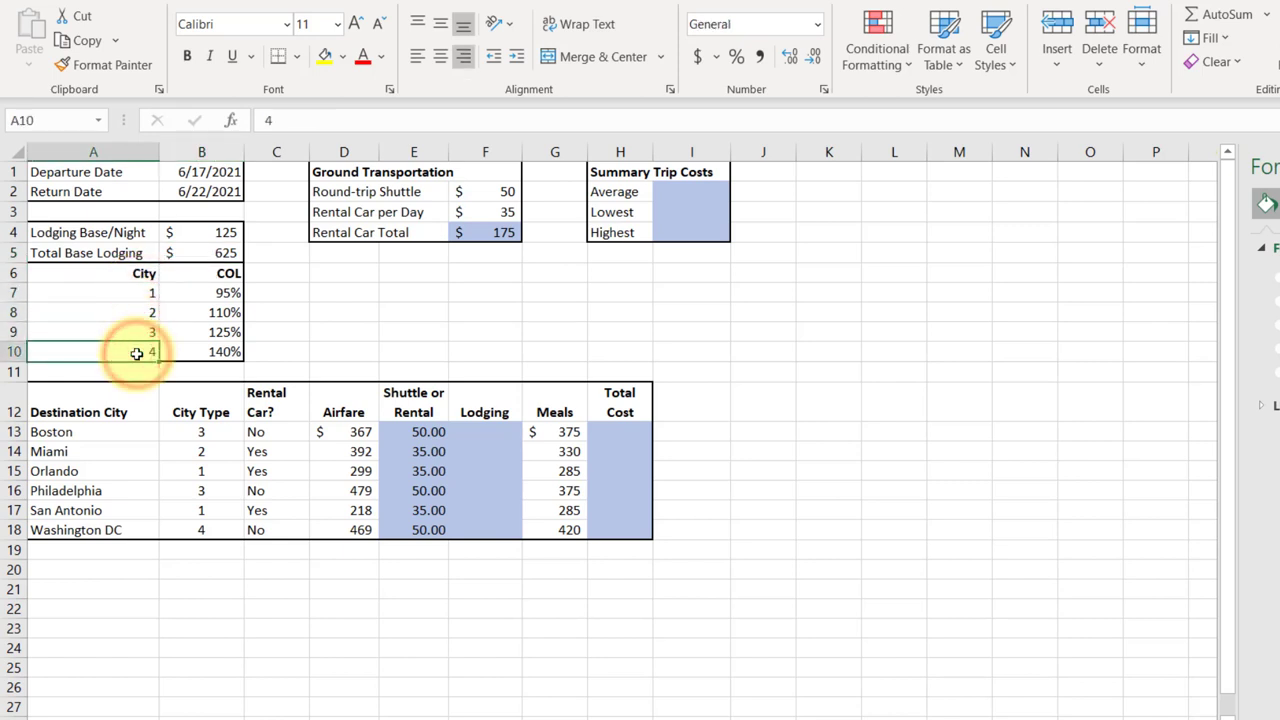
pyautogui.click(136, 291)
pyautogui.click(137, 314)
pyautogui.click(138, 331)
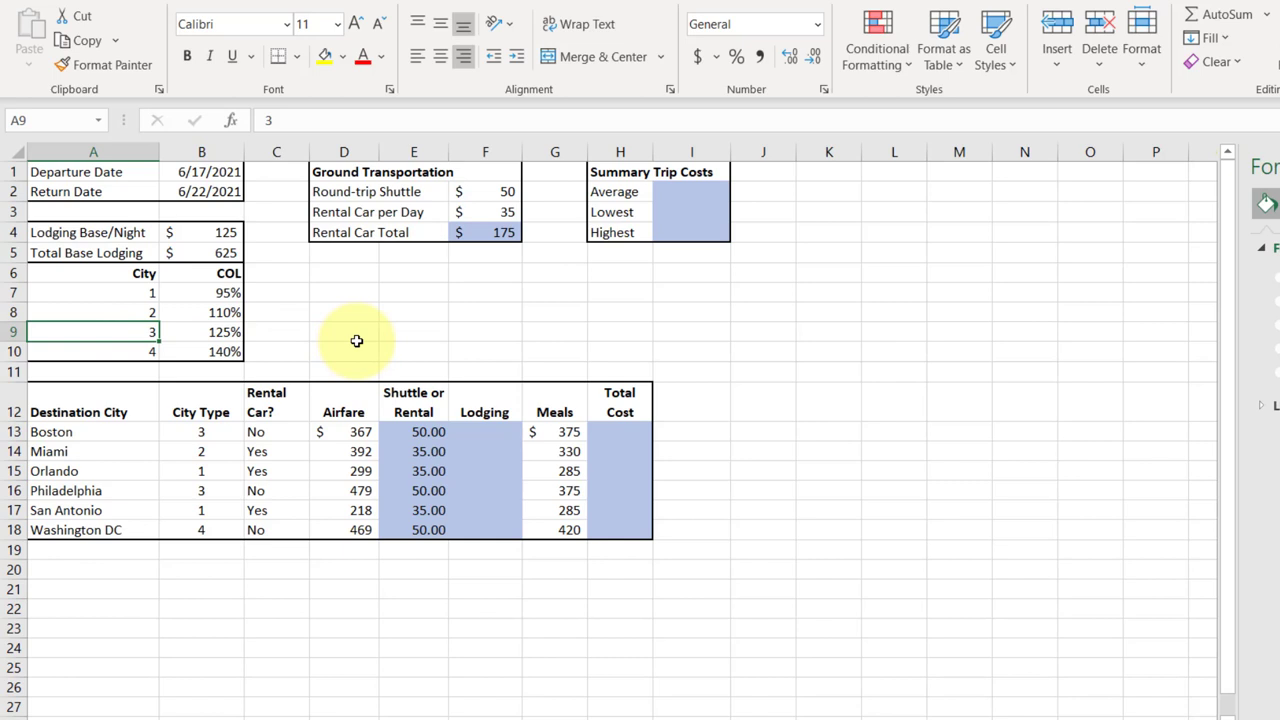
pyautogui.click(214, 336)
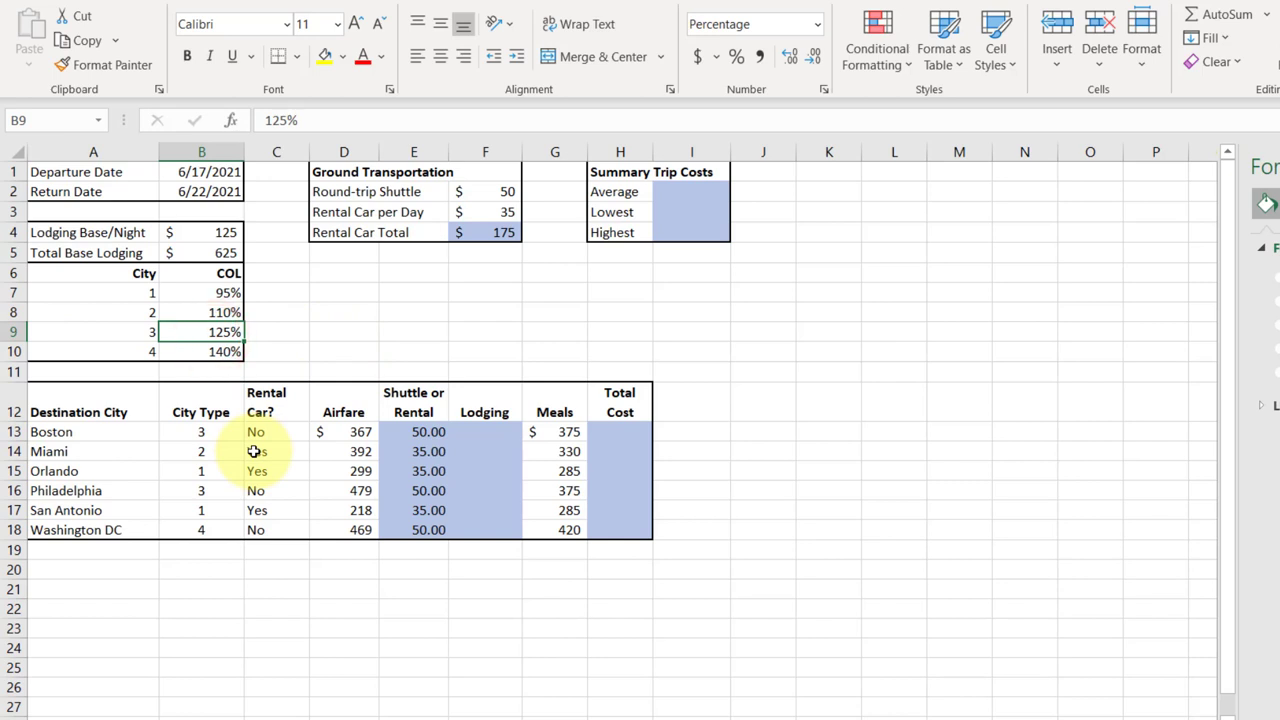
# Step: Search for the VLOOKUP function and insert it into the Boston Lodging cell F13
pyautogui.click(498, 429)
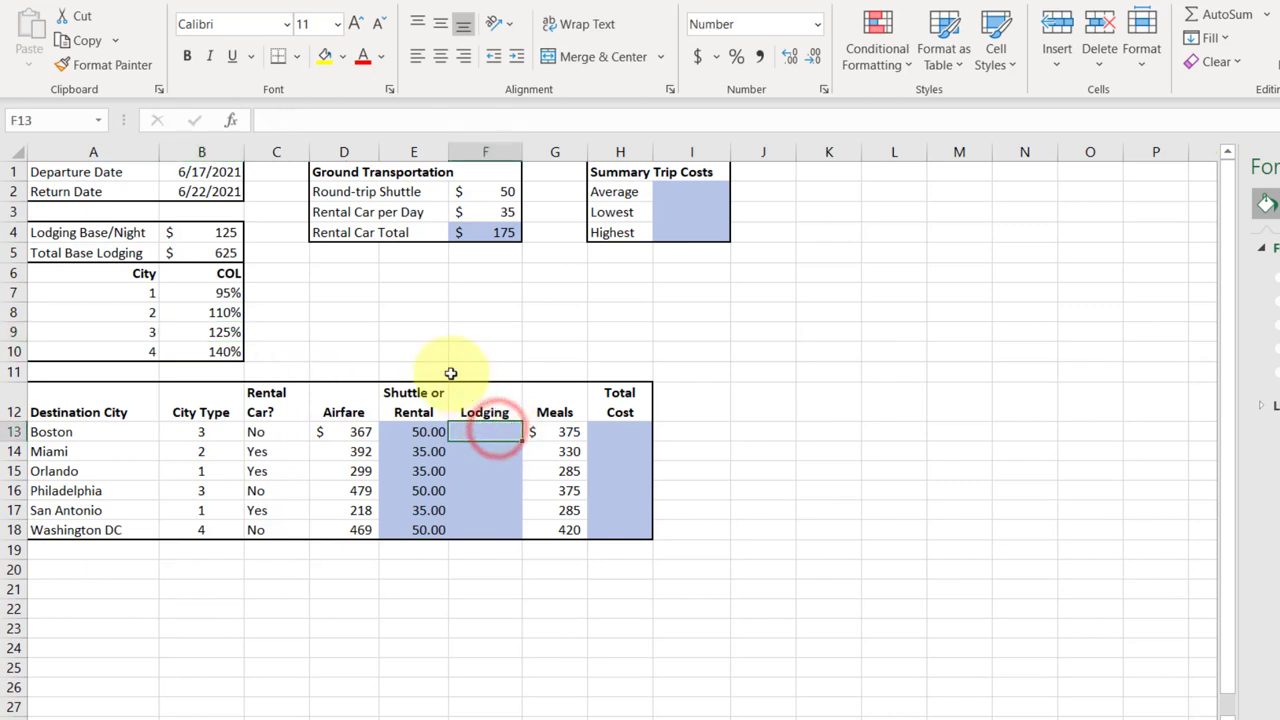
pyautogui.click(232, 120)
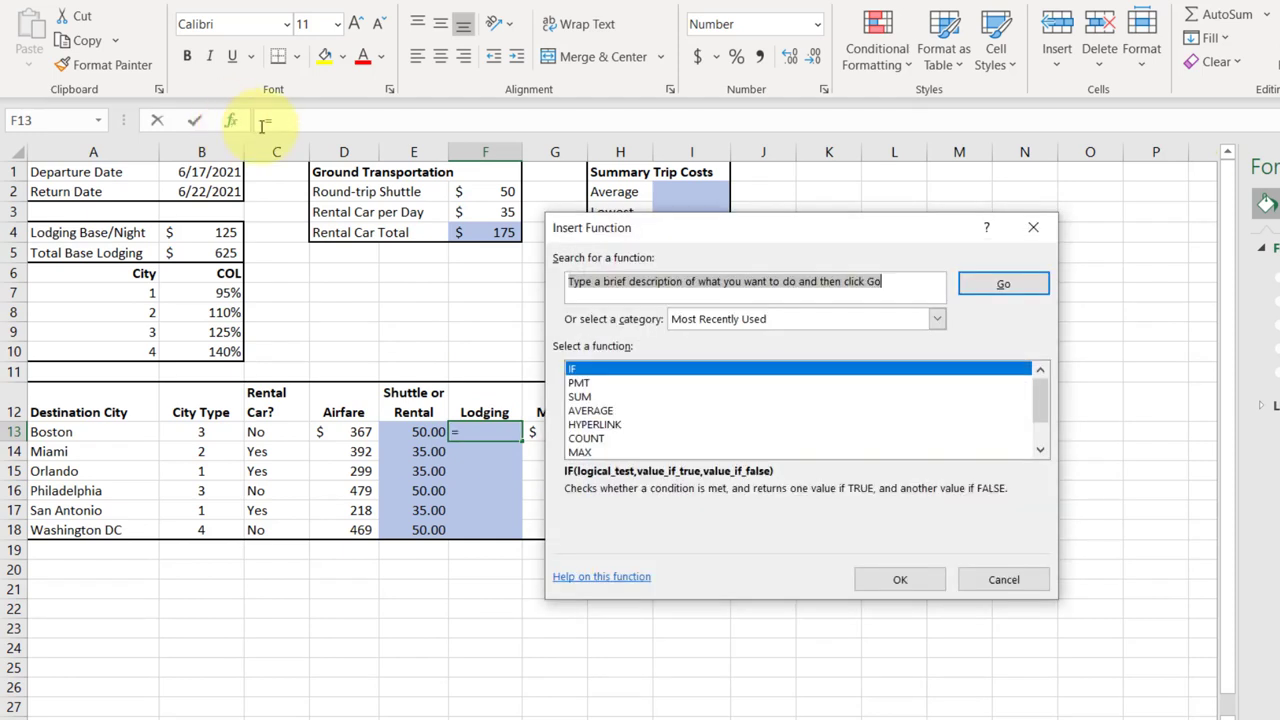
pyautogui.write('V')
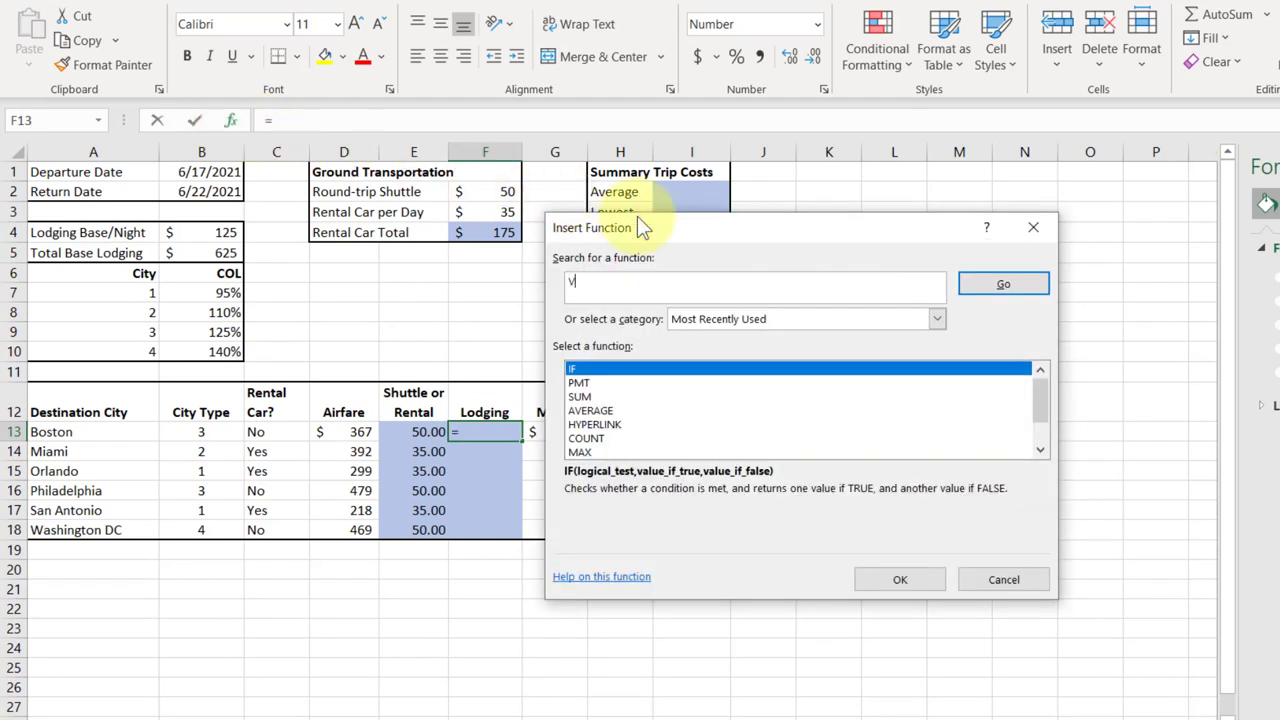
pyautogui.write('lookup')
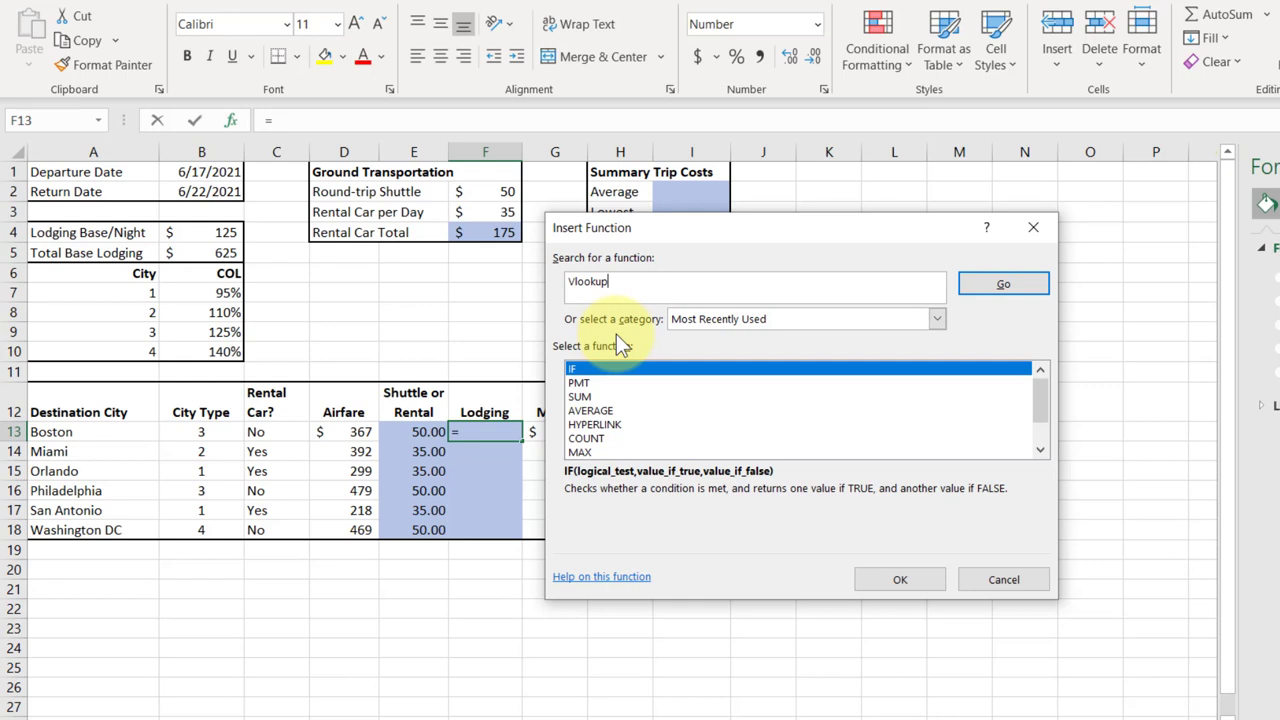
pyautogui.click(1004, 285)
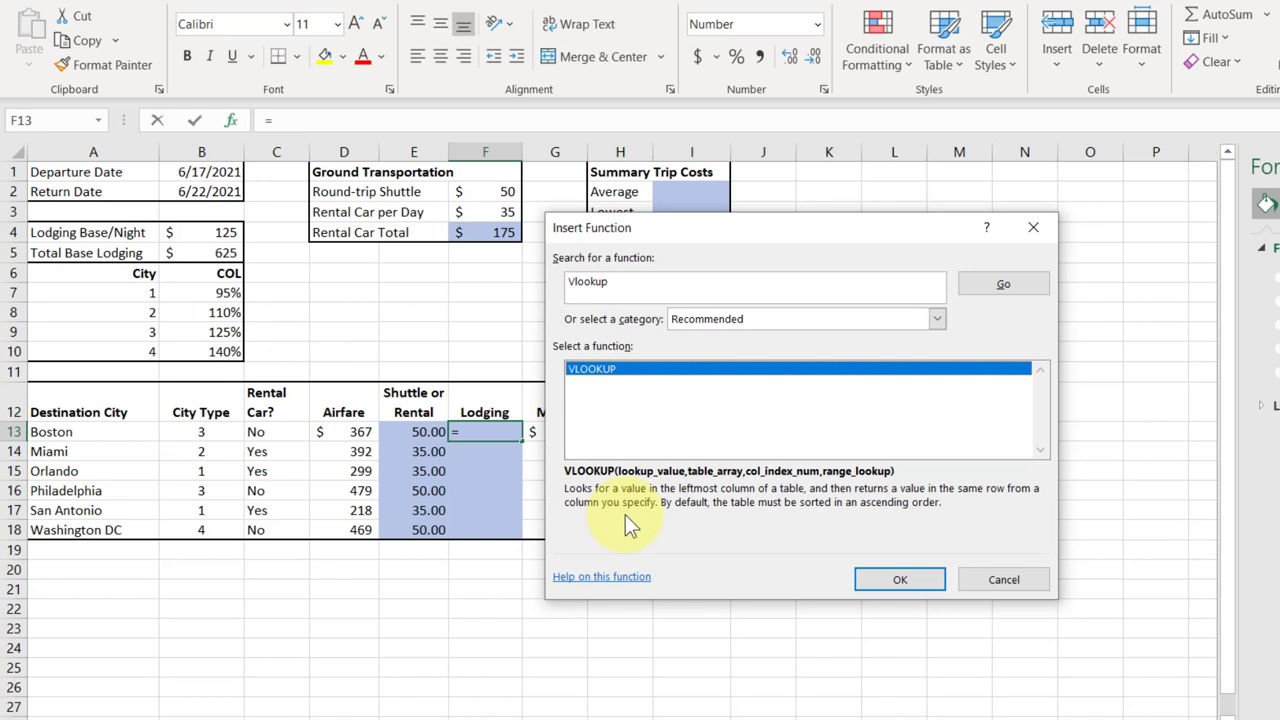
pyautogui.click(923, 581)
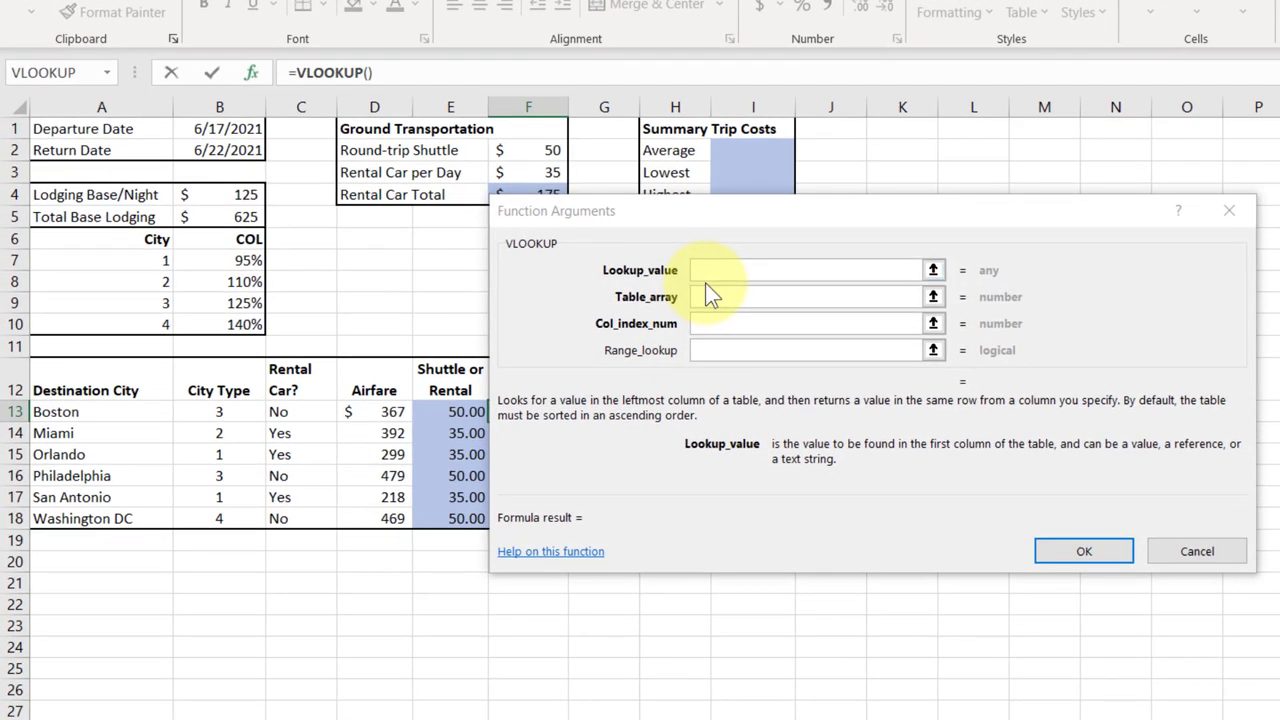
# Step: Set the VLOOKUP lookup value to B13 and its table array to A7:B10
pyautogui.click(705, 282)
pyautogui.write('B13')
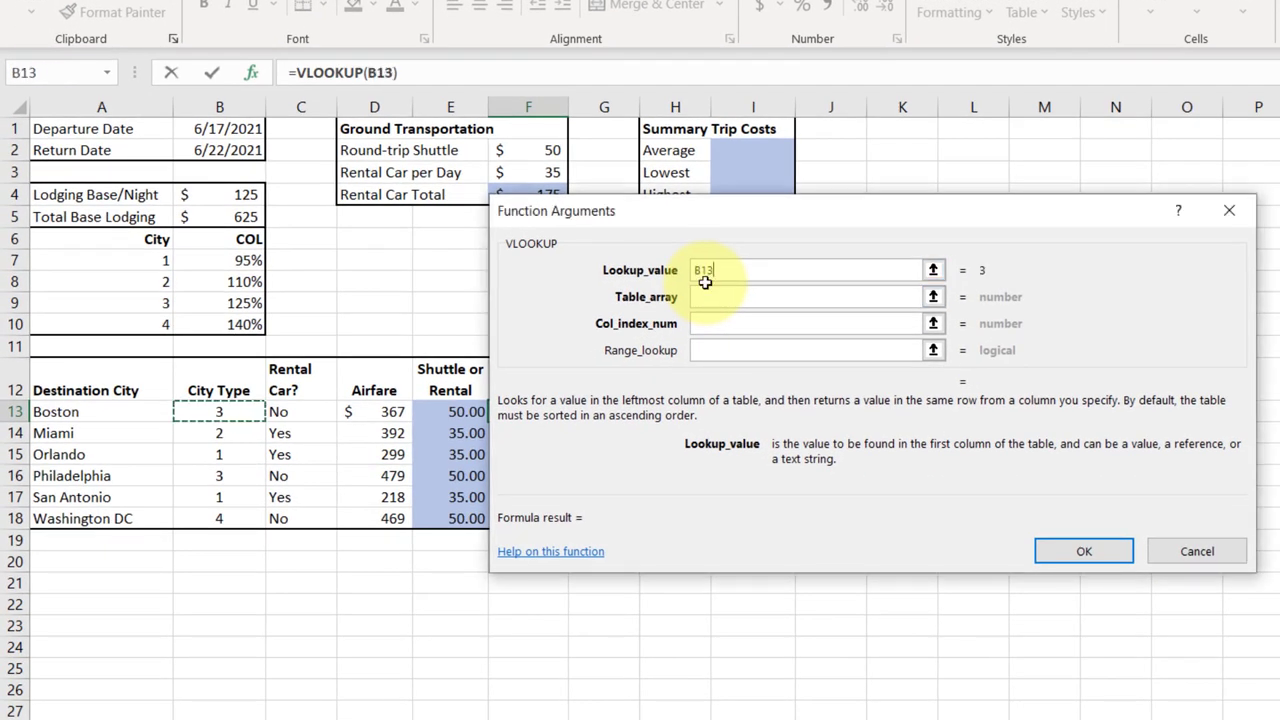
pyautogui.click(238, 417)
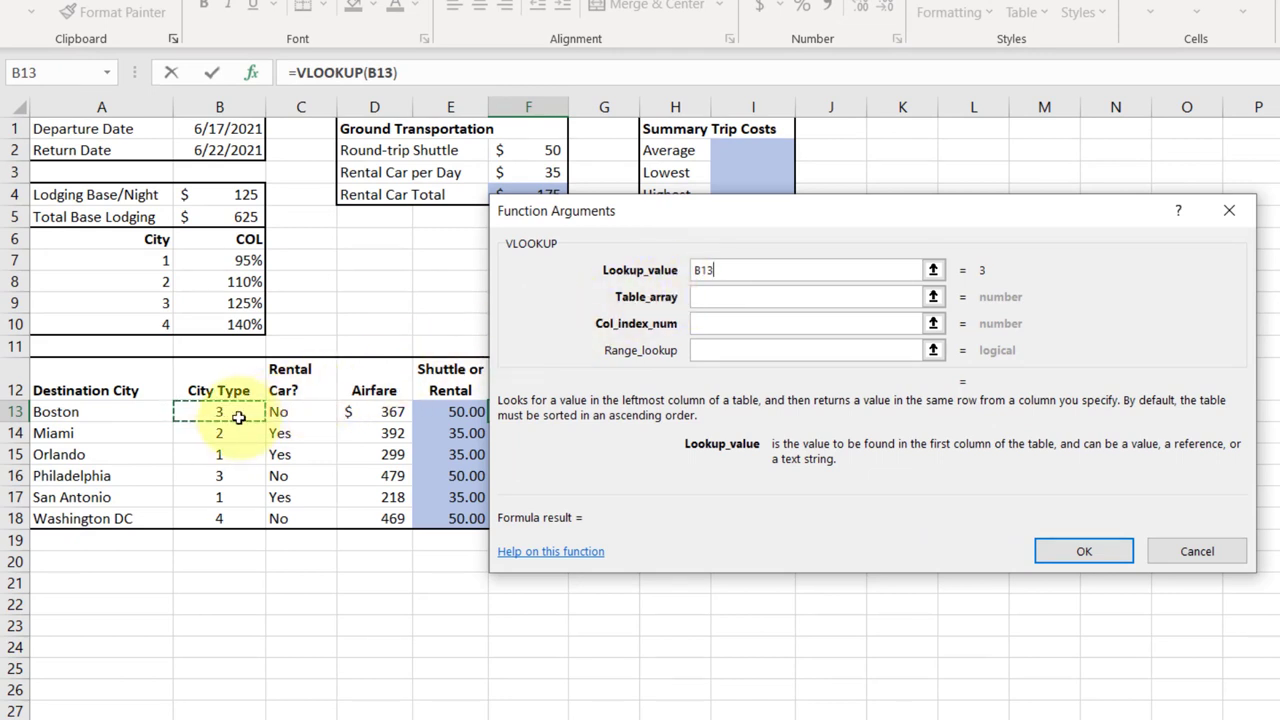
pyautogui.click(742, 294)
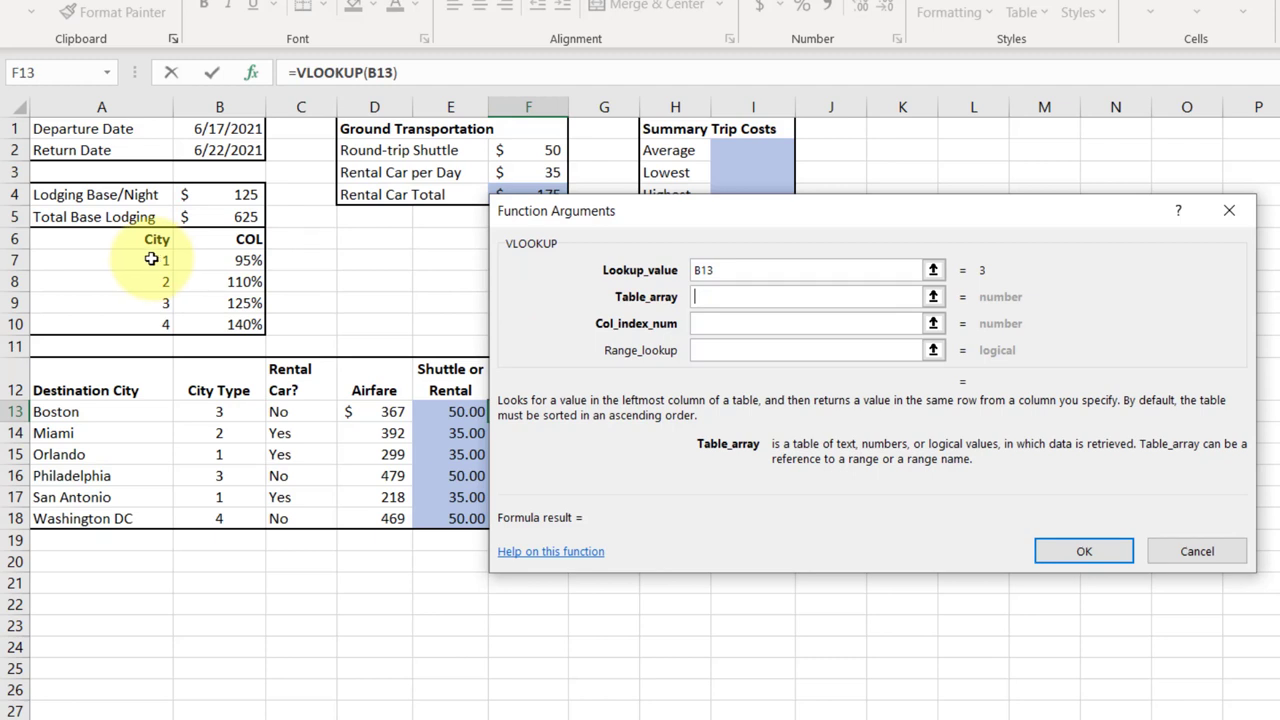
pyautogui.moveTo(154, 259); pyautogui.dragTo(229, 323)
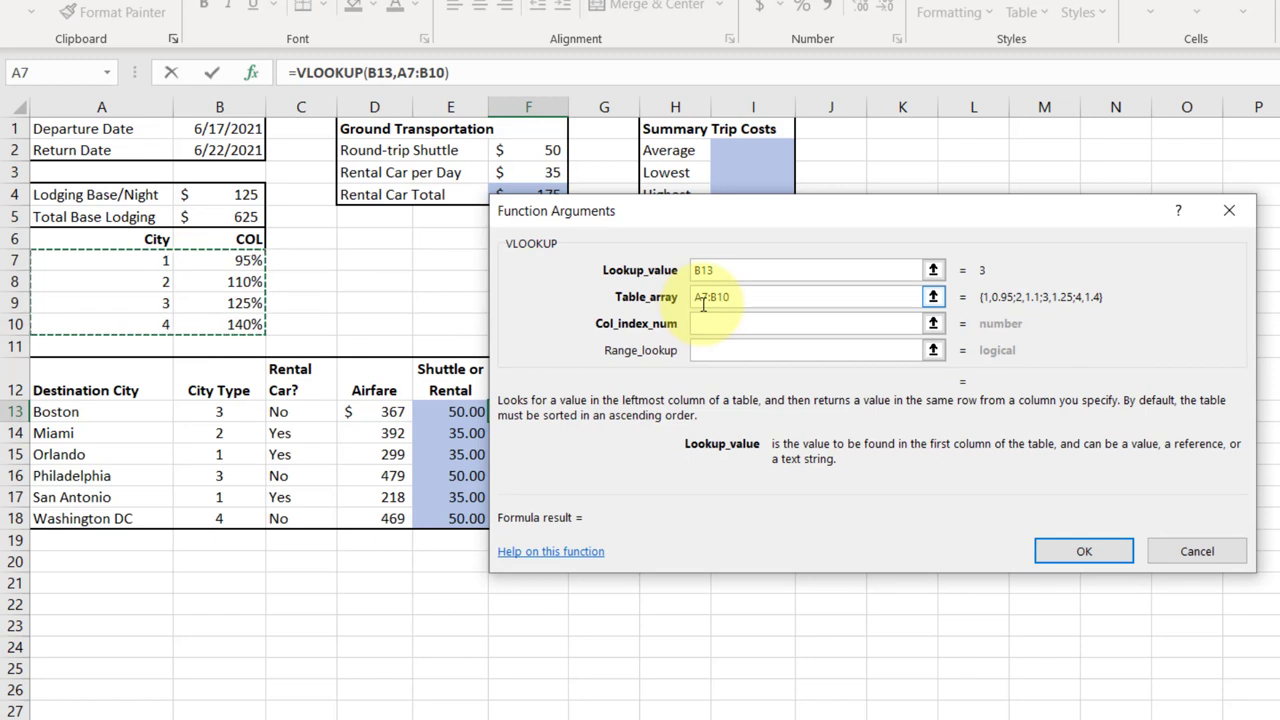
pyautogui.press('Tab')
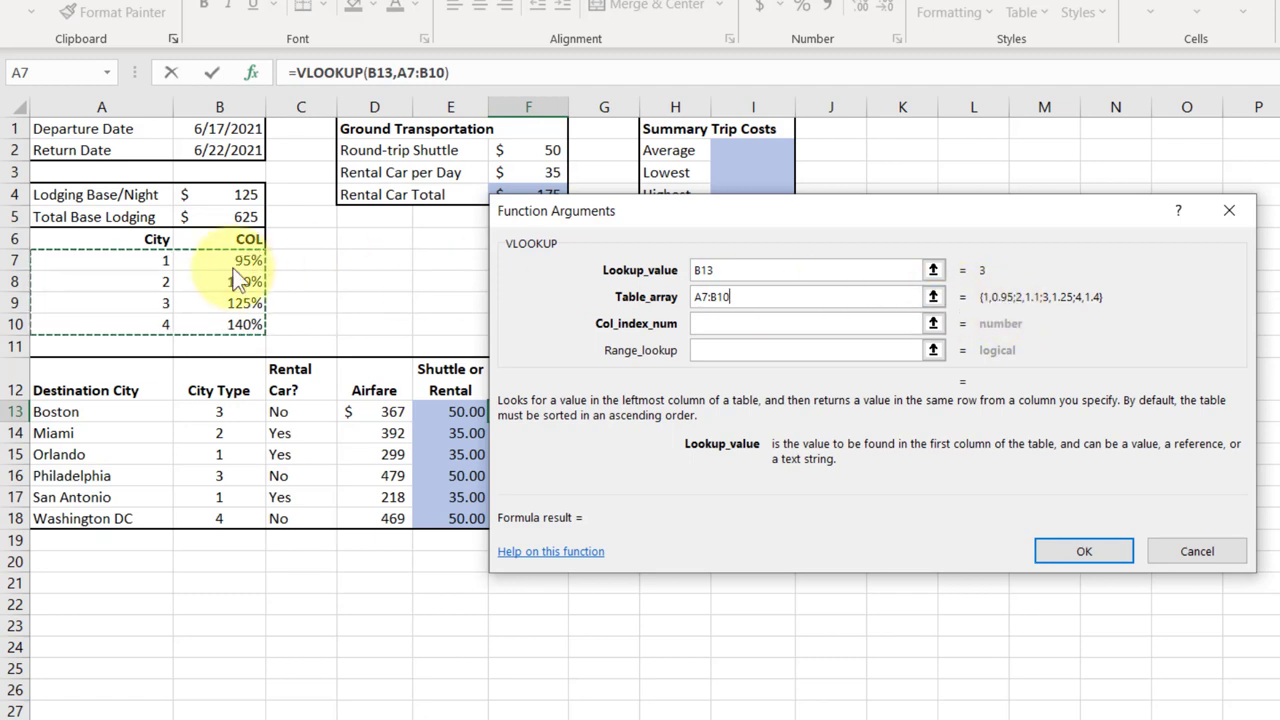
# Step: Set the VLOOKUP column index number to 2 and the range lookup to False, and enter the function in F13
pyautogui.click(700, 323)
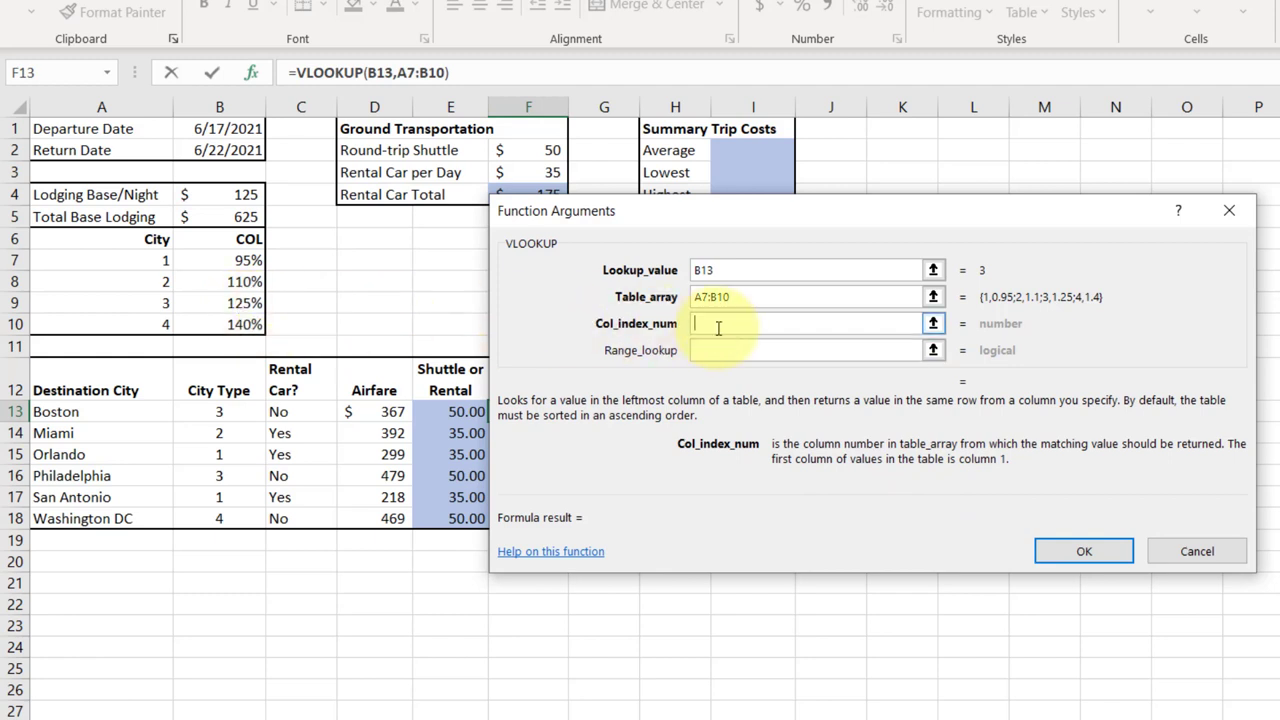
pyautogui.write('2')
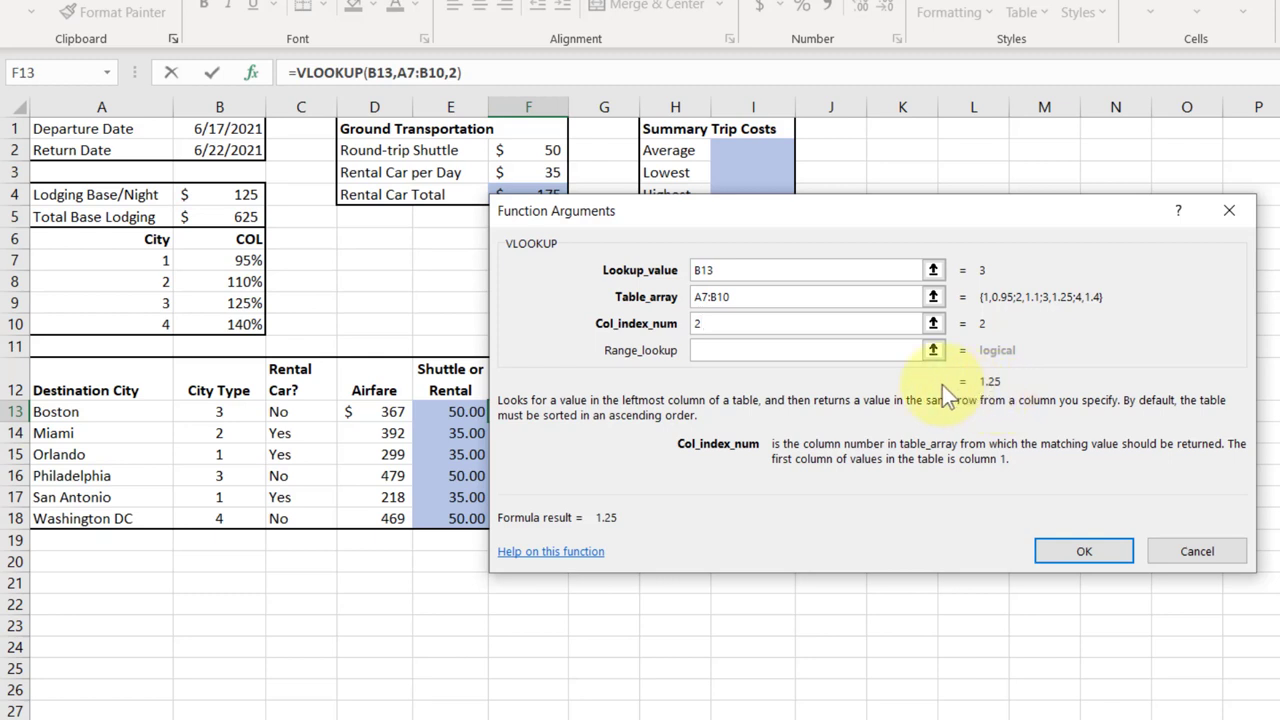
pyautogui.click(697, 350)
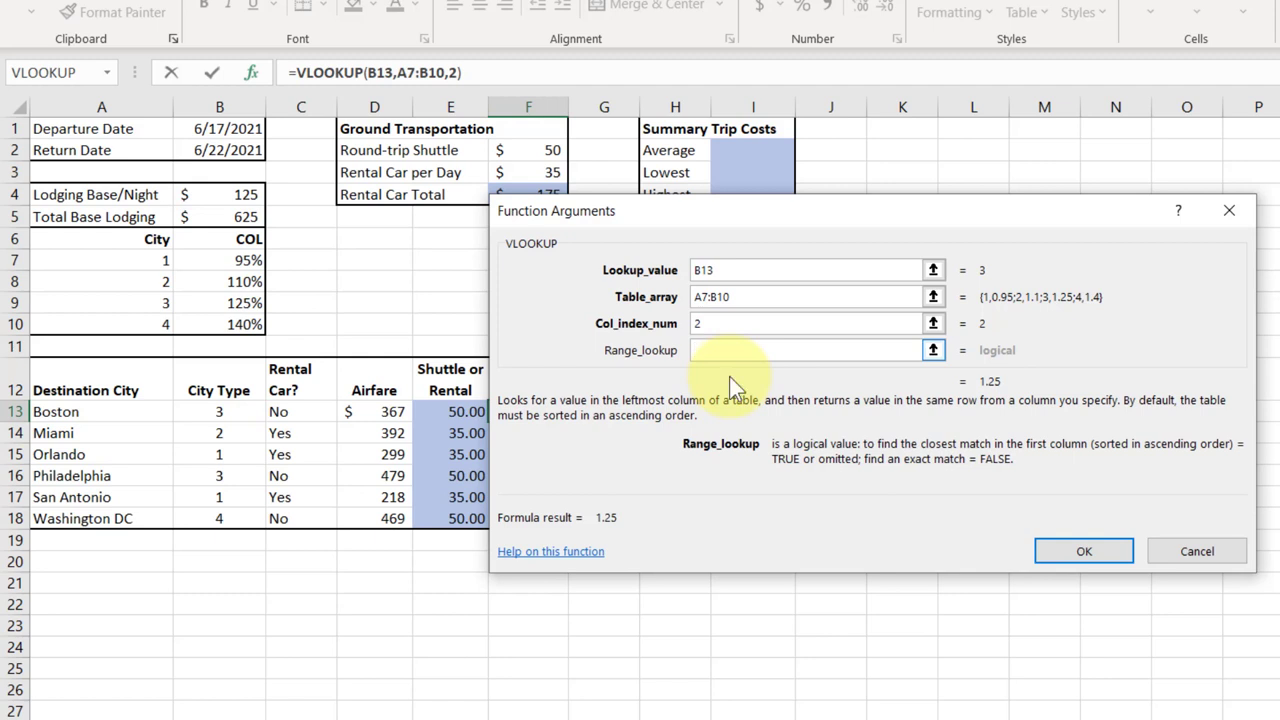
pyautogui.write('False')
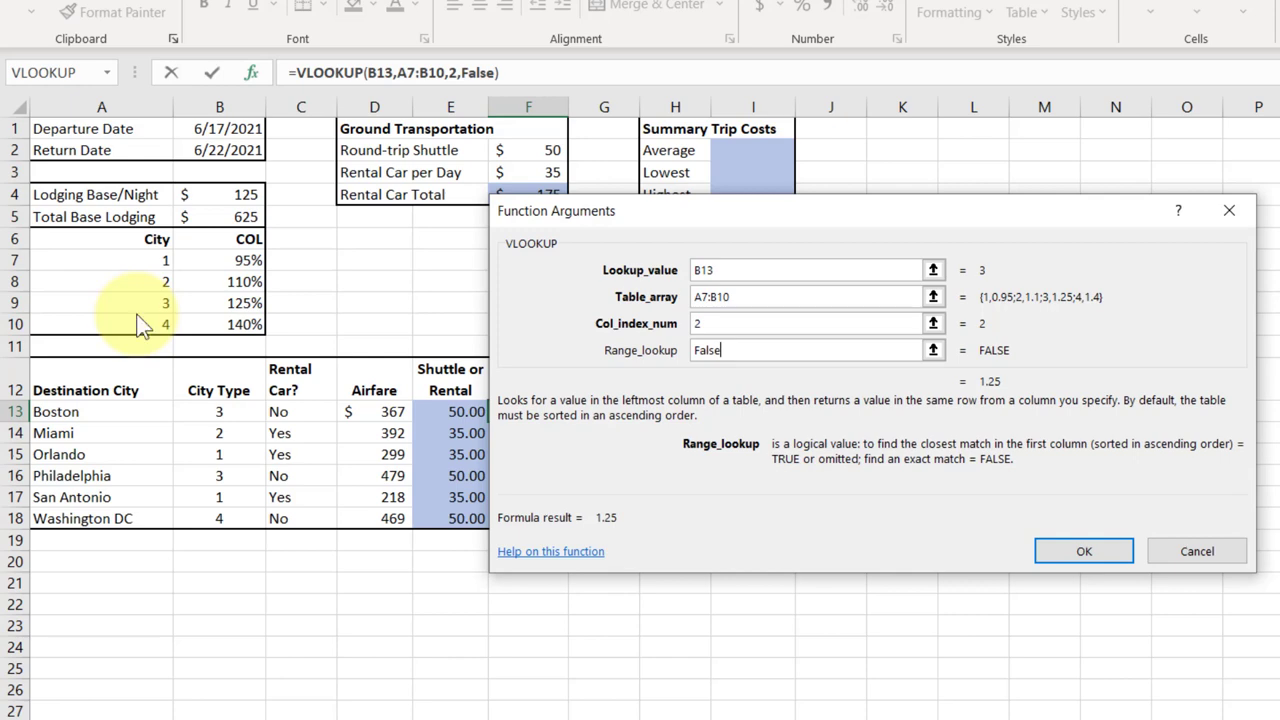
pyautogui.click(1080, 552)
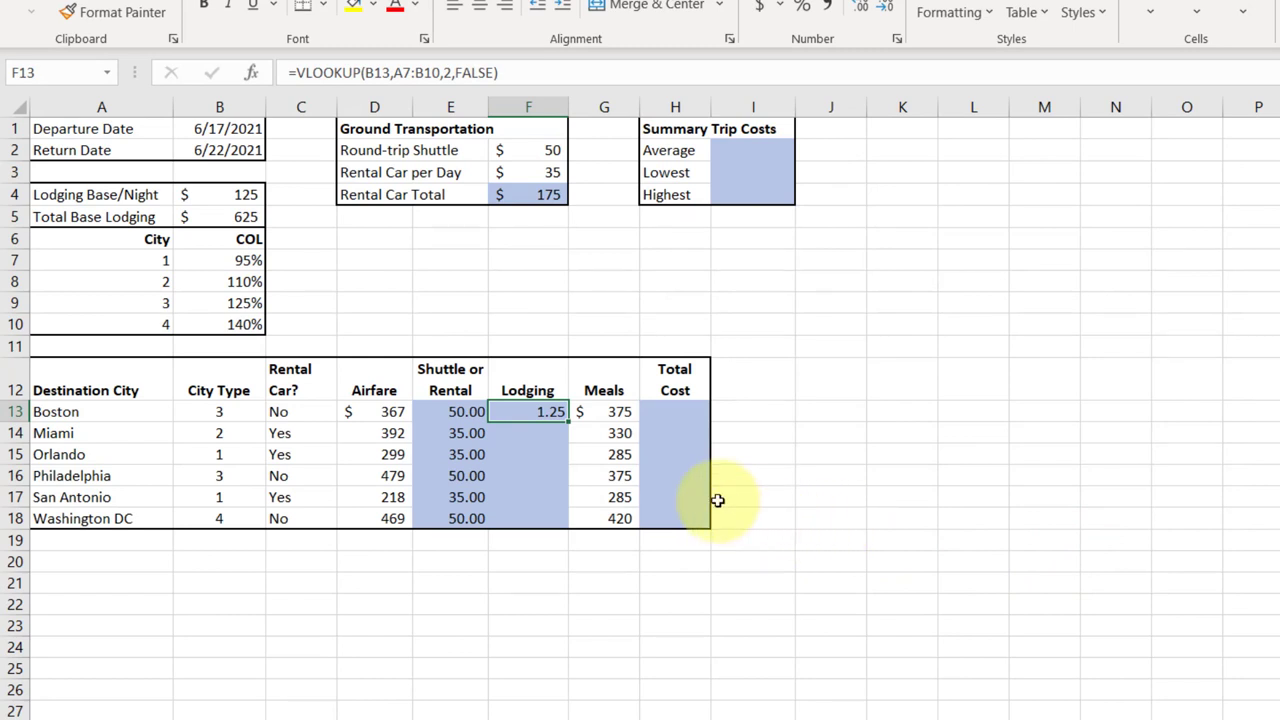
# Step: Edit the VLOOKUP arguments in F13 so the table array is the absolute reference $A$7:$B$10
pyautogui.click(250, 76)
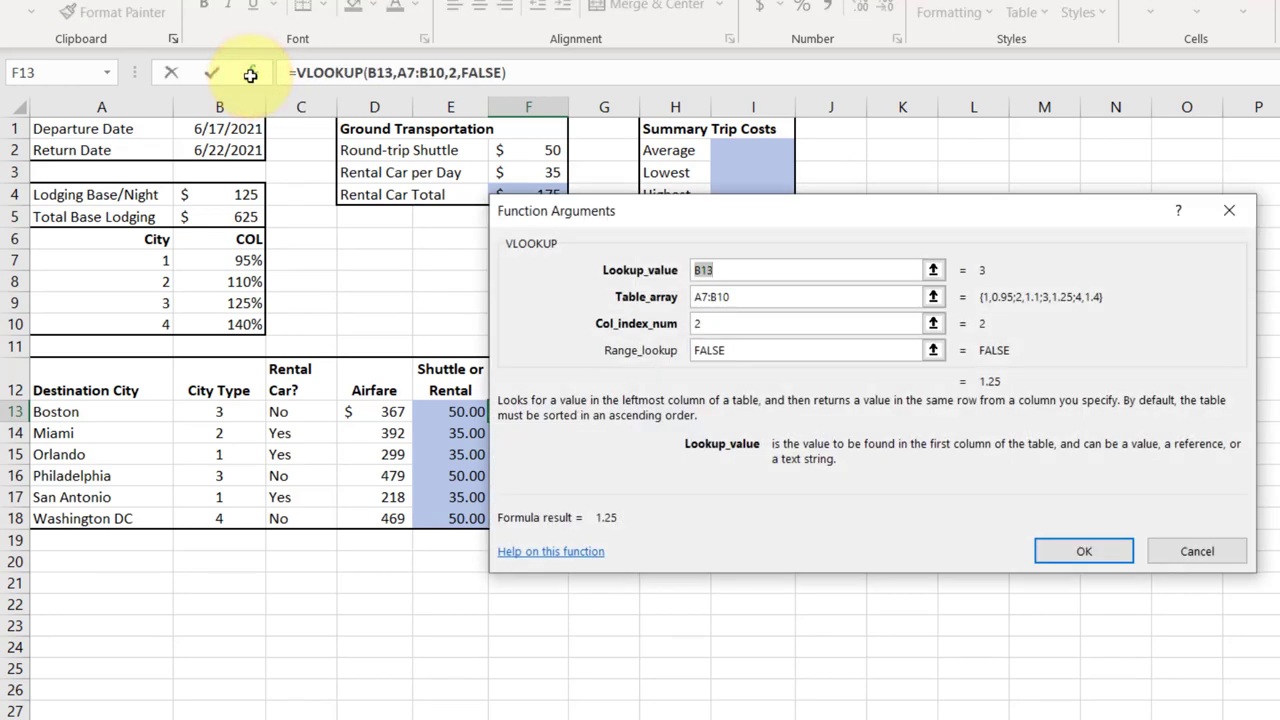
pyautogui.click(721, 270)
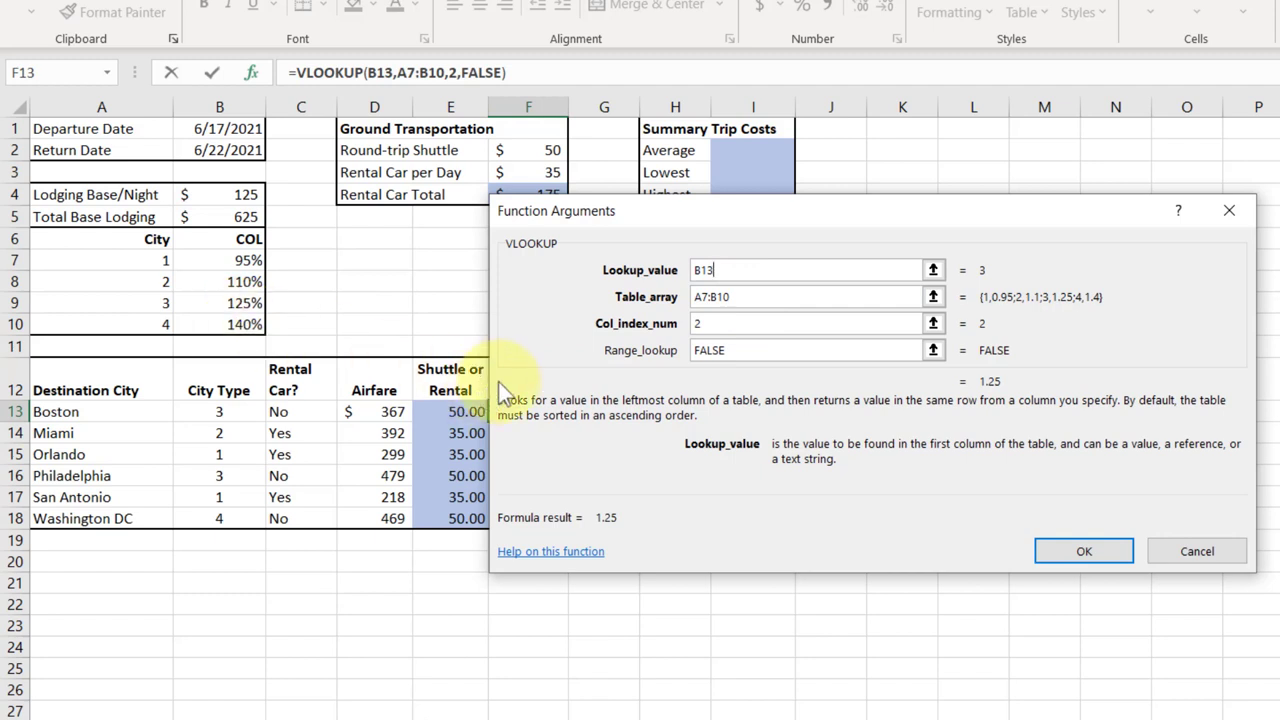
pyautogui.click(698, 297)
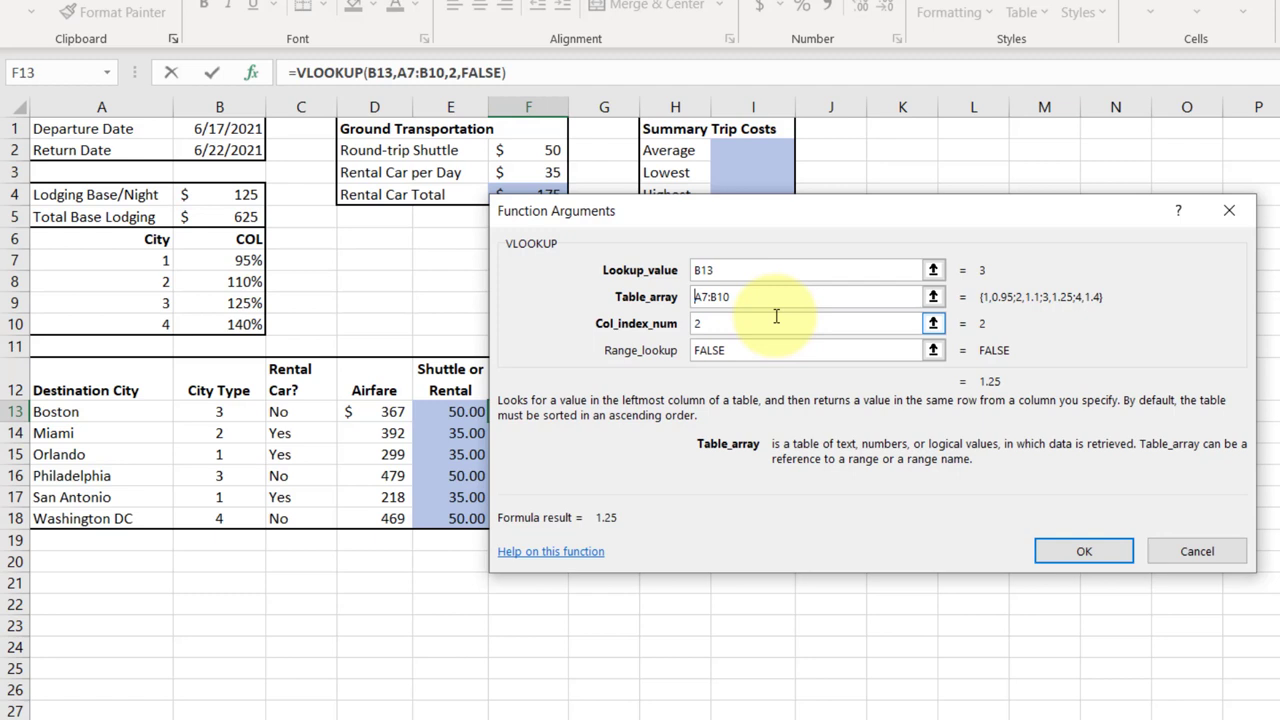
pyautogui.write('$')
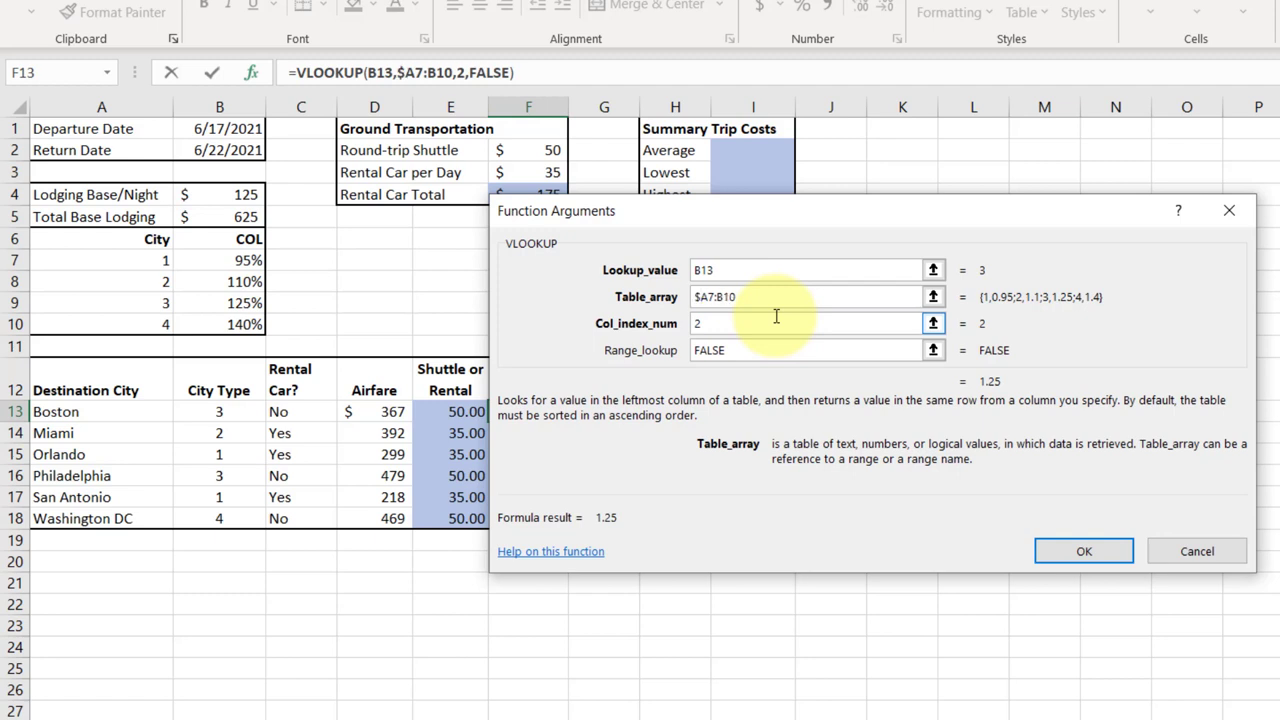
pyautogui.click(706, 297)
pyautogui.write('$')
pyautogui.click(721, 297)
pyautogui.write('$')
pyautogui.click(734, 297)
pyautogui.write('$B$')
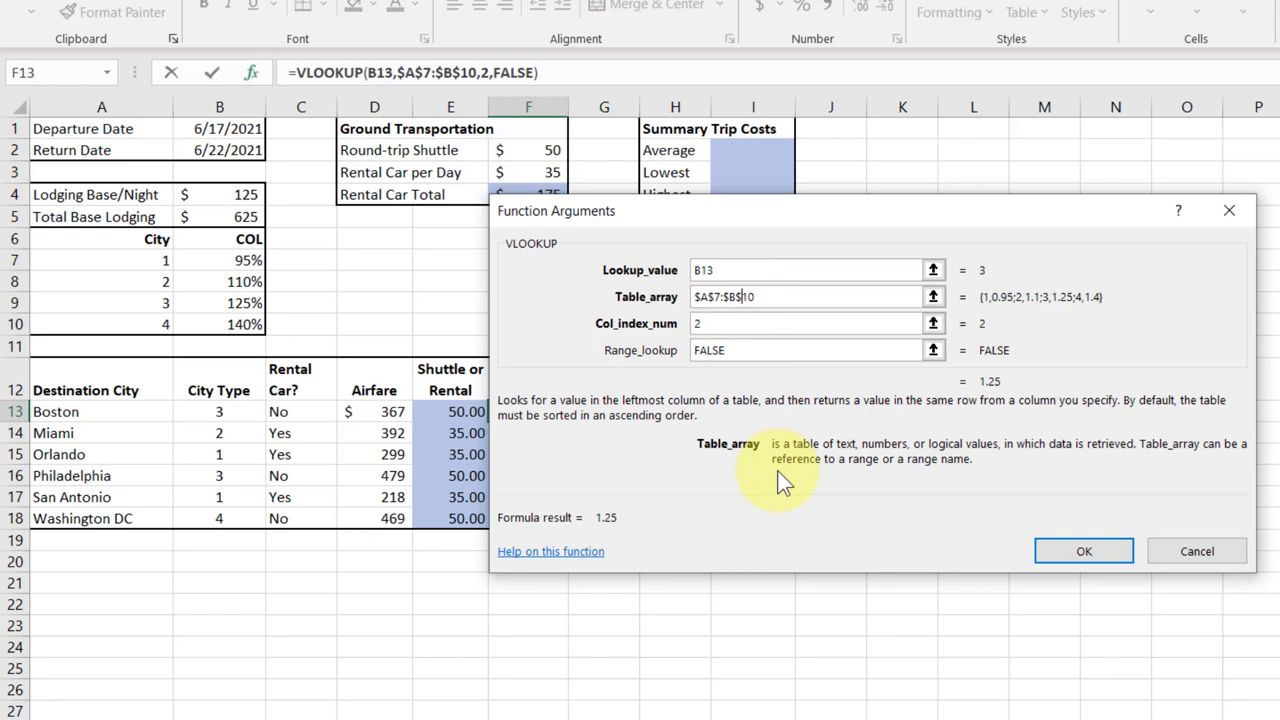
pyautogui.click(740, 323)
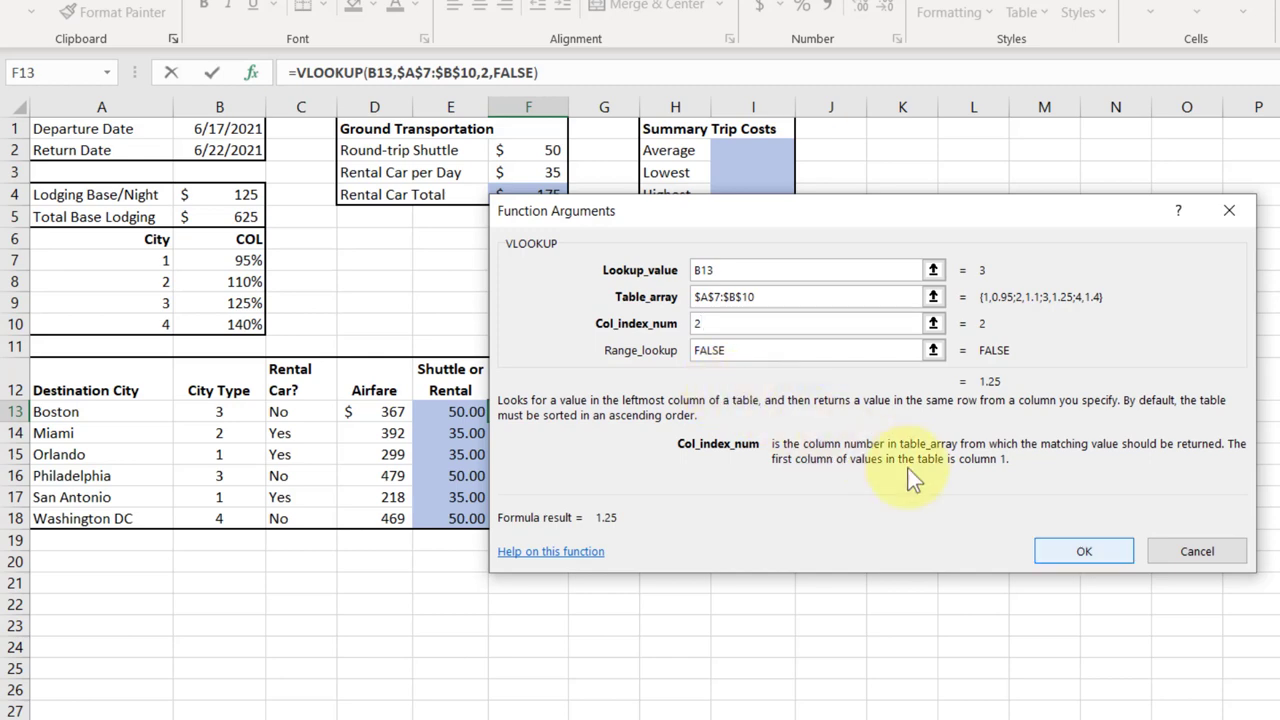
pyautogui.click(1092, 548)
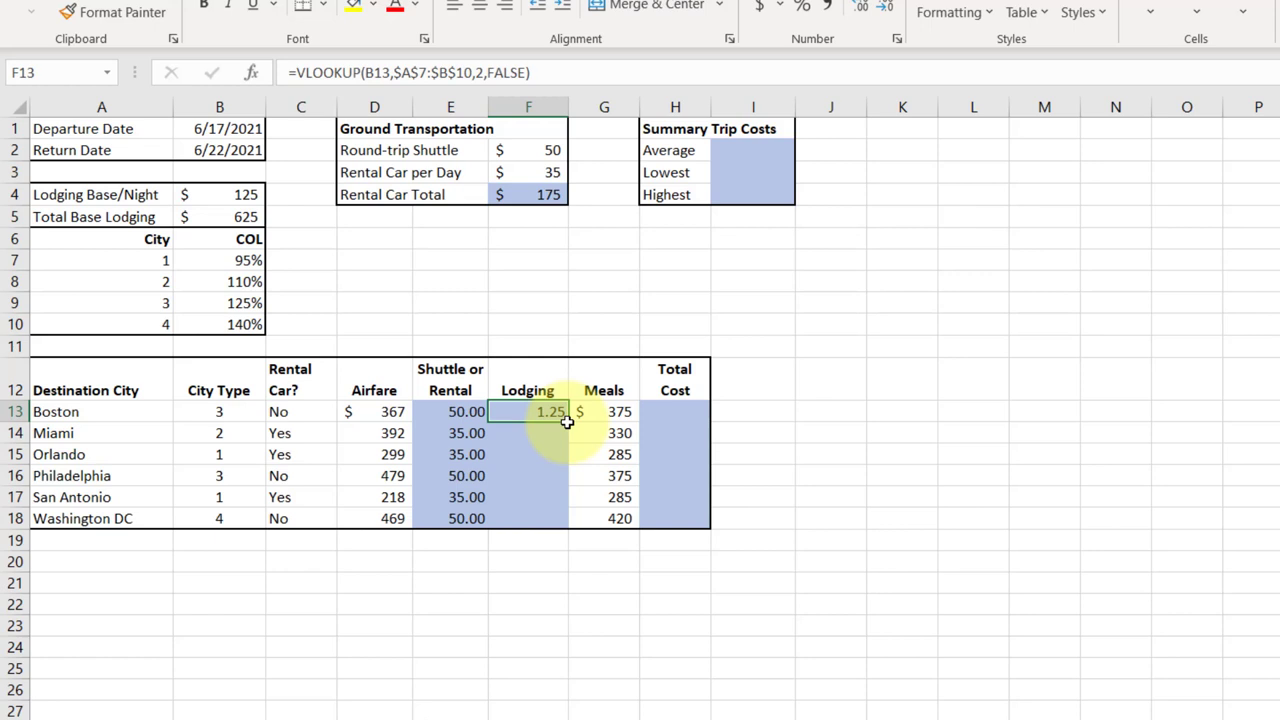
# Step: Try filling the F13 lookup down through F17, inspect the copied formulas in the Lodging column, and undo the fill
pyautogui.moveTo(568, 423); pyautogui.dragTo(557, 505)
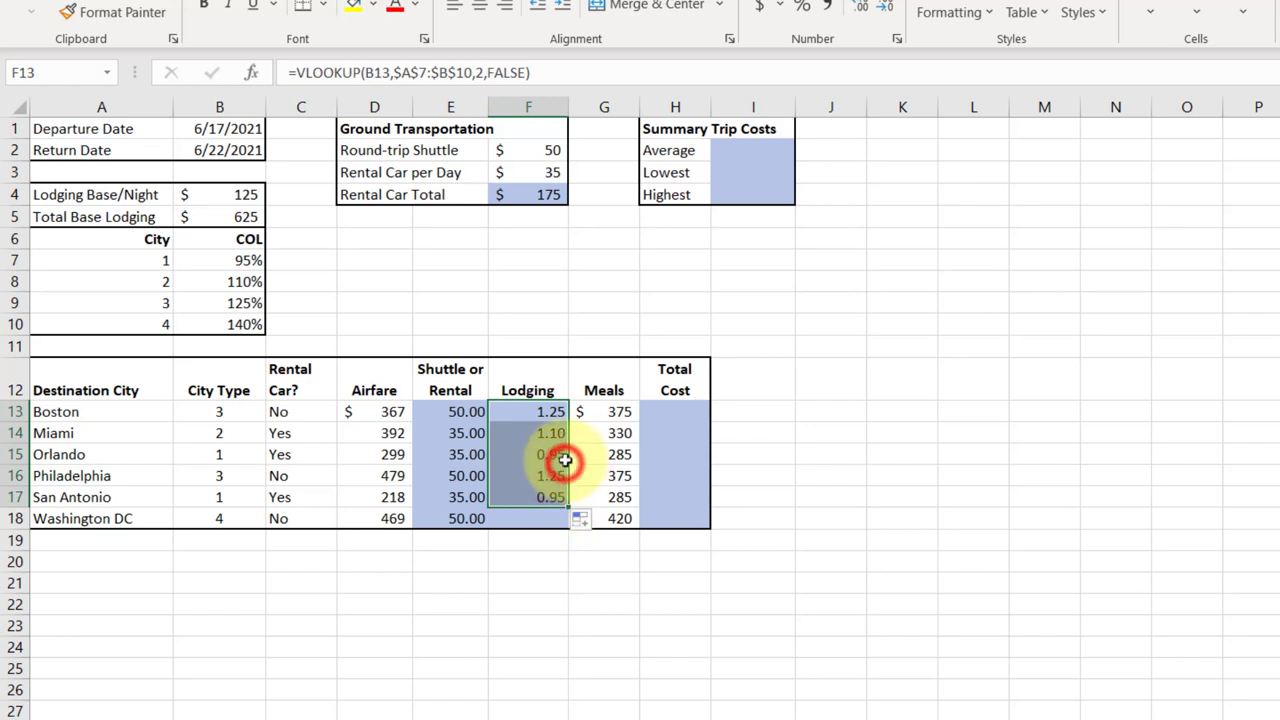
pyautogui.click(567, 459)
pyautogui.click(542, 474)
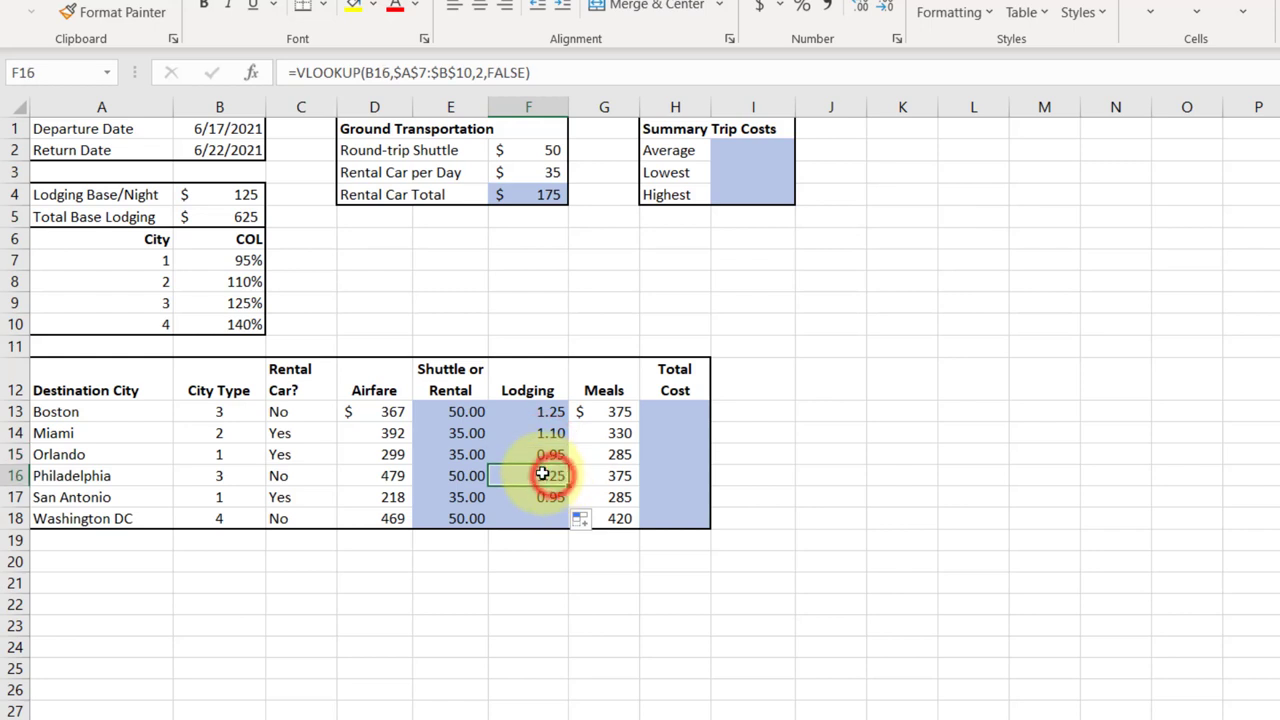
pyautogui.click(562, 432)
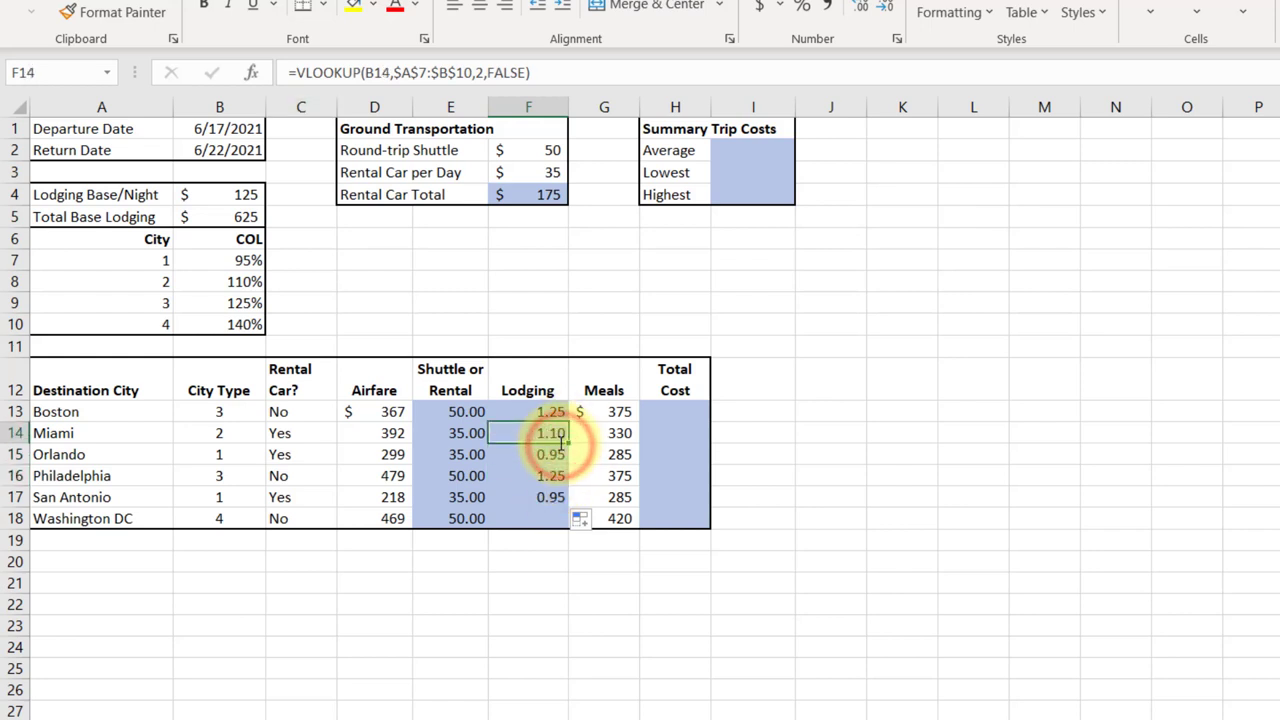
pyautogui.click(517, 451)
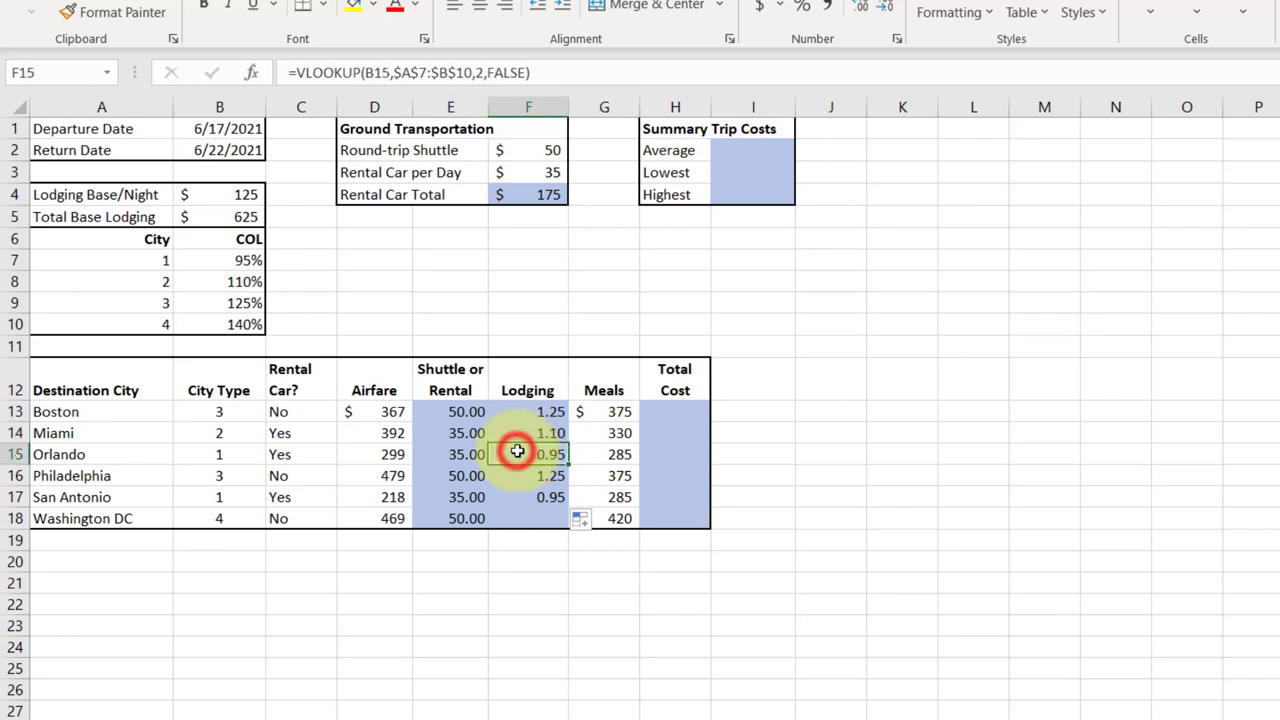
pyautogui.click(552, 481)
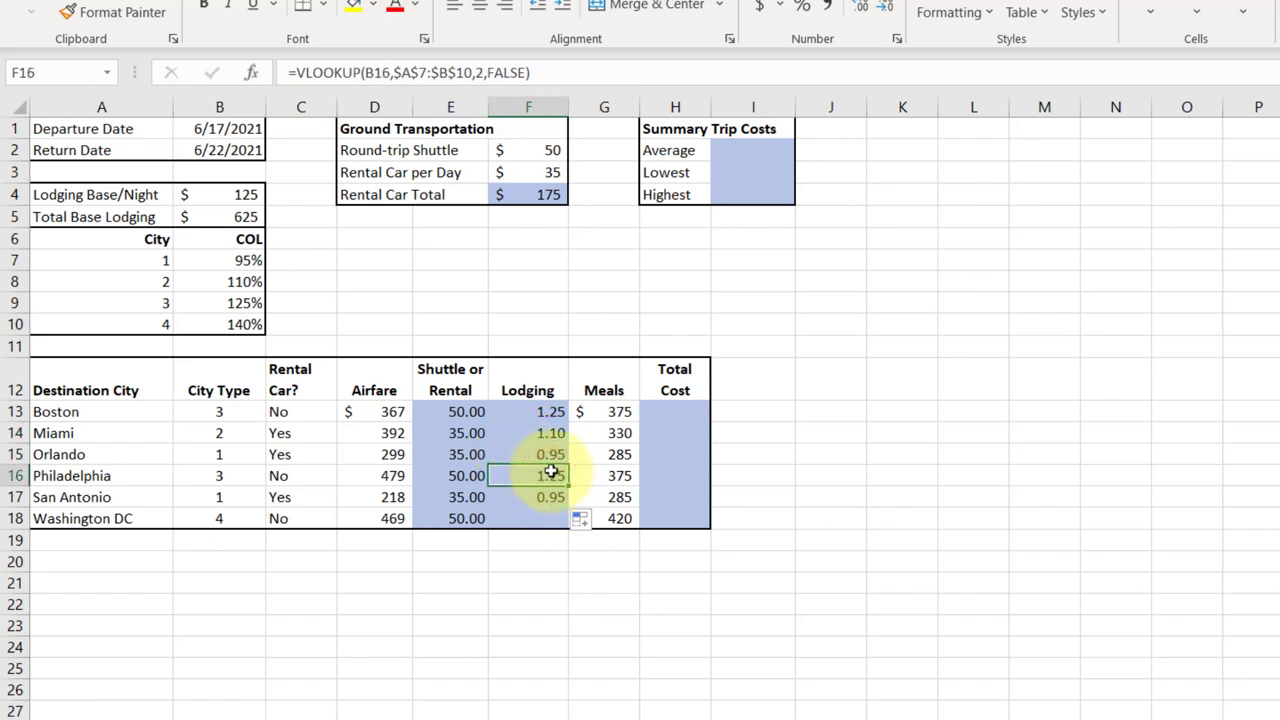
pyautogui.click(549, 453)
pyautogui.click(549, 433)
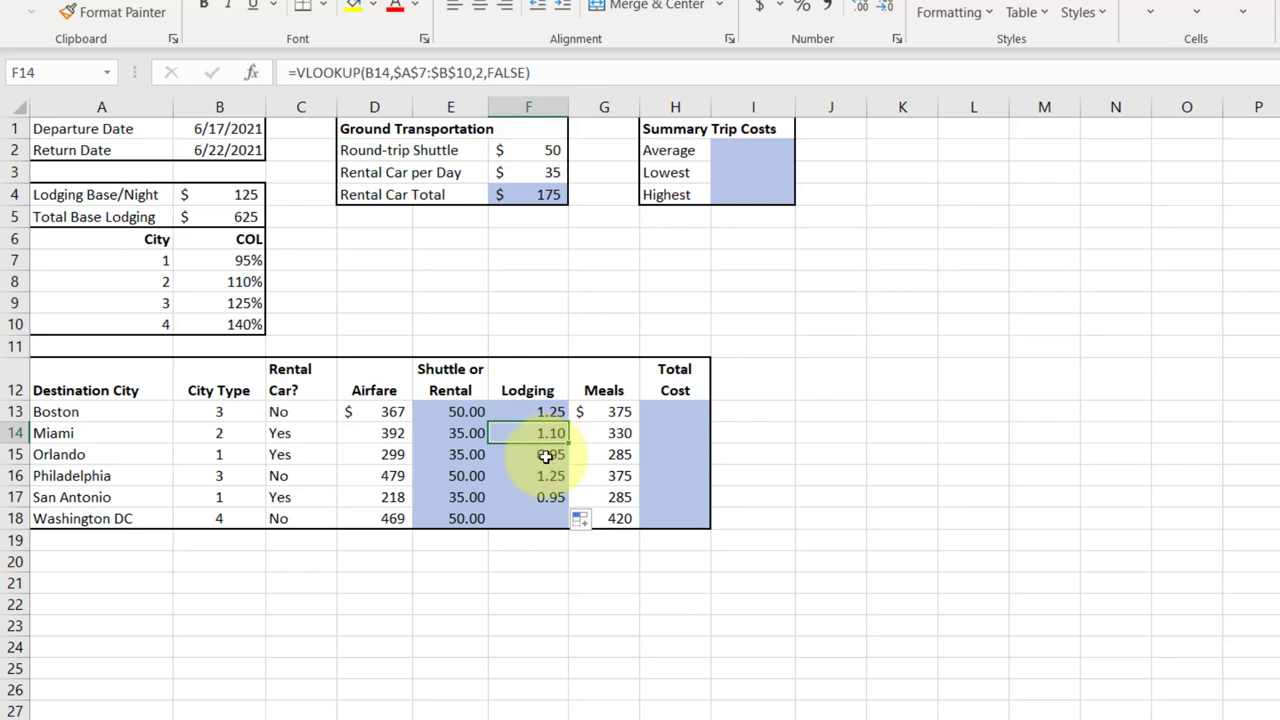
pyautogui.click(545, 456)
pyautogui.click(545, 497)
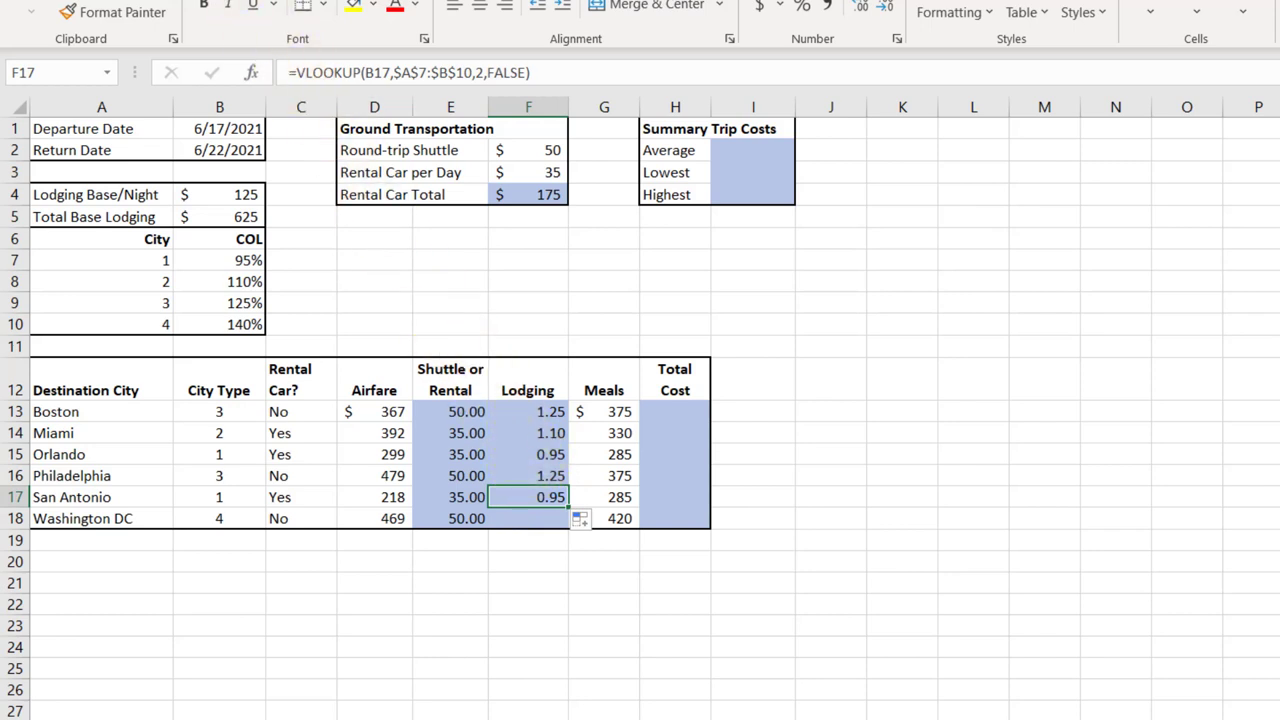
pyautogui.hotkey('ctrl', 'z')
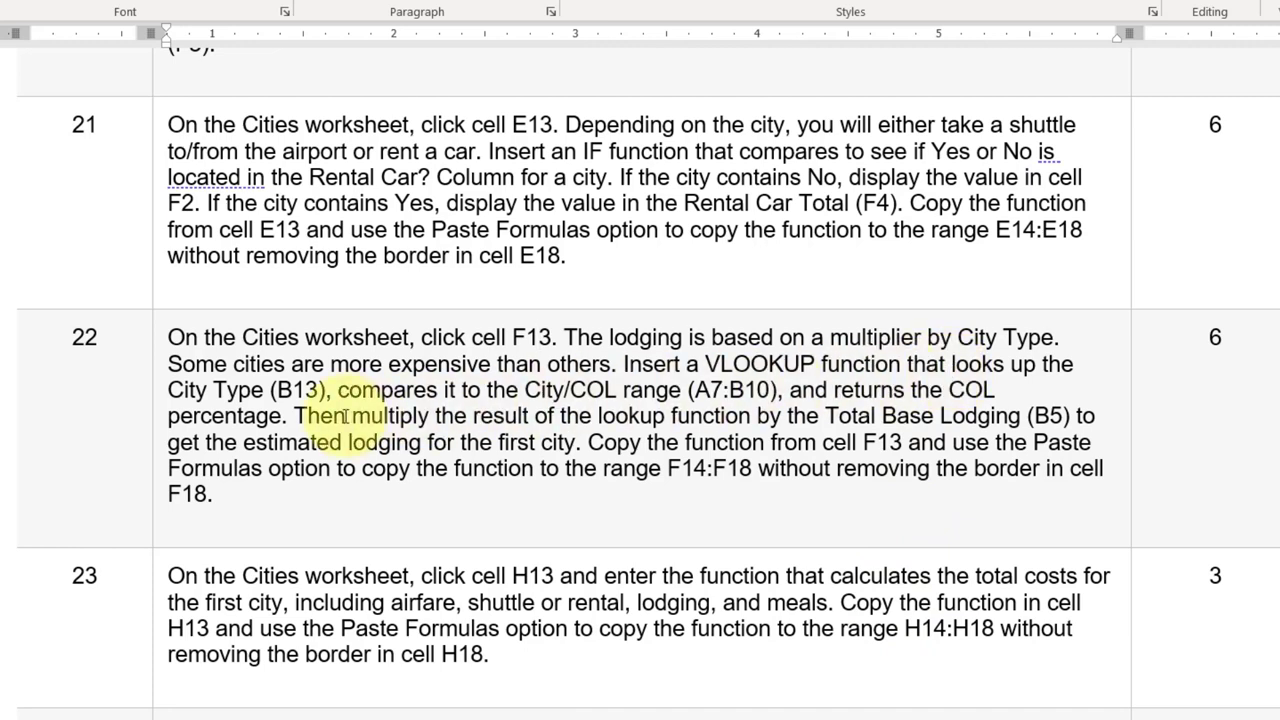
# Step: Review instruction 22 in the Word document, and multiply the VLOOKUP result in F13 of the Excel sheet by Total Base Lodging in B5
pyautogui.moveTo(298, 416); pyautogui.dragTo(840, 425)
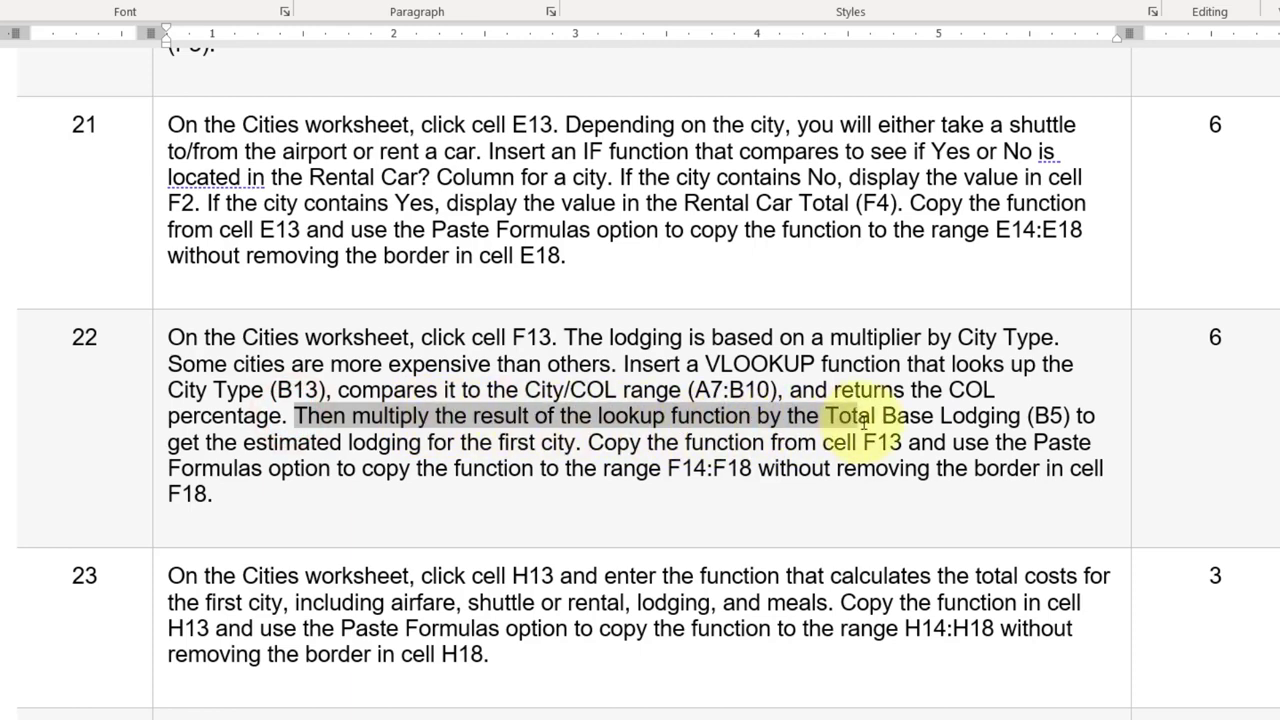
pyautogui.click(833, 416)
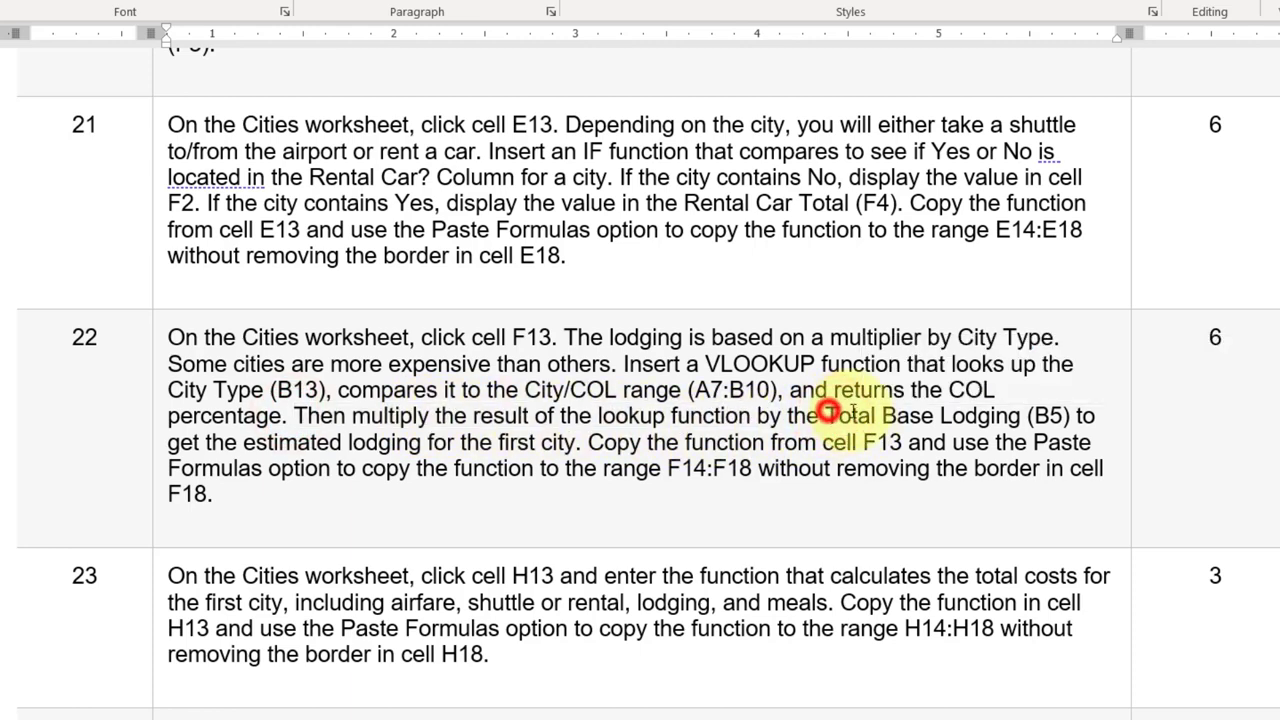
pyautogui.moveTo(828, 416); pyautogui.dragTo(1066, 416)
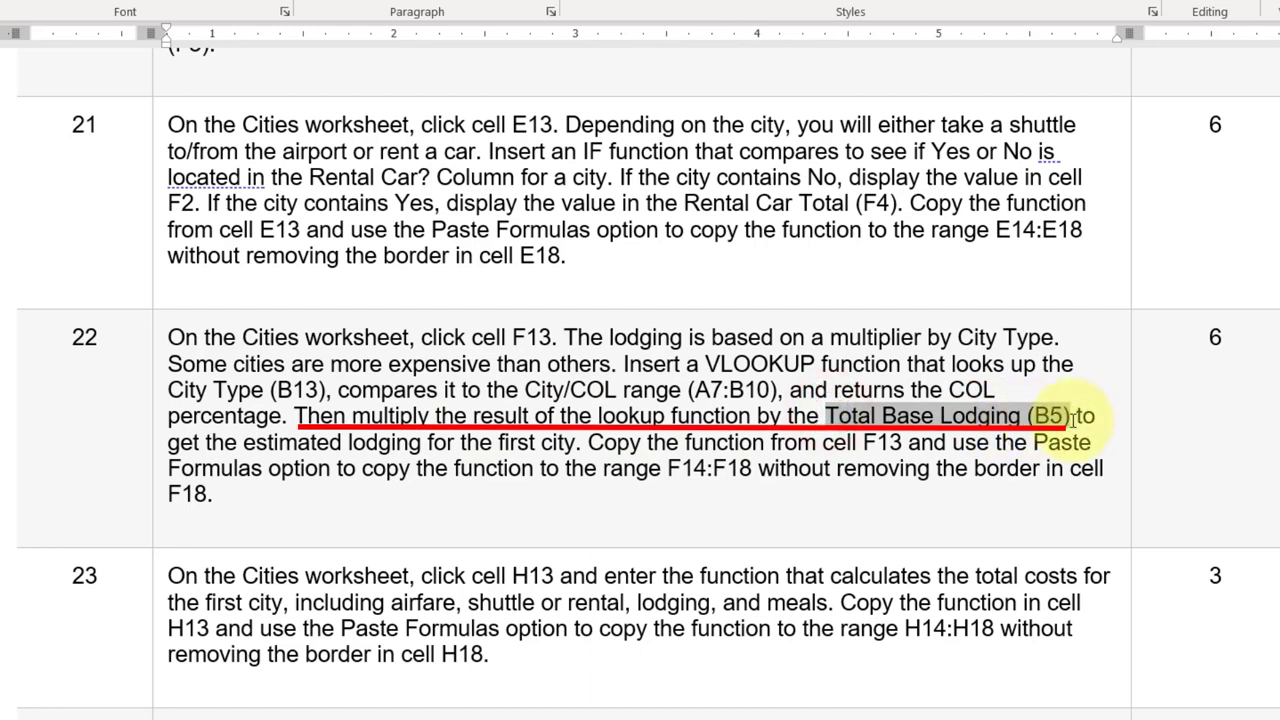
pyautogui.moveTo(1072, 420); pyautogui.dragTo(540, 442)
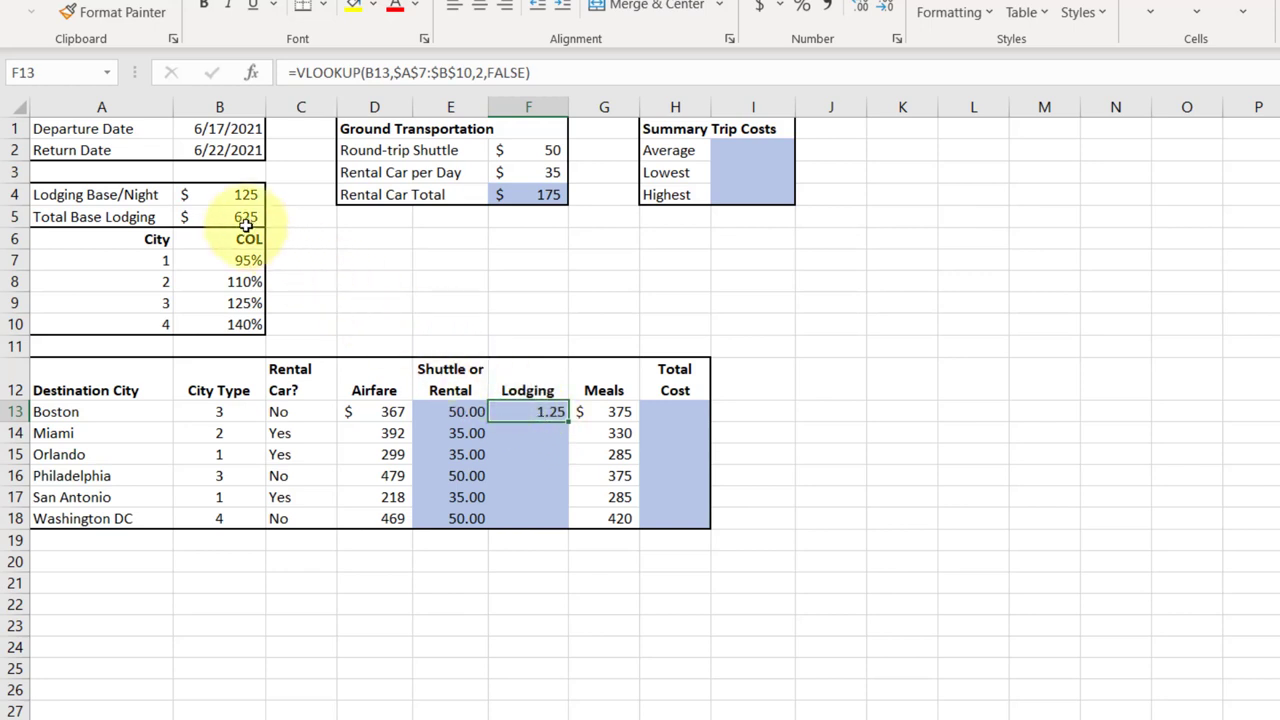
pyautogui.click(551, 72)
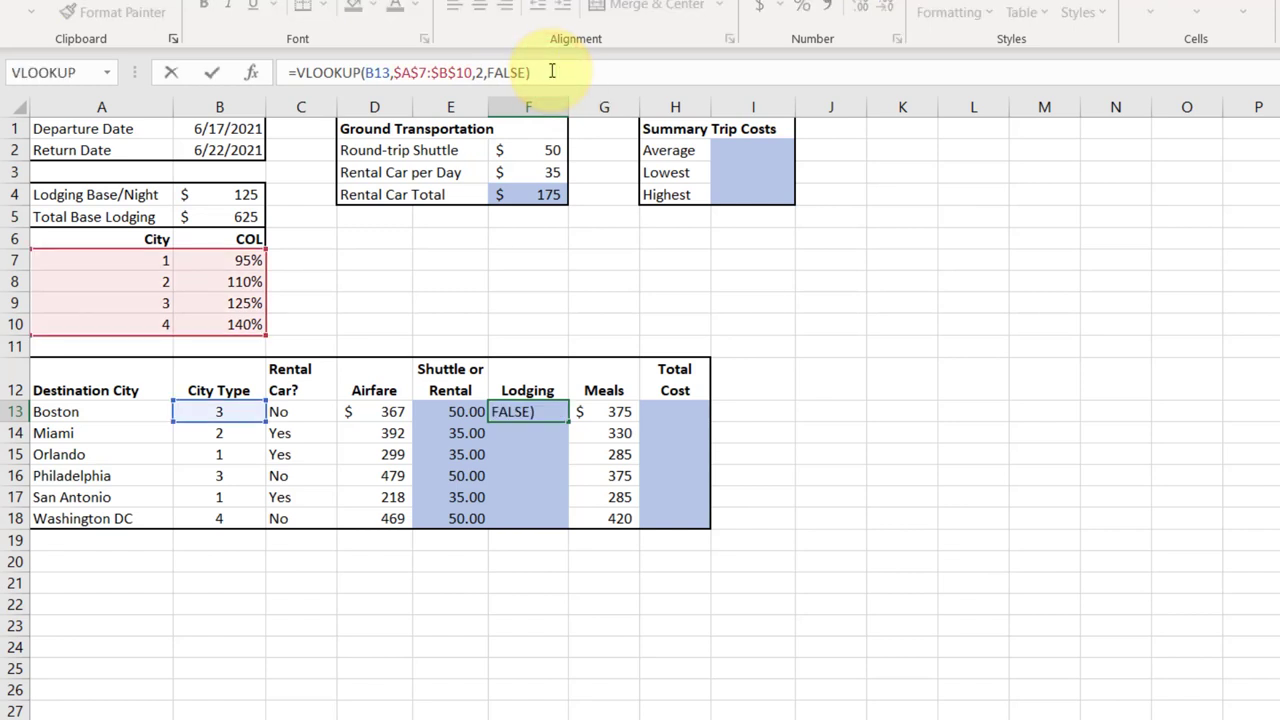
pyautogui.write('*')
pyautogui.click(233, 216)
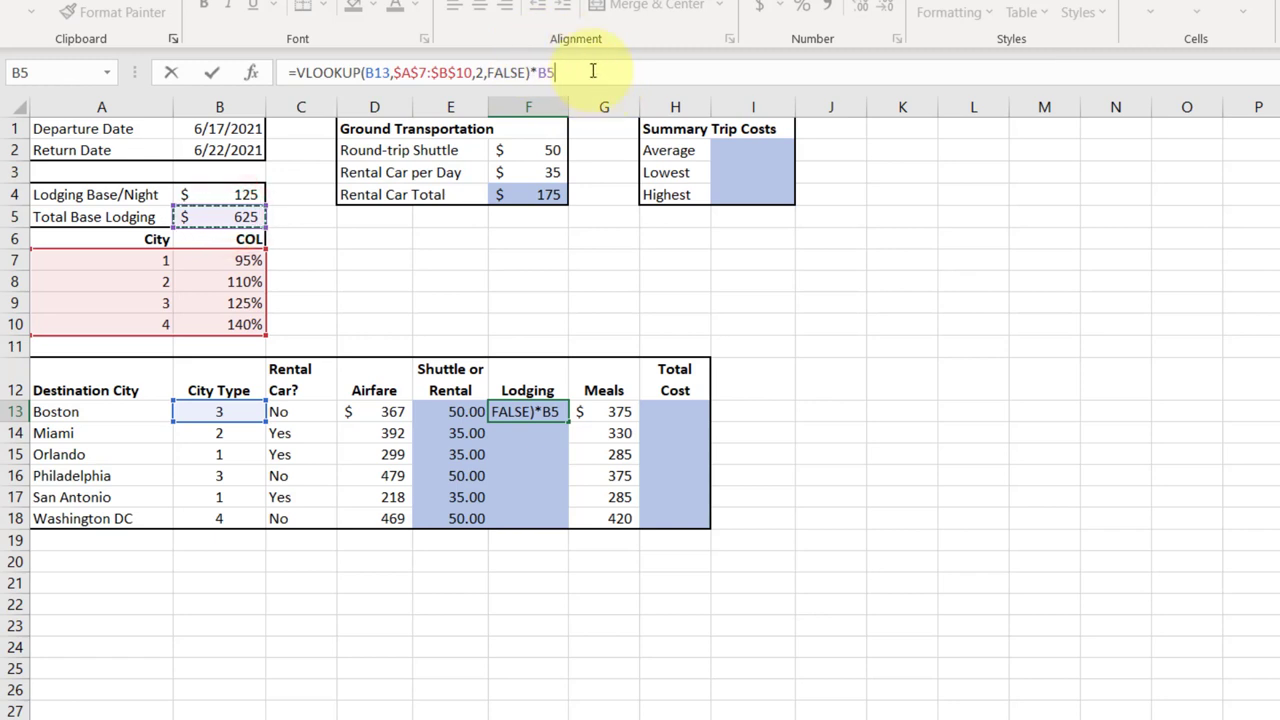
pyautogui.press('Return')
pyautogui.press('Up')
pyautogui.click(237, 215)
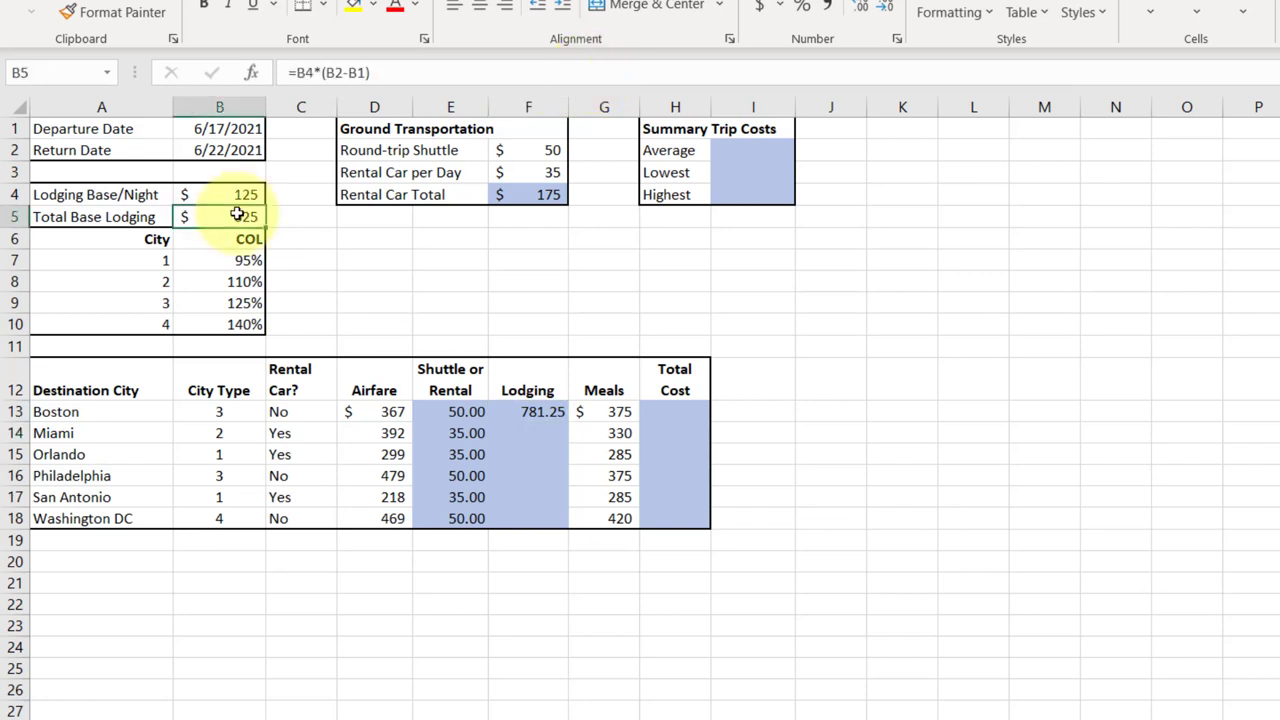
# Step: Try filling the multiplied Lodging formula from F13 down through F18, and undo the fill
pyautogui.click(531, 409)
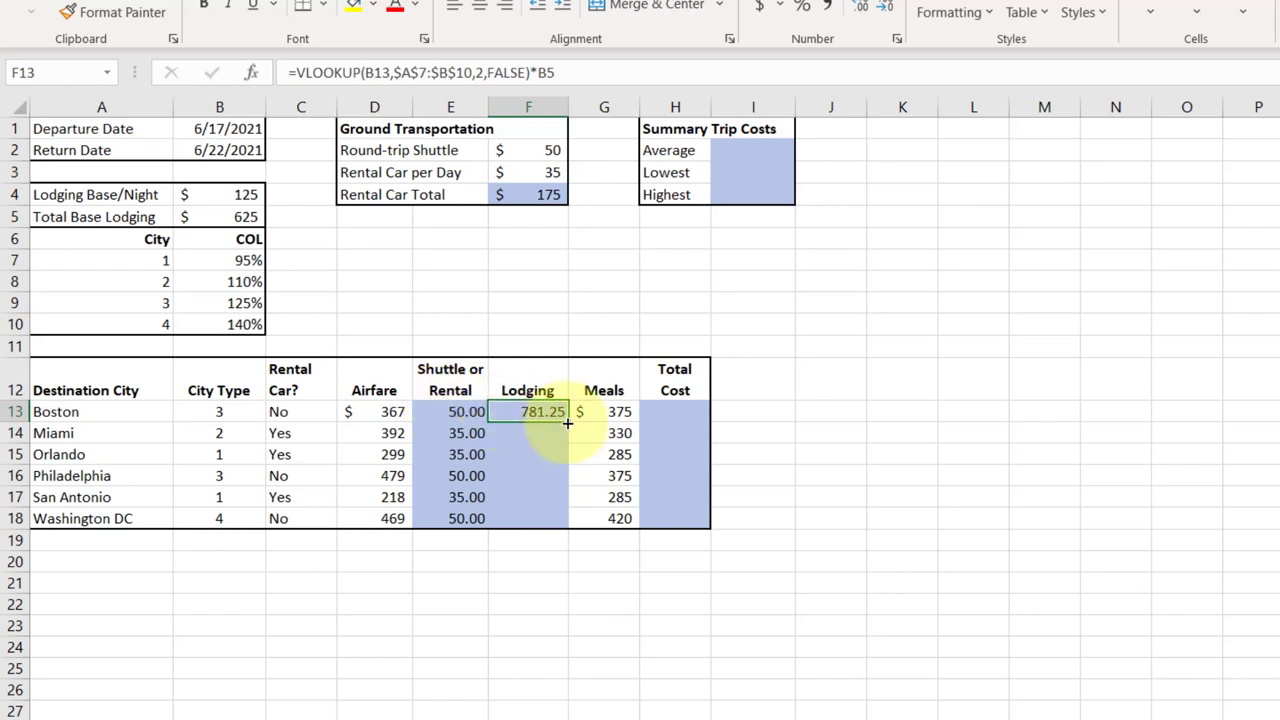
pyautogui.moveTo(567, 423); pyautogui.dragTo(556, 531)
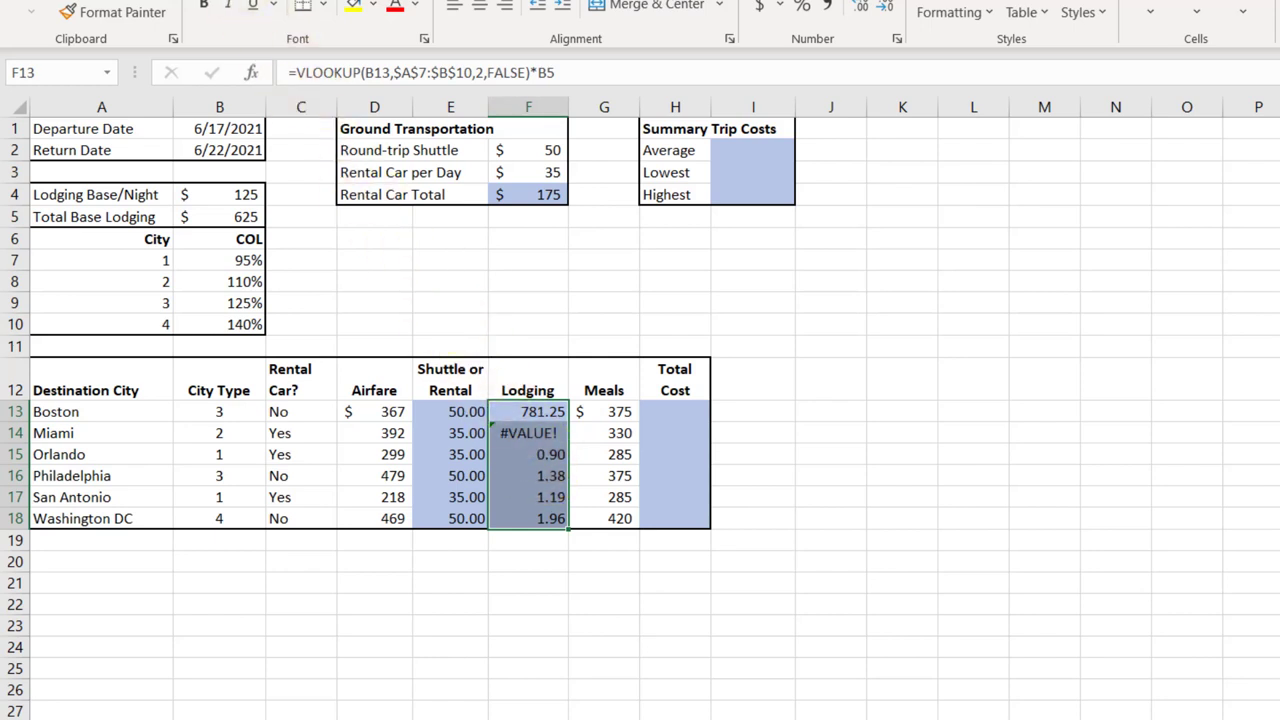
pyautogui.hotkey('ctrl', 'z')
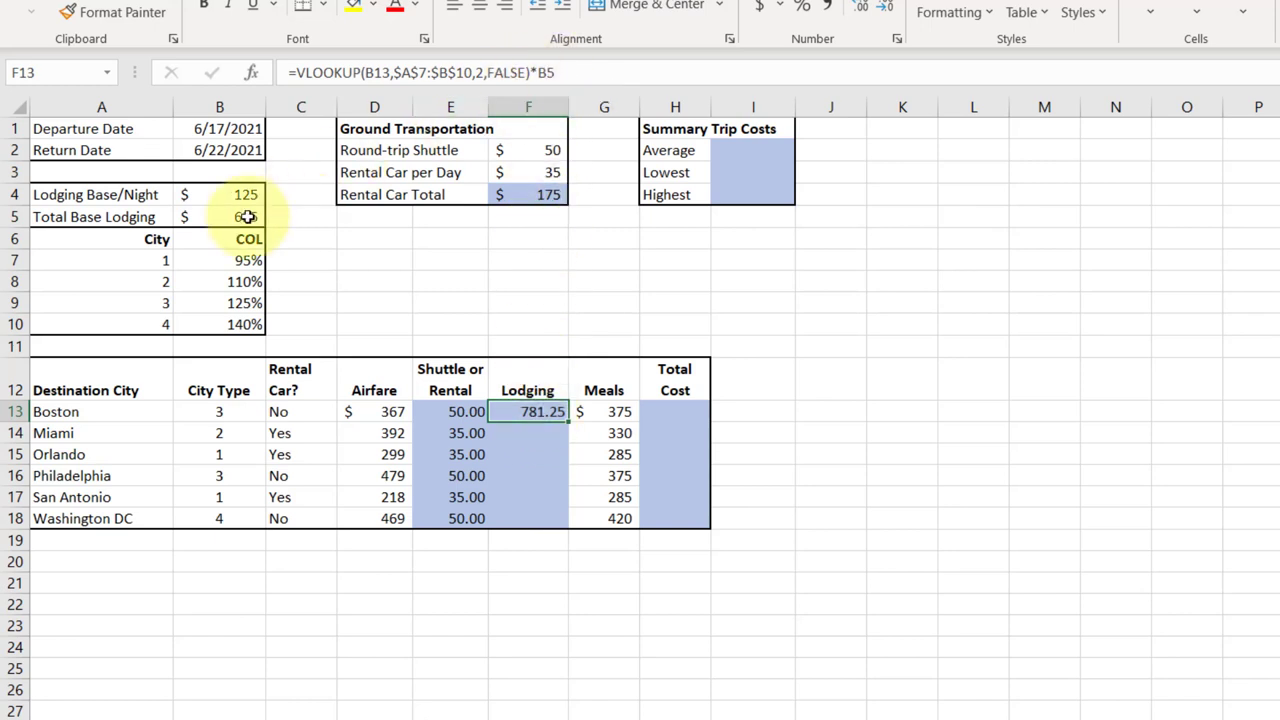
# Step: Change the Total Base Lodging reference in the F13 formula to the absolute reference $B$5
pyautogui.click(612, 70)
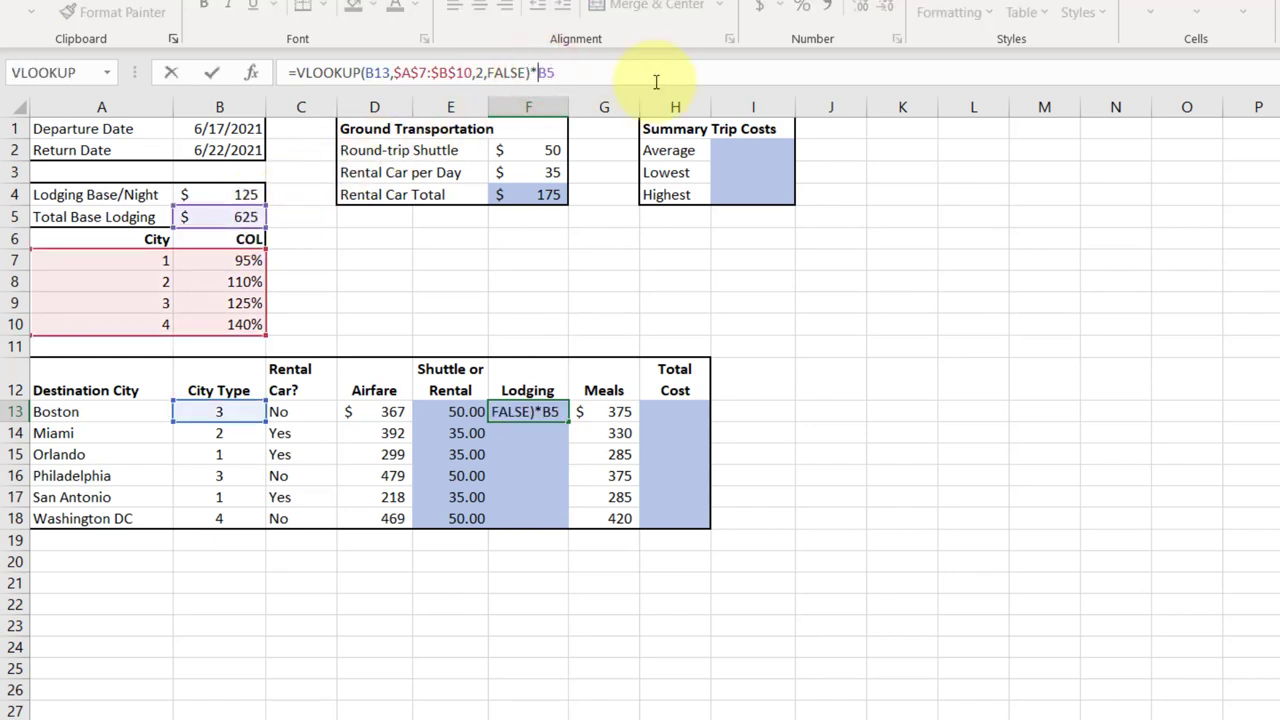
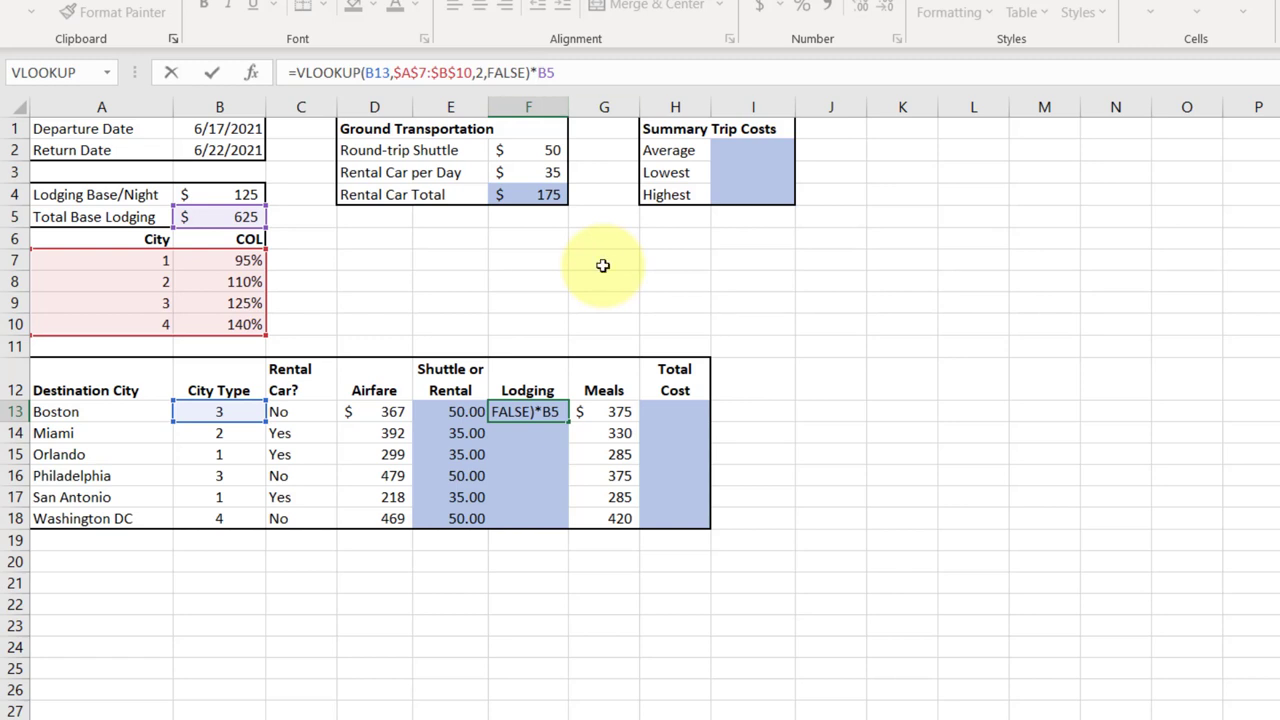
pyautogui.click(552, 72)
pyautogui.press('F4')
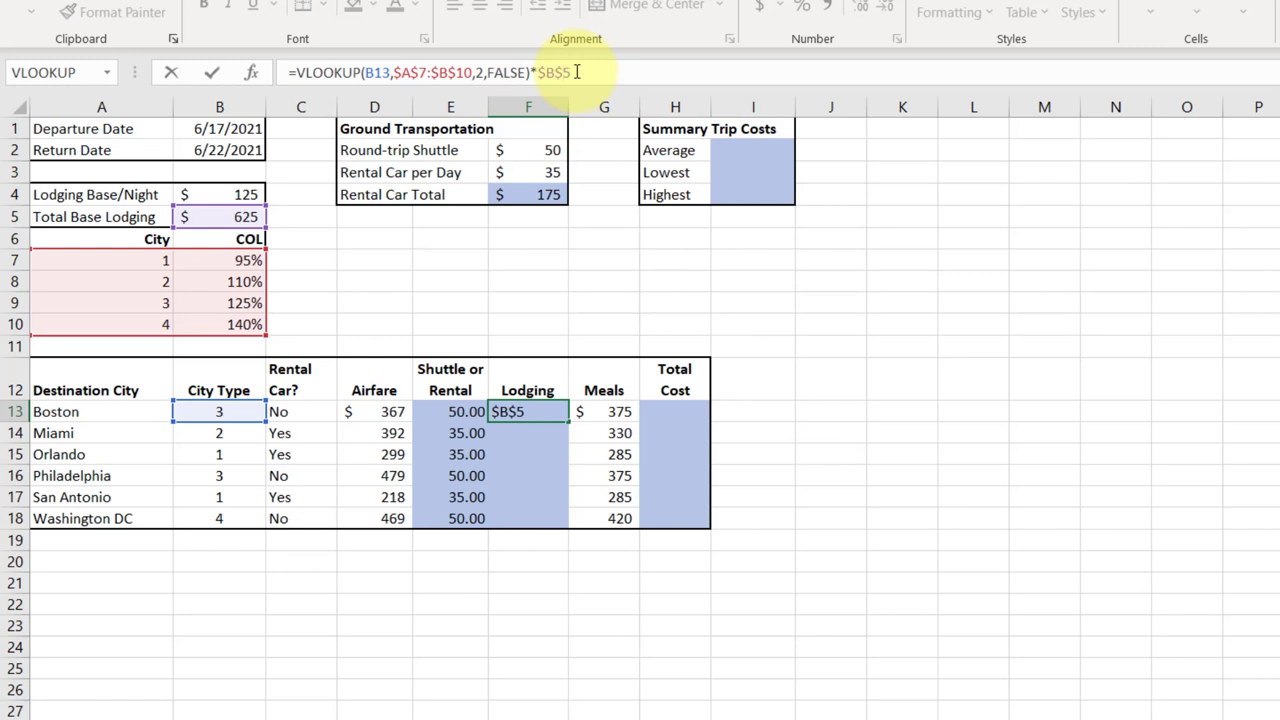
pyautogui.press('Return')
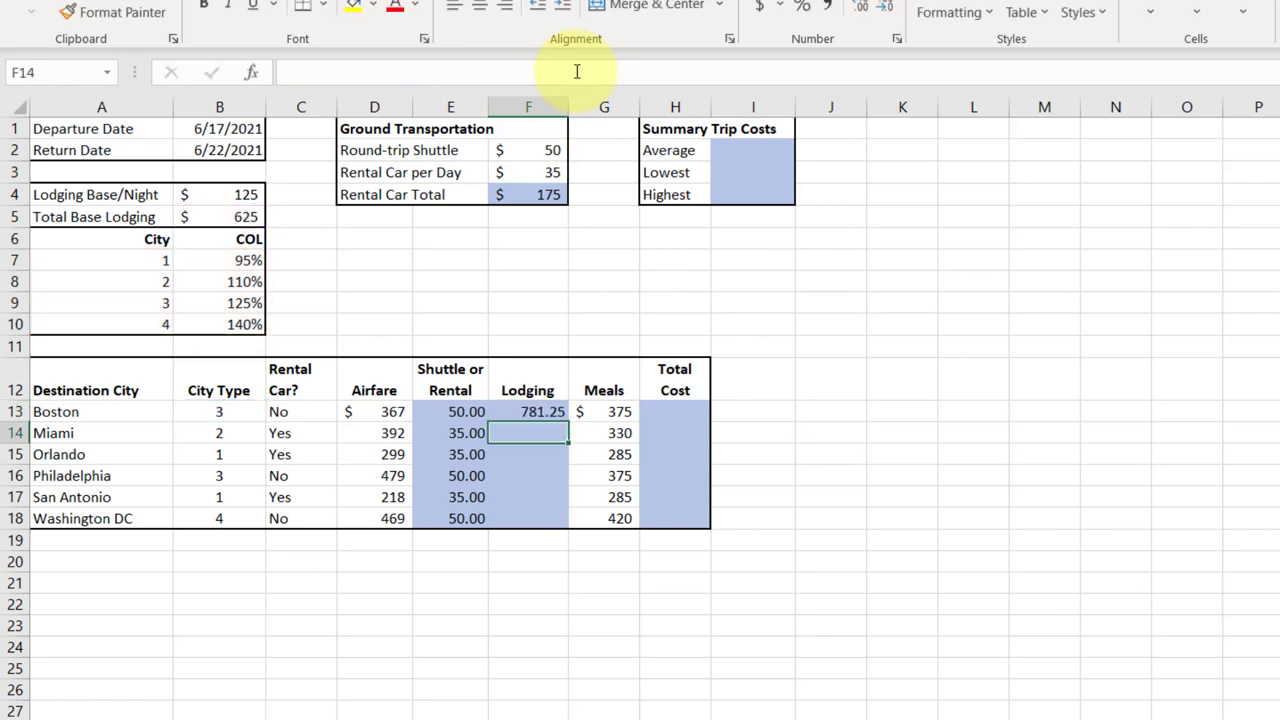
pyautogui.click(549, 411)
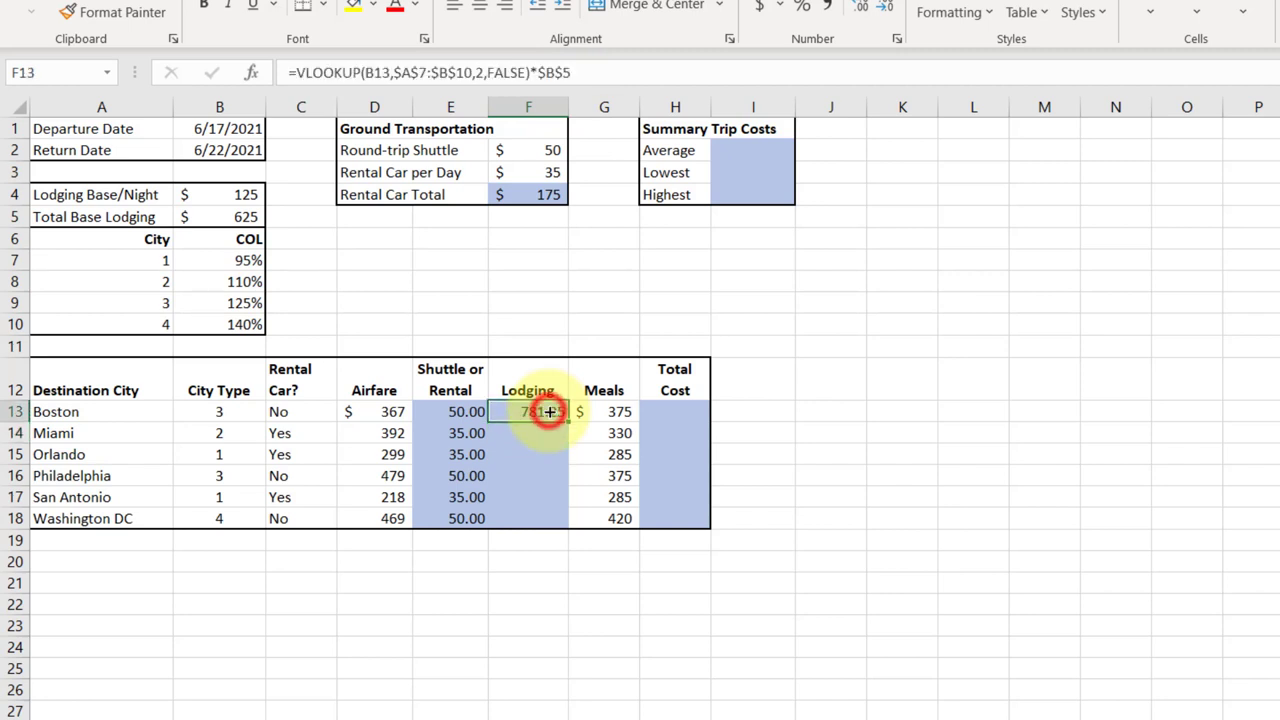
# Step: Try filling the Lodging formula with the $B$5 reference from F13 down through F18, and undo the fills
pyautogui.moveTo(568, 422); pyautogui.dragTo(562, 463)
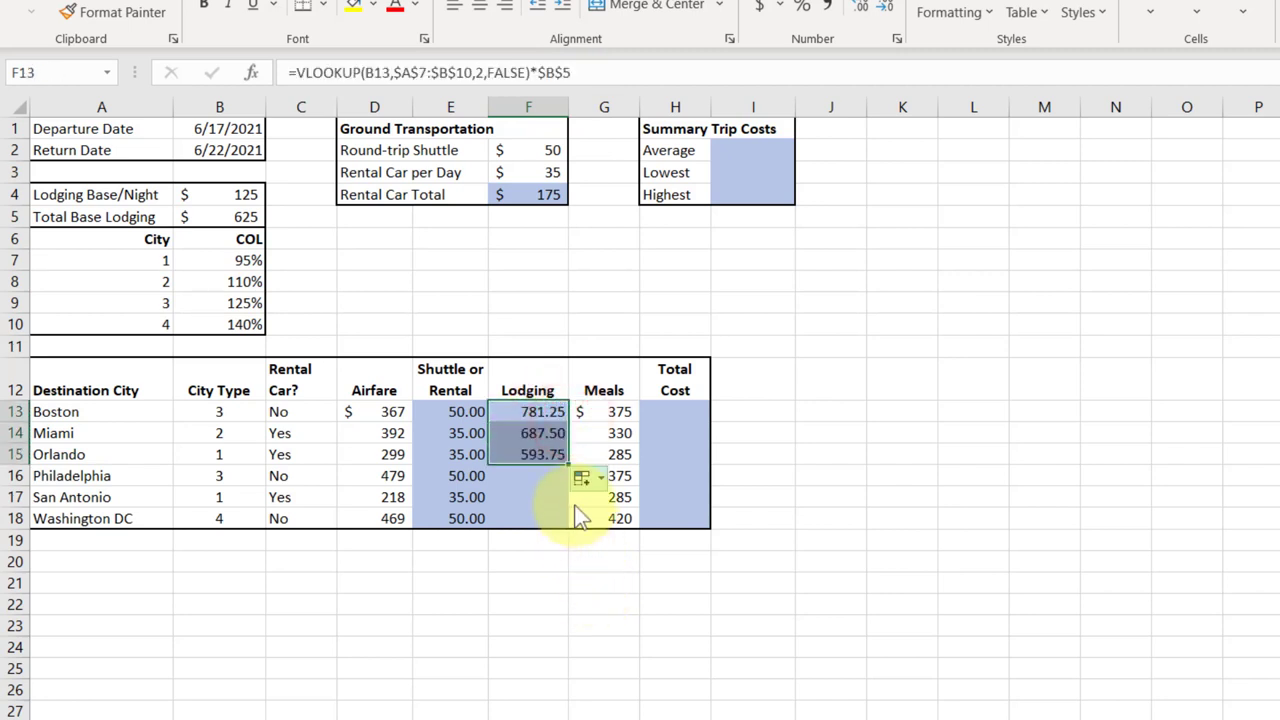
pyautogui.moveTo(566, 465); pyautogui.dragTo(566, 484)
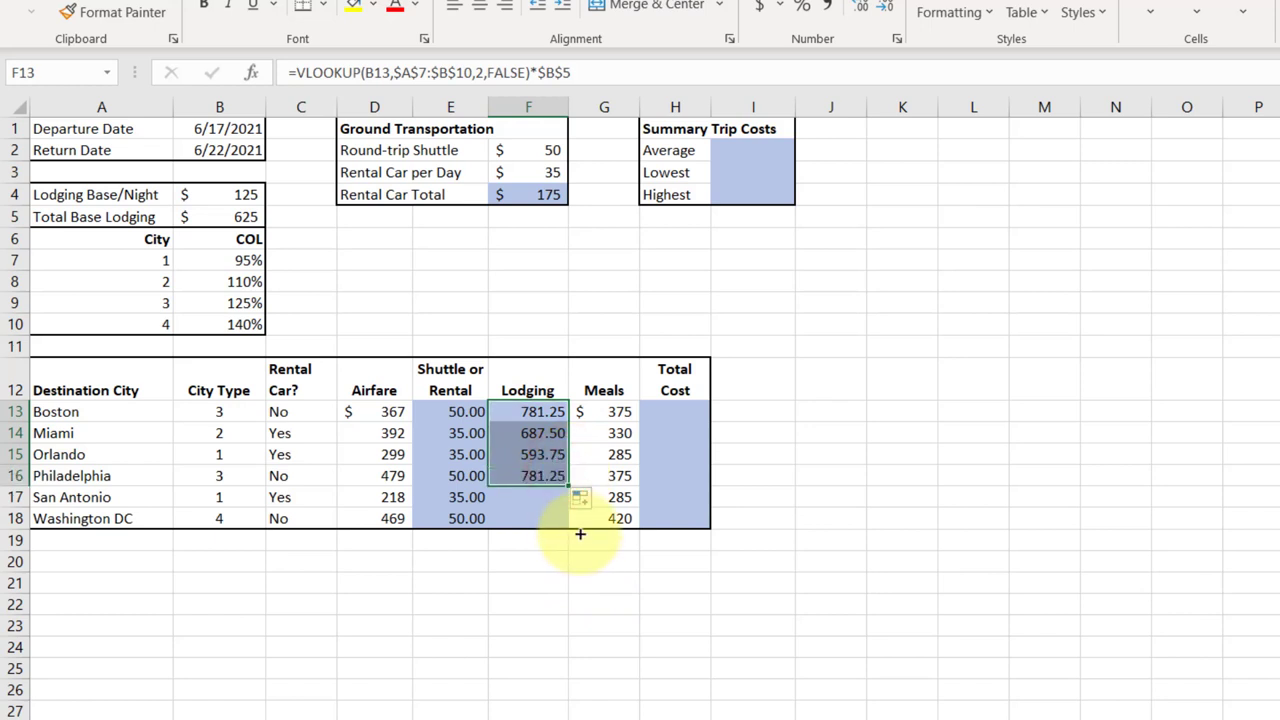
pyautogui.moveTo(568, 487); pyautogui.dragTo(570, 526)
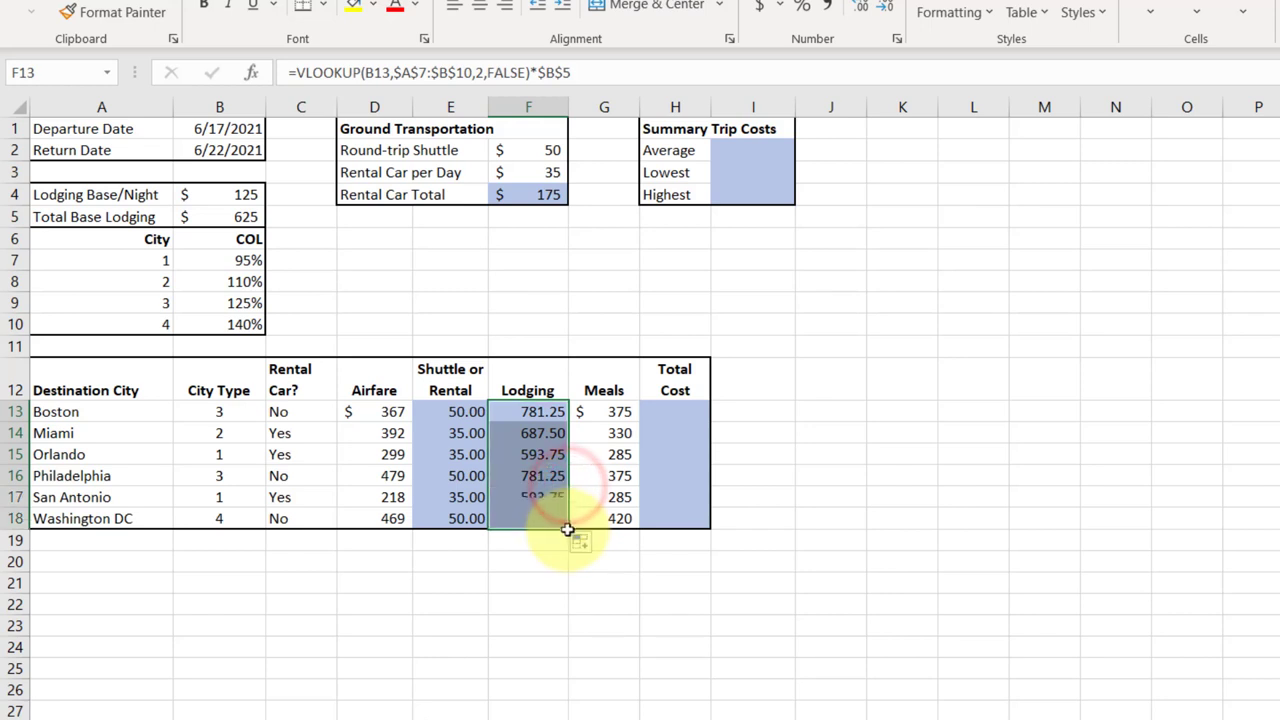
pyautogui.click(650, 672)
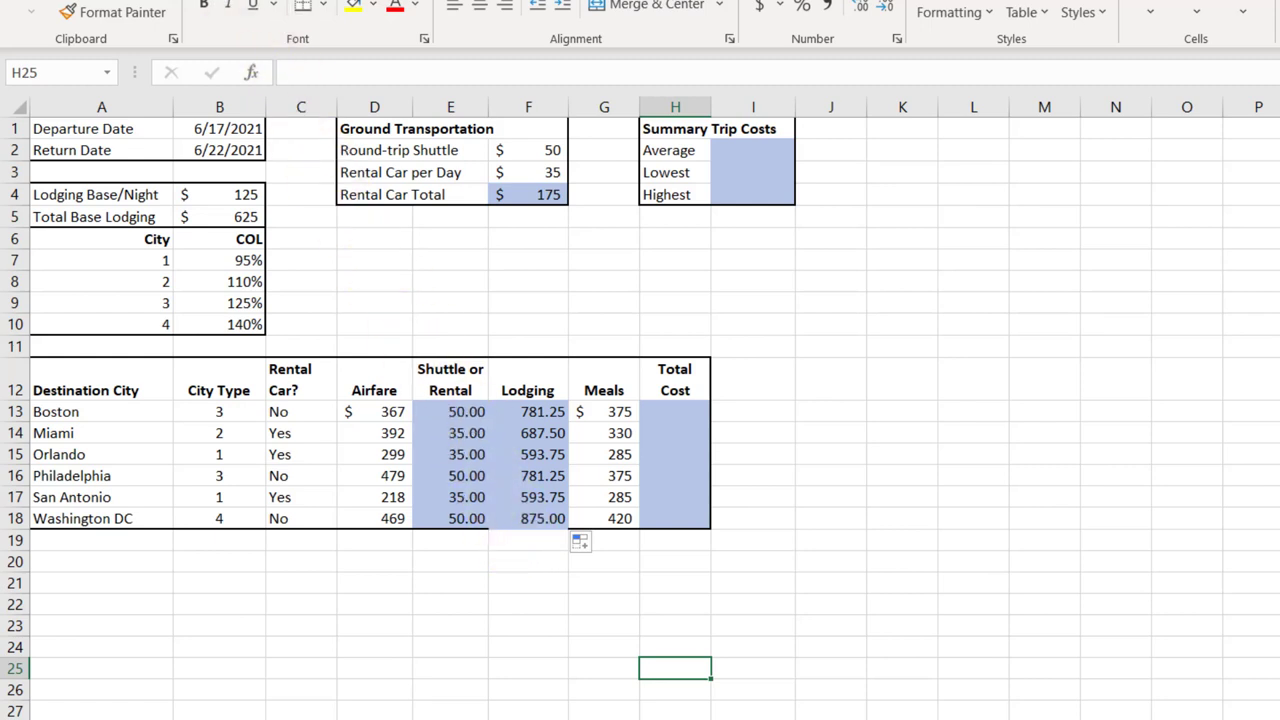
pyautogui.hotkey('ctrl', 'z')
pyautogui.hotkey('ctrl', 'z')
pyautogui.hotkey('ctrl', 'z')
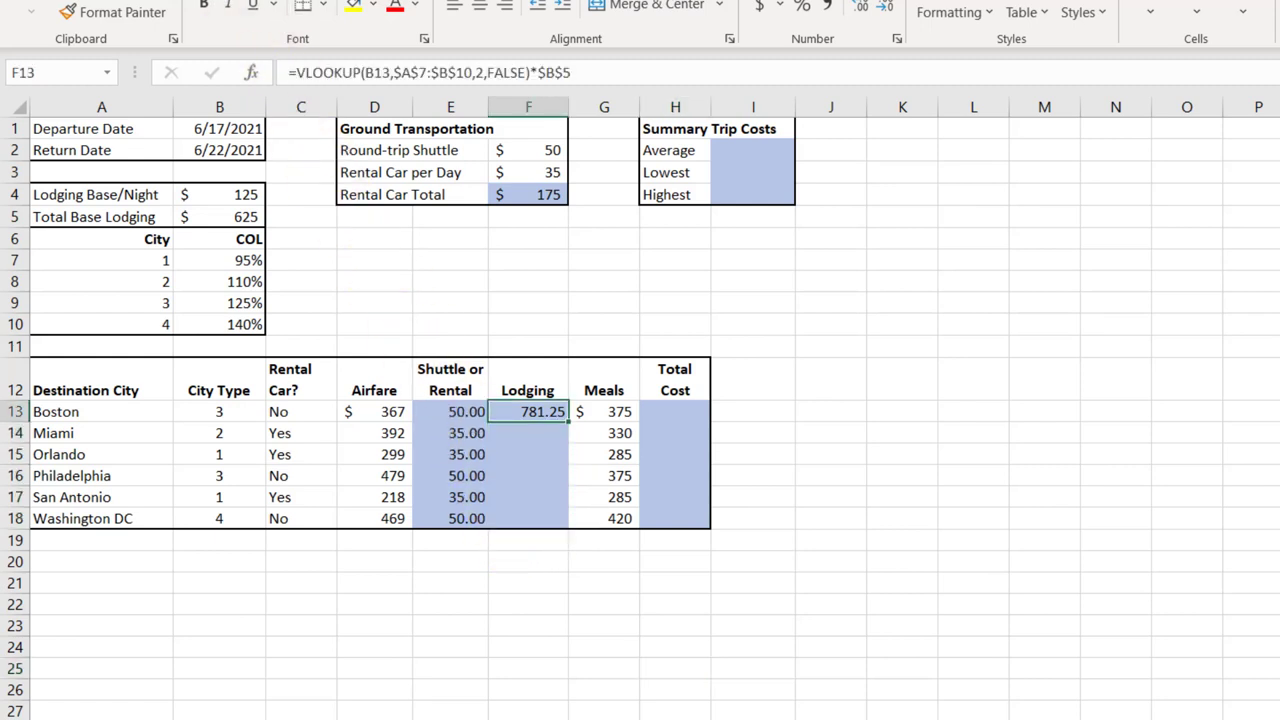
# Step: Copy the Lodging formula in F13 and paste it into F14:F18 as formulas only, keeping the cell borders
pyautogui.click(100, 12)
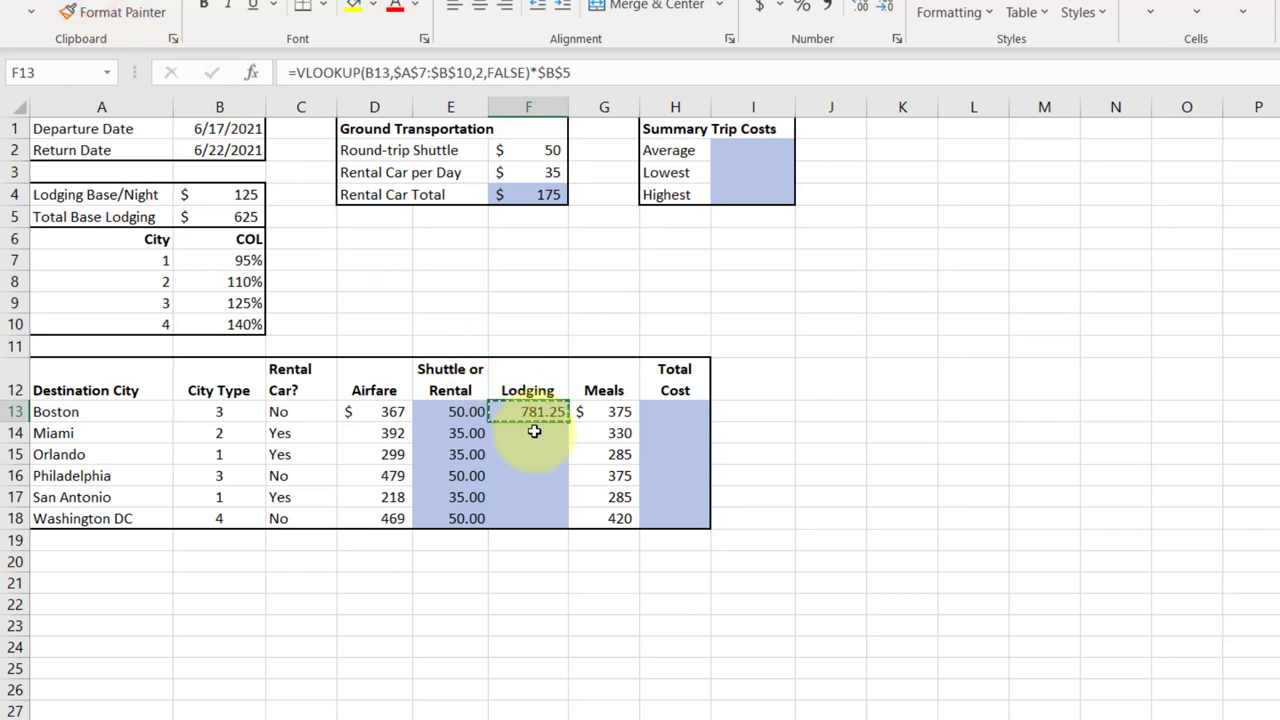
pyautogui.moveTo(534, 431); pyautogui.dragTo(541, 511)
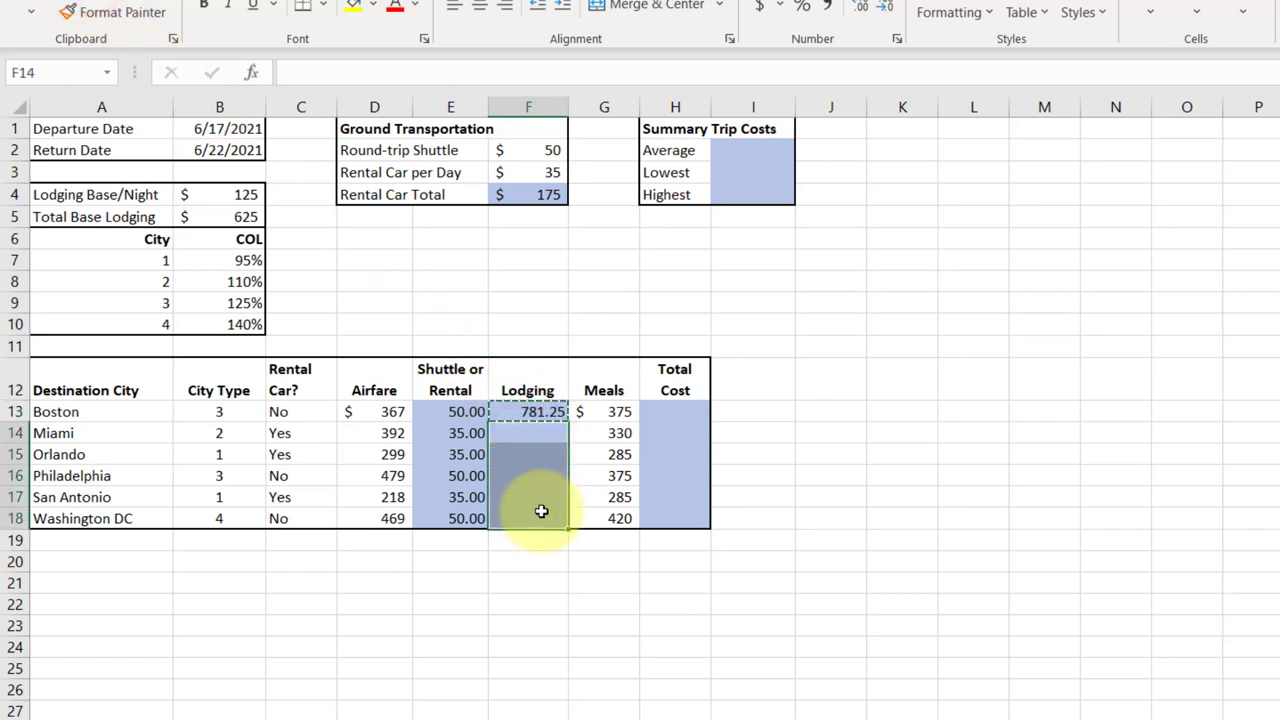
pyautogui.click(29, 14)
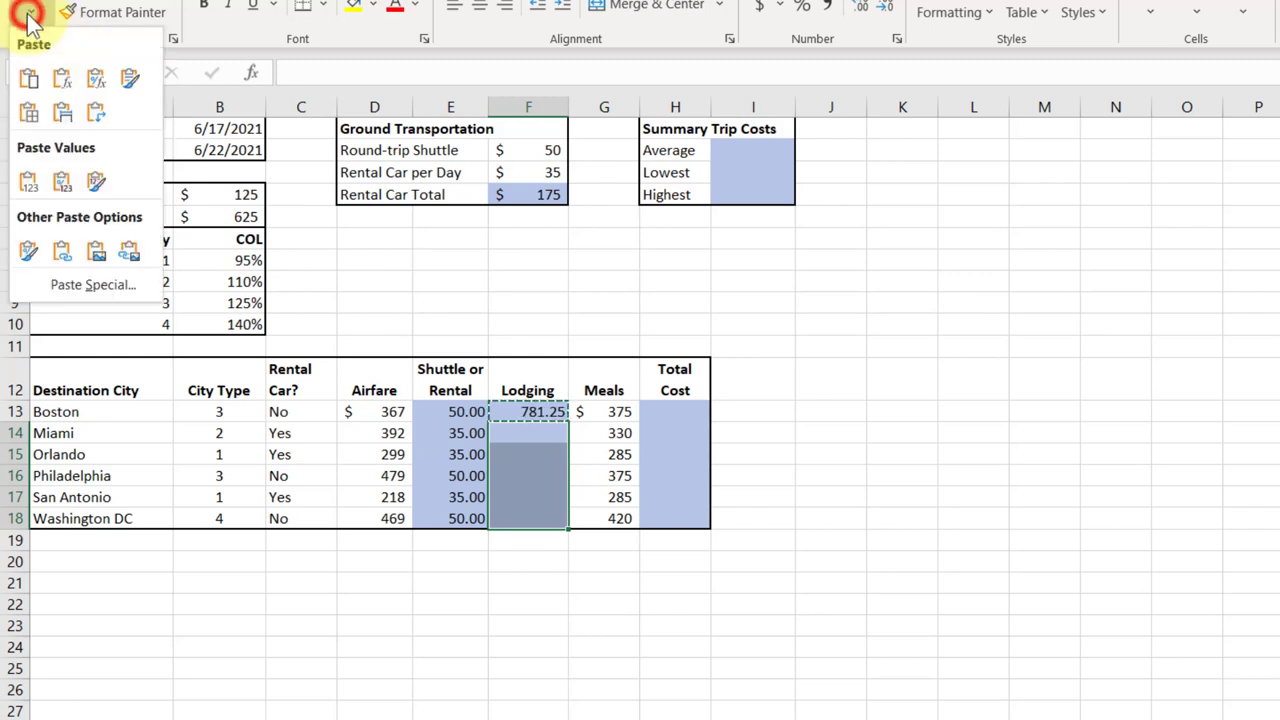
pyautogui.click(62, 85)
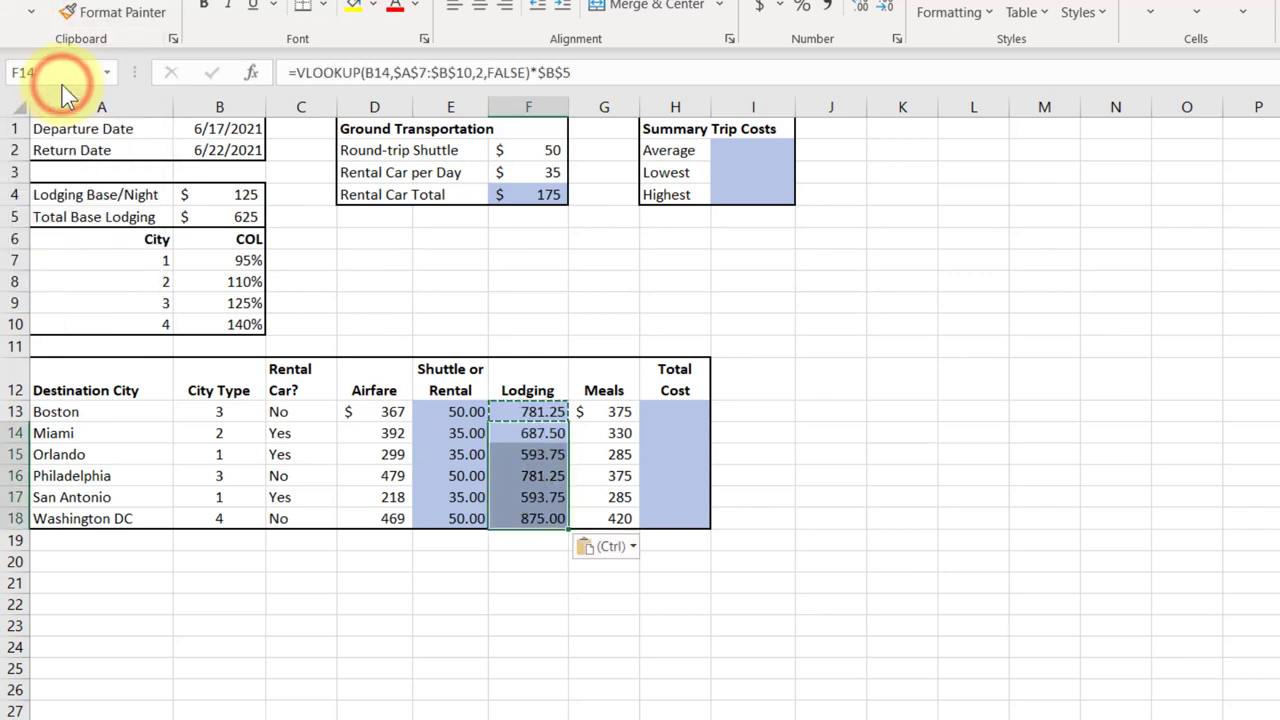
pyautogui.click(680, 598)
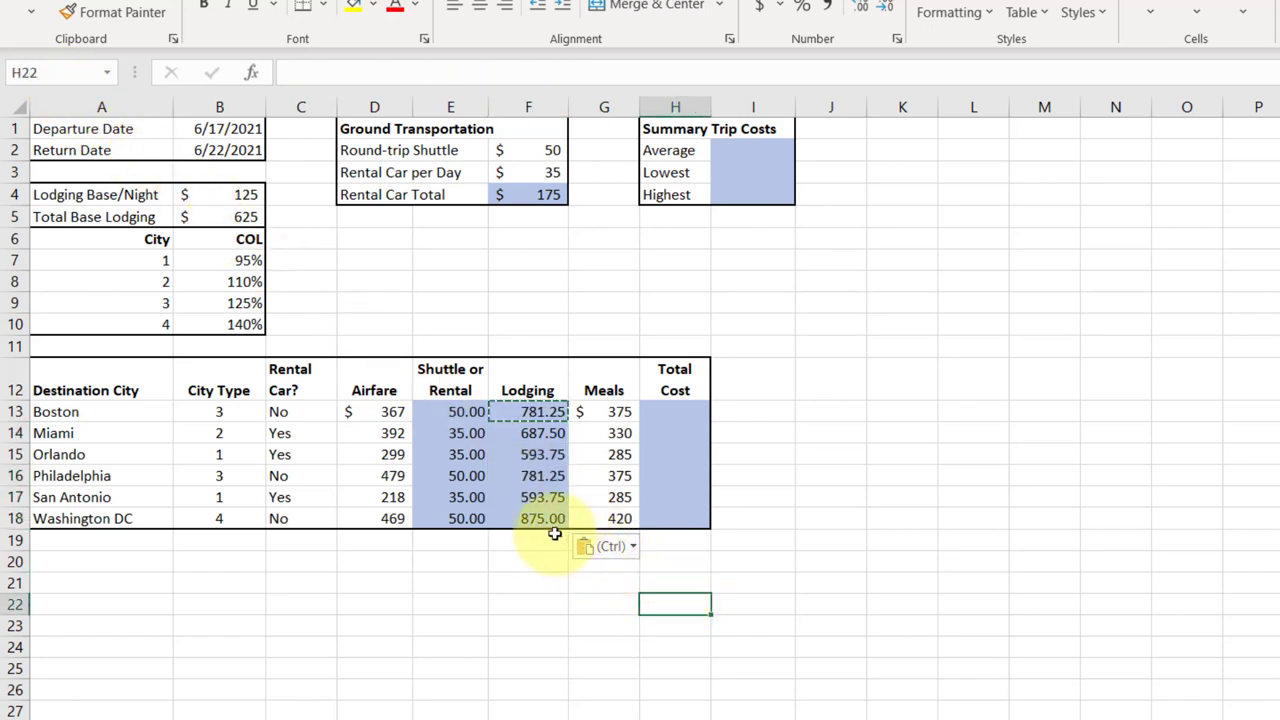
pyautogui.press('Escape')
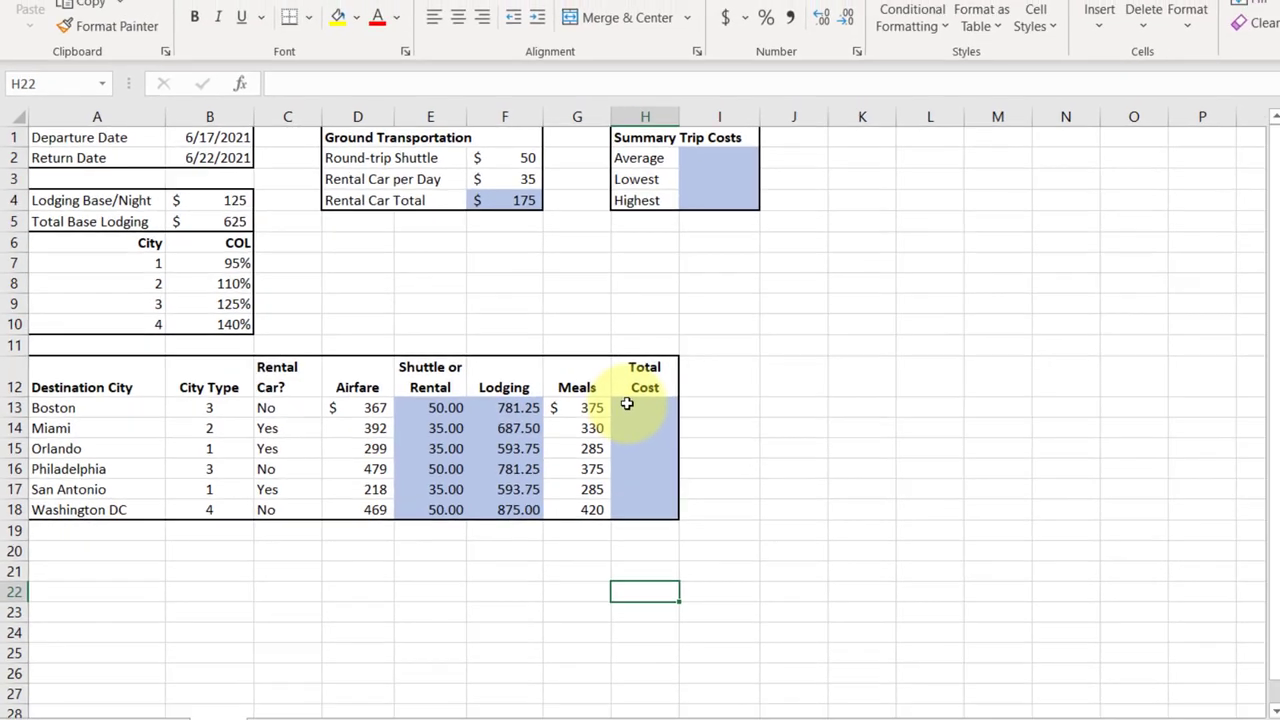
# Step: Review instruction 23 in the Word document, and enter =SUM(D13:G13) in the Total Cost cell H13 of the Excel sheet
pyautogui.click(656, 411)
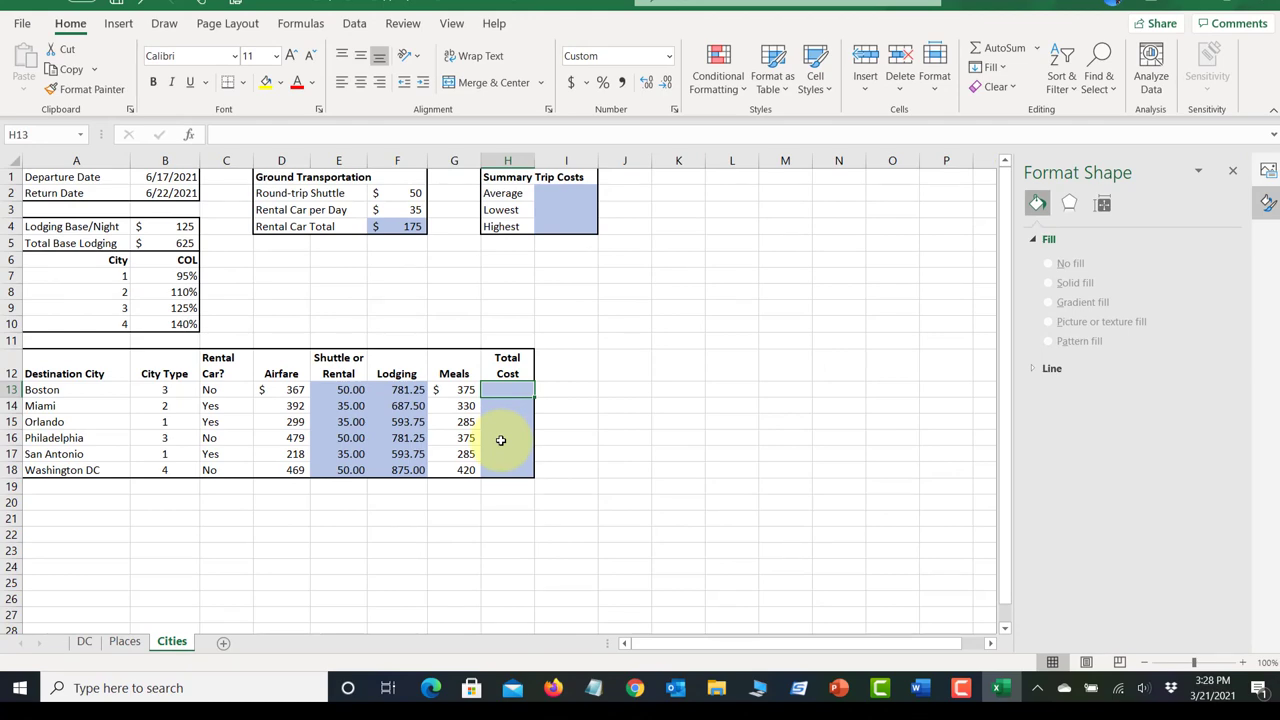
pyautogui.click(920, 688)
pyautogui.click(445, 380)
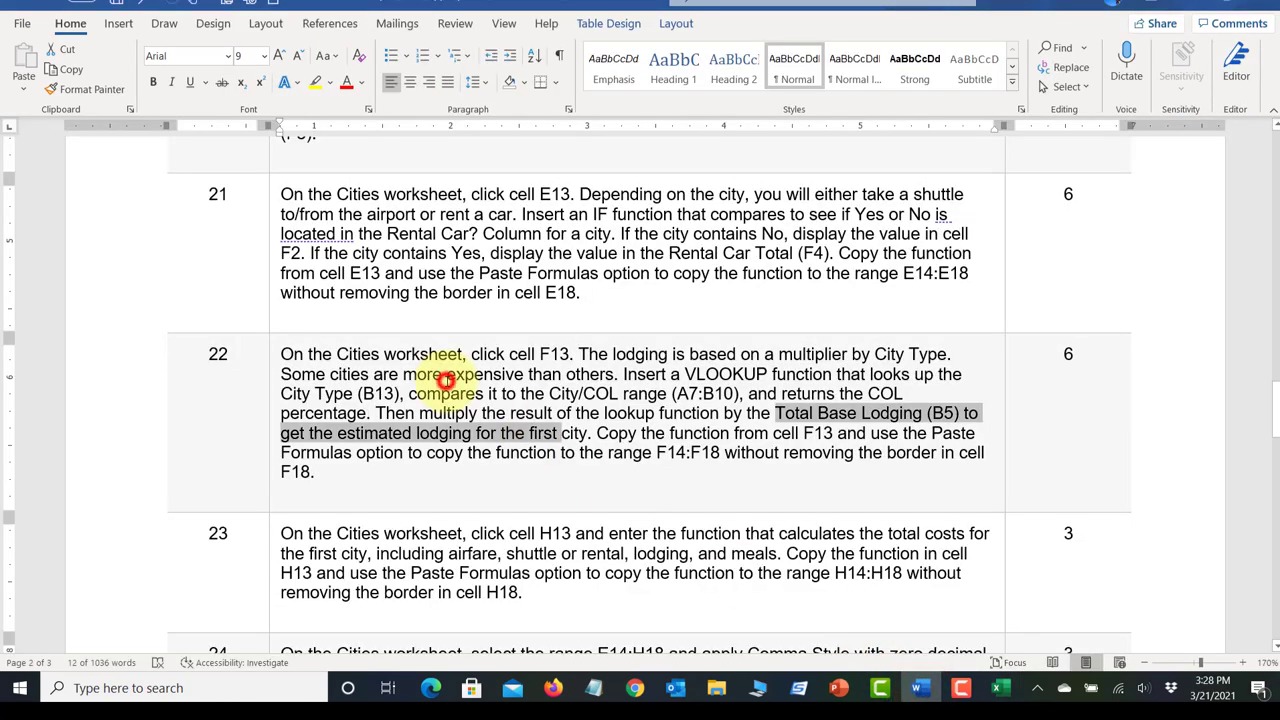
pyautogui.scroll(-5, 445, 380)
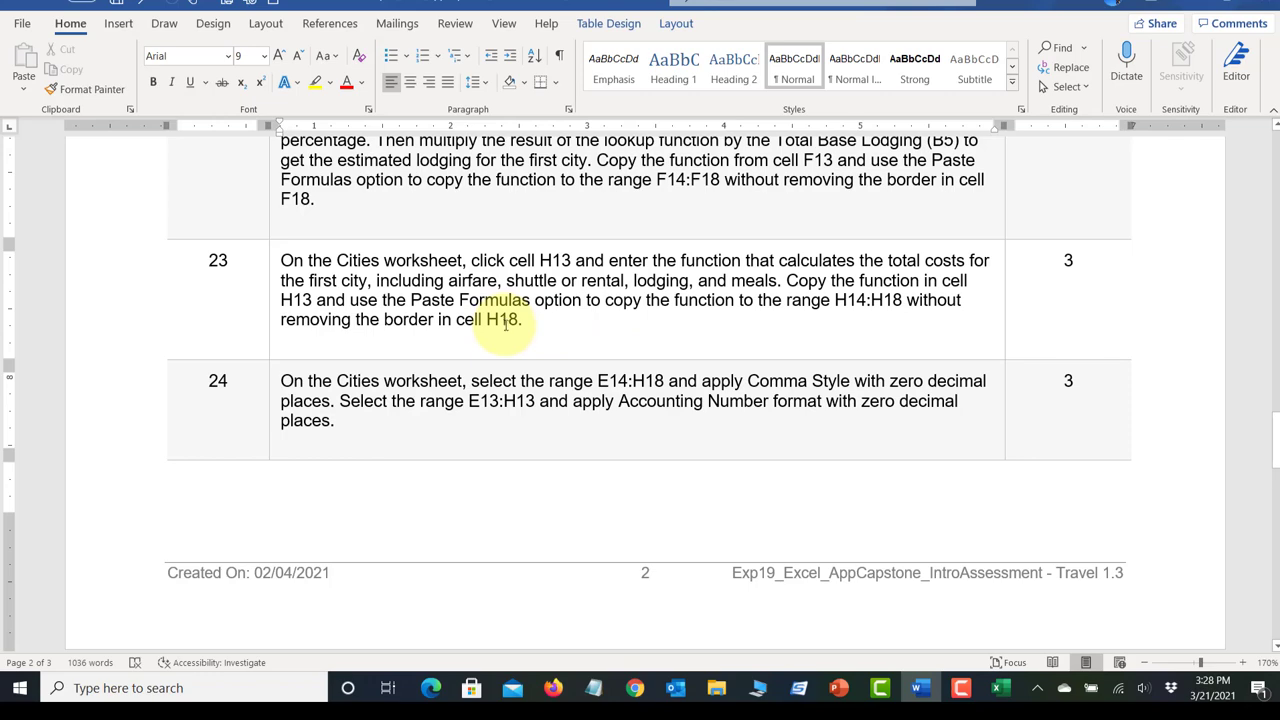
pyautogui.click(1000, 688)
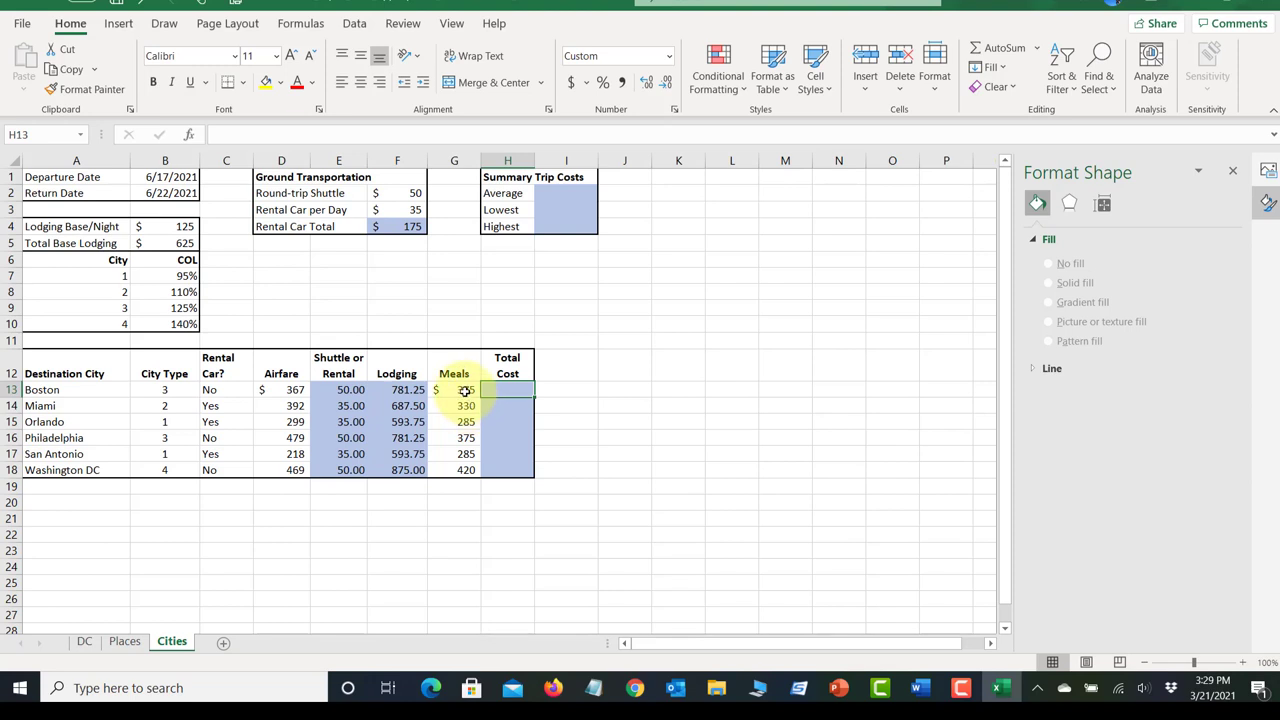
pyautogui.click(1000, 50)
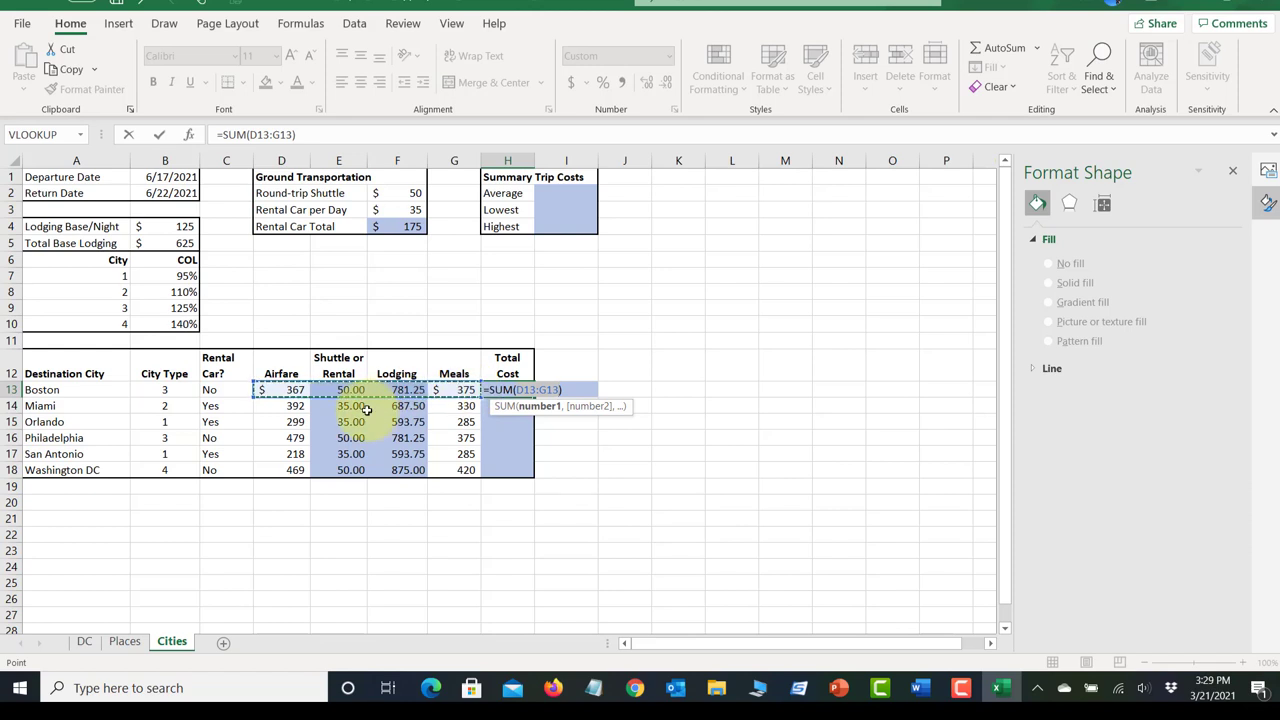
pyautogui.press('Return')
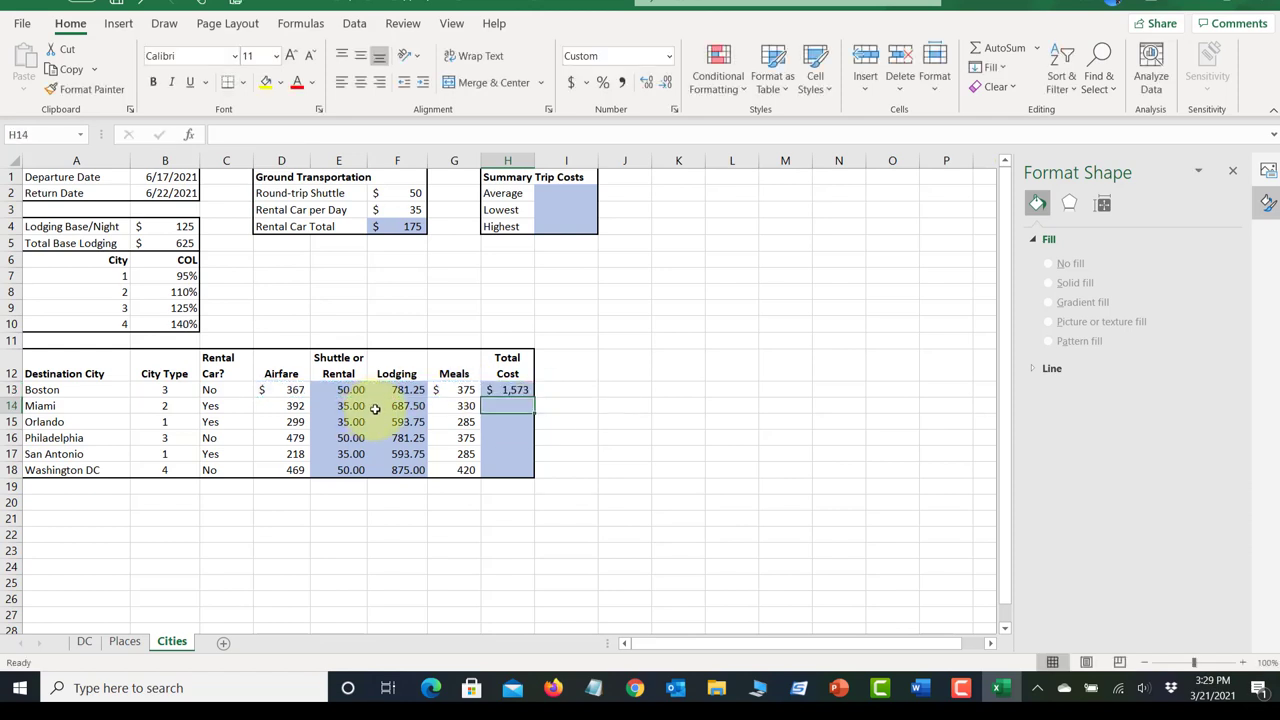
# Step: Copy the Total Cost formula in H13 into H14:H18 as formulas only, and check the copied SUM ranges
pyautogui.click(513, 391)
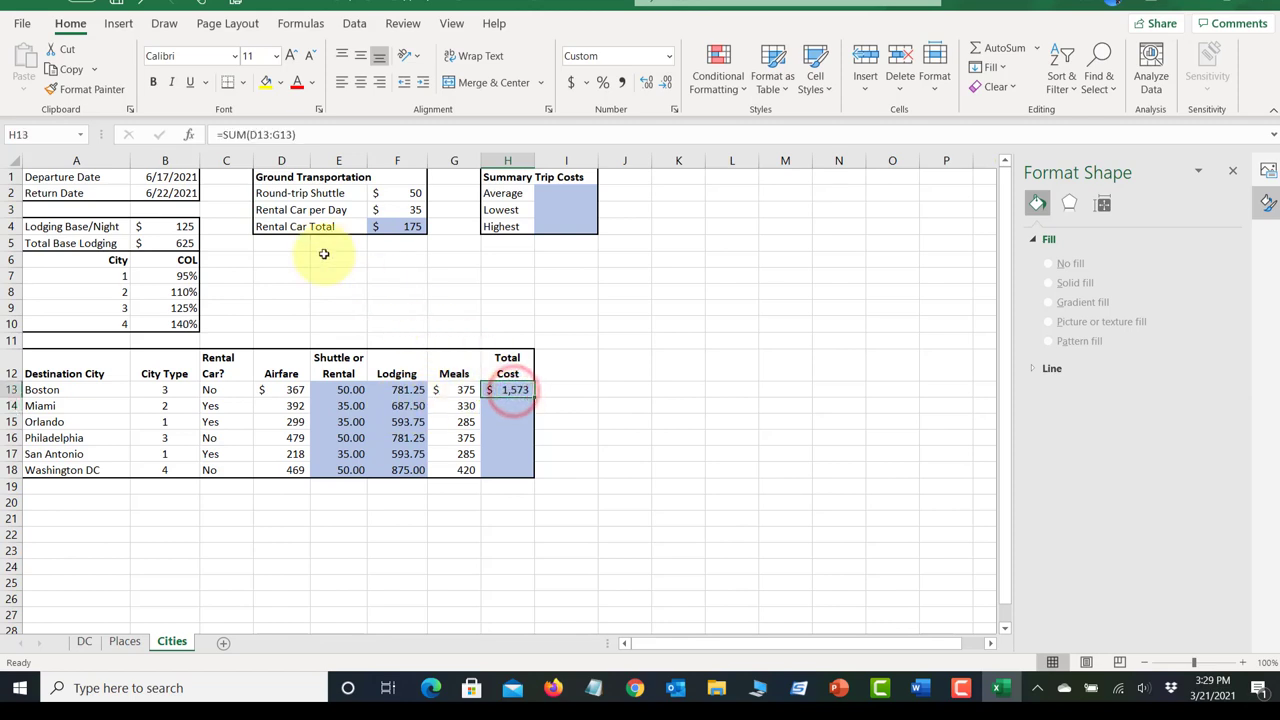
pyautogui.click(70, 69)
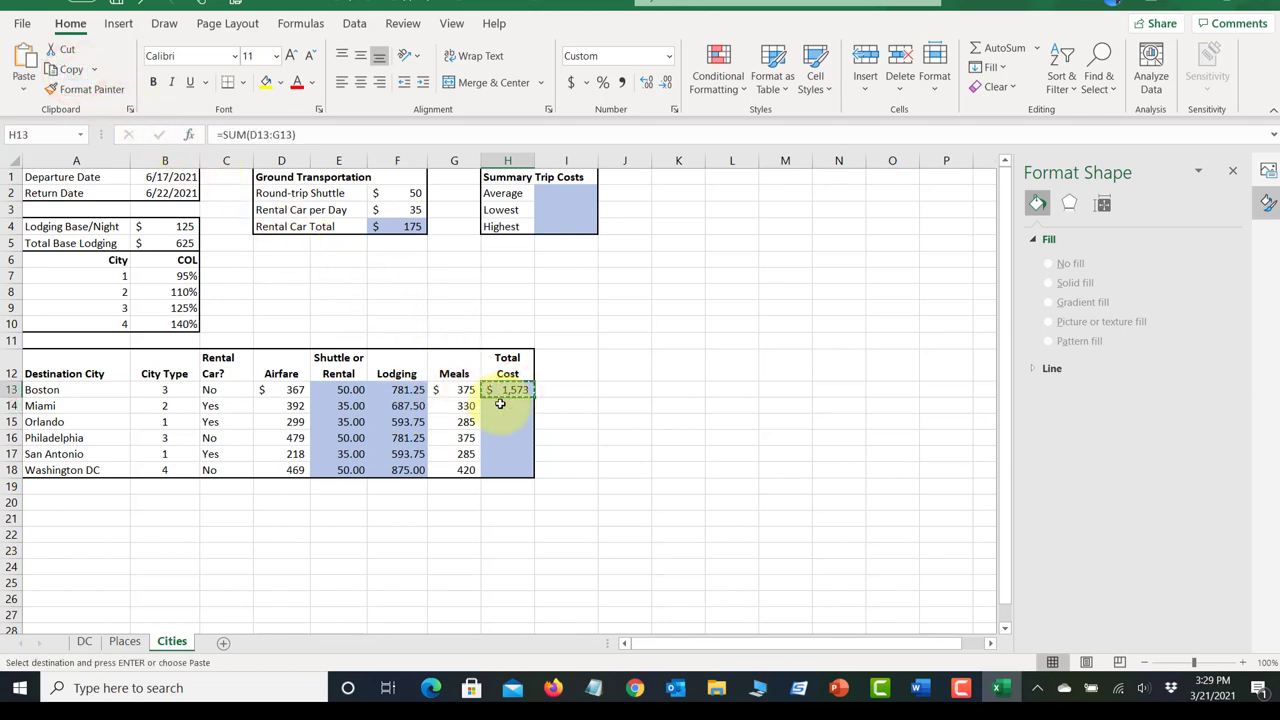
pyautogui.moveTo(500, 404); pyautogui.dragTo(492, 461)
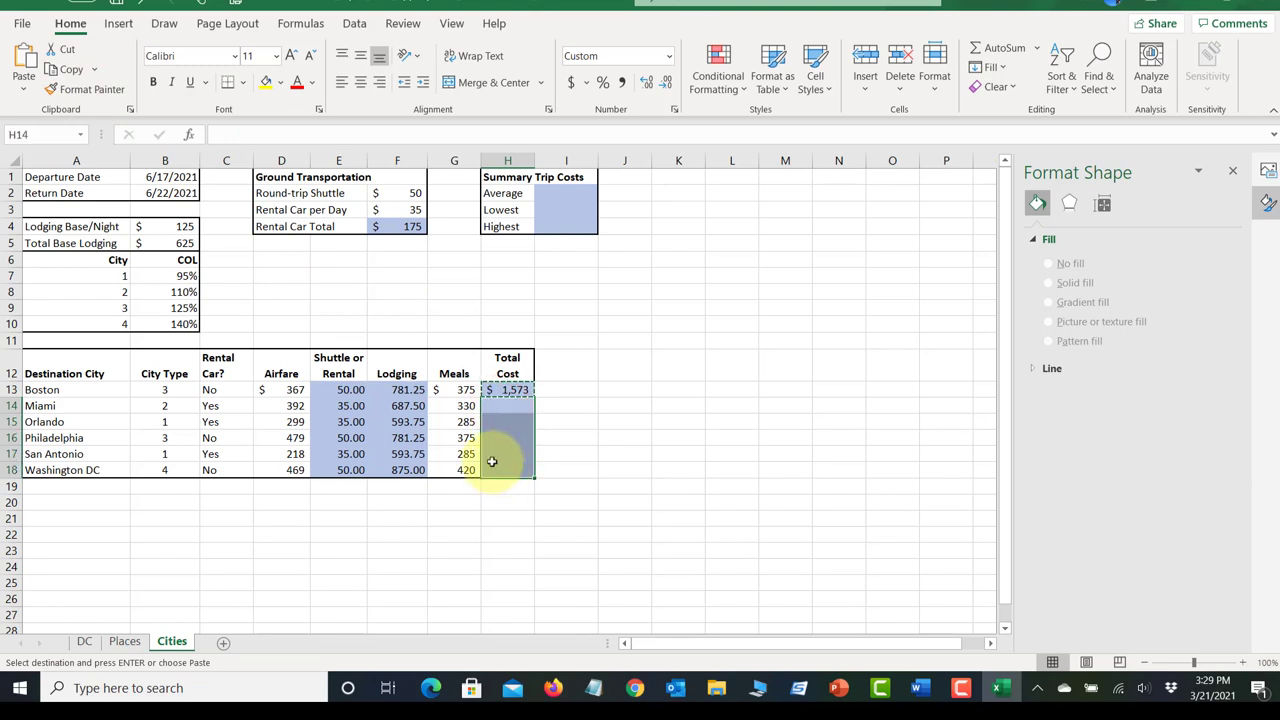
pyautogui.click(23, 89)
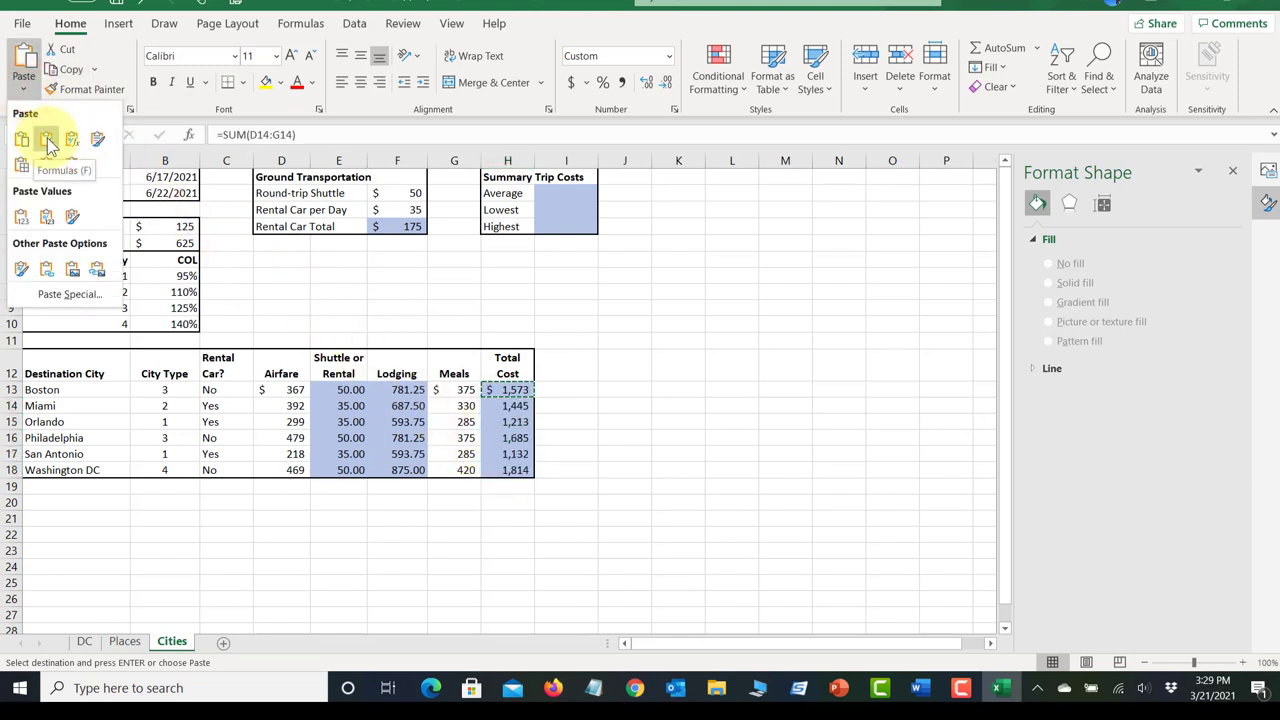
pyautogui.click(47, 142)
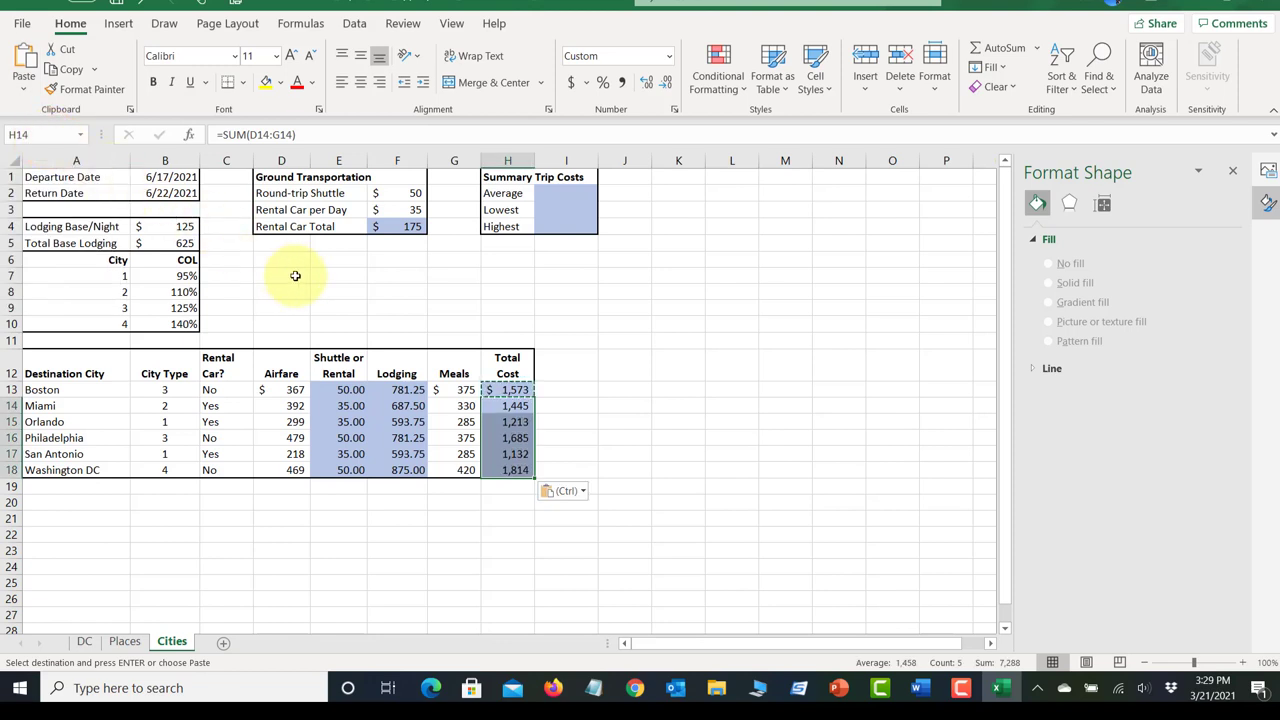
pyautogui.click(512, 427)
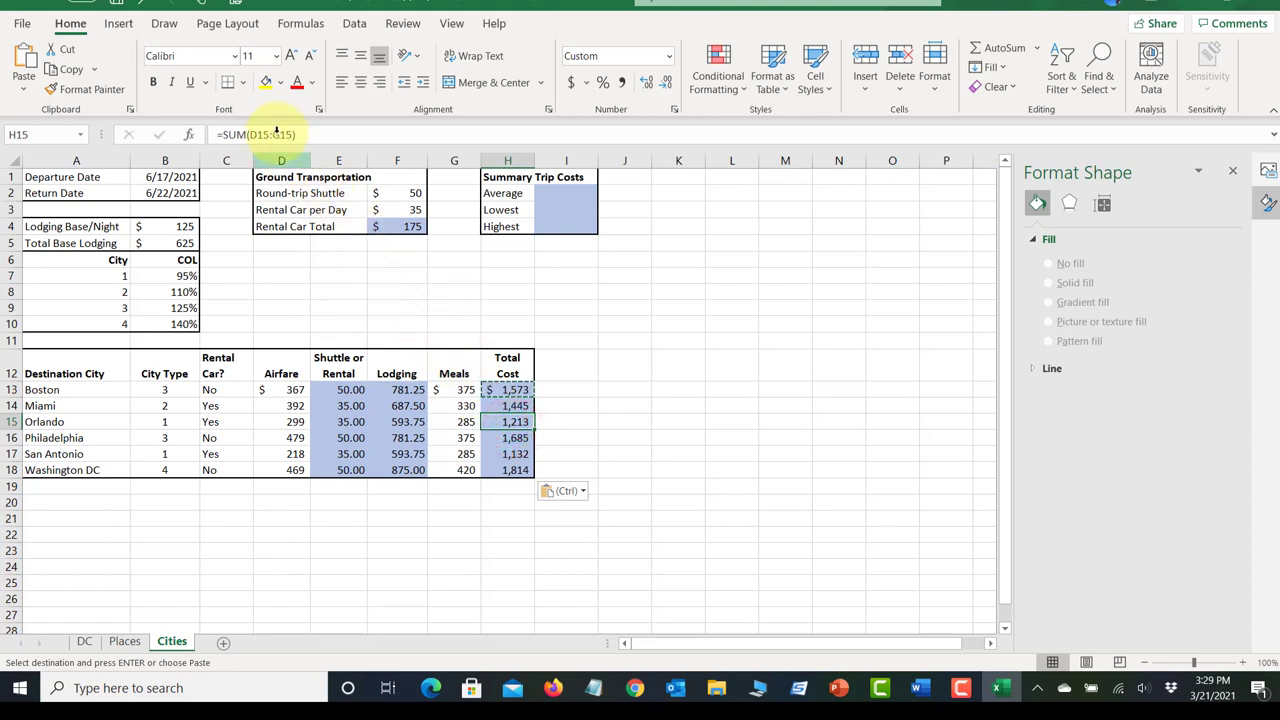
pyautogui.click(513, 455)
pyautogui.click(503, 406)
pyautogui.click(512, 469)
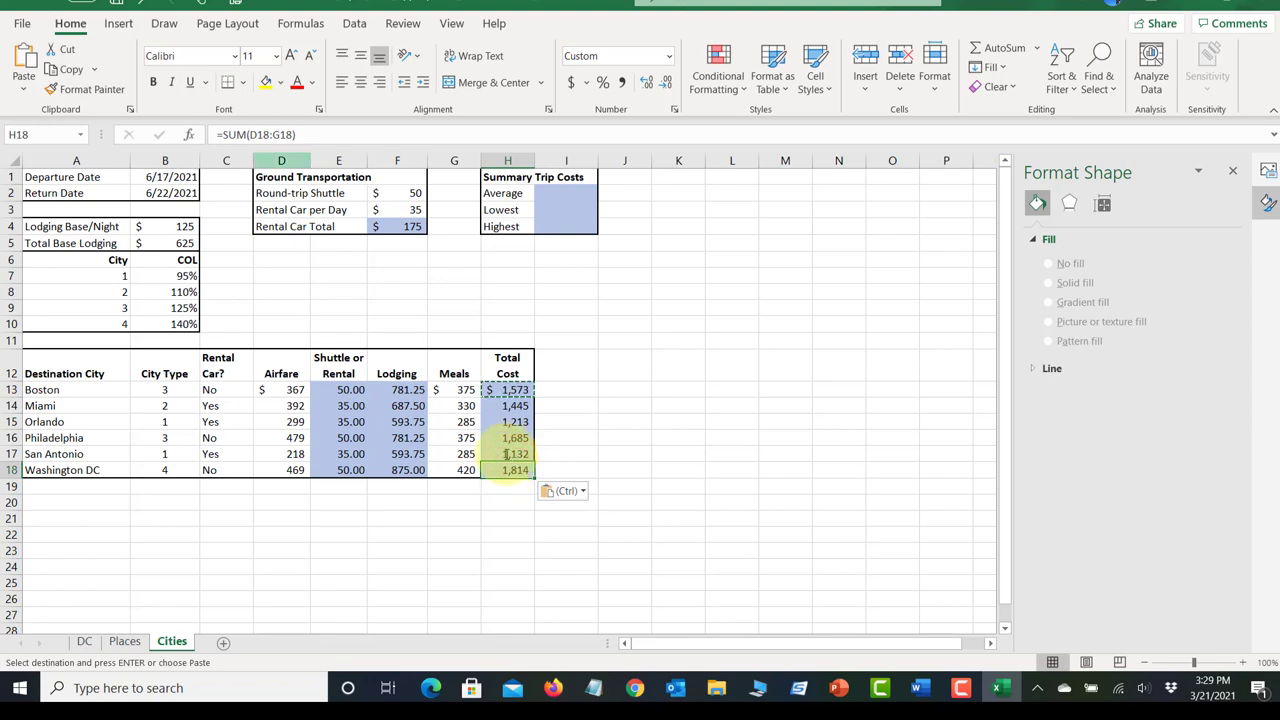
pyautogui.press('Escape')
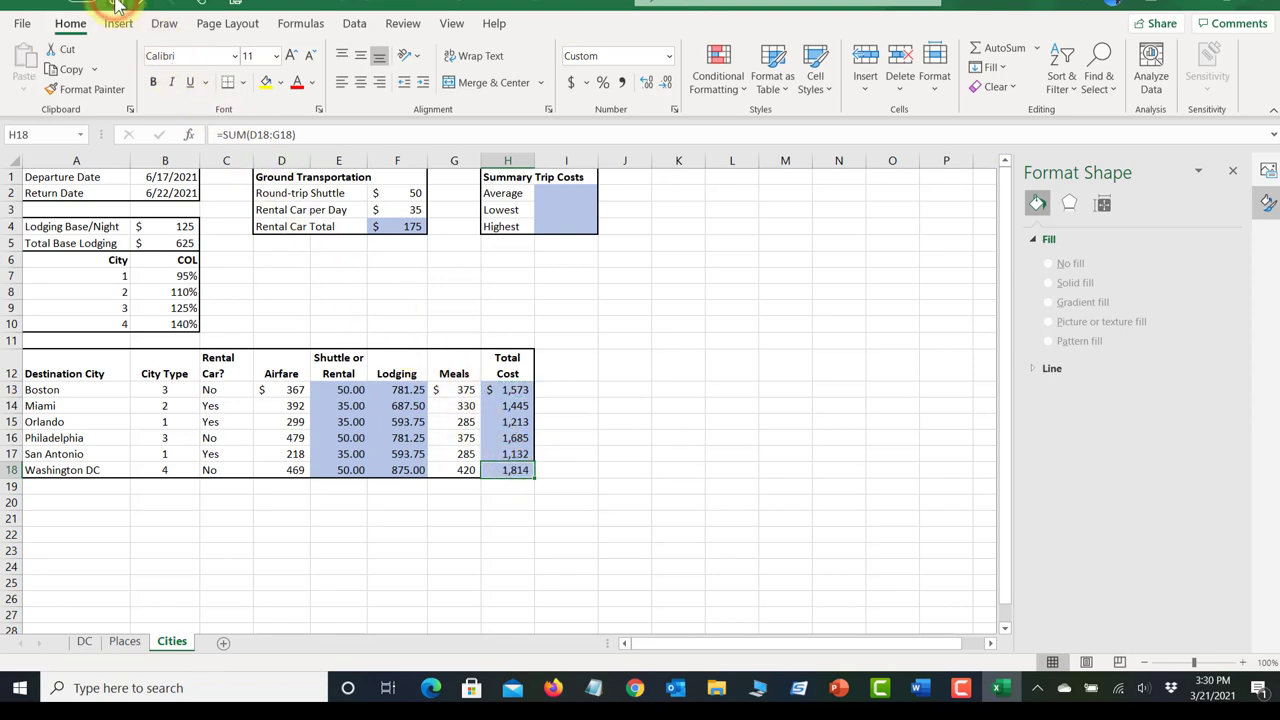
# Step: Review the number-format ranges in instruction 24 of the Word document, and return to the cost table on the Excel Cities sheet
pyautogui.click(920, 688)
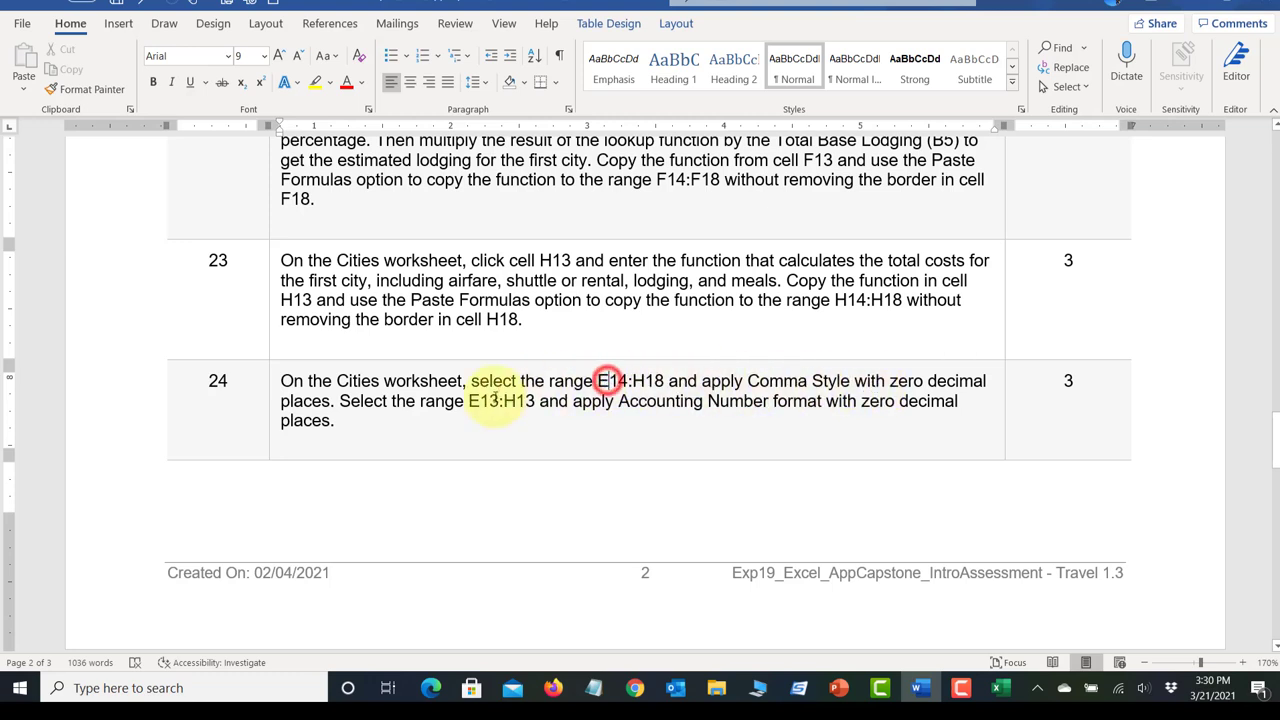
pyautogui.click(462, 400)
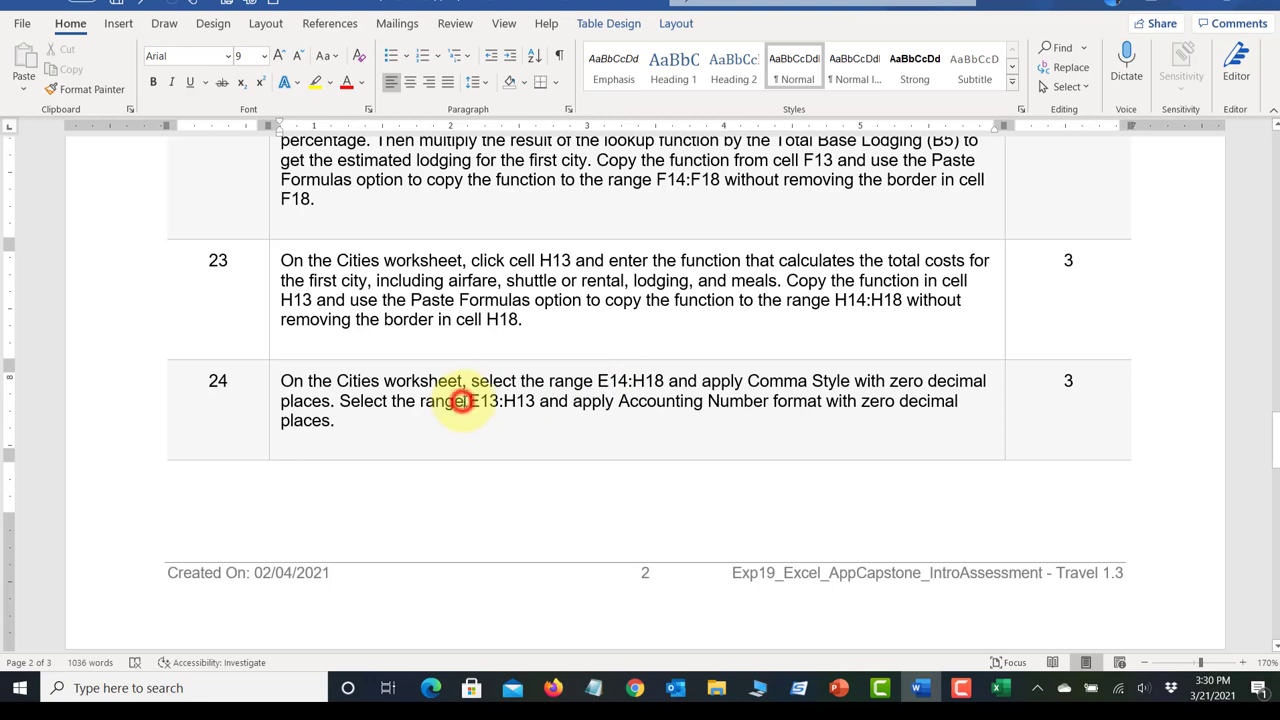
pyautogui.click(603, 379)
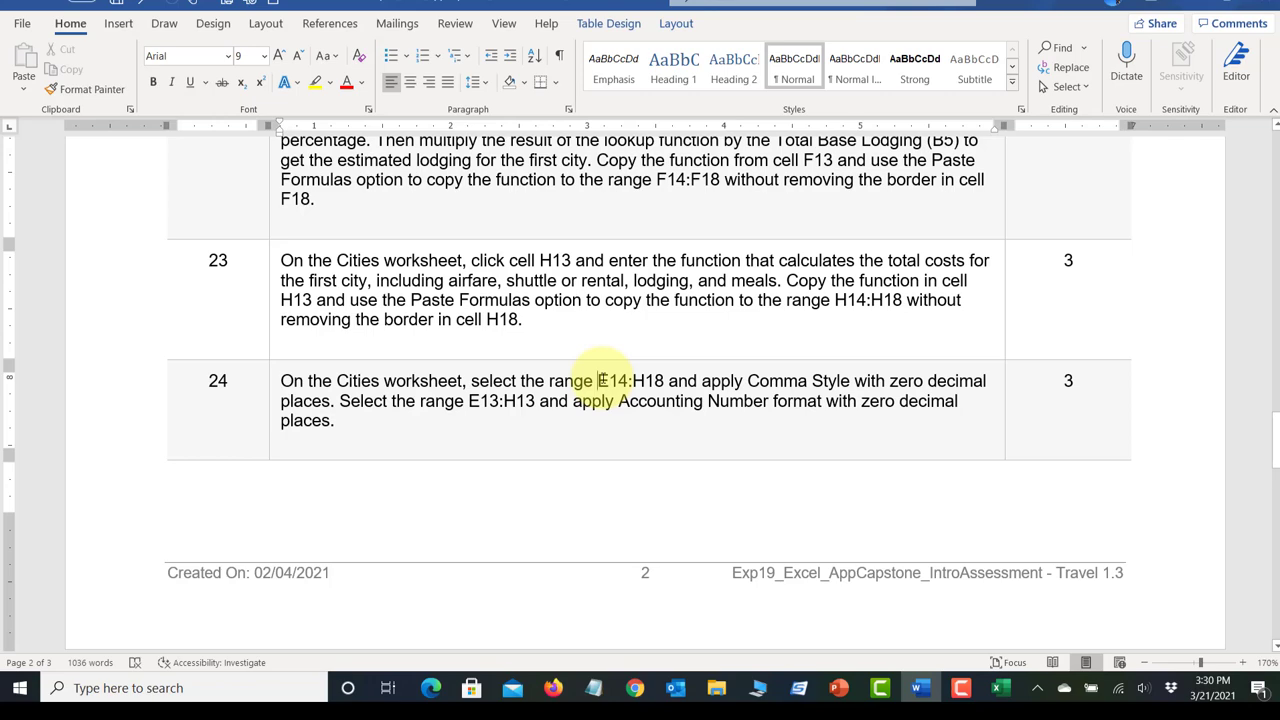
pyautogui.click(998, 690)
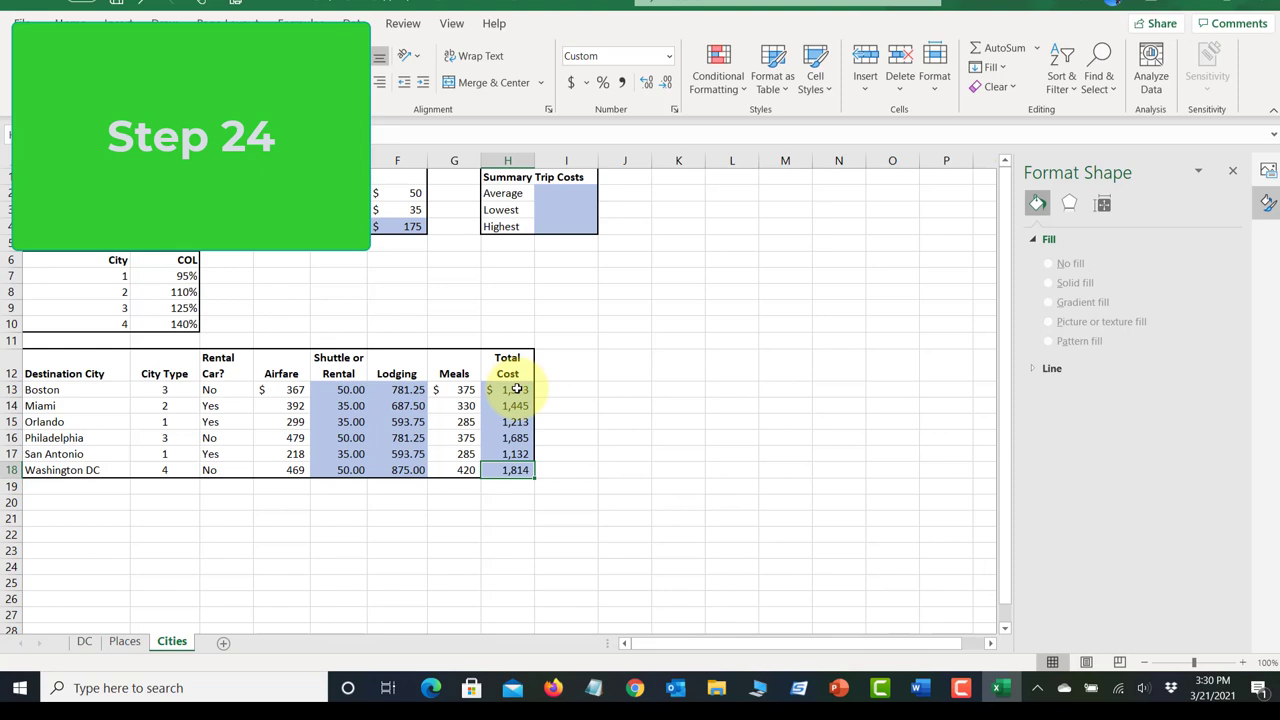
pyautogui.click(283, 389)
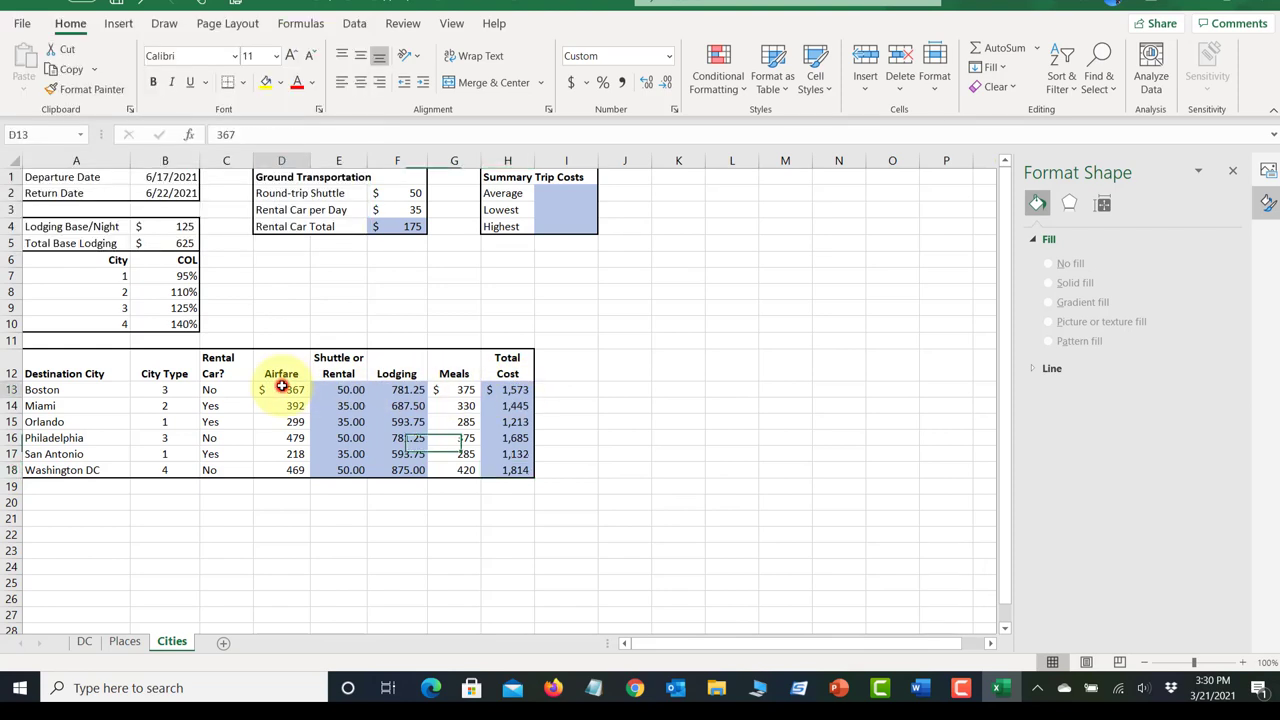
pyautogui.click(521, 388)
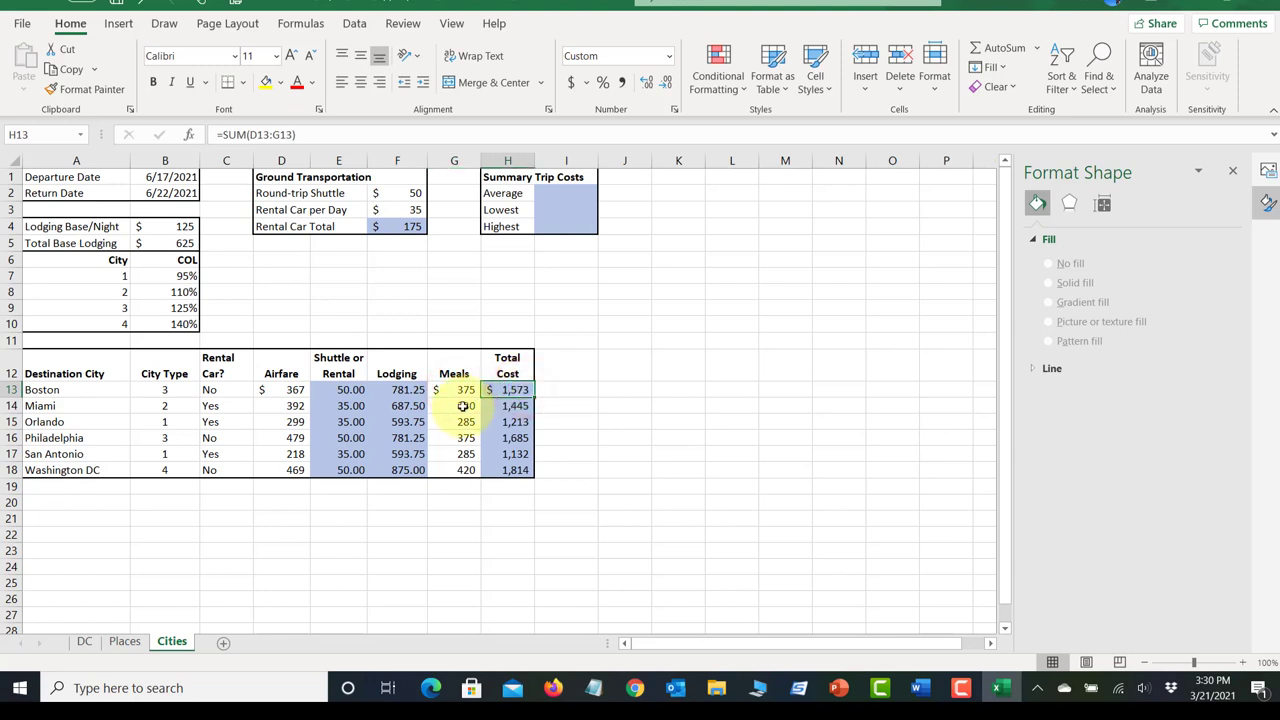
# Step: Apply Comma Style with zero decimal places to the Total Cost cells H14:H18
pyautogui.click(523, 406)
pyautogui.moveTo(523, 406); pyautogui.dragTo(524, 423)
pyautogui.moveTo(523, 457); pyautogui.dragTo(513, 469)
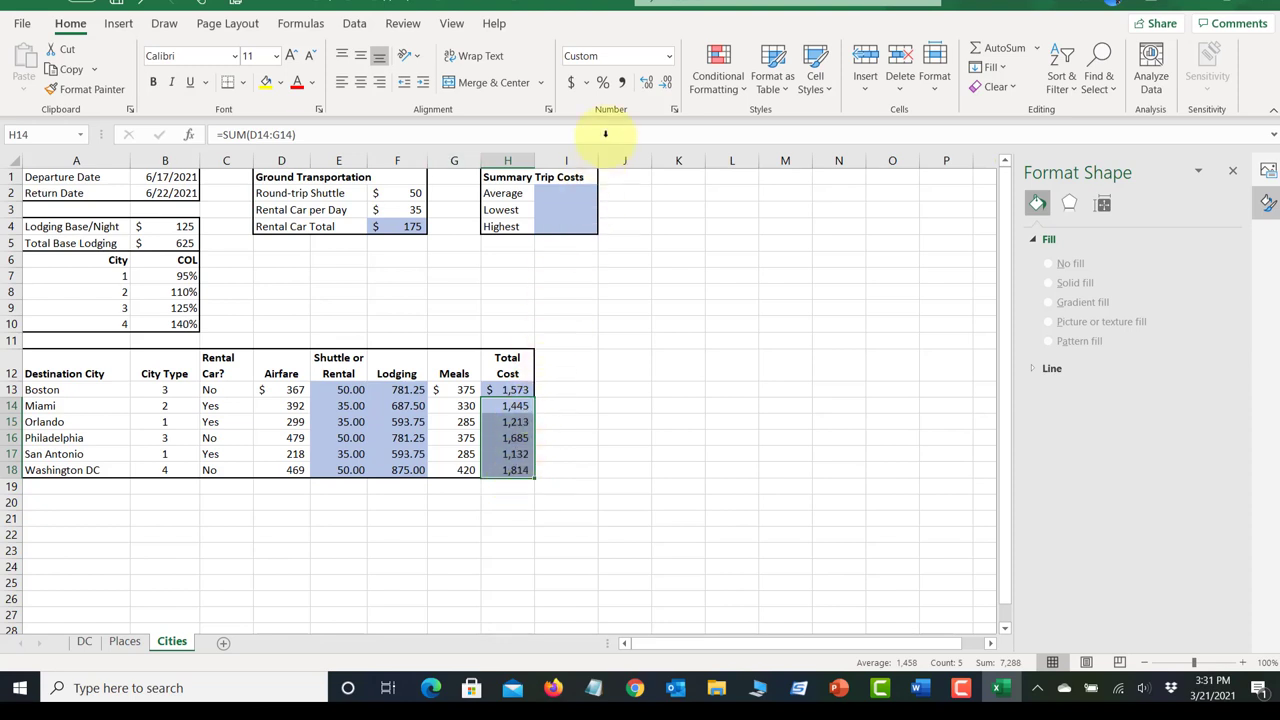
pyautogui.click(621, 85)
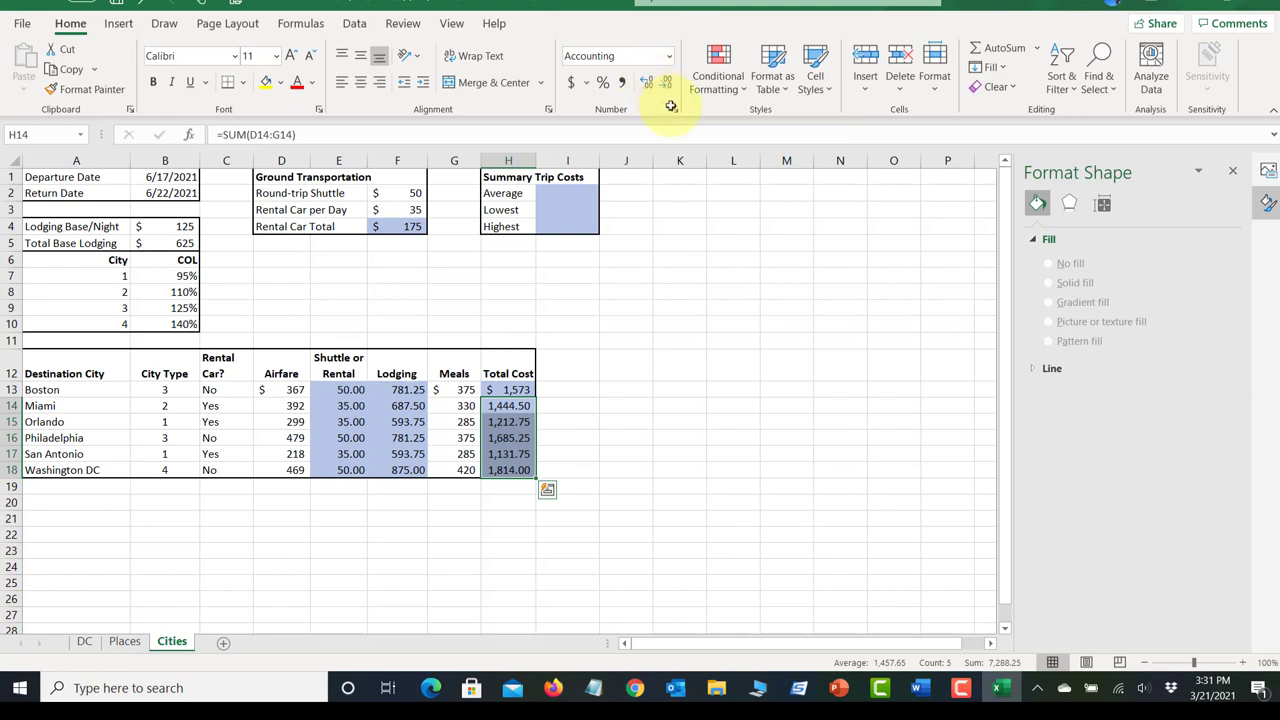
pyautogui.click(674, 109)
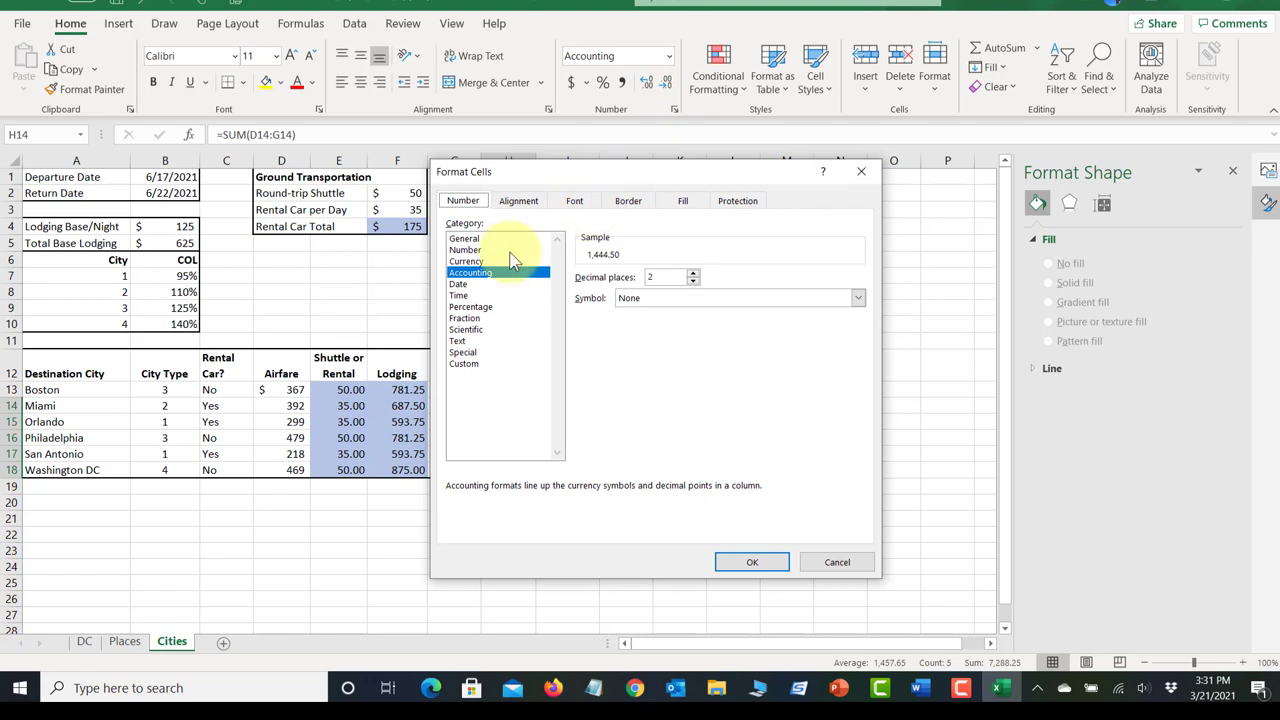
pyautogui.doubleClick(693, 282)
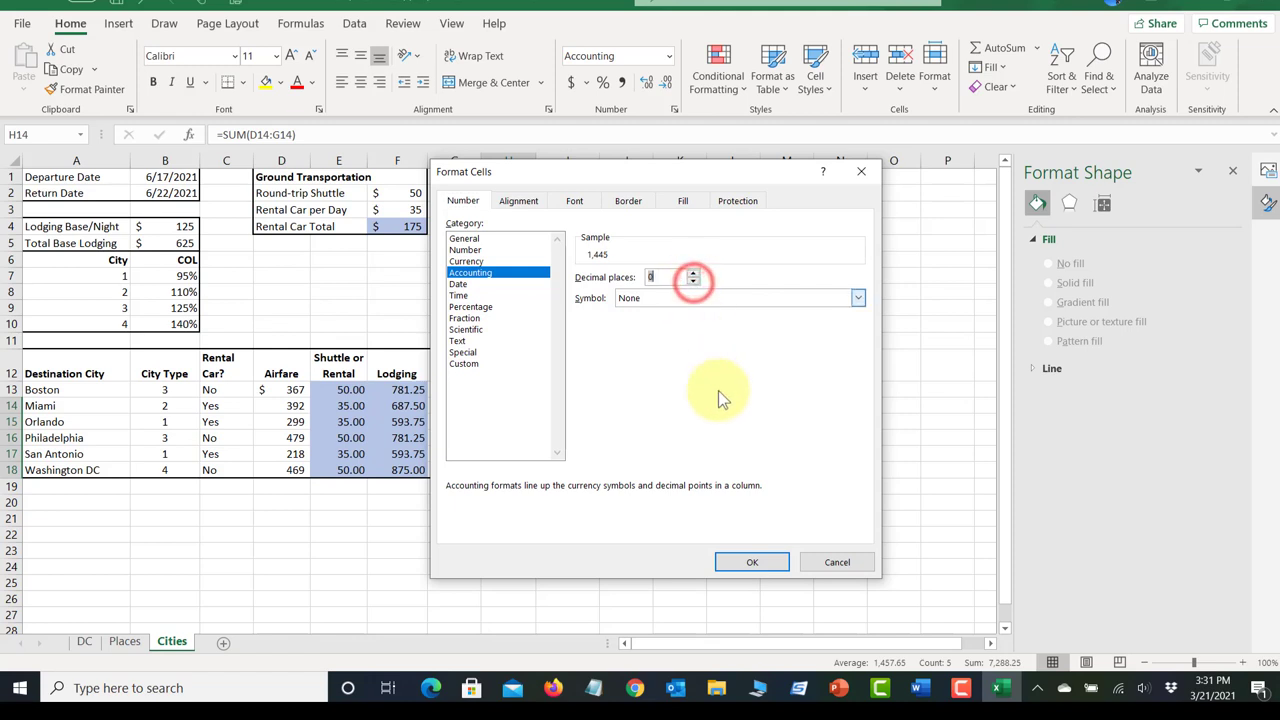
pyautogui.click(756, 562)
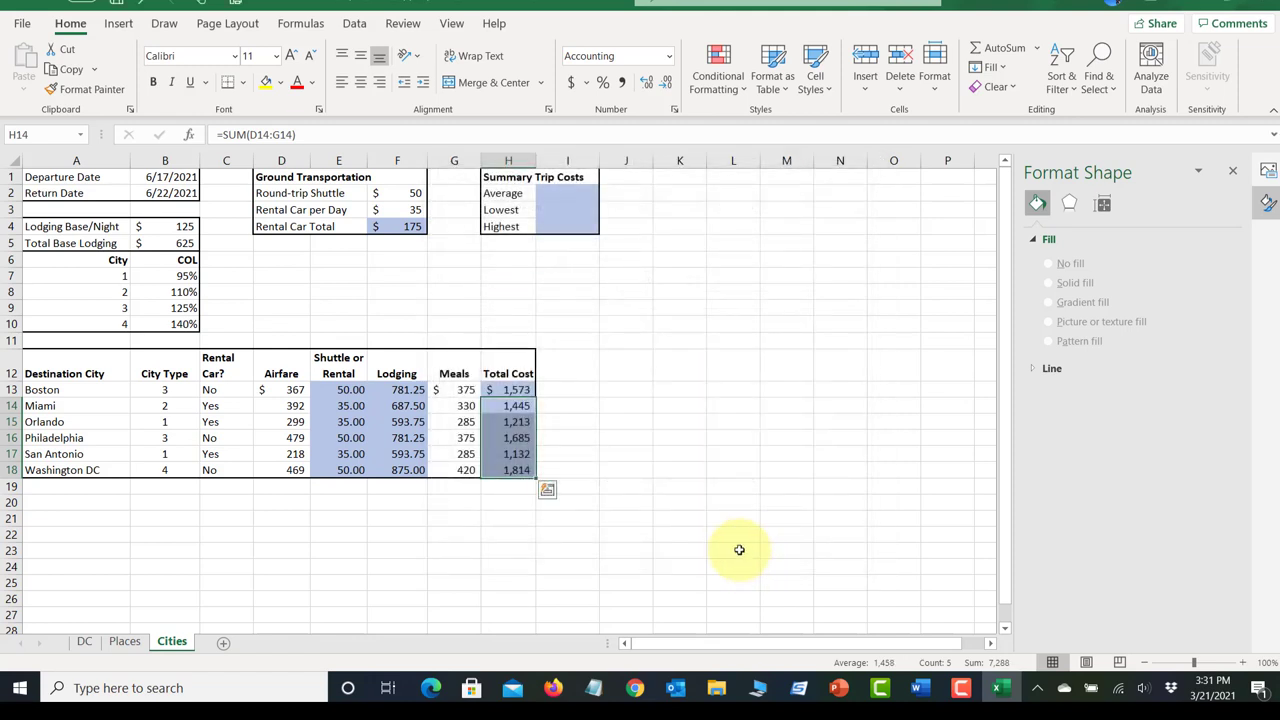
pyautogui.click(580, 406)
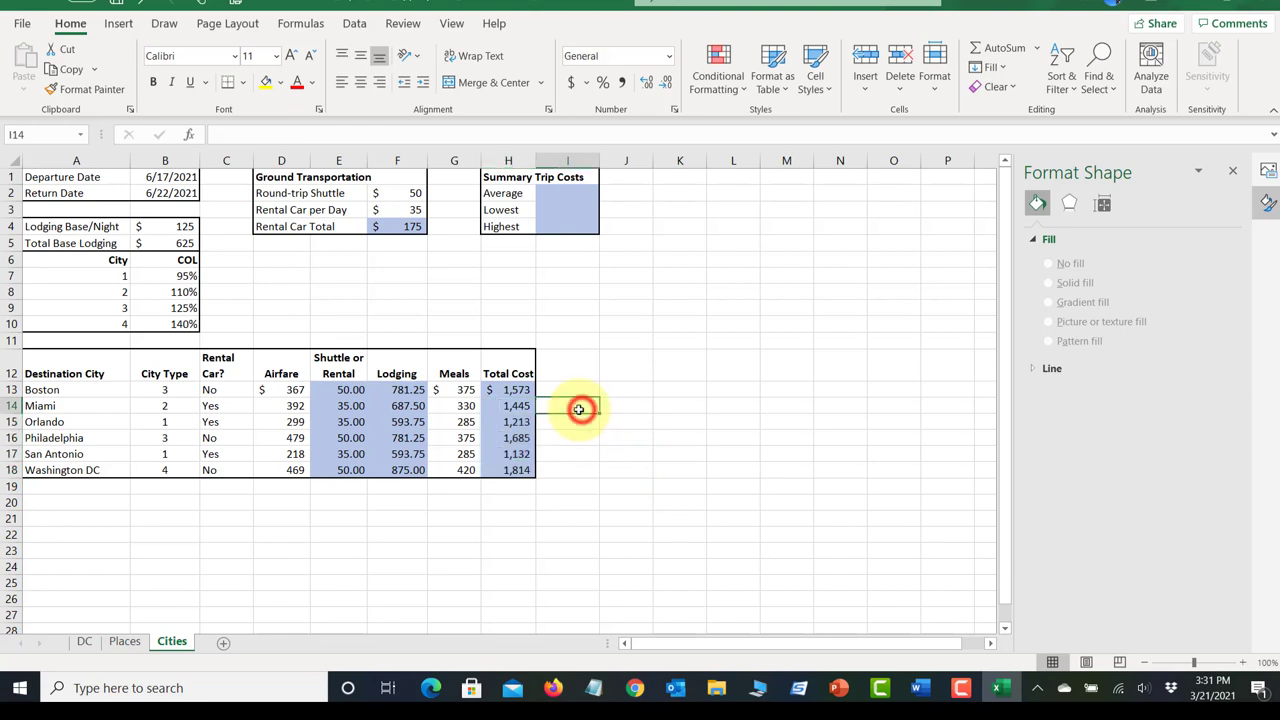
# Step: Recheck the ranges and number formats in instruction 24 of the Word document, and return to the Excel Cities sheet
pyautogui.click(510, 406)
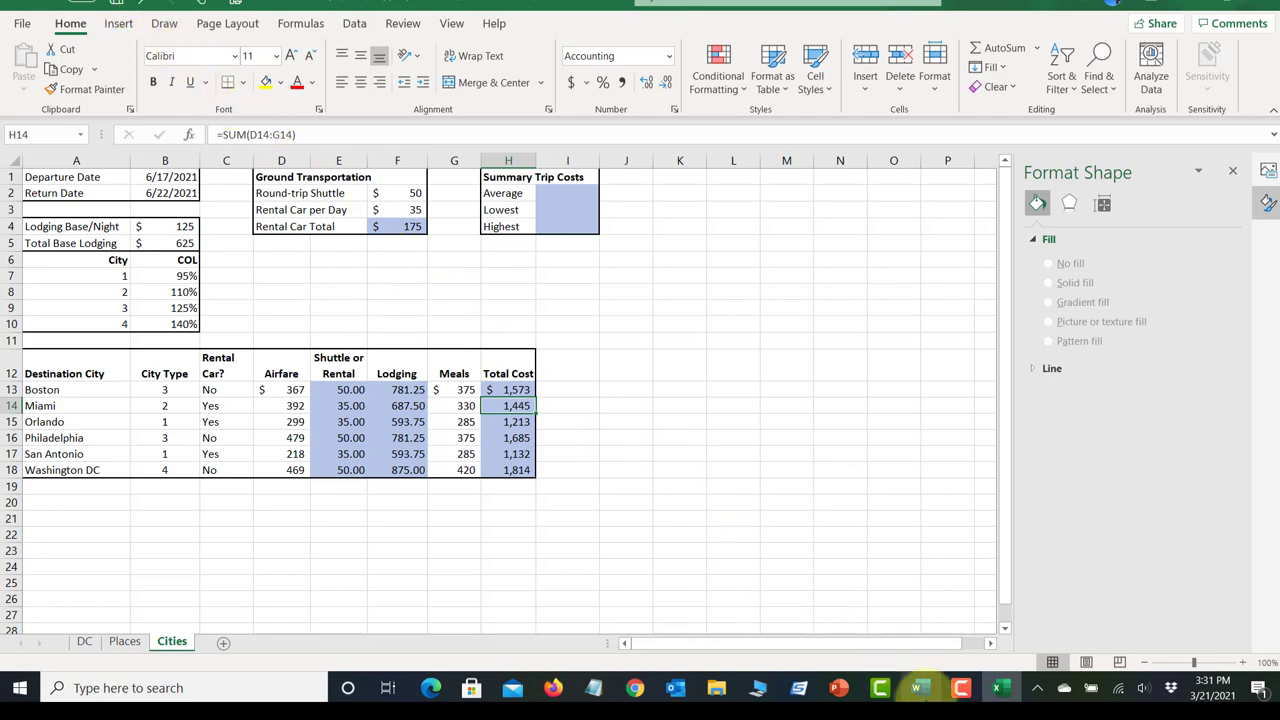
pyautogui.click(920, 688)
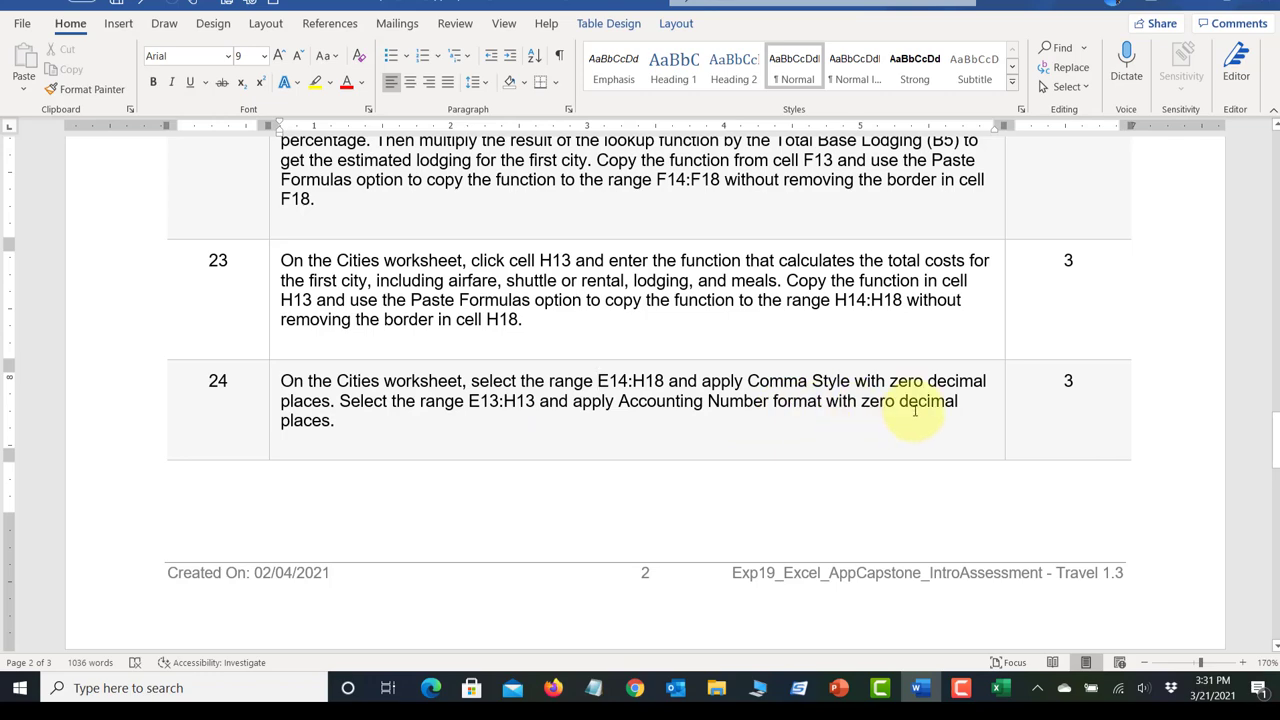
pyautogui.click(1002, 692)
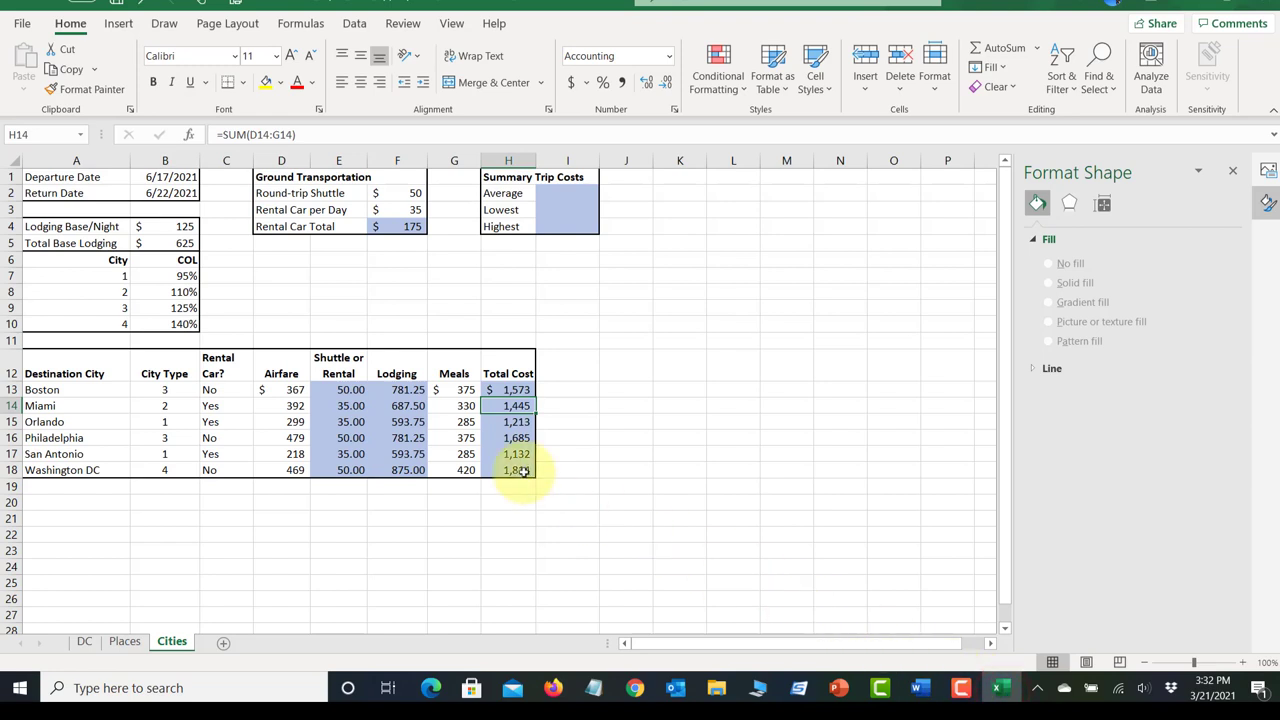
# Step: Apply the Accounting number format with the $ symbol and zero decimal places to the Boston costs in E13:H13
pyautogui.click(347, 390)
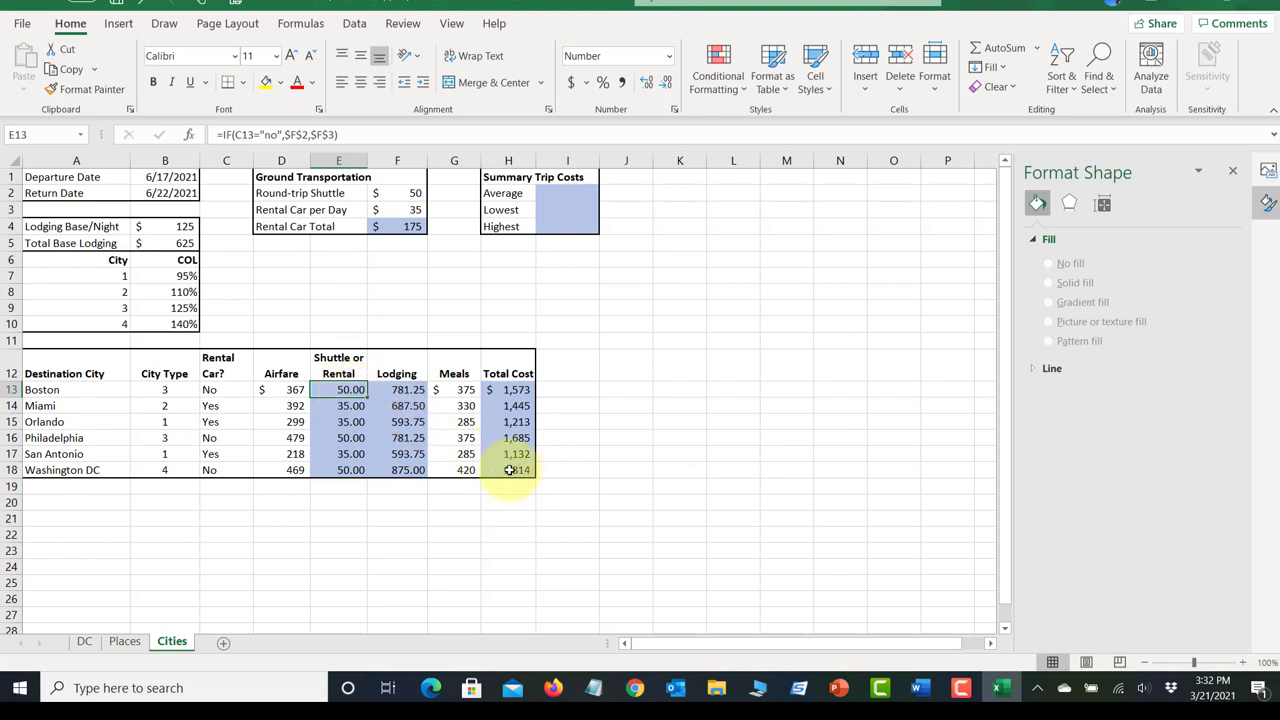
pyautogui.keyDown('shift'); pyautogui.click(518, 390); pyautogui.keyUp('shift')
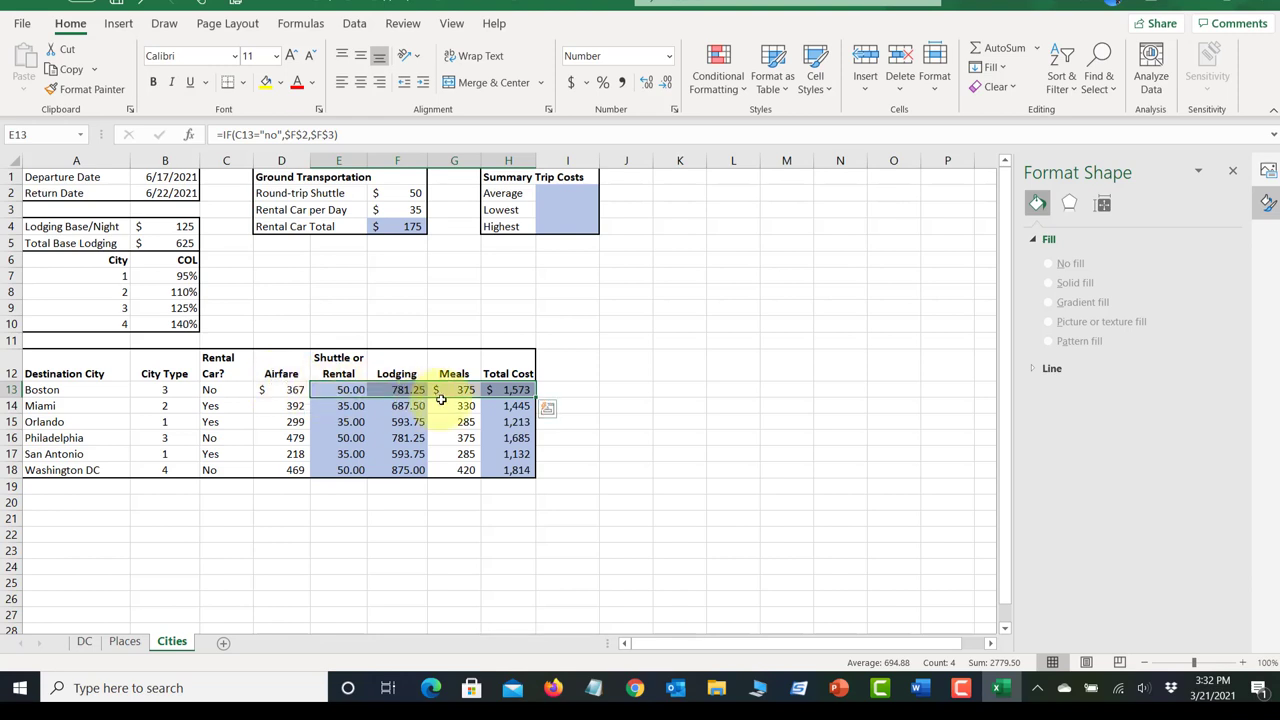
pyautogui.click(668, 56)
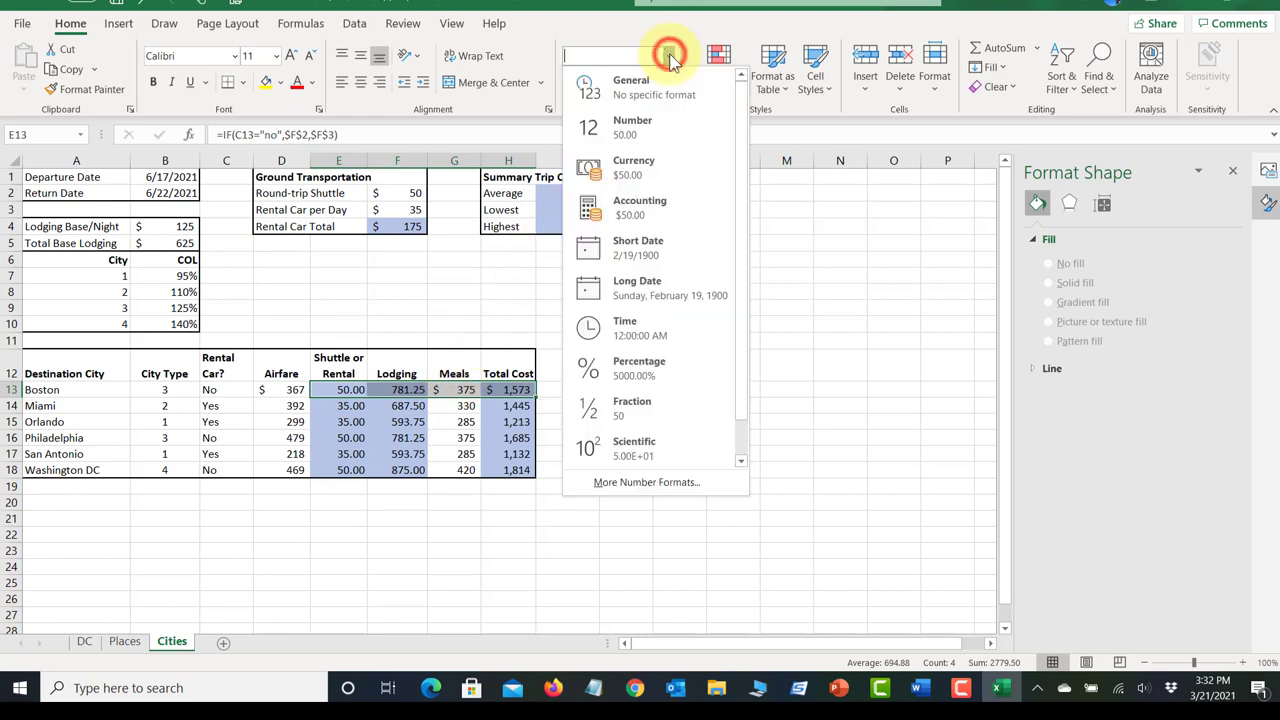
pyautogui.click(655, 203)
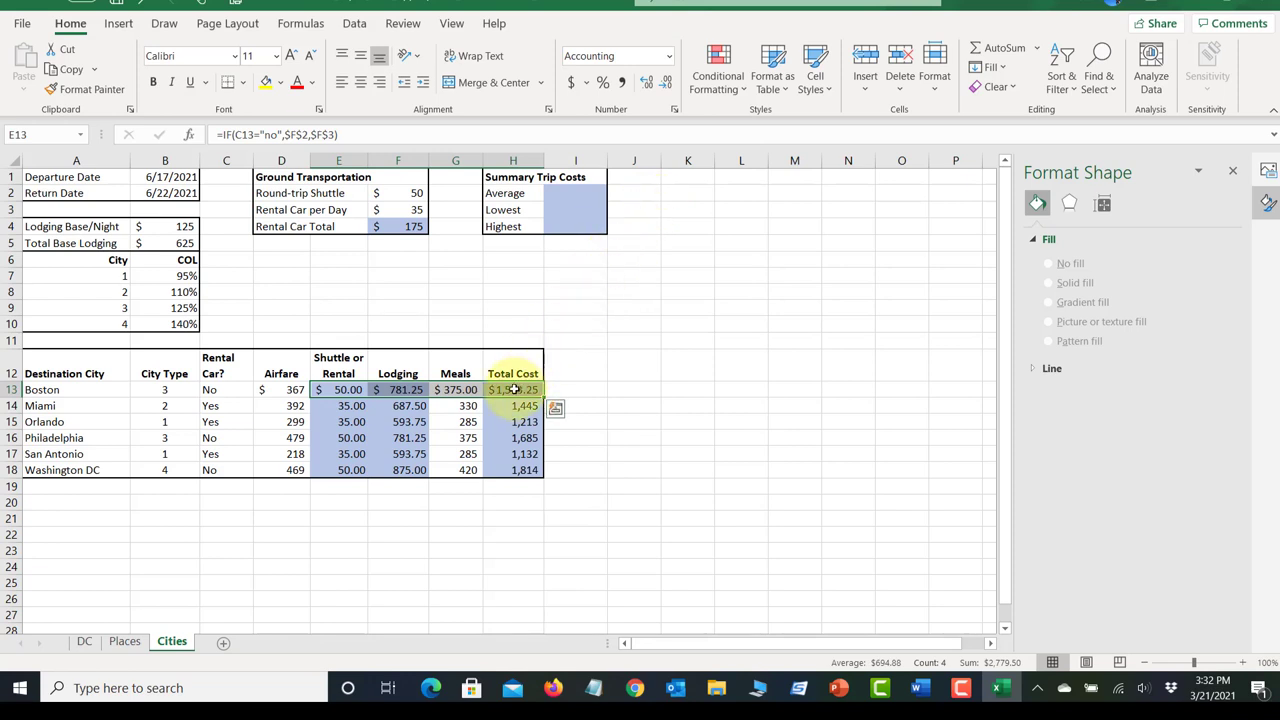
pyautogui.click(673, 110)
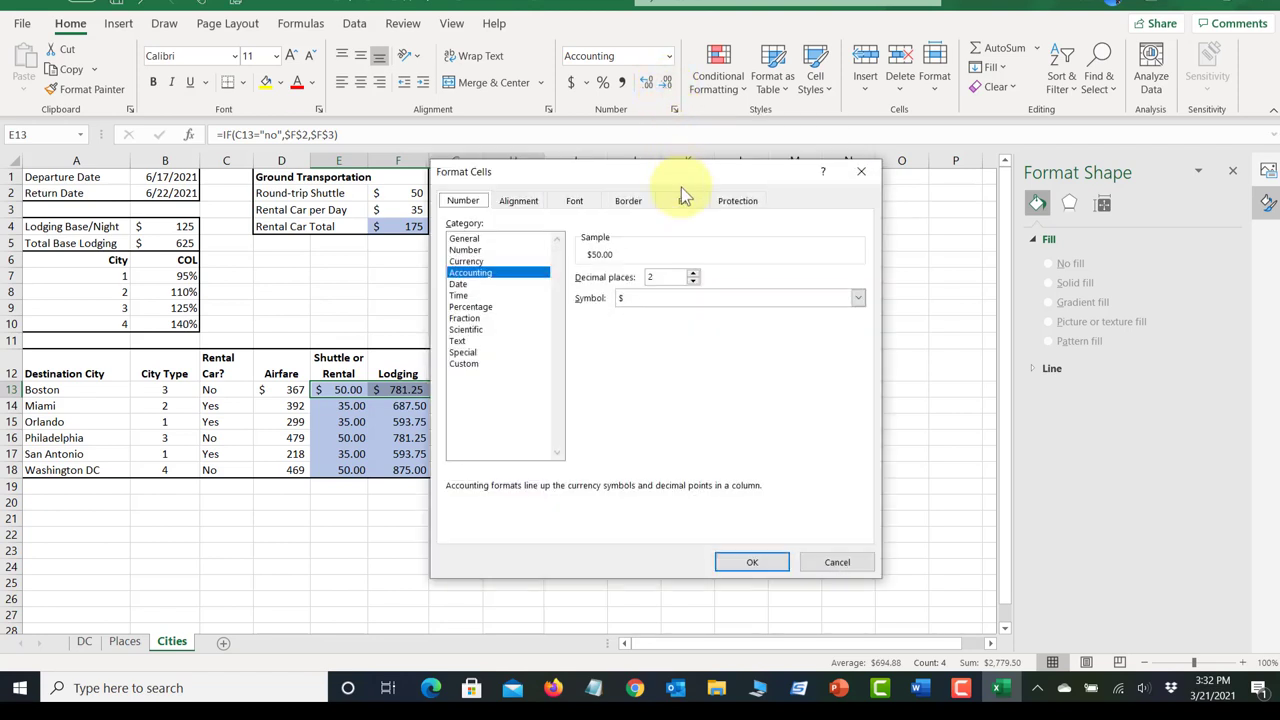
pyautogui.click(692, 281)
pyautogui.click(692, 281)
pyautogui.click(752, 565)
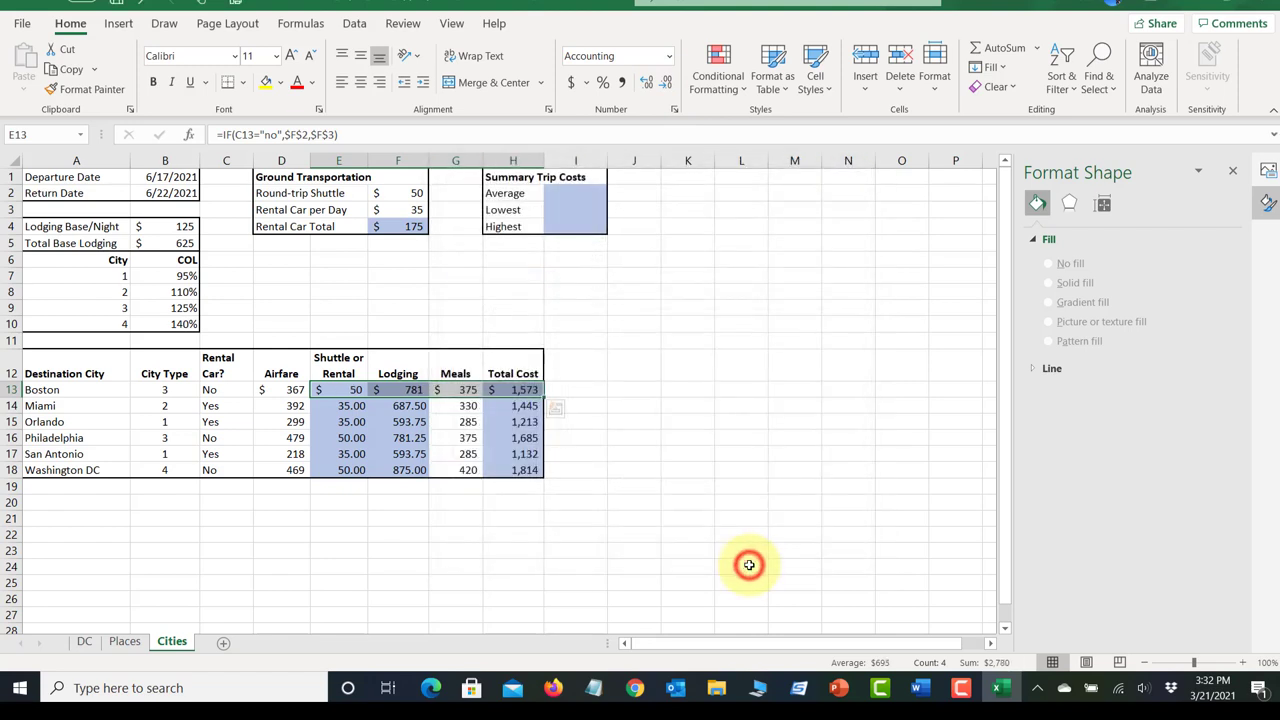
pyautogui.click(515, 422)
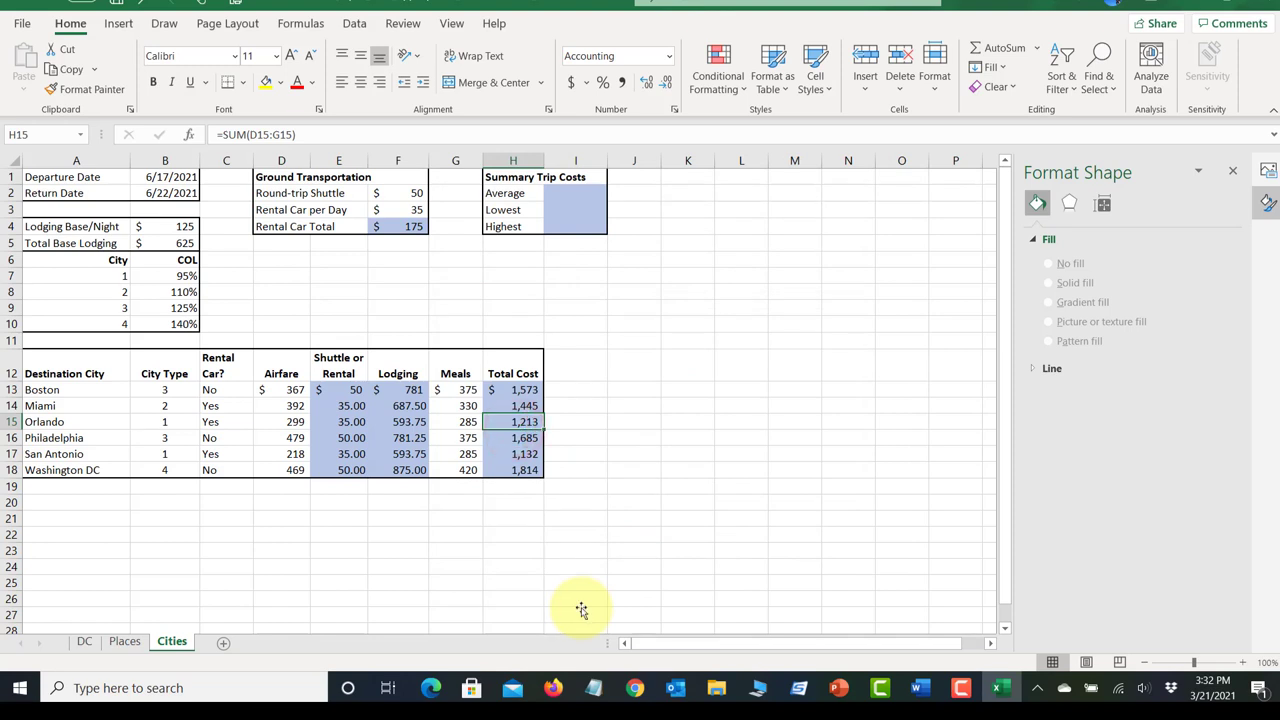
pyautogui.click(522, 405)
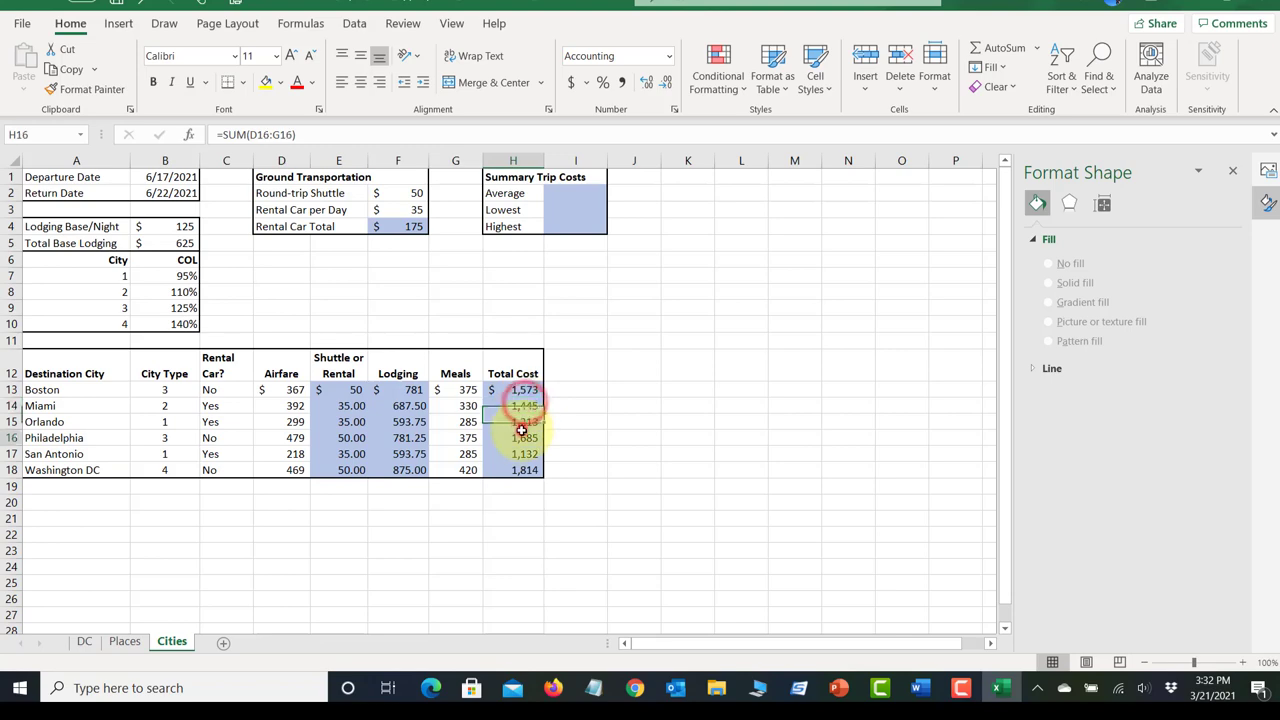
pyautogui.click(515, 438)
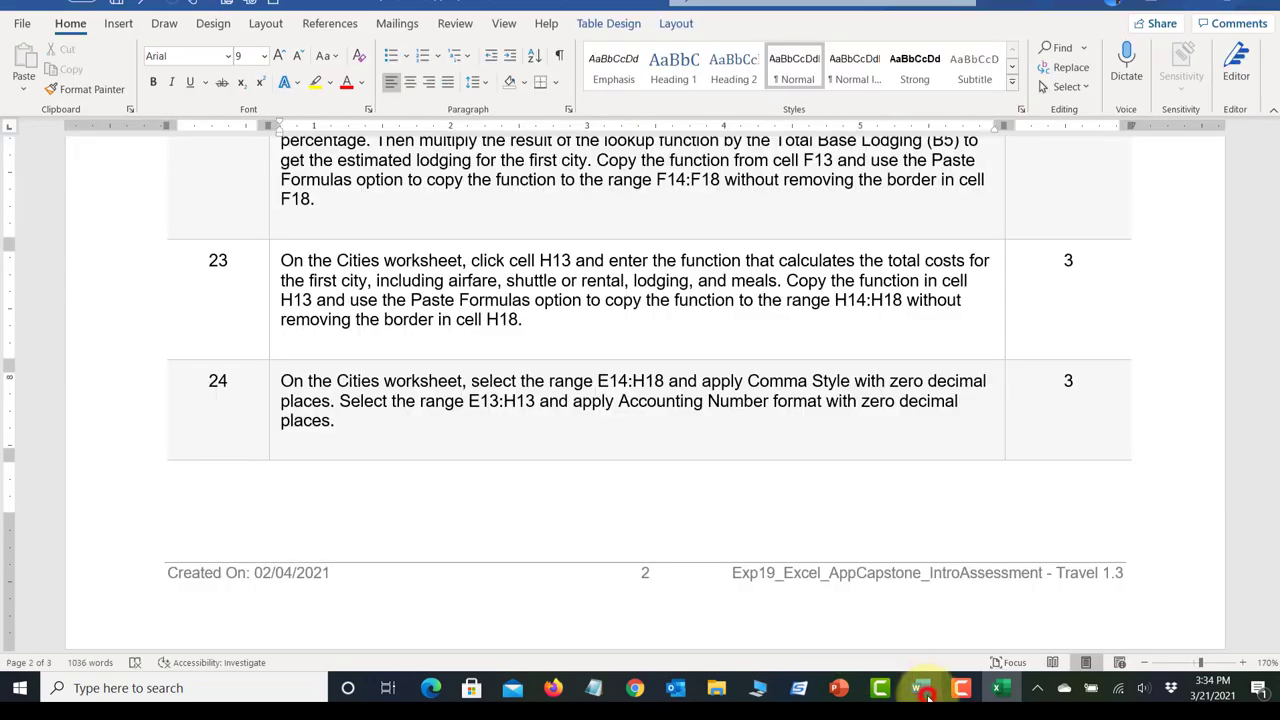
# Step: Review instruction 25 on the last page of the Word document, and return to the Excel Cities sheet
pyautogui.click(920, 688)
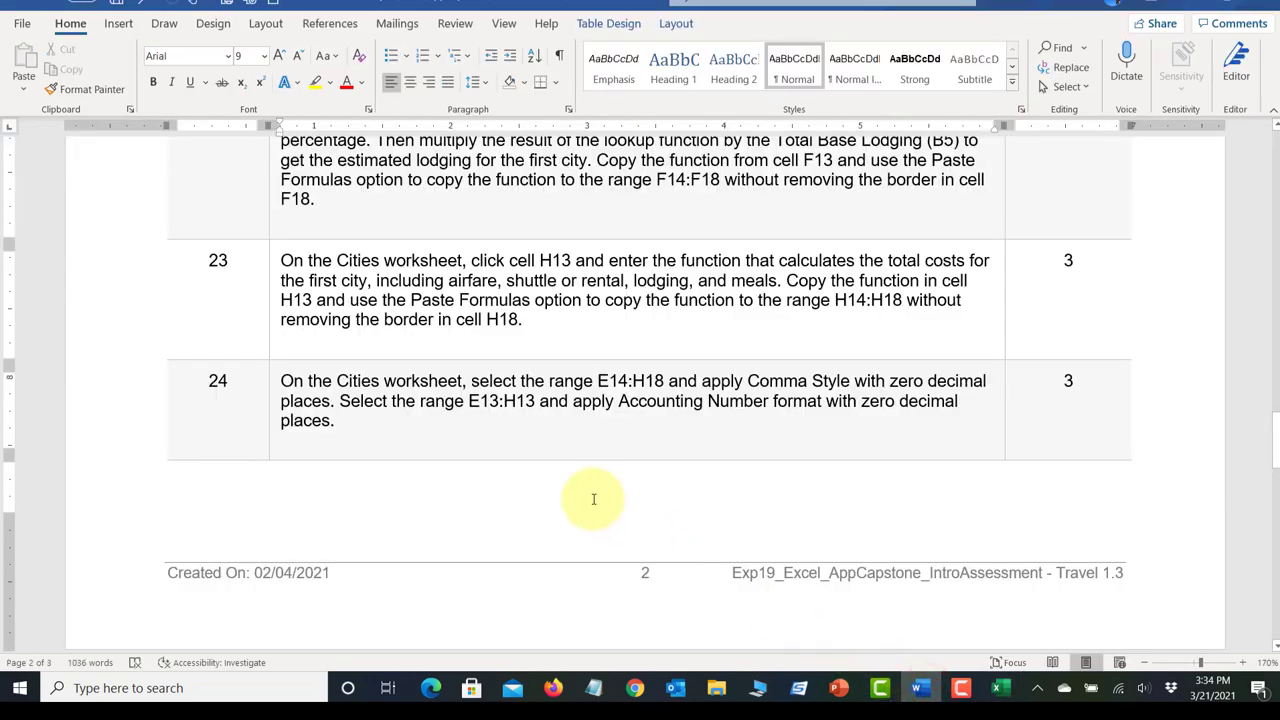
pyautogui.scroll(-8, 593, 499)
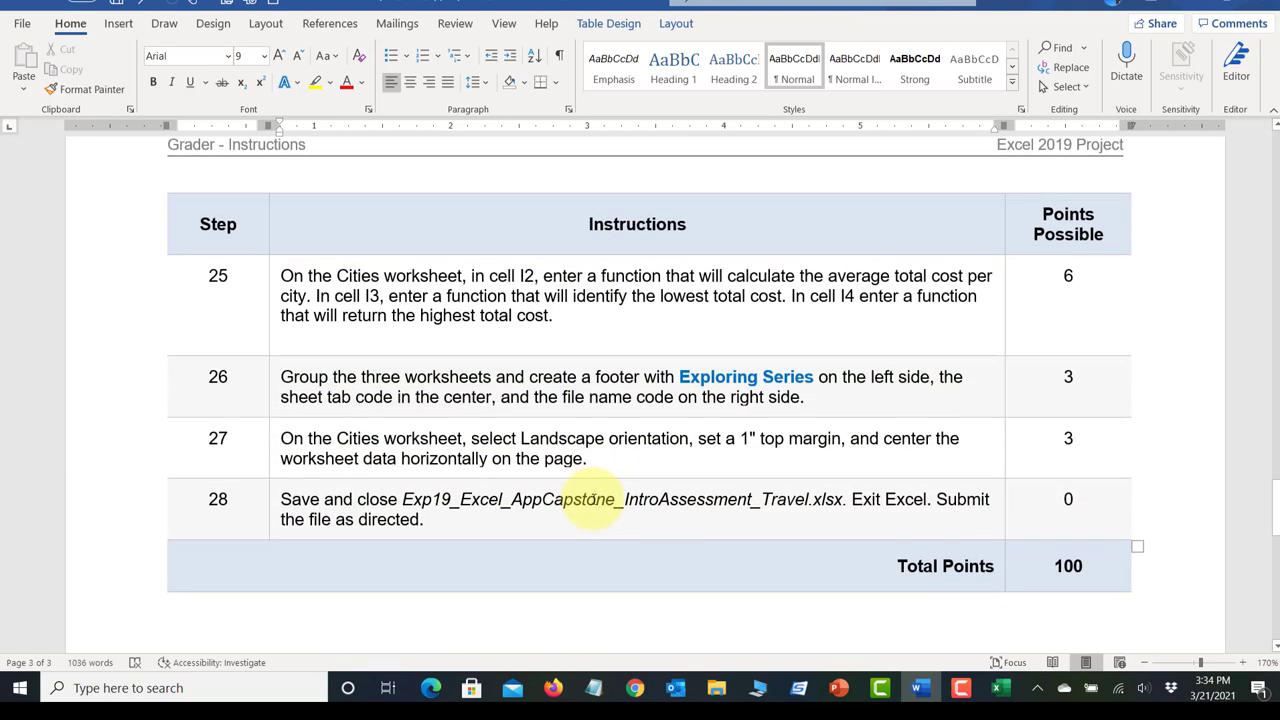
pyautogui.click(526, 275)
pyautogui.click(545, 275)
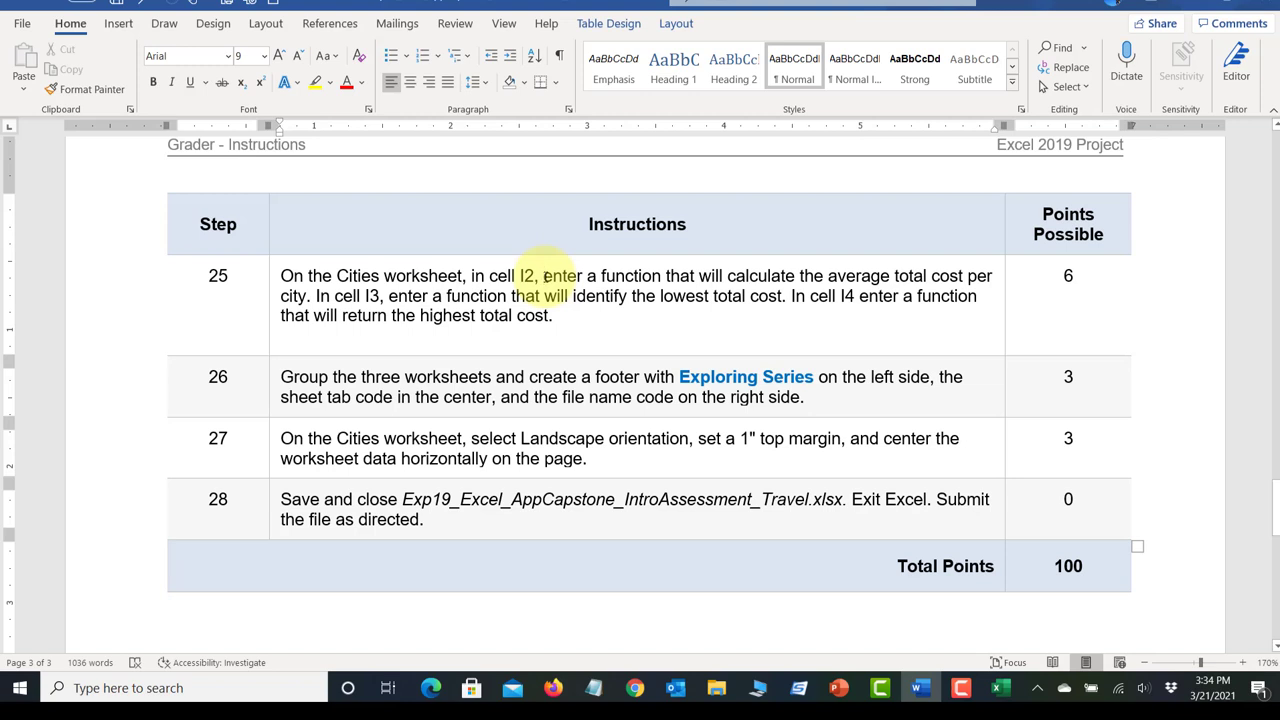
pyautogui.click(522, 276)
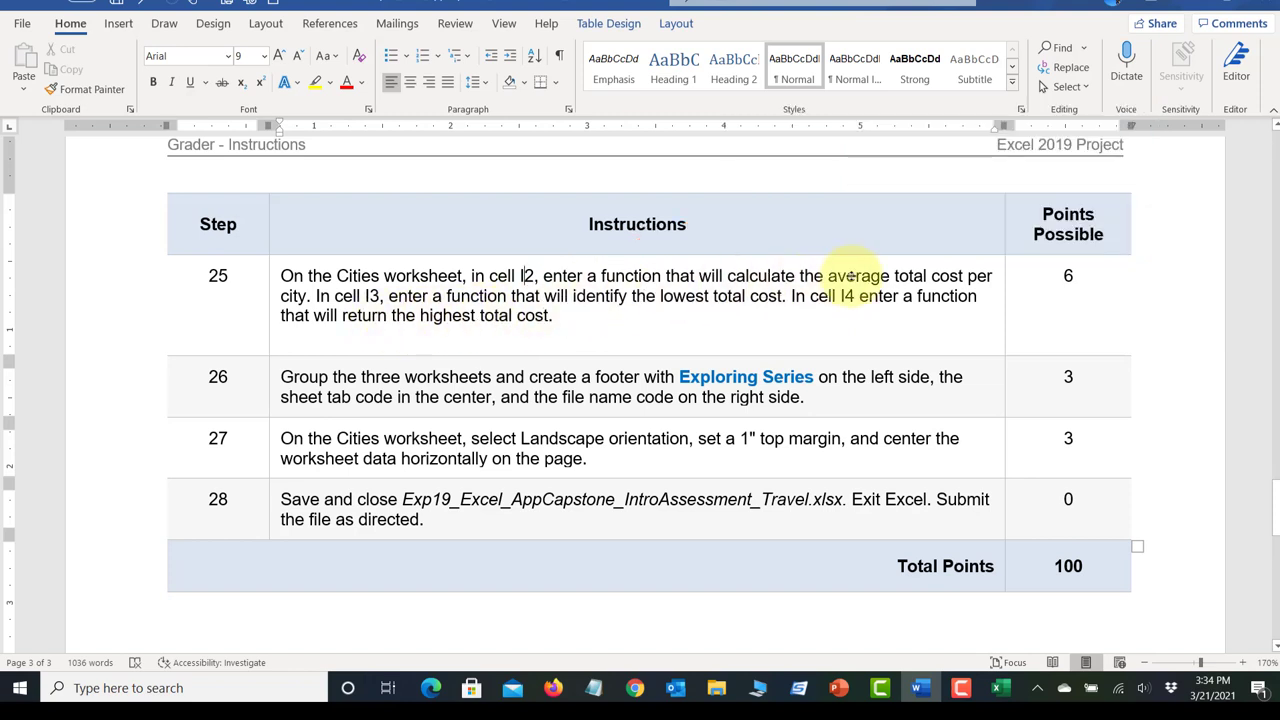
pyautogui.hotkey('alt', 'Tab')
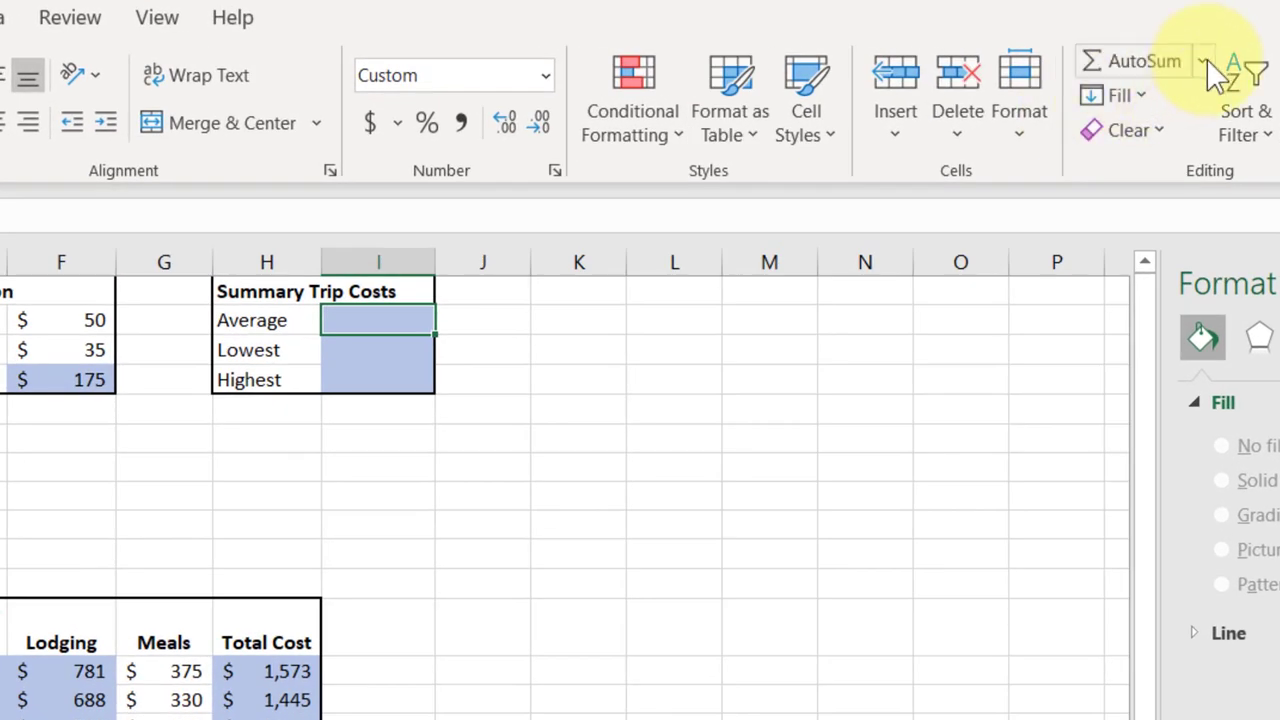
# Step: Enter =AVERAGE(H13:H18) in the Average cell I2 of the Summary Trip Costs table
pyautogui.click(1205, 61)
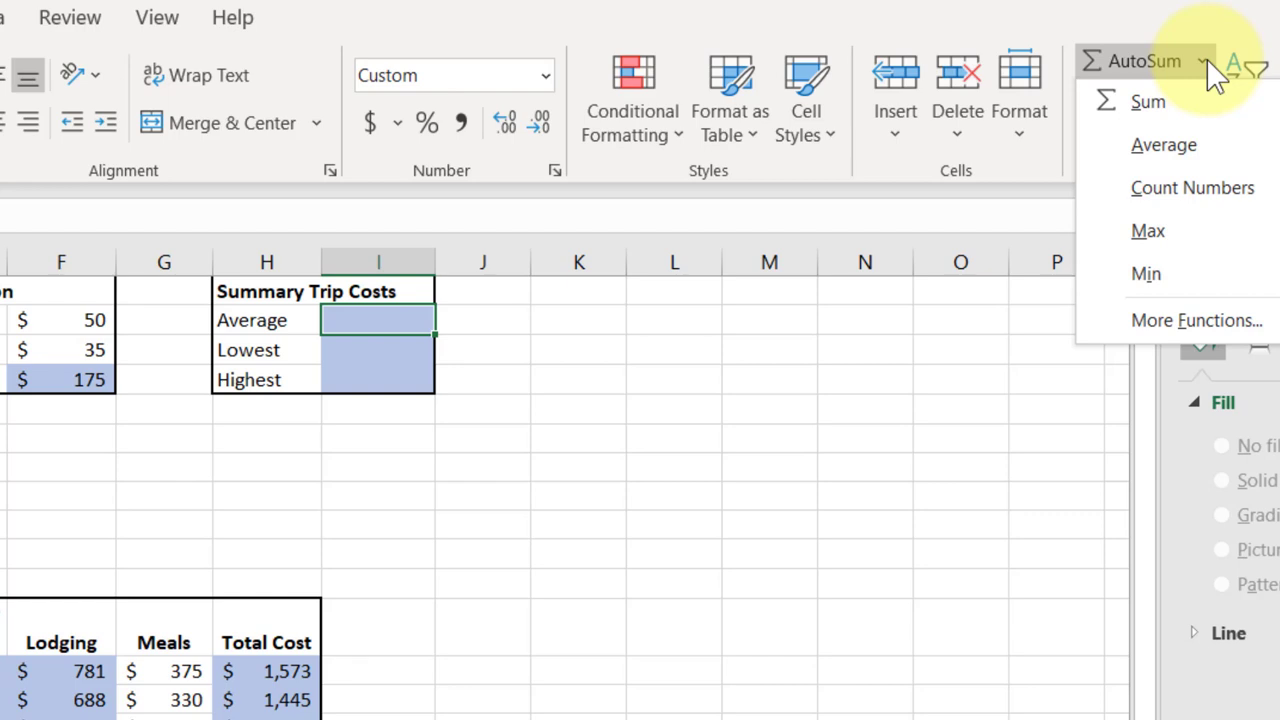
pyautogui.click(1179, 148)
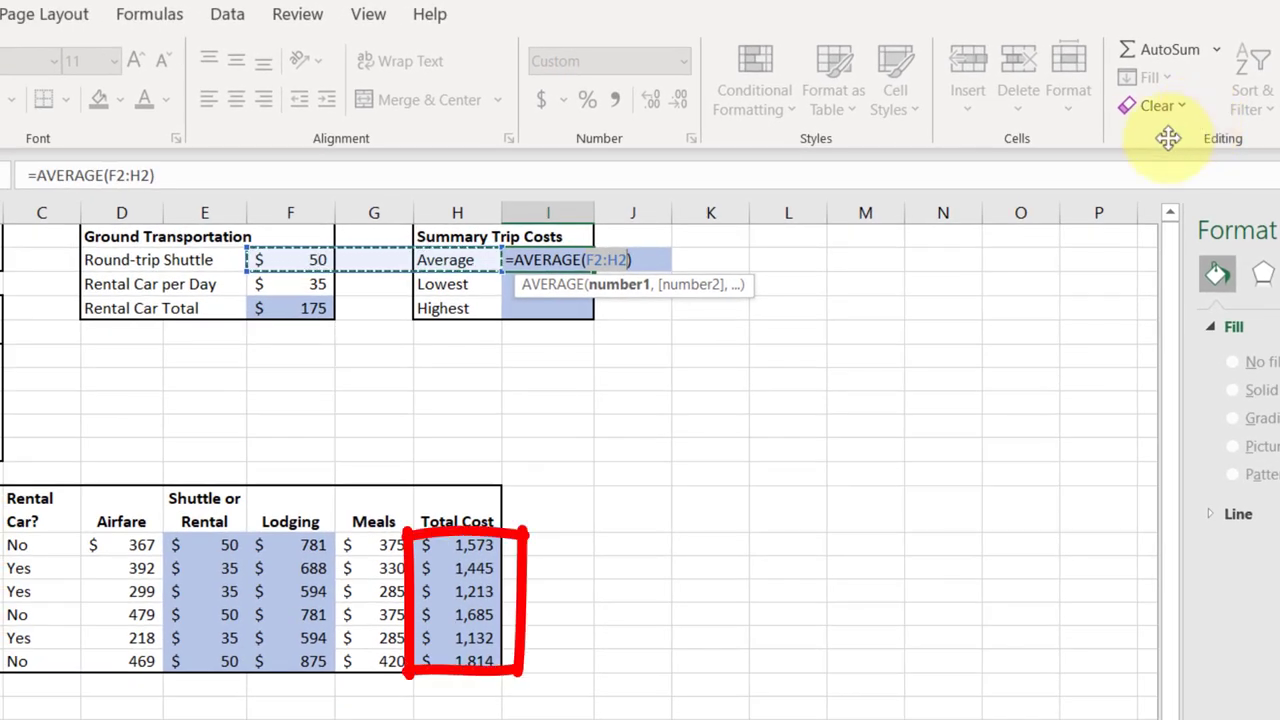
pyautogui.click(456, 541)
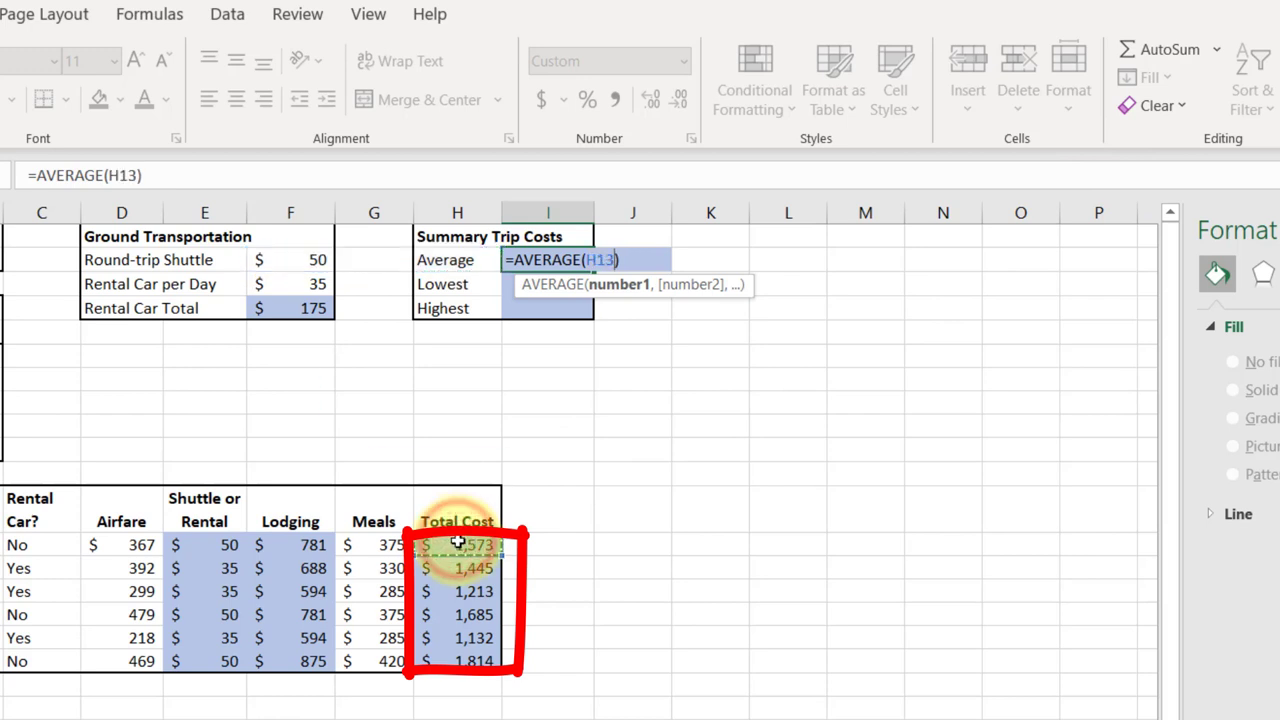
pyautogui.moveTo(458, 541); pyautogui.dragTo(462, 664)
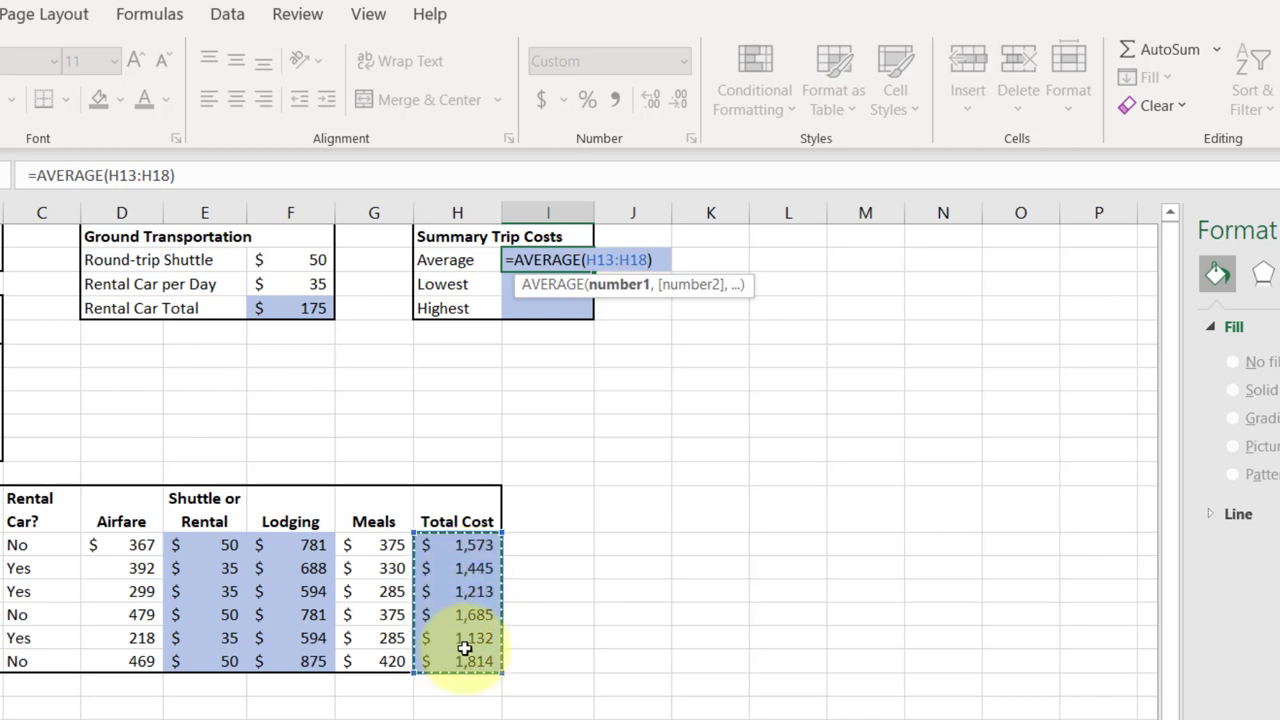
pyautogui.press('Return')
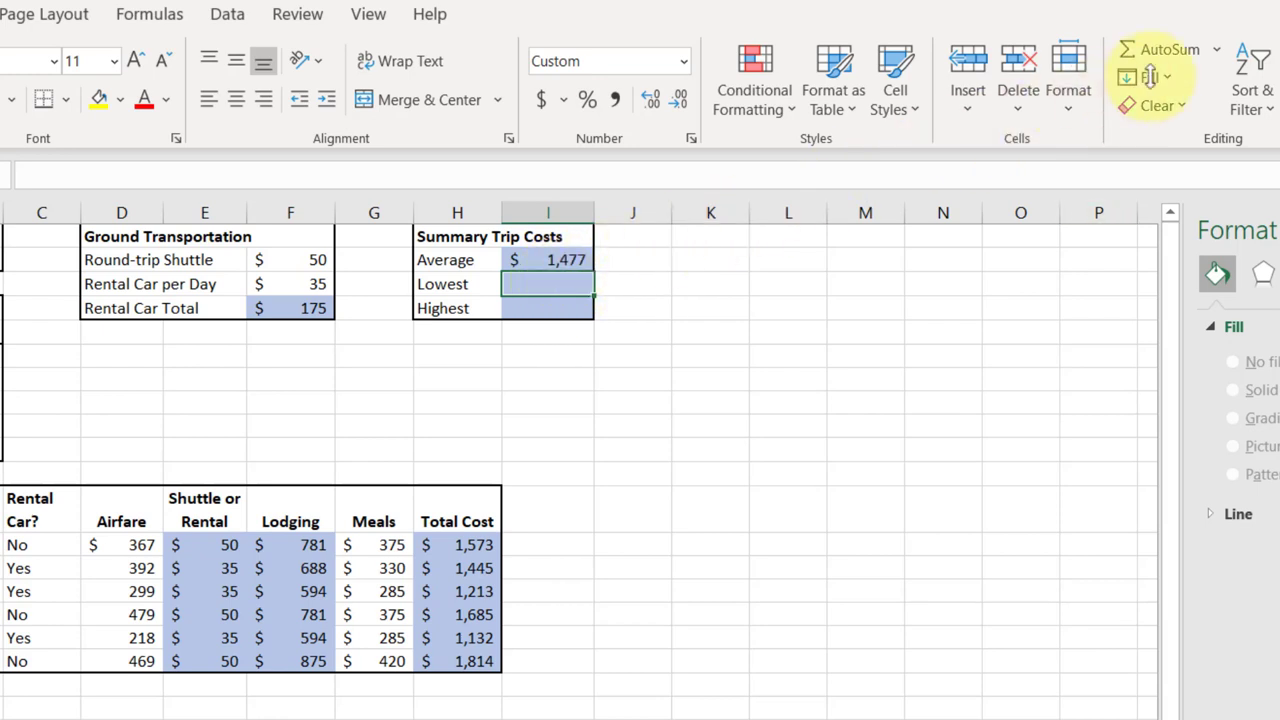
# Step: Enter =MIN(H13:H18) in the Lowest cell I3 of the Summary Trip Costs table
pyautogui.click(1218, 50)
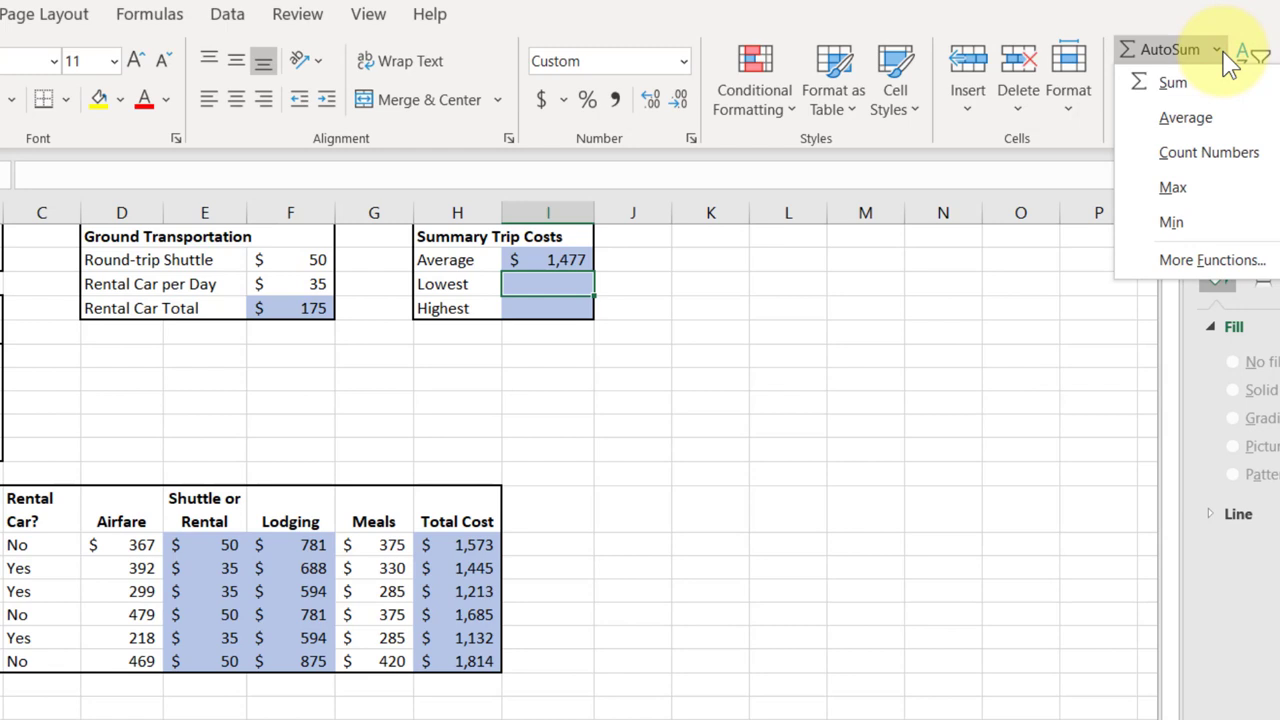
pyautogui.click(1172, 222)
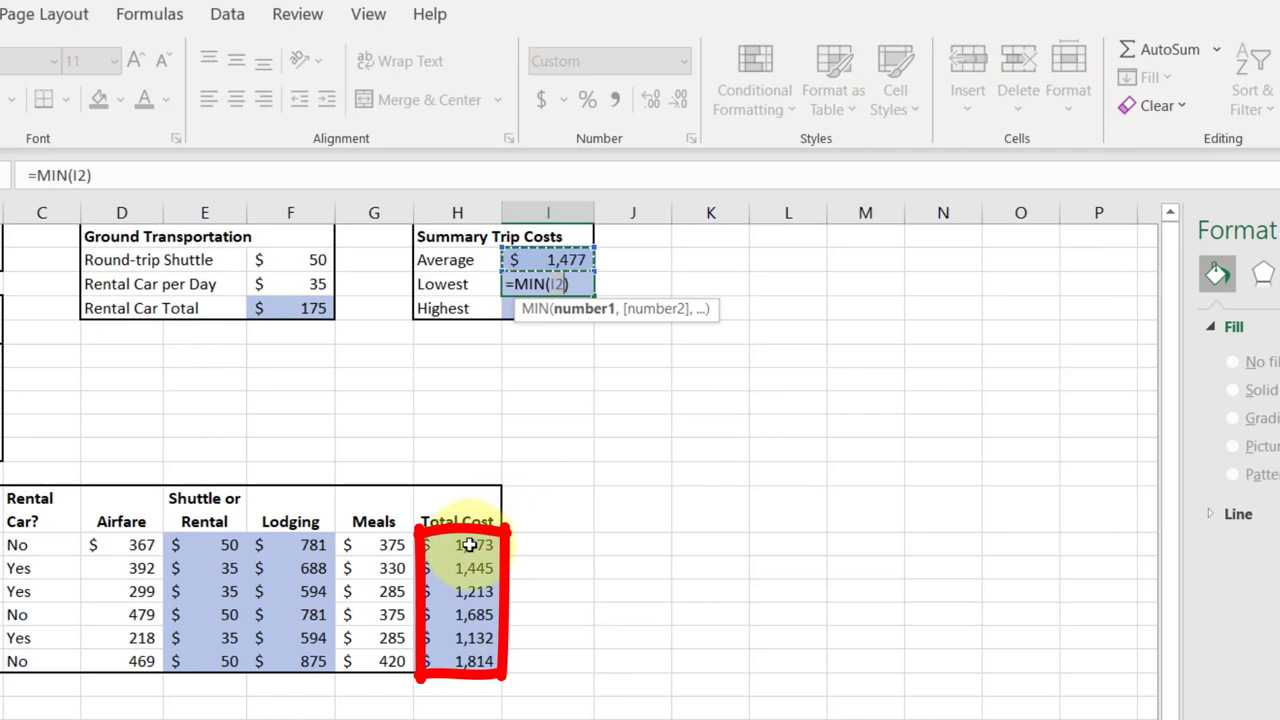
pyautogui.moveTo(470, 545); pyautogui.dragTo(472, 661)
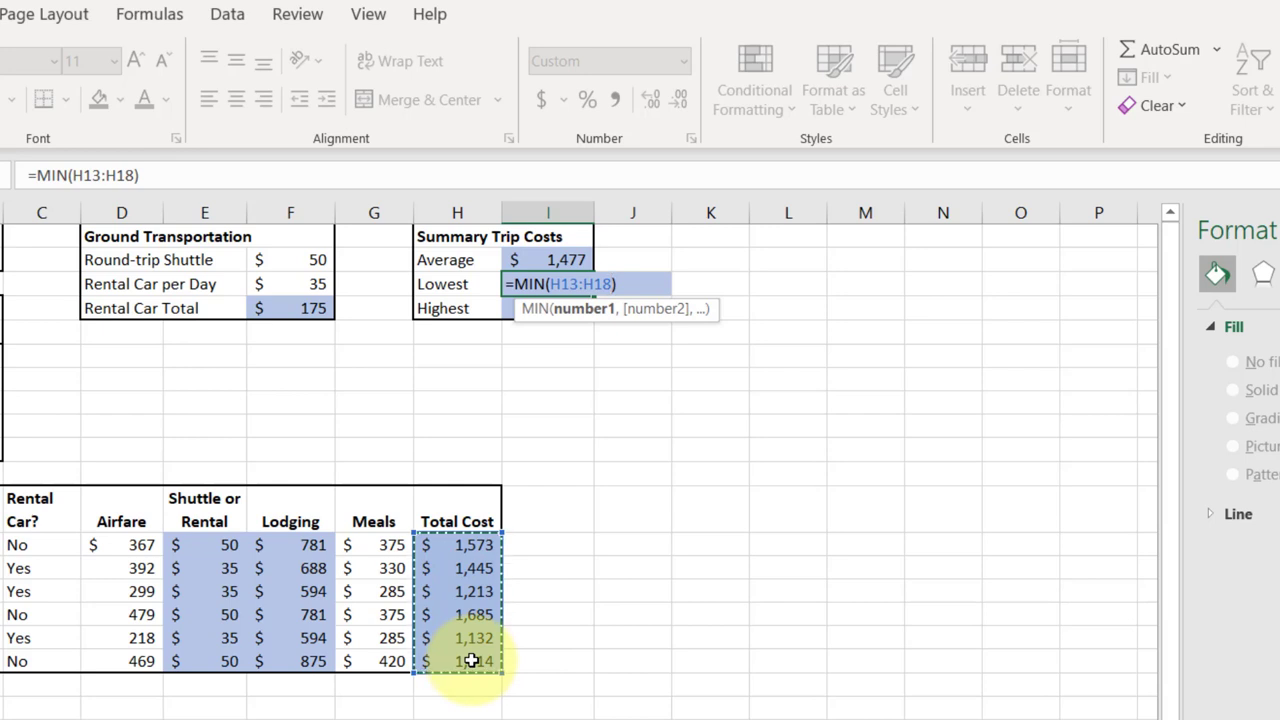
pyautogui.press('Return')
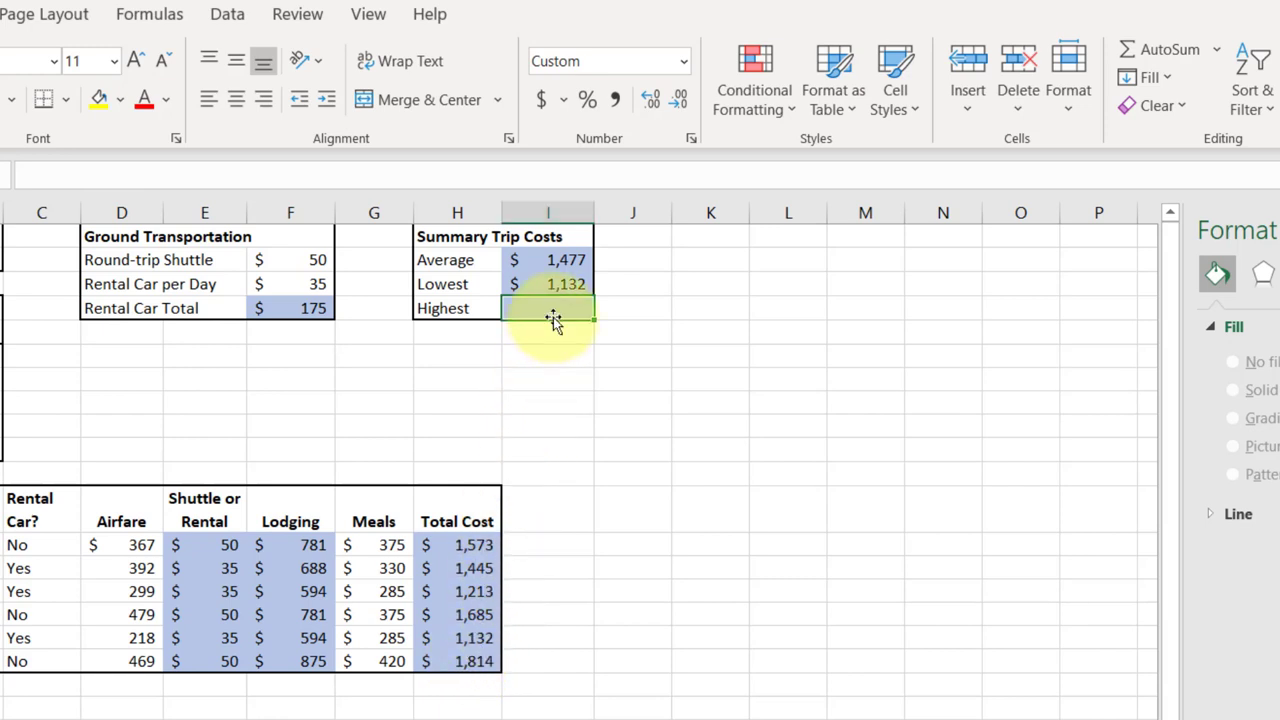
# Step: Enter =MAX(H13:H18) in the Highest cell I4 of the Summary Trip Costs table
pyautogui.click(1219, 50)
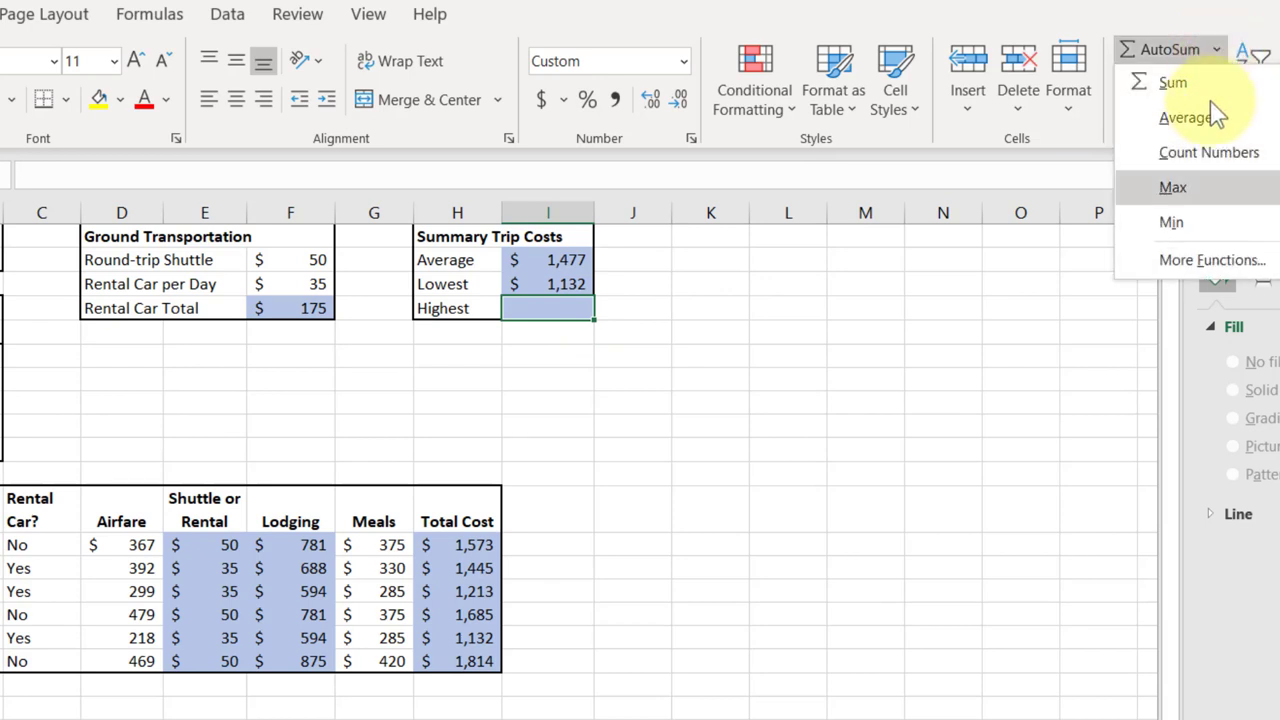
pyautogui.click(1200, 196)
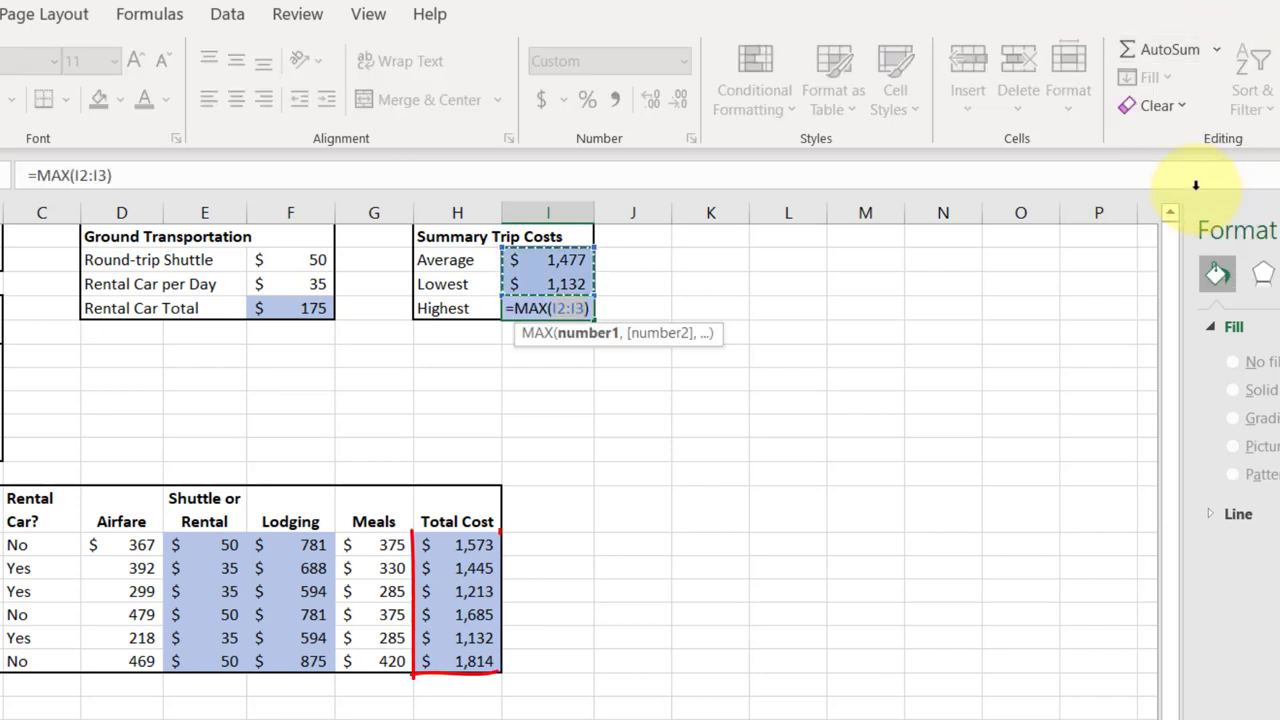
pyautogui.moveTo(466, 543); pyautogui.dragTo(480, 661)
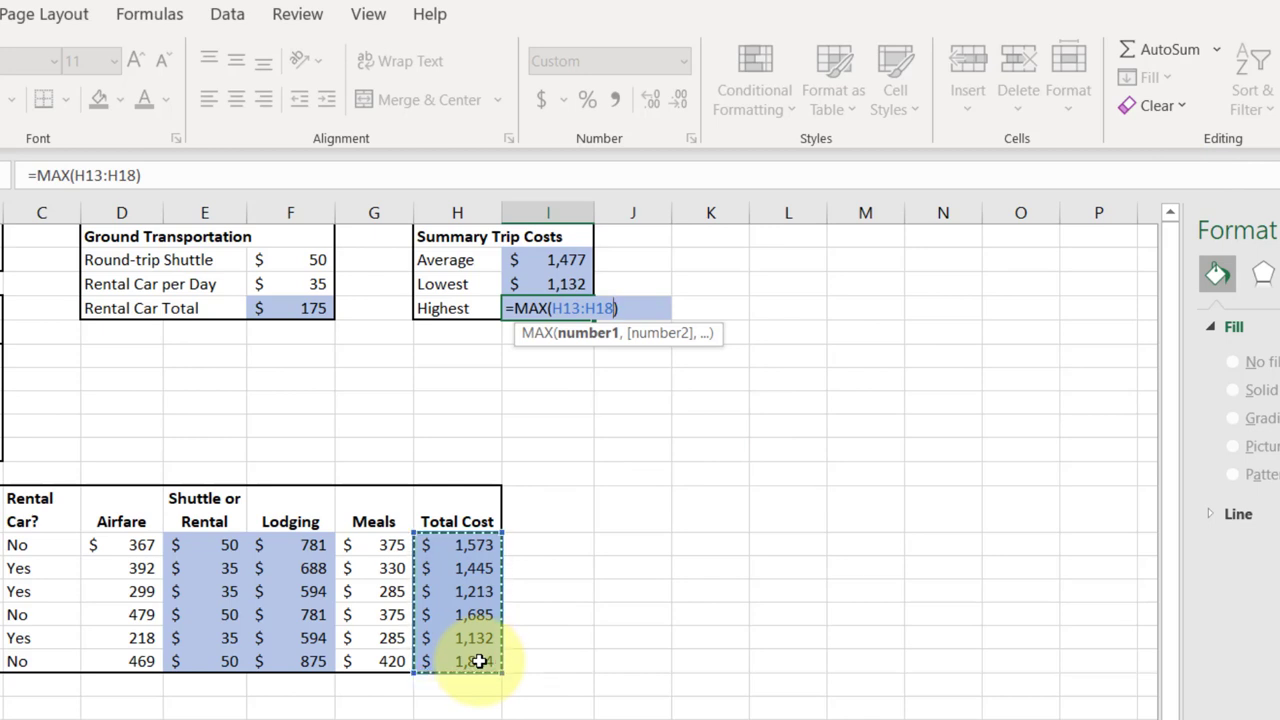
pyautogui.press('Return')
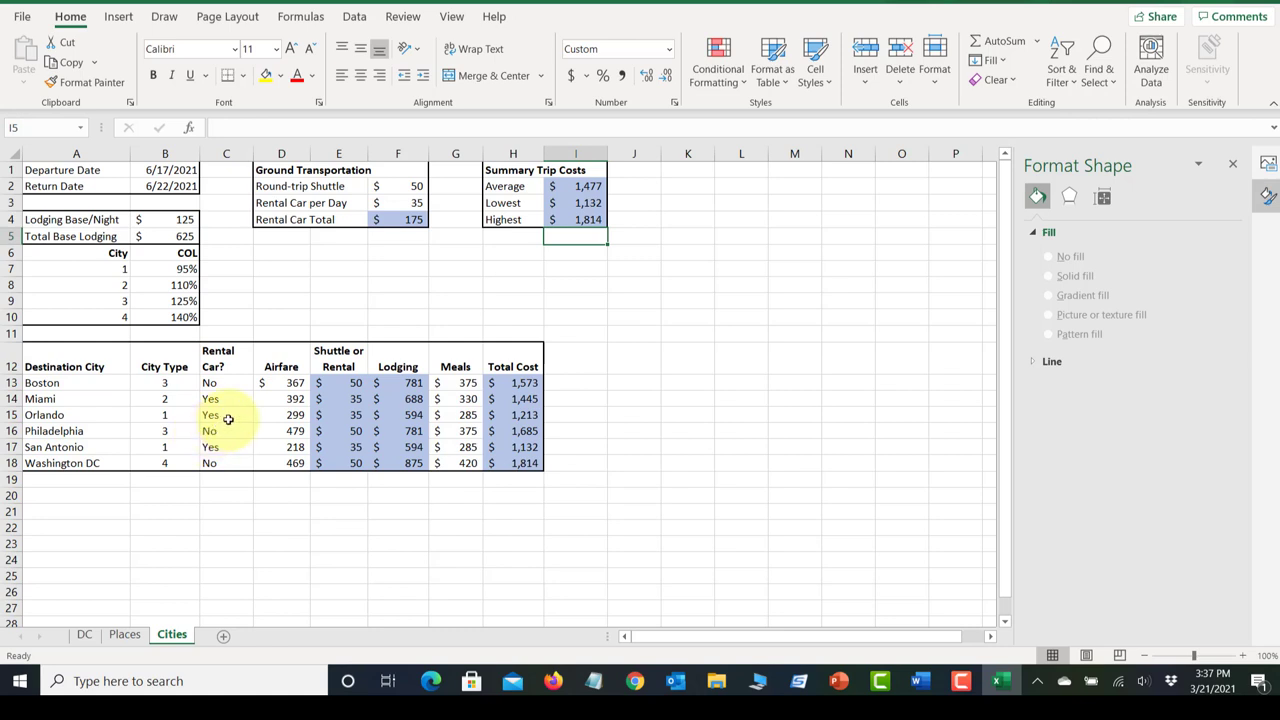
pyautogui.click(623, 190)
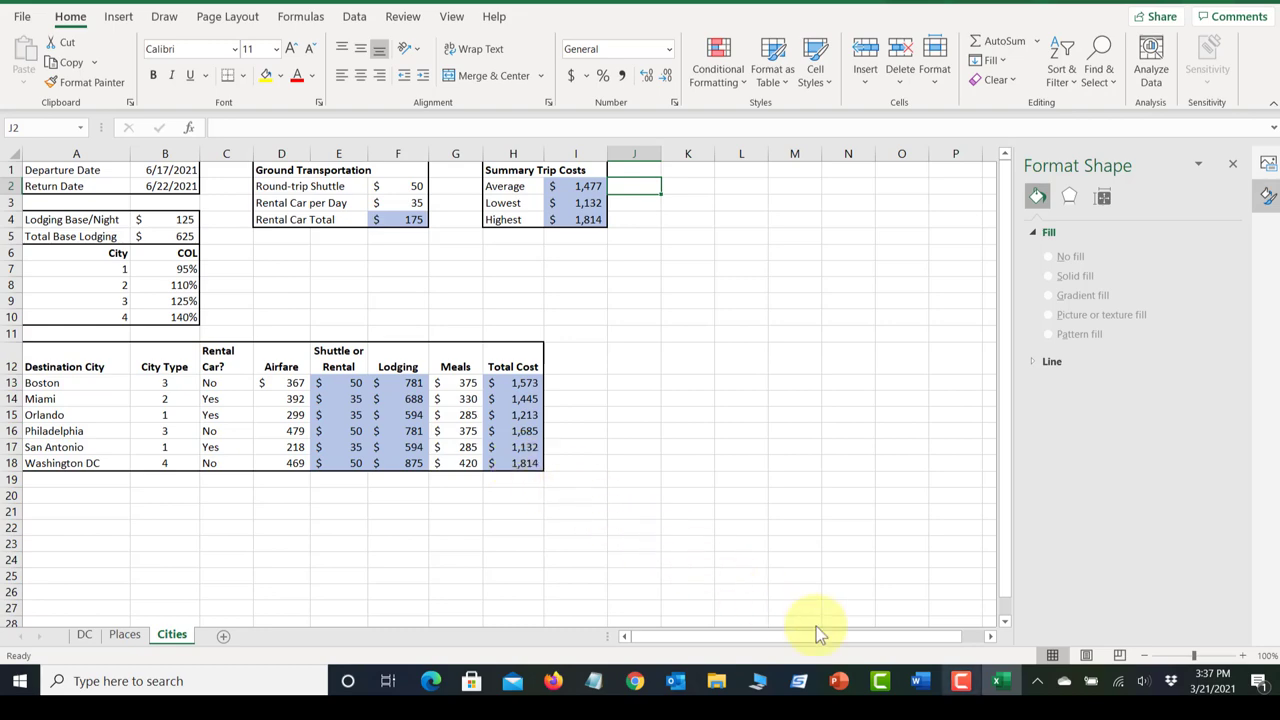
# Step: Check instruction 26 in the Word document, and group the DC, Places and Cities worksheets in Excel
pyautogui.click(921, 681)
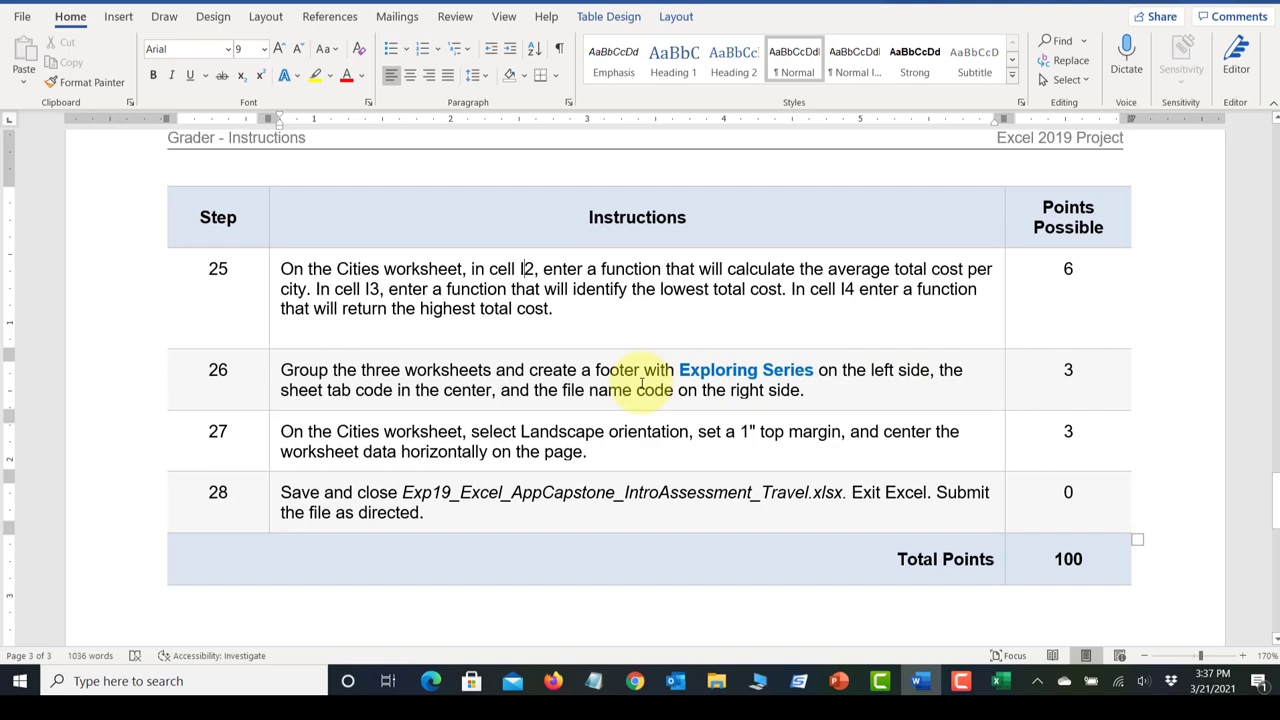
pyautogui.click(1002, 682)
pyautogui.click(584, 236)
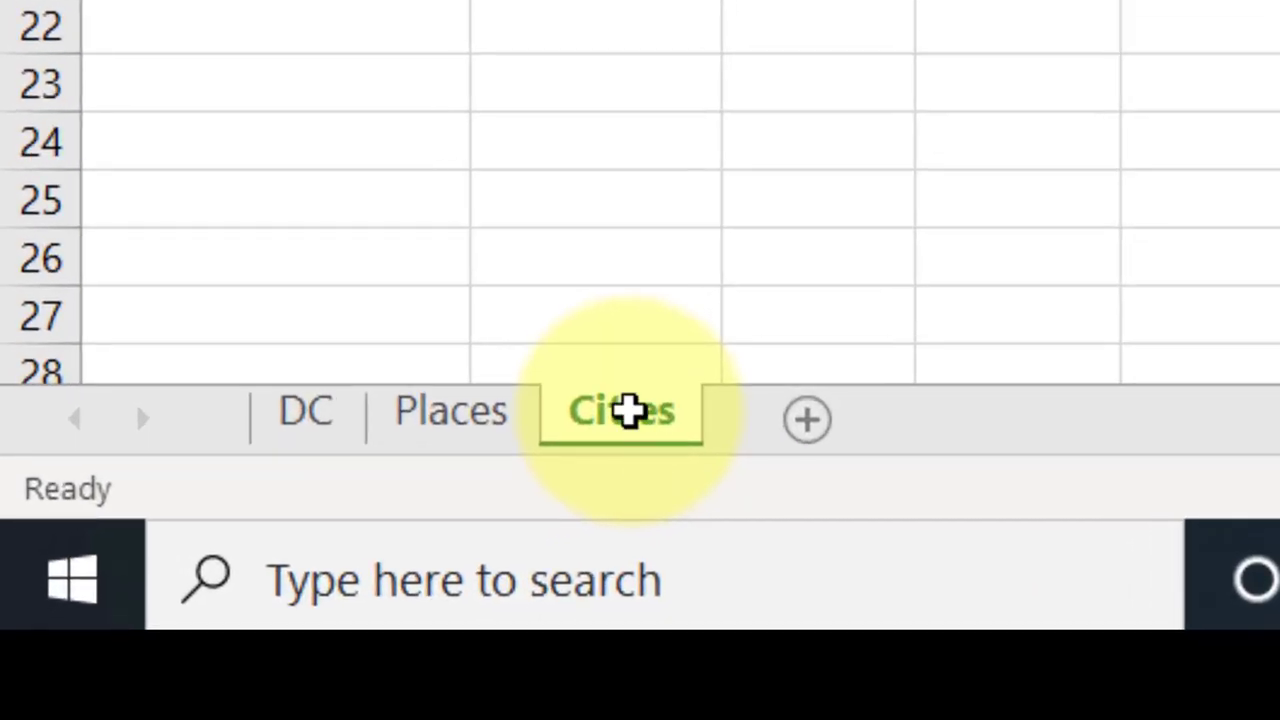
pyautogui.keyDown('shift'); pyautogui.click(292, 424); pyautogui.keyUp('shift')
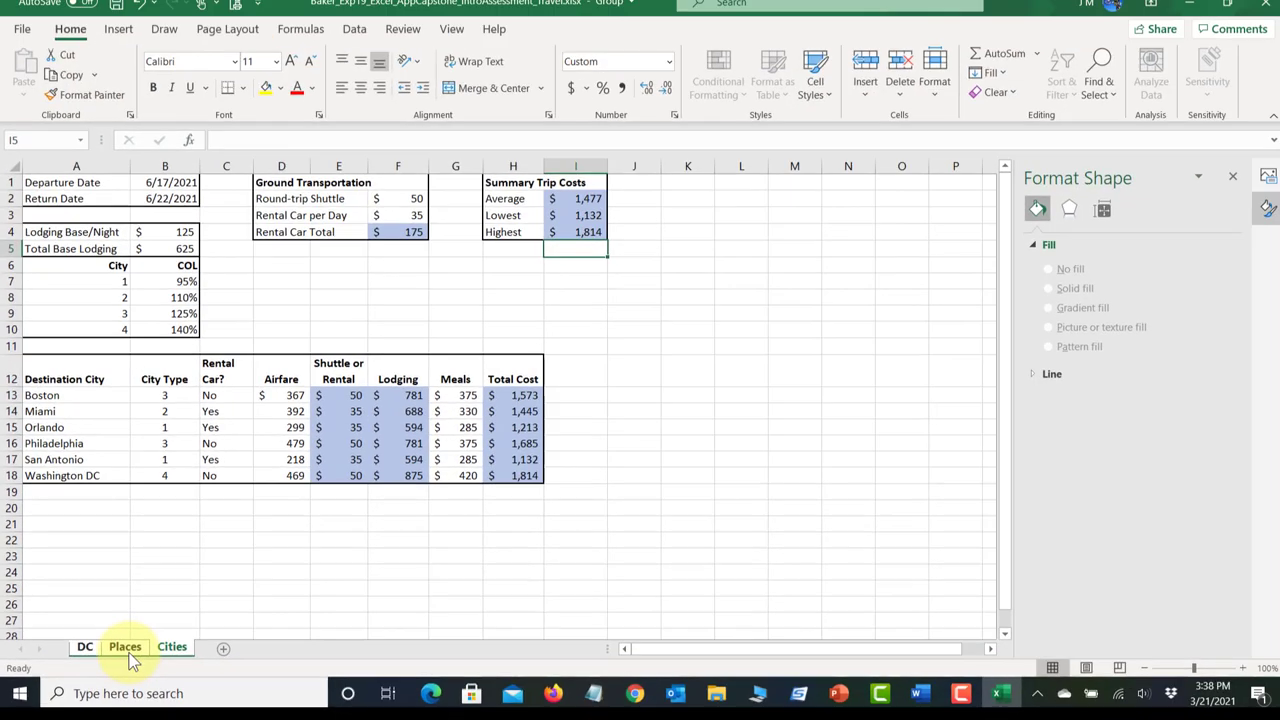
pyautogui.click(172, 647)
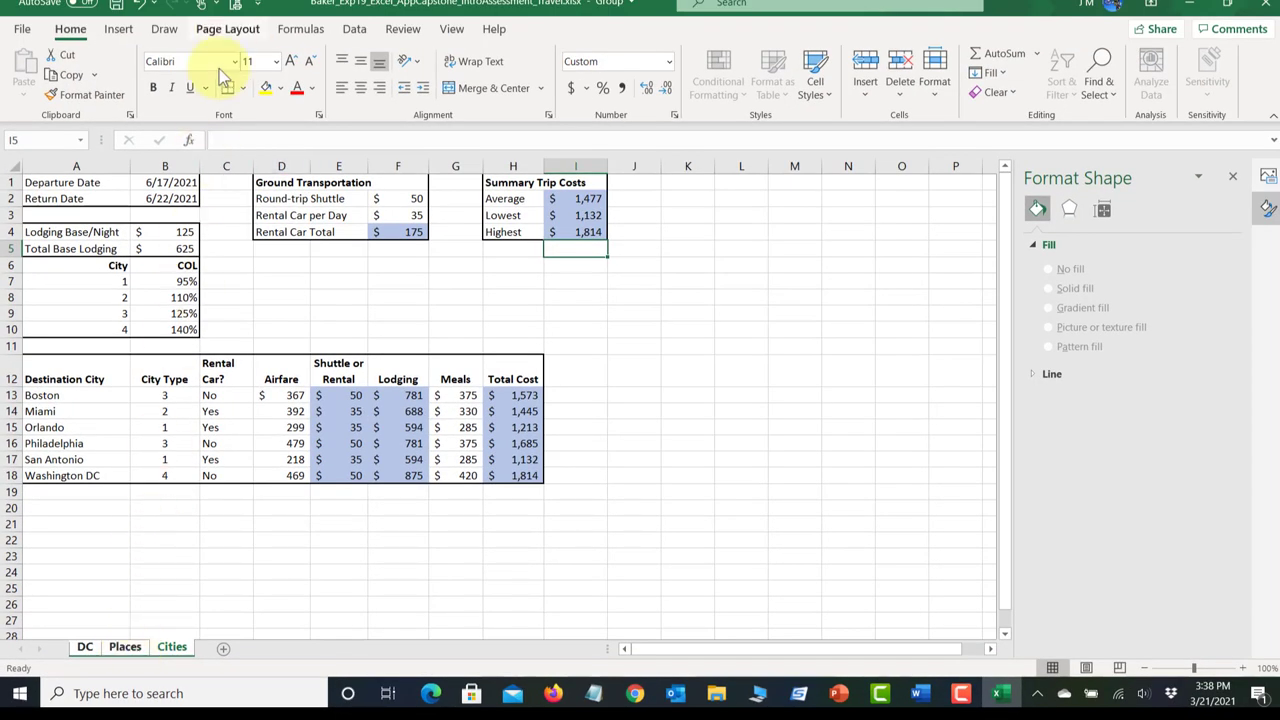
# Step: Start a custom footer for the grouped sheets in Page Setup, with Exploring Series in its left section
pyautogui.click(227, 30)
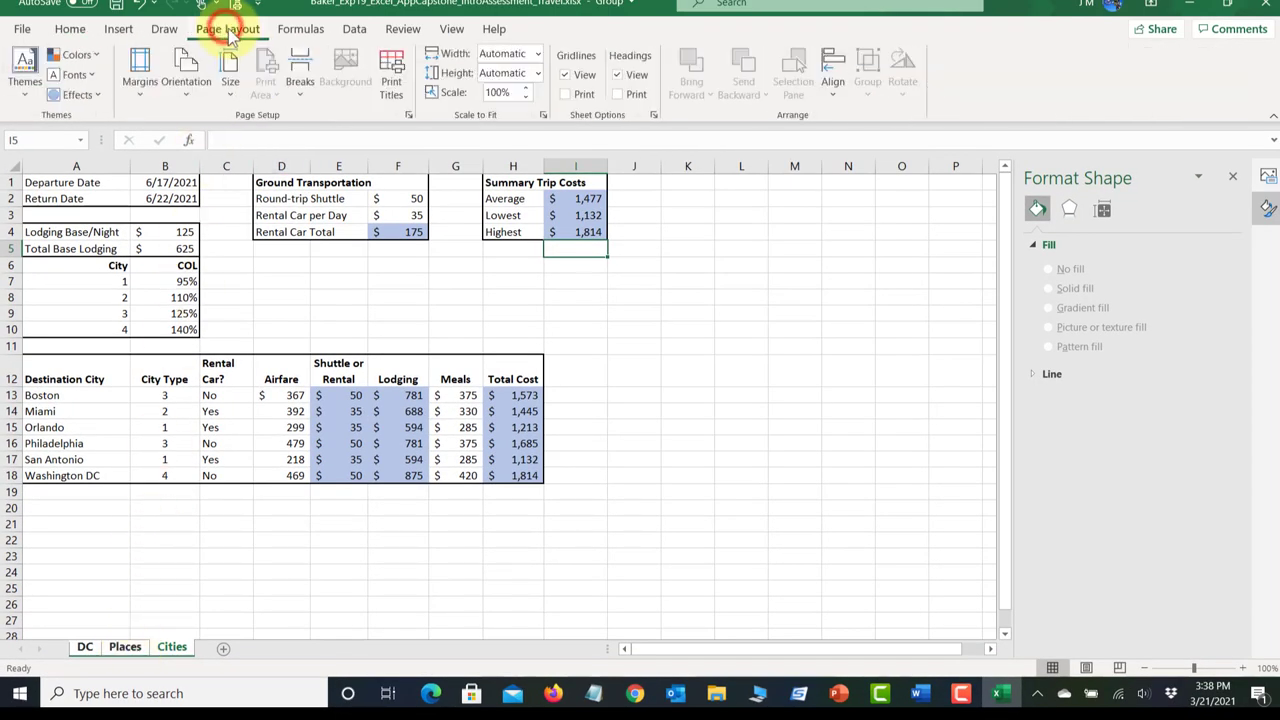
pyautogui.click(408, 119)
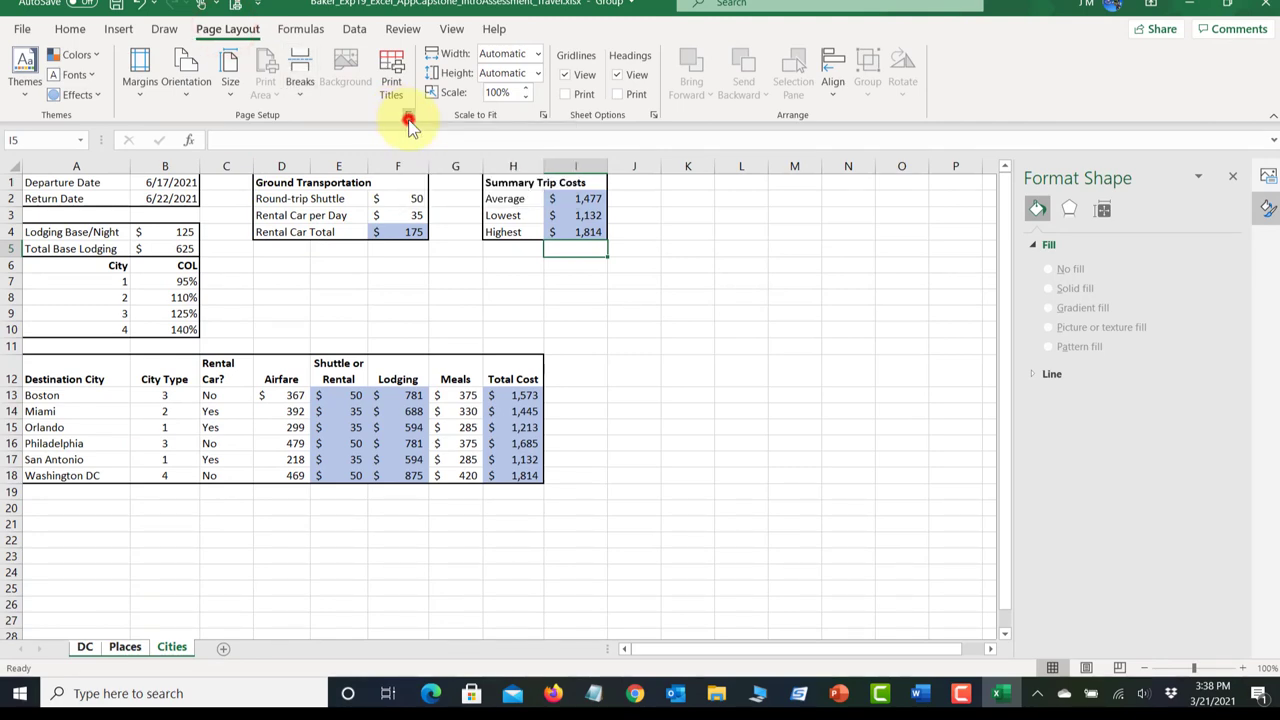
pyautogui.click(594, 220)
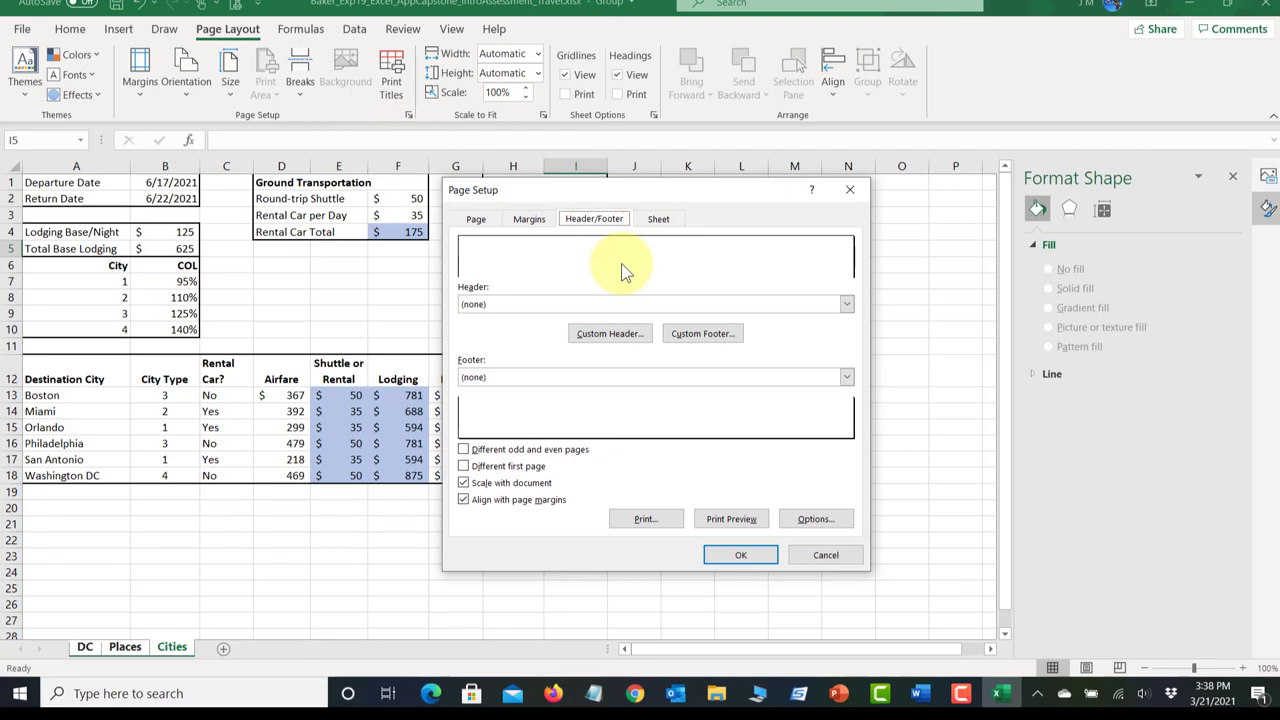
pyautogui.click(703, 333)
pyautogui.write('Exploring')
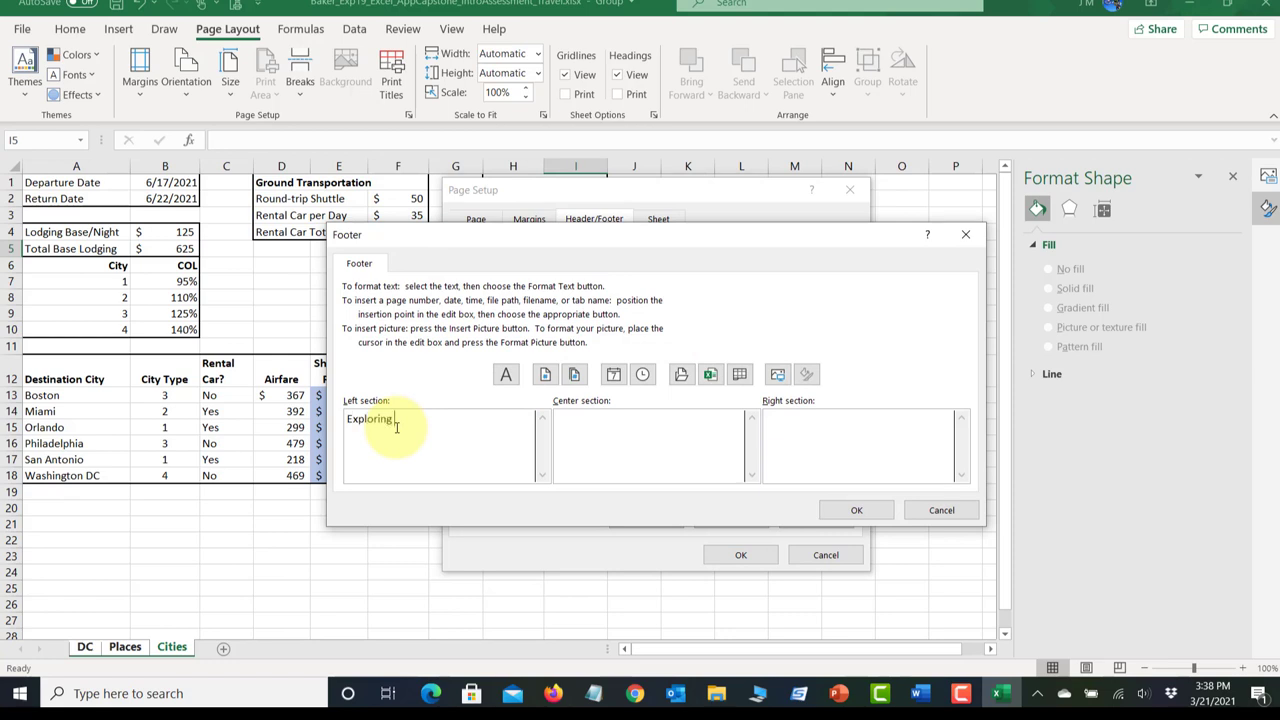
pyautogui.write('Series')
# Step: Insert the sheet name code in the footer's center section and the file name code in its right section, and apply the footer
pyautogui.click(695, 425)
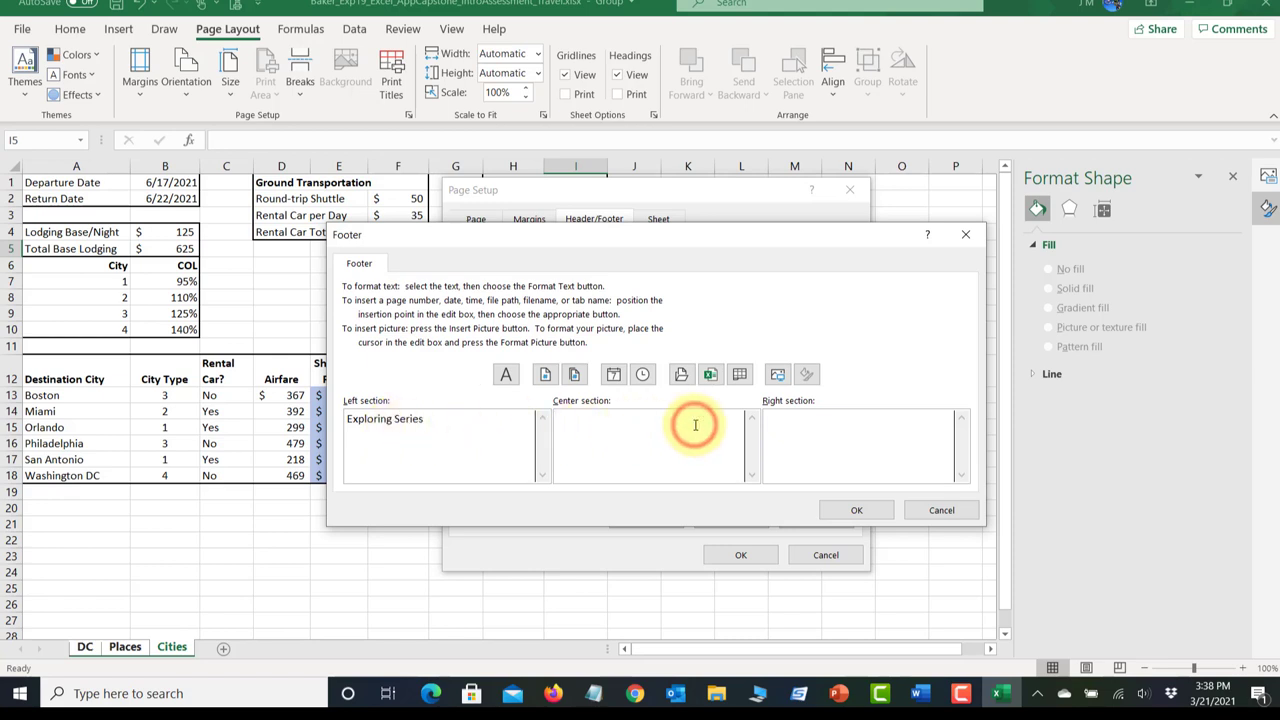
pyautogui.click(739, 376)
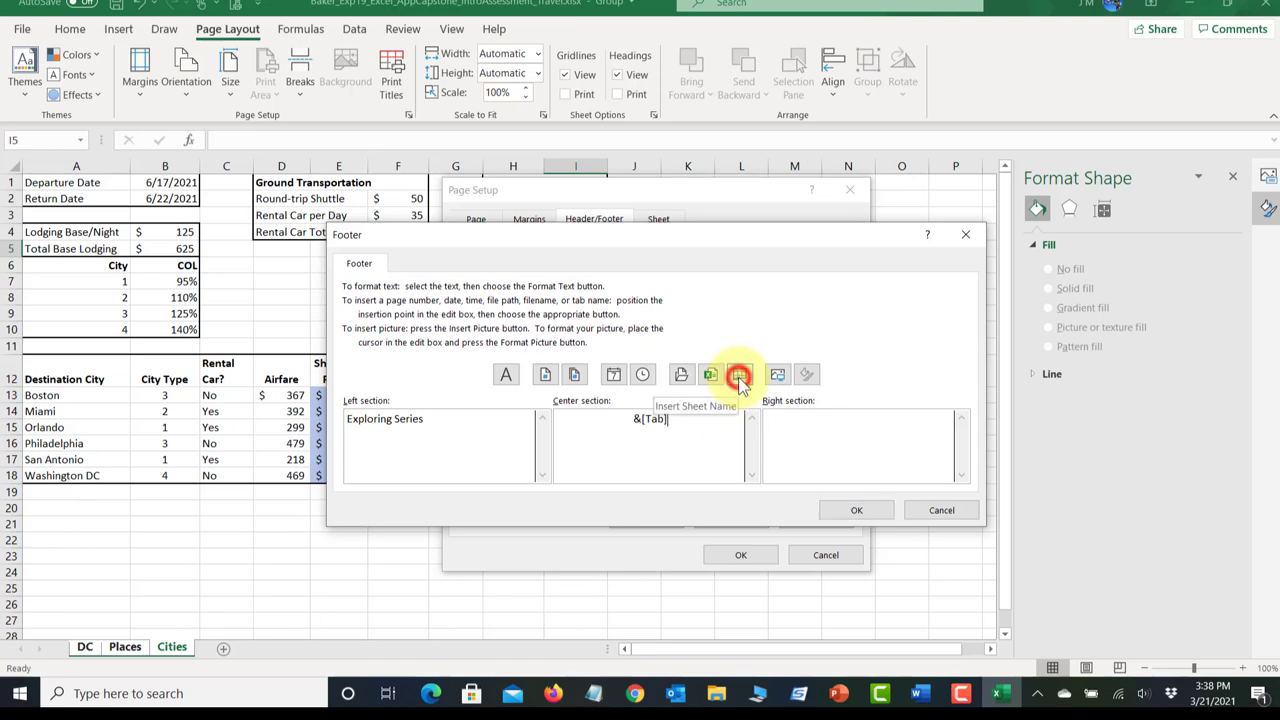
pyautogui.click(905, 422)
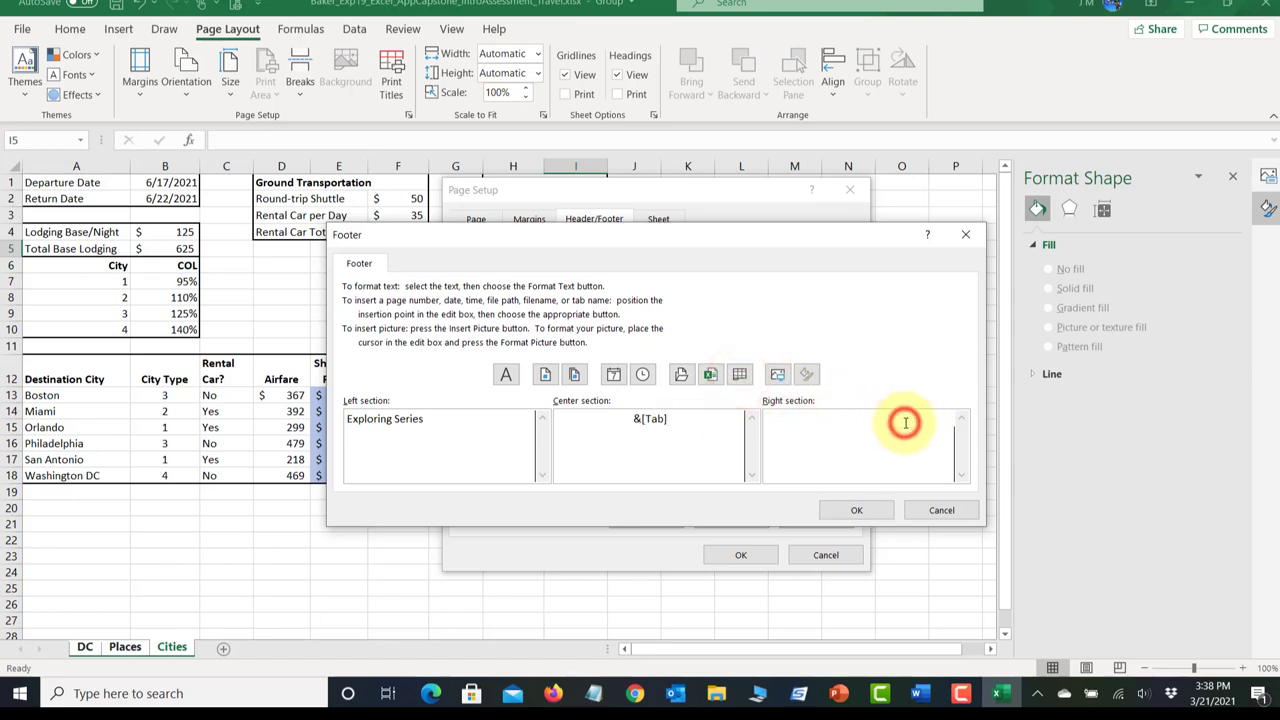
pyautogui.click(711, 375)
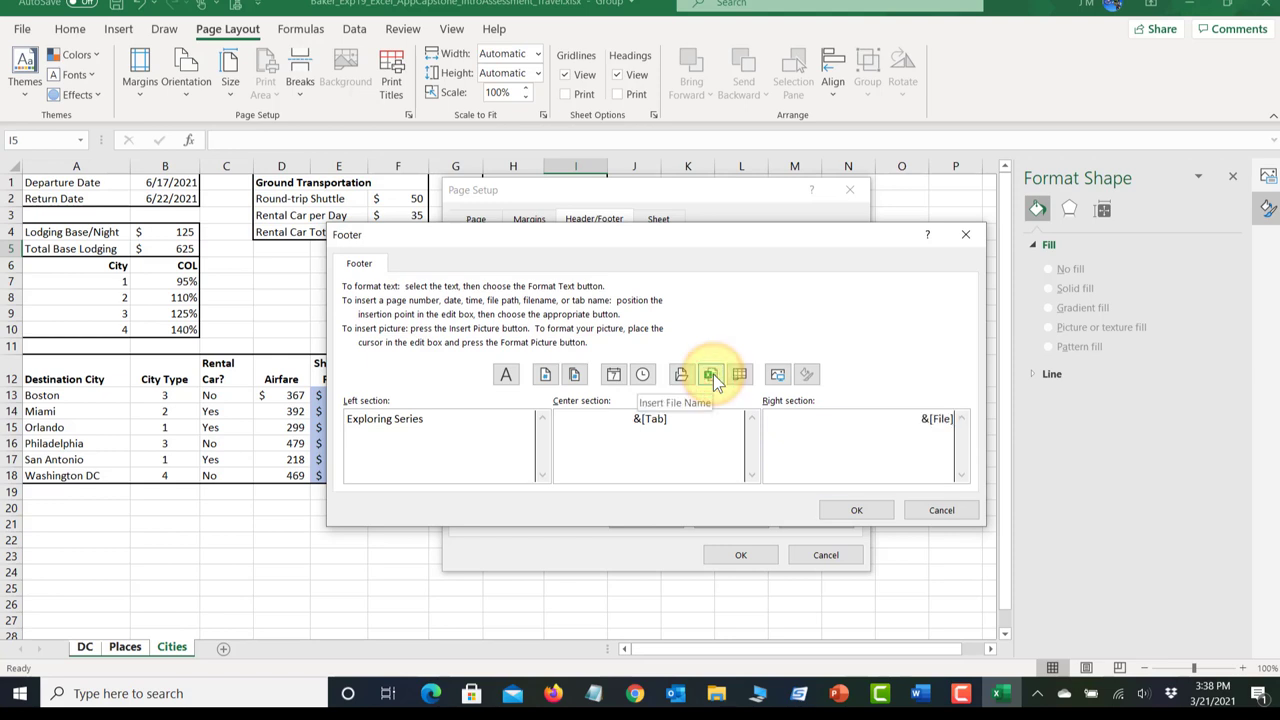
pyautogui.click(856, 511)
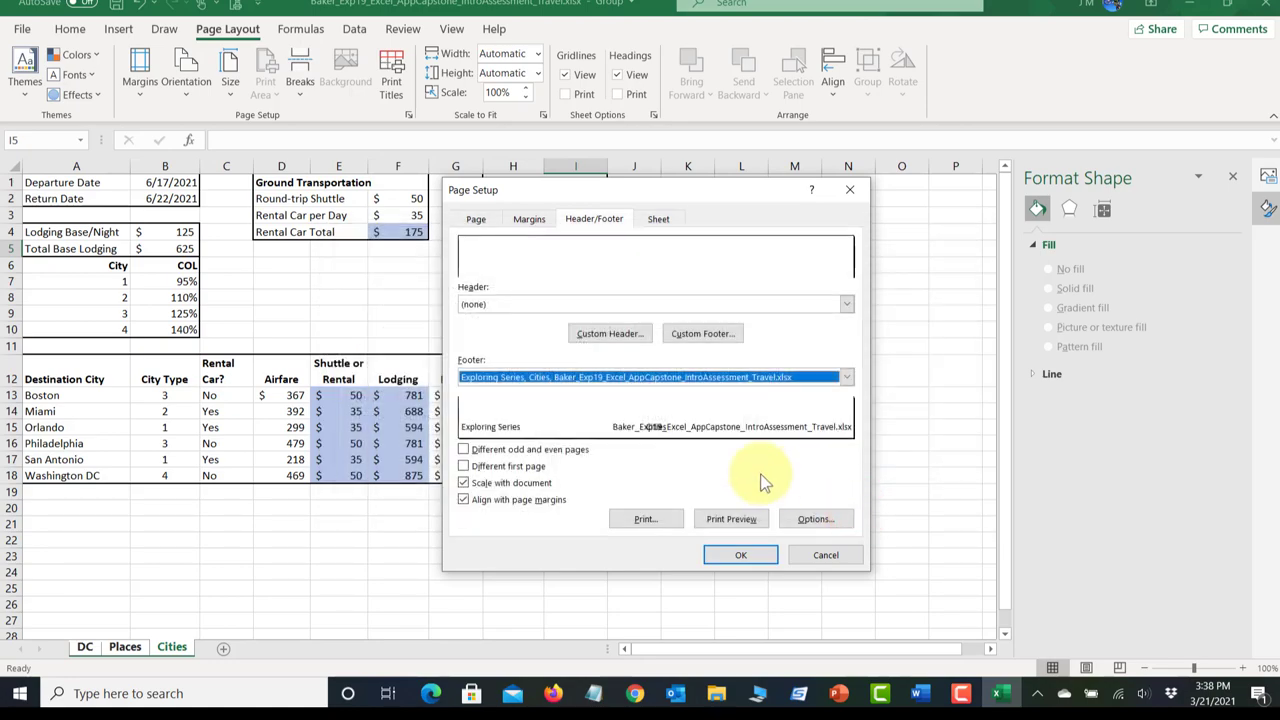
pyautogui.click(740, 555)
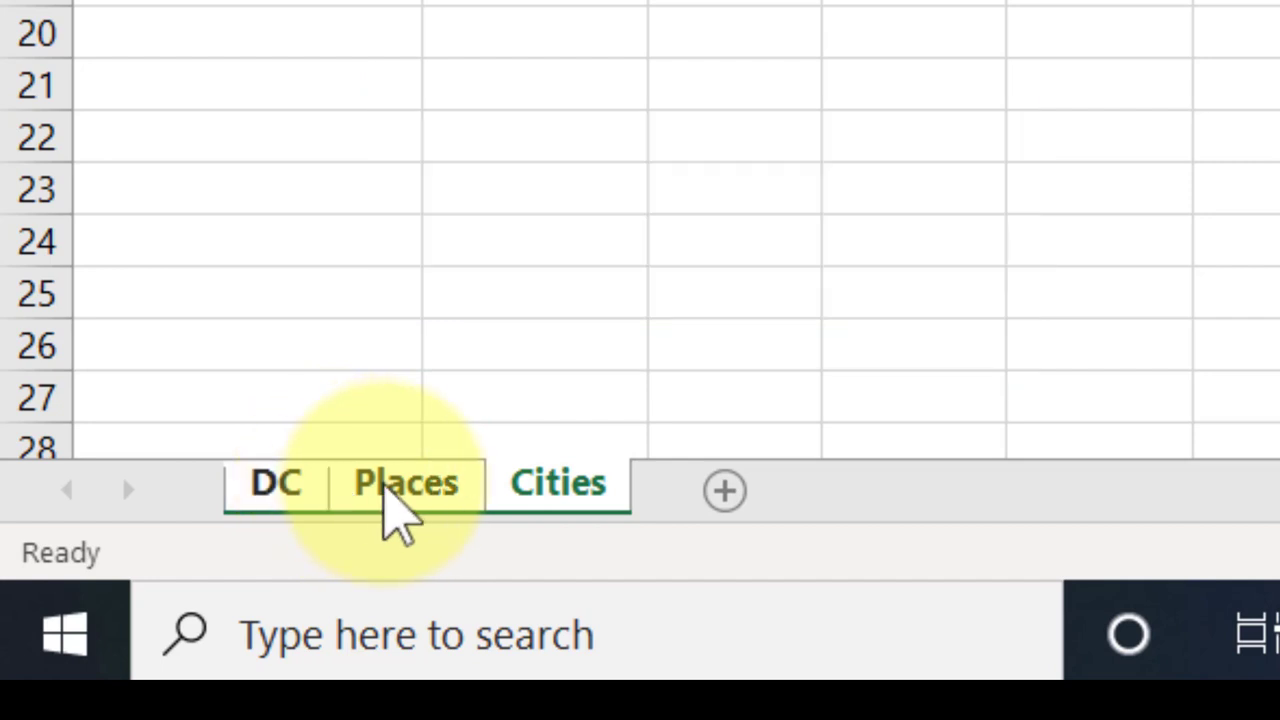
# Step: Ungroup the worksheets and save the workbook
pyautogui.rightClick(386, 493)
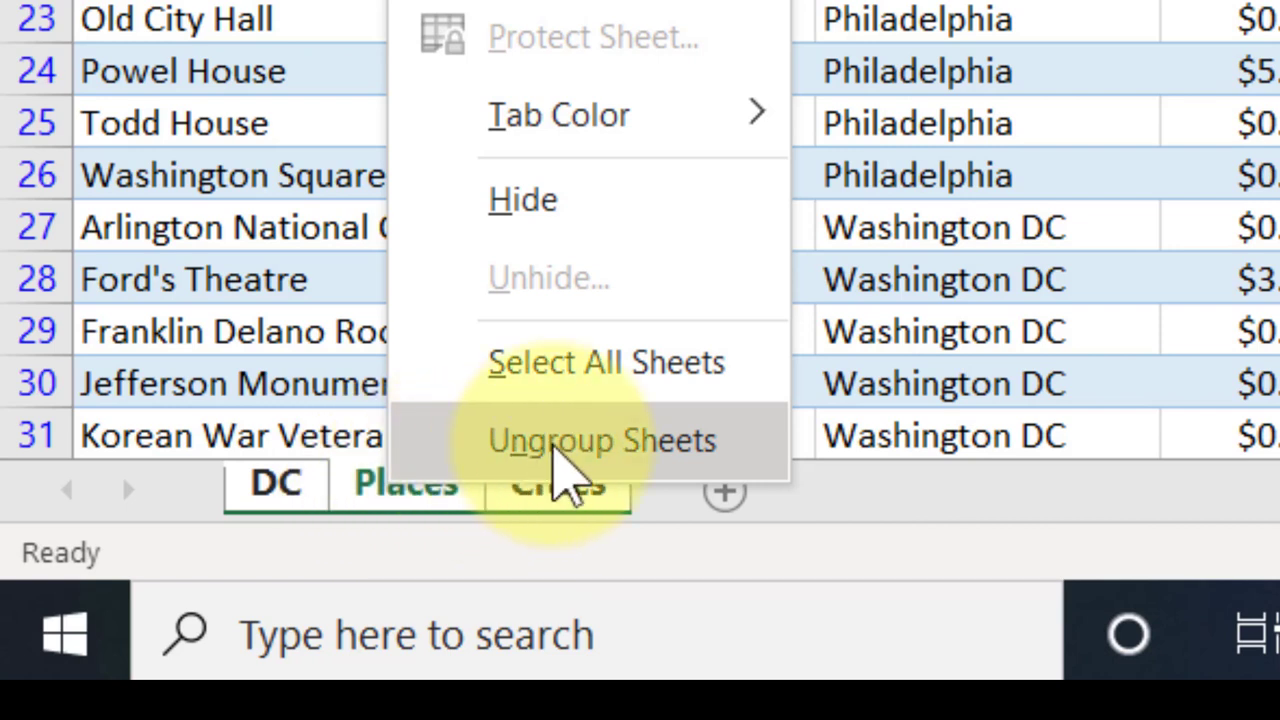
pyautogui.click(553, 442)
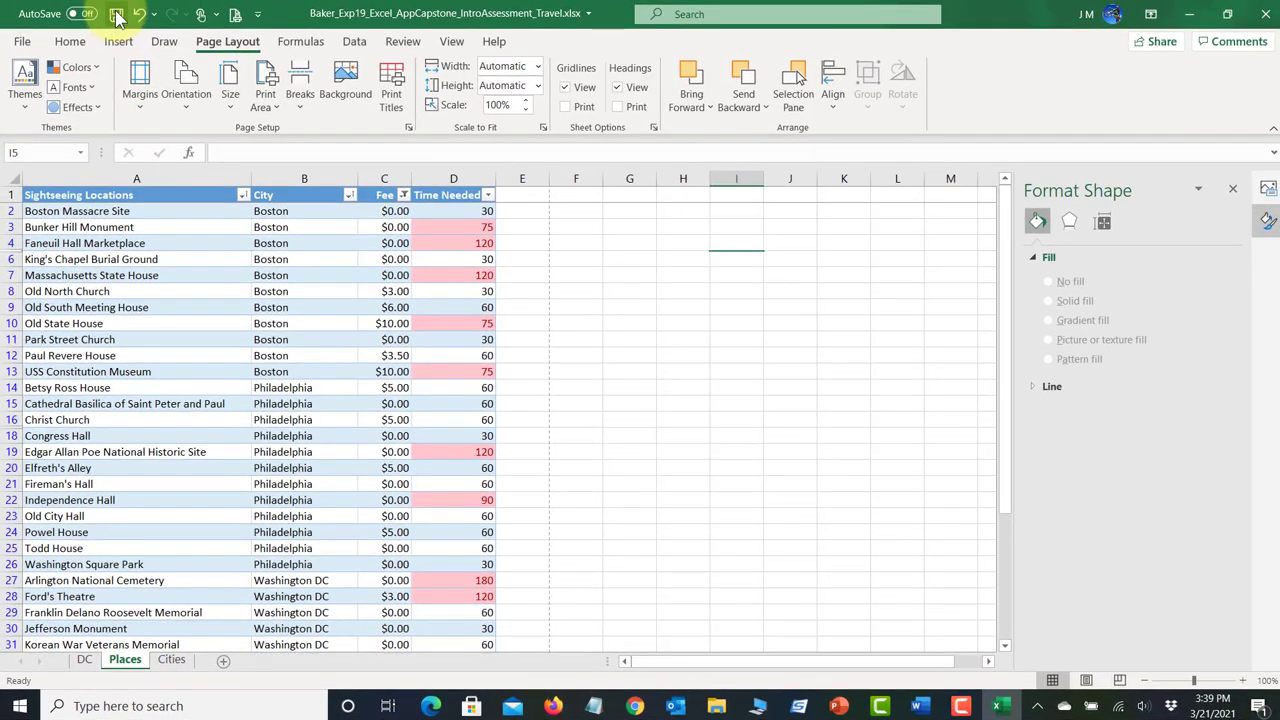
pyautogui.click(116, 16)
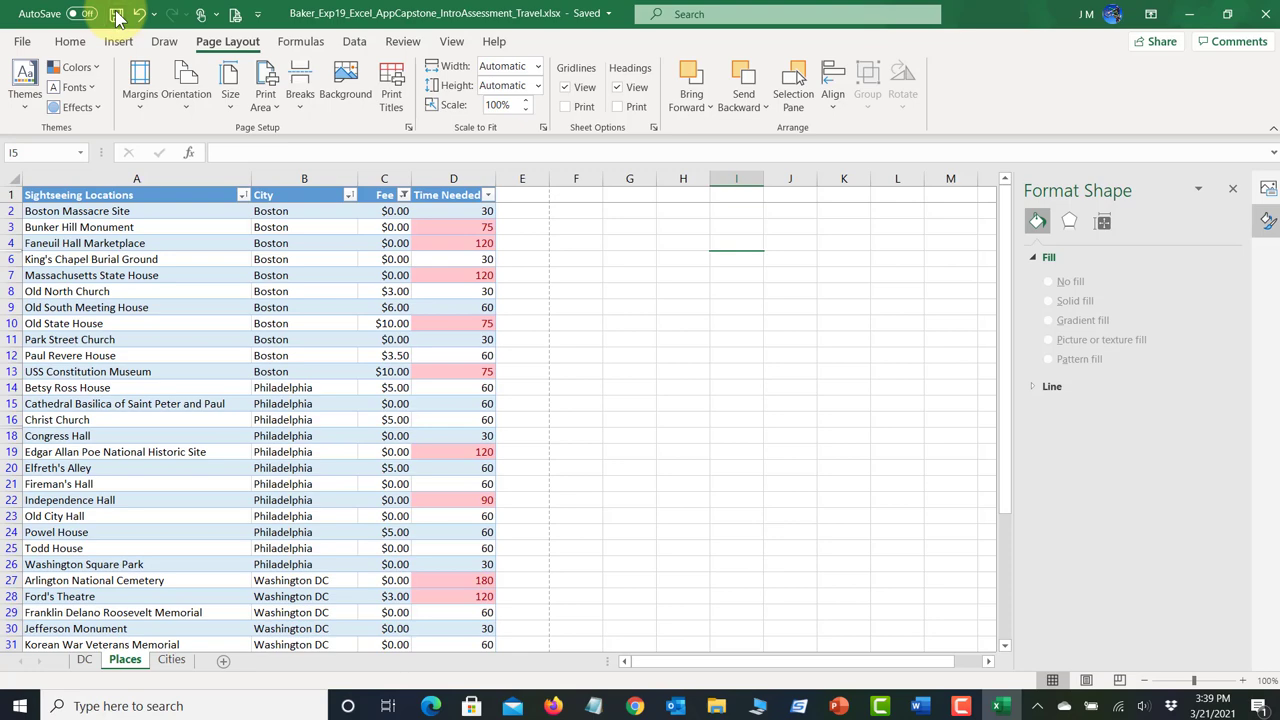
# Step: Review instruction 27 in the Word document, and return to the Cities sheet in Excel
pyautogui.click(919, 705)
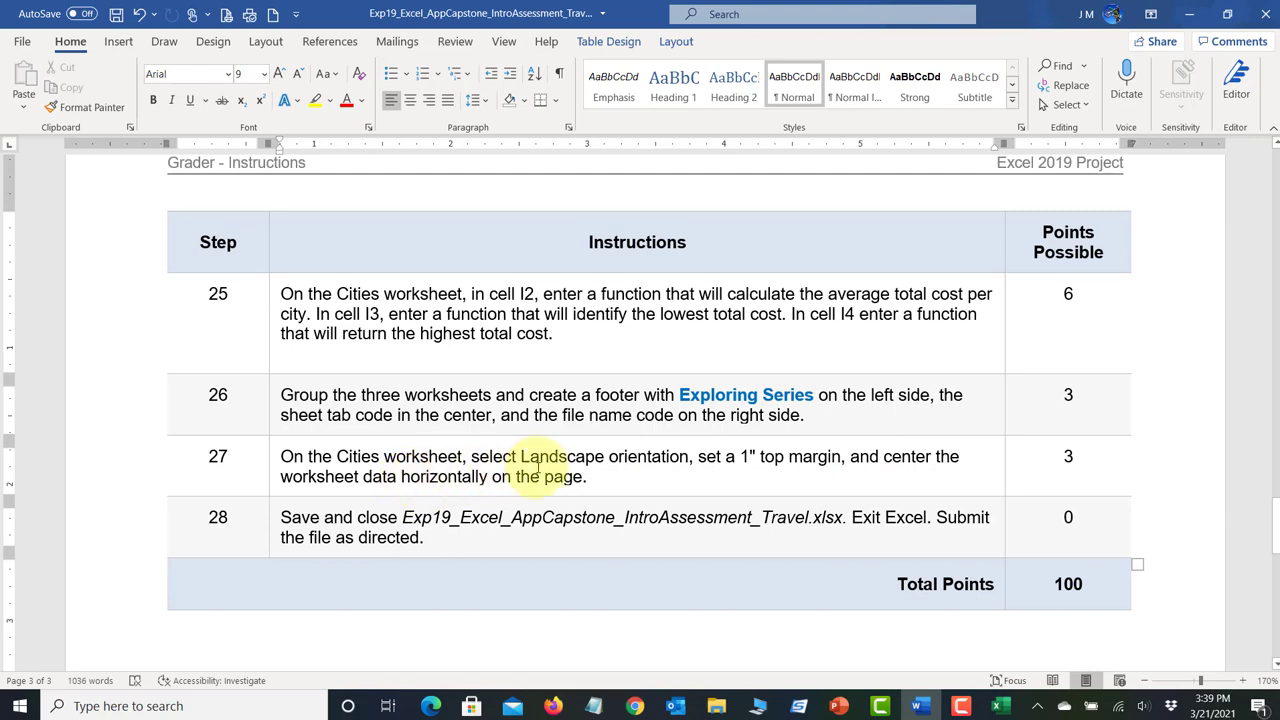
pyautogui.click(997, 706)
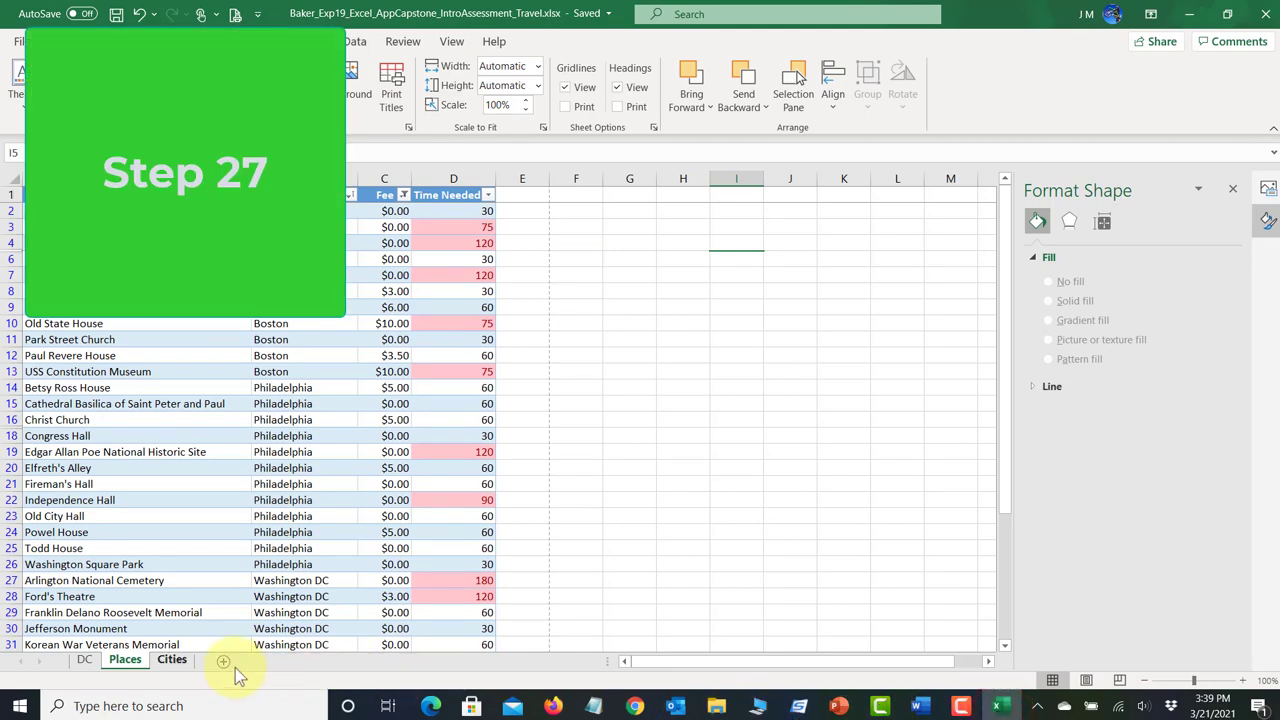
pyautogui.click(170, 662)
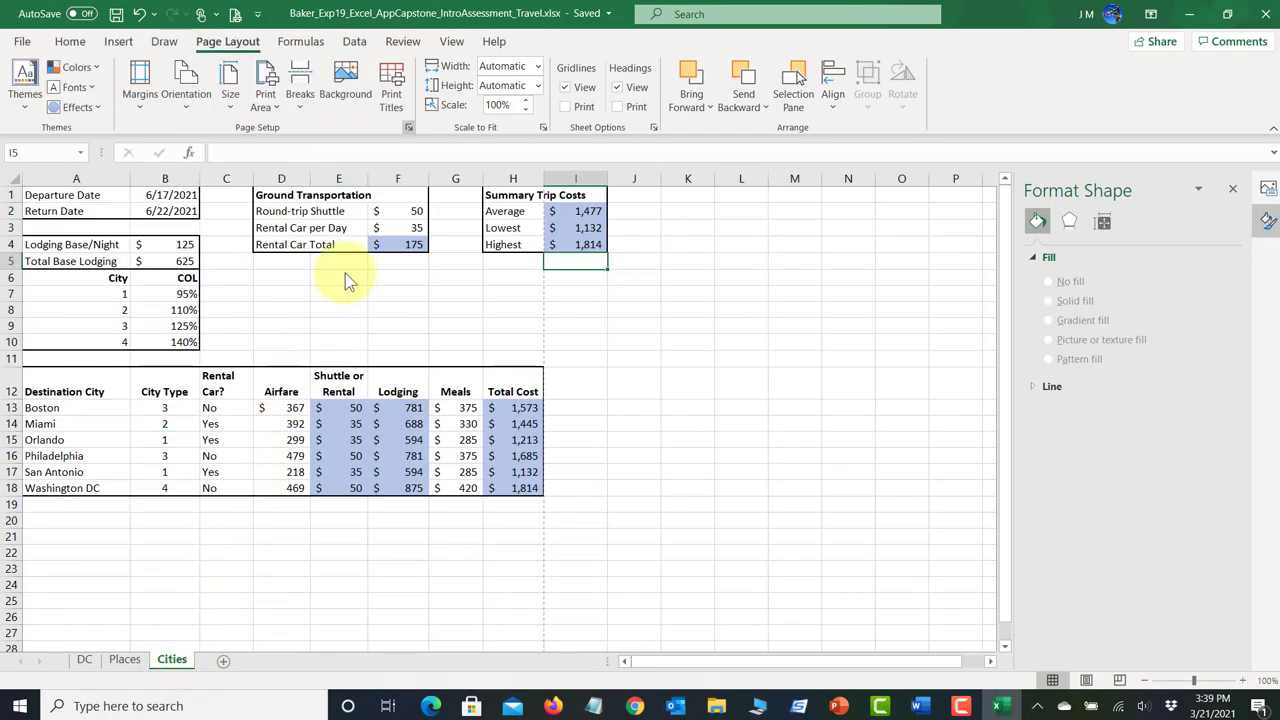
# Step: Set the Cities sheet's page setup to Landscape orientation with a 1-inch top margin, centered horizontally on the page
pyautogui.click(409, 127)
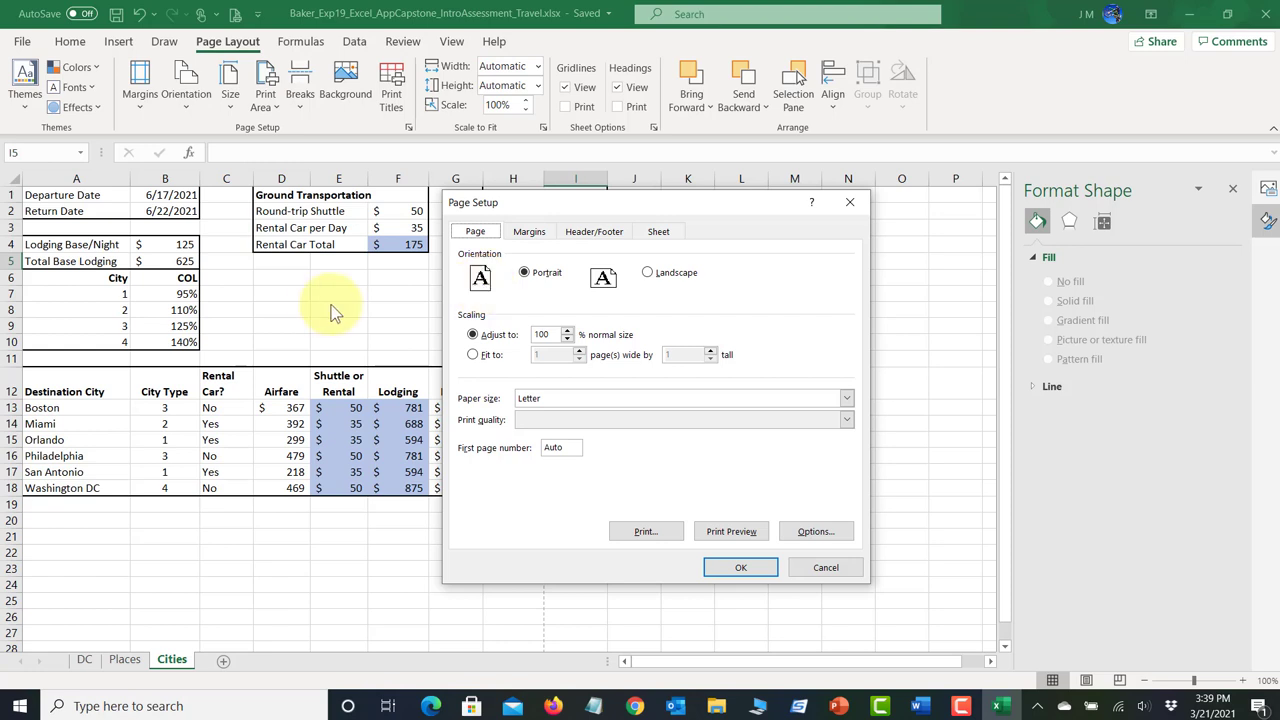
pyautogui.click(648, 273)
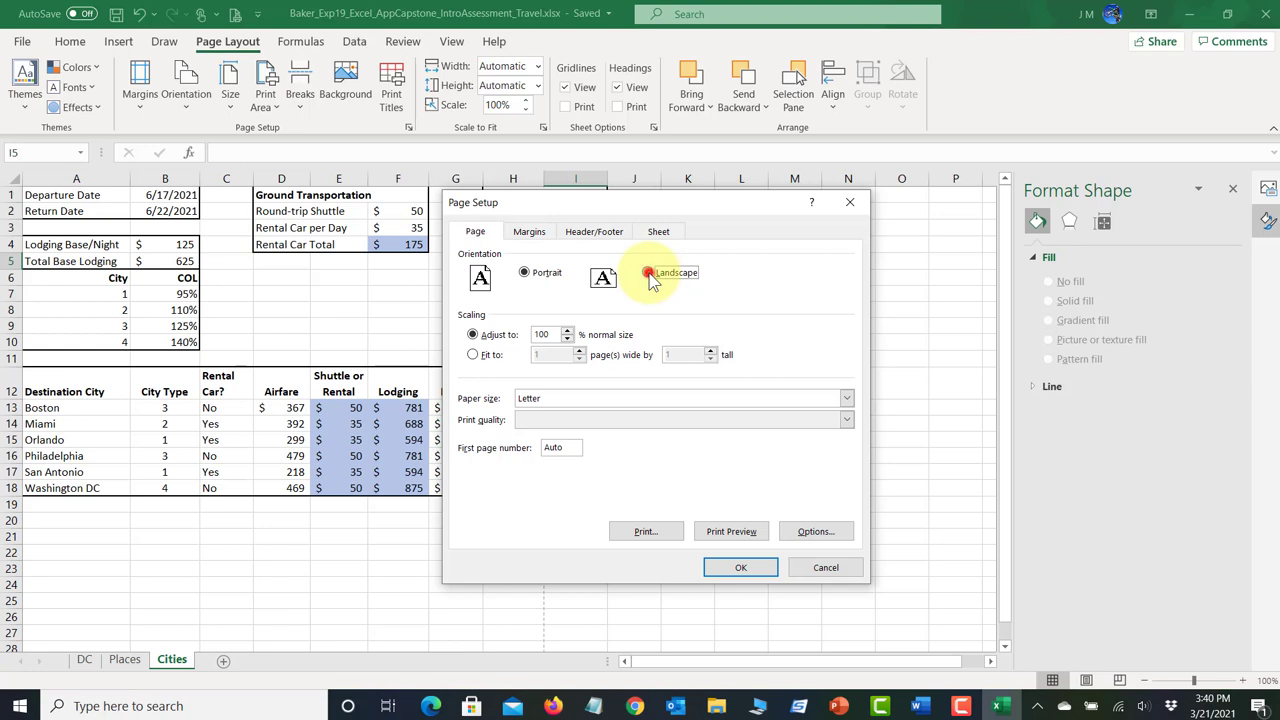
pyautogui.click(530, 238)
pyautogui.click(671, 267)
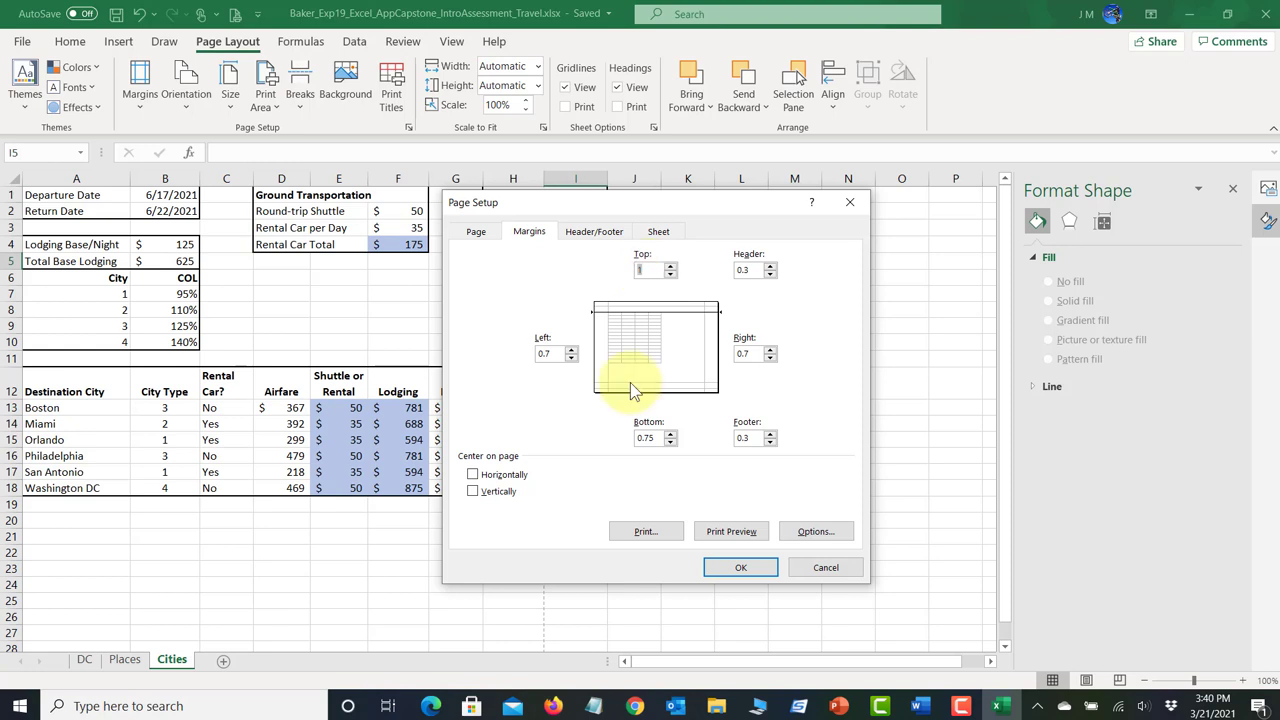
pyautogui.click(473, 476)
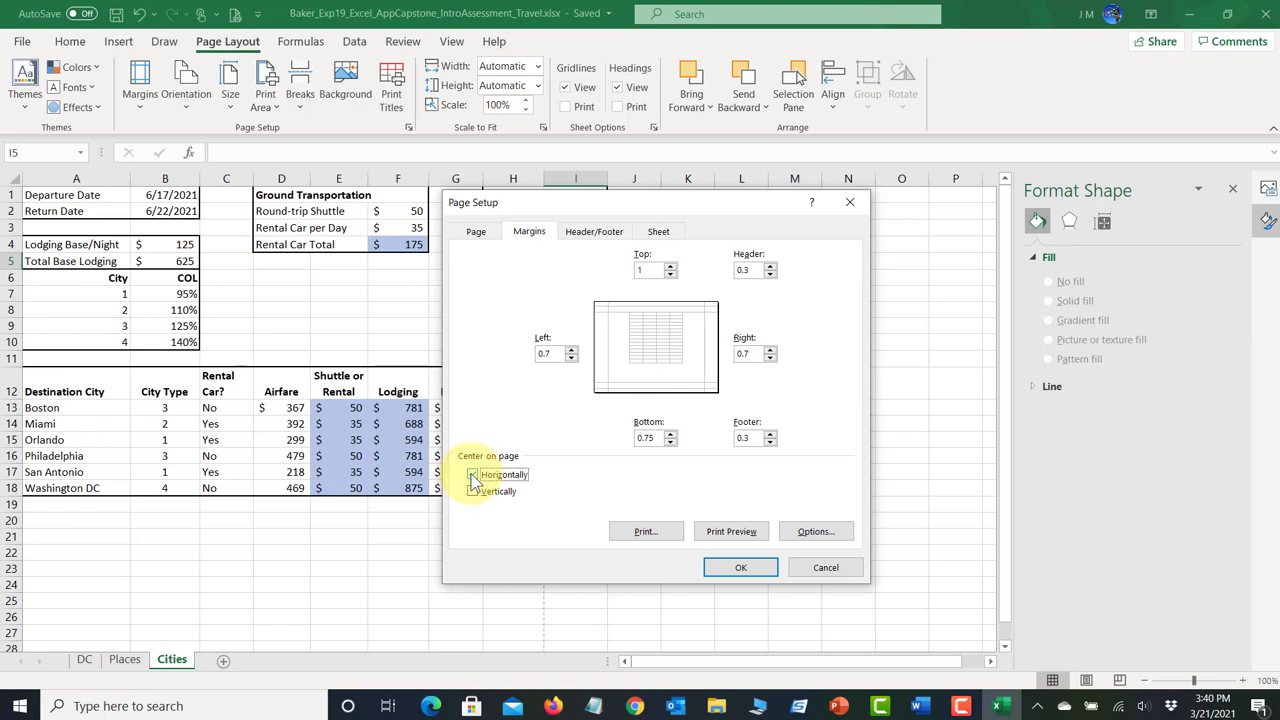
pyautogui.click(745, 569)
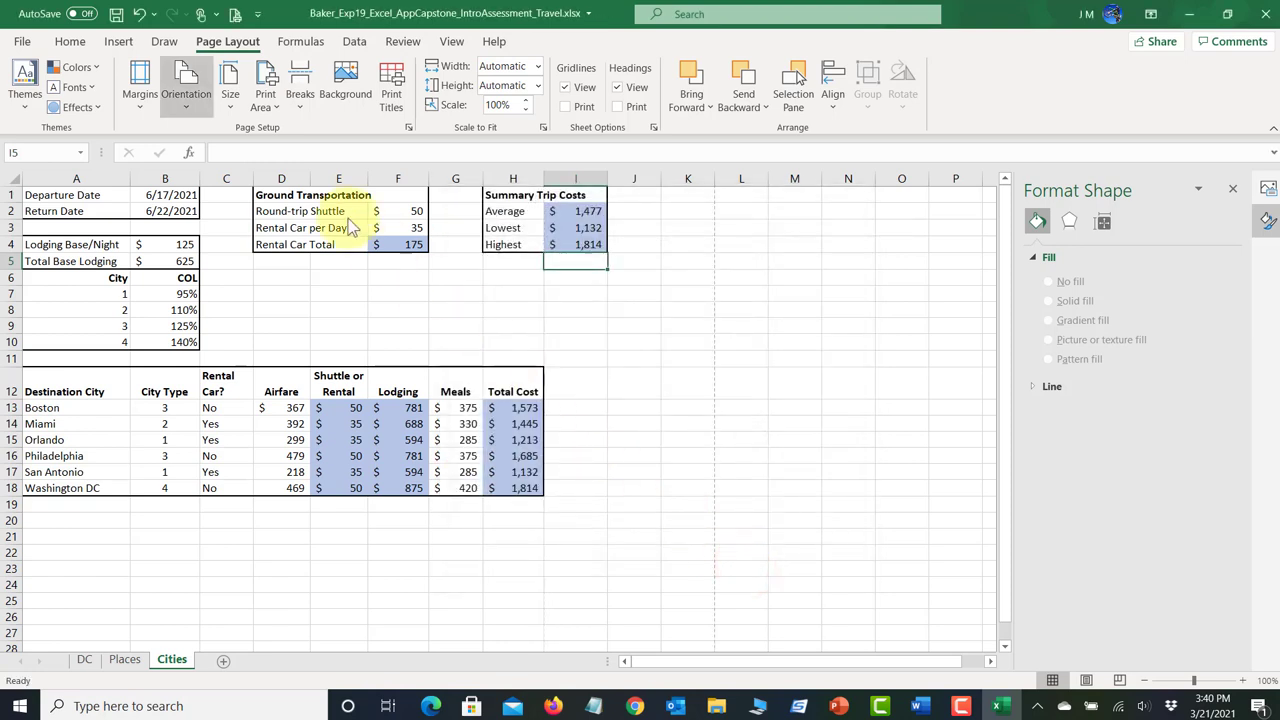
# Step: Save the workbook and exit Excel, keeping the changes
pyautogui.click(115, 14)
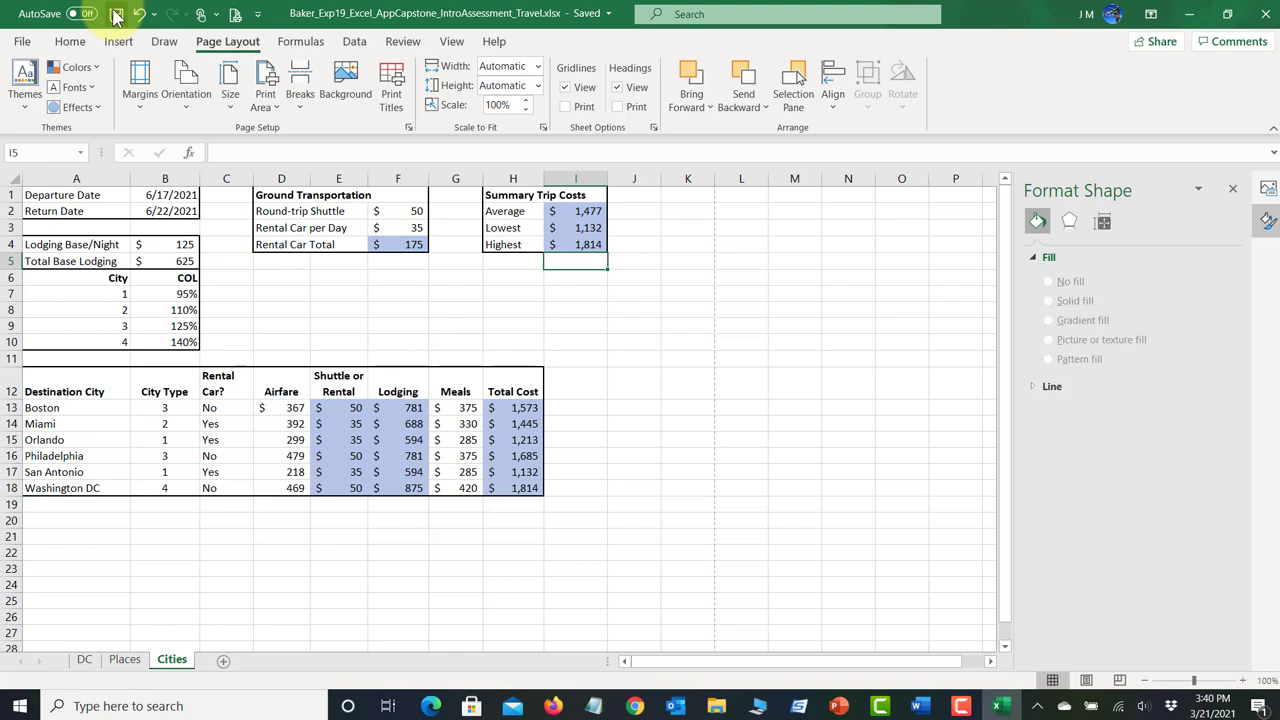
pyautogui.click(192, 651)
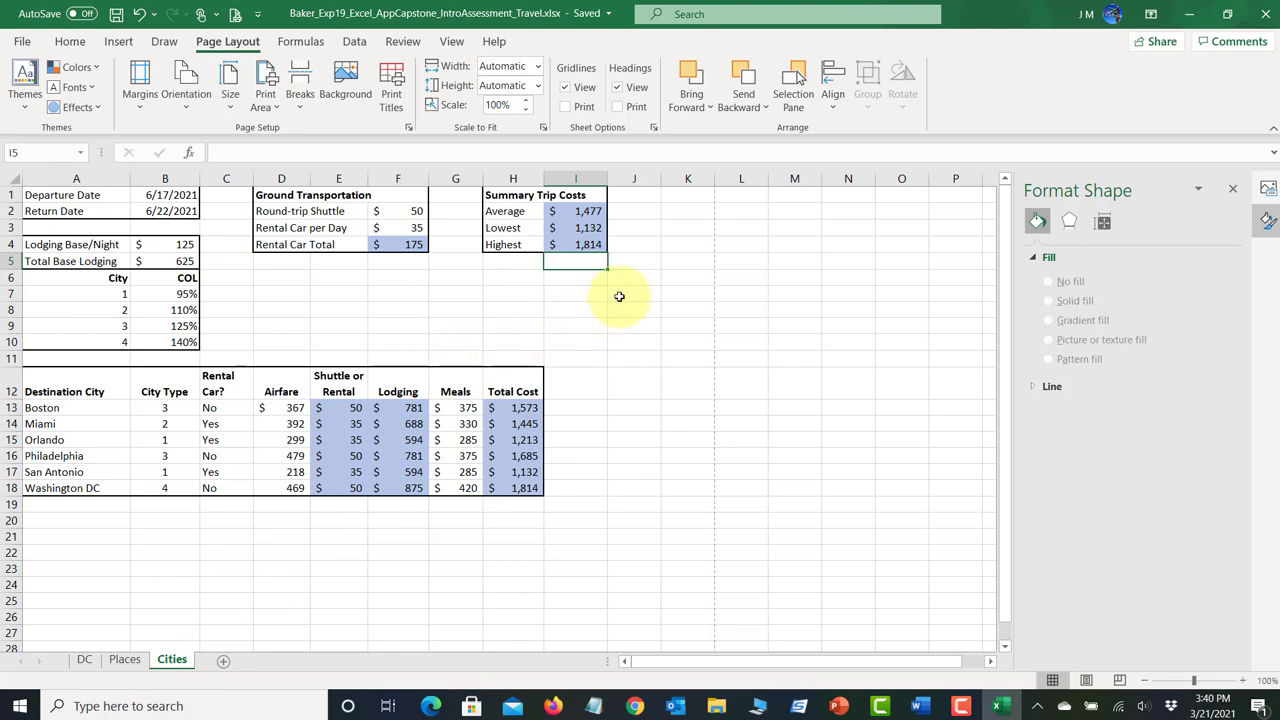
pyautogui.click(1266, 14)
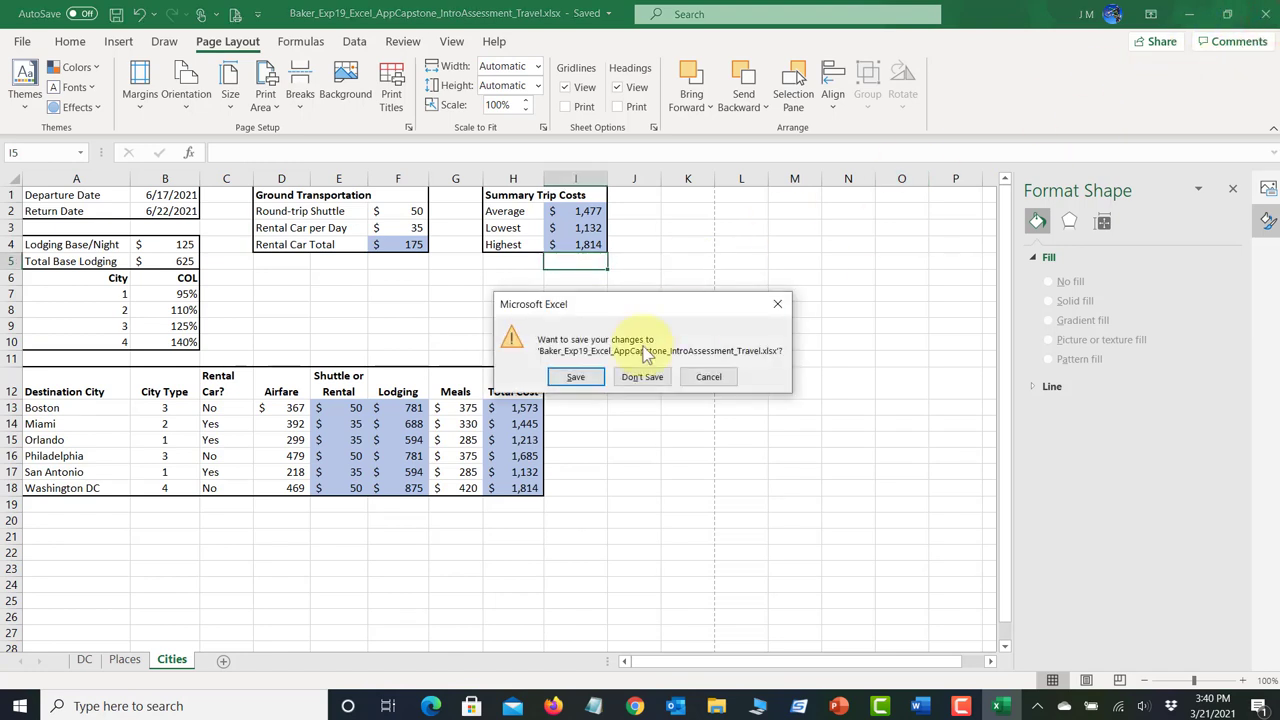
pyautogui.click(575, 380)
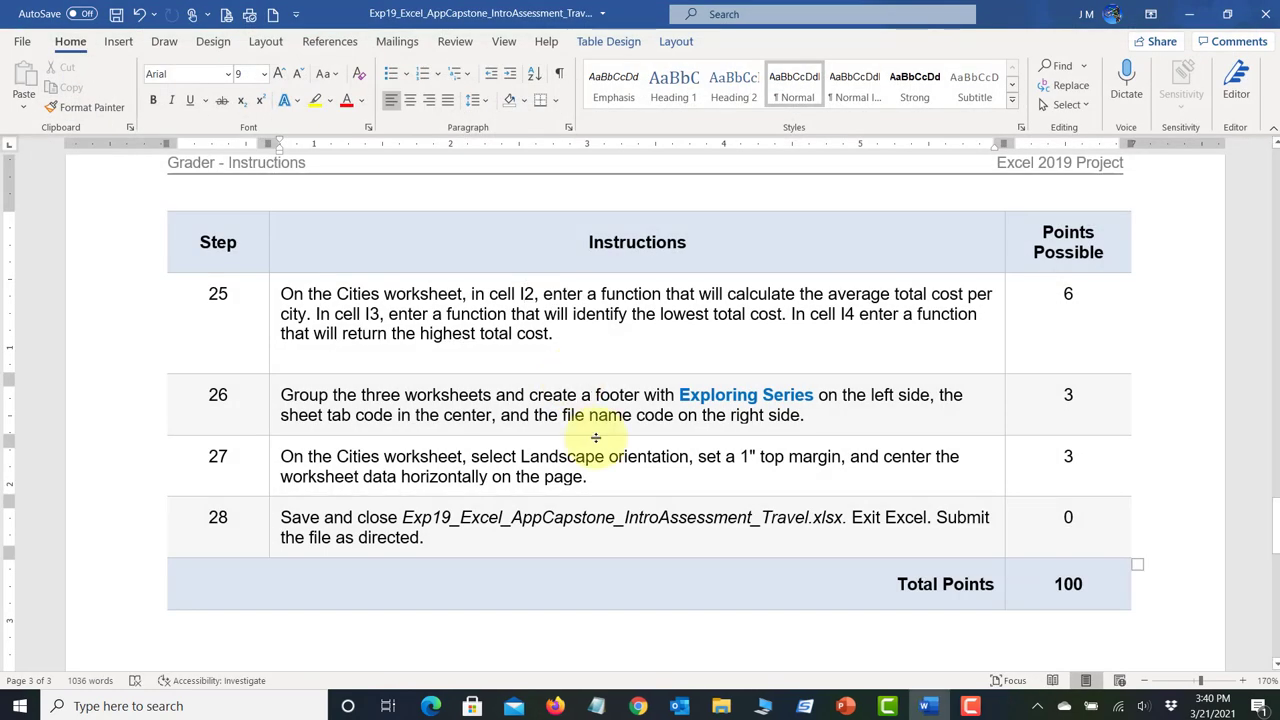
# Step: Switch to MyLab IT in Chrome and open the Excel Introductory Capstone Assessment - Travel assignment in the Module 2 Excel capstone folder
pyautogui.click(640, 707)
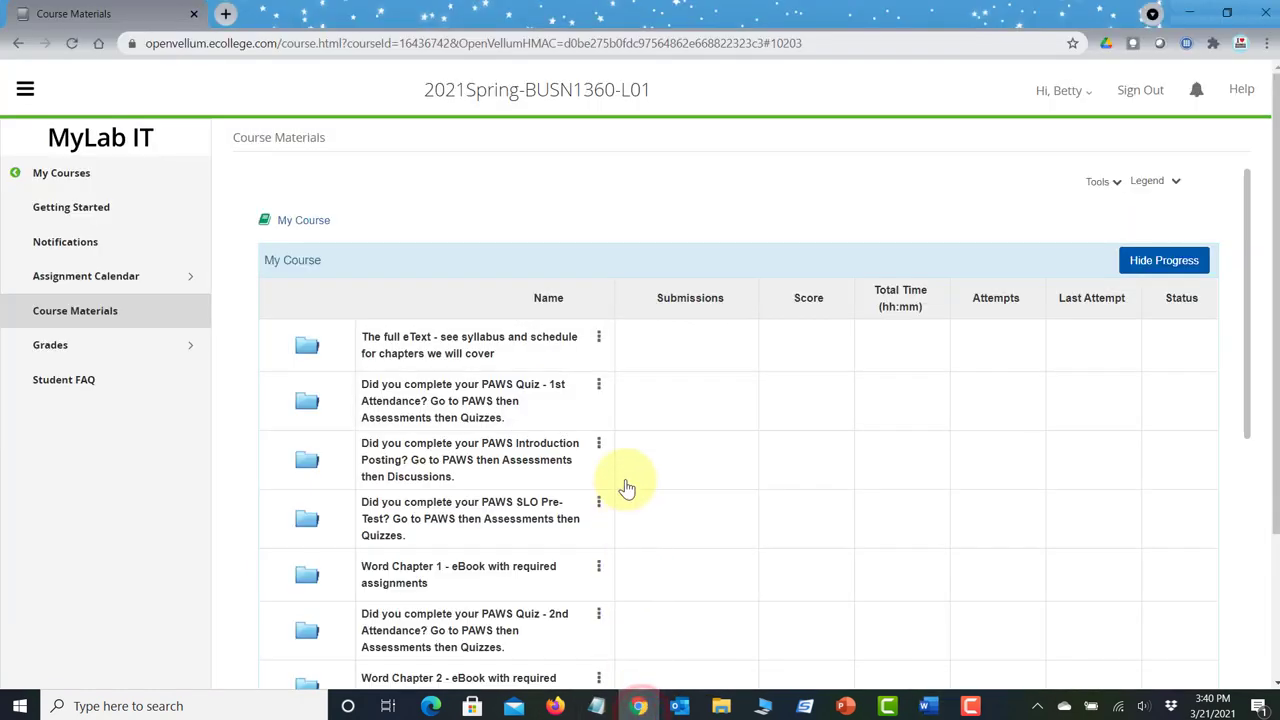
pyautogui.scroll(-3, 625, 487)
pyautogui.scroll(-2, 625, 487)
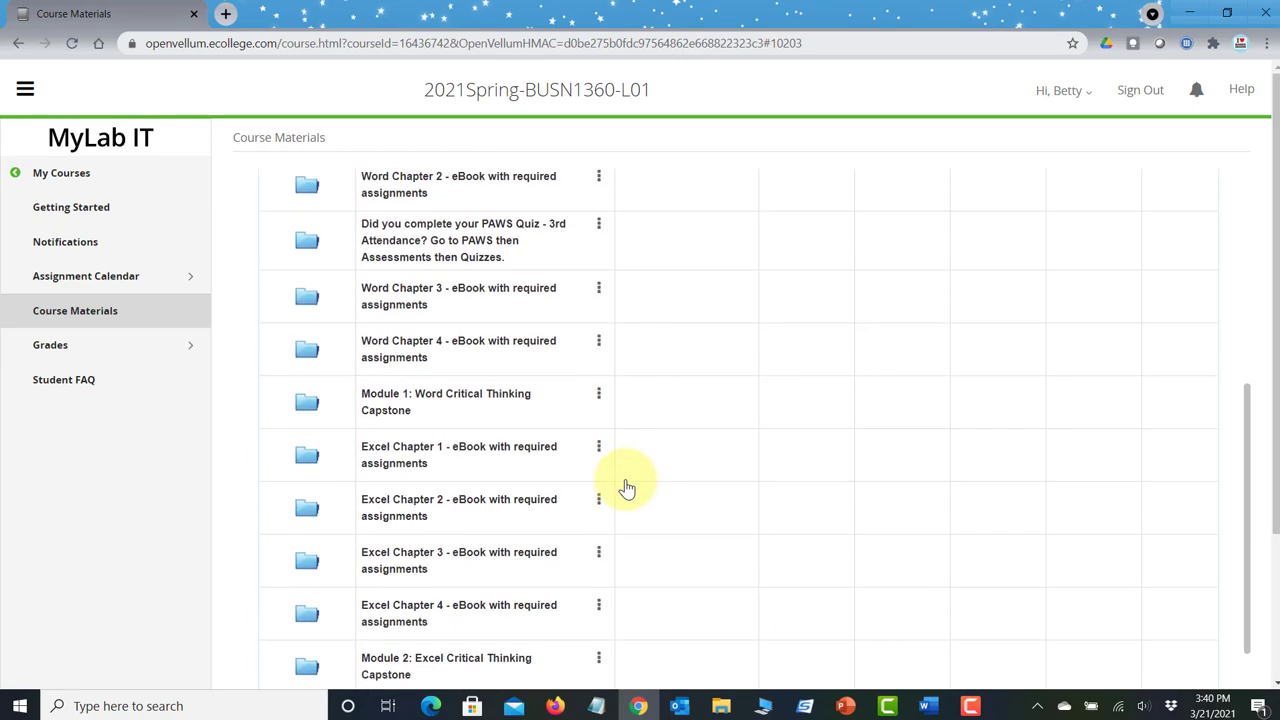
pyautogui.scroll(-1, 625, 487)
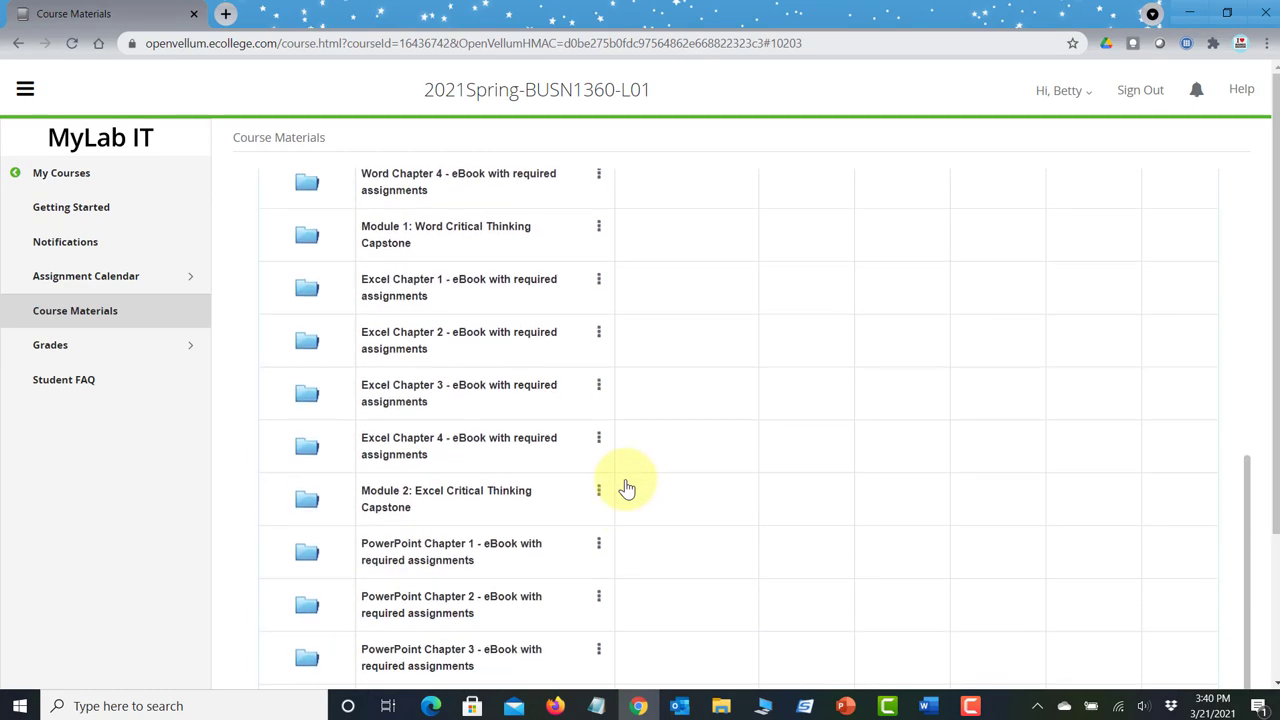
pyautogui.click(497, 498)
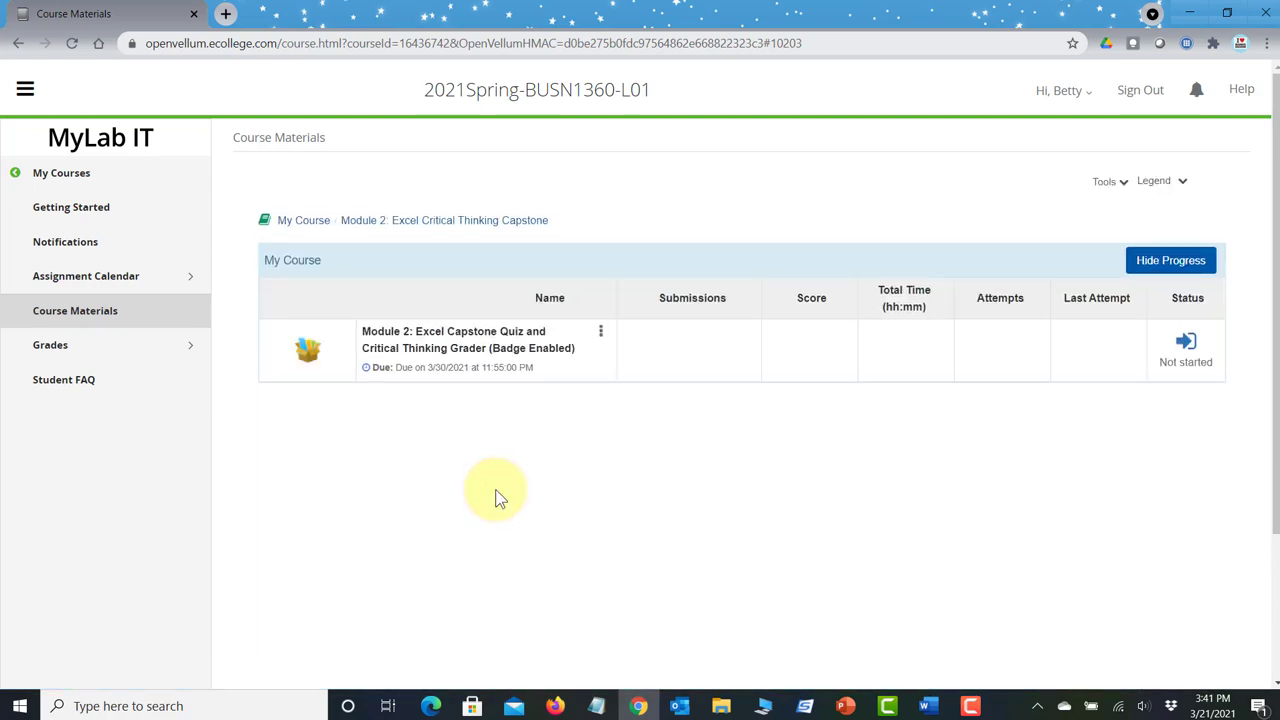
pyautogui.click(487, 350)
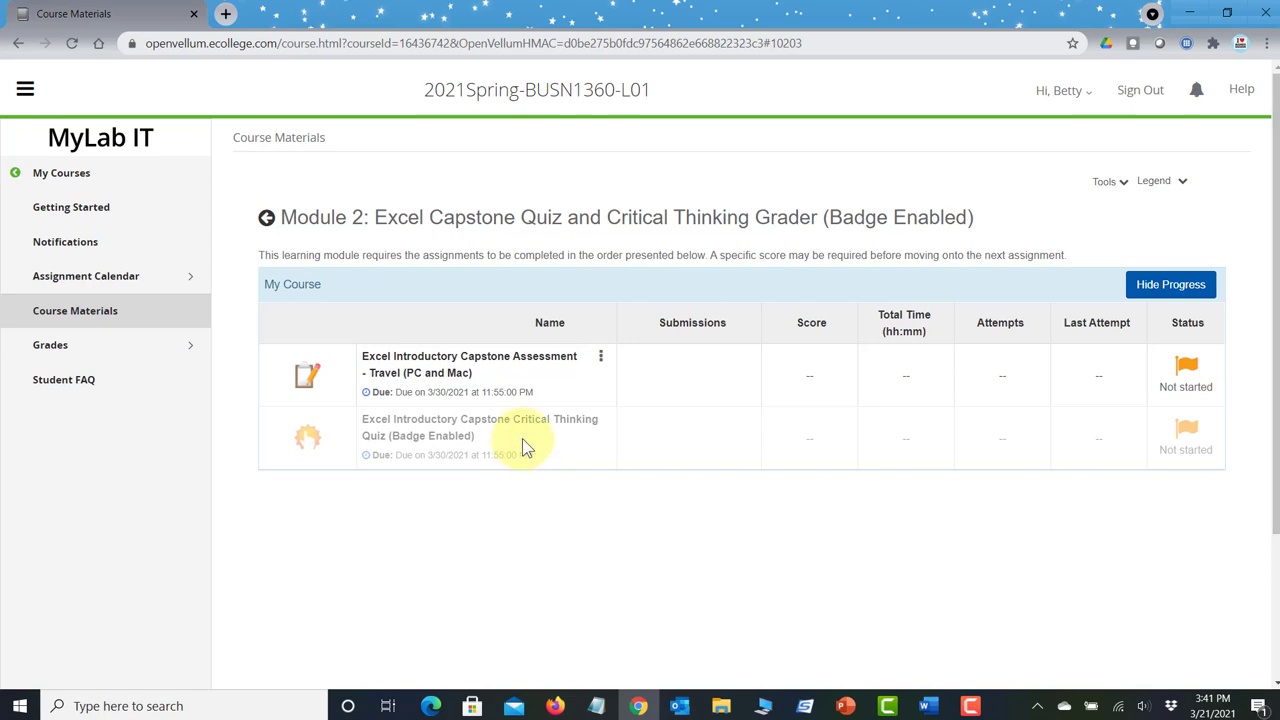
pyautogui.click(447, 374)
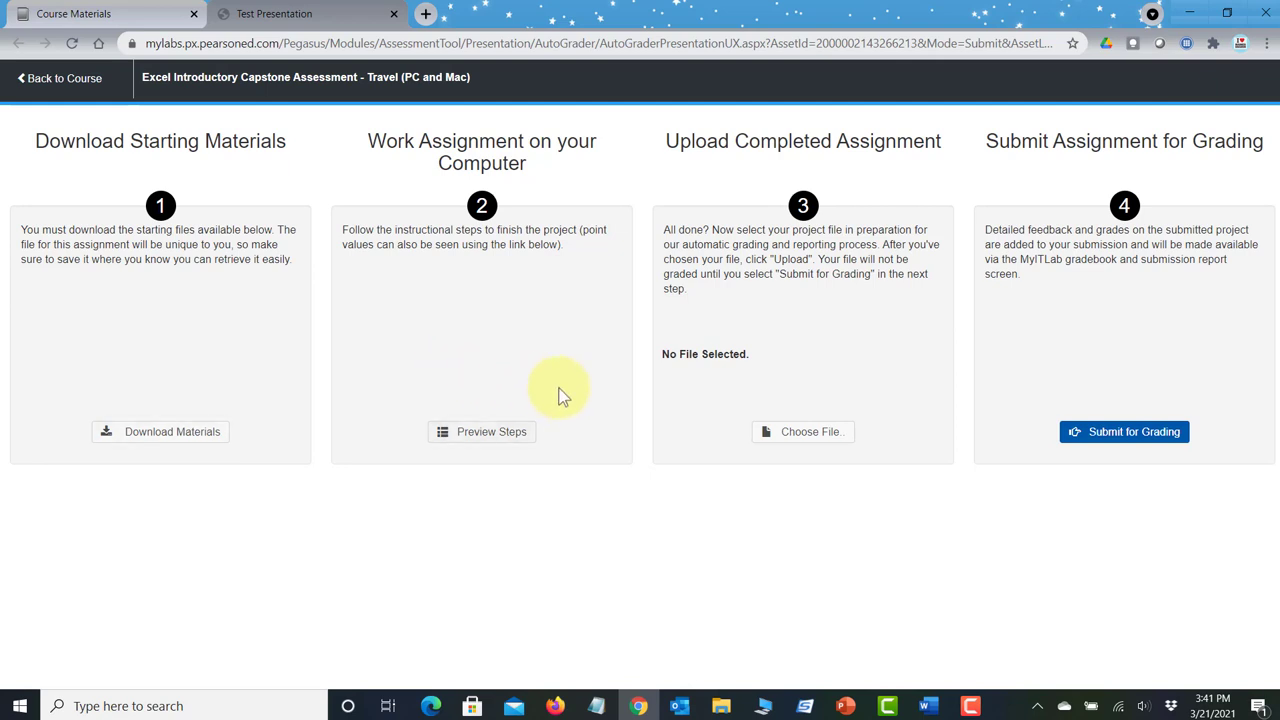
# Step: Upload the completed Exp19_Excel_AppCapstone_IntroAssessment_Travel workbook from the Excel-Capstone folder on the UDISK 12X (E:) drive
pyautogui.click(800, 440)
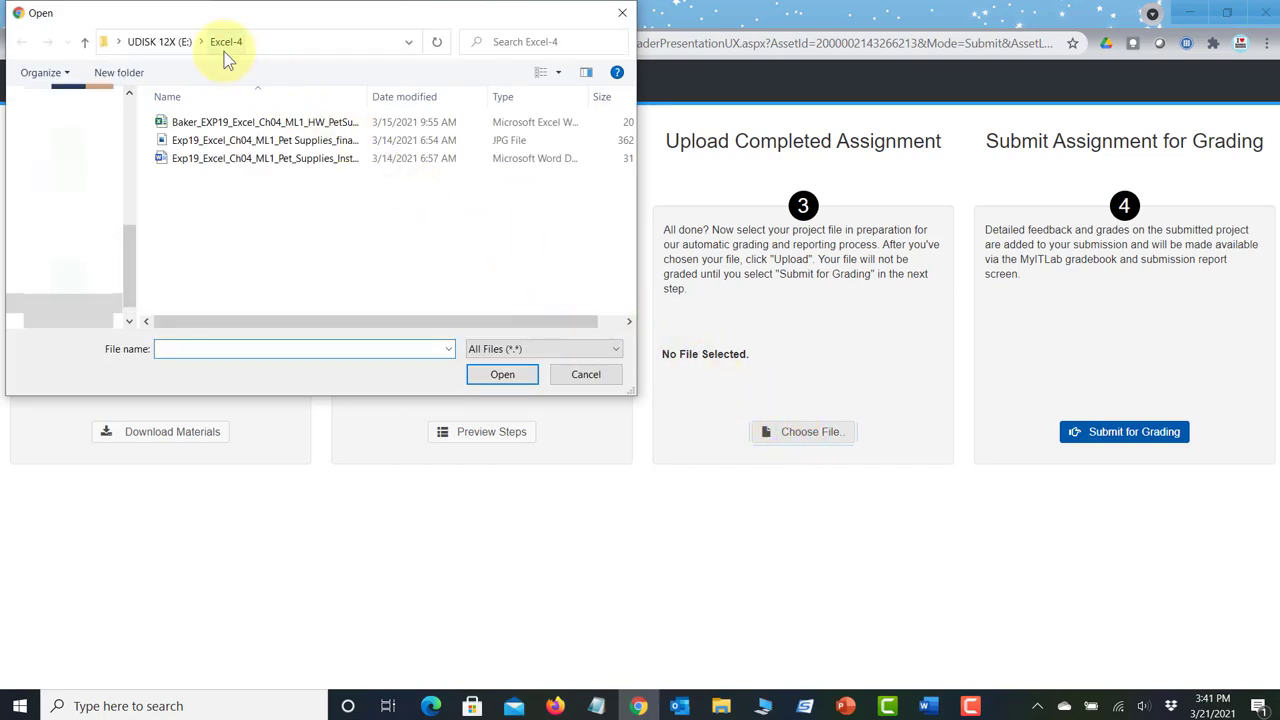
pyautogui.click(170, 47)
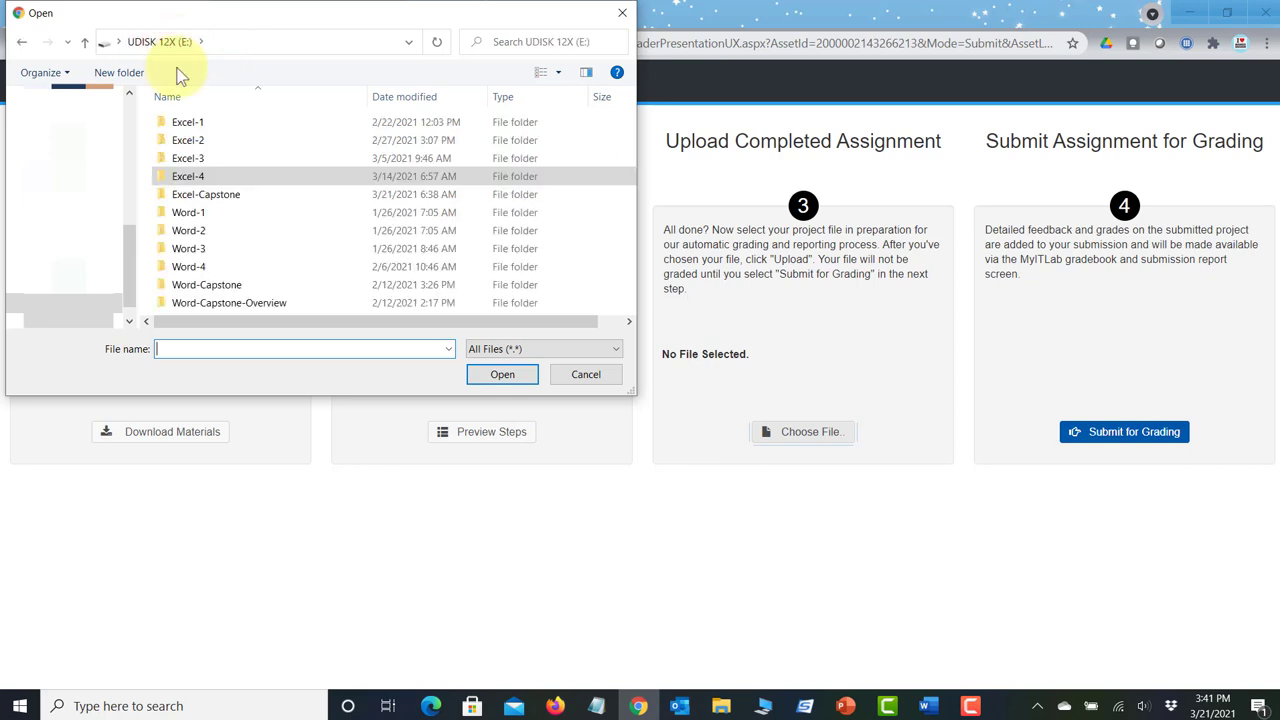
pyautogui.doubleClick(219, 197)
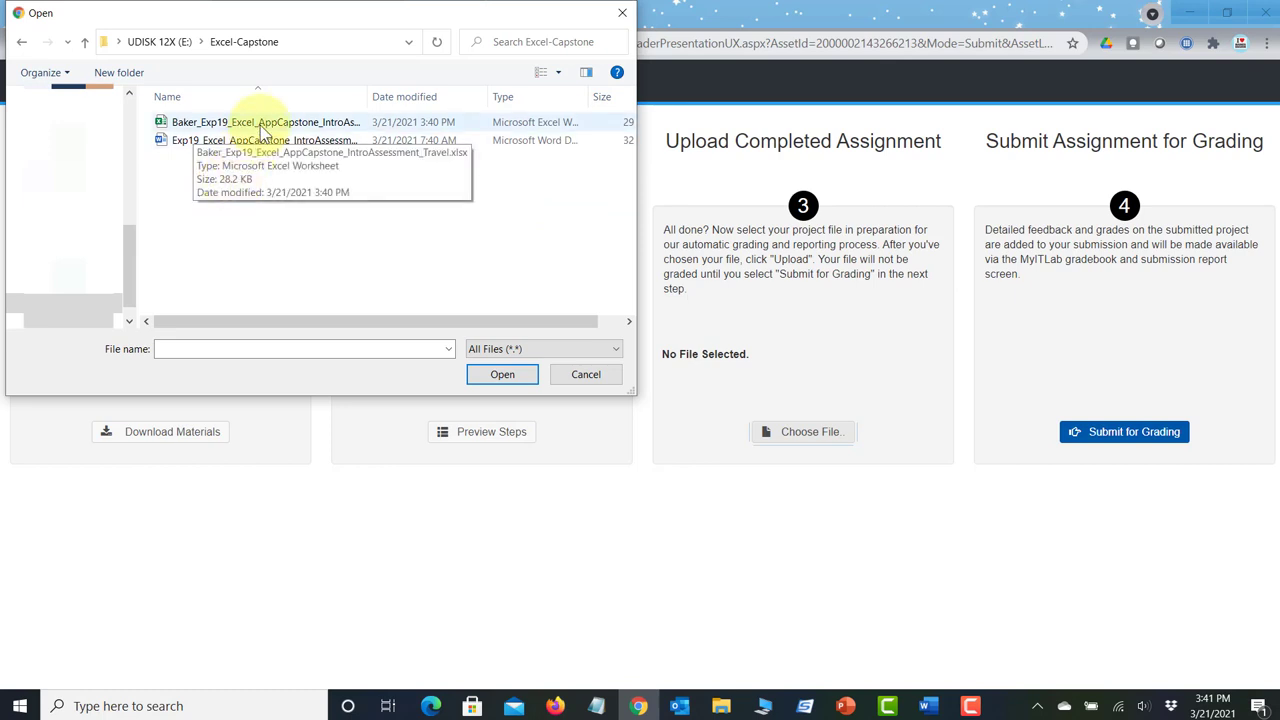
pyautogui.click(294, 126)
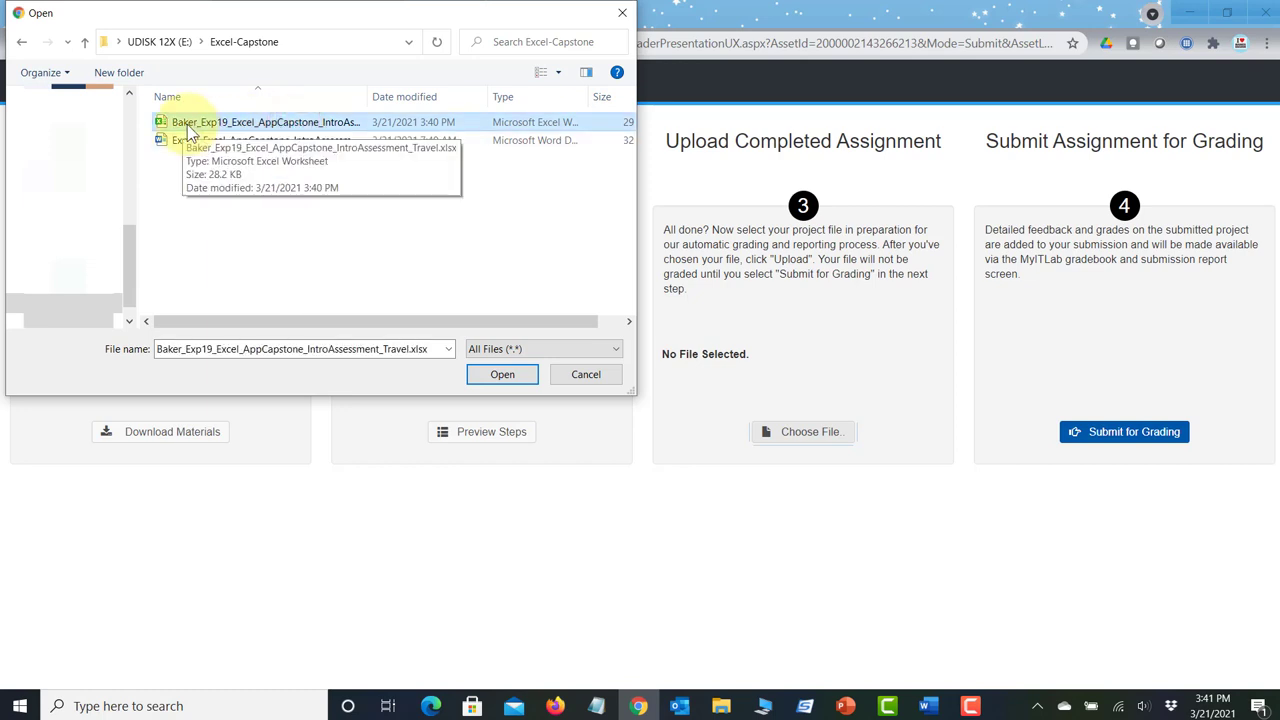
pyautogui.click(500, 375)
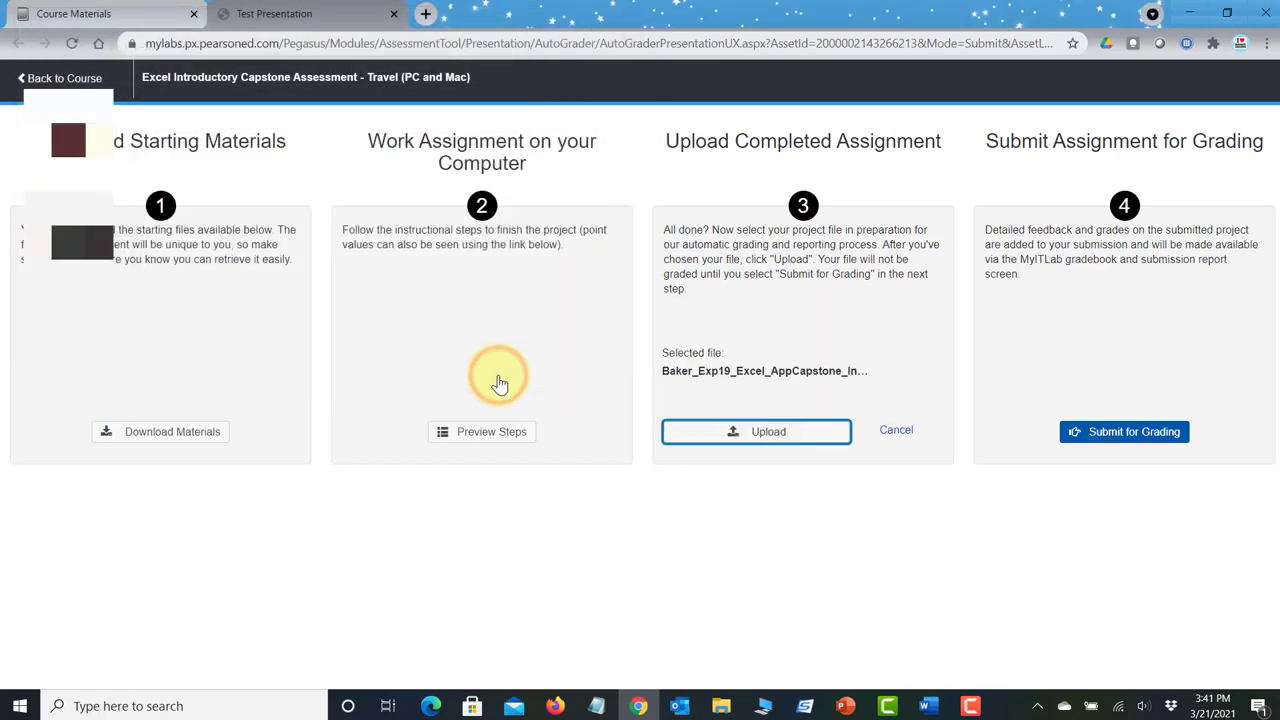
pyautogui.click(789, 431)
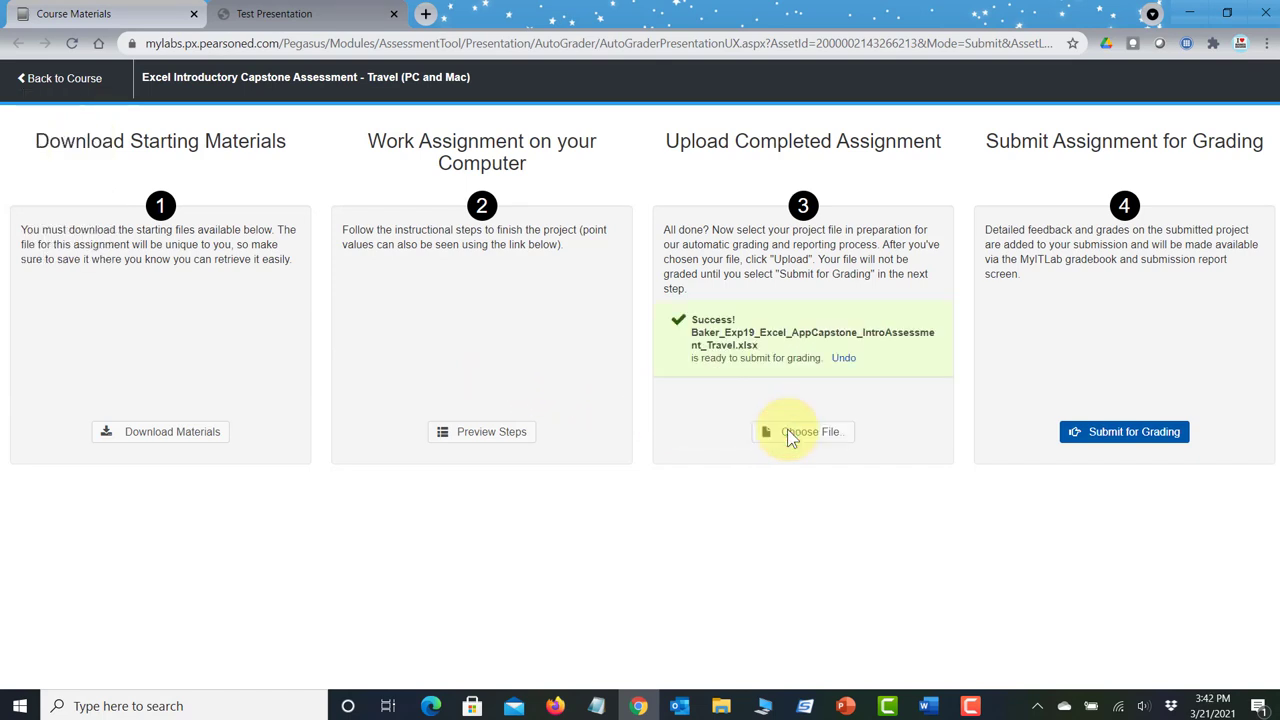
# Step: Submit the uploaded workbook for grading and close the assignment
pyautogui.click(1110, 436)
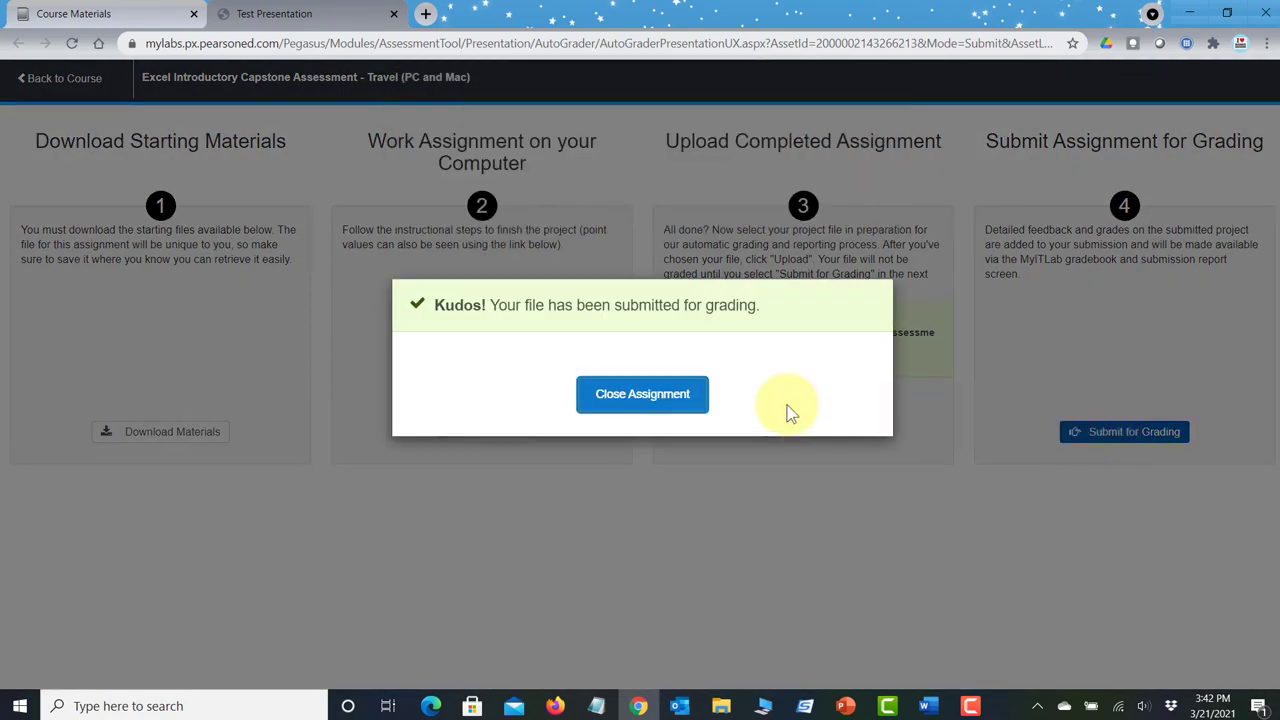
pyautogui.click(648, 396)
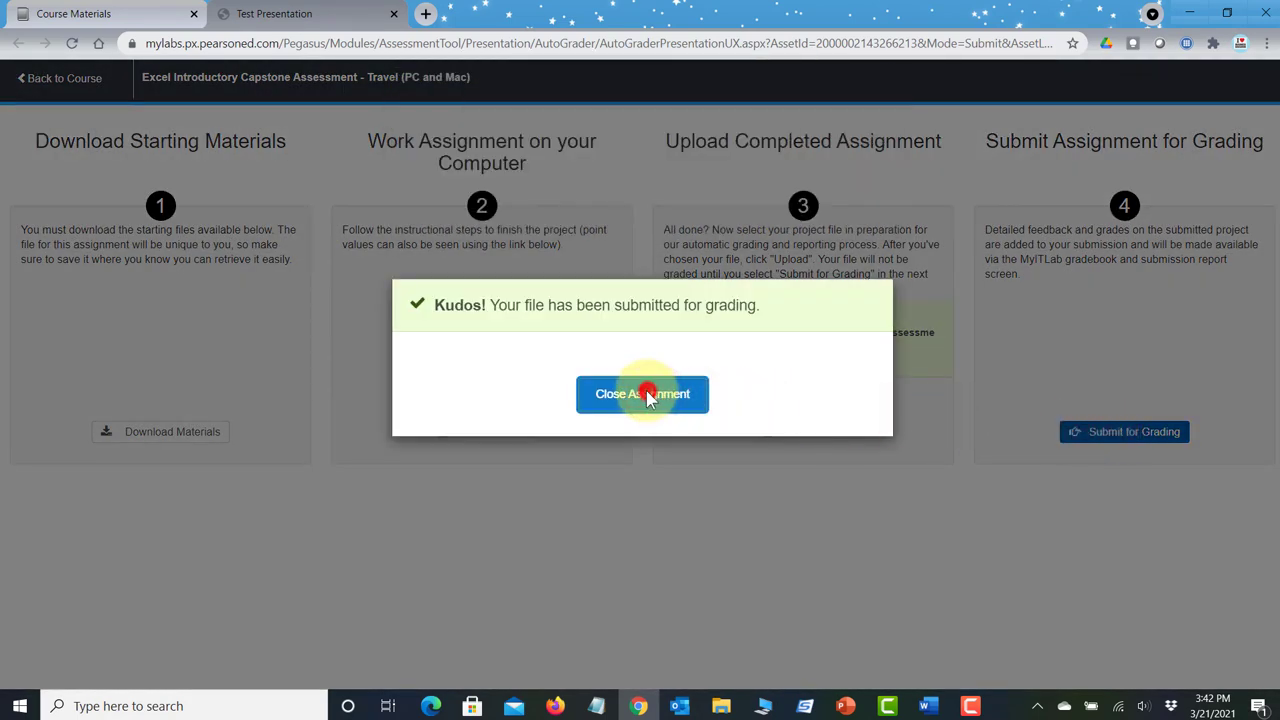
pyautogui.click(393, 14)
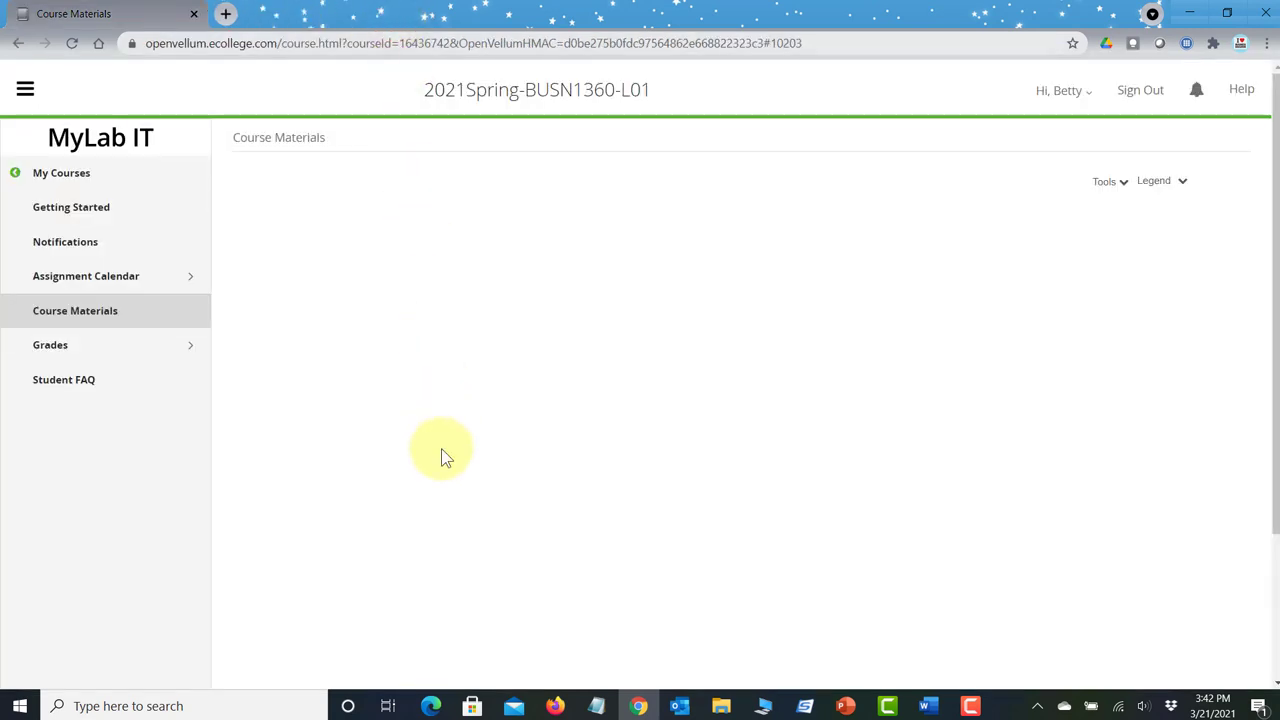
# Step: Return to the course materials and reopen Module 2: Excel Capstone Quiz and Critical Thinking Grader to check the assessment's score
pyautogui.click(75, 315)
pyautogui.click(75, 315)
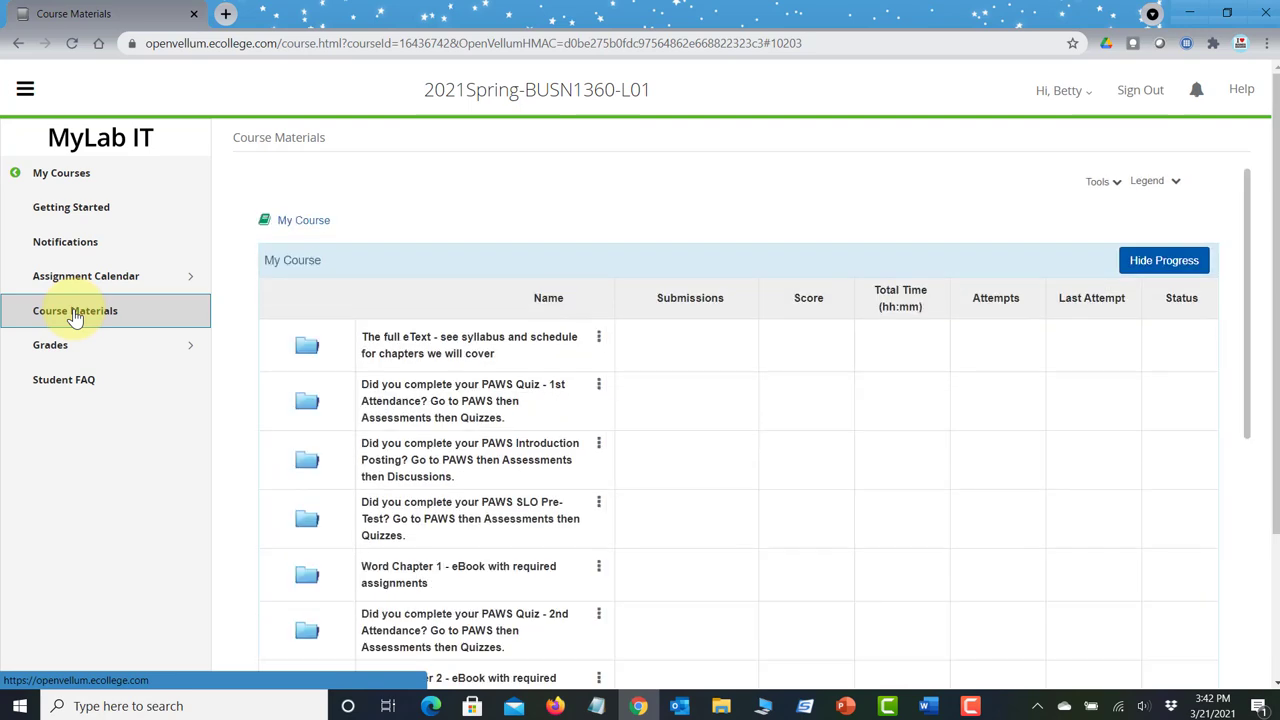
pyautogui.scroll(-6, 543, 434)
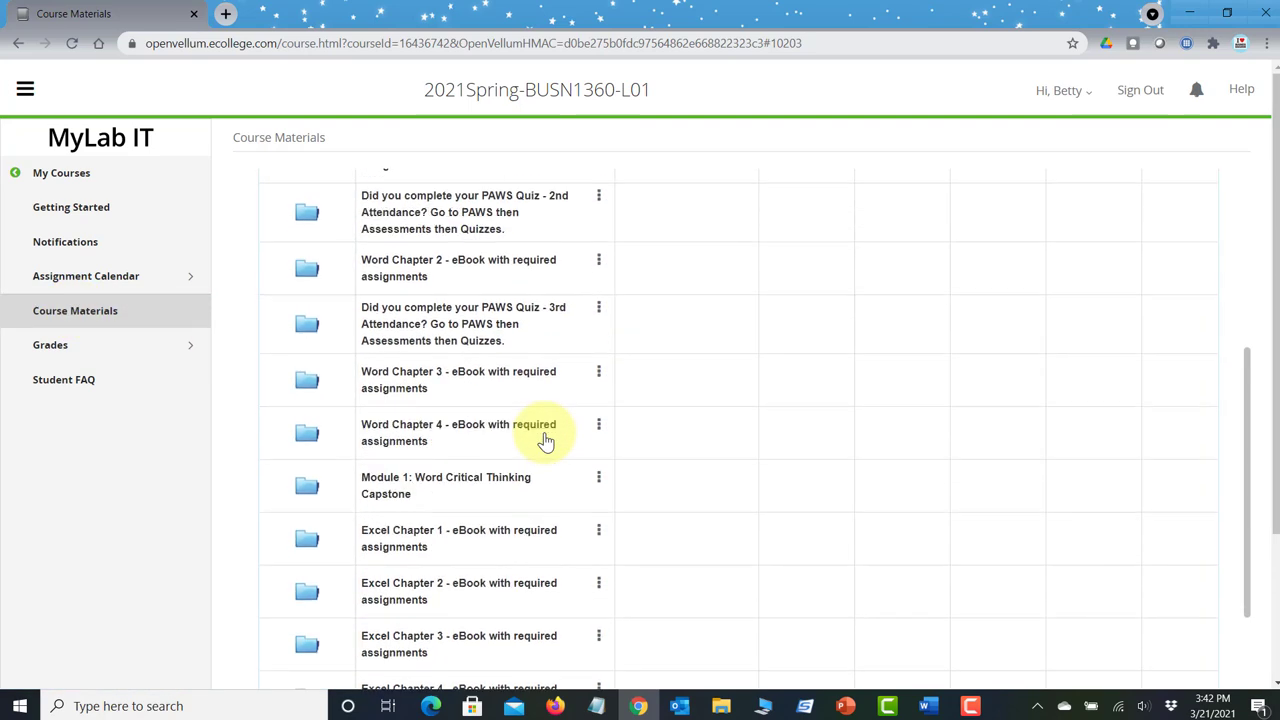
pyautogui.scroll(-3, 533, 530)
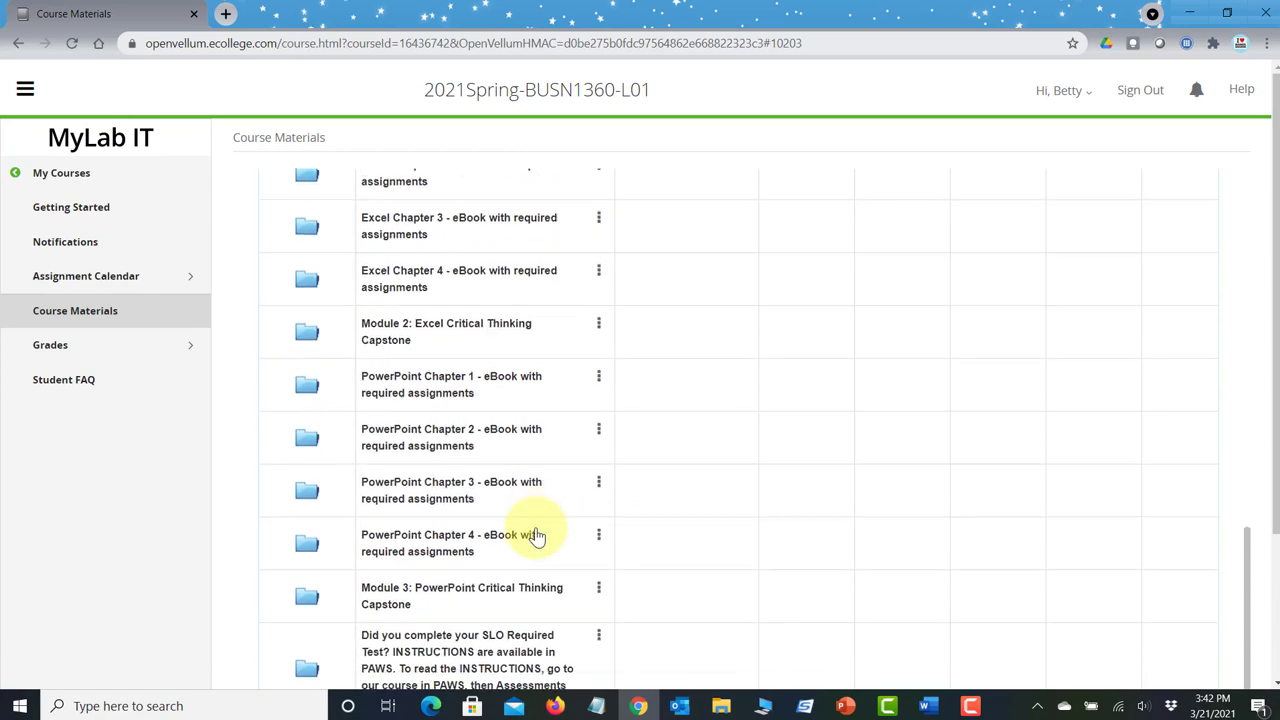
pyautogui.click(432, 332)
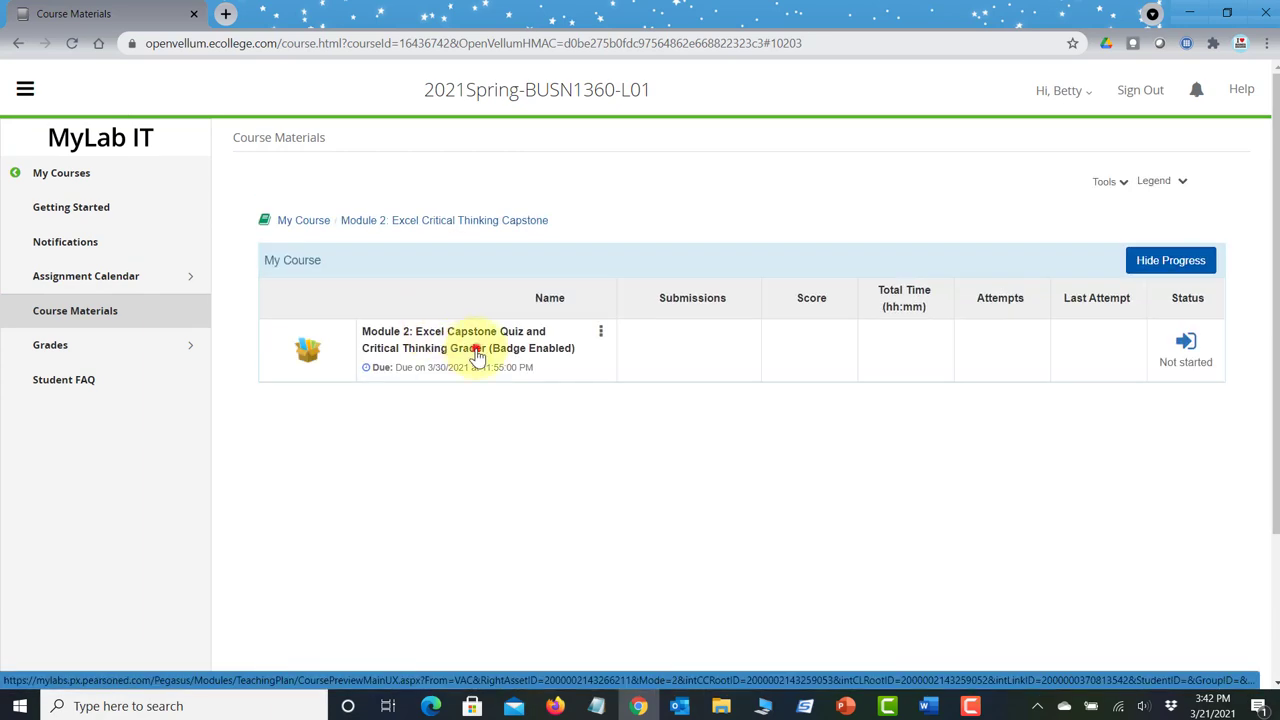
pyautogui.click(470, 345)
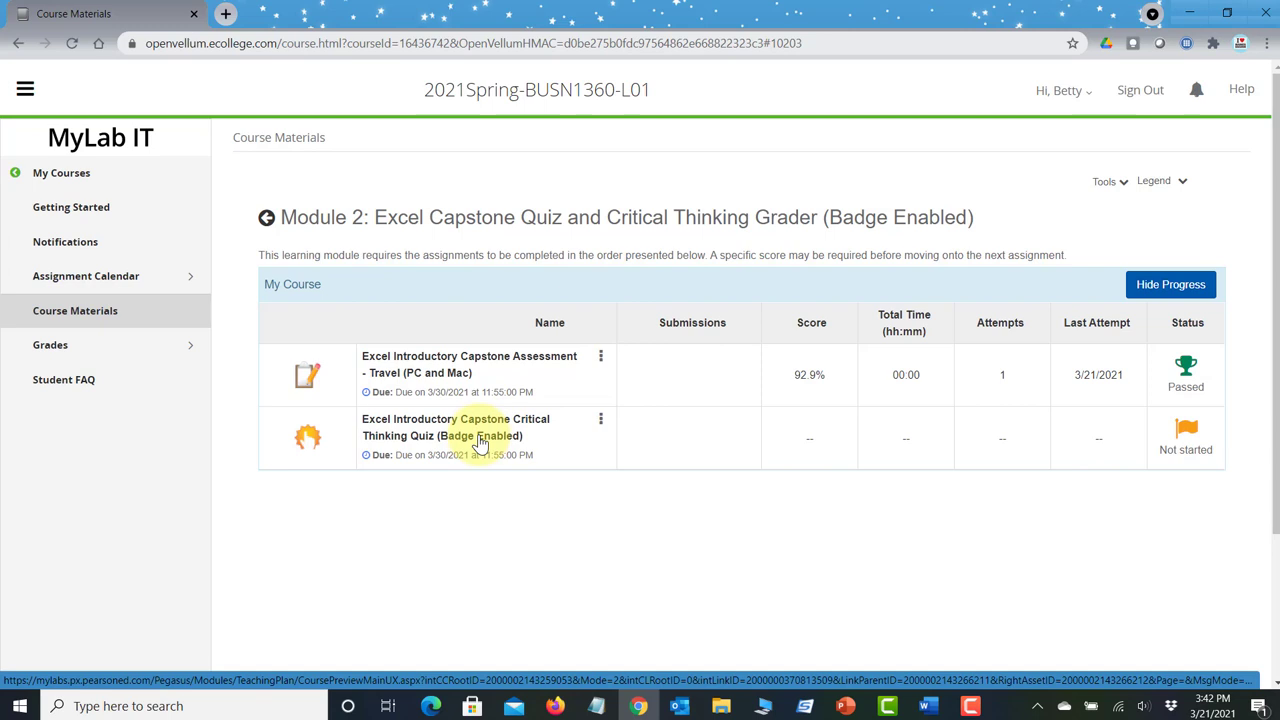
# Step: View the submissions of the Travel capstone assessment and open the score card of the graded submission
pyautogui.click(601, 356)
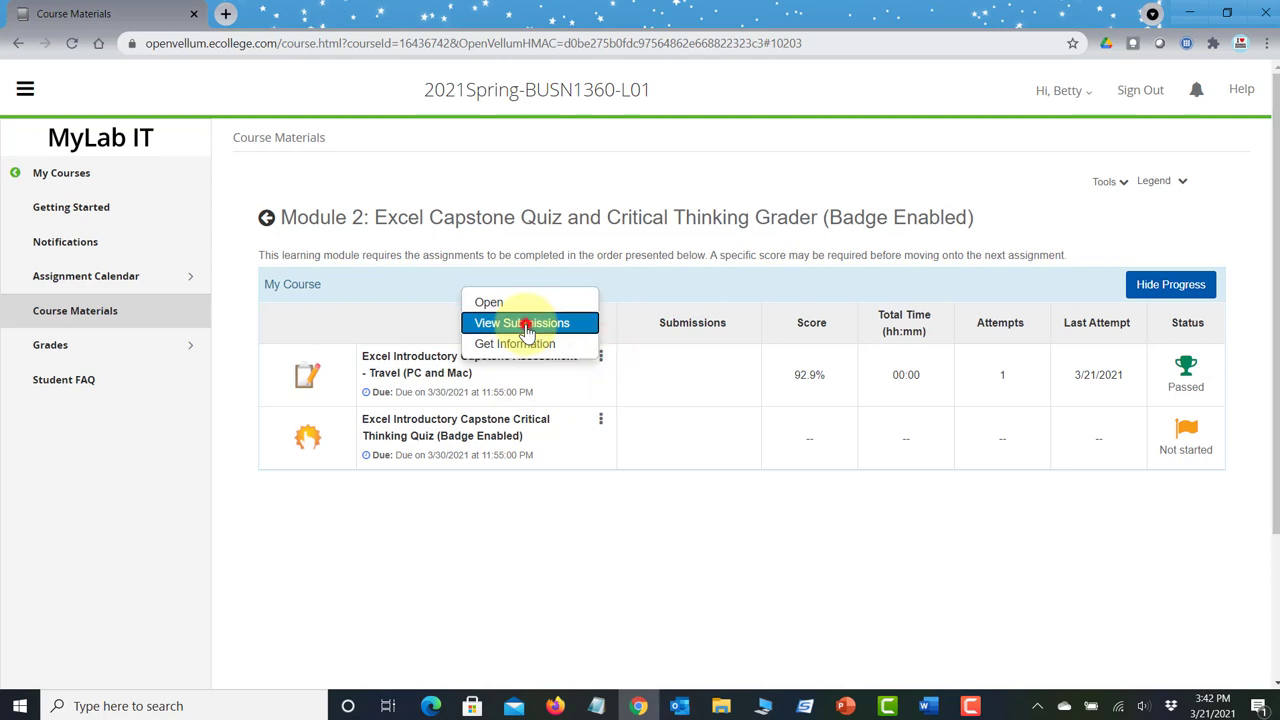
pyautogui.click(526, 325)
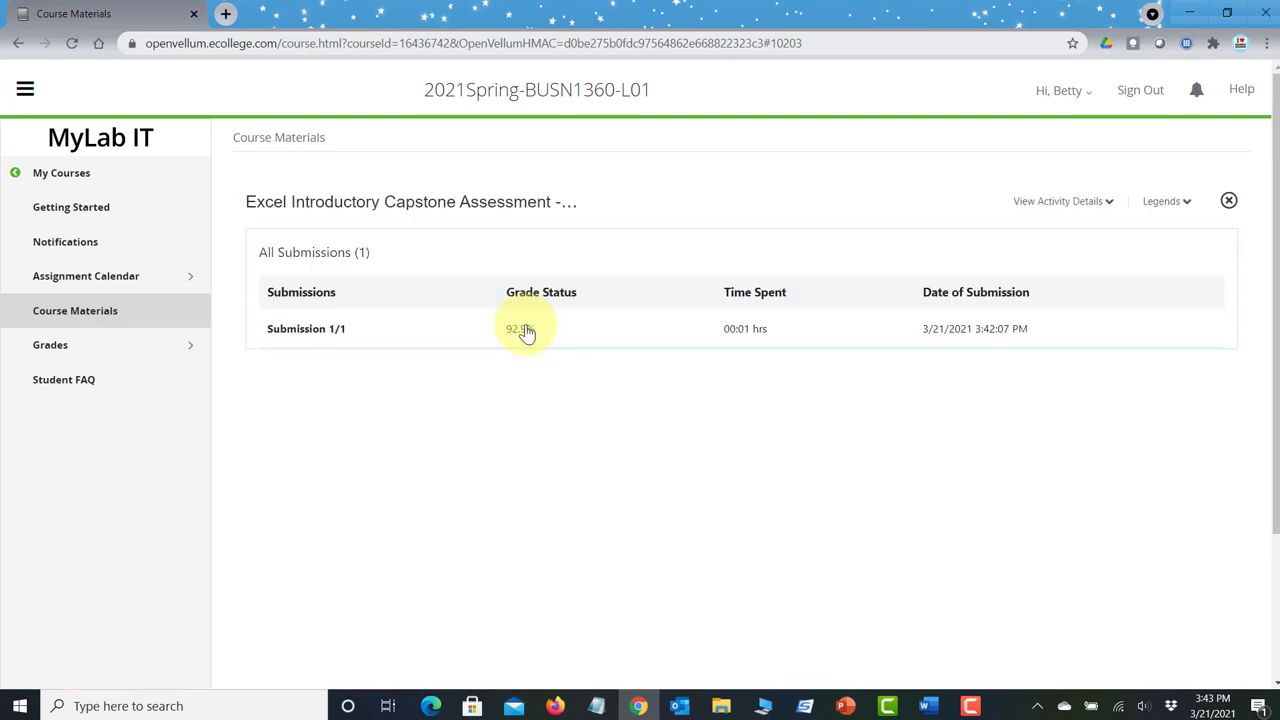
pyautogui.click(526, 330)
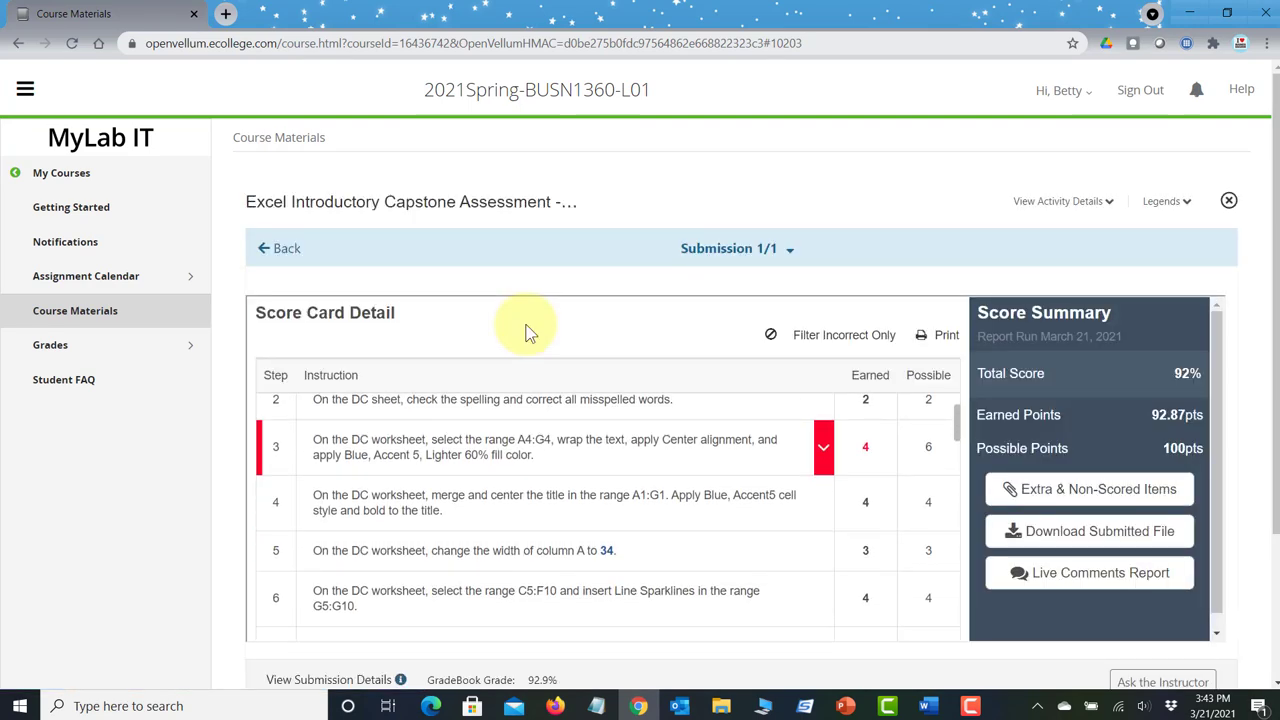
# Step: Expand step 3 in the score card and review the grading feedback for range A4:G4 on the DC sheet
pyautogui.click(824, 452)
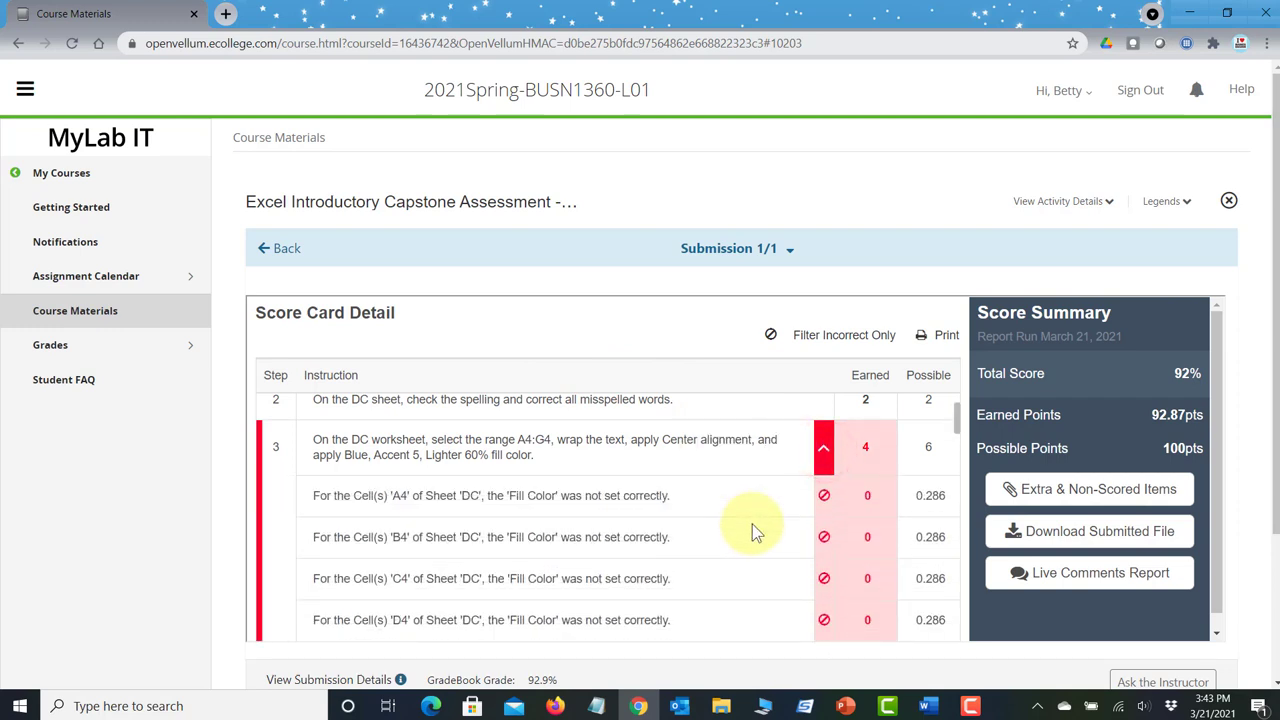
pyautogui.scroll(-2, 752, 524)
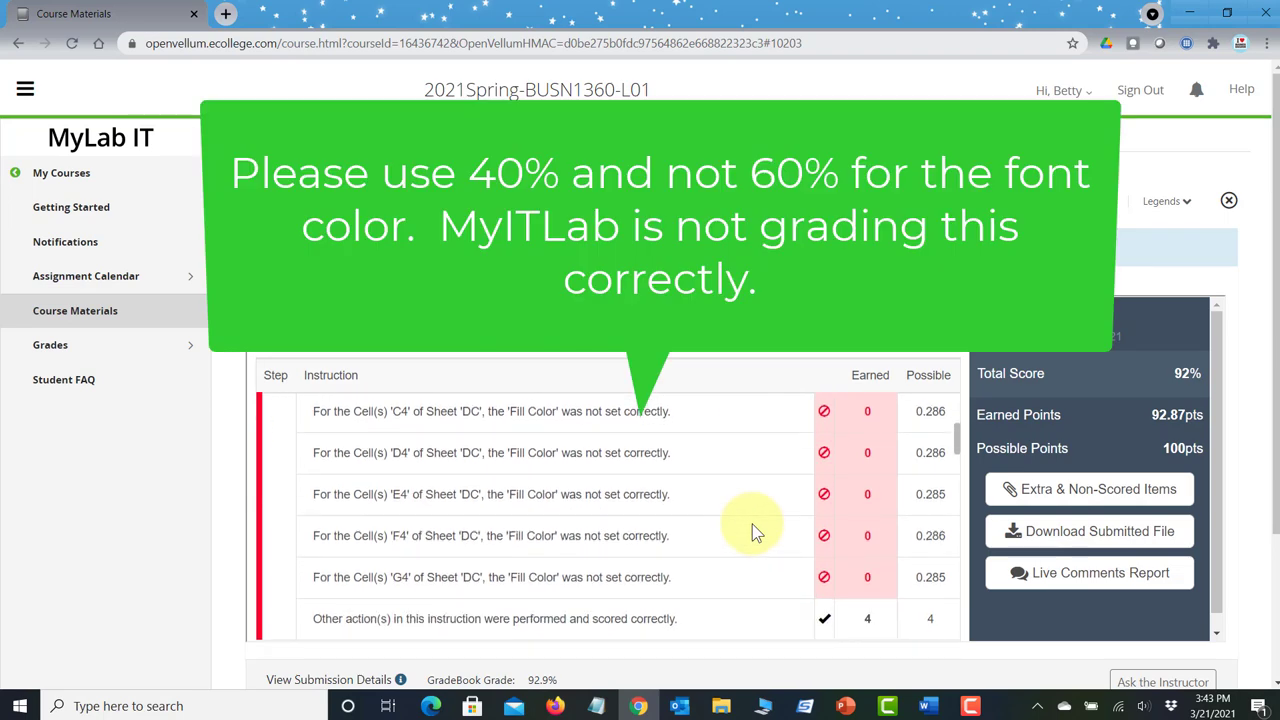
pyautogui.scroll(-1, 752, 529)
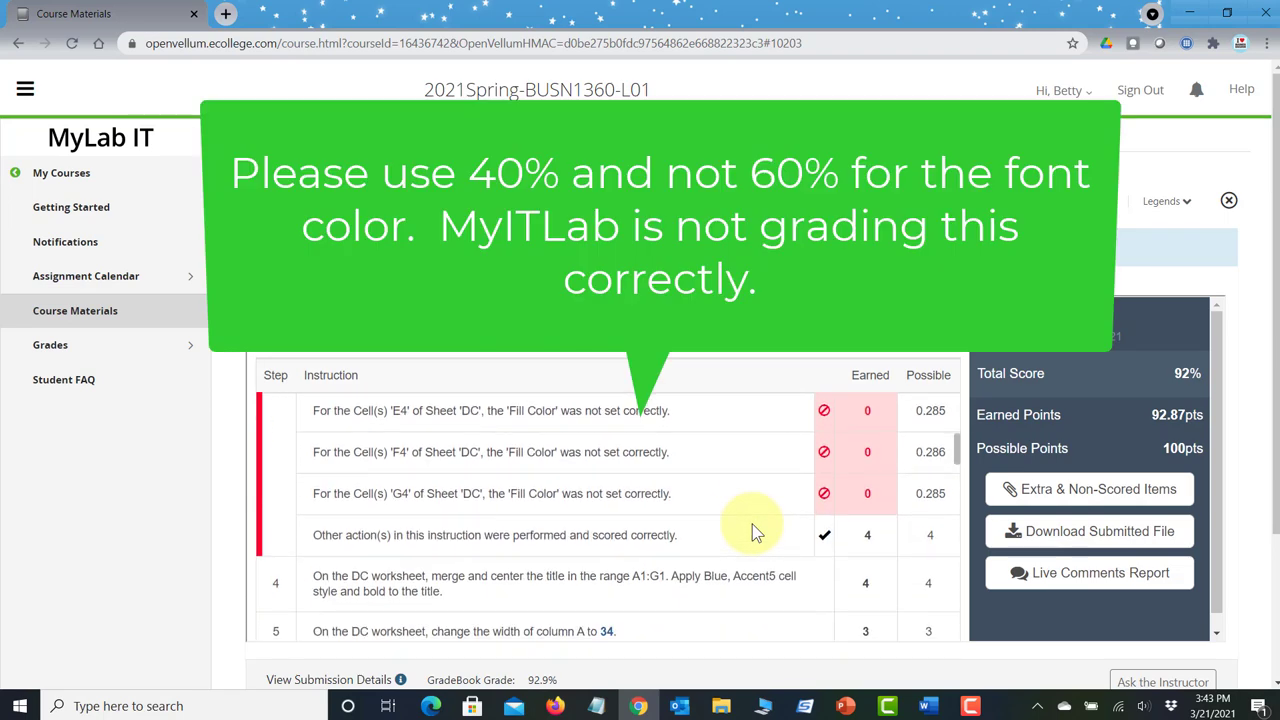
pyautogui.scroll(3, 752, 530)
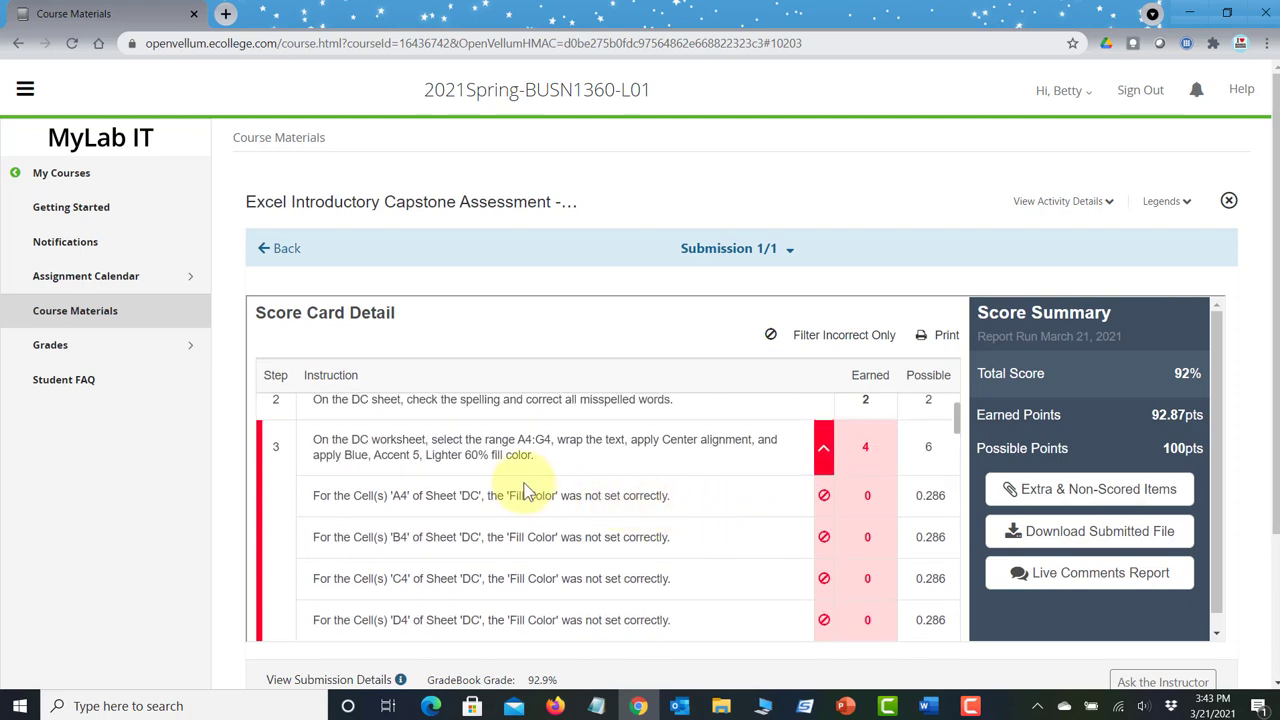
# Step: Expand step 21 in the score card and review the feedback on the Cities sheet's IF function
pyautogui.scroll(-10, 522, 490)
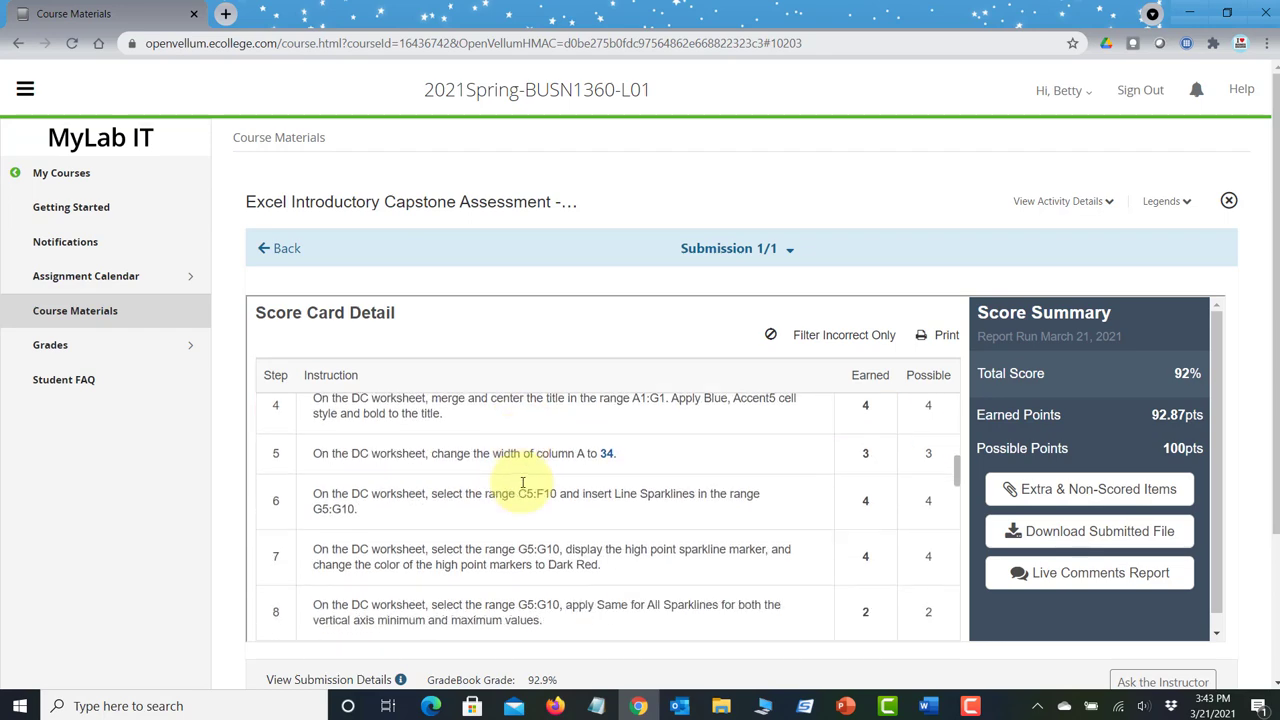
pyautogui.scroll(-10, 522, 485)
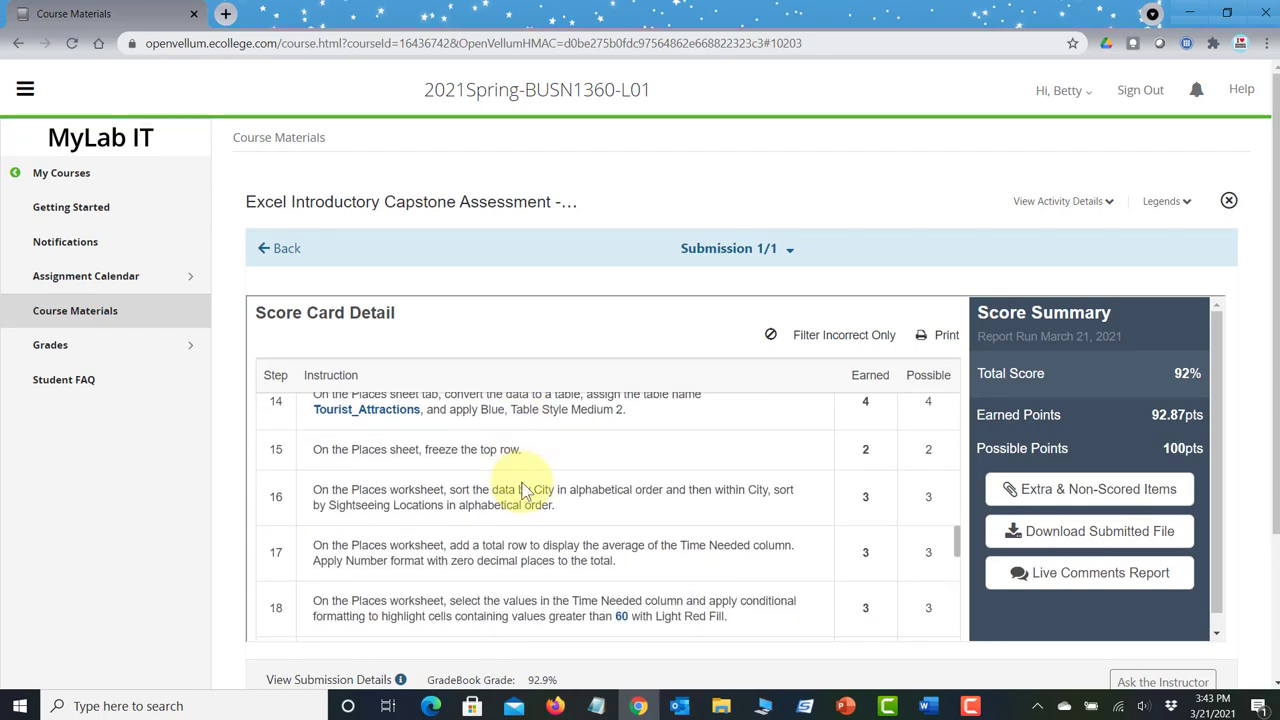
pyautogui.scroll(-1, 522, 490)
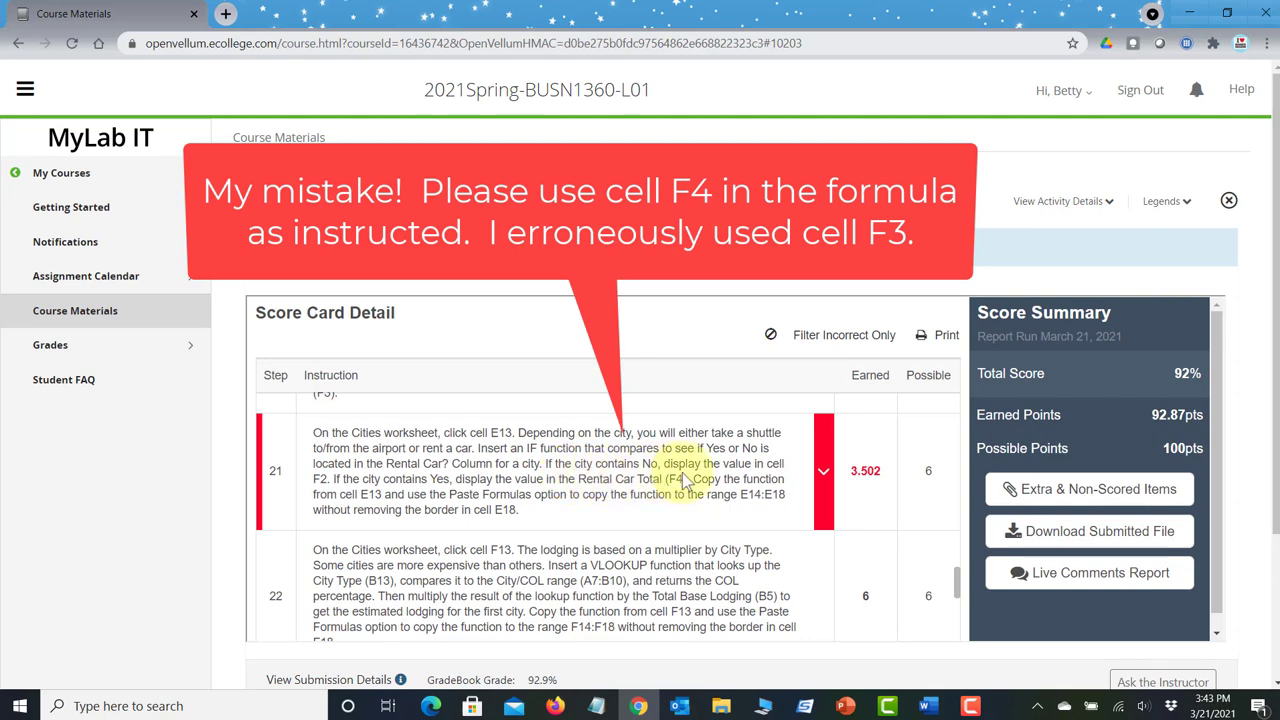
pyautogui.click(823, 471)
pyautogui.scroll(-1, 757, 540)
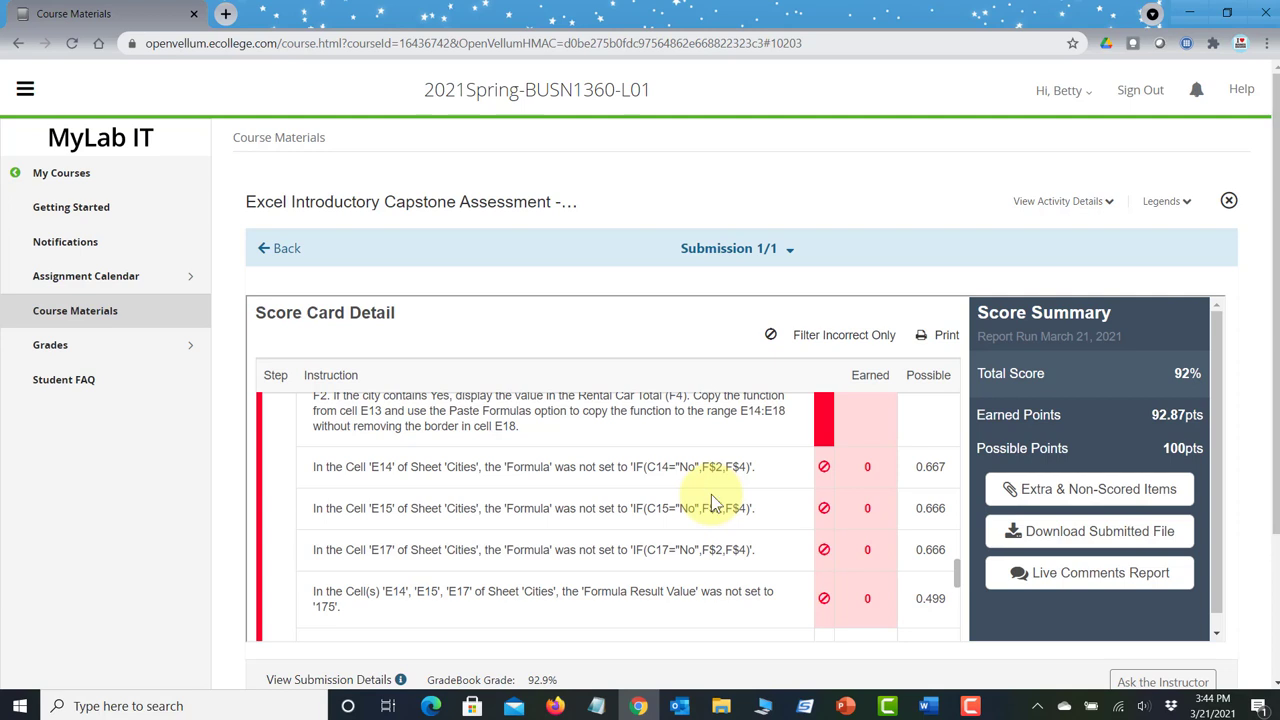
pyautogui.scroll(-1, 614, 500)
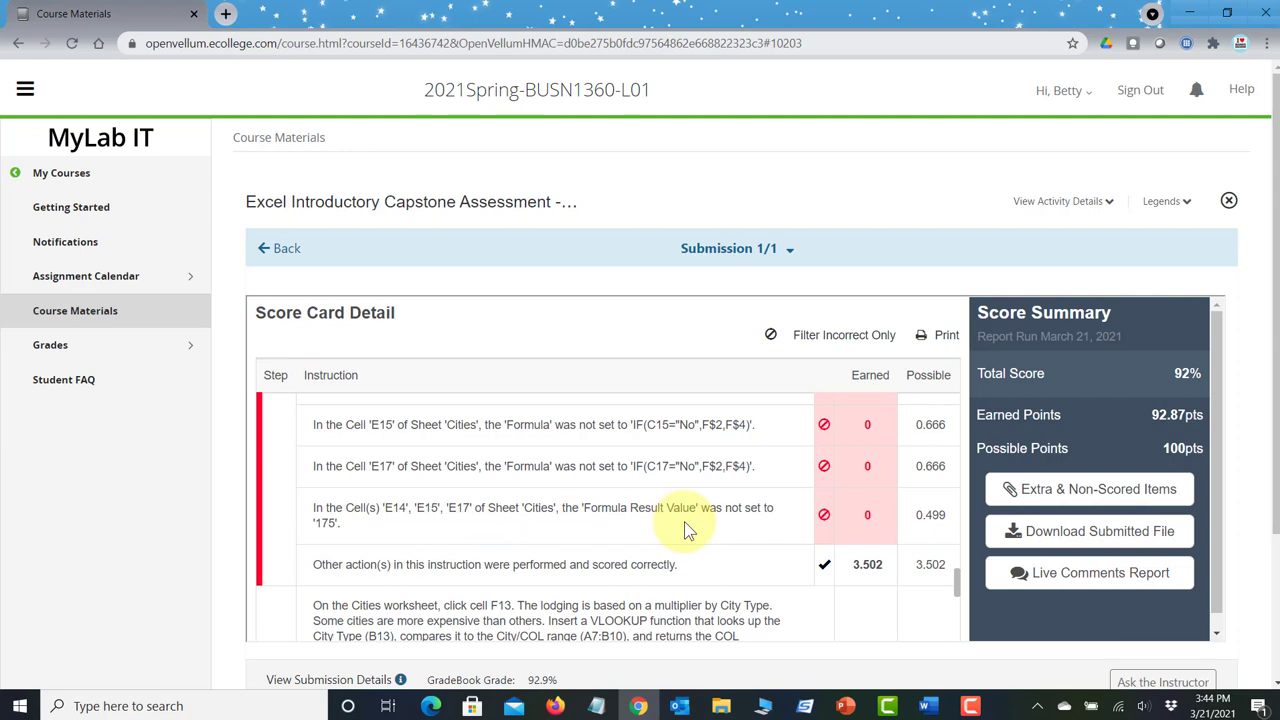
# Step: Reopen the submitted Travel workbook from the Excel-Capstone folder in Excel and display the DC sheet
pyautogui.click(721, 706)
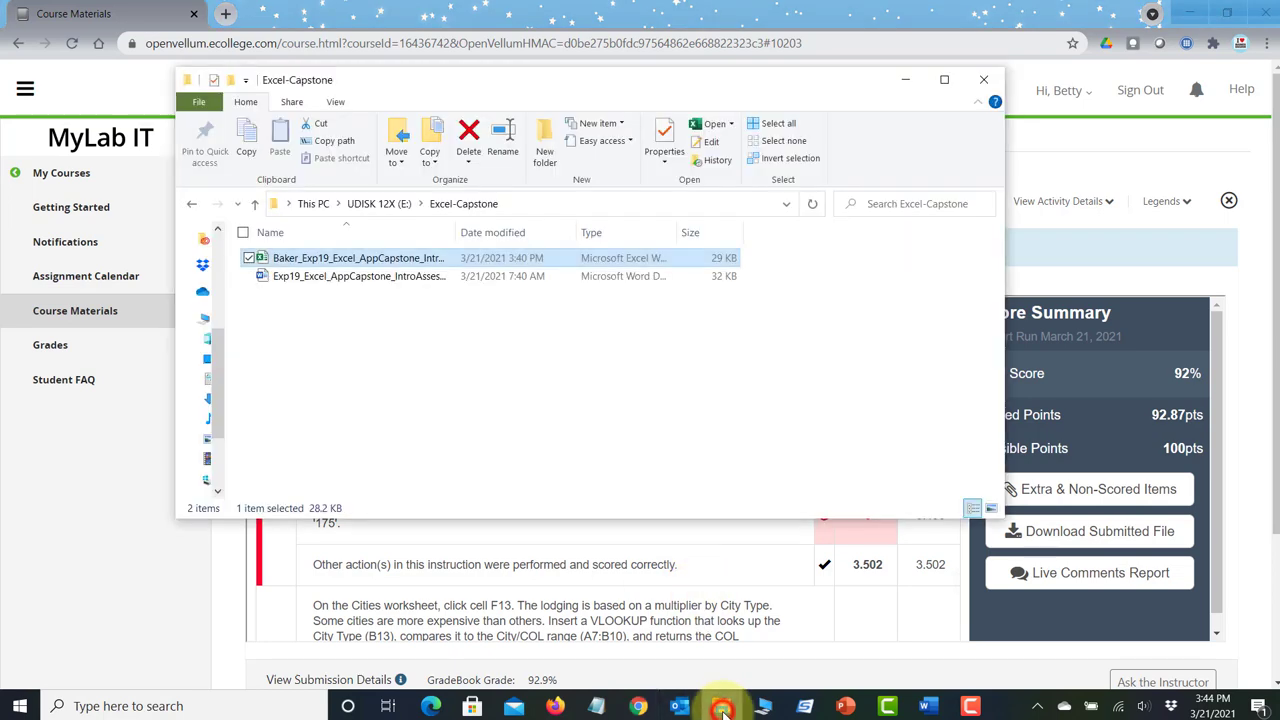
pyautogui.doubleClick(355, 260)
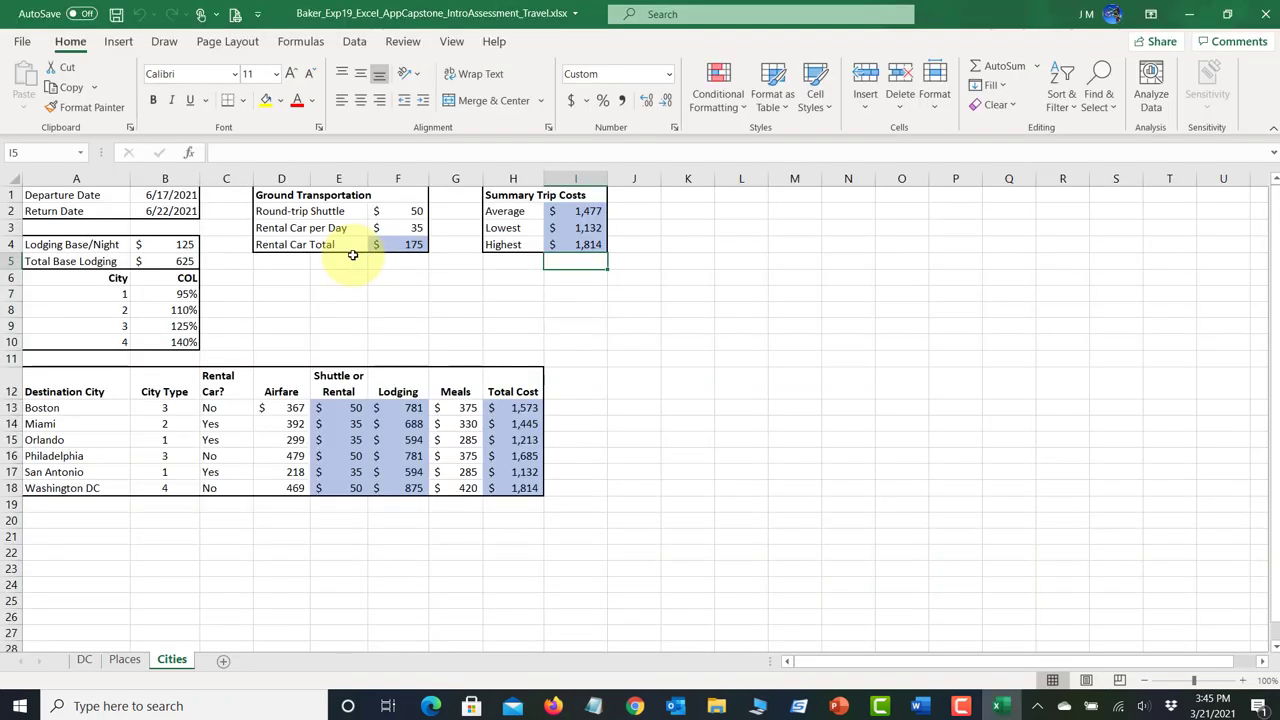
pyautogui.click(85, 660)
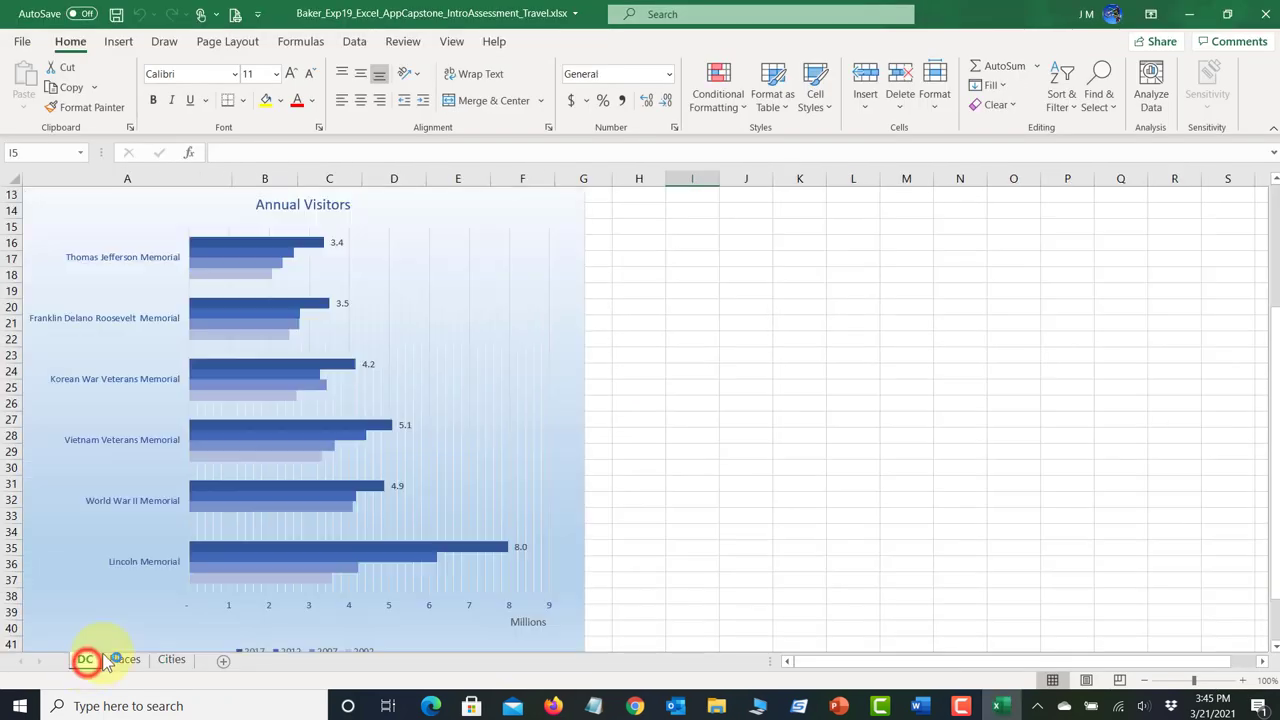
# Step: Select range A4:G4 on the DC sheet, switch to Word and read step 3 of the grader instructions for that range
pyautogui.scroll(4, 196, 598)
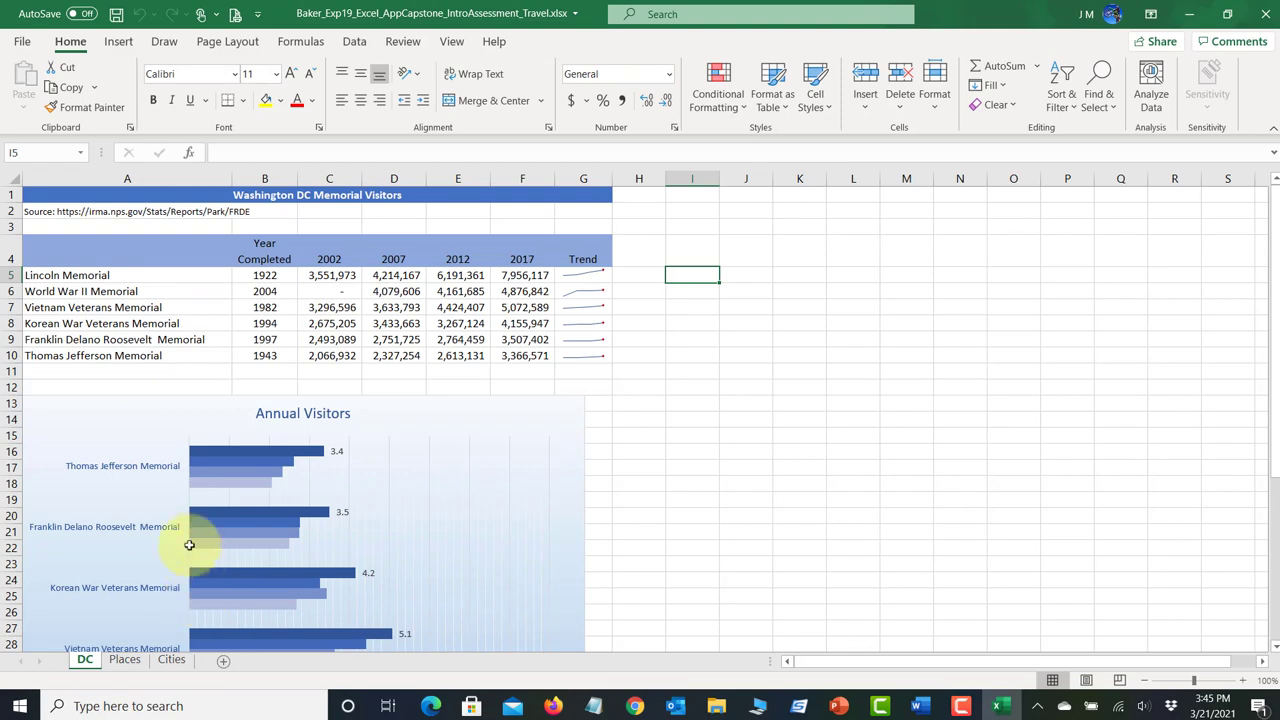
pyautogui.moveTo(151, 240); pyautogui.dragTo(597, 243)
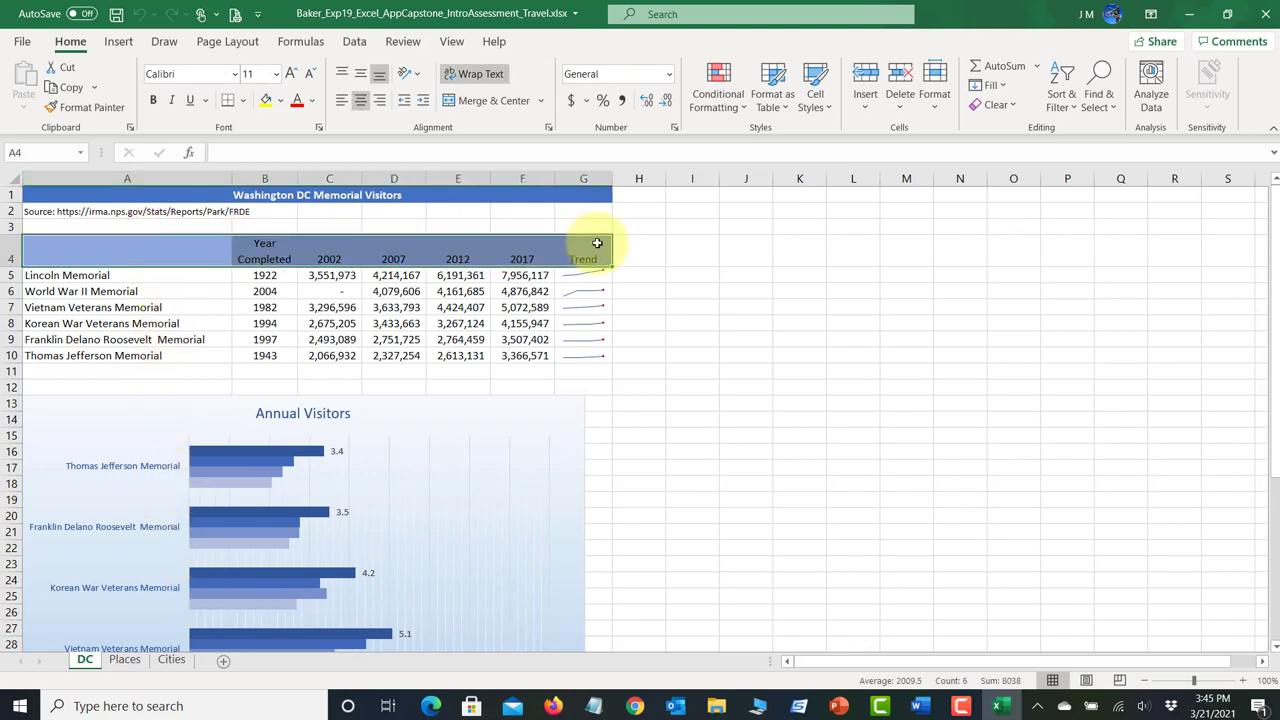
pyautogui.click(919, 706)
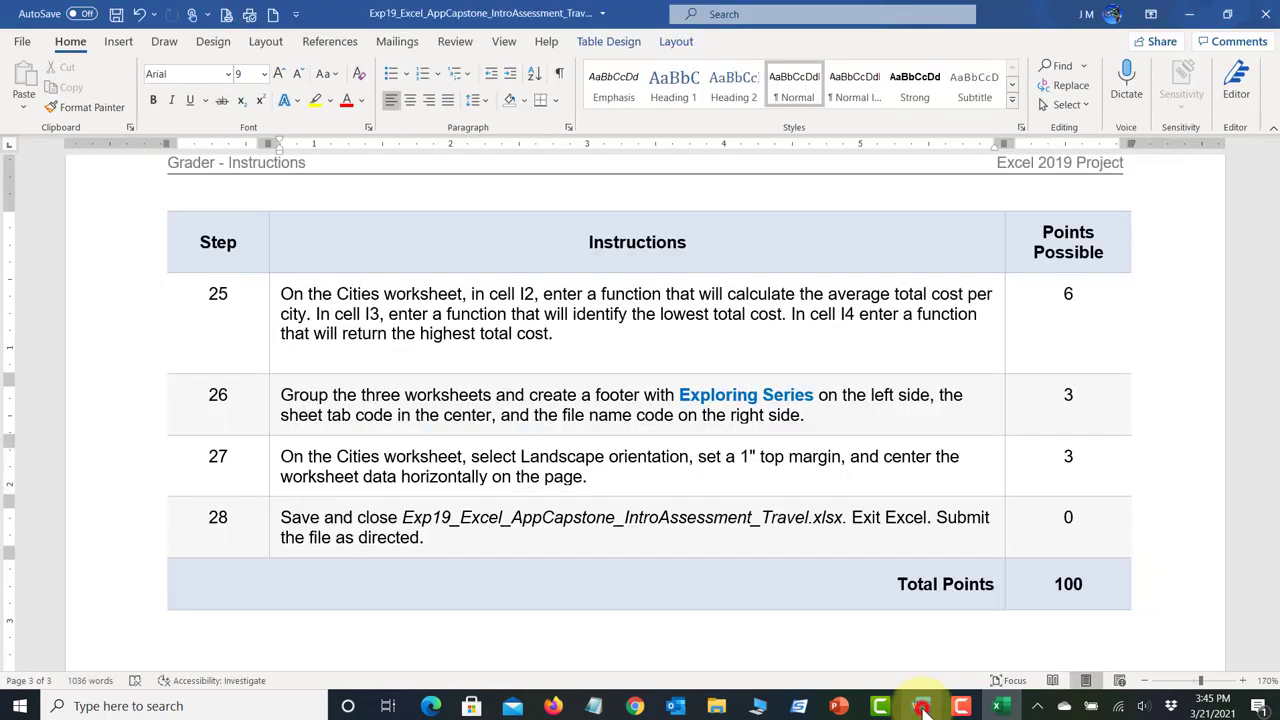
pyautogui.scroll(15, 697, 542)
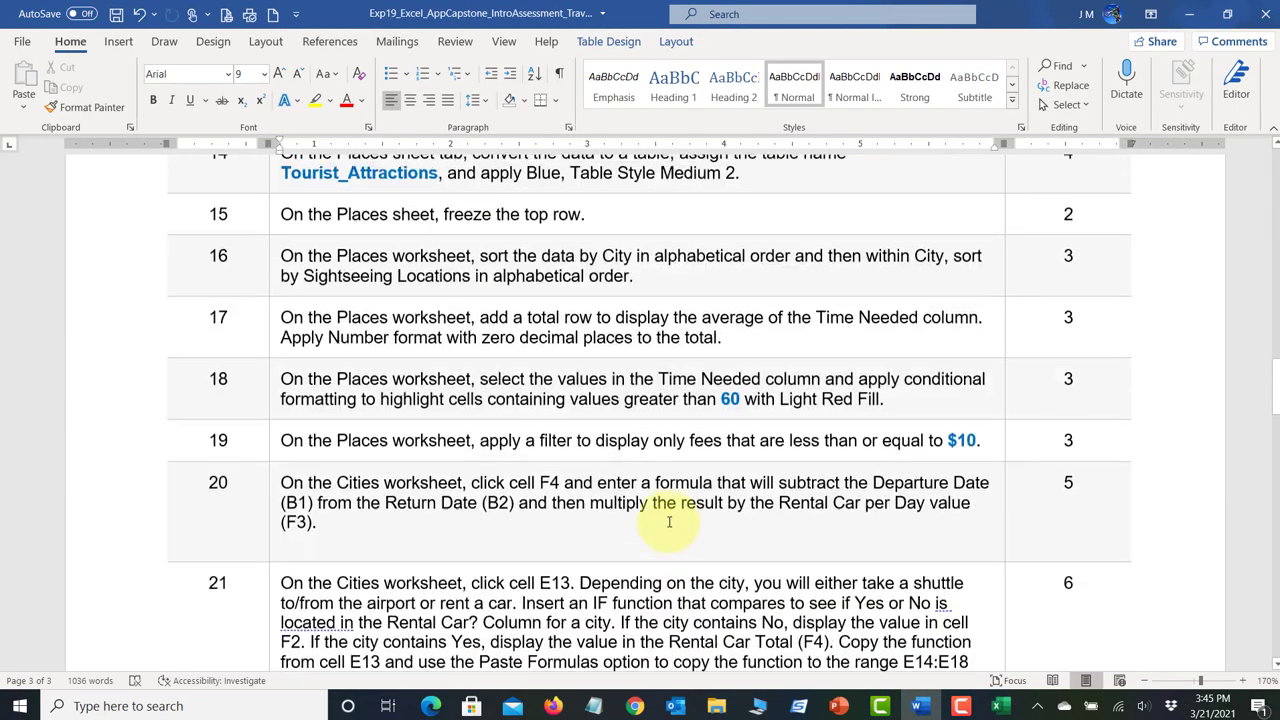
pyautogui.scroll(10, 668, 520)
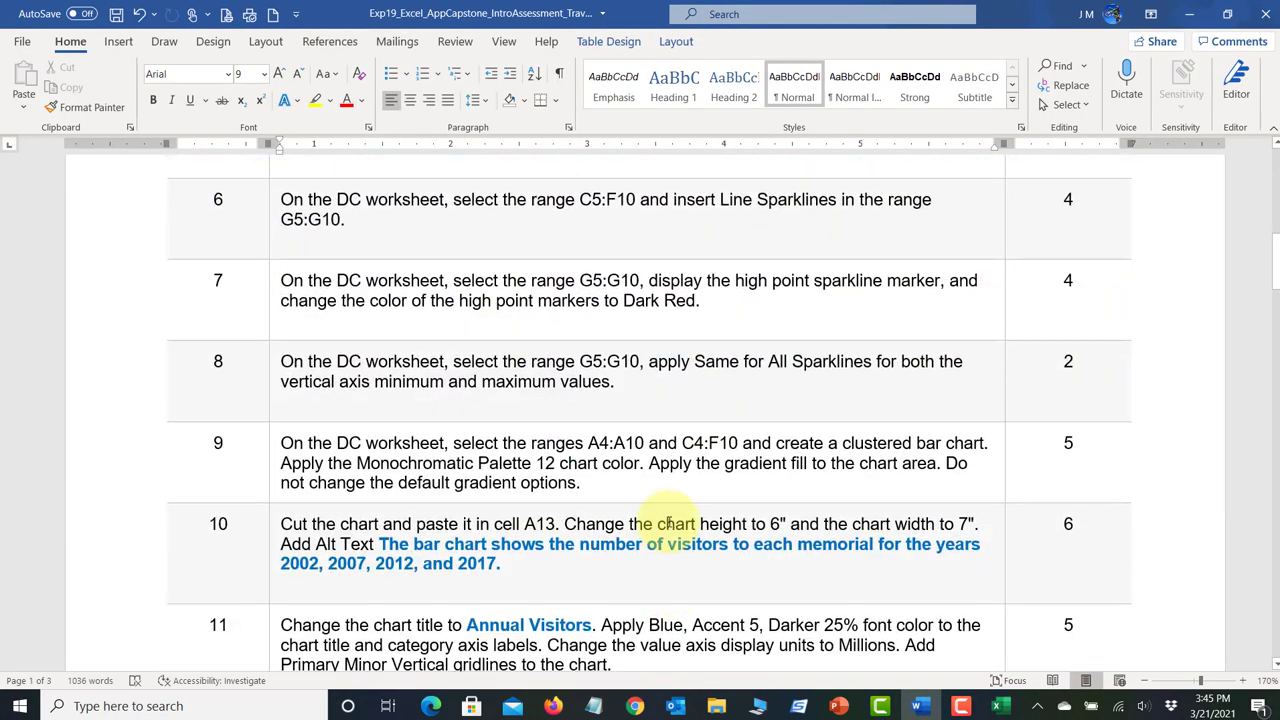
pyautogui.scroll(6, 669, 522)
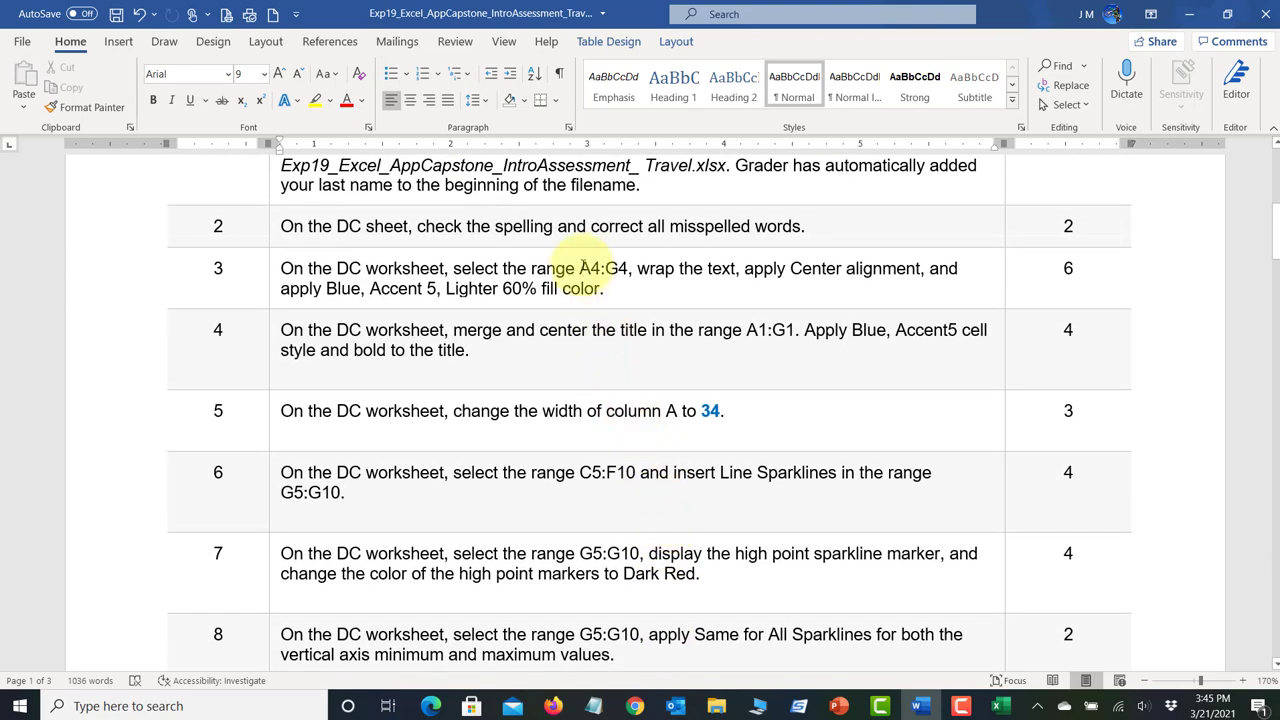
pyautogui.click(585, 268)
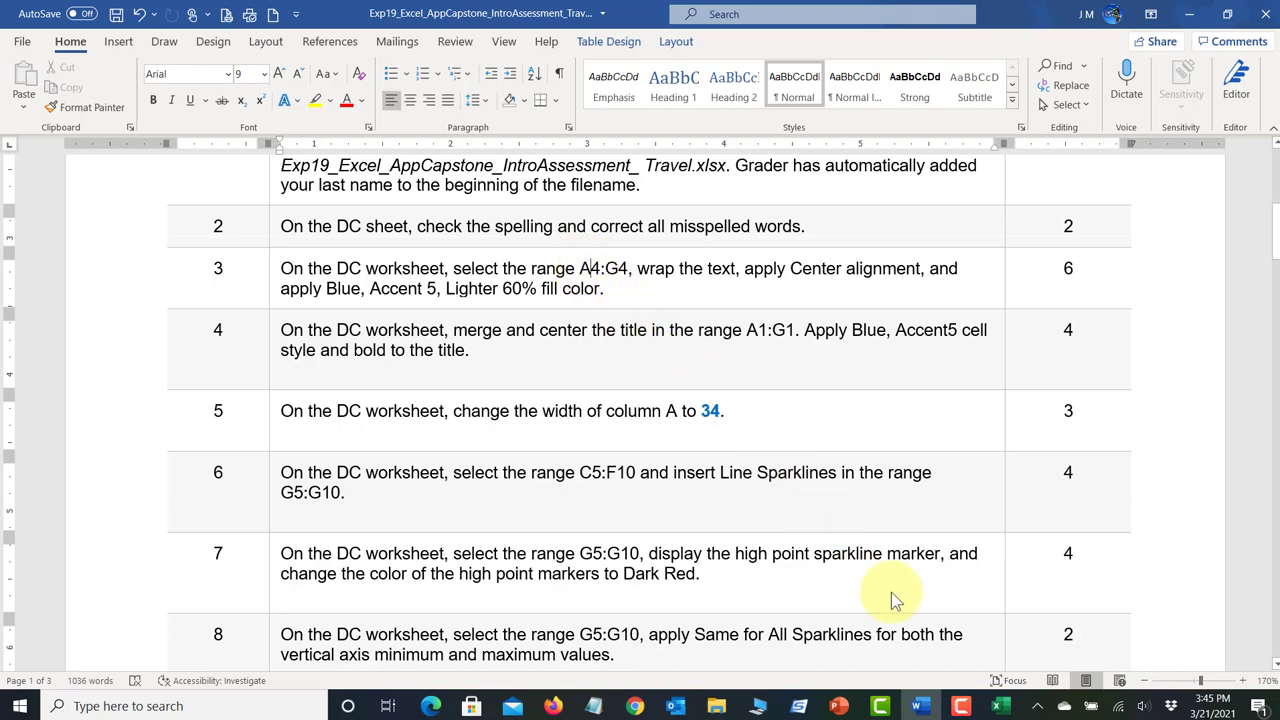
# Step: Switch back to Excel and check the wrap and alignment settings of the row 4 header cells and the title on the DC sheet
pyautogui.click(1001, 708)
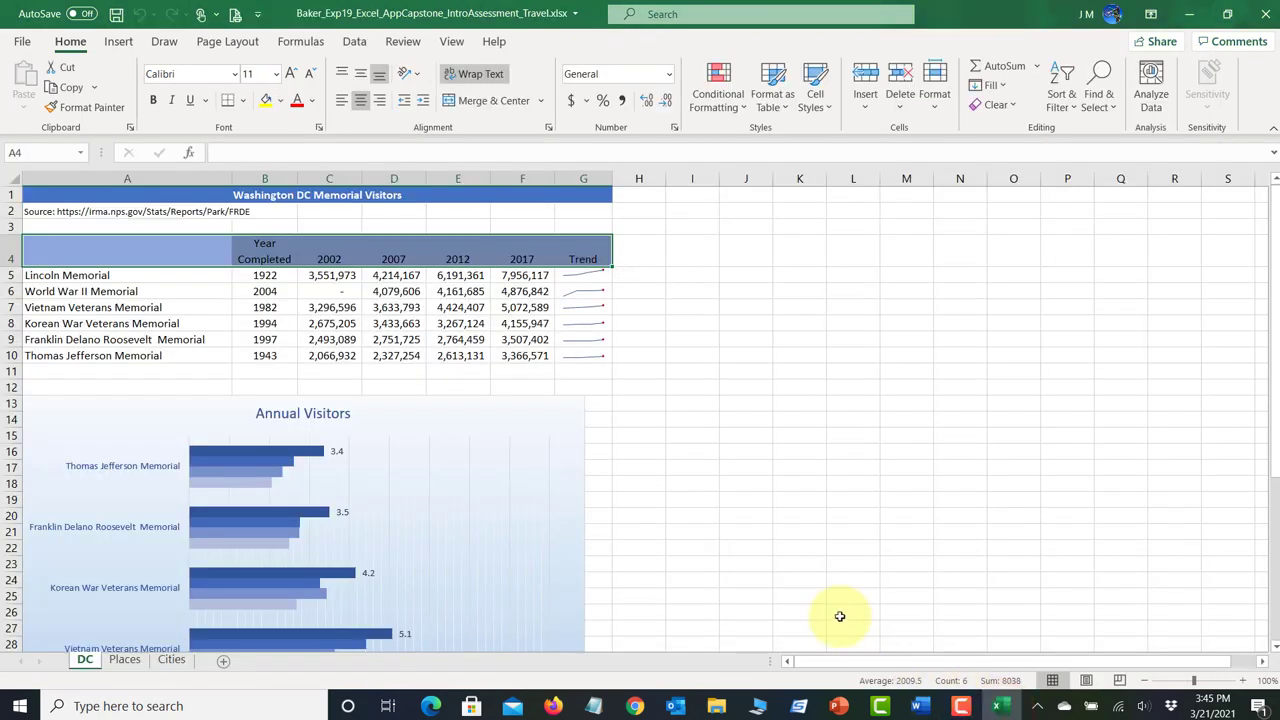
pyautogui.click(266, 279)
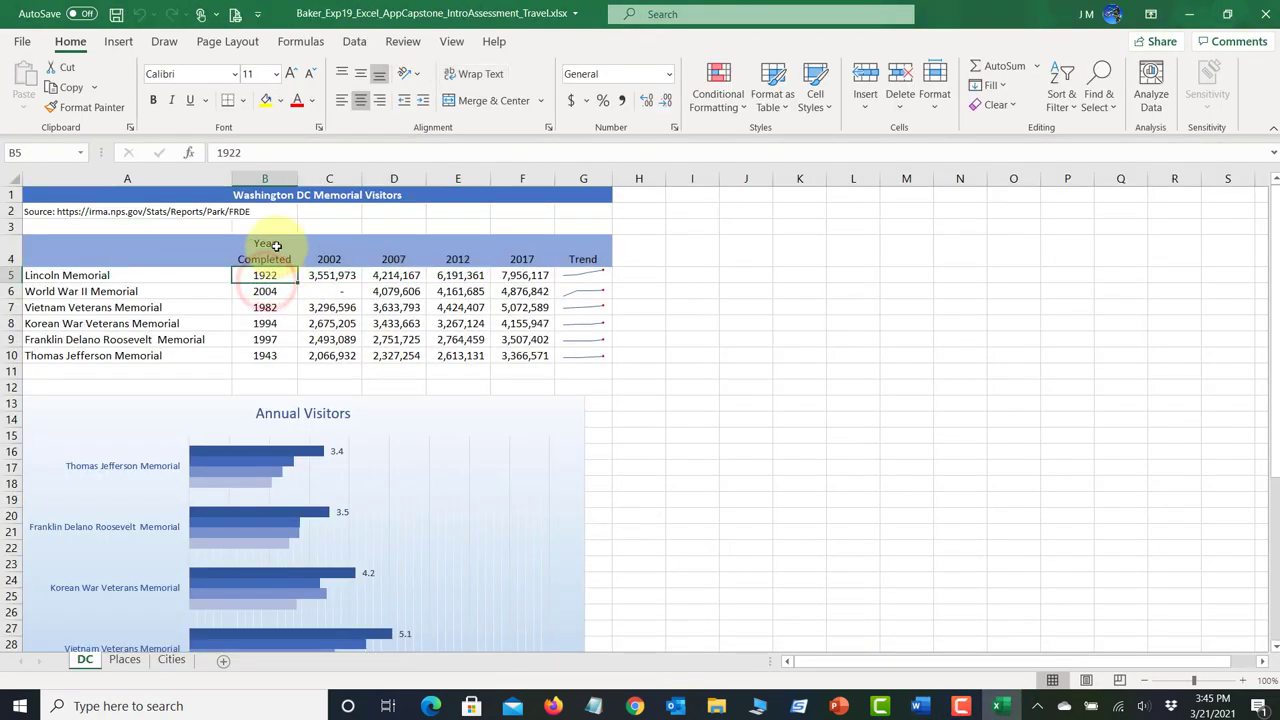
pyautogui.click(323, 251)
pyautogui.click(390, 251)
pyautogui.click(455, 252)
pyautogui.click(323, 192)
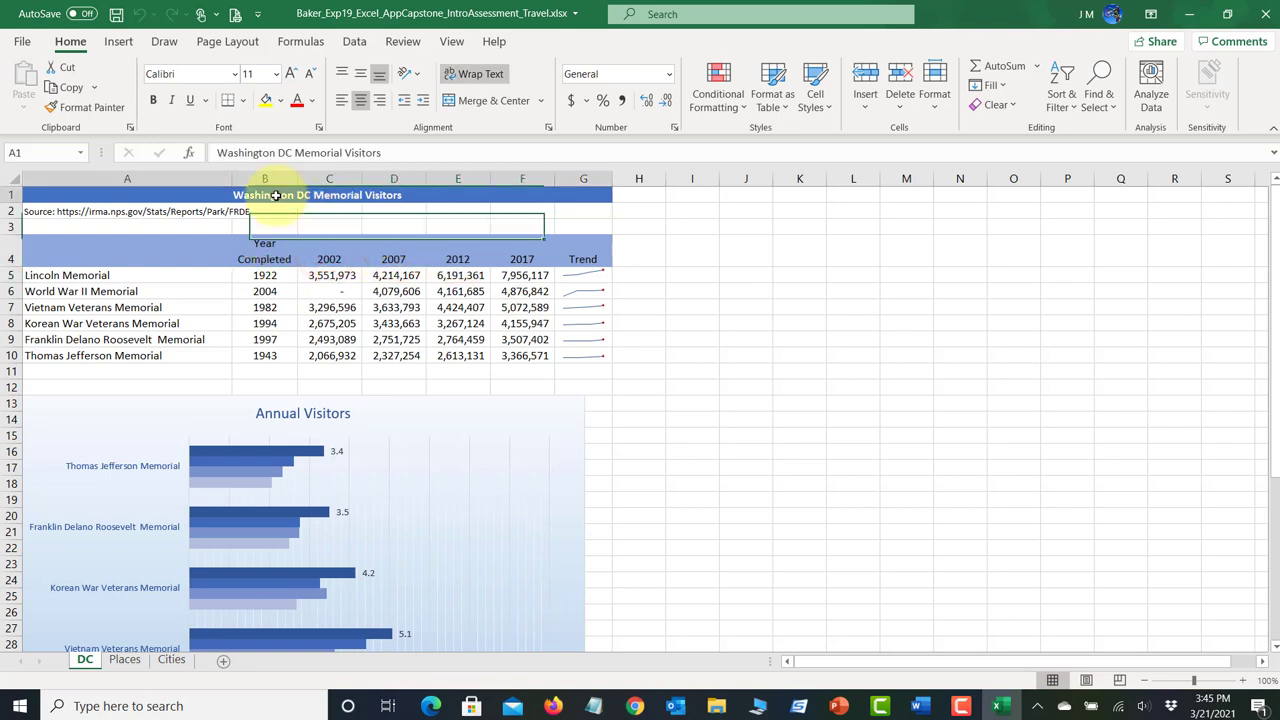
pyautogui.click(270, 252)
pyautogui.click(277, 193)
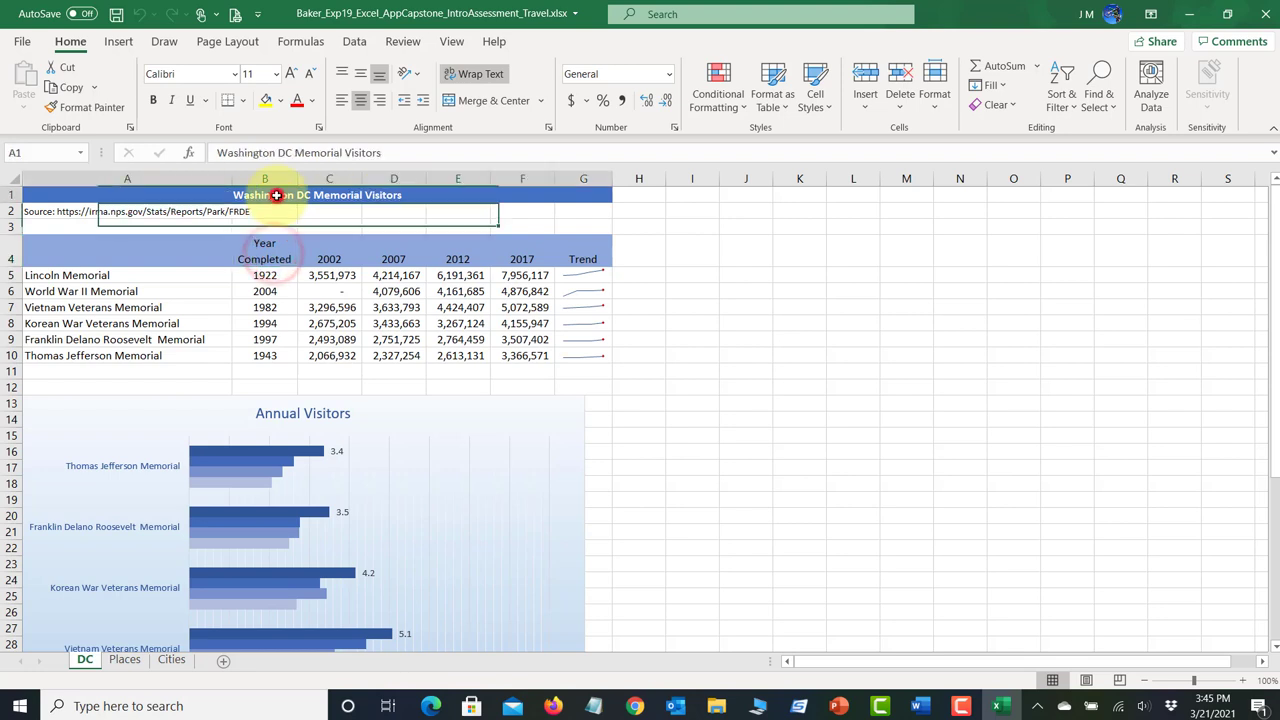
pyautogui.click(582, 250)
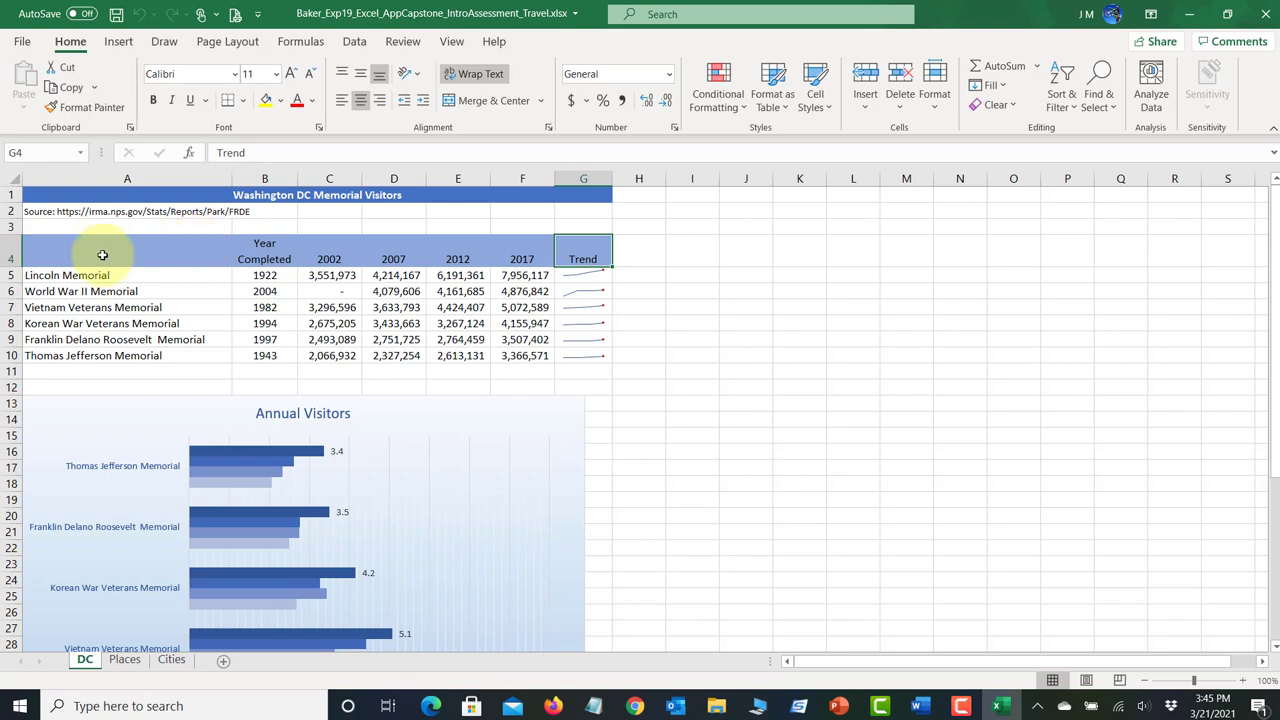
# Step: Apply the 40% - Accent5 cell style to header range A4:G4 on the DC sheet and save the workbook
pyautogui.moveTo(102, 255); pyautogui.dragTo(584, 261)
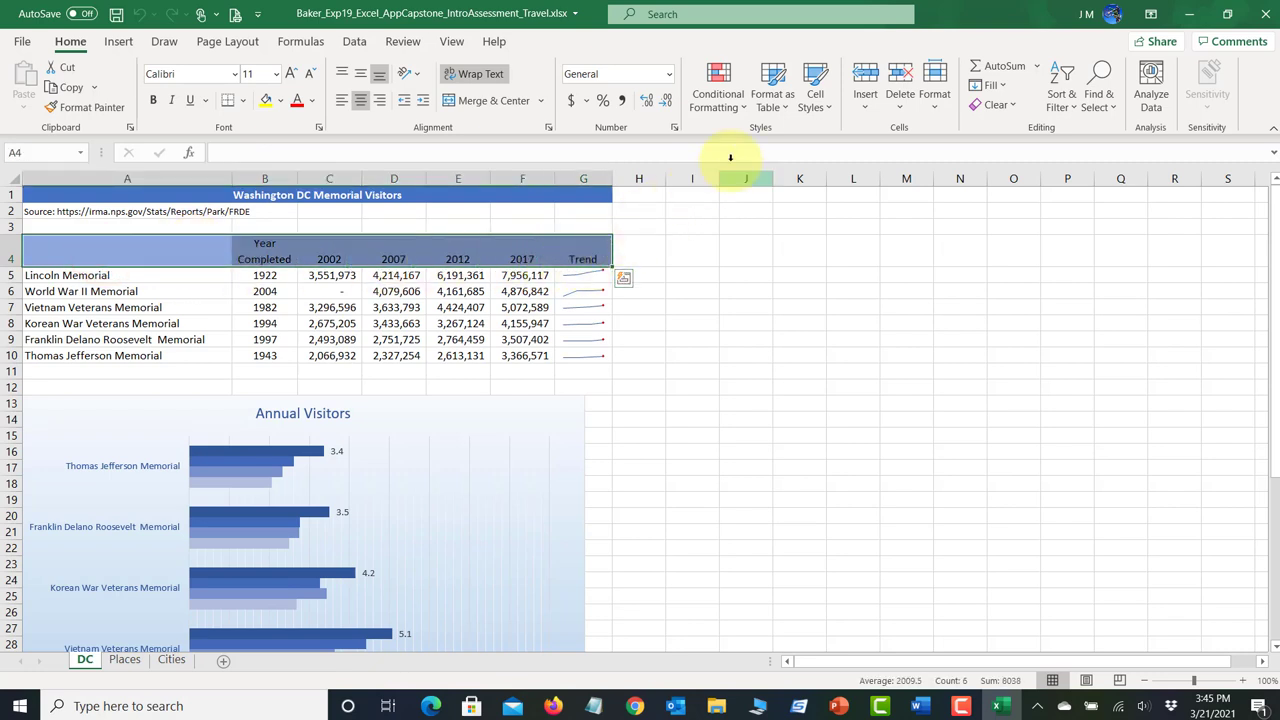
pyautogui.click(816, 100)
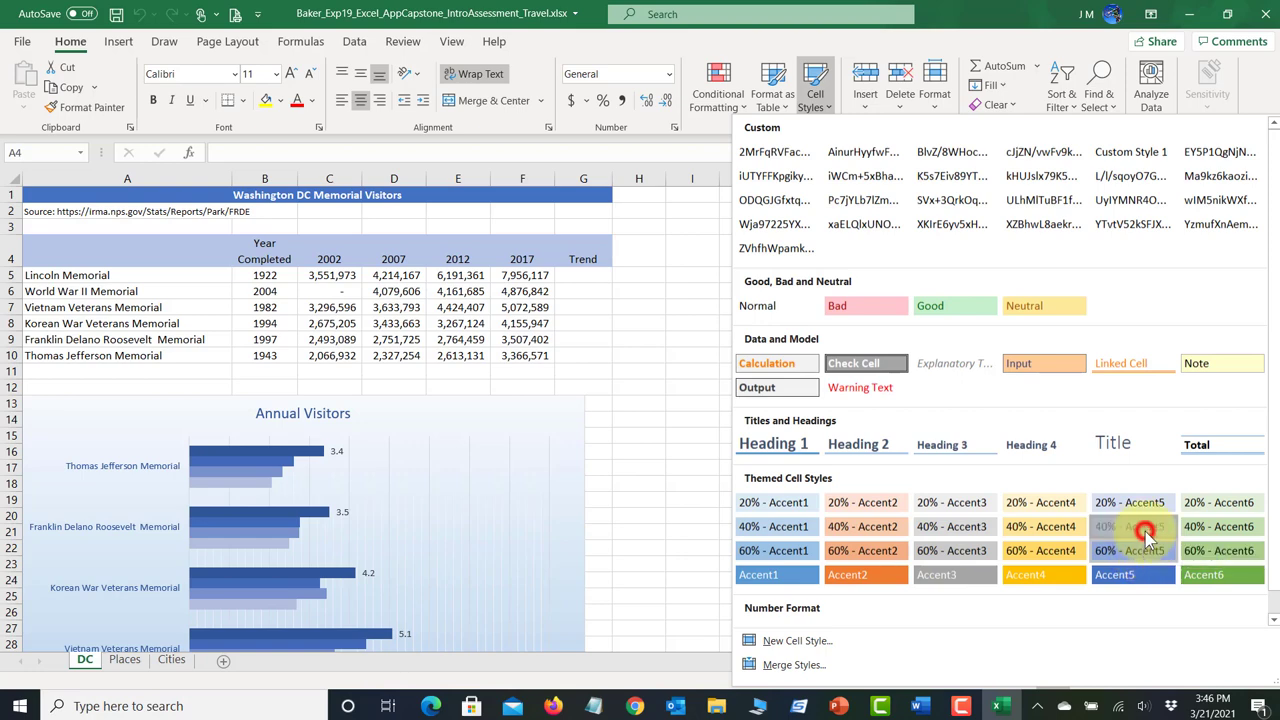
pyautogui.click(1145, 530)
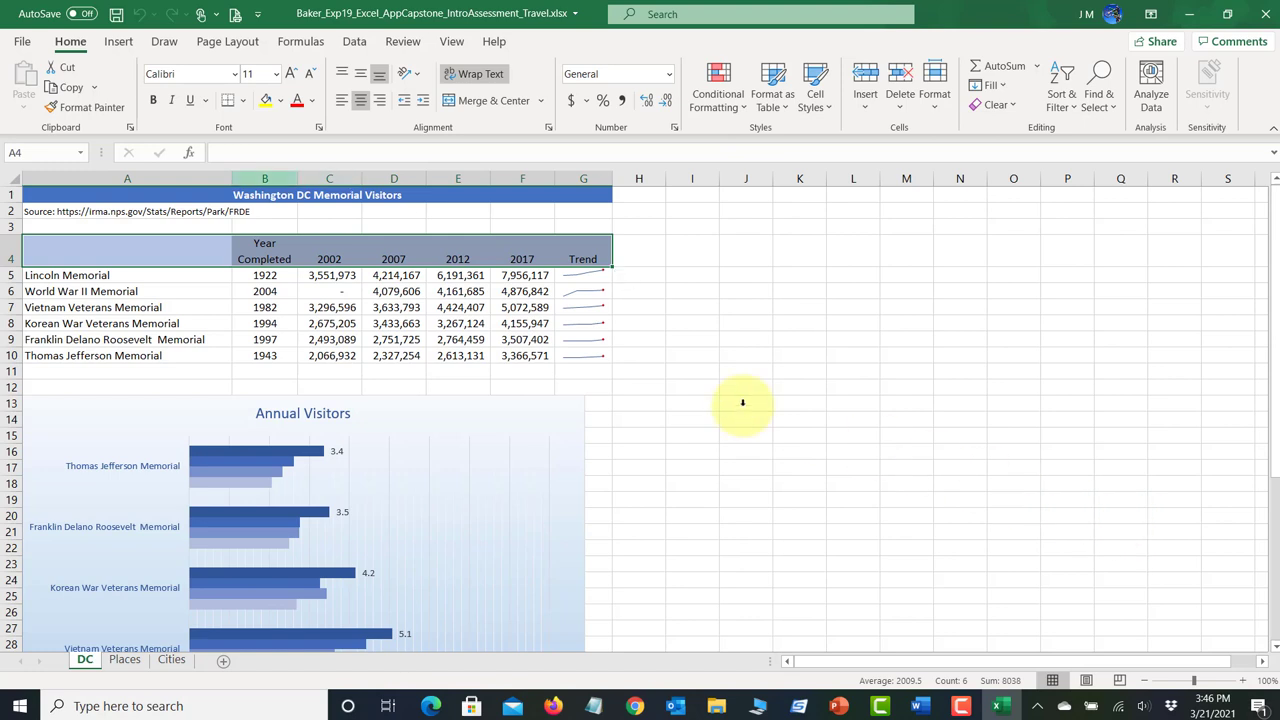
pyautogui.click(264, 252)
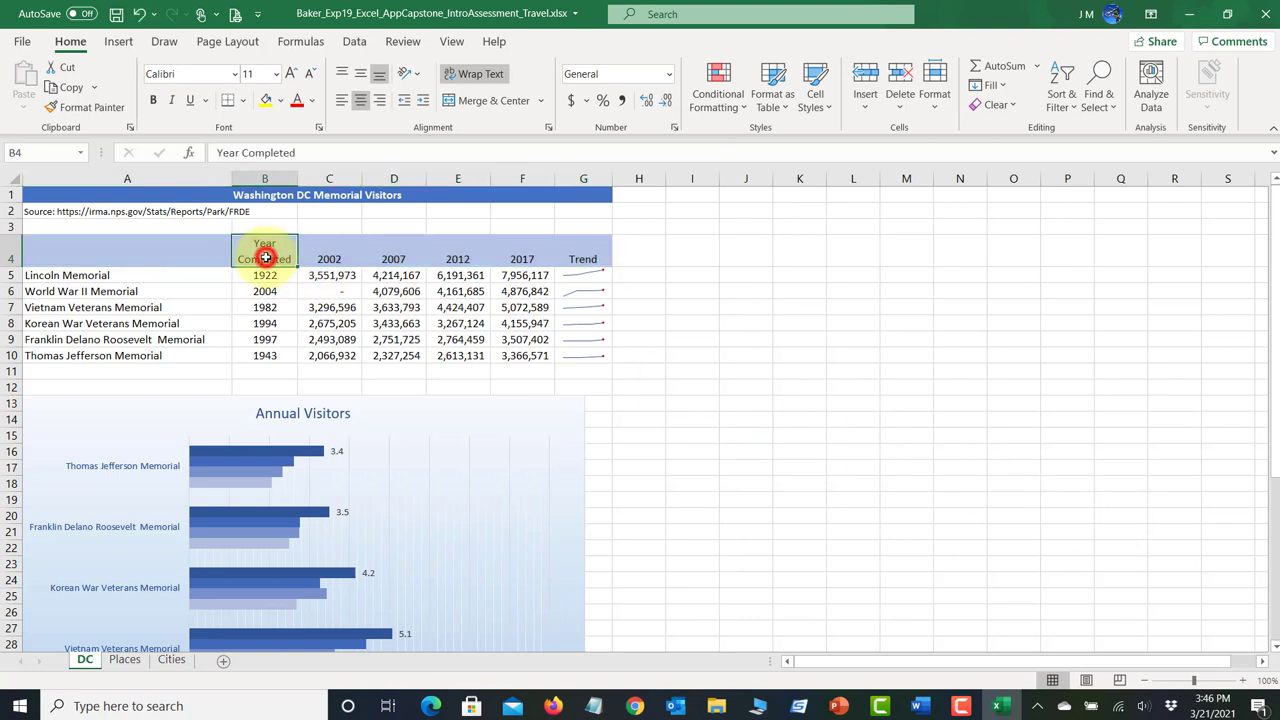
pyautogui.click(116, 14)
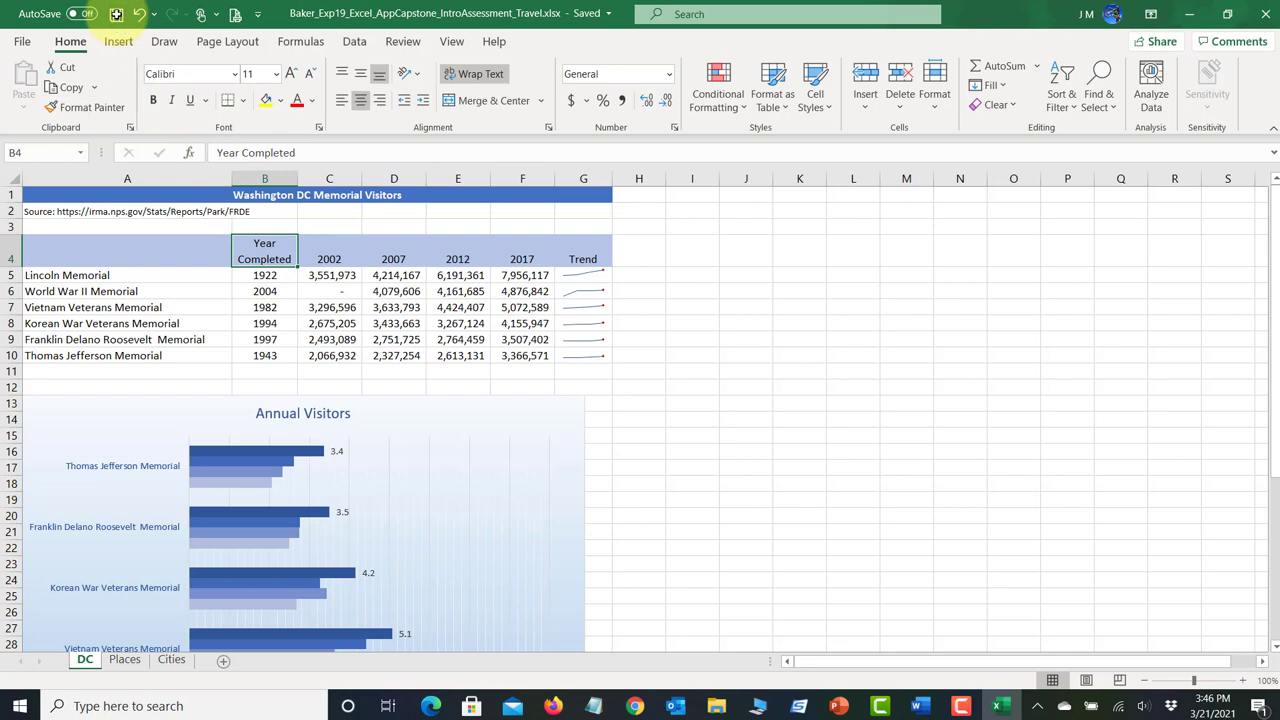
# Step: On the Cities sheet, change the formula in cell E13 to =IF(C13="no",F$2,F$3)
pyautogui.click(125, 660)
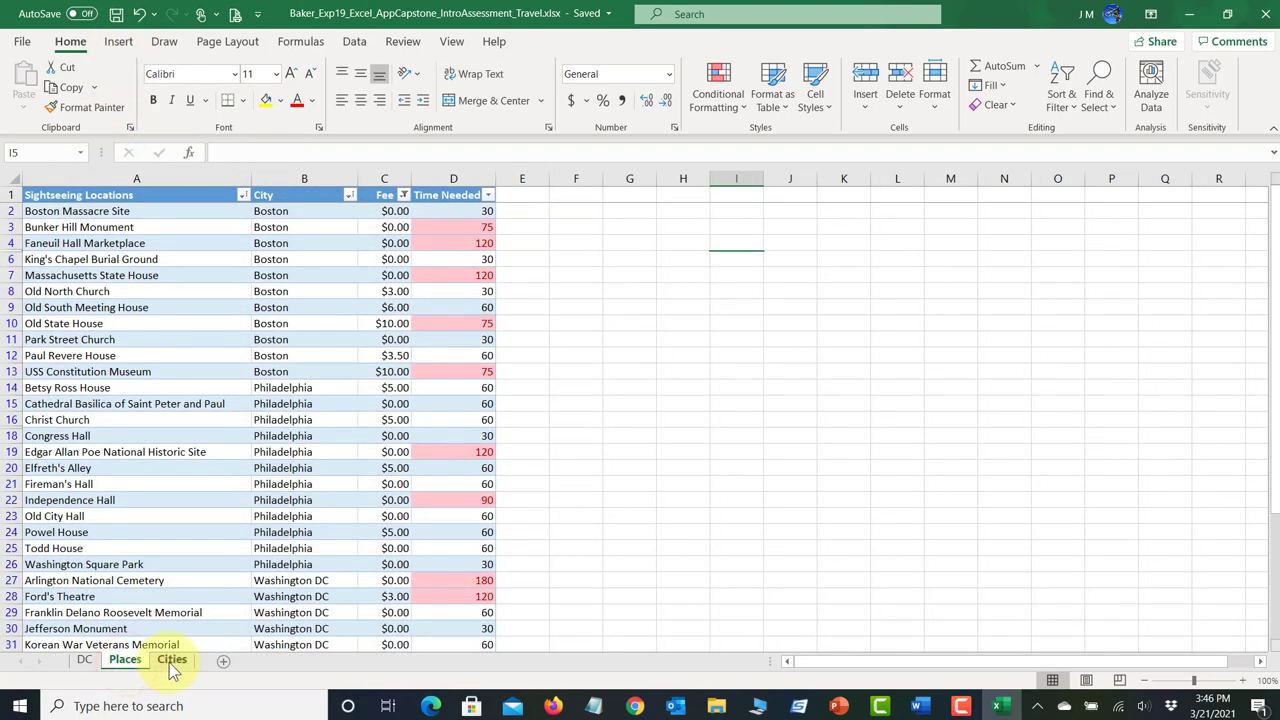
pyautogui.click(171, 664)
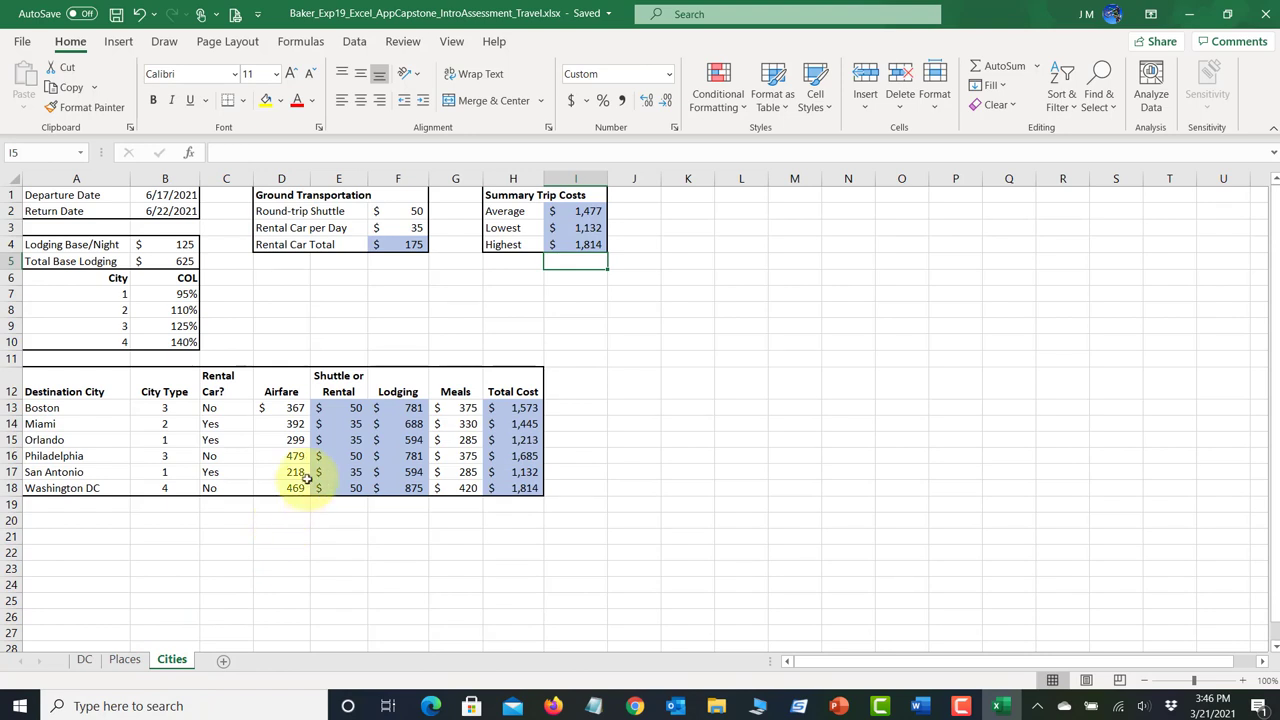
pyautogui.click(345, 407)
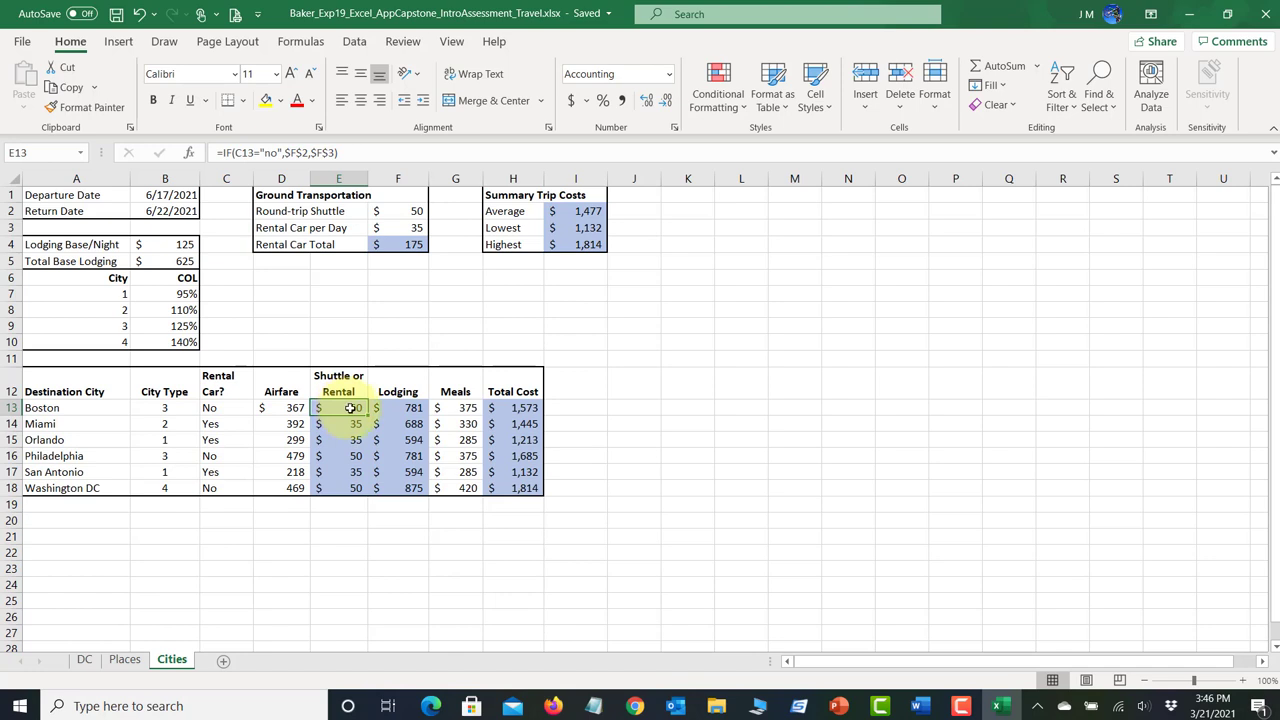
pyautogui.click(287, 152)
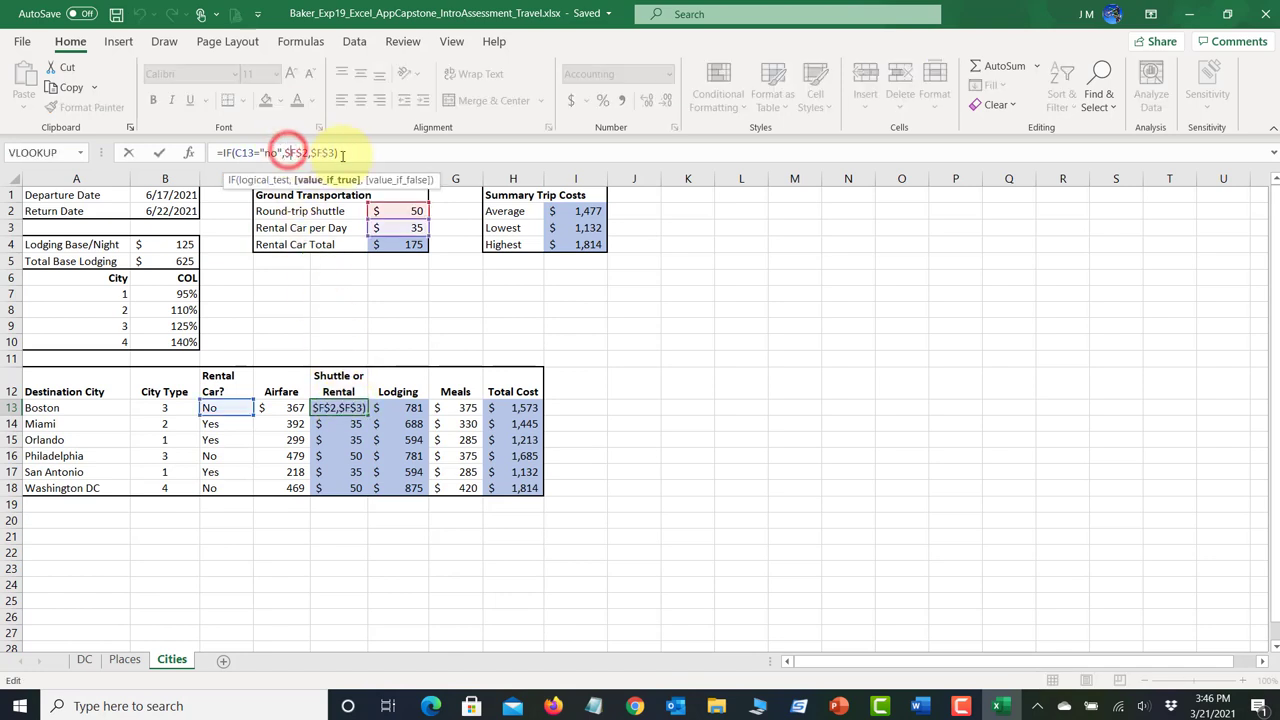
pyautogui.press('BackSpace')
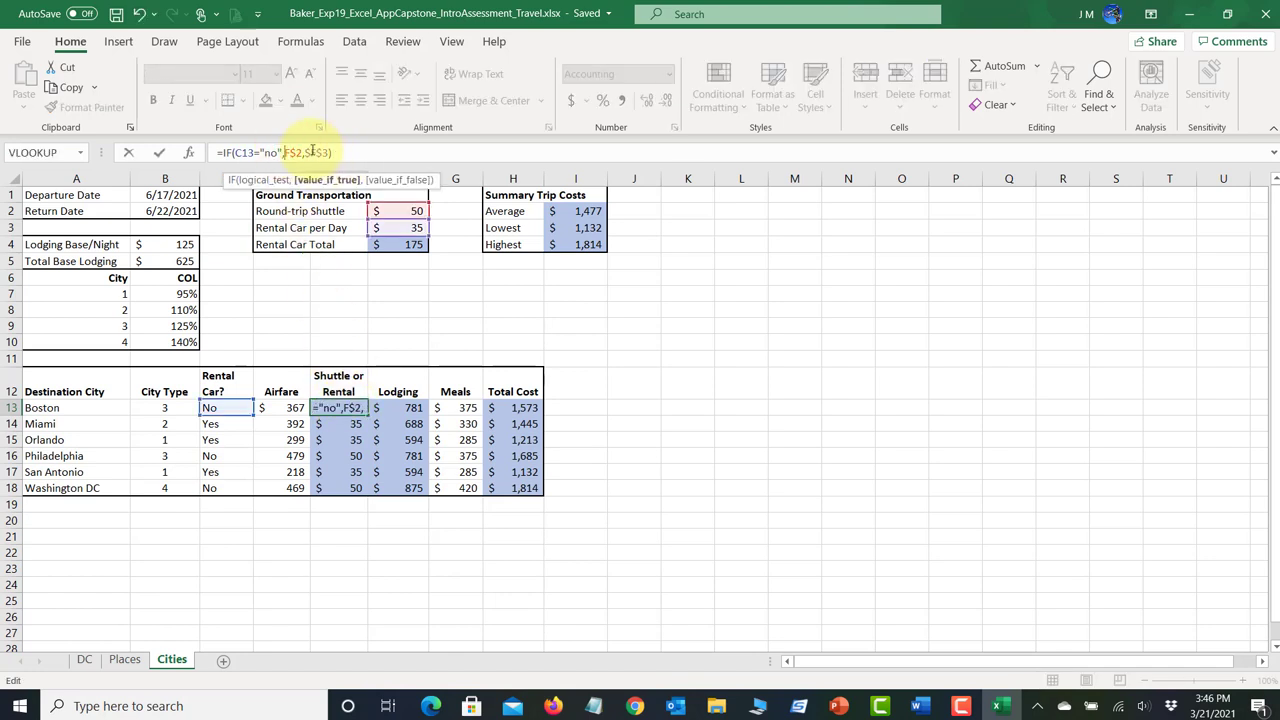
pyautogui.click(308, 149)
pyautogui.press('BackSpace')
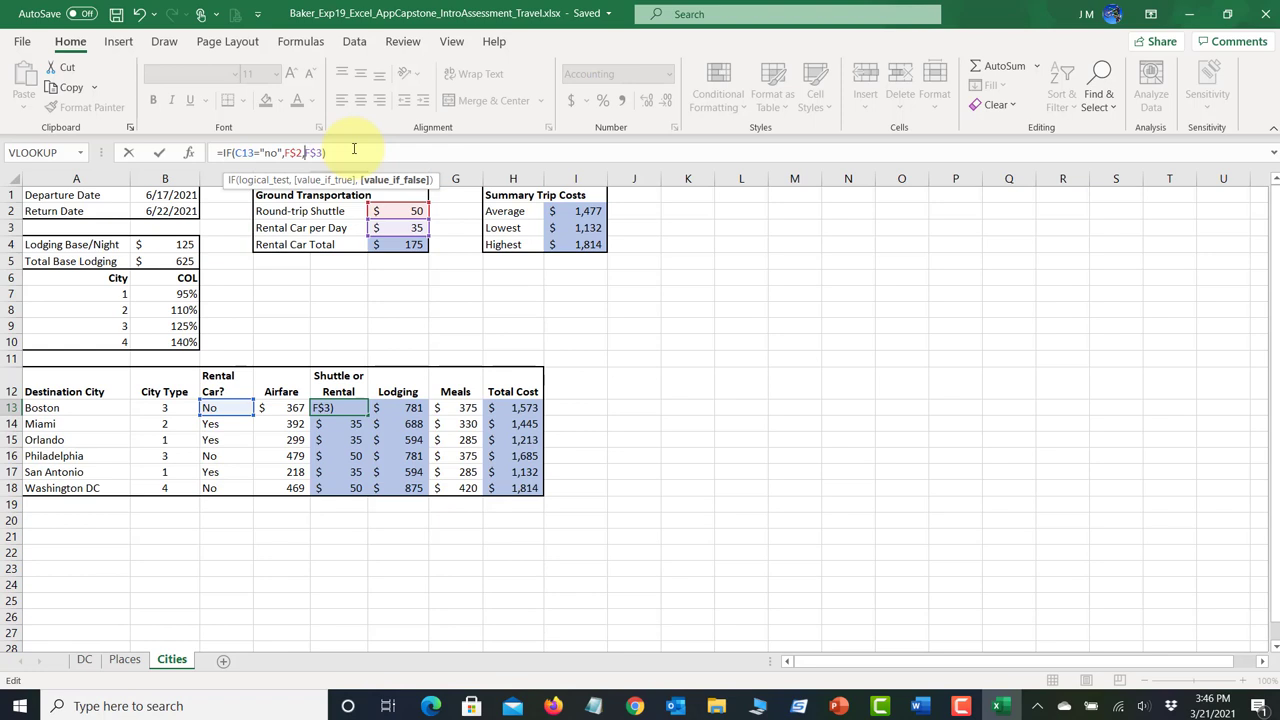
pyautogui.press('Return')
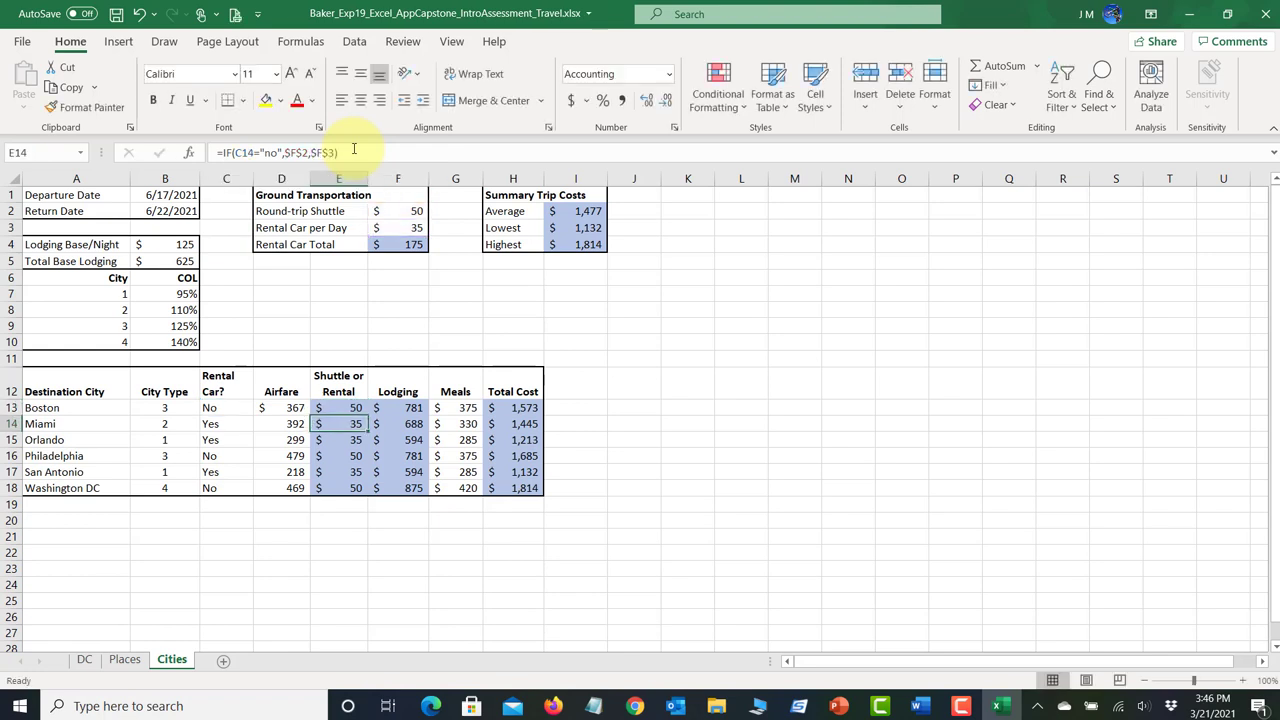
# Step: Copy the IF function from E13 to range E14:E18 as formulas only and save the workbook
pyautogui.click(354, 408)
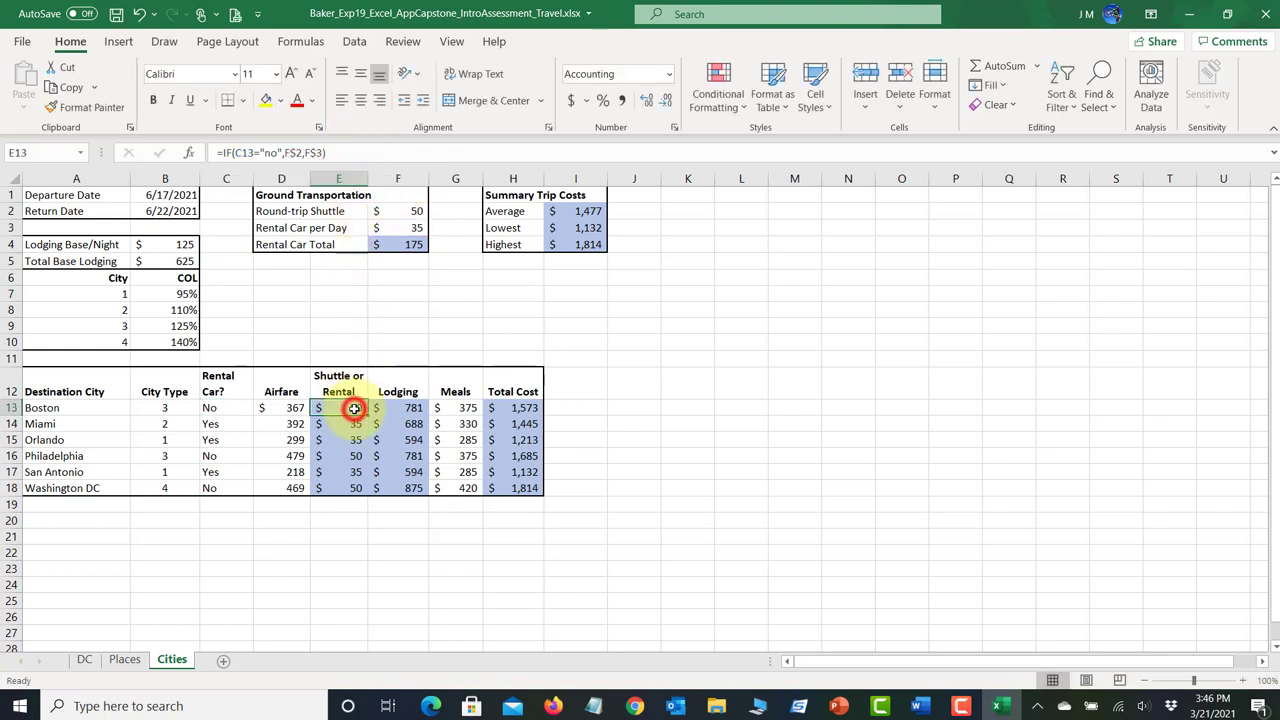
pyautogui.click(67, 90)
pyautogui.moveTo(348, 424); pyautogui.dragTo(351, 488)
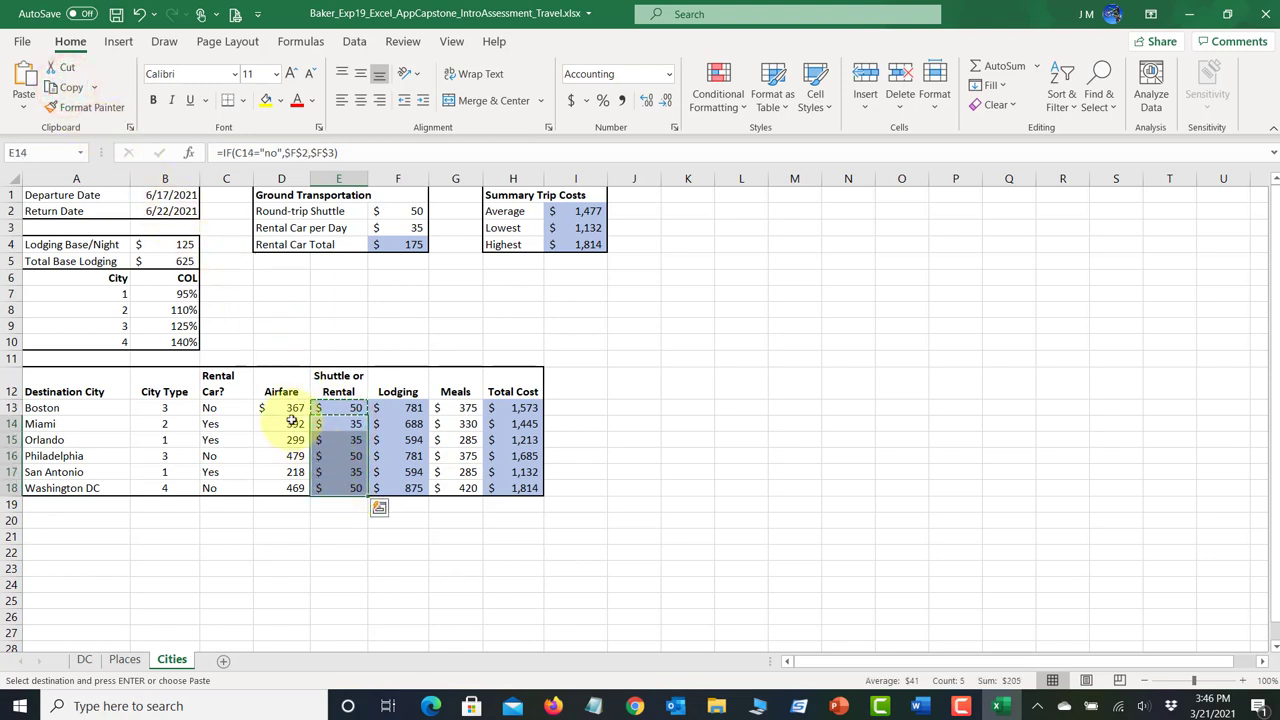
pyautogui.click(23, 106)
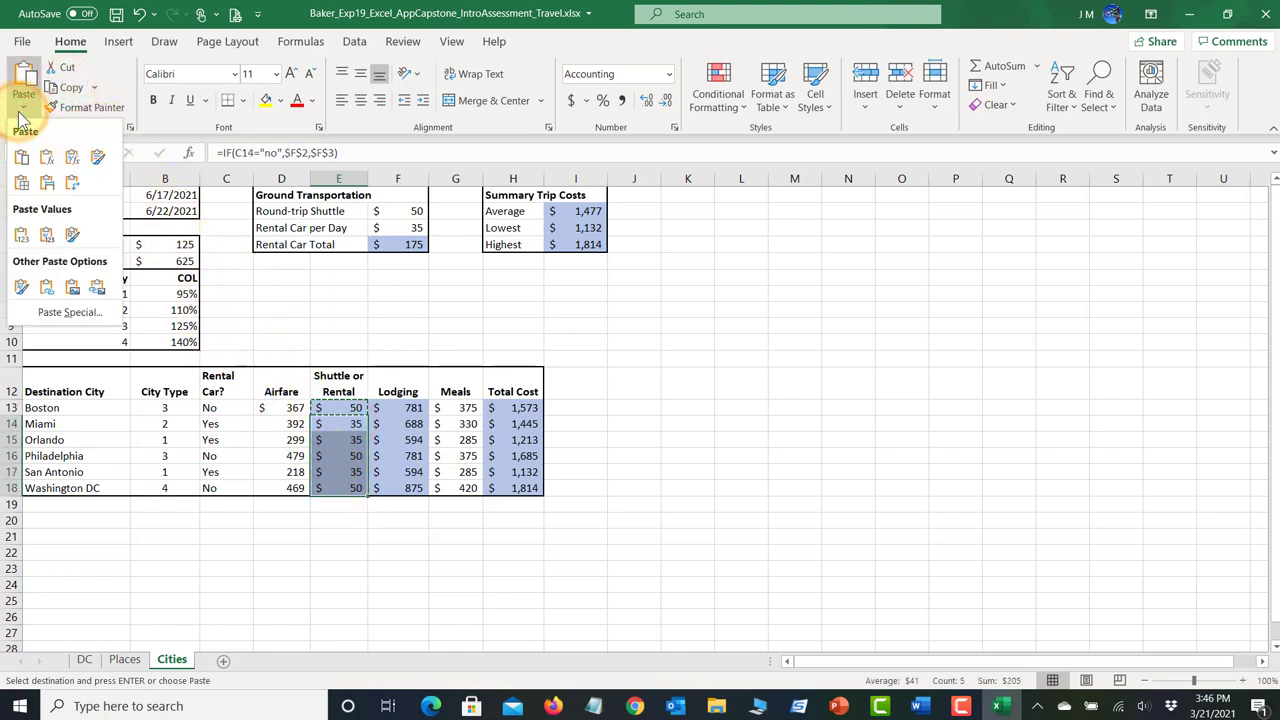
pyautogui.click(46, 157)
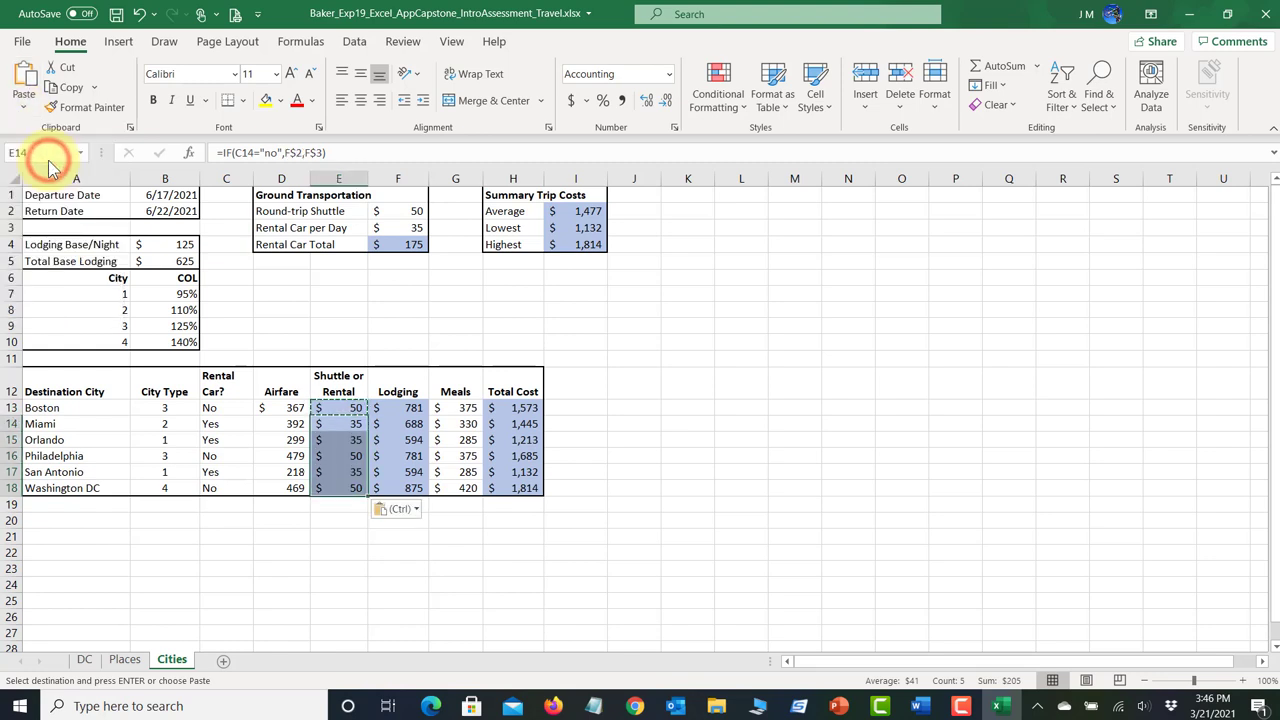
pyautogui.click(115, 14)
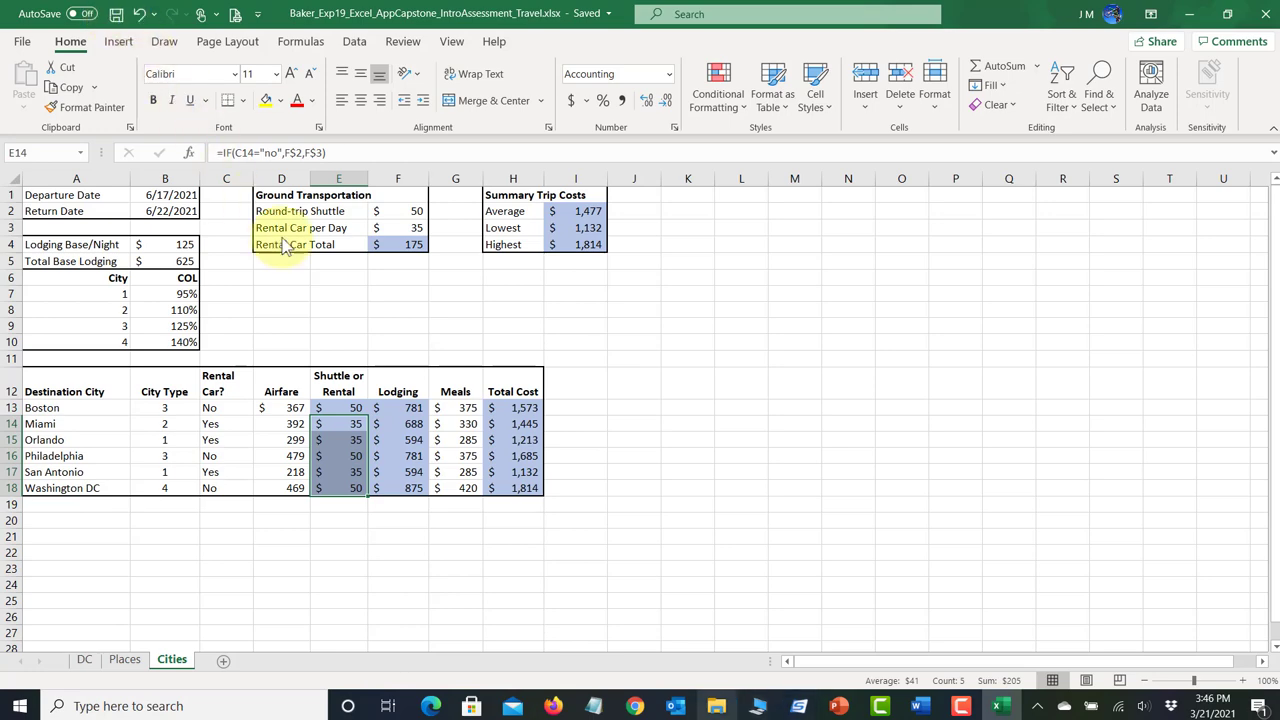
# Step: Switch to Chrome and review the score card feedback on the IF formulas in the Cities sheet's column E
pyautogui.click(634, 706)
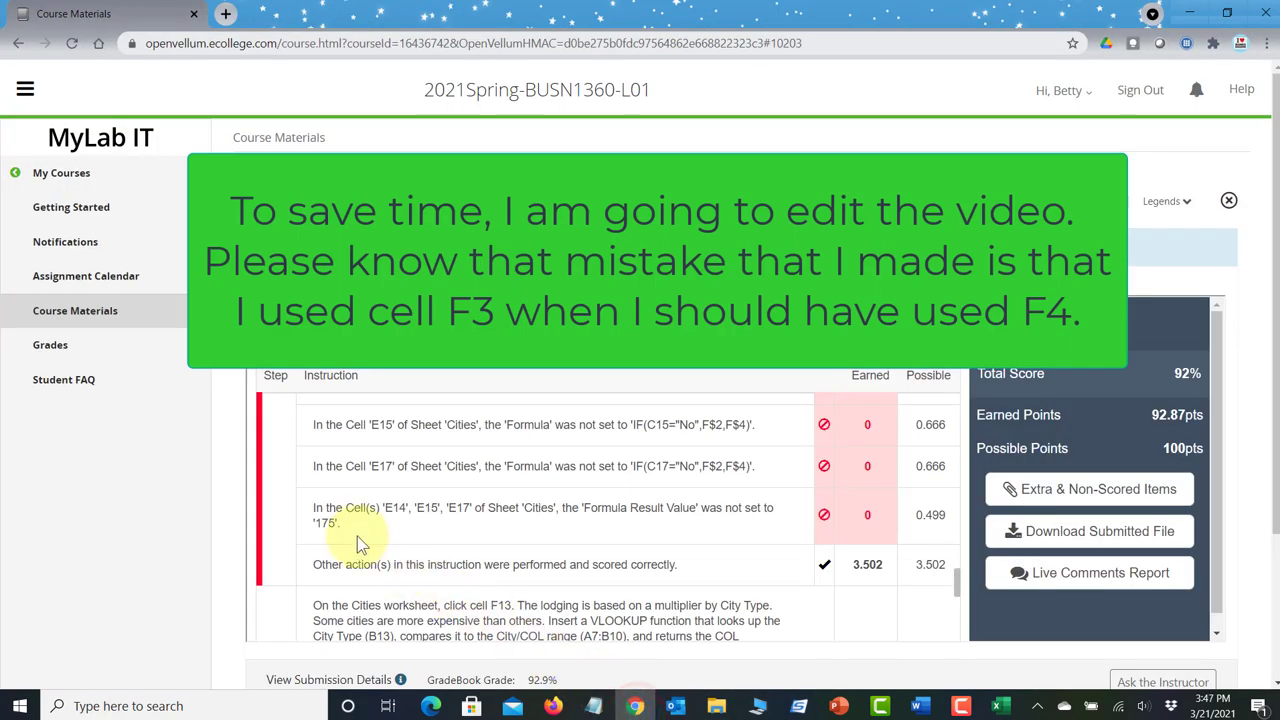
pyautogui.scroll(1, 357, 536)
pyautogui.scroll(-1, 357, 536)
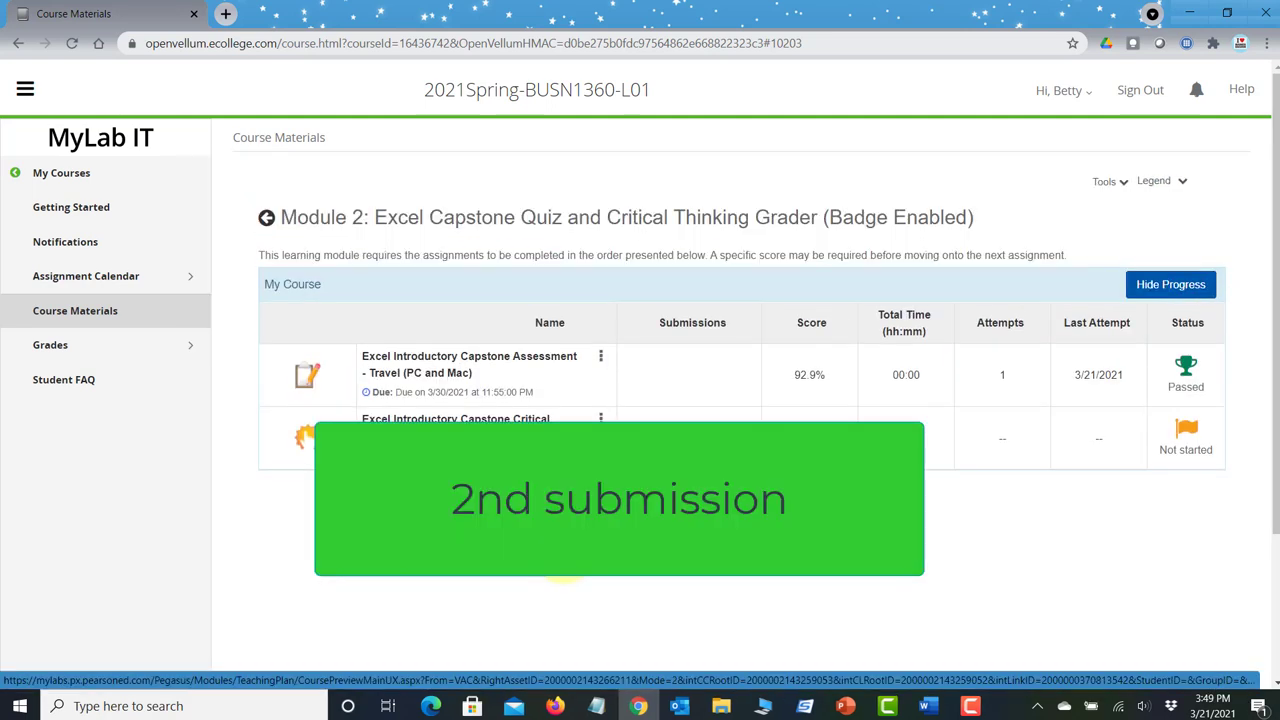
# Step: Open the Excel Introductory Capstone Assessment - Travel, upload the revised Travel workbook from the Excel-Capstone folder and submit it for grading
pyautogui.click(513, 368)
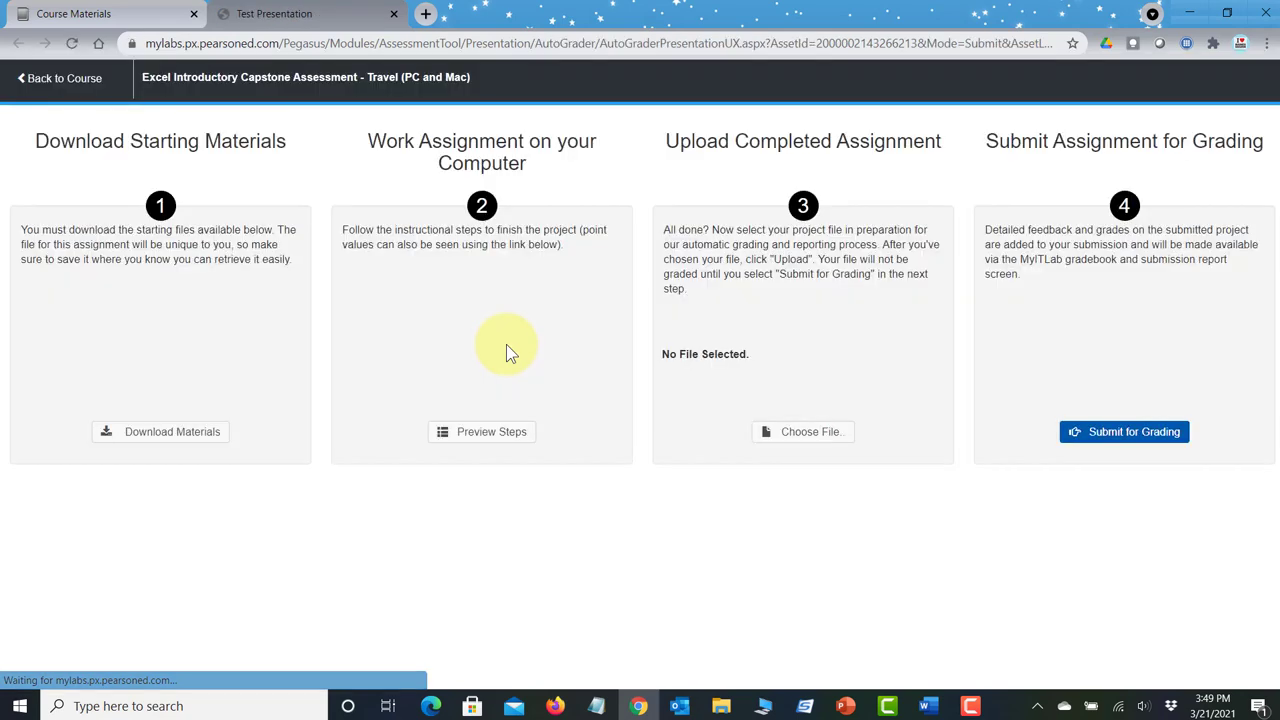
pyautogui.click(824, 438)
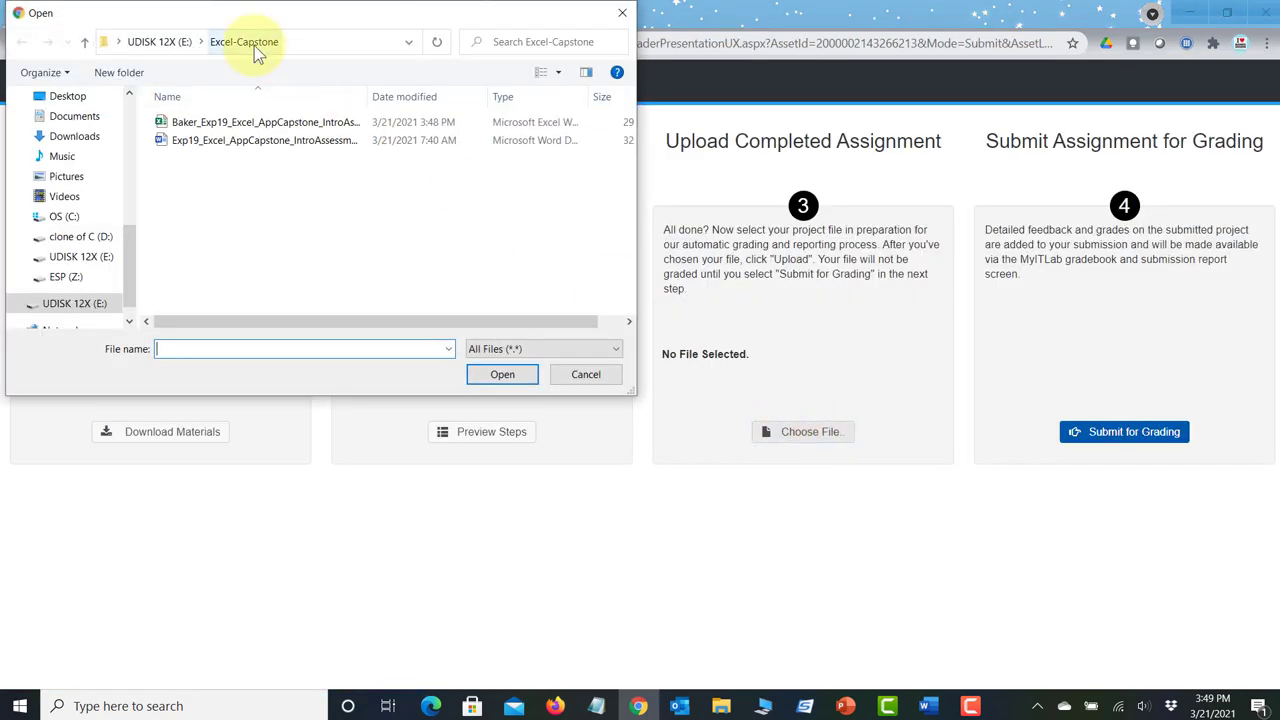
pyautogui.click(283, 128)
pyautogui.click(508, 378)
pyautogui.click(751, 433)
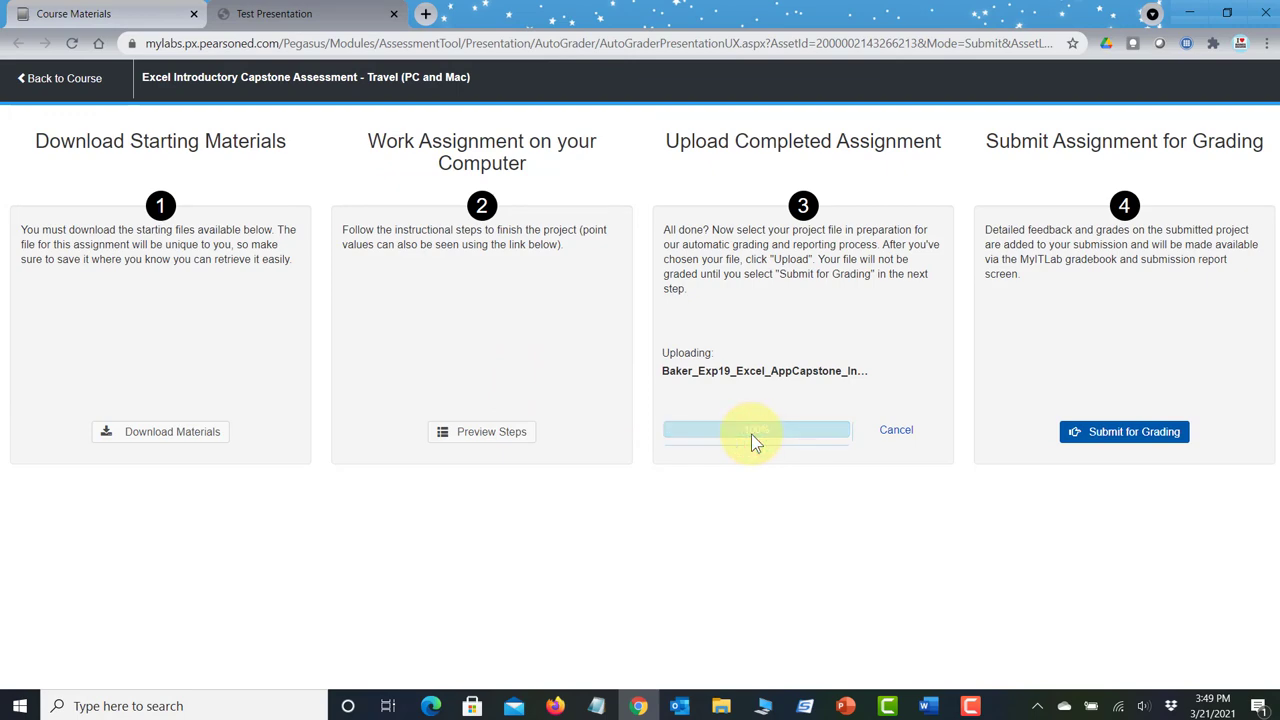
pyautogui.click(1120, 436)
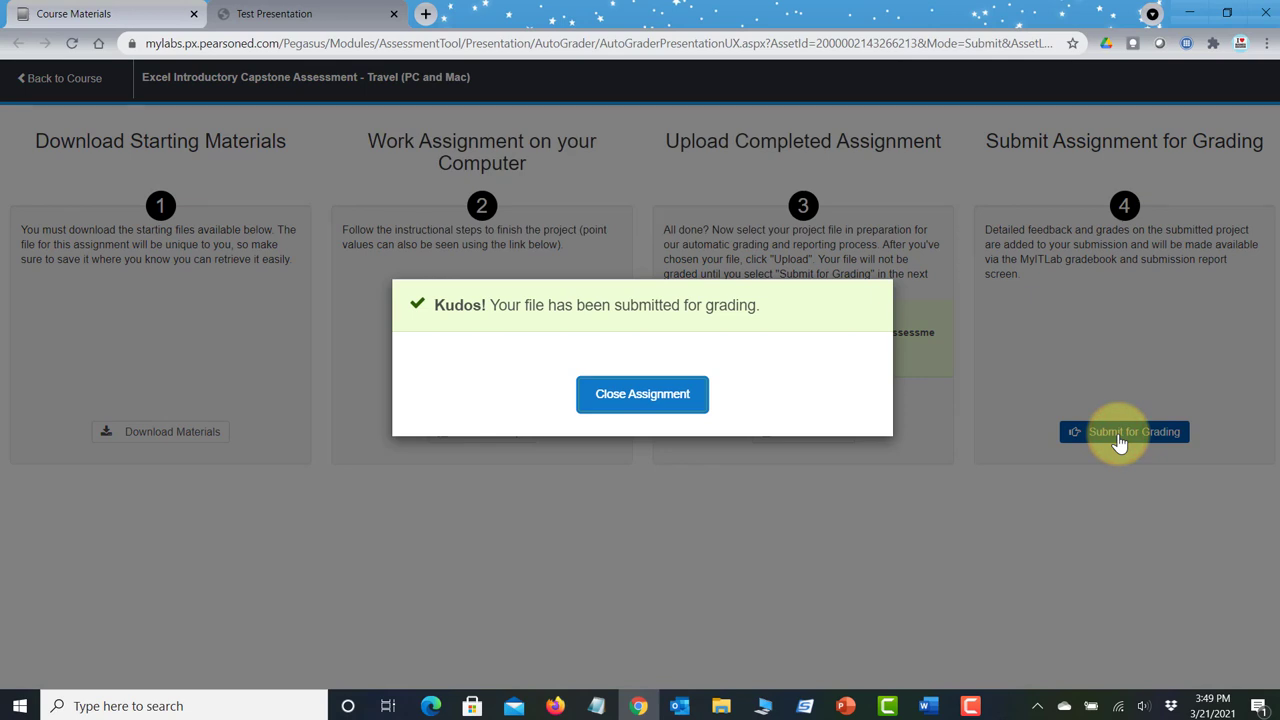
# Step: Close the submitted assignment and the Test Presentation tab, and reload the Course Materials page
pyautogui.click(641, 395)
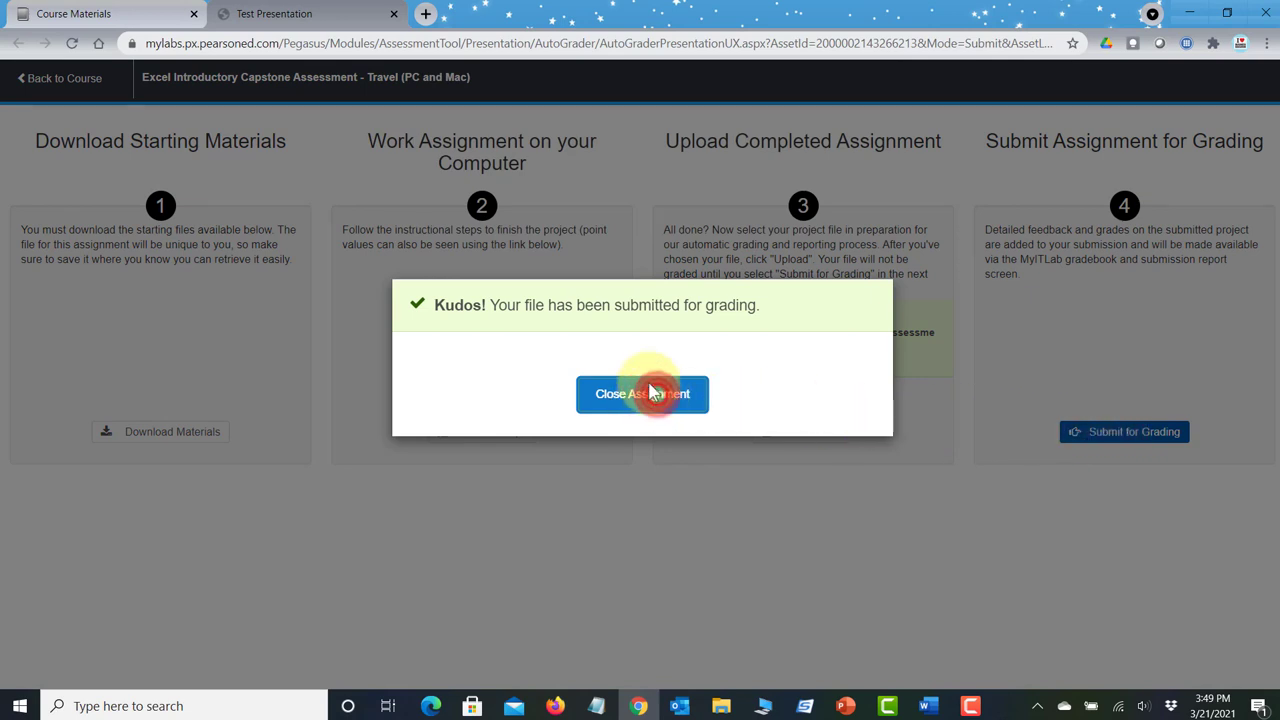
pyautogui.click(394, 14)
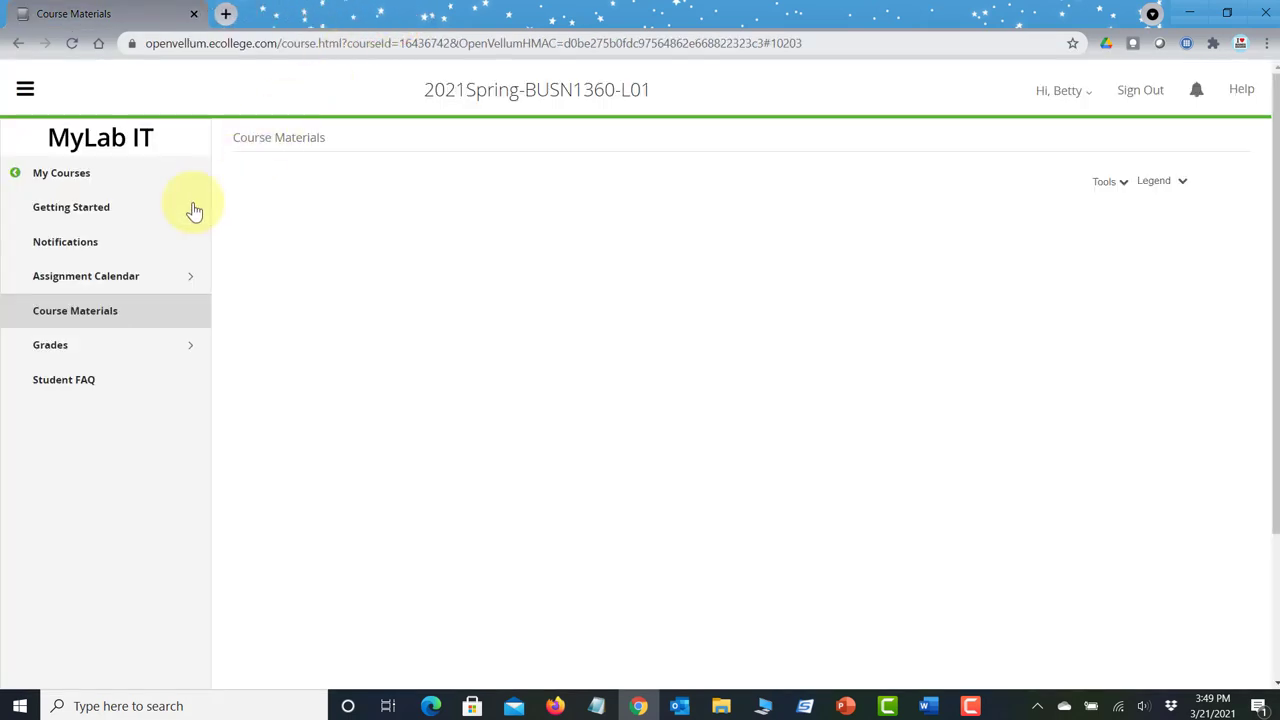
pyautogui.click(75, 318)
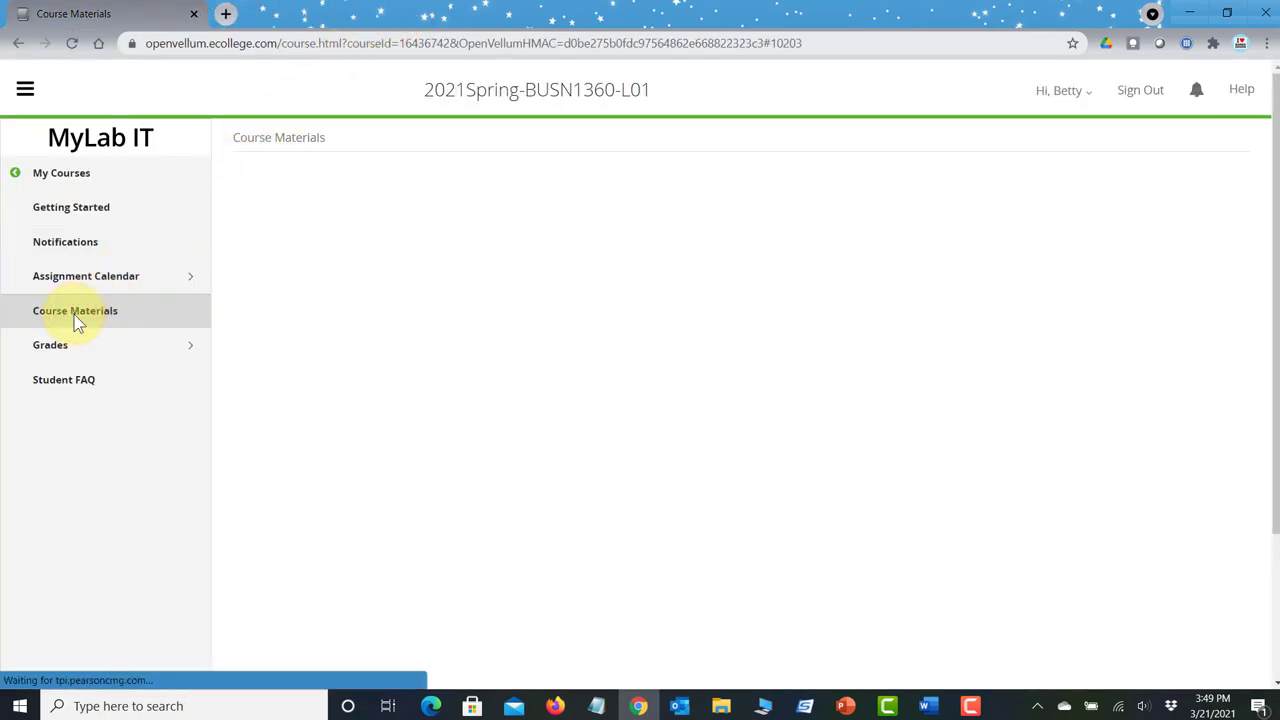
pyautogui.click(137, 320)
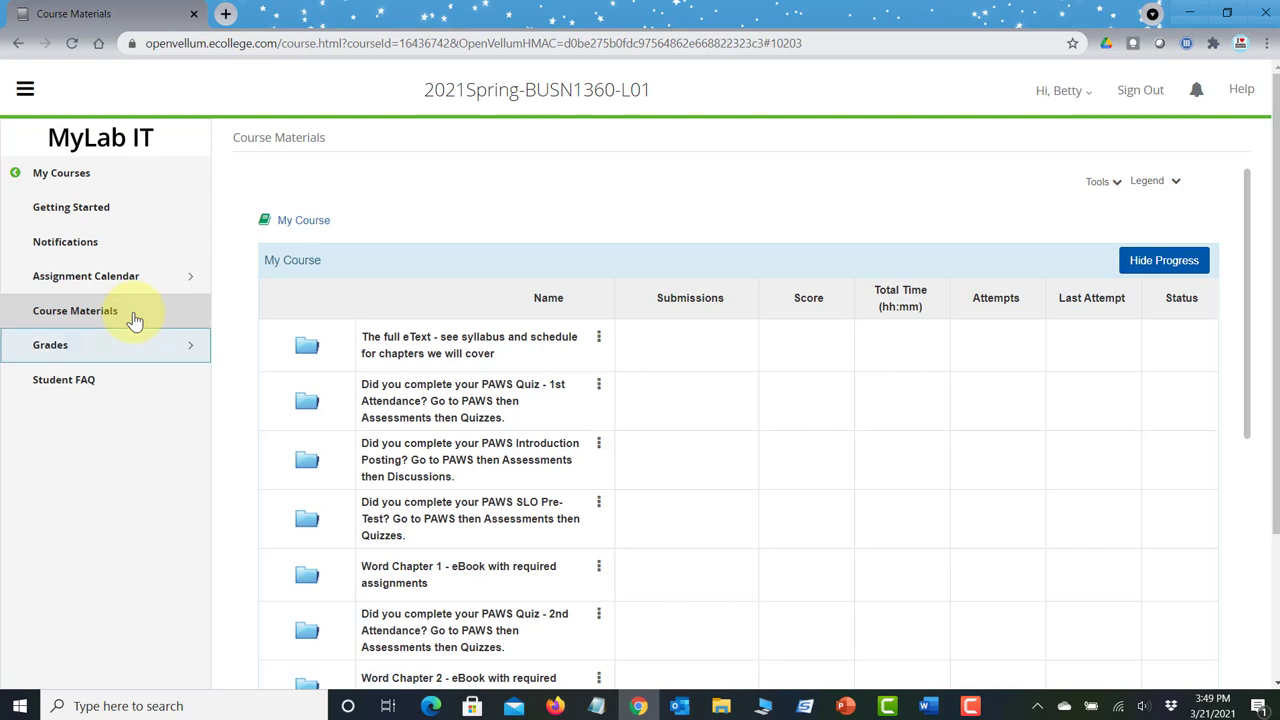
# Step: Open Grades and view the grades of the Module 2: Excel Capstone Quiz and Critical Thinking Grader
pyautogui.click(103, 350)
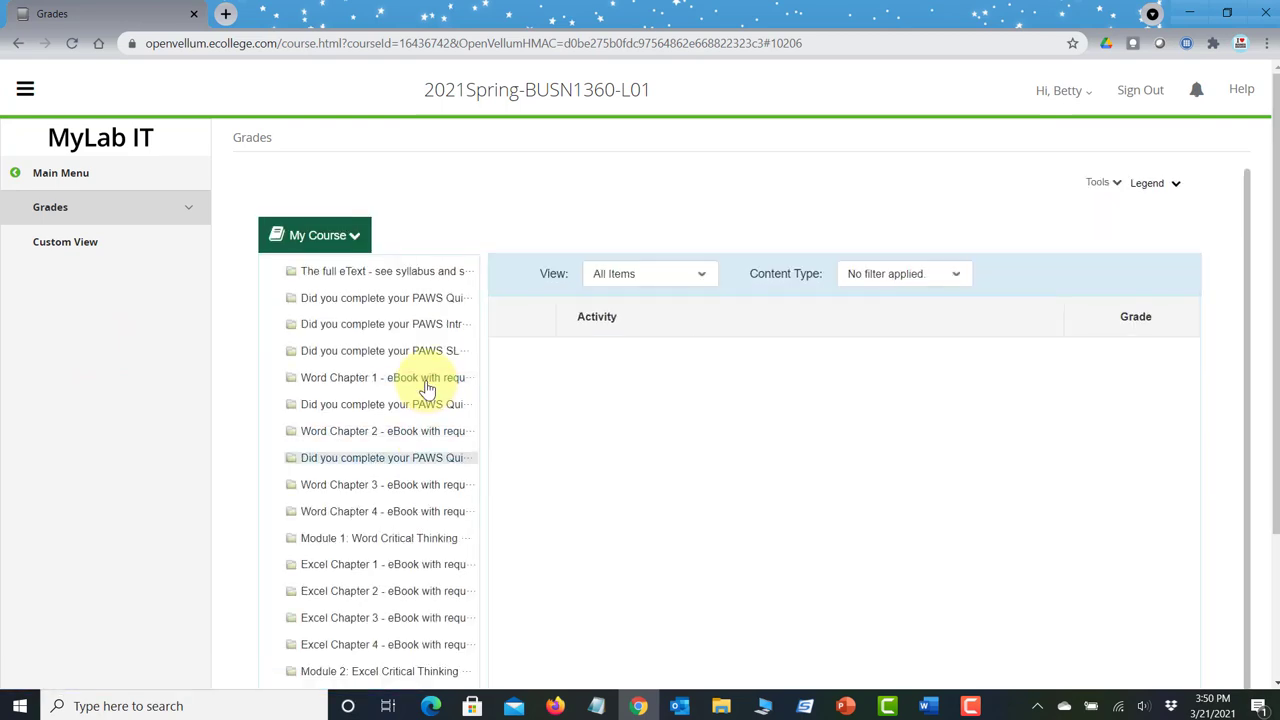
pyautogui.scroll(-1, 426, 381)
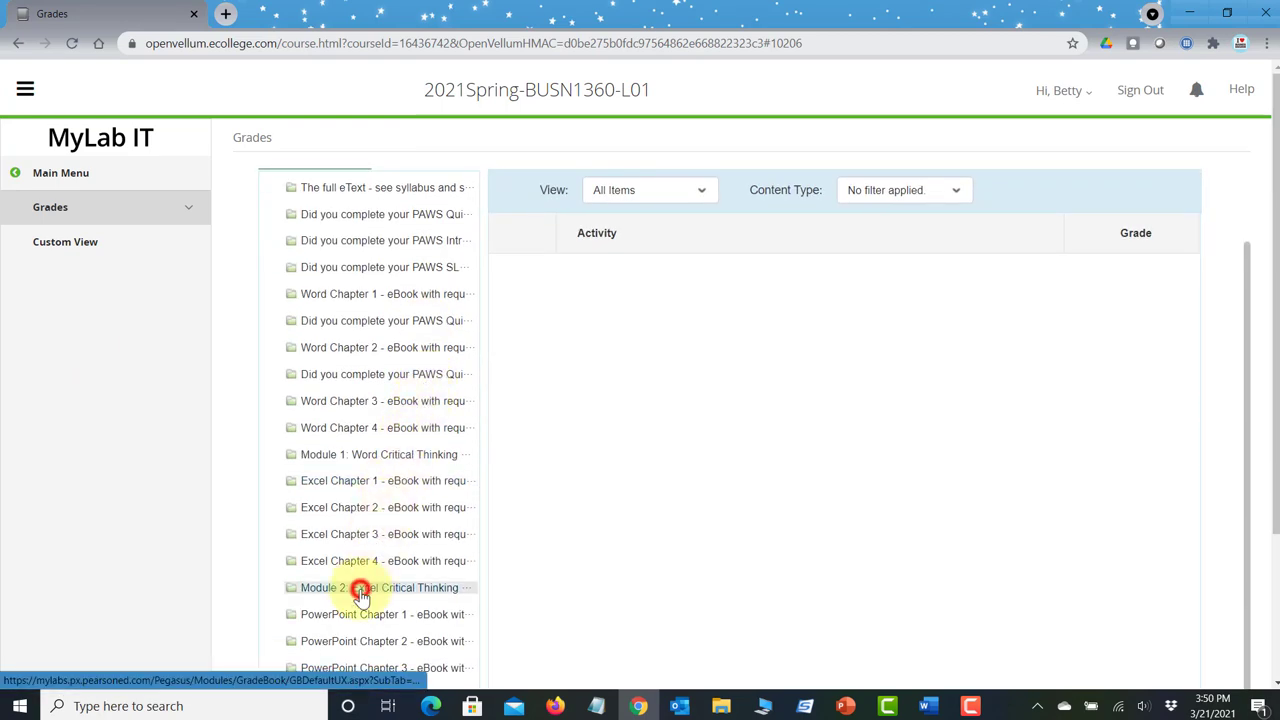
pyautogui.scroll(-1, 360, 590)
pyautogui.click(348, 490)
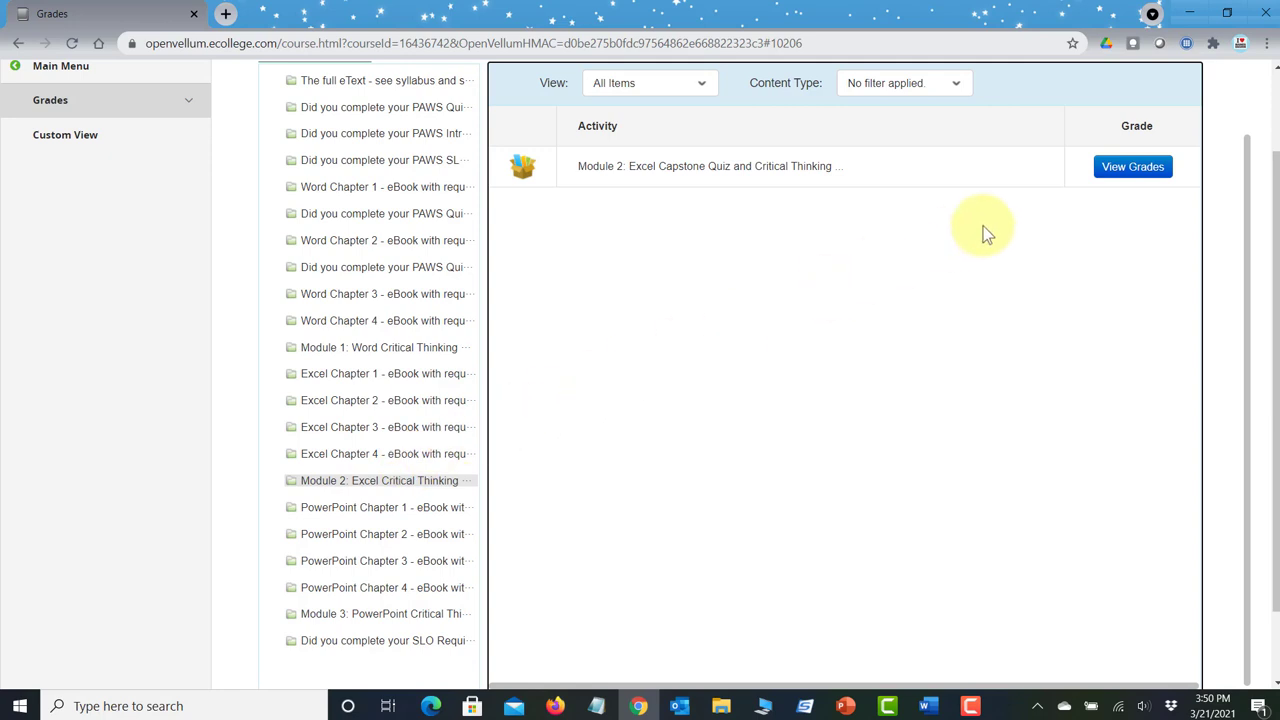
pyautogui.click(1128, 166)
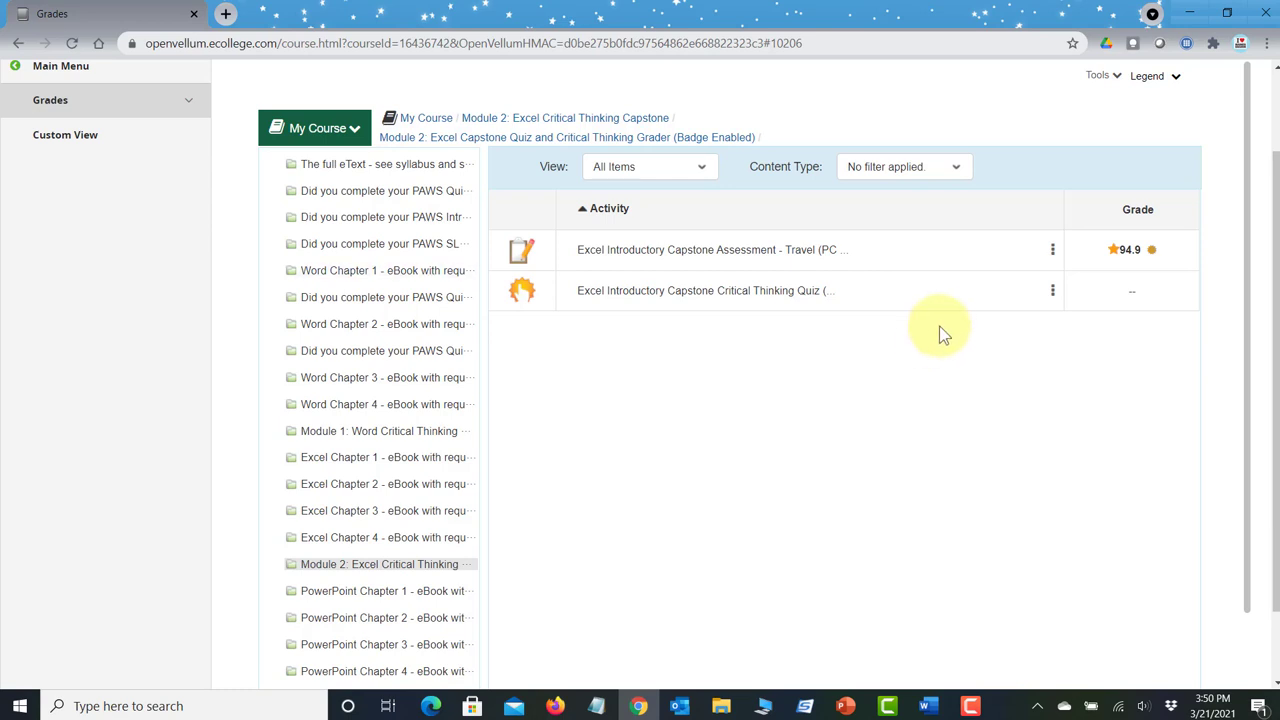
# Step: View the submissions of the Excel Introductory Capstone Assessment - Travel and open Submission 2/2
pyautogui.click(1053, 252)
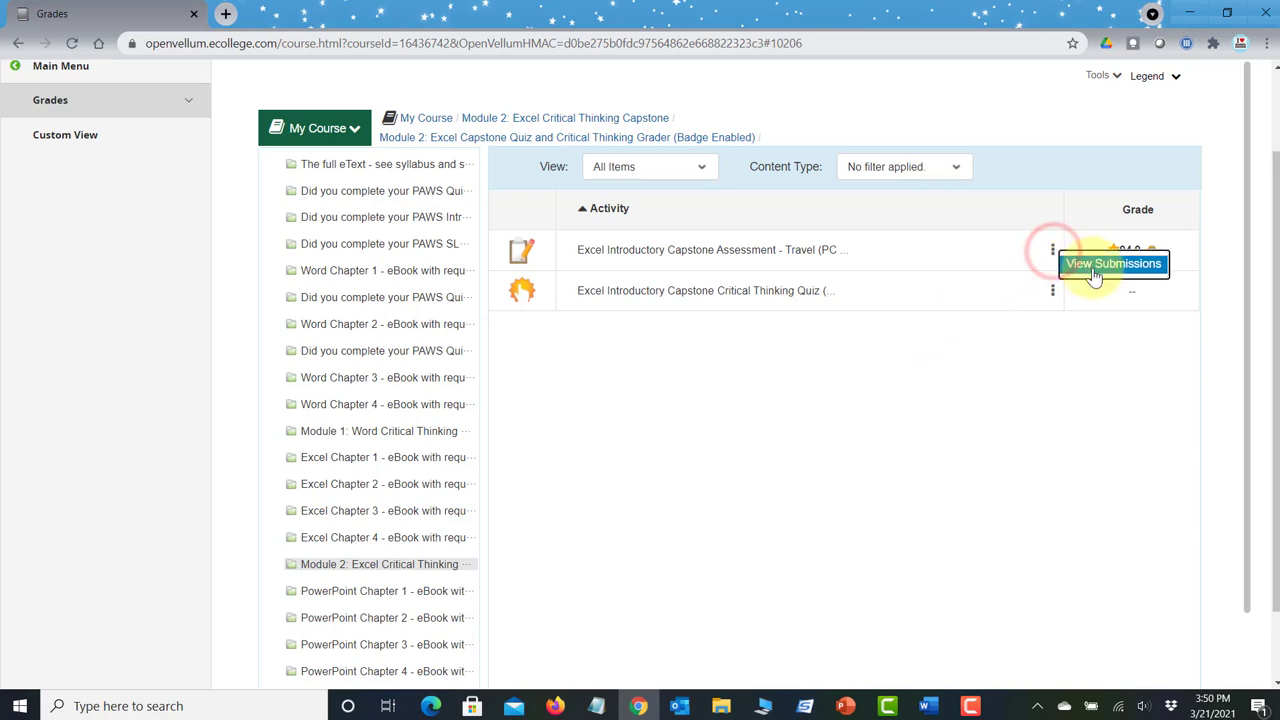
pyautogui.click(1093, 268)
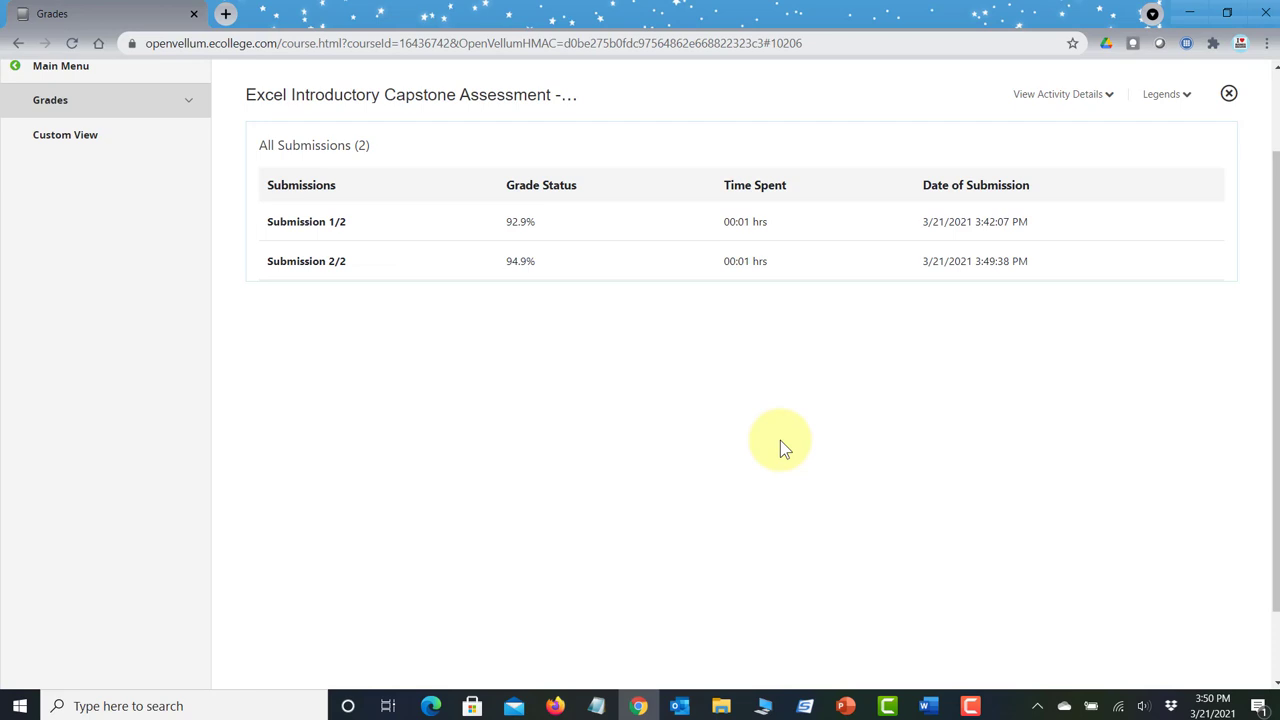
pyautogui.click(301, 262)
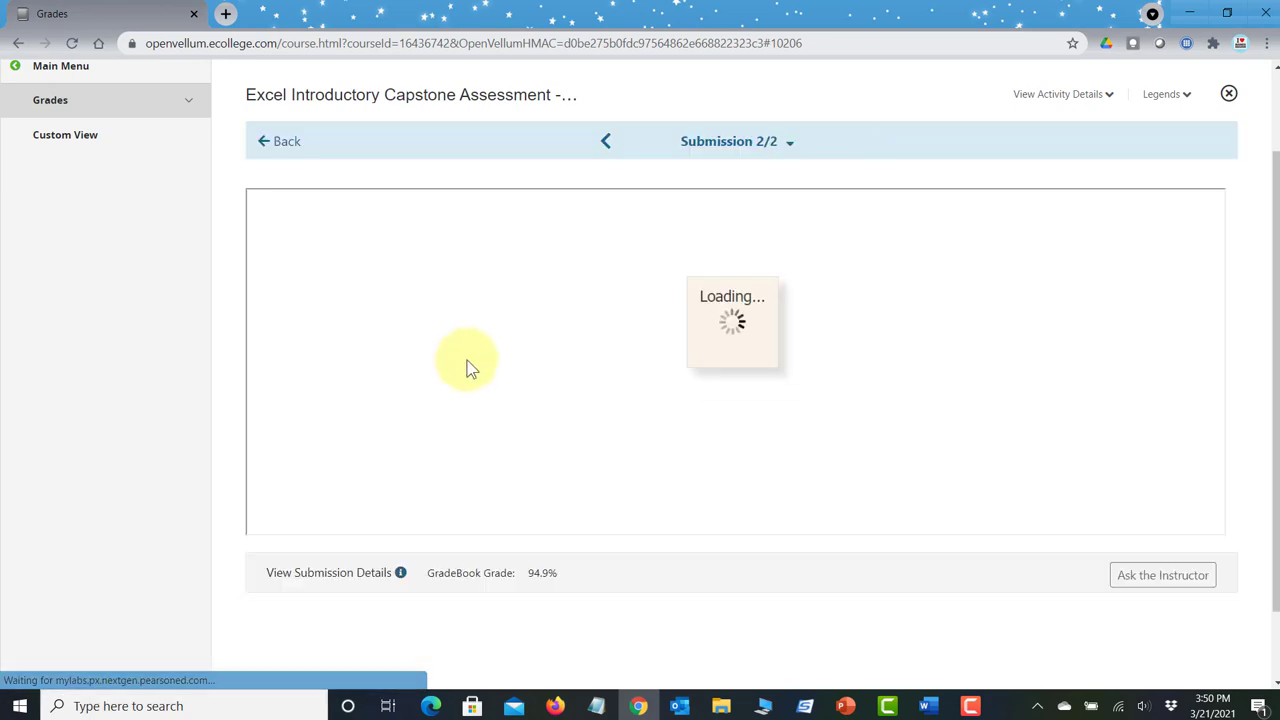
# Step: Review the Score Card Detail of Submission 2/2 from the first instruction down to the step 21 feedback on the IF function
pyautogui.scroll(1, 466, 366)
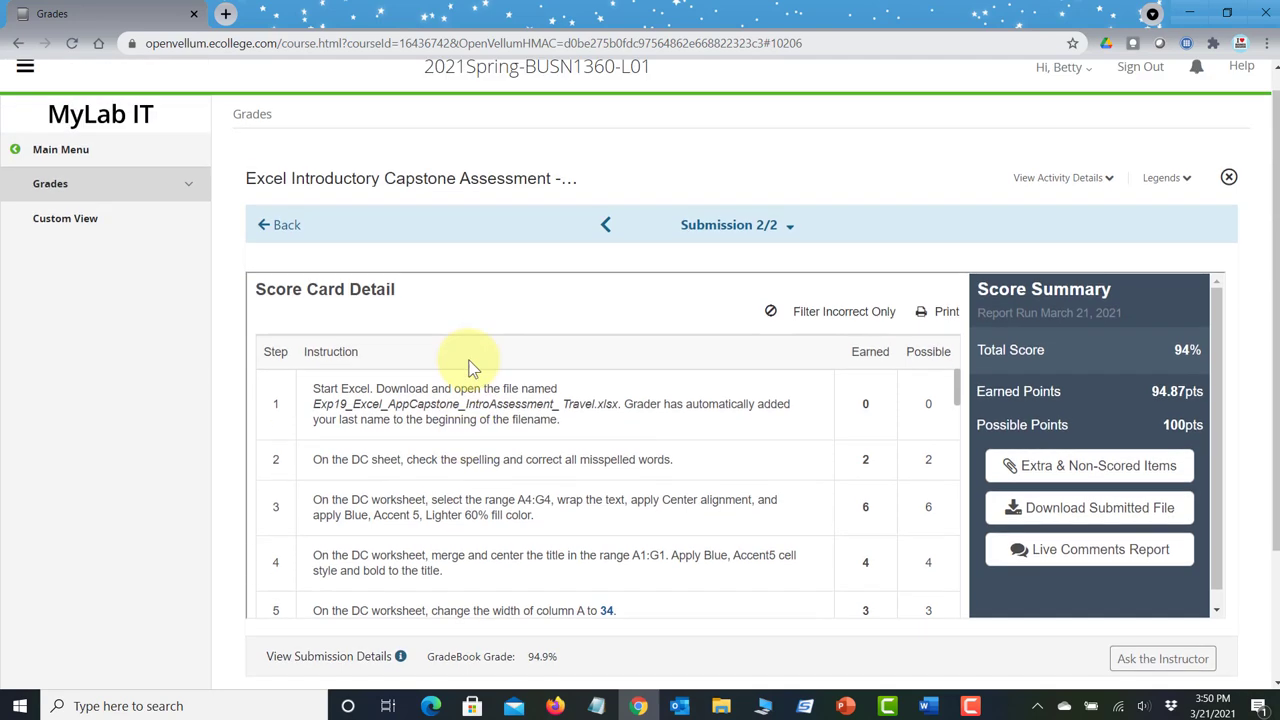
pyautogui.moveTo(1275, 372); pyautogui.dragTo(1223, 457)
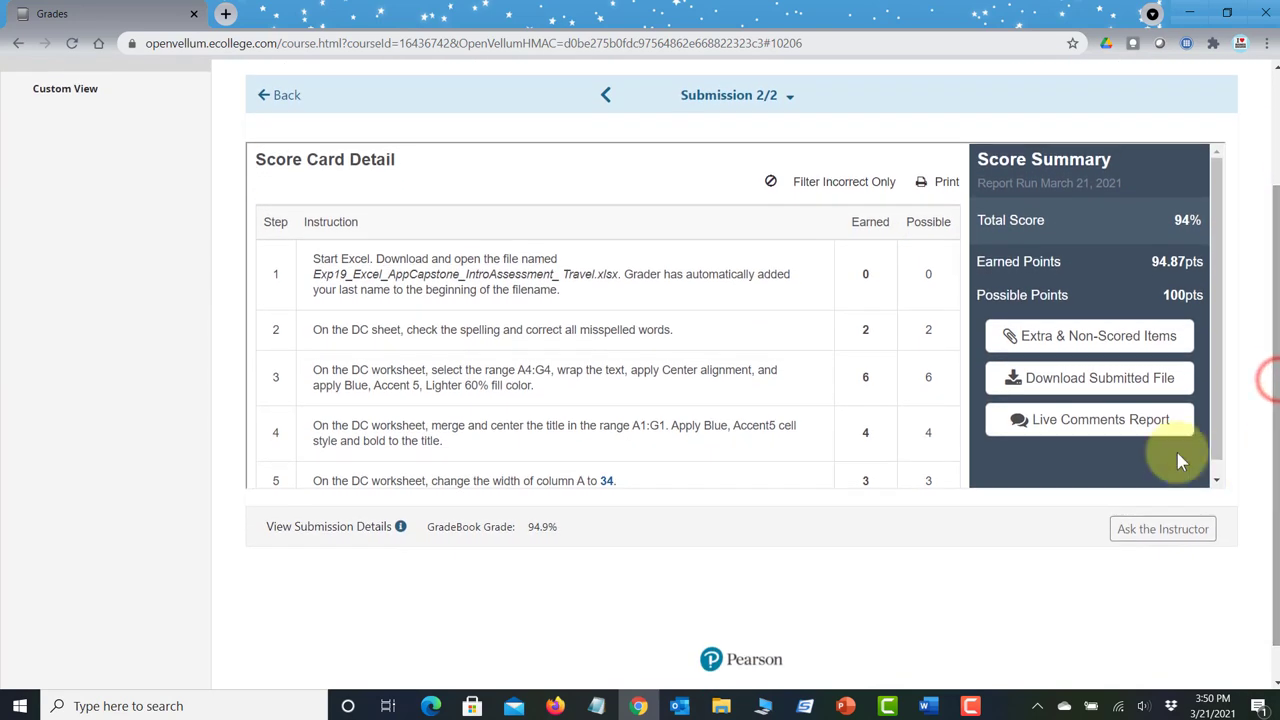
pyautogui.scroll(-3, 579, 333)
pyautogui.scroll(-2, 579, 333)
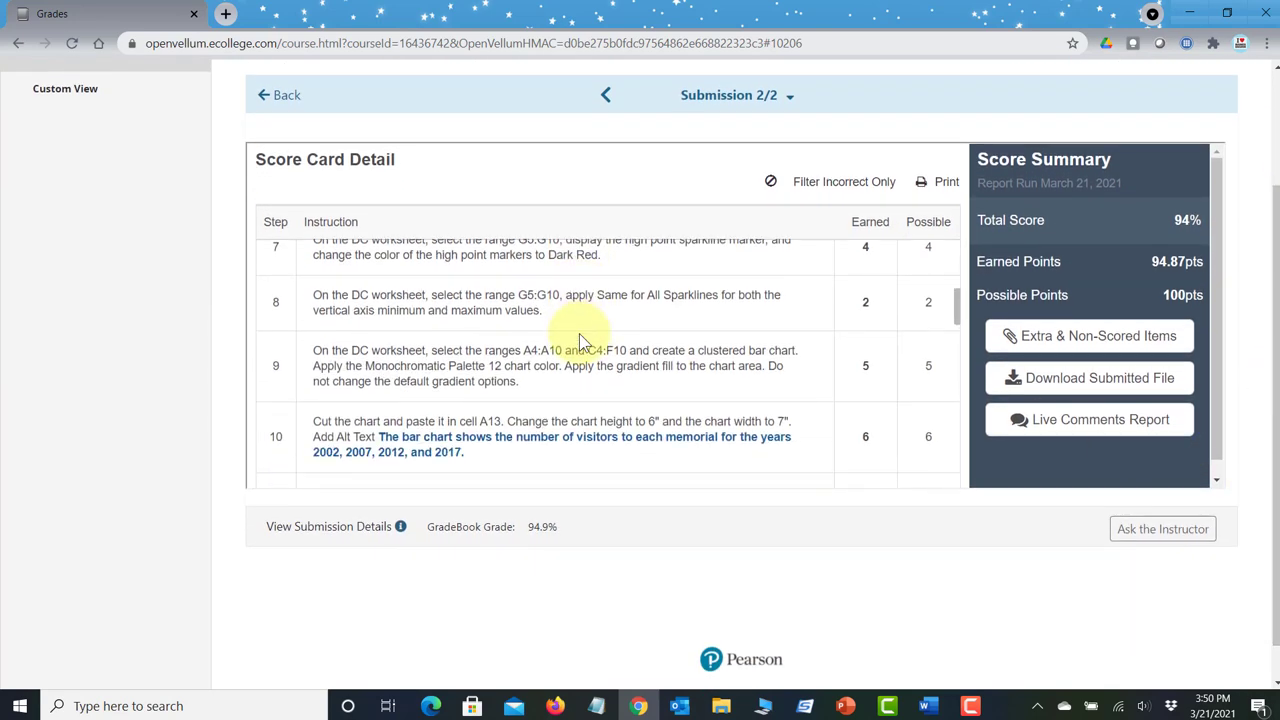
pyautogui.scroll(4, 579, 333)
pyautogui.scroll(3, 579, 333)
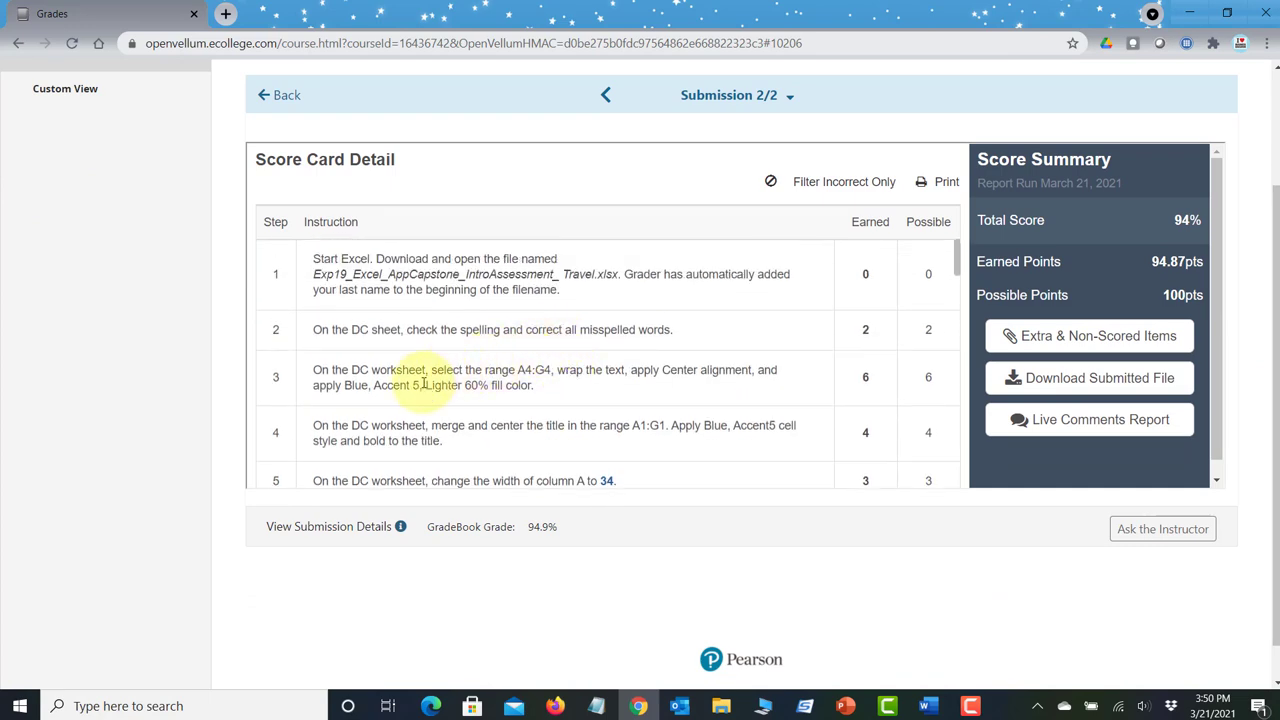
pyautogui.moveTo(424, 384); pyautogui.dragTo(486, 385)
pyautogui.click(486, 385)
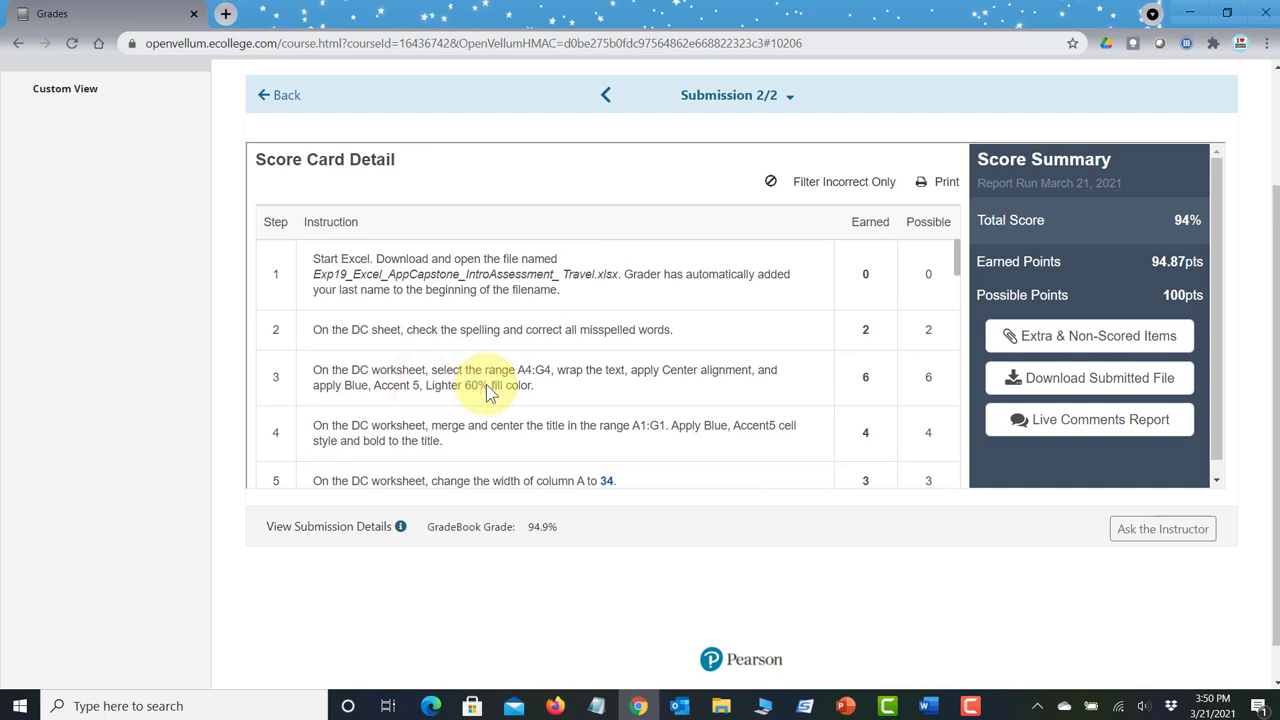
pyautogui.doubleClick(476, 385)
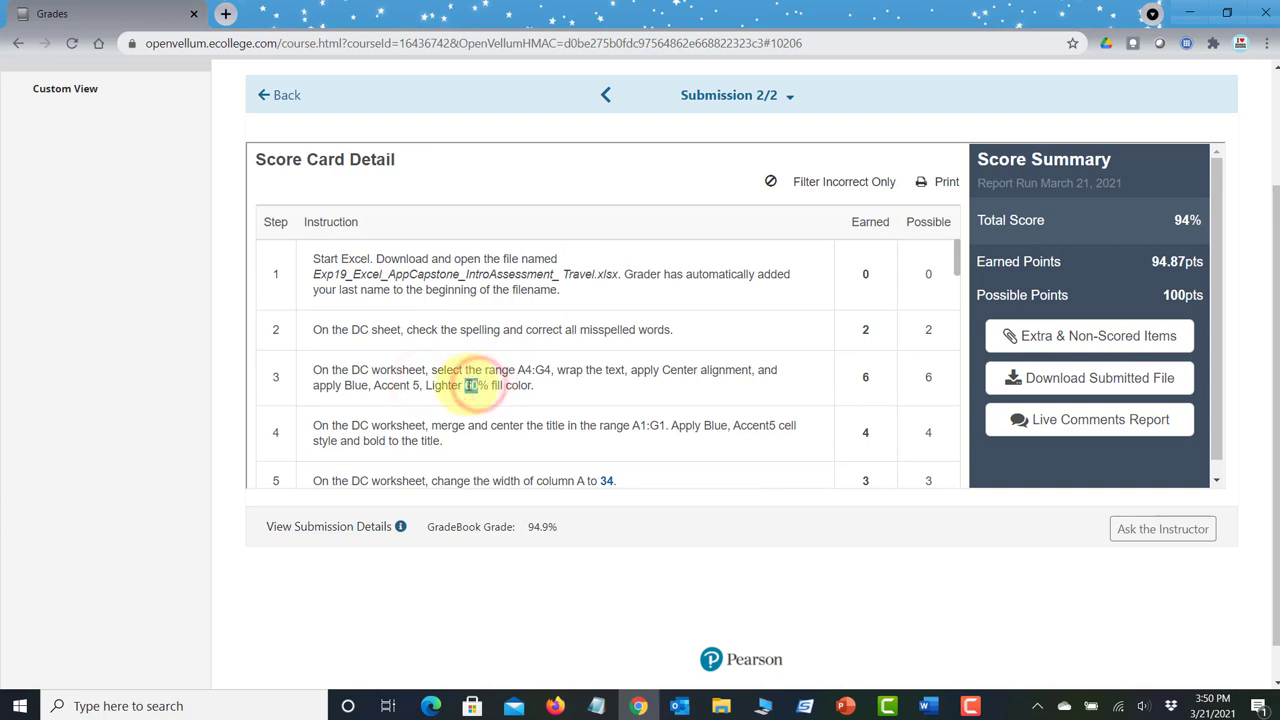
pyautogui.scroll(-3, 472, 385)
pyautogui.scroll(-5, 468, 385)
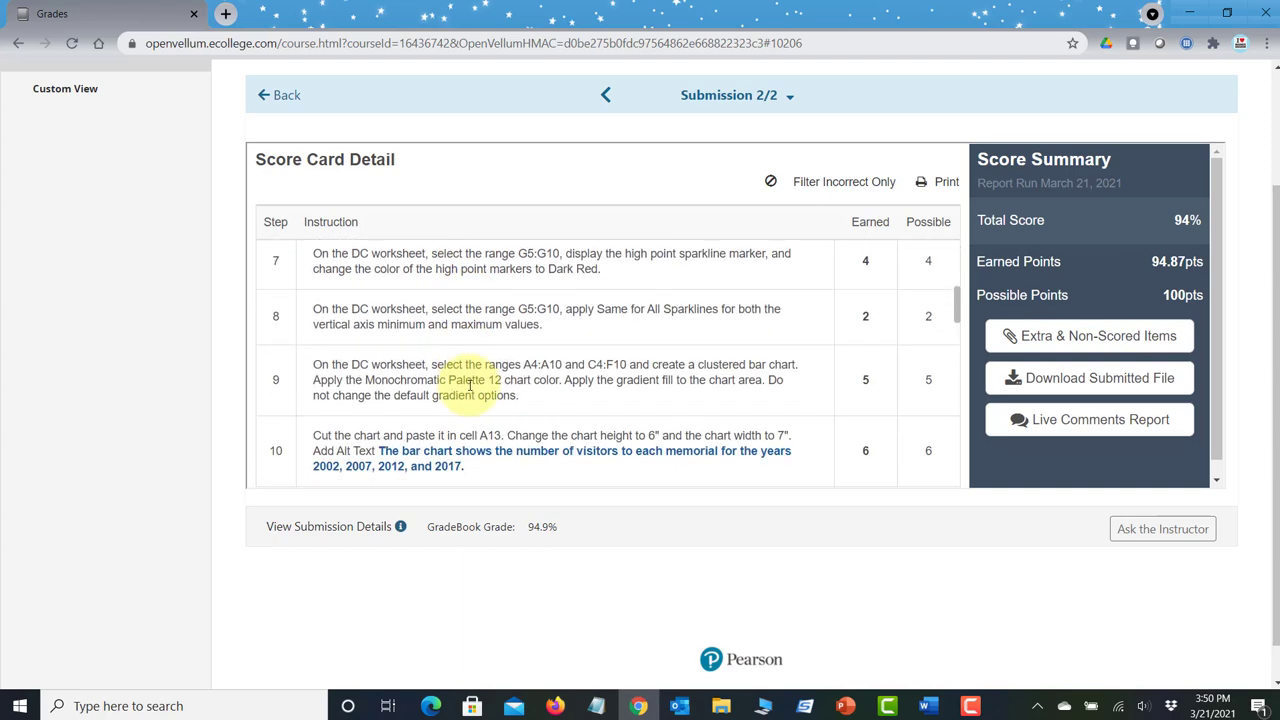
pyautogui.scroll(-4, 469, 388)
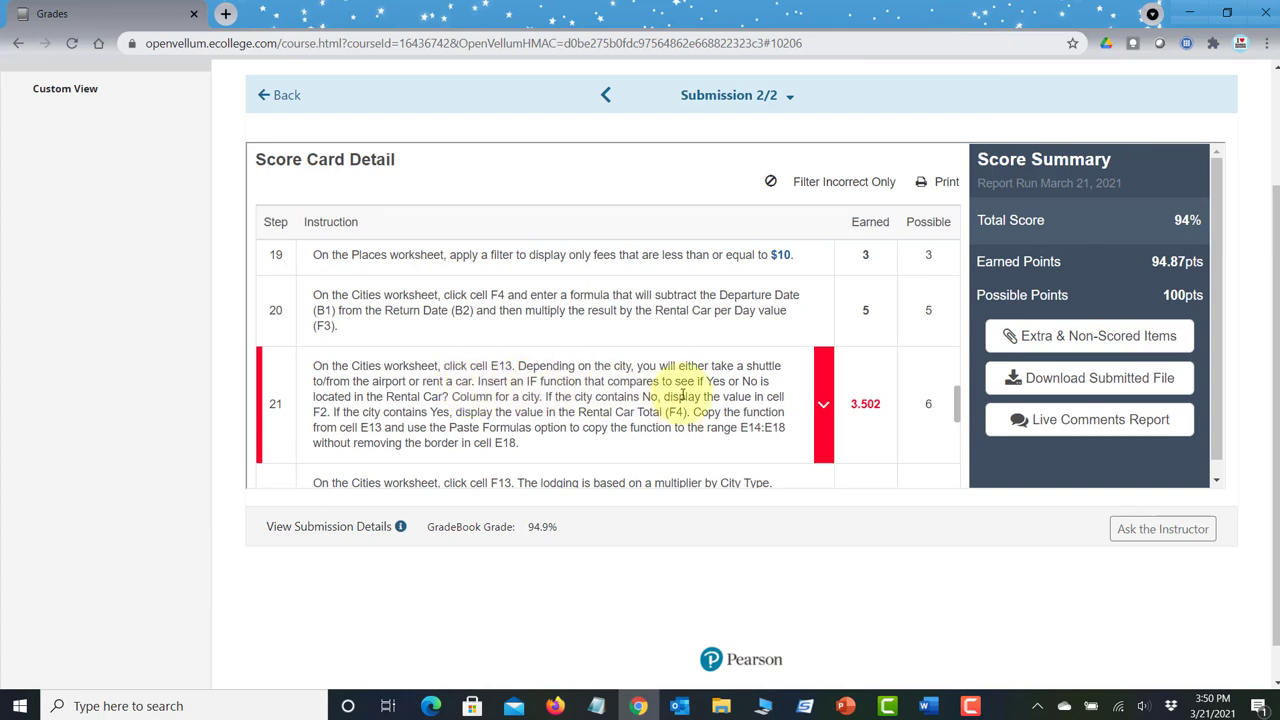
pyautogui.scroll(-1, 682, 396)
# Step: Switch to the Excel-Capstone folder, open the Travel workbook in Excel and select cell E13 on the Cities sheet
pyautogui.hotkey('alt', 'Tab')
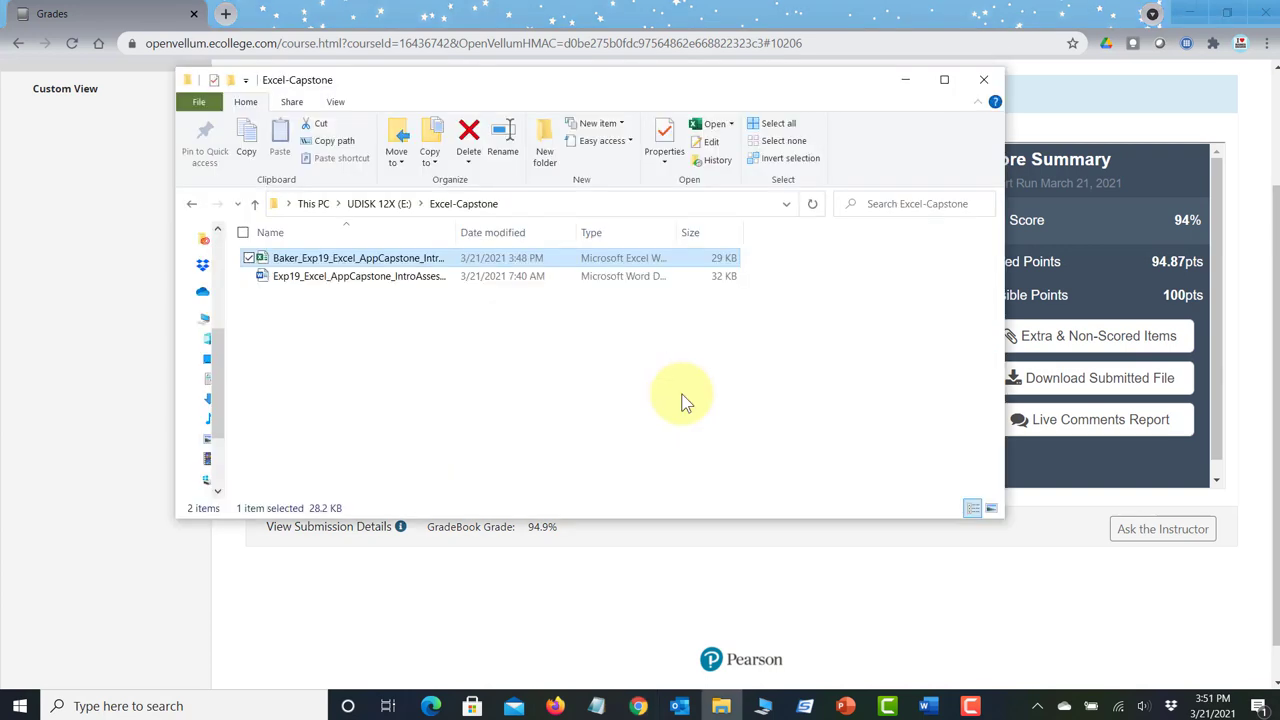
pyautogui.press('Return')
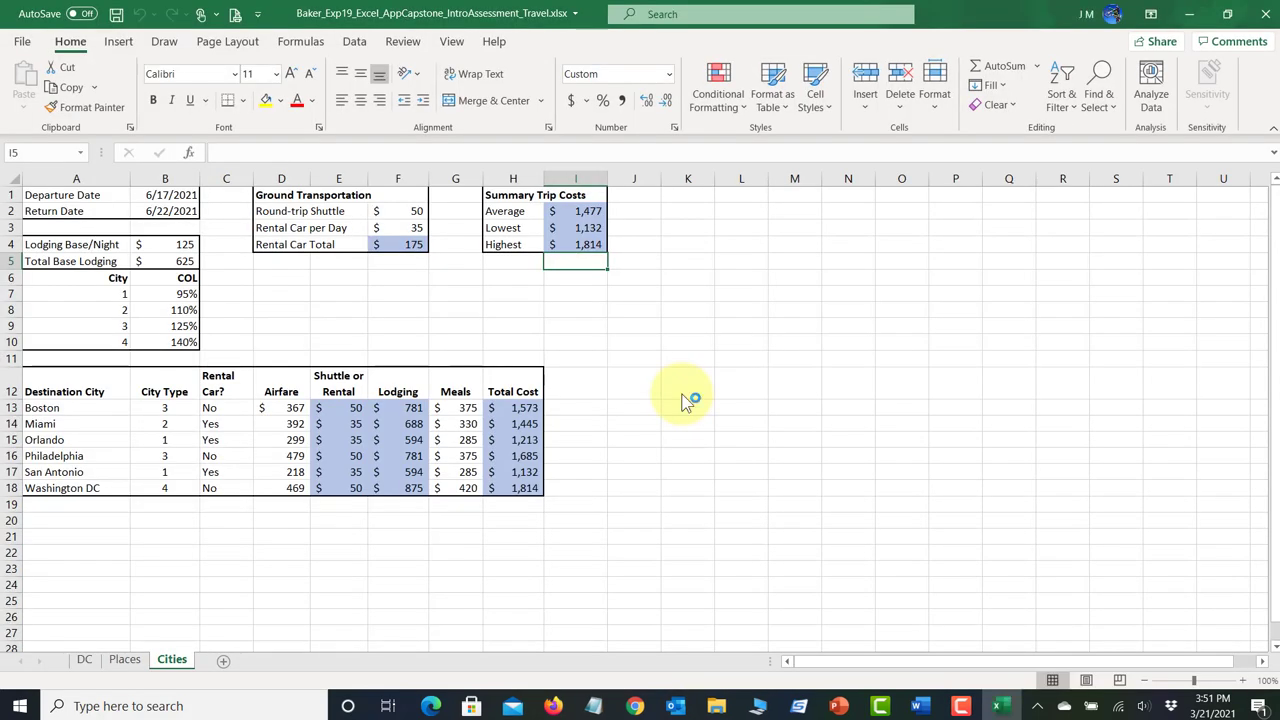
pyautogui.click(340, 406)
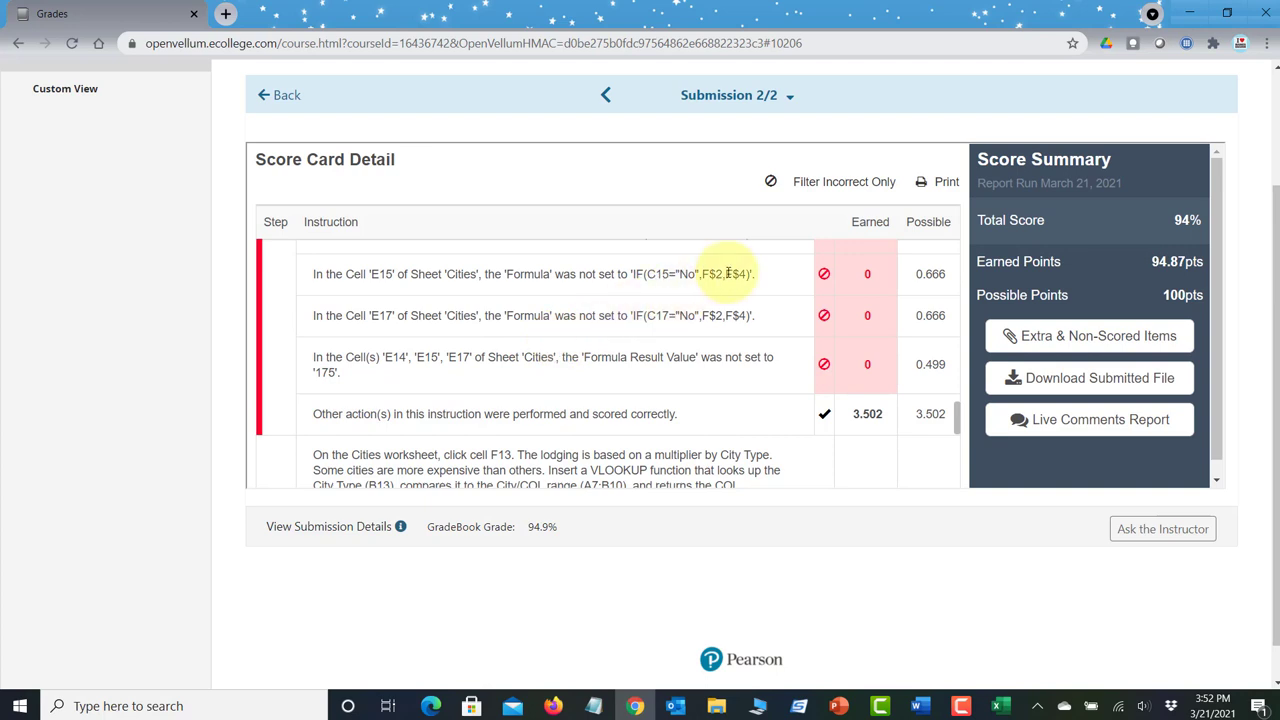
# Step: In Chrome, check the score card's expected IF formulas for cells E14, E15 and E17 of the Cities sheet
pyautogui.doubleClick(728, 273)
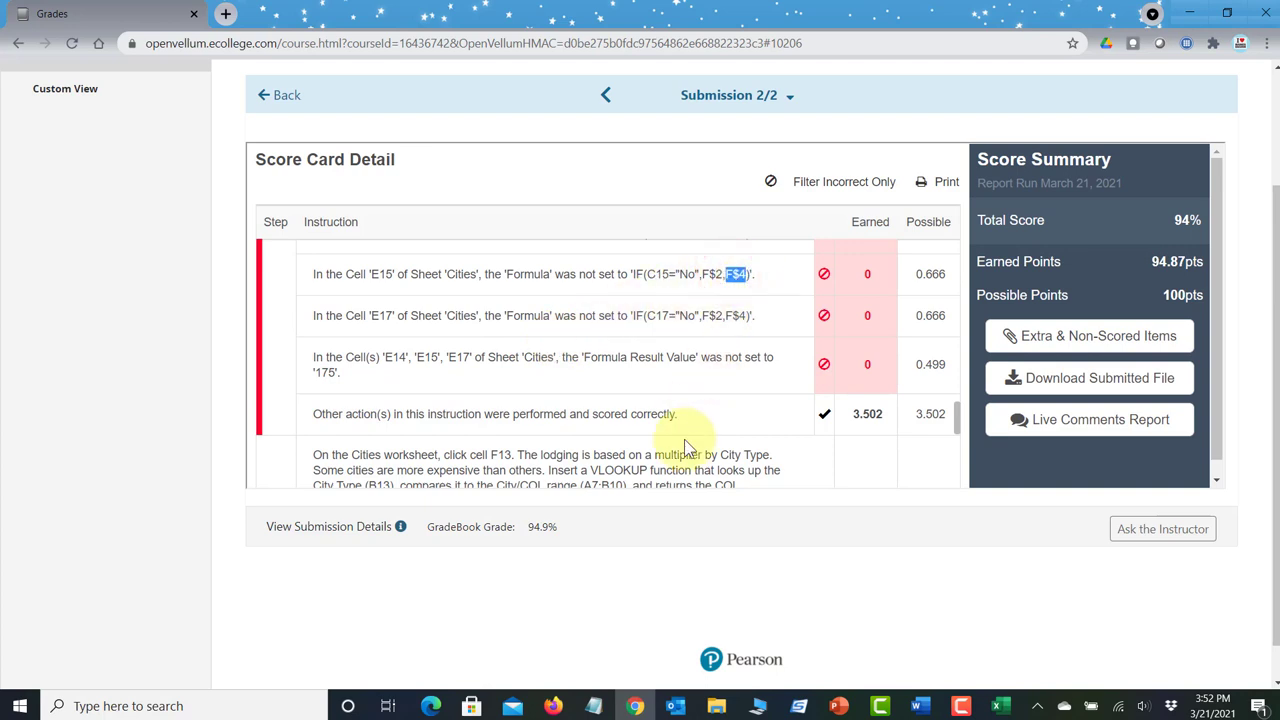
pyautogui.scroll(2, 684, 439)
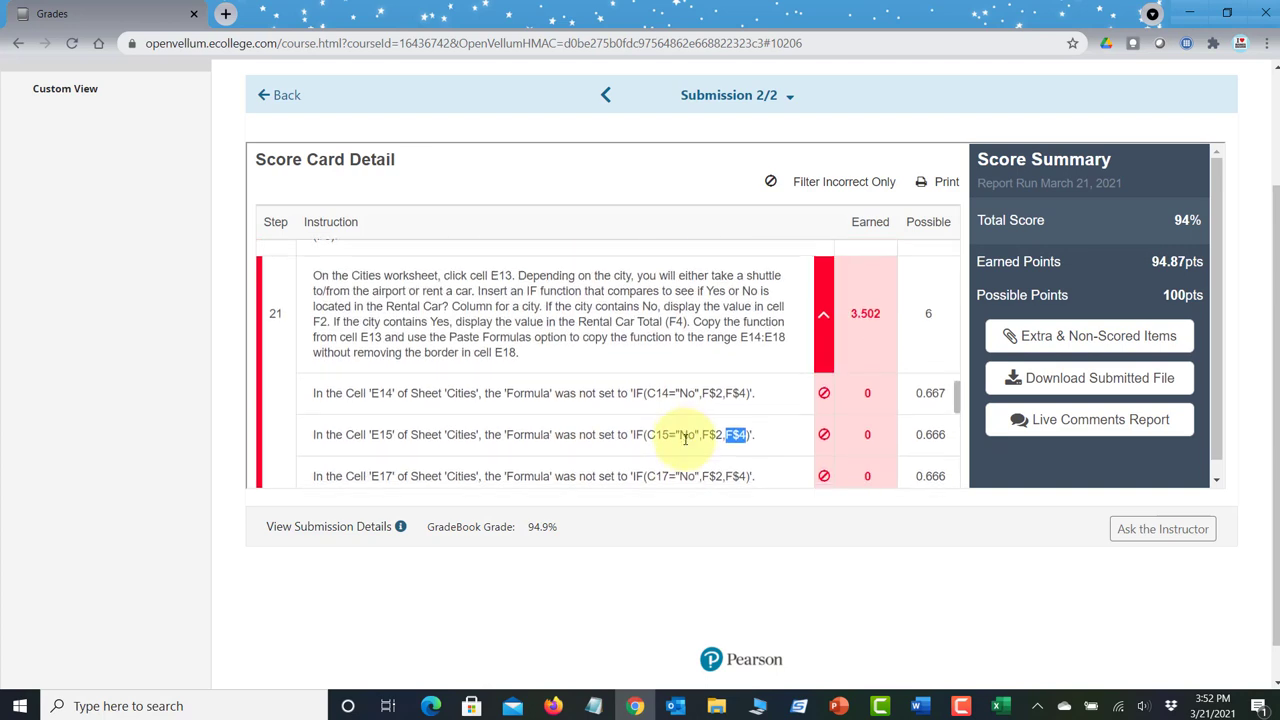
pyautogui.scroll(-1, 684, 439)
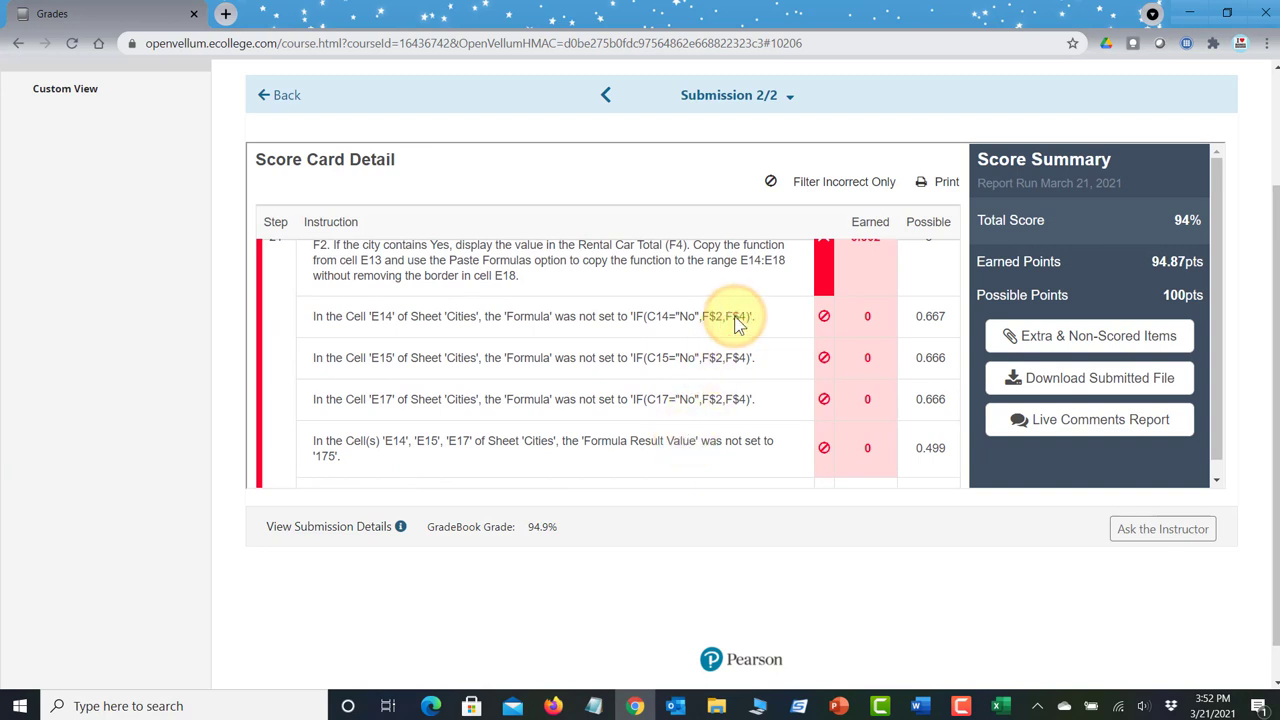
# Step: Switch to Excel and change the formula in cell E13 of the Cities sheet to =IF(C13="No",F$2,F$4)
pyautogui.click(997, 706)
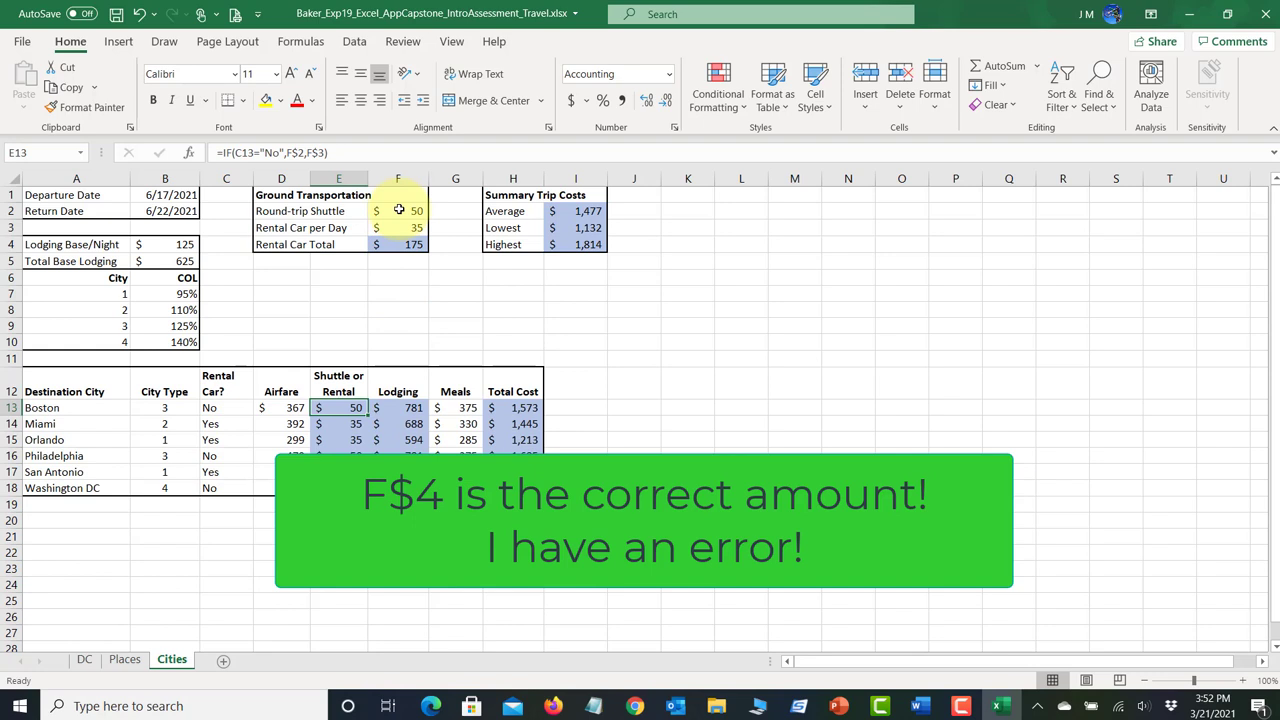
pyautogui.click(318, 152)
pyautogui.press('BackSpace')
pyautogui.write('4')
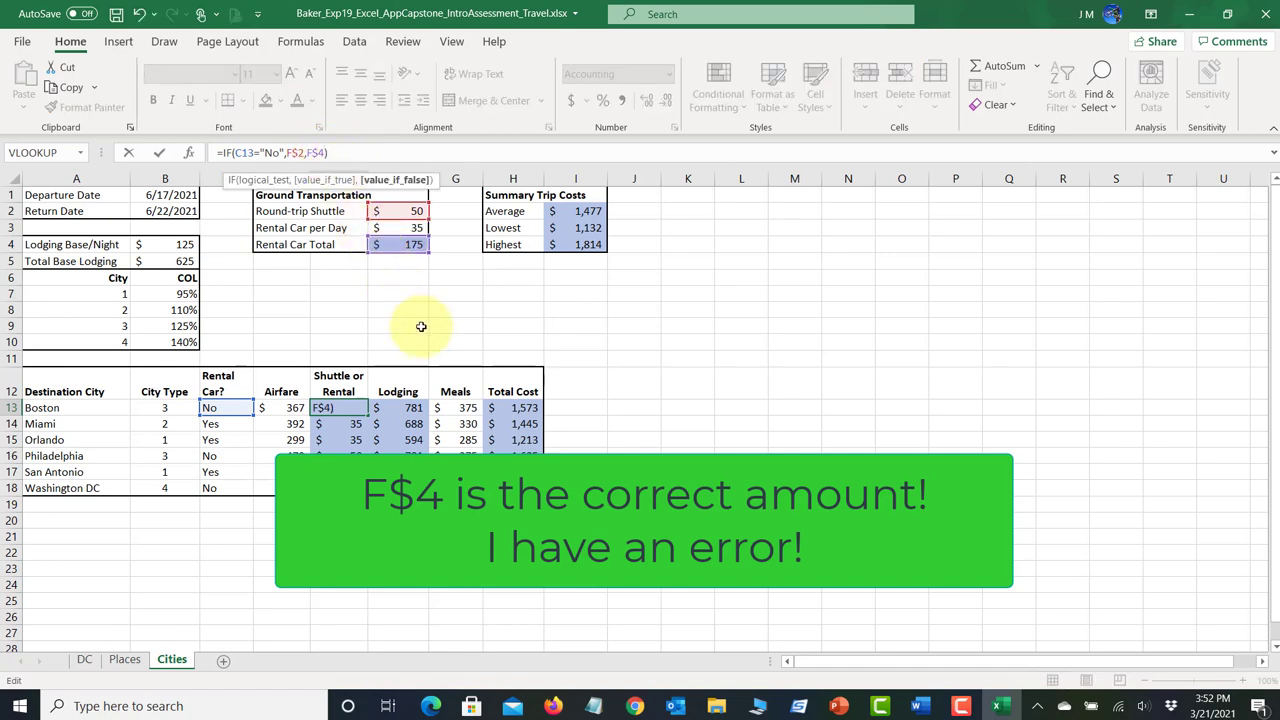
pyautogui.press('Return')
# Step: Copy the IF formula from E13, paste it into the range E14:E18 and check the formula in E15
pyautogui.click(357, 408)
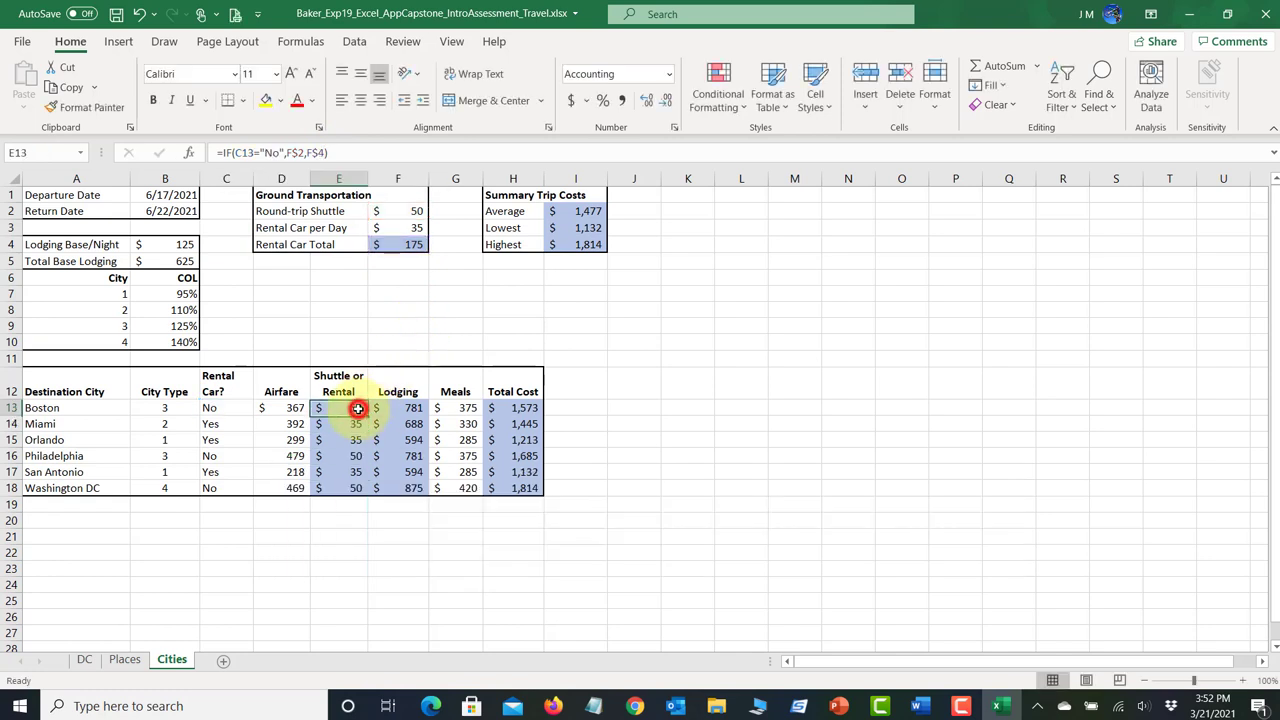
pyautogui.click(73, 91)
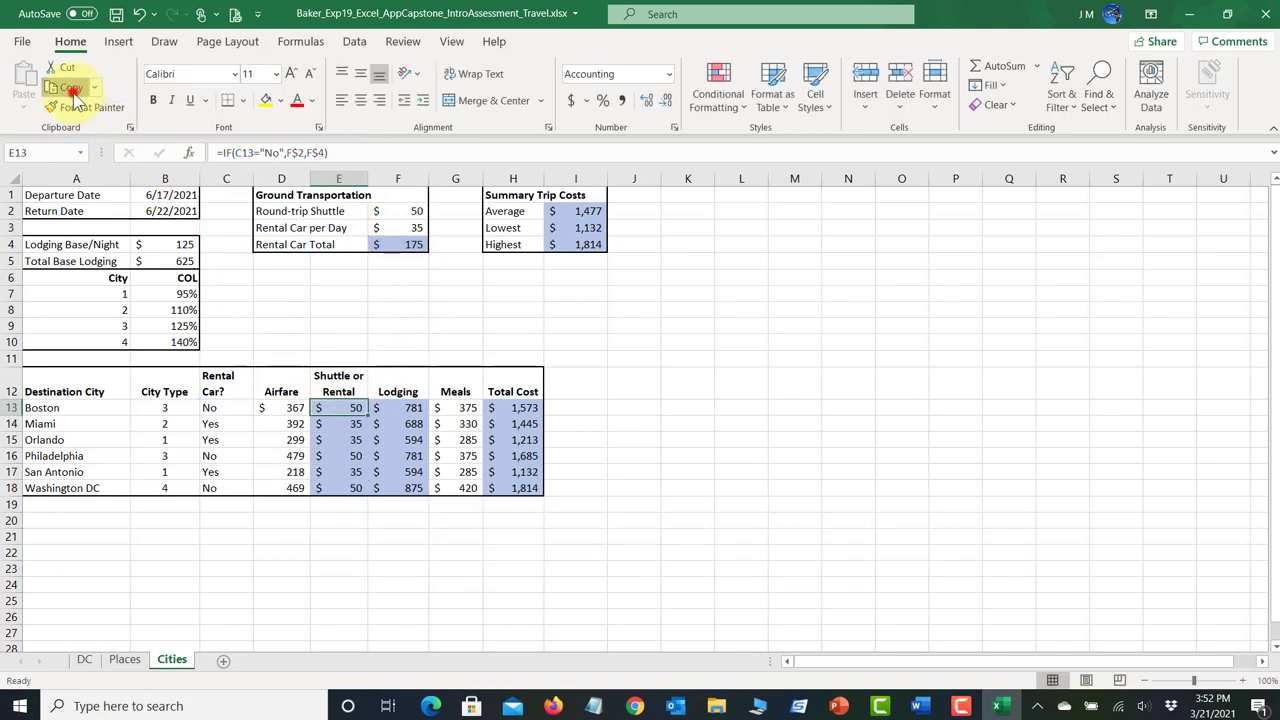
pyautogui.moveTo(343, 424); pyautogui.dragTo(343, 488)
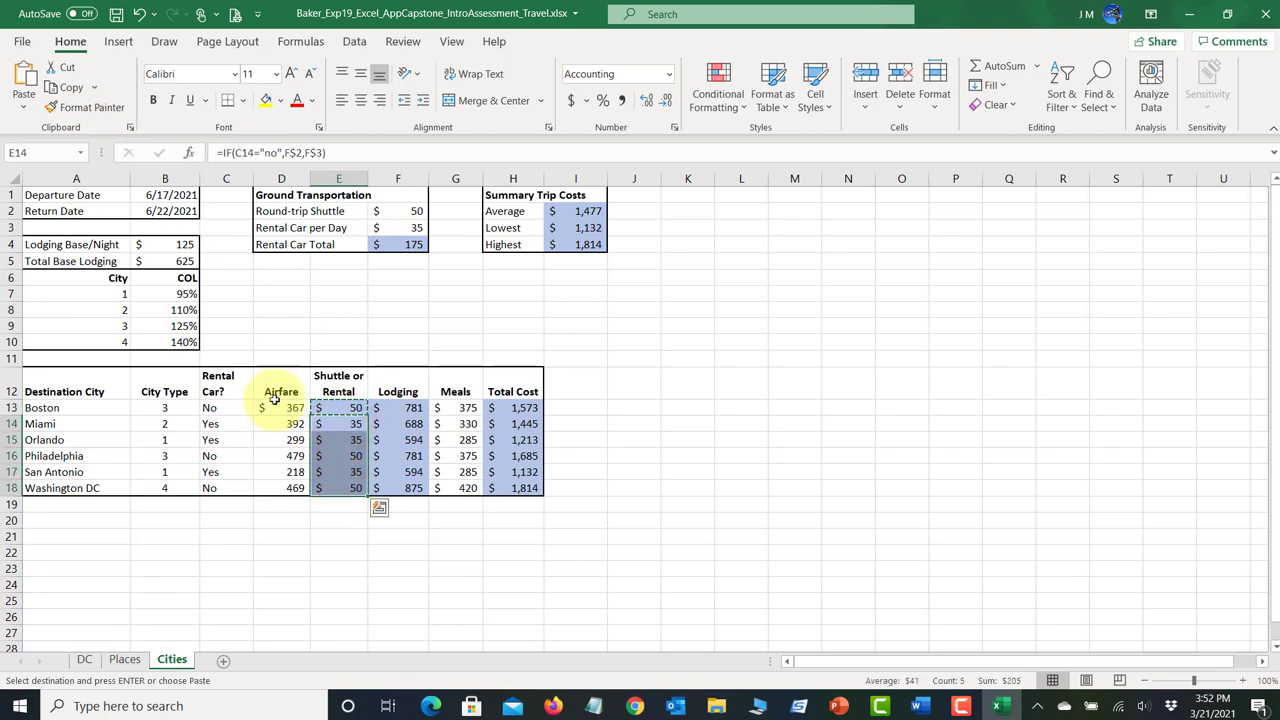
pyautogui.click(26, 90)
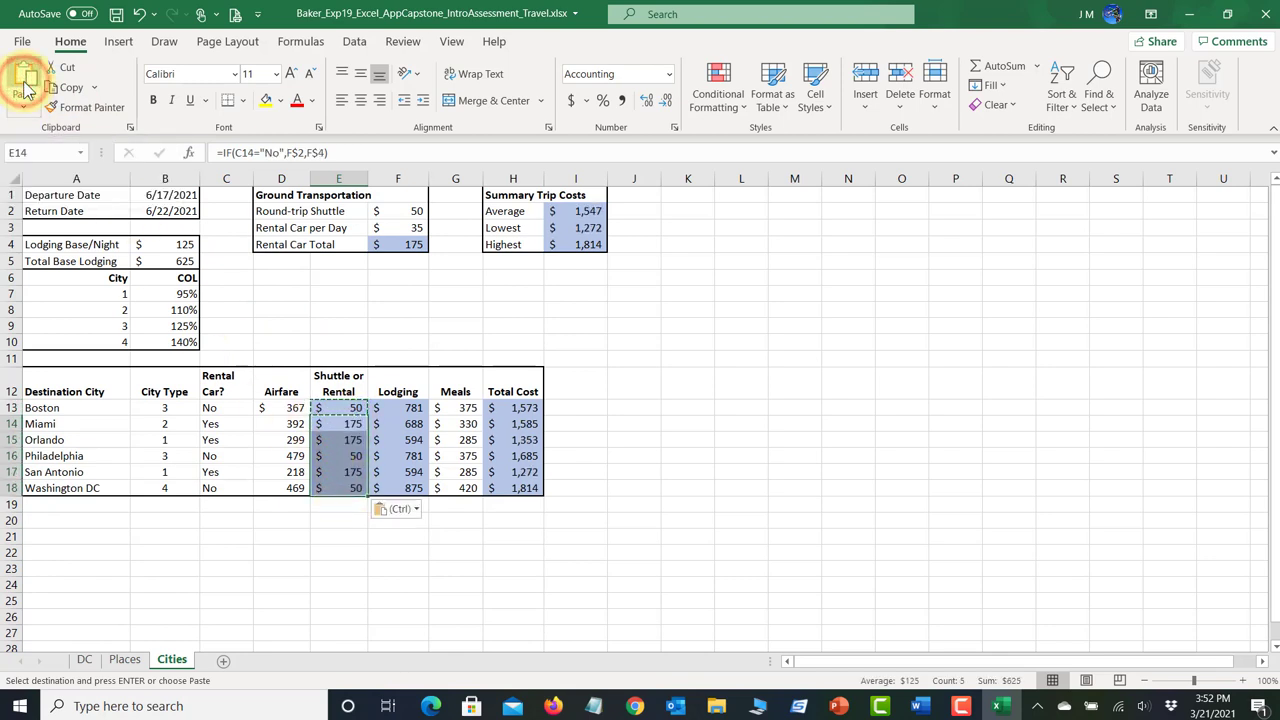
pyautogui.click(343, 440)
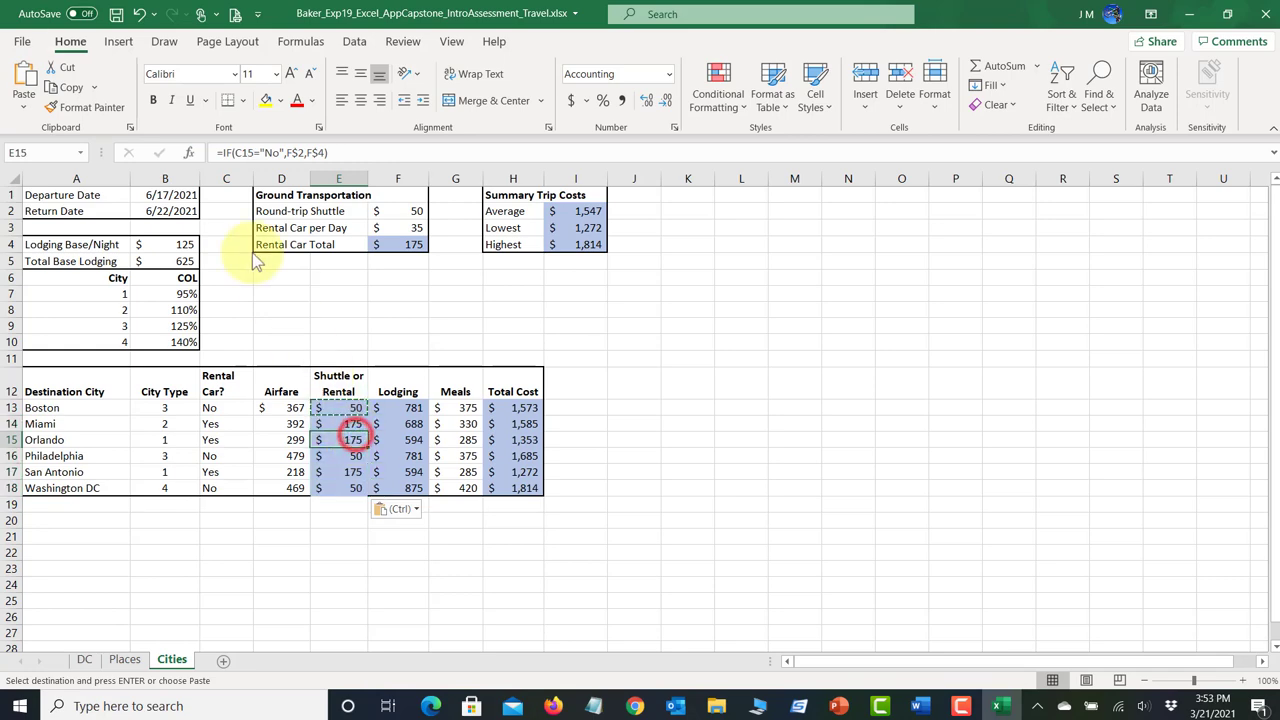
# Step: Save and close the Travel workbook, and return to the assessment's list of submissions in Chrome
pyautogui.click(118, 15)
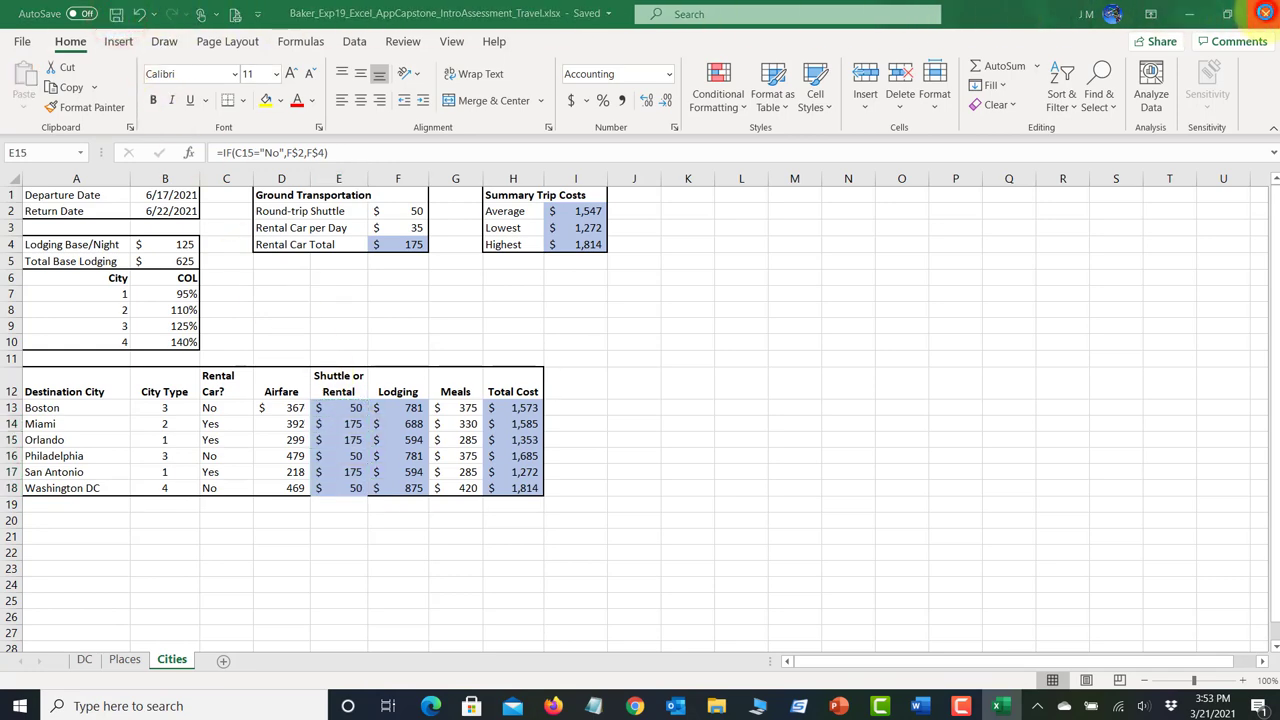
pyautogui.click(1266, 15)
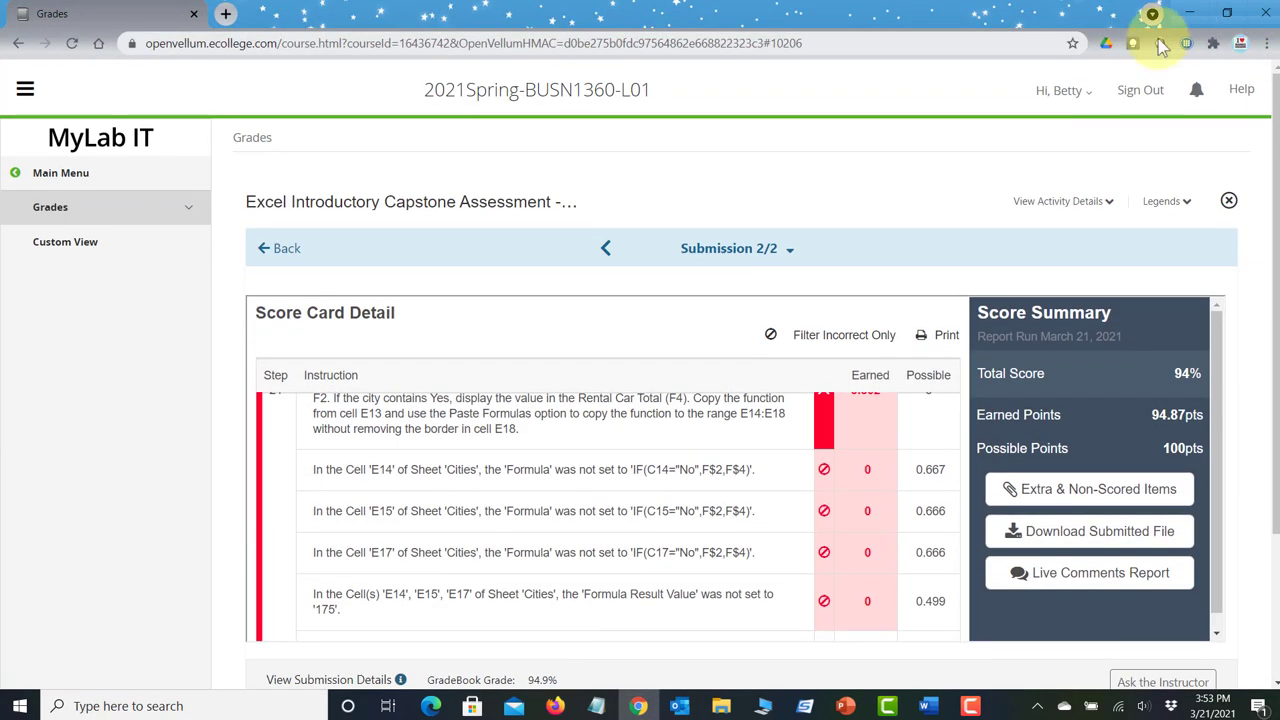
pyautogui.click(278, 252)
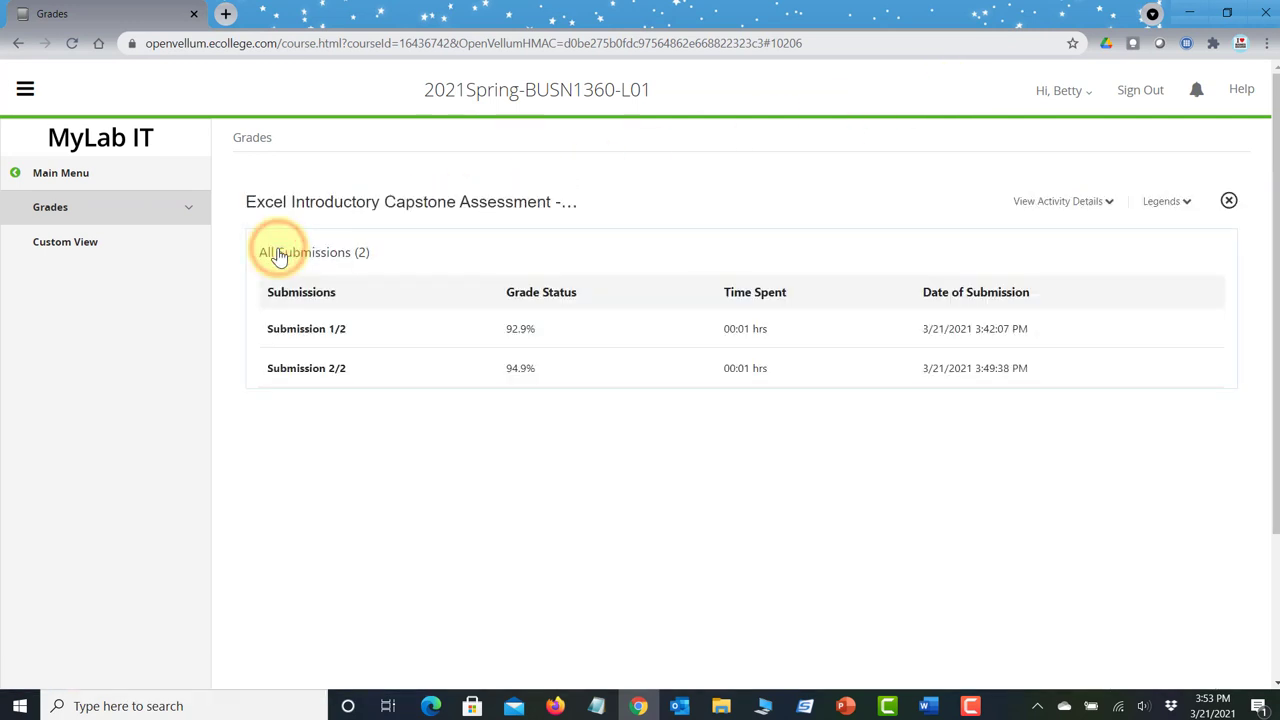
# Step: From the course materials, open the Module 2 Excel capstone and view Submission 3/3 of the Travel assessment
pyautogui.click(88, 212)
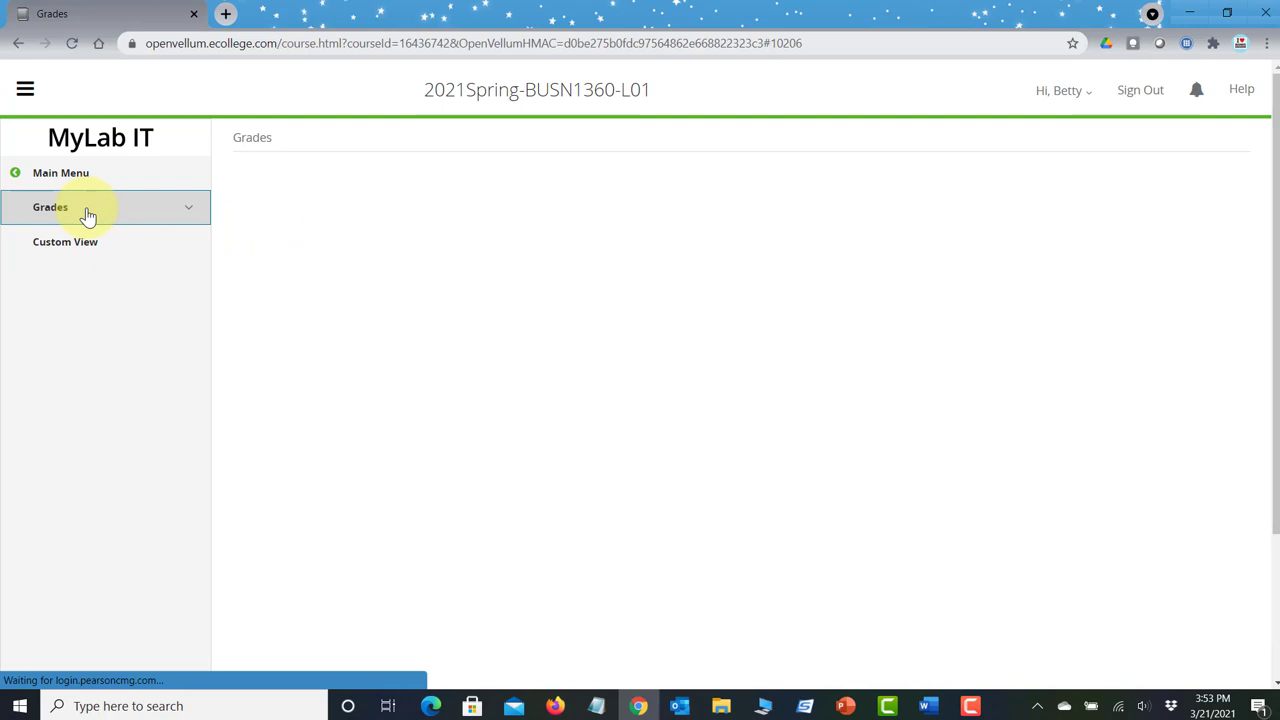
pyautogui.click(600, 330)
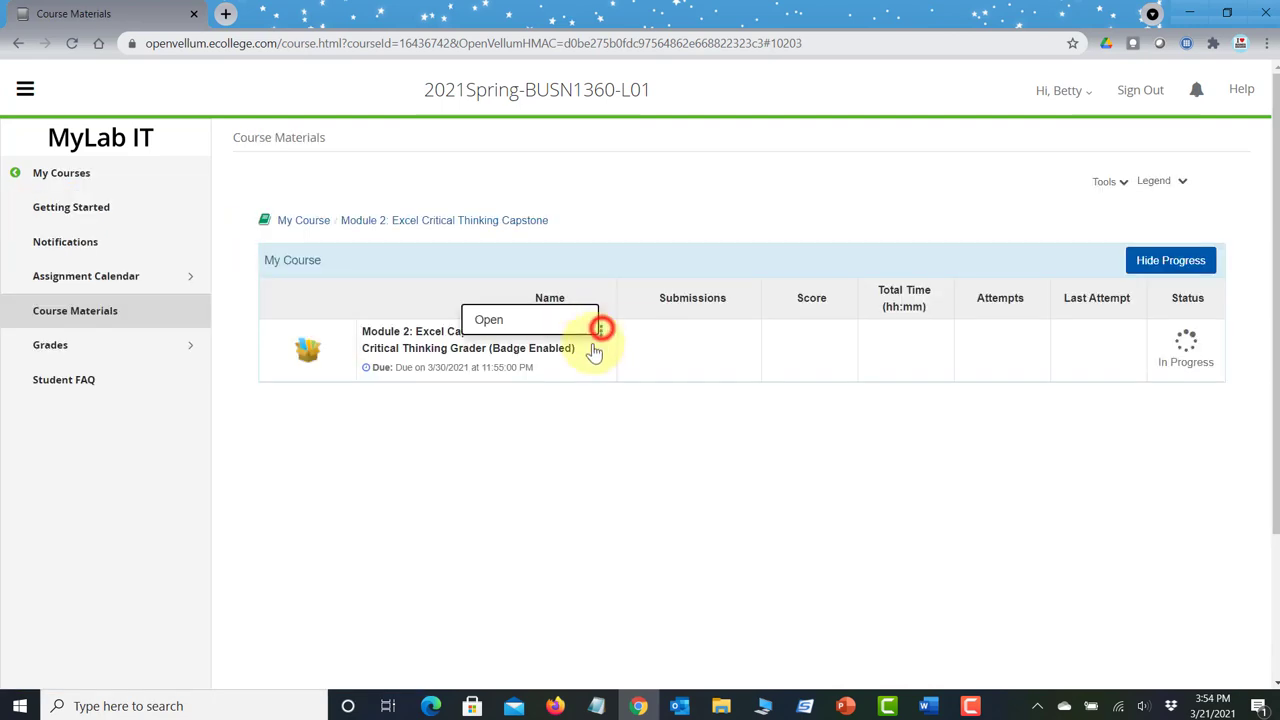
pyautogui.click(536, 440)
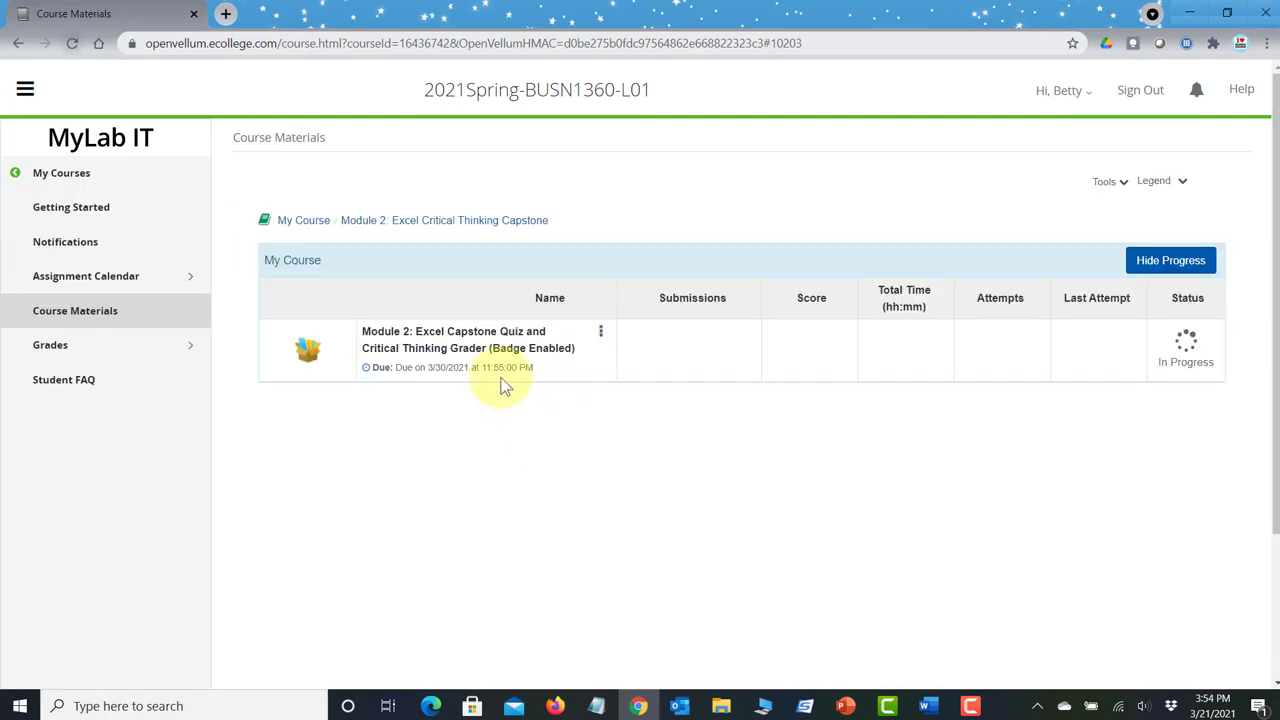
pyautogui.click(476, 342)
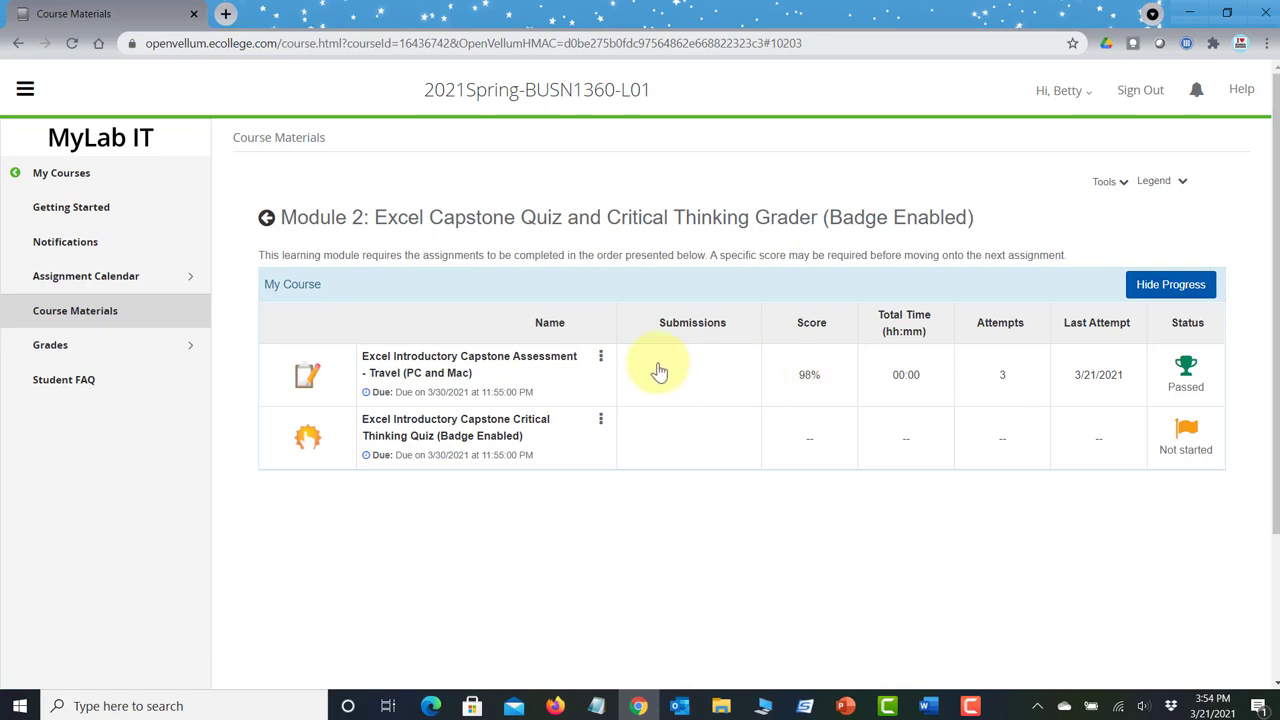
pyautogui.click(600, 357)
pyautogui.click(558, 325)
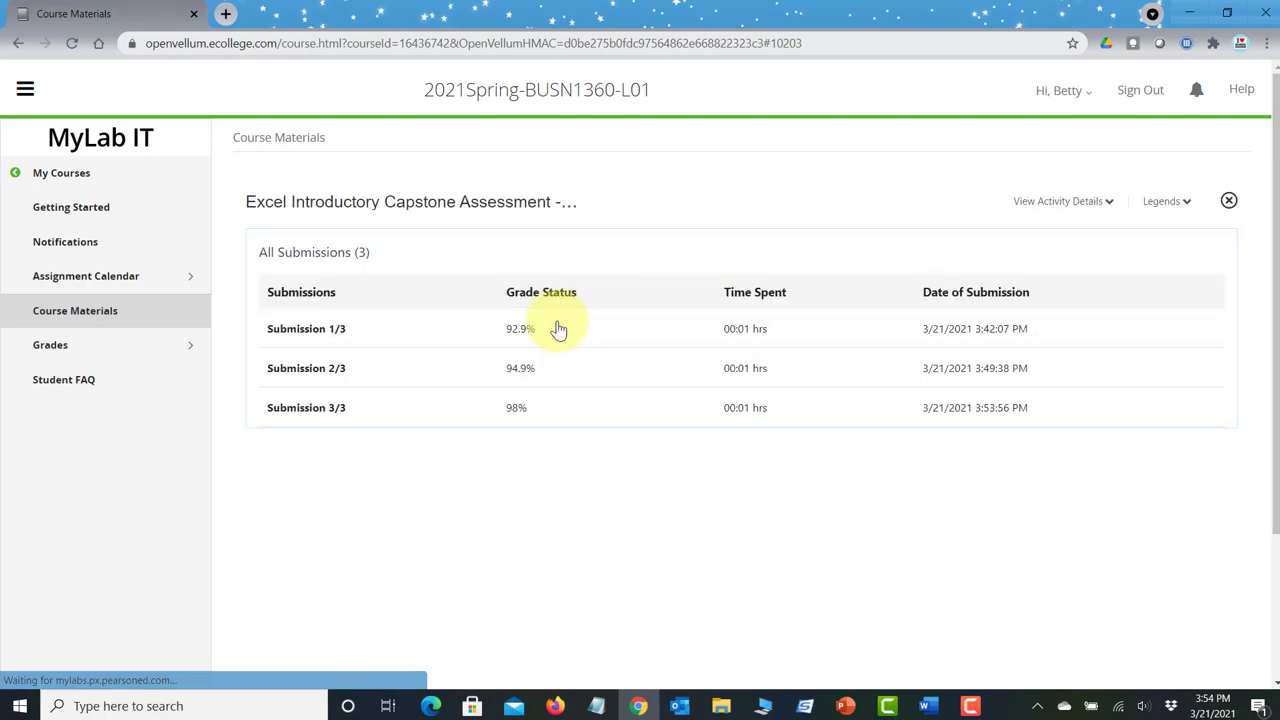
pyautogui.click(316, 410)
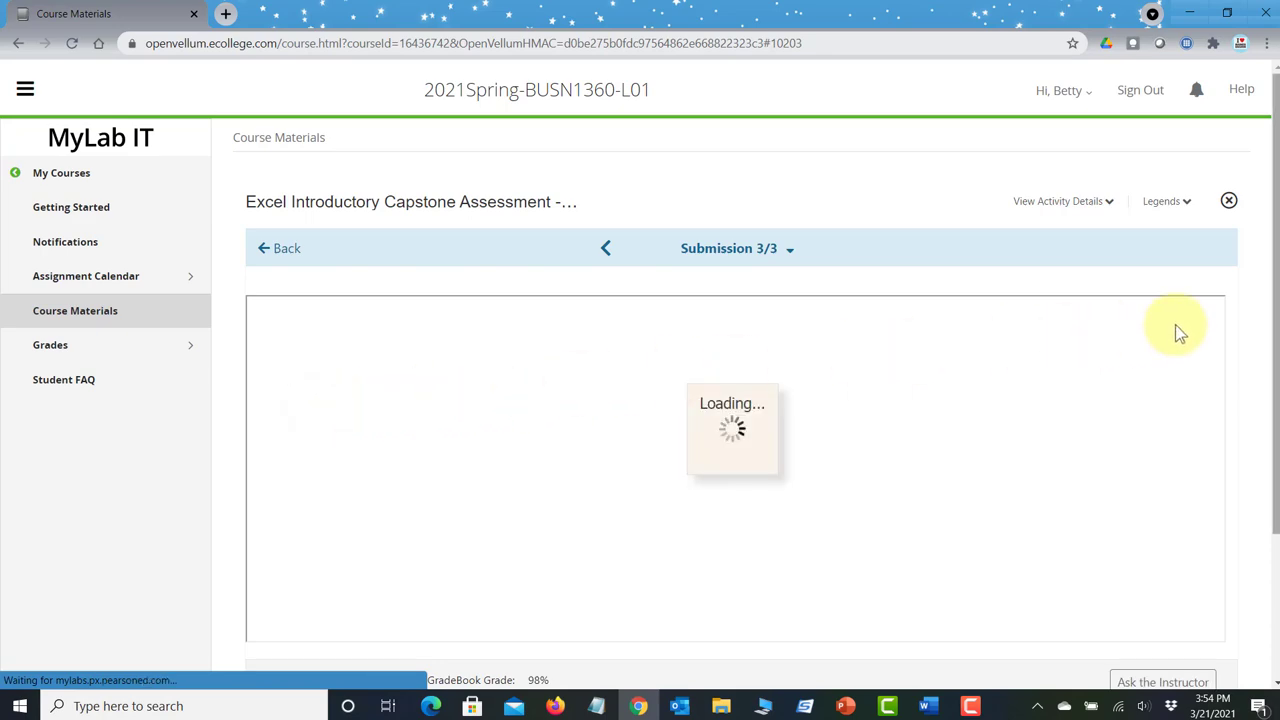
# Step: Check the score card's detailed feedback for step 21 about cell E13 of the Cities sheet
pyautogui.moveTo(1276, 314); pyautogui.dragTo(1279, 415)
pyautogui.scroll(-10, 720, 300)
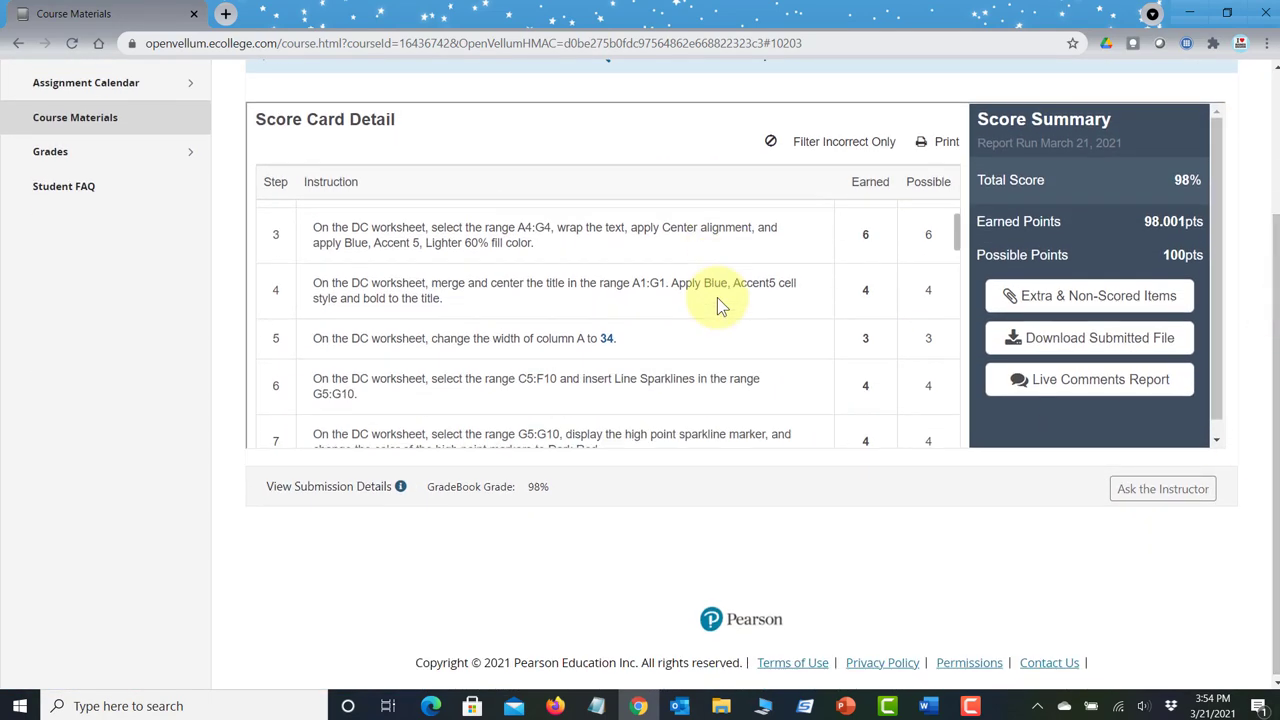
pyautogui.scroll(-5, 717, 297)
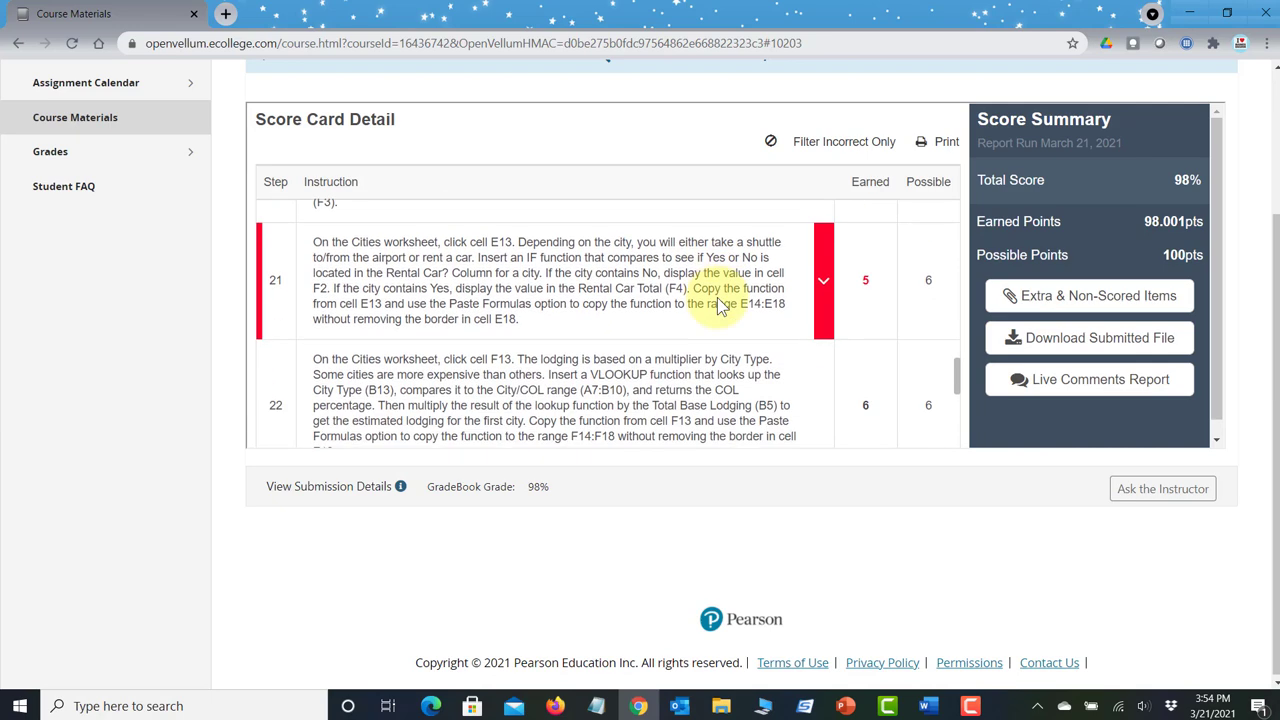
pyautogui.click(823, 281)
pyautogui.scroll(-3, 737, 327)
pyautogui.scroll(1, 343, 315)
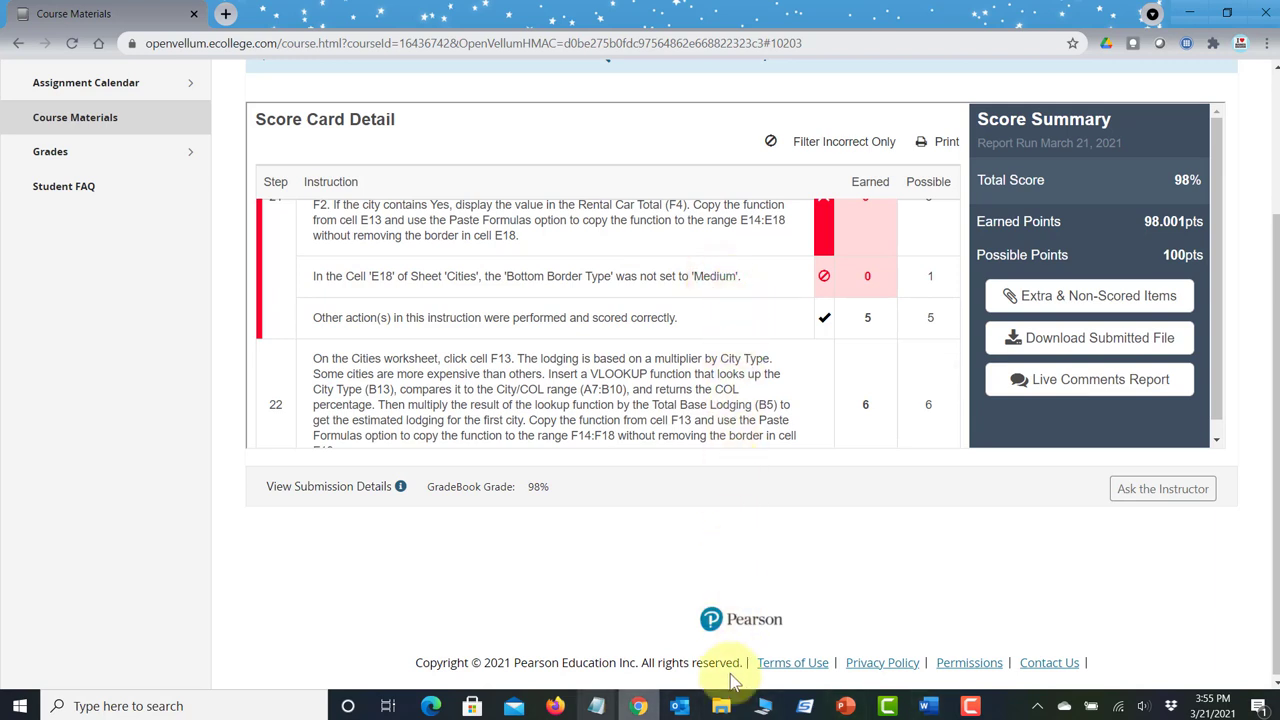
# Step: Open the Travel workbook from the Excel-Capstone folder and copy the formatting of cell F18 to E18 with Format Painter on the Cities sheet
pyautogui.click(722, 707)
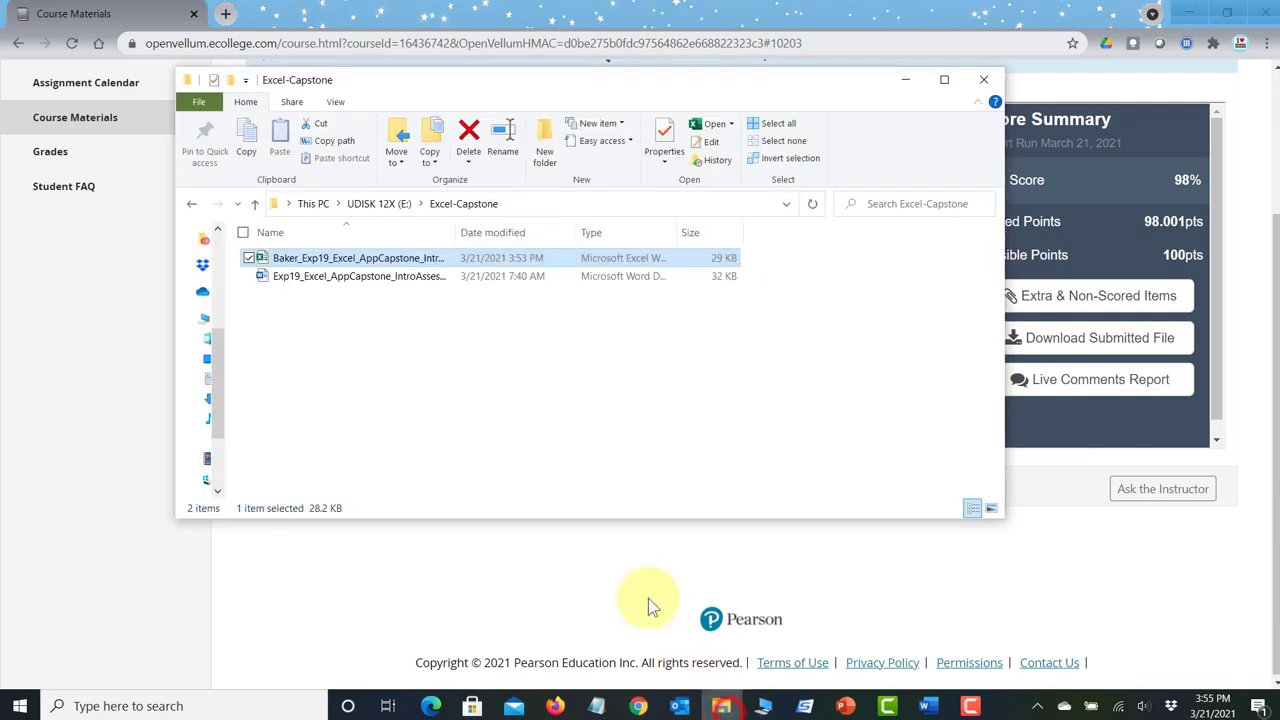
pyautogui.doubleClick(405, 260)
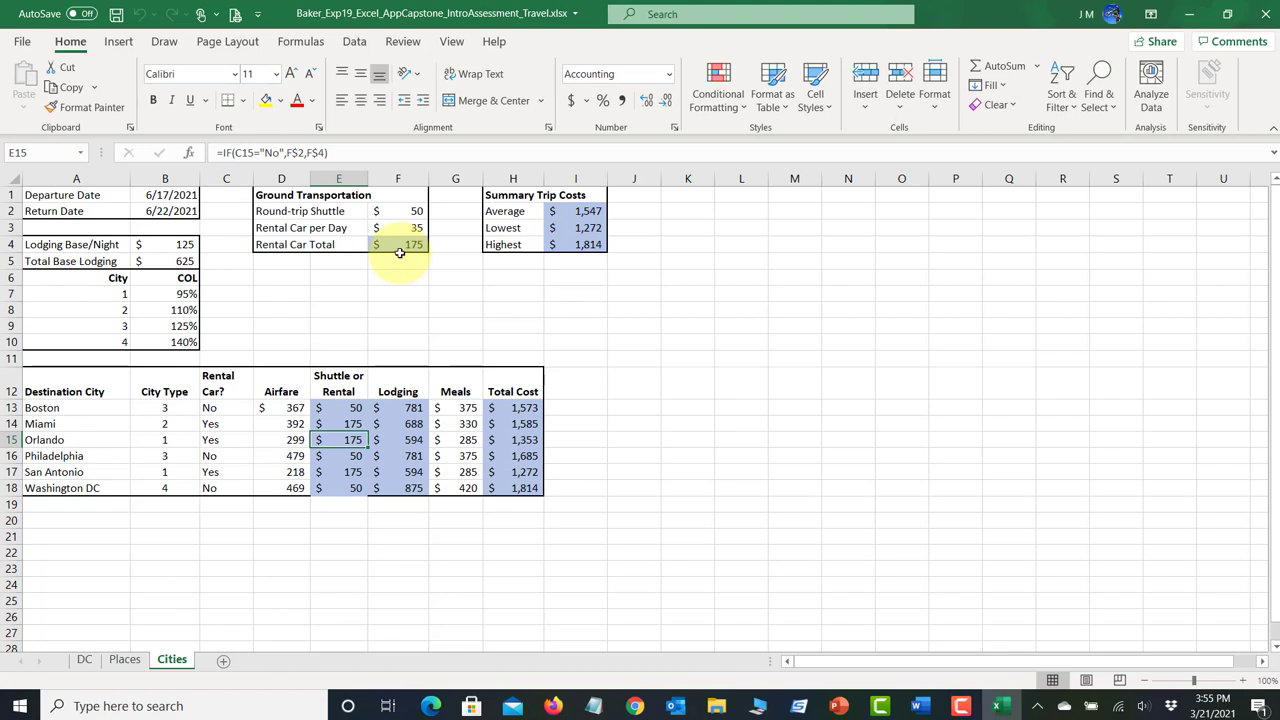
pyautogui.click(355, 455)
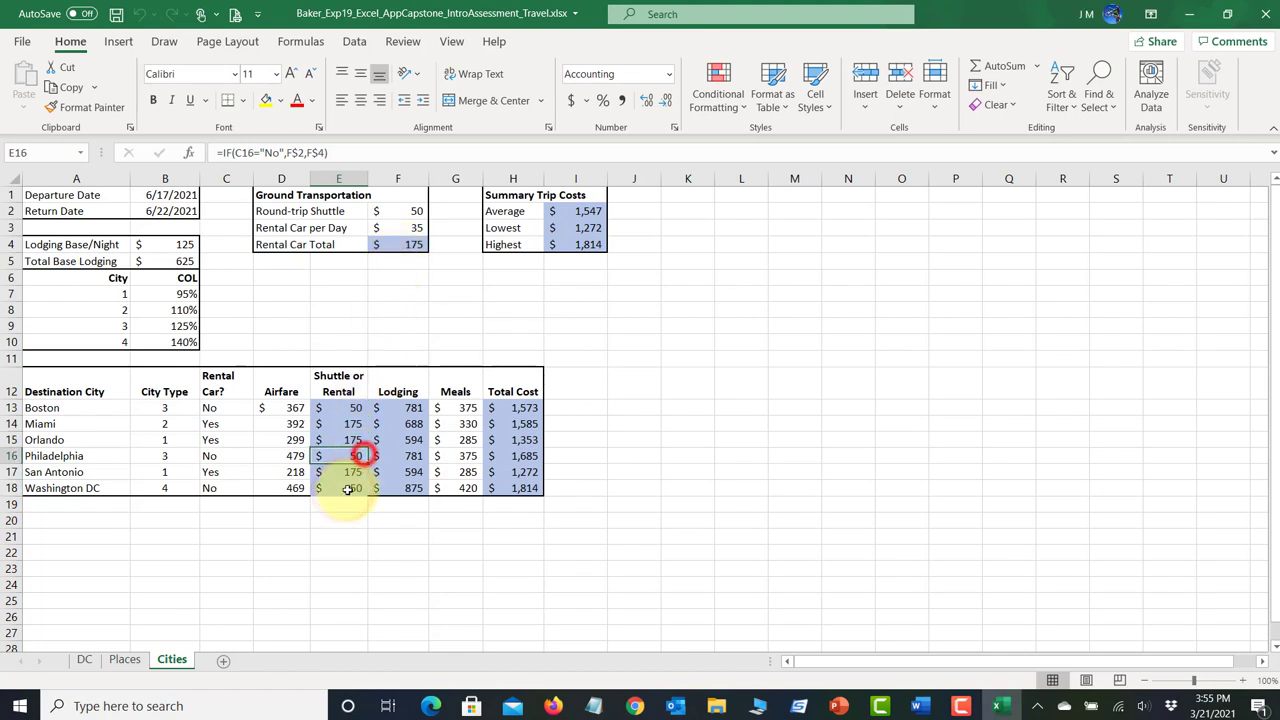
pyautogui.click(405, 488)
pyautogui.click(86, 107)
pyautogui.click(333, 488)
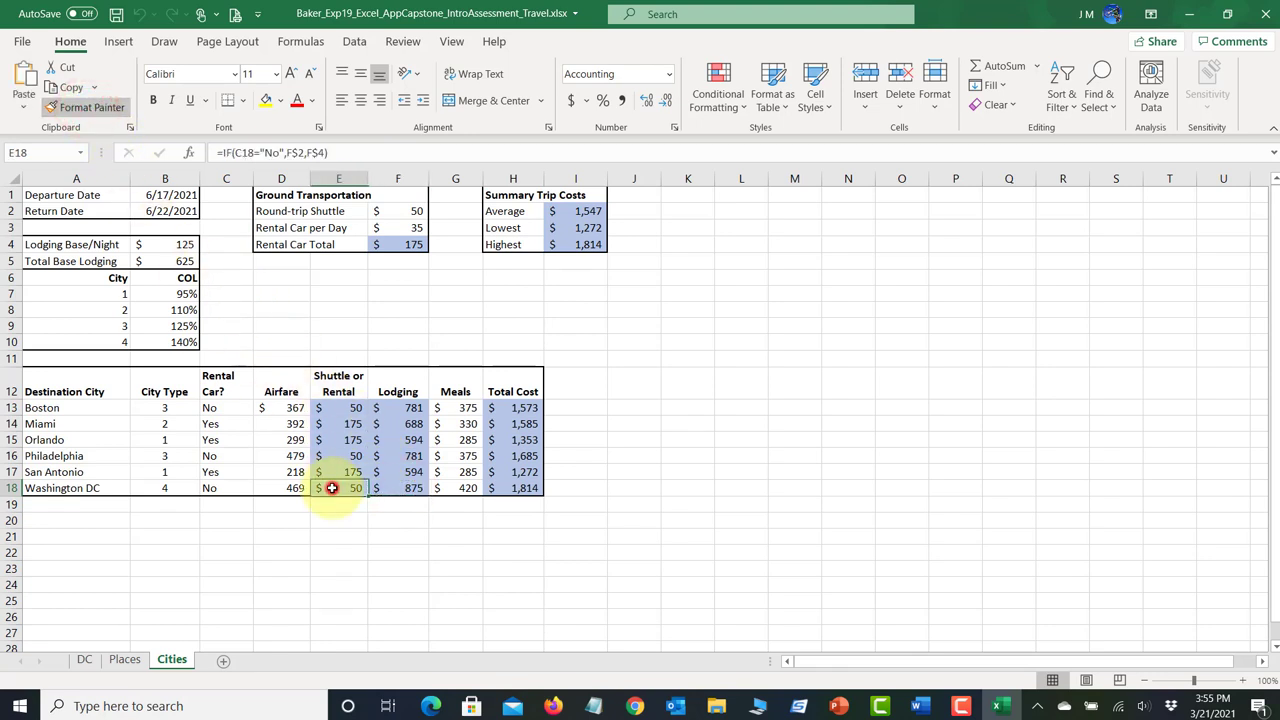
pyautogui.click(383, 551)
# Step: Save and close the Travel workbook, and return to the score card in Chrome
pyautogui.click(116, 14)
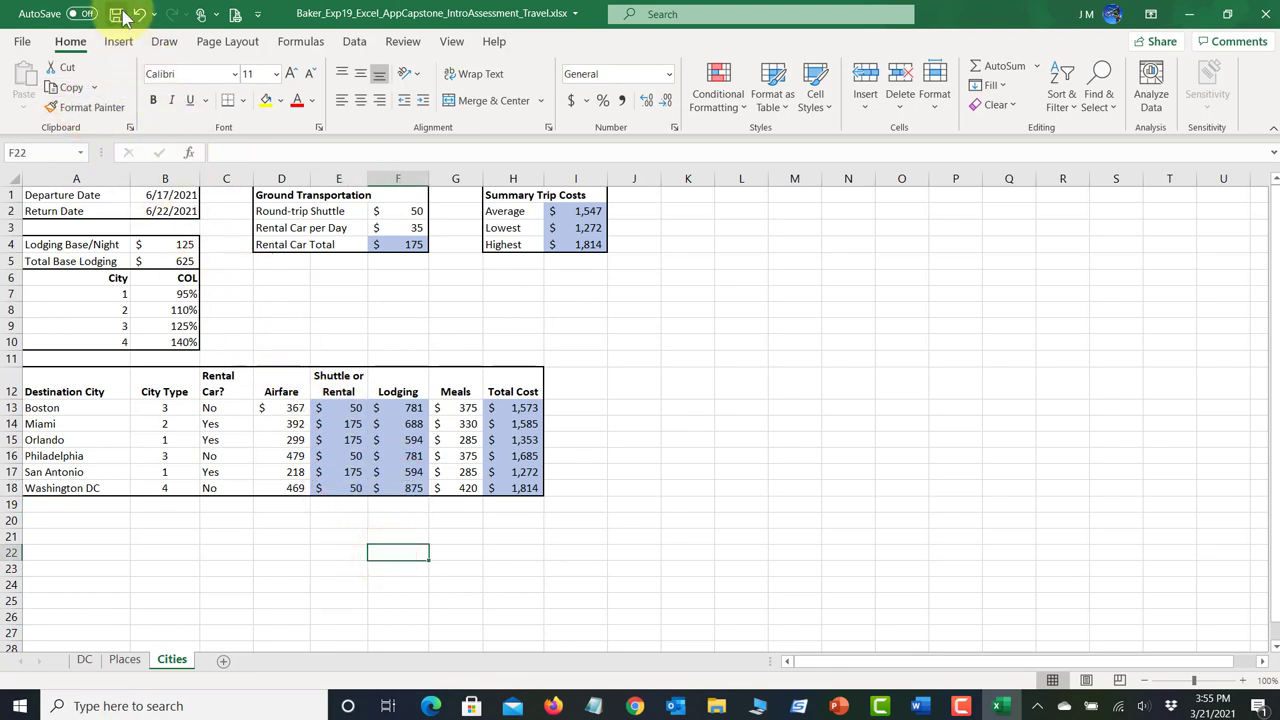
pyautogui.click(575, 260)
pyautogui.click(116, 14)
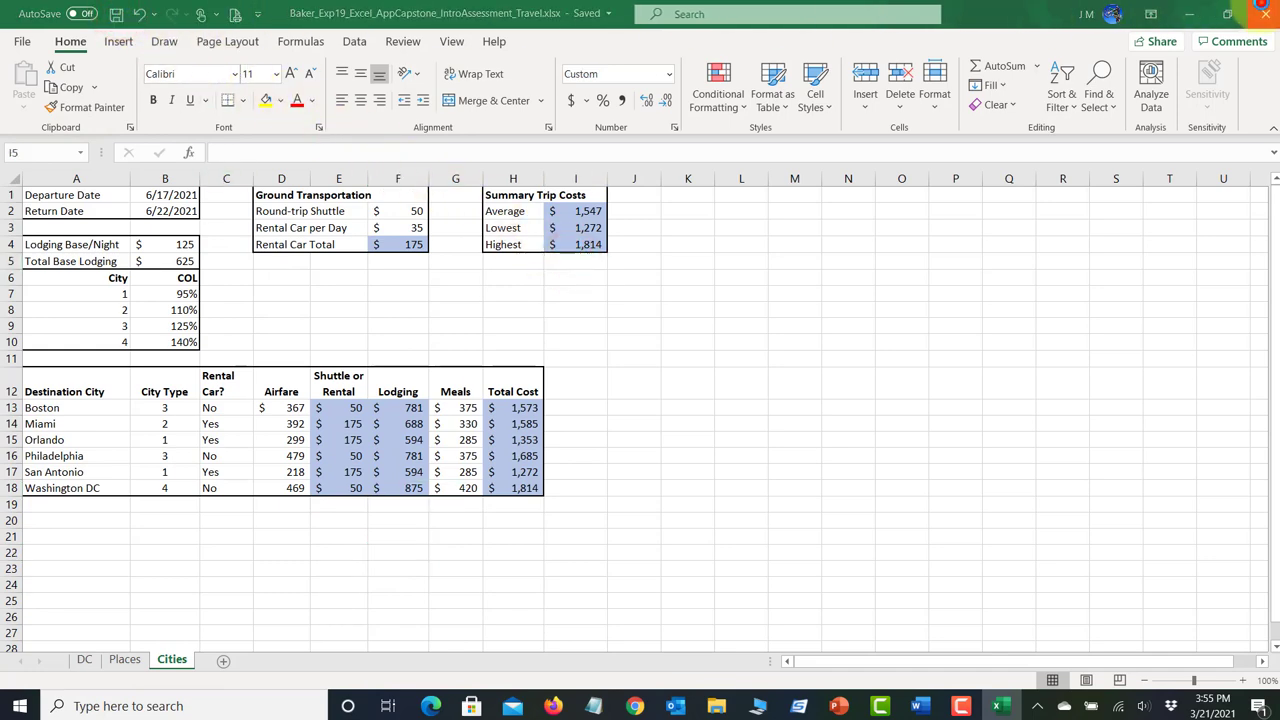
pyautogui.click(1189, 14)
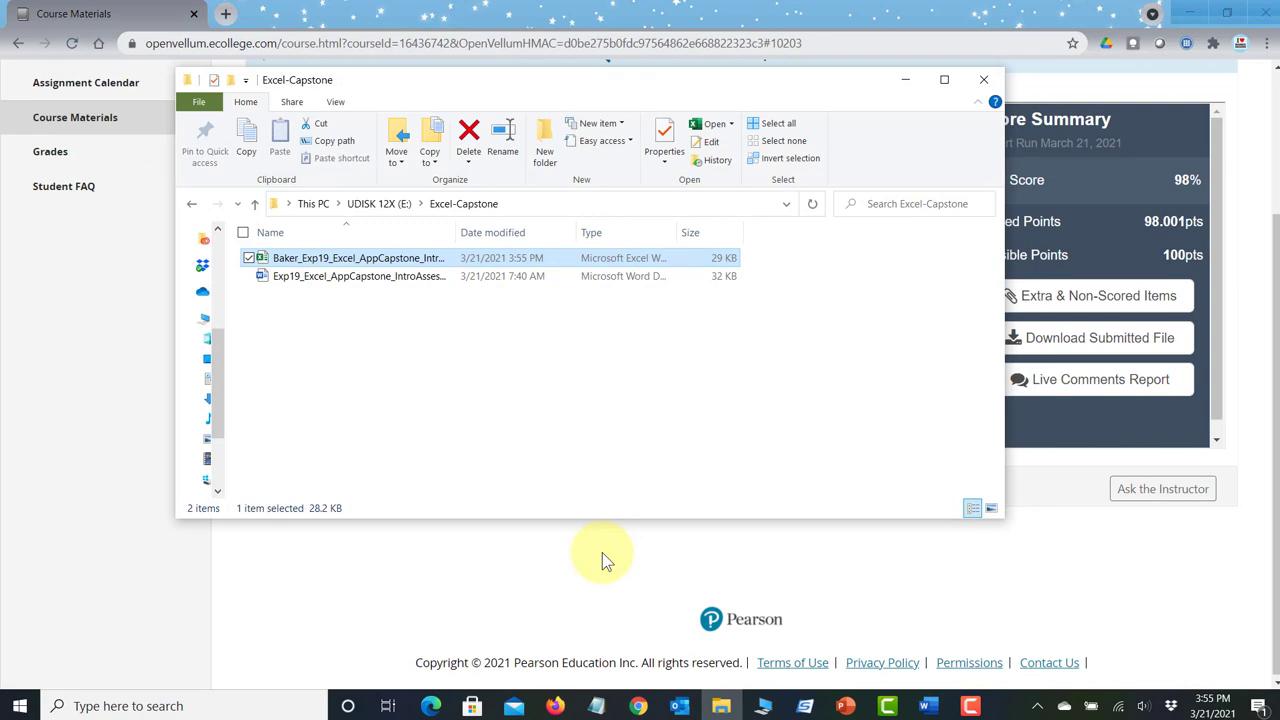
pyautogui.click(602, 553)
# Step: From the course materials, open the Module 2 capstone and the Travel assessment's upload and grading page, and close that page
pyautogui.scroll(2, 400, 450)
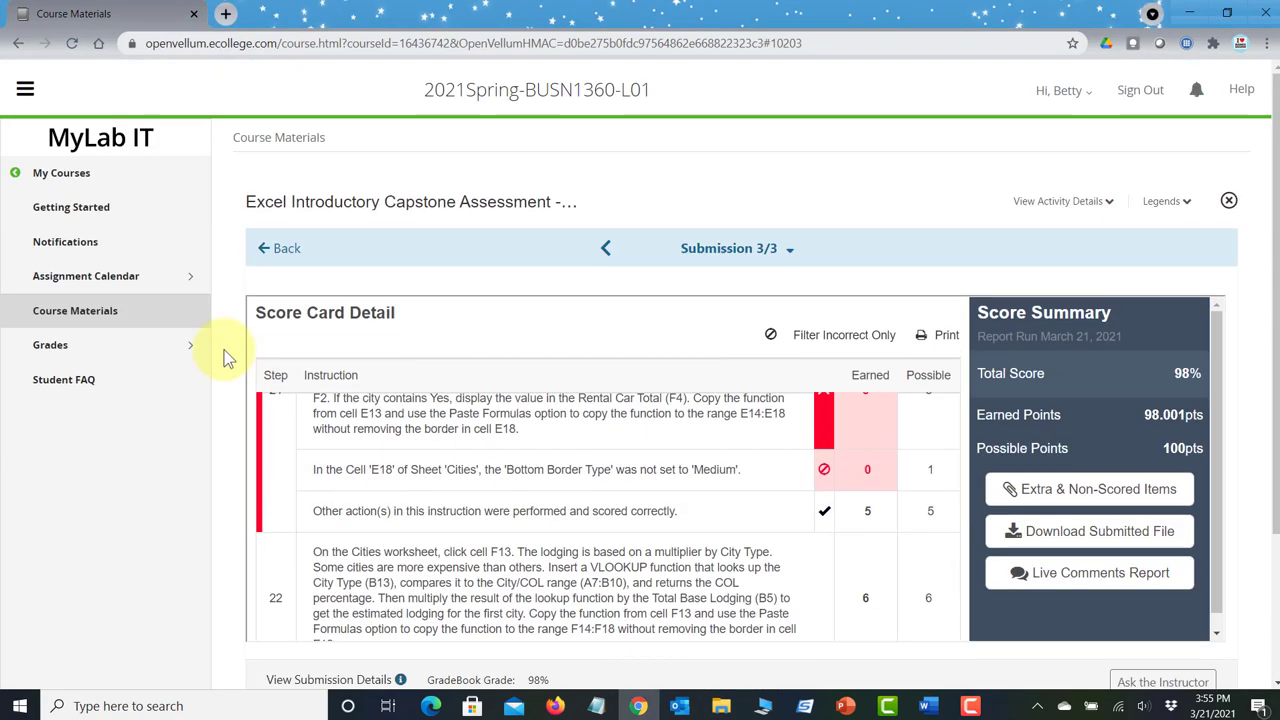
pyautogui.click(143, 310)
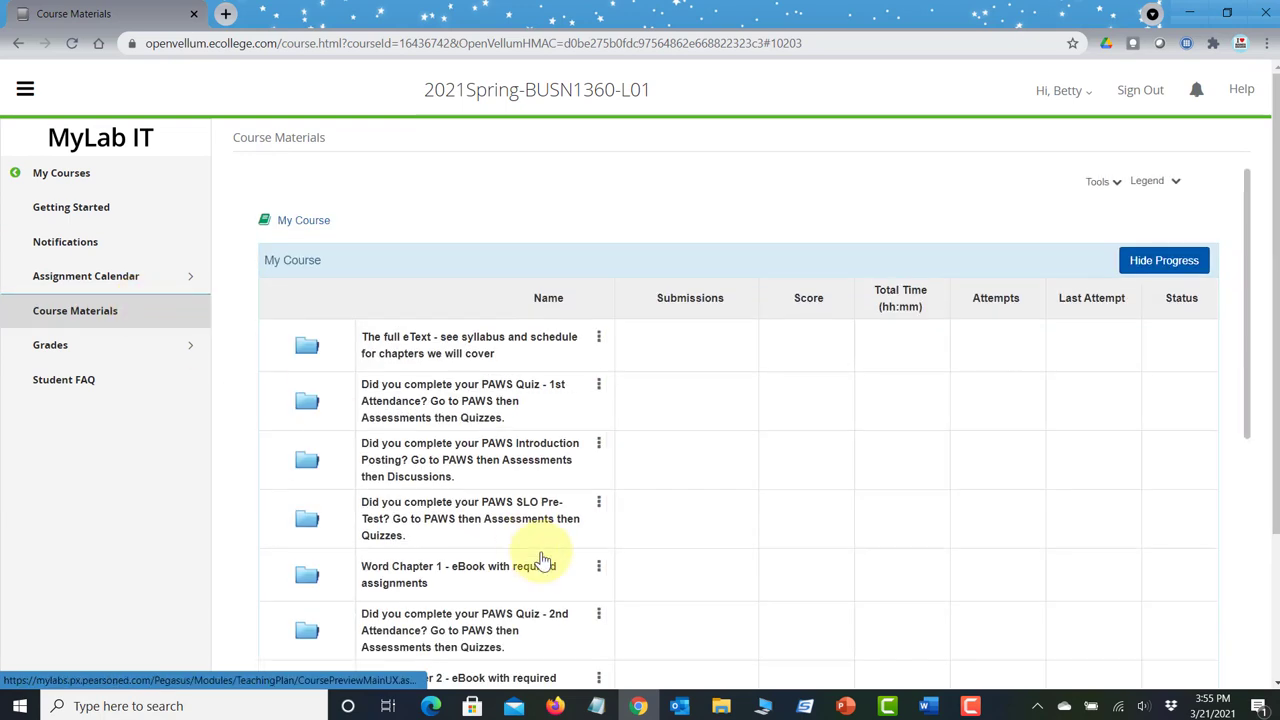
pyautogui.scroll(-5, 540, 560)
pyautogui.scroll(-1, 541, 560)
pyautogui.click(541, 560)
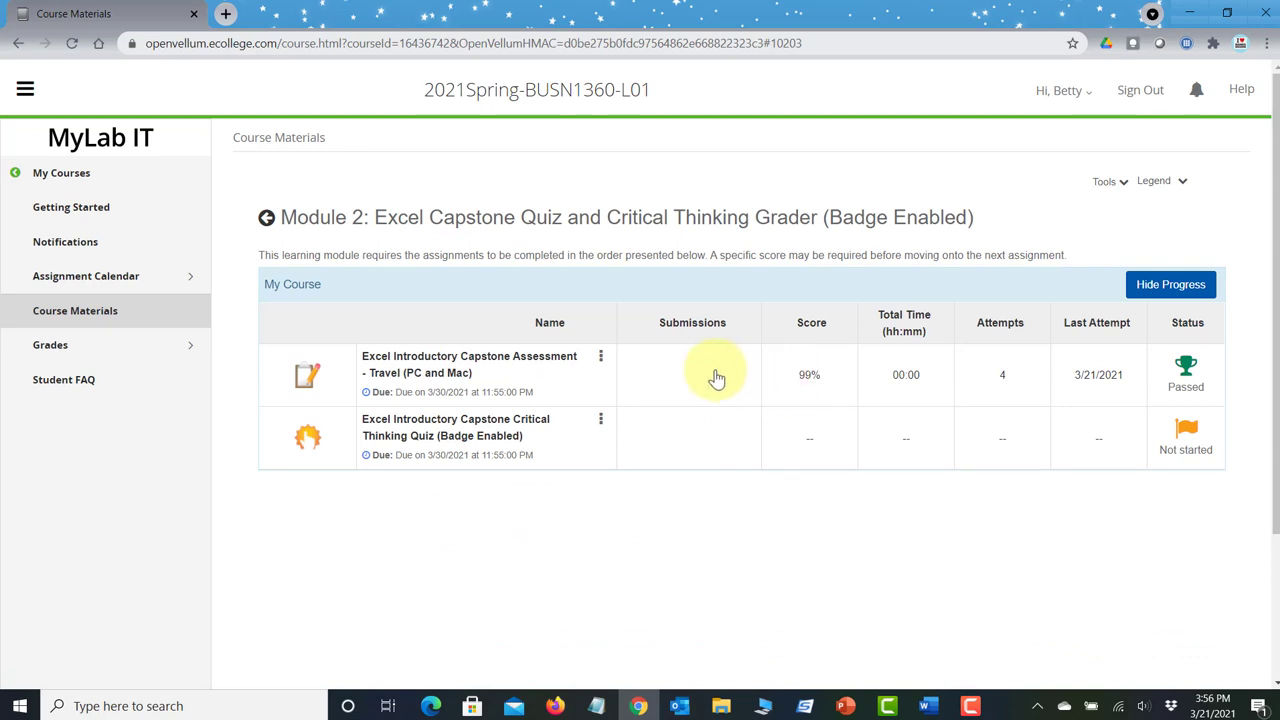
pyautogui.click(545, 364)
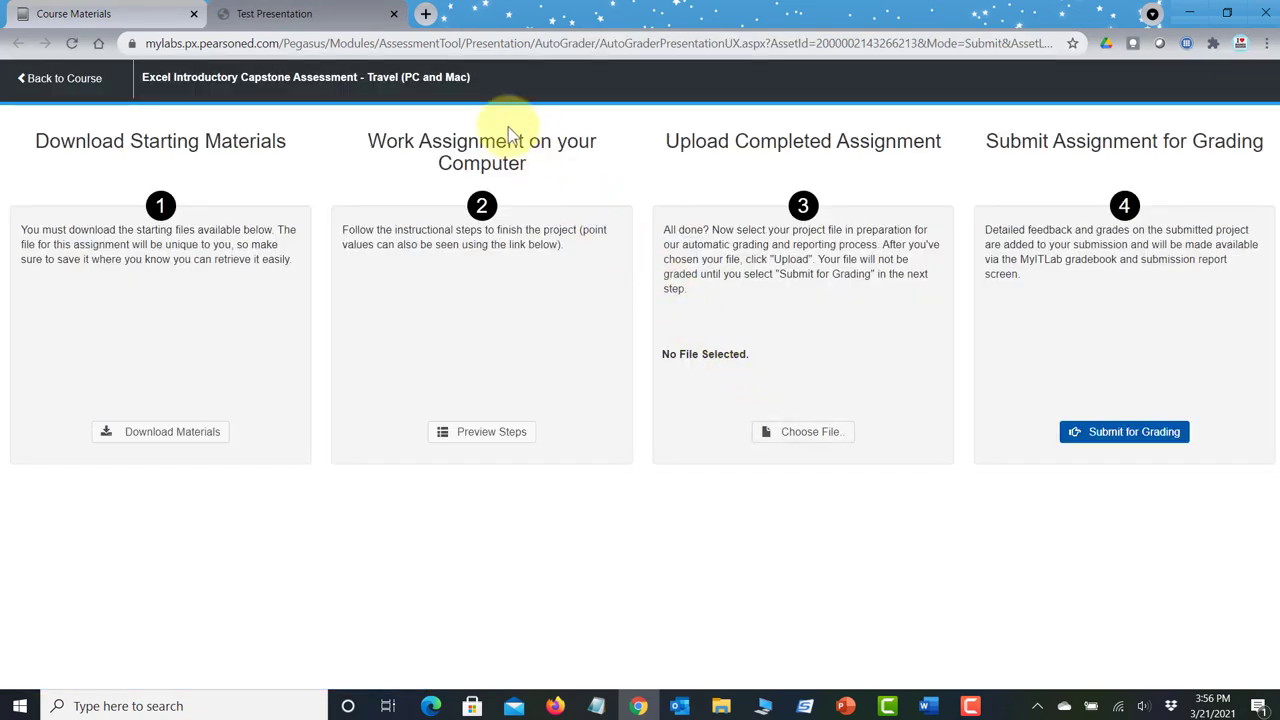
pyautogui.click(393, 13)
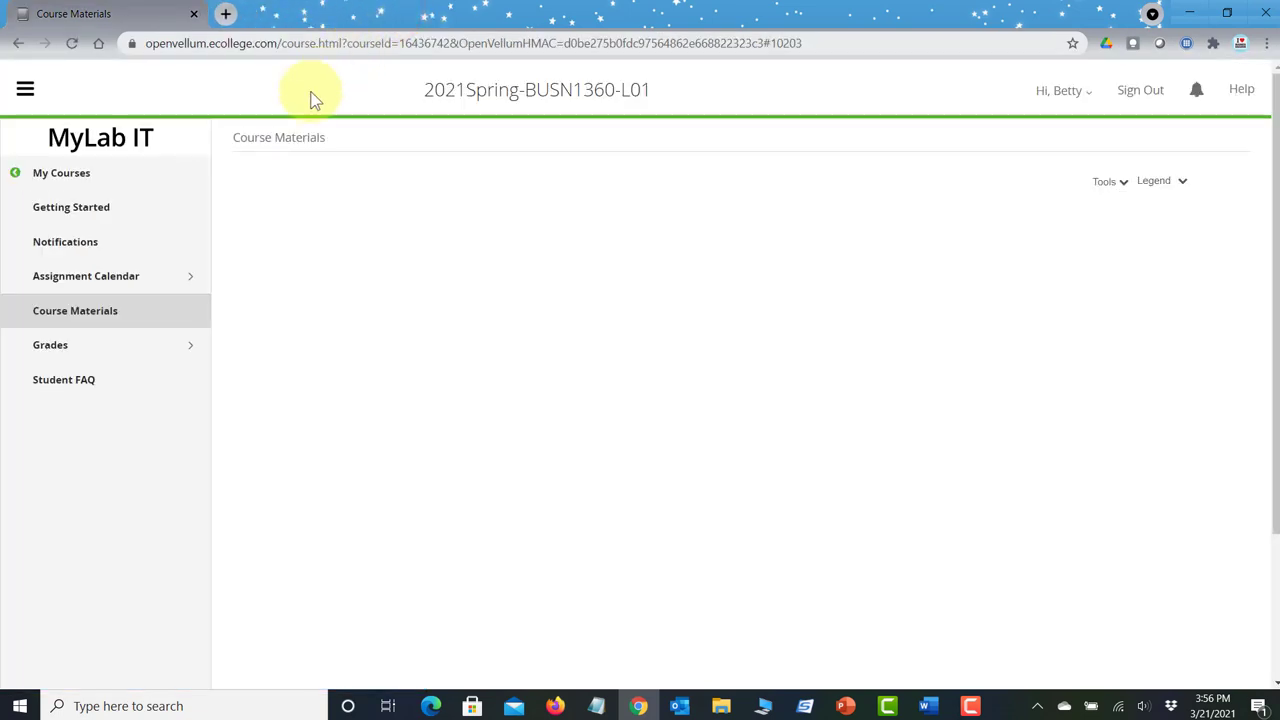
# Step: Reopen the Module 2 Excel capstone in the course materials and view Submission 4/4 of the Travel assessment
pyautogui.click(87, 316)
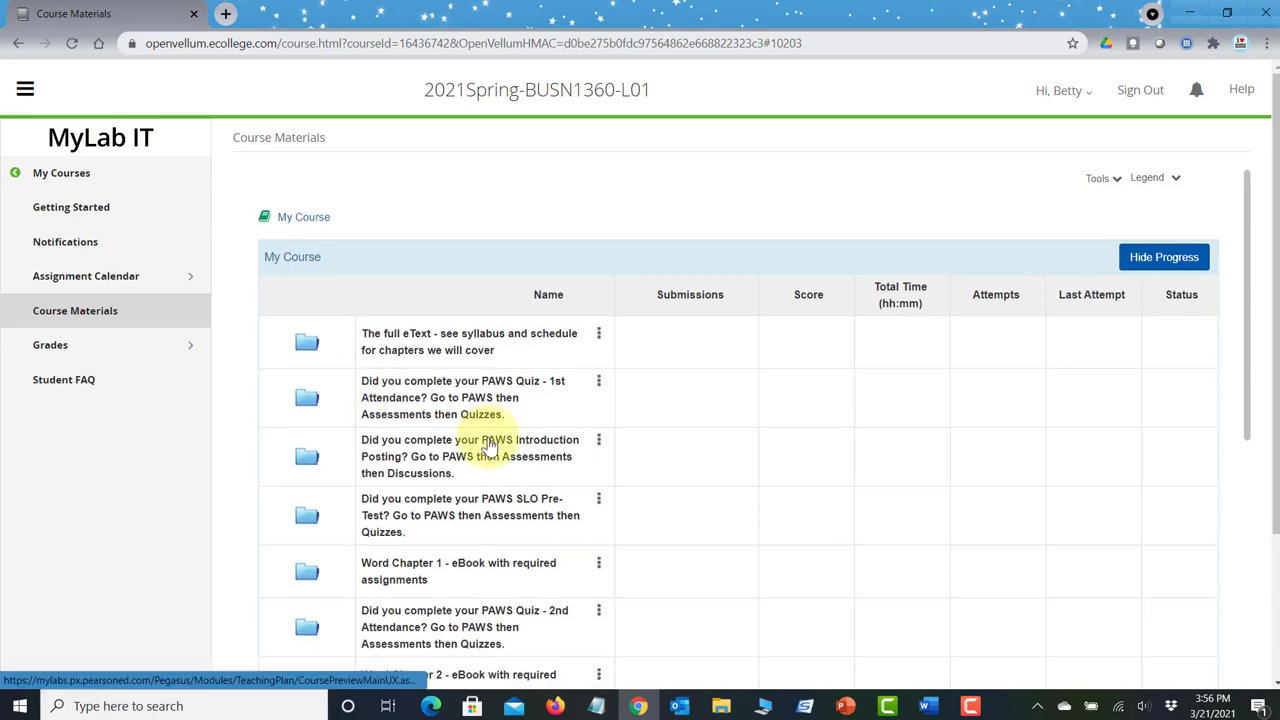
pyautogui.scroll(-7, 490, 447)
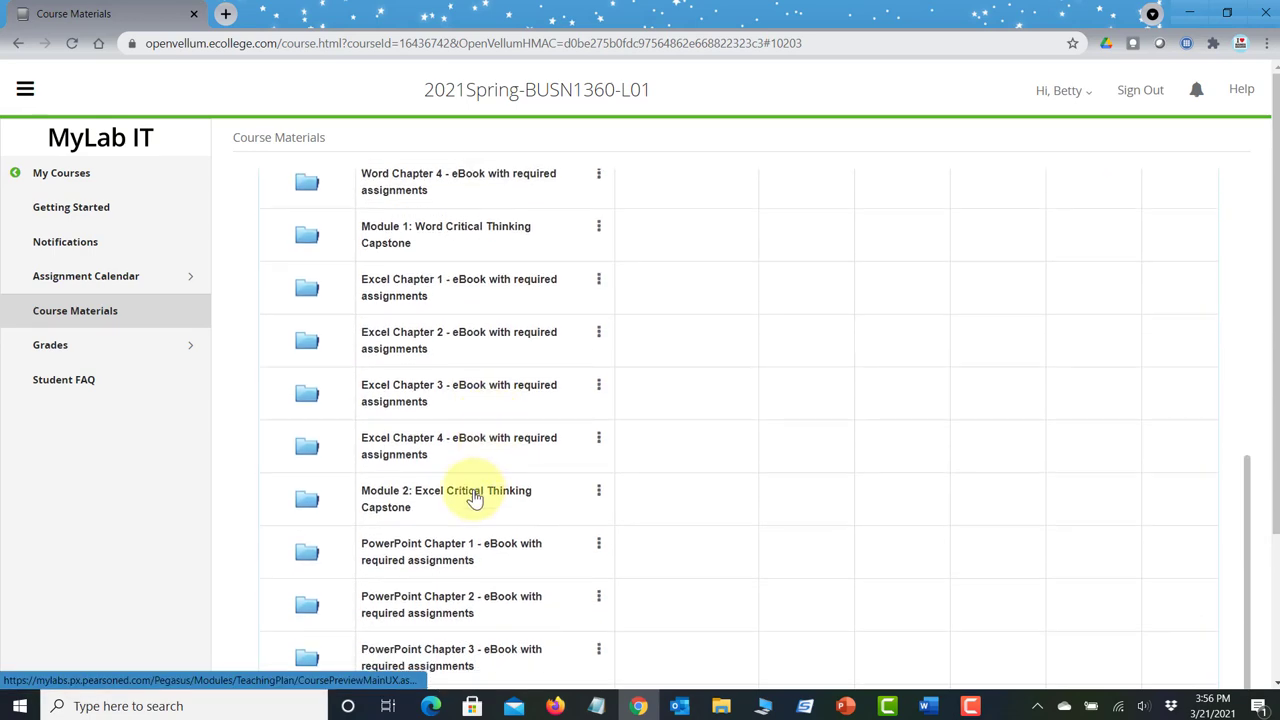
pyautogui.click(473, 495)
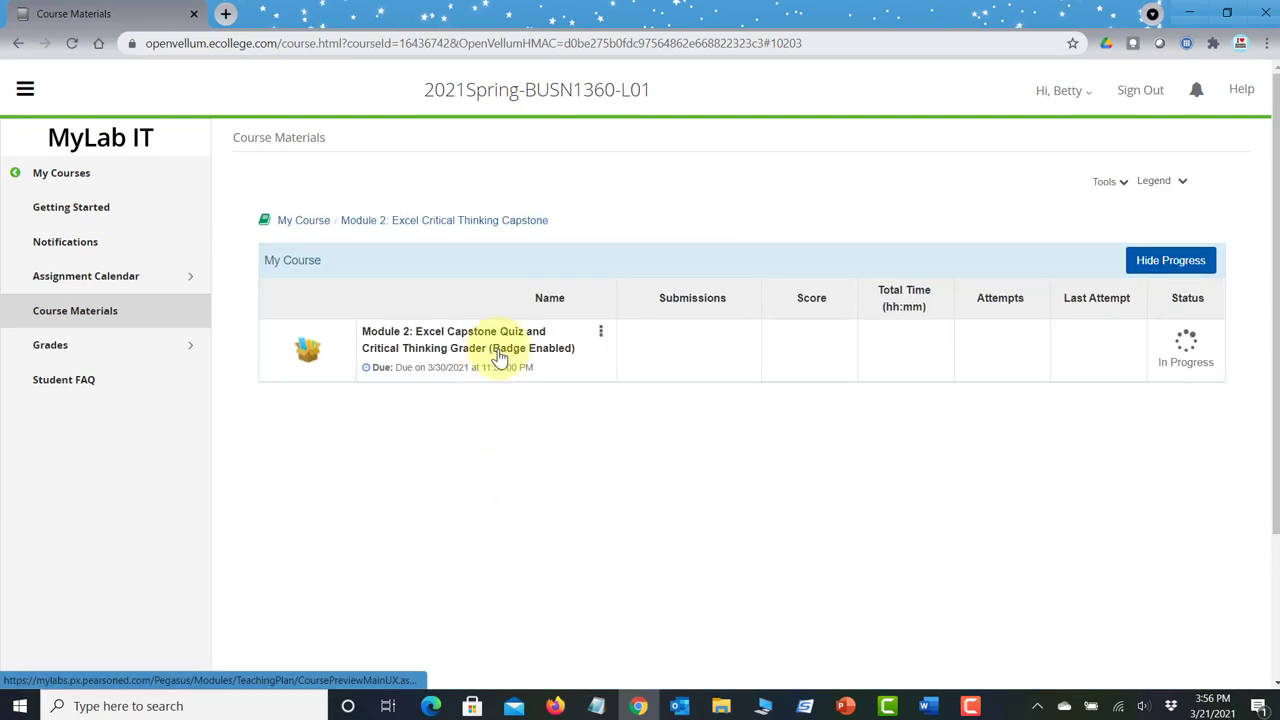
pyautogui.click(503, 348)
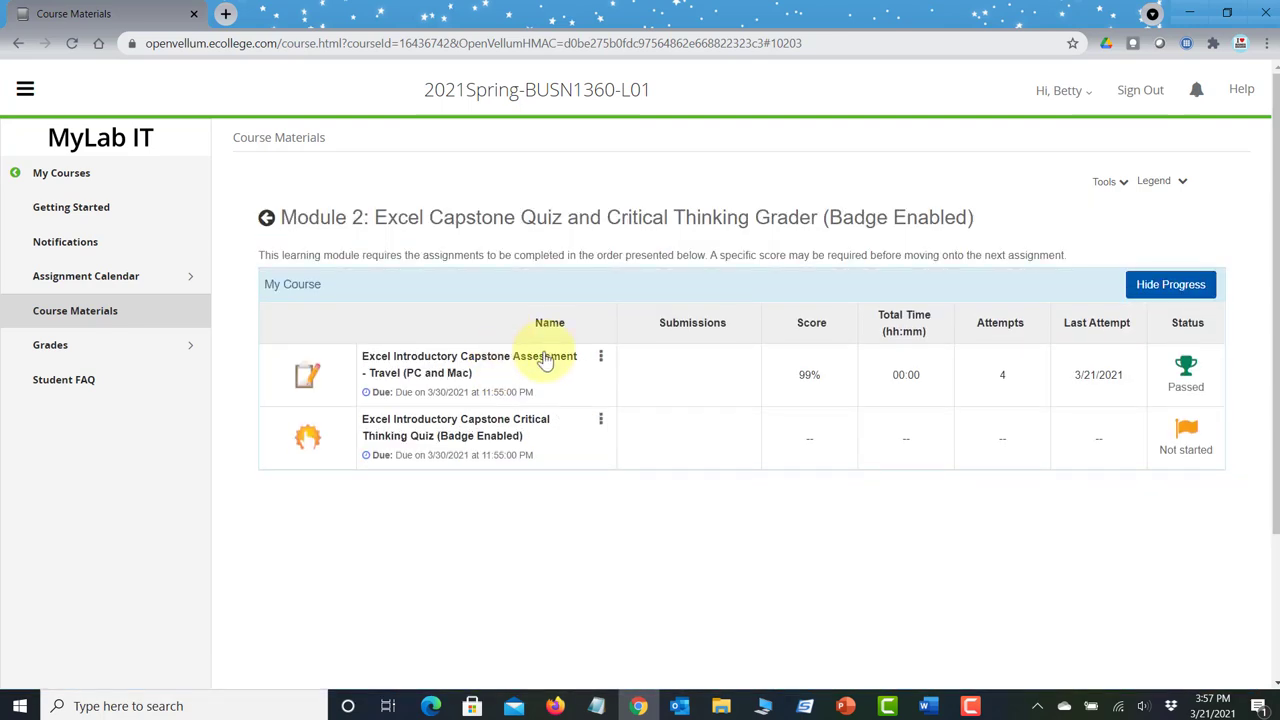
pyautogui.click(600, 360)
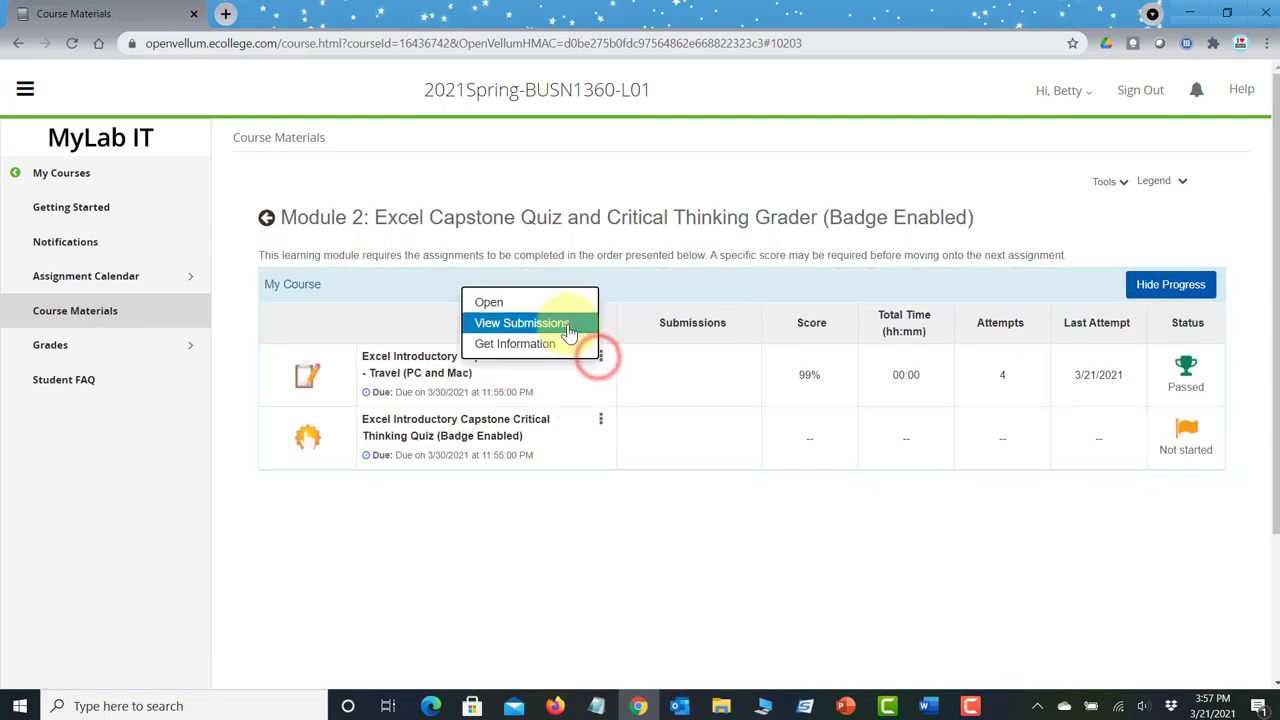
pyautogui.click(567, 328)
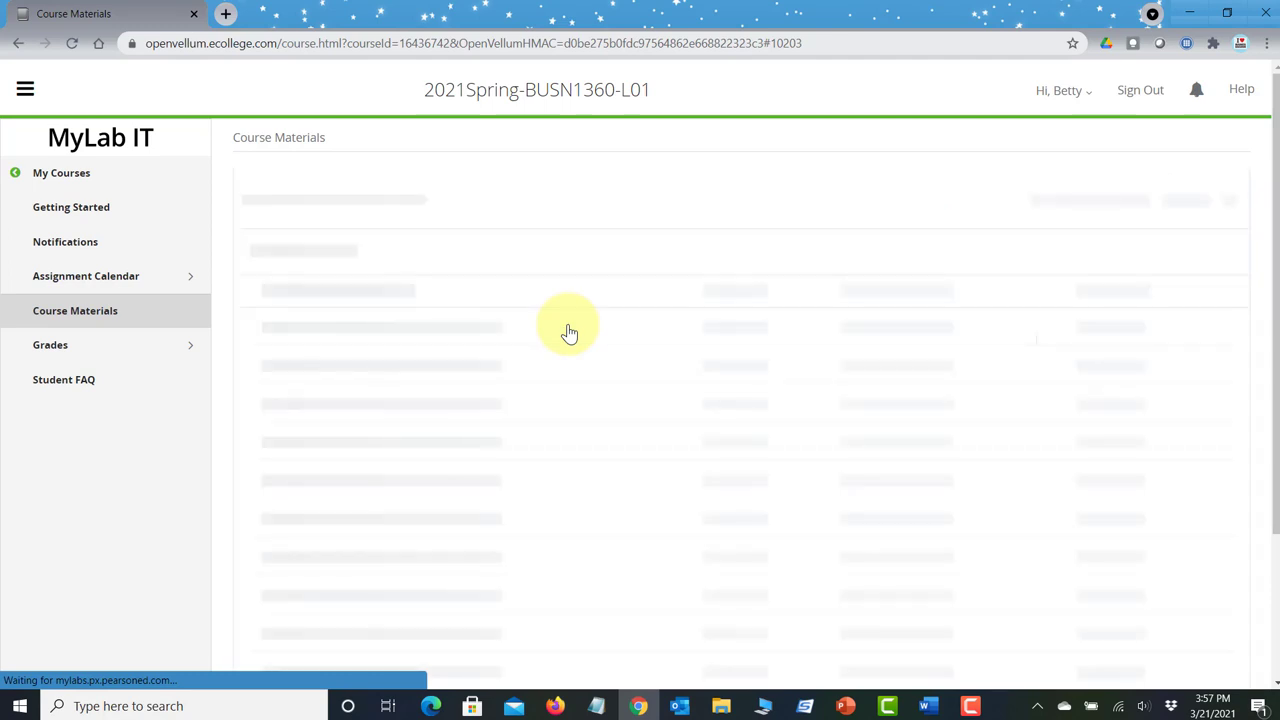
pyautogui.click(309, 446)
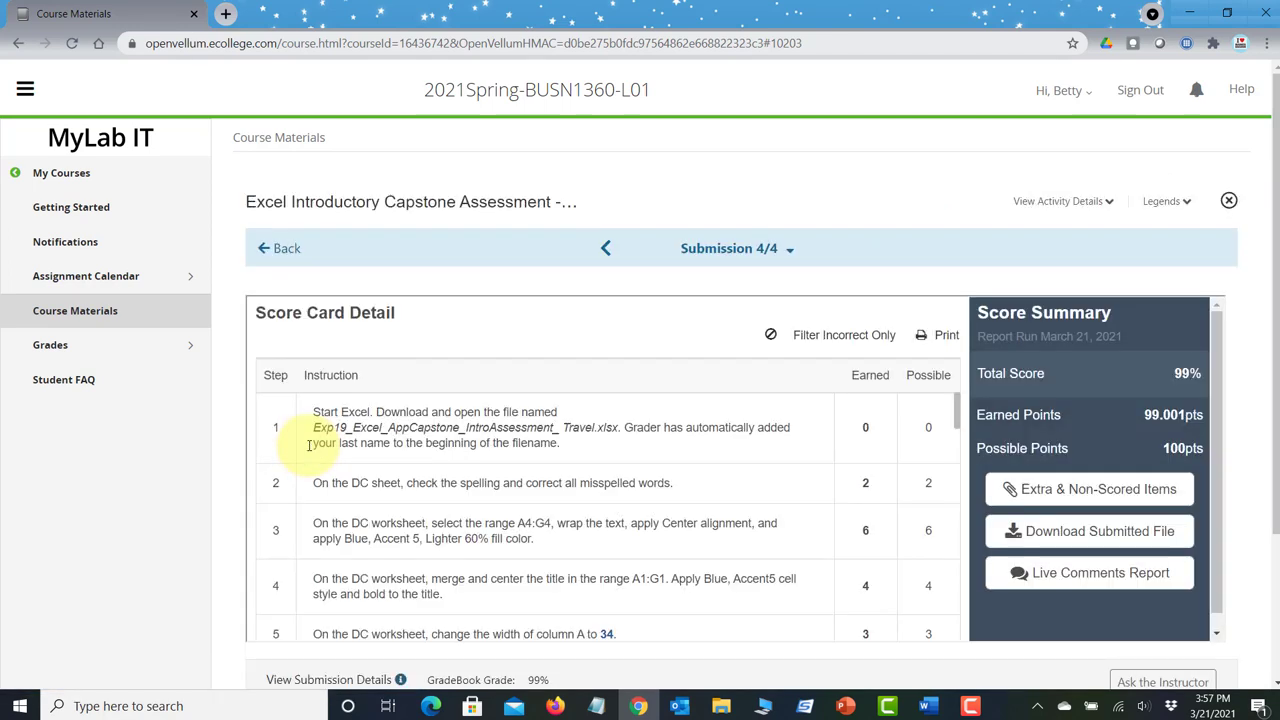
# Step: Examine the new score card through its last steps and read the detailed feedback for step 26 about the worksheet footers
pyautogui.scroll(-3, 388, 460)
pyautogui.scroll(-10, 388, 460)
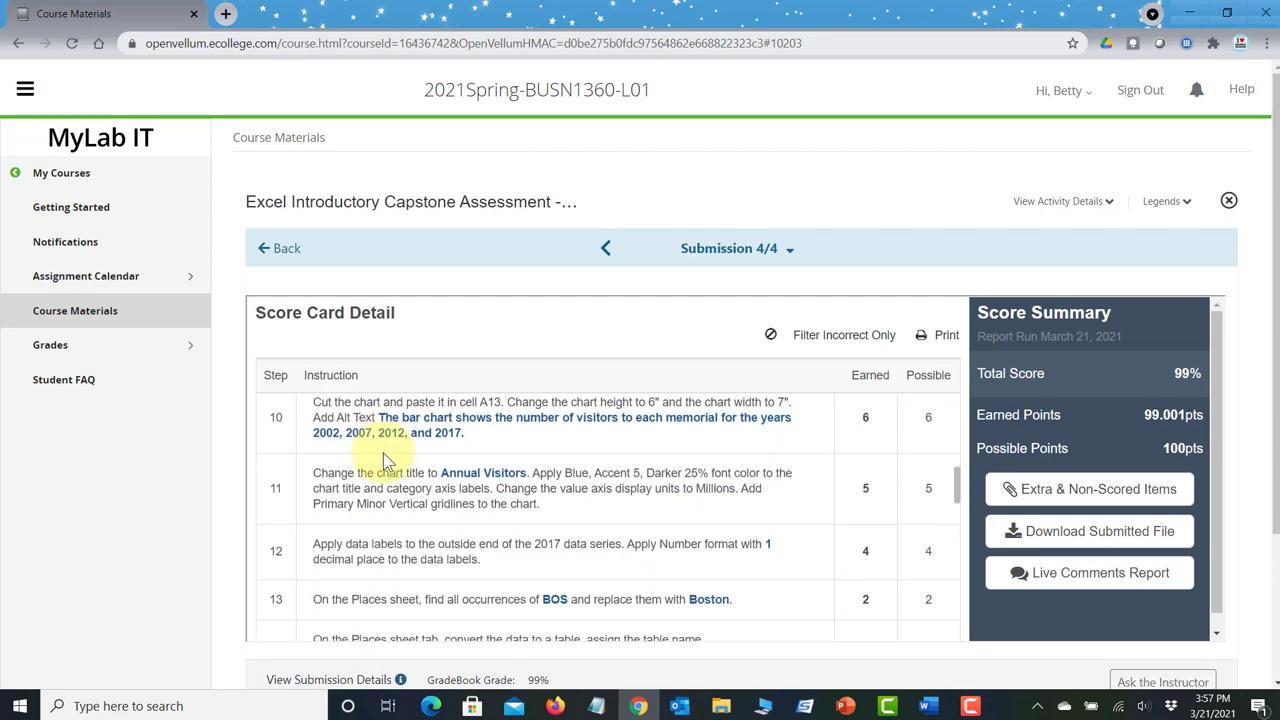
pyautogui.scroll(-3, 385, 455)
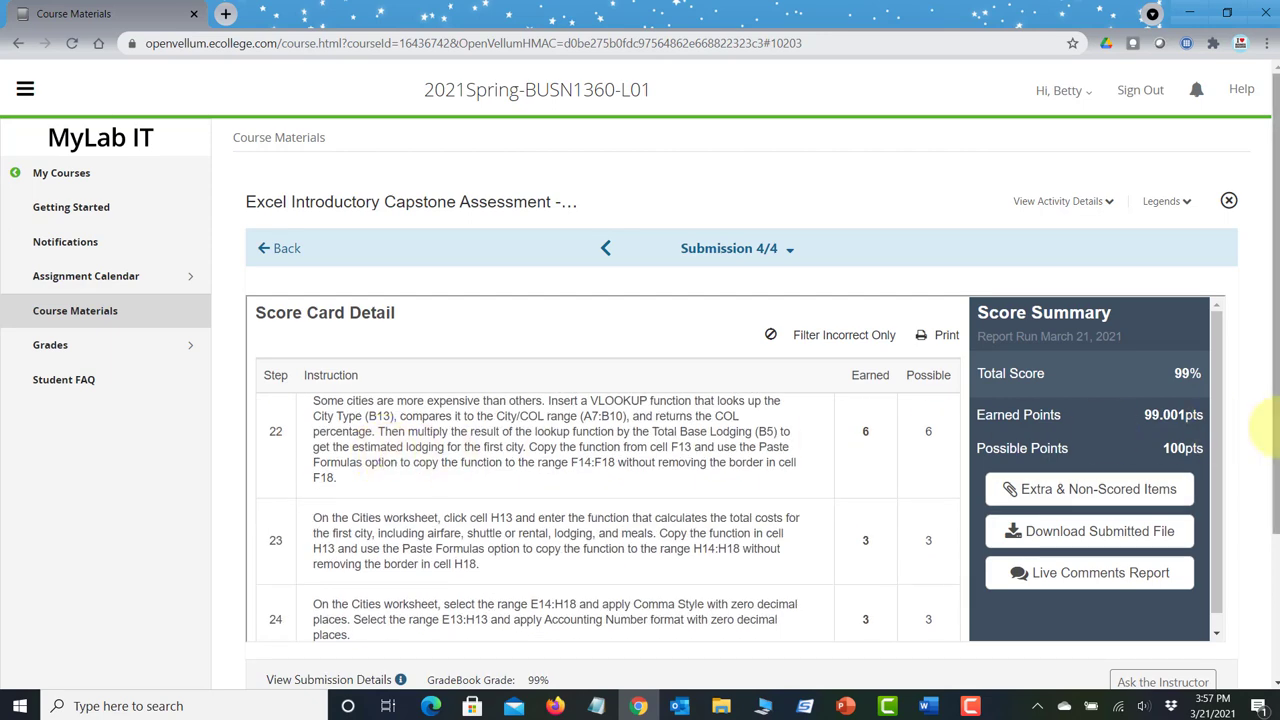
pyautogui.moveTo(1275, 428); pyautogui.dragTo(1277, 497)
pyautogui.scroll(3, 650, 428)
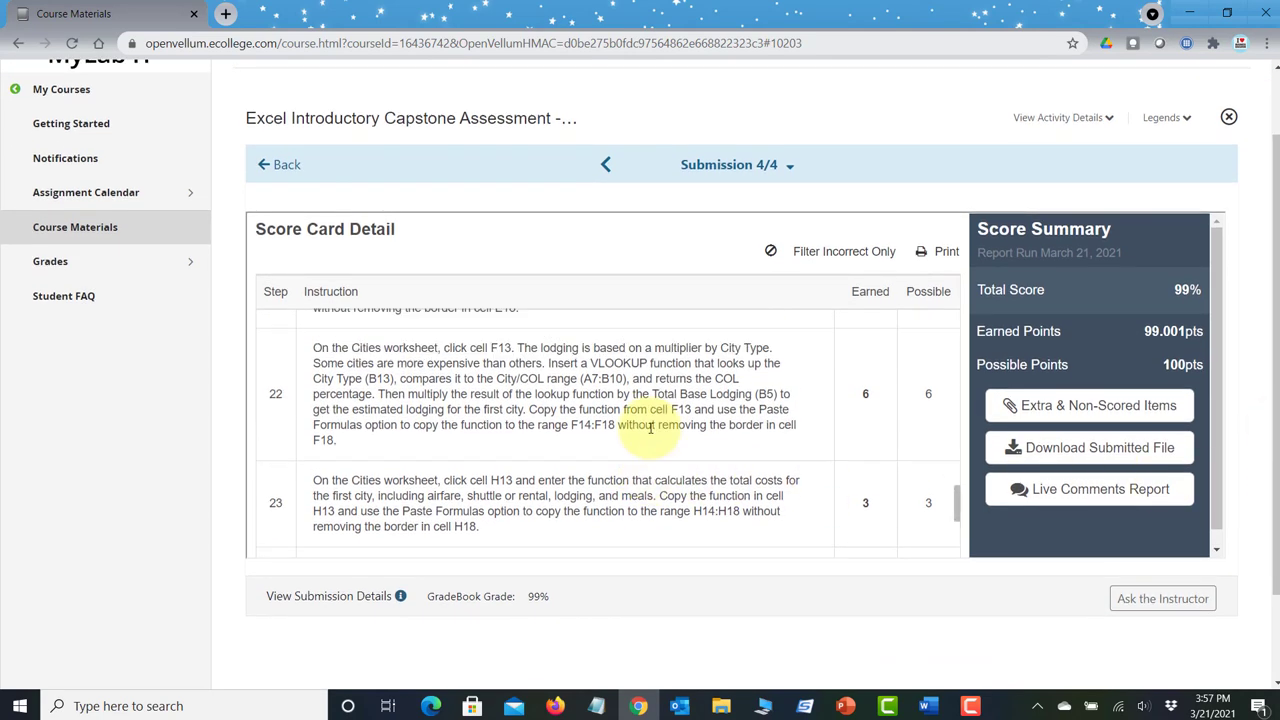
pyautogui.scroll(-5, 650, 428)
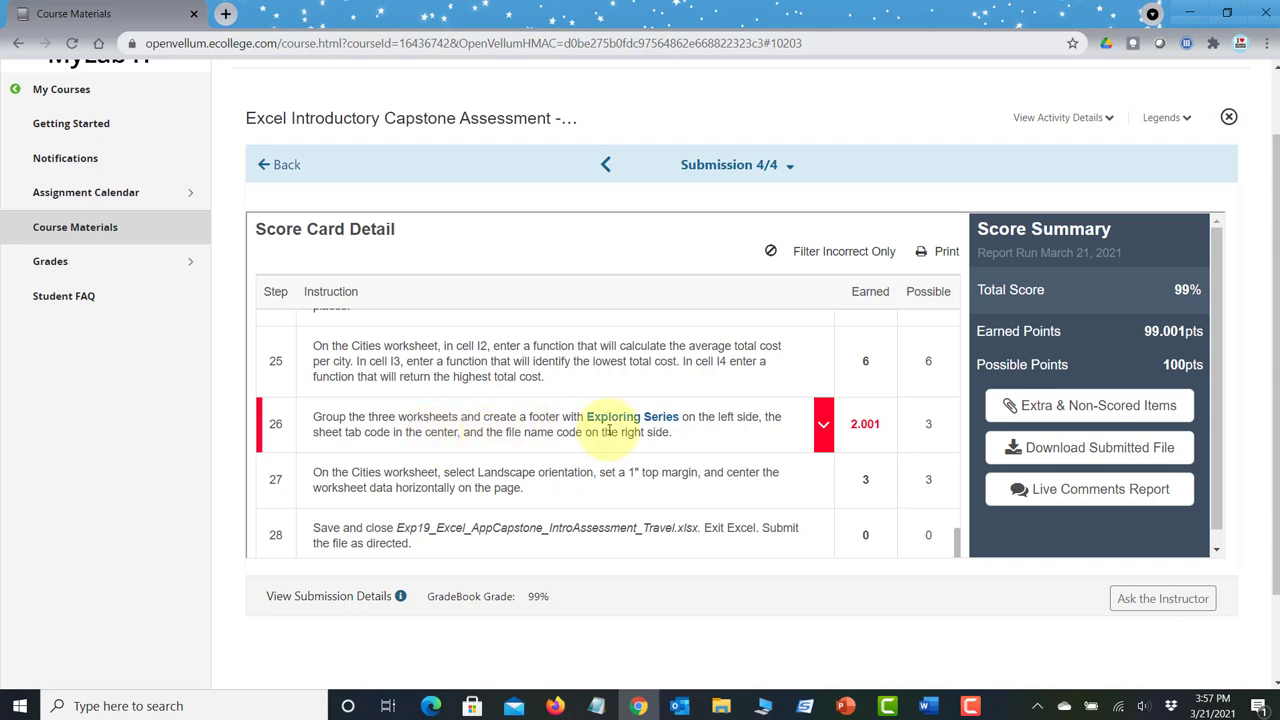
pyautogui.click(826, 428)
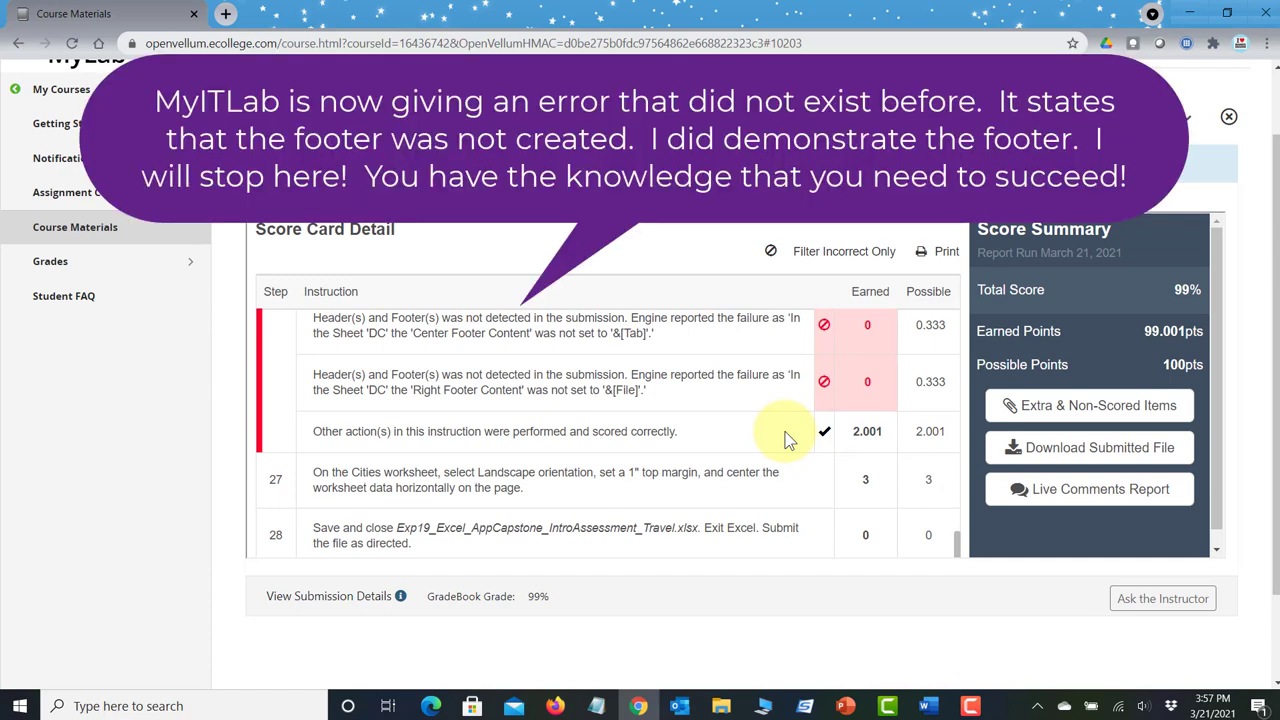
pyautogui.scroll(1, 787, 440)
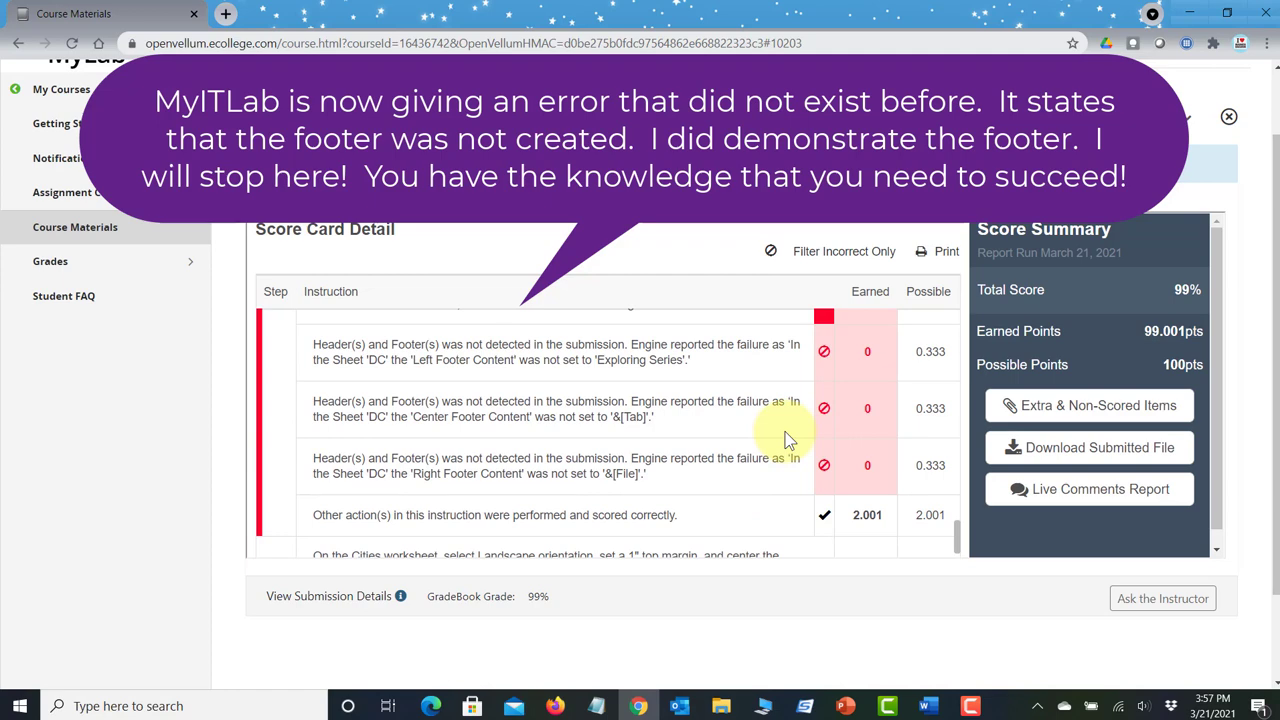
pyautogui.scroll(1, 787, 440)
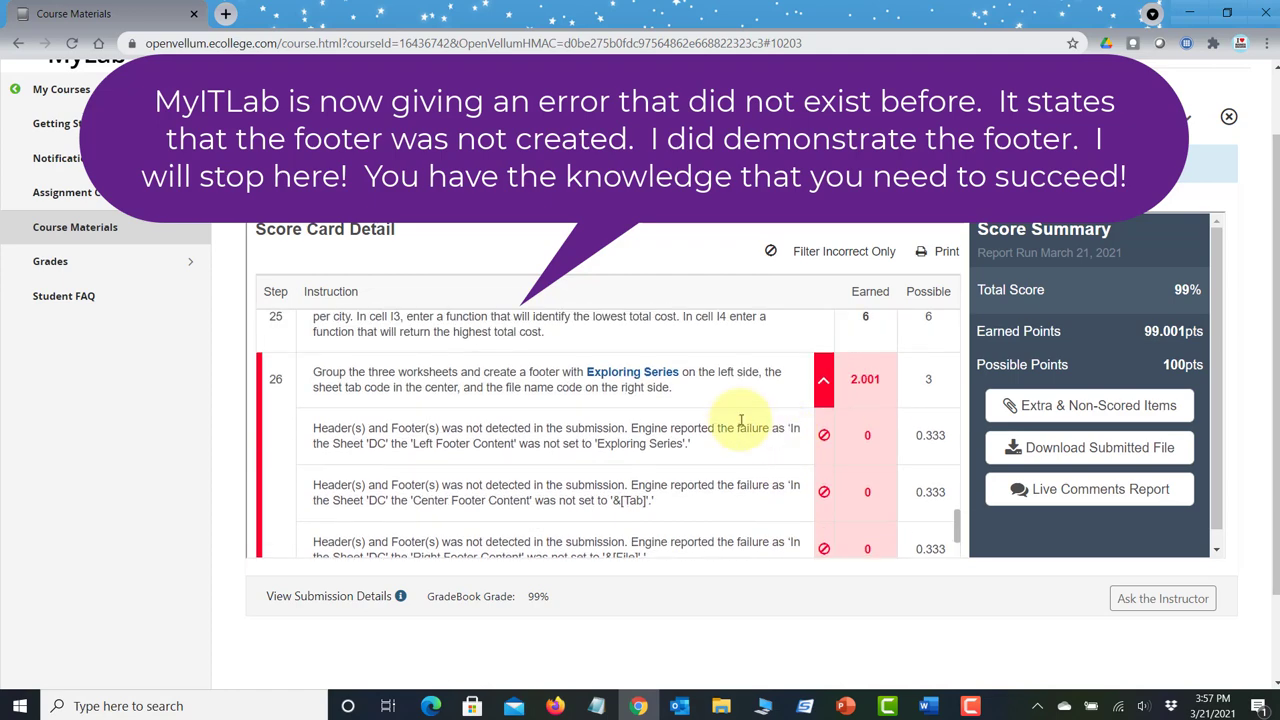